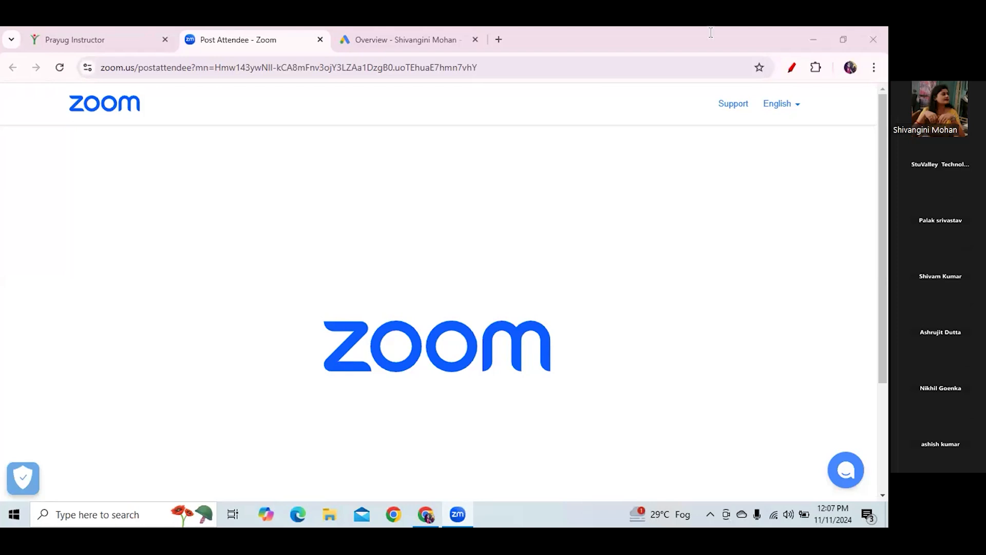
Search Google in a new tab for 'best otel in dubai'.
{"action": "left_click", "coordinate": [503, 38]}
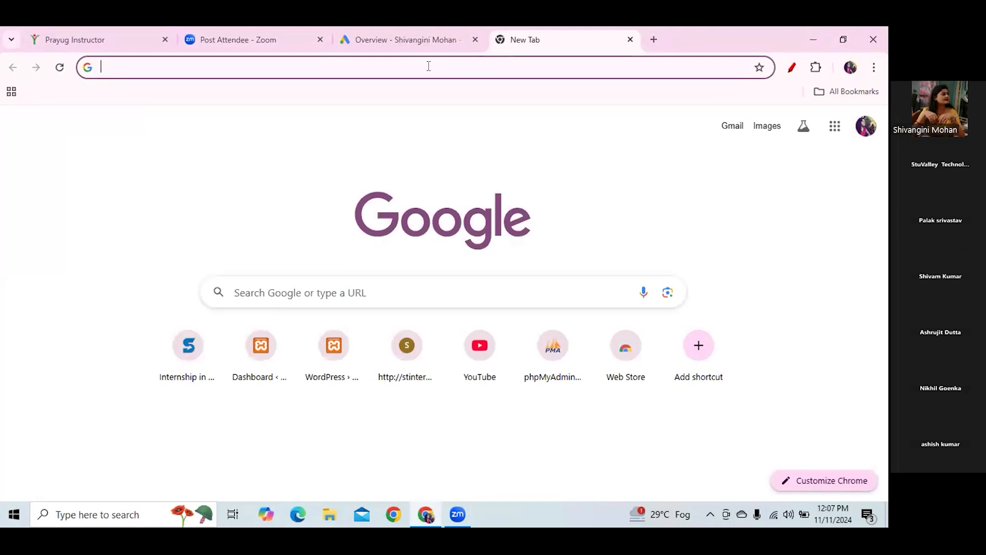
{"action": "left_click", "coordinate": [351, 293]}
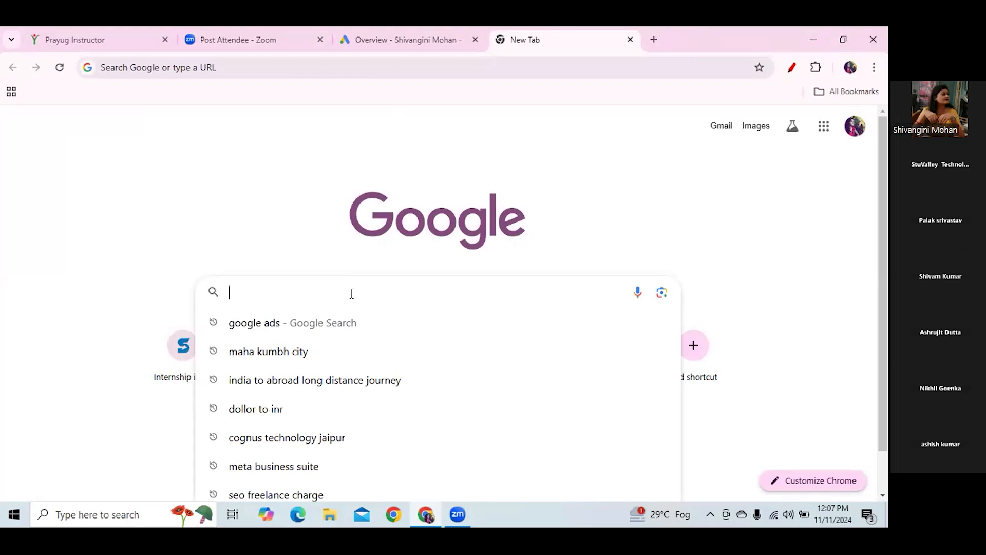
{"action": "type", "text": "best"}
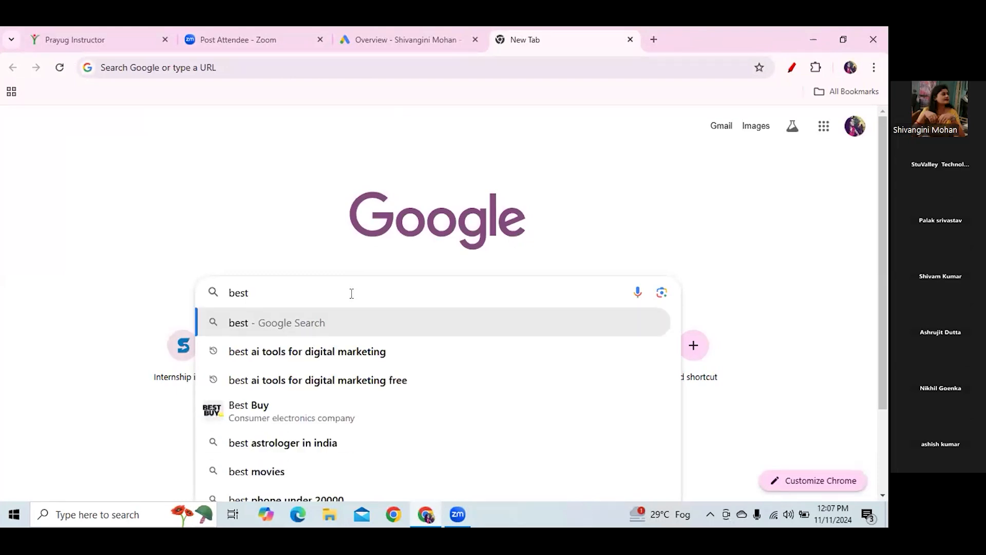
{"action": "type", "text": " otel in "}
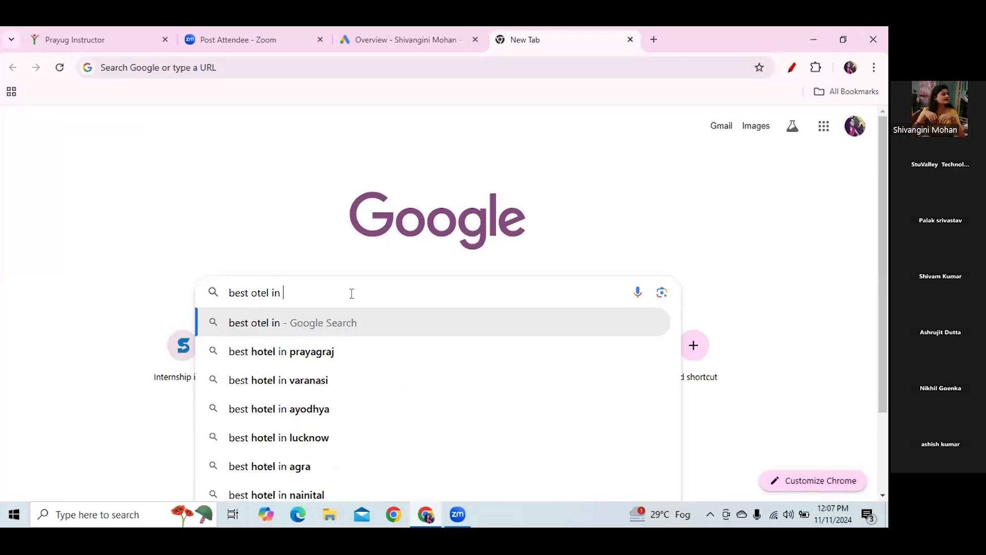
{"action": "type", "text": "dubai"}
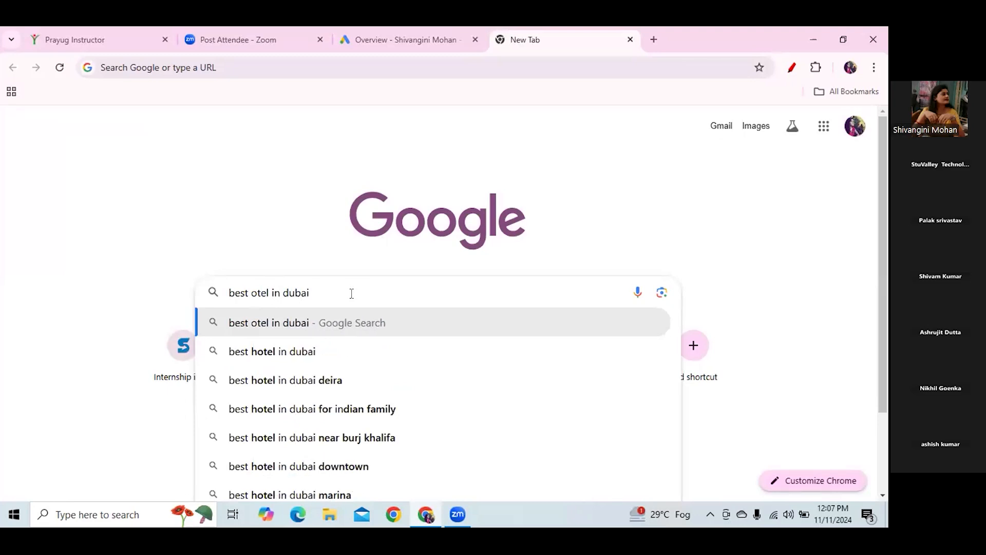
{"action": "key", "text": "Return"}
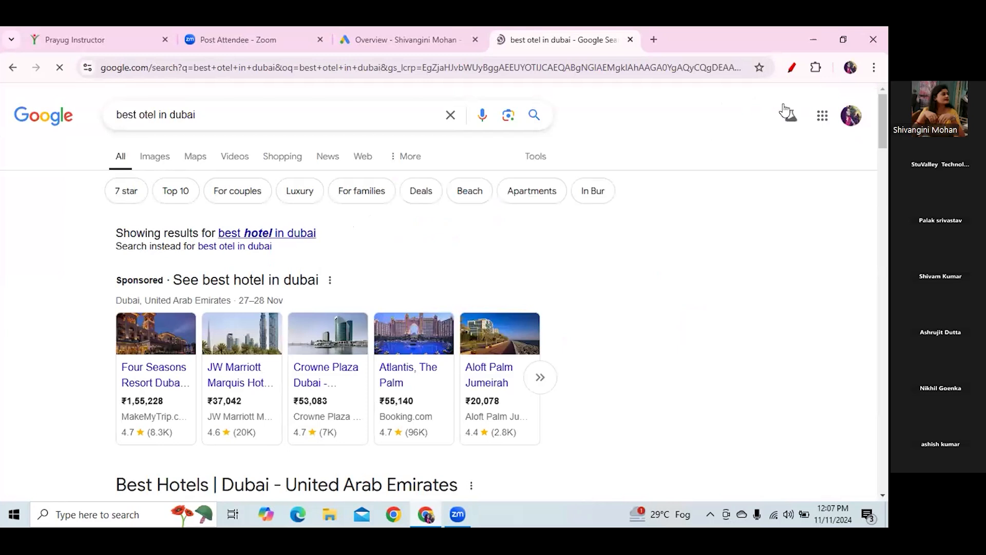
With the annotation pen, underline and tick the Sponsored hotel ads and underline the query.
{"action": "left_click", "coordinate": [792, 66]}
{"action": "mouse_move", "coordinate": [110, 290]}
{"action": "left_mouse_down"}
{"action": "mouse_move", "coordinate": [168, 287]}
{"action": "mouse_move", "coordinate": [174, 268]}
{"action": "mouse_move", "coordinate": [136, 262]}
{"action": "mouse_move", "coordinate": [105, 278]}
{"action": "mouse_move", "coordinate": [116, 292]}
{"action": "left_mouse_up"}
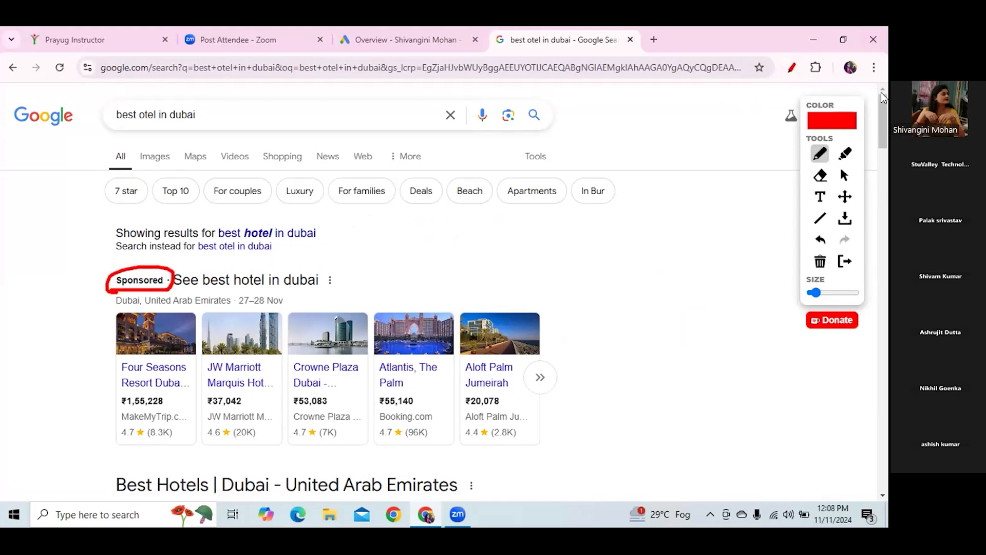
{"action": "scroll", "coordinate": [882, 103], "scroll_direction": "down", "scroll_amount": 10}
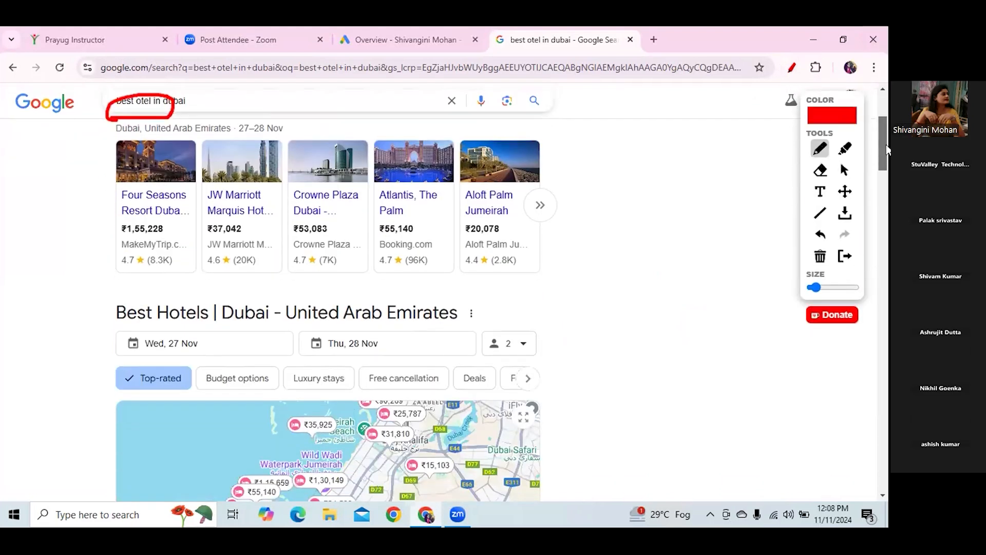
{"action": "left_click_drag", "start_coordinate": [886, 184], "coordinate": [886, 401]}
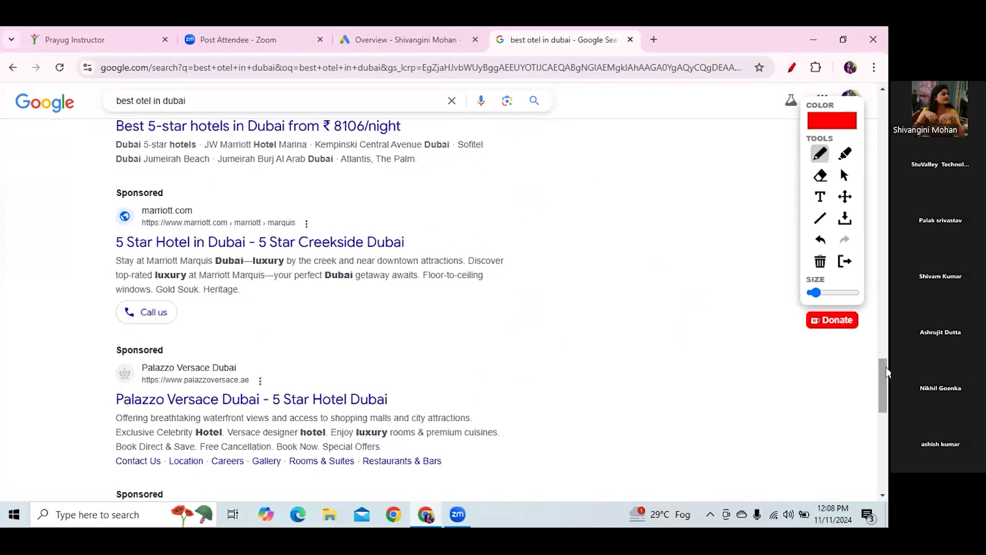
{"action": "left_click_drag", "start_coordinate": [109, 208], "coordinate": [177, 206]}
{"action": "left_click_drag", "start_coordinate": [114, 360], "coordinate": [173, 360]}
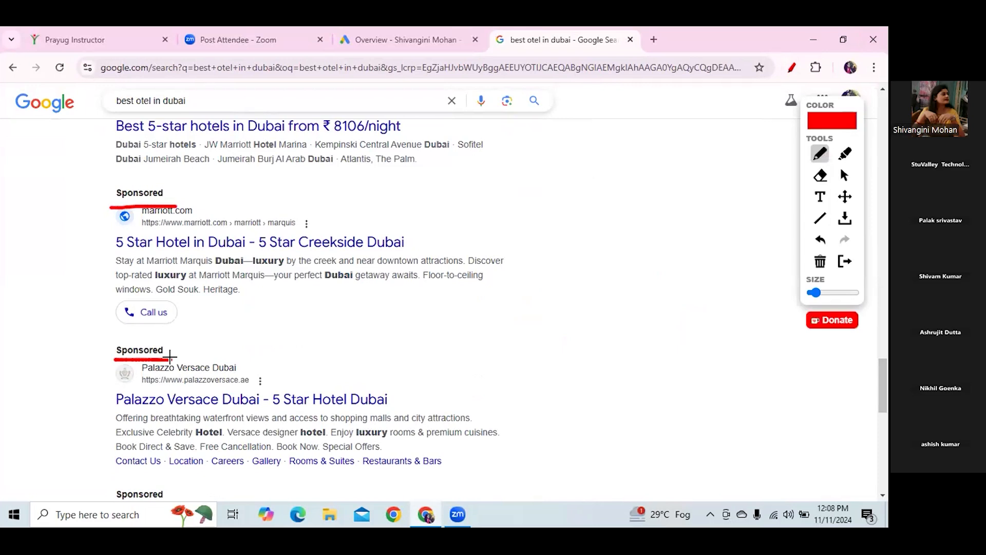
{"action": "left_click_drag", "start_coordinate": [73, 358], "coordinate": [148, 264]}
{"action": "left_click_drag", "start_coordinate": [80, 226], "coordinate": [143, 160]}
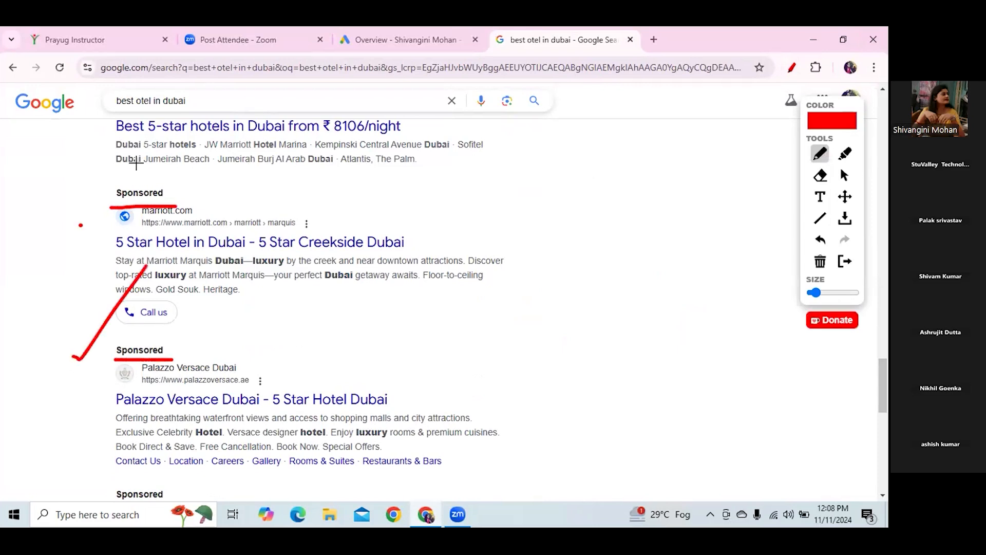
{"action": "mouse_move", "coordinate": [118, 114]}
{"action": "left_mouse_down"}
{"action": "mouse_move", "coordinate": [181, 117]}
{"action": "mouse_move", "coordinate": [204, 96]}
{"action": "mouse_move", "coordinate": [146, 83]}
{"action": "mouse_move", "coordinate": [109, 91]}
{"action": "mouse_move", "coordinate": [109, 106]}
{"action": "left_mouse_up"}
Write sem → CPC → PPC in the margin beside the ads, then erase all markings.
{"action": "left_click_drag", "start_coordinate": [73, 221], "coordinate": [120, 191]}
{"action": "mouse_move", "coordinate": [21, 195]}
{"action": "left_mouse_down"}
{"action": "mouse_move", "coordinate": [43, 179]}
{"action": "mouse_move", "coordinate": [35, 214]}
{"action": "mouse_move", "coordinate": [61, 189]}
{"action": "mouse_move", "coordinate": [98, 185]}
{"action": "mouse_move", "coordinate": [104, 169]}
{"action": "left_mouse_up"}
{"action": "mouse_move", "coordinate": [57, 219]}
{"action": "left_mouse_down"}
{"action": "mouse_move", "coordinate": [60, 256]}
{"action": "mouse_move", "coordinate": [74, 236]}
{"action": "mouse_move", "coordinate": [49, 282]}
{"action": "mouse_move", "coordinate": [66, 321]}
{"action": "left_mouse_up"}
{"action": "mouse_move", "coordinate": [72, 282]}
{"action": "left_mouse_down"}
{"action": "mouse_move", "coordinate": [77, 303]}
{"action": "mouse_move", "coordinate": [92, 282]}
{"action": "mouse_move", "coordinate": [111, 291]}
{"action": "left_mouse_up"}
{"action": "left_click_drag", "start_coordinate": [73, 323], "coordinate": [77, 360]}
{"action": "mouse_move", "coordinate": [54, 394]}
{"action": "left_mouse_down"}
{"action": "mouse_move", "coordinate": [57, 425]}
{"action": "mouse_move", "coordinate": [56, 411]}
{"action": "left_mouse_up"}
{"action": "mouse_move", "coordinate": [64, 374]}
{"action": "left_mouse_down"}
{"action": "mouse_move", "coordinate": [65, 423]}
{"action": "mouse_move", "coordinate": [67, 398]}
{"action": "mouse_move", "coordinate": [85, 411]}
{"action": "left_mouse_up"}
{"action": "left_click_drag", "start_coordinate": [69, 399], "coordinate": [100, 397]}
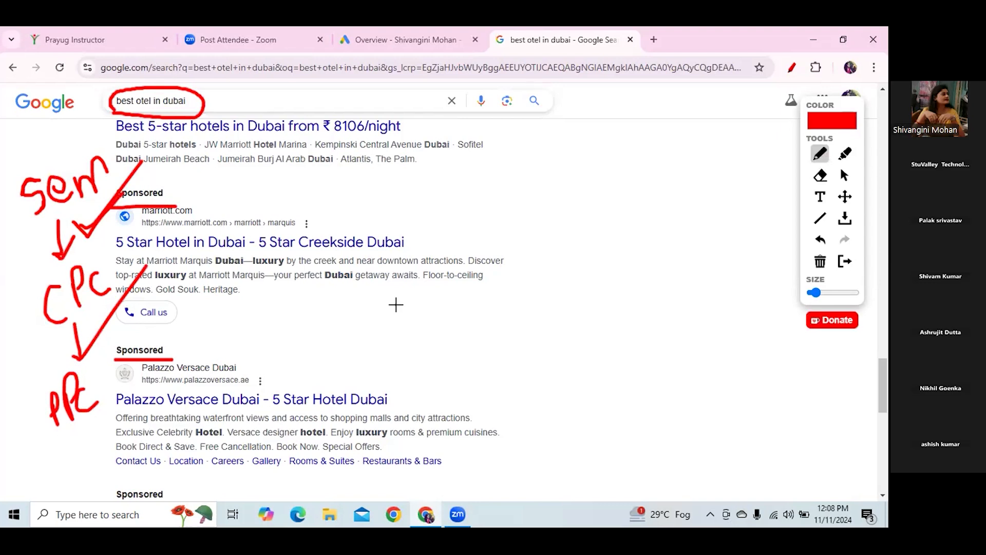
{"action": "left_click_drag", "start_coordinate": [88, 191], "coordinate": [77, 221]}
{"action": "mouse_move", "coordinate": [43, 163]}
{"action": "left_mouse_down"}
{"action": "mouse_move", "coordinate": [100, 123]}
{"action": "mouse_move", "coordinate": [82, 122]}
{"action": "mouse_move", "coordinate": [96, 137]}
{"action": "left_mouse_up"}
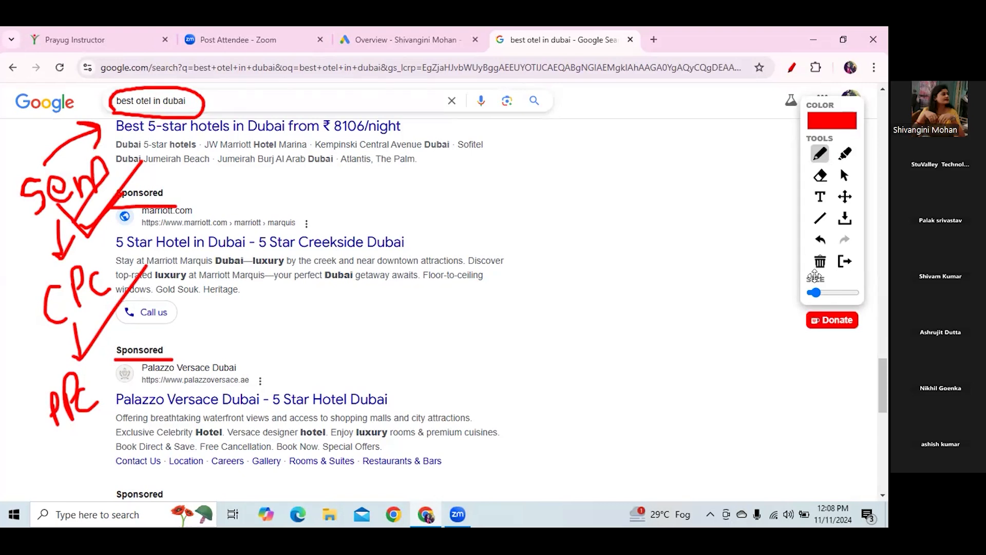
{"action": "left_click", "coordinate": [820, 261]}
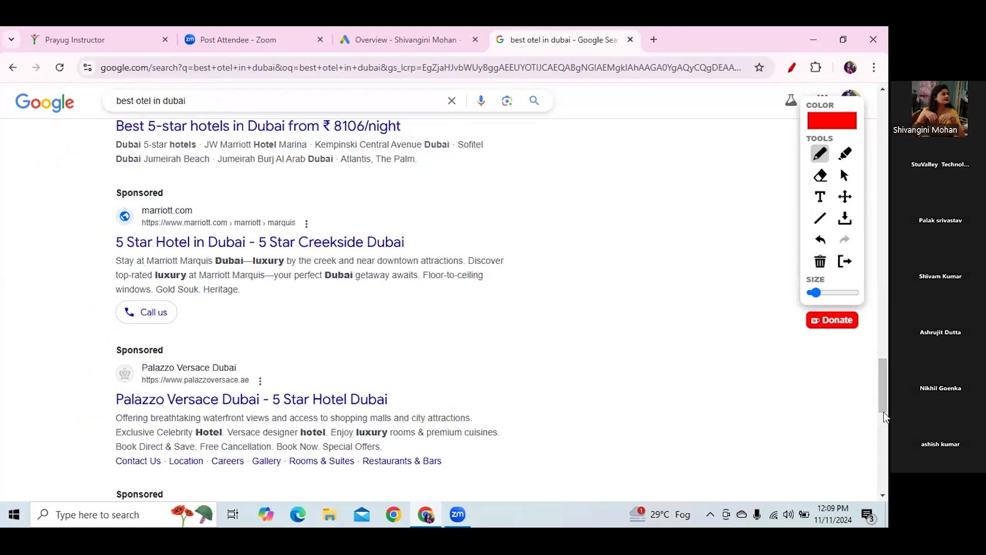
Back at the top of the results, draw five red check marks on the right and circle them.
{"action": "left_click_drag", "start_coordinate": [881, 219], "coordinate": [881, 127]}
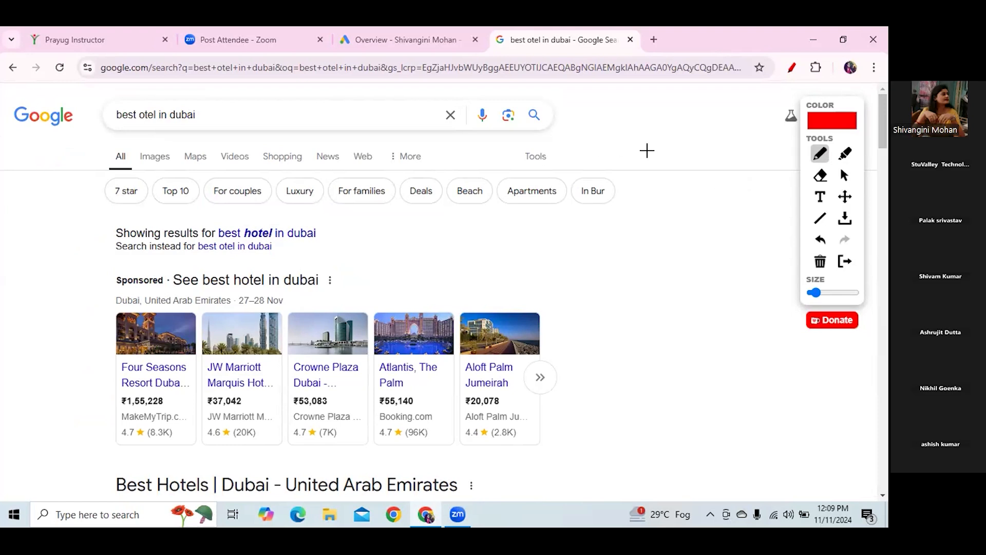
{"action": "mouse_move", "coordinate": [641, 146]}
{"action": "left_mouse_down"}
{"action": "mouse_move", "coordinate": [648, 154]}
{"action": "mouse_move", "coordinate": [667, 120]}
{"action": "left_mouse_up"}
{"action": "left_click_drag", "start_coordinate": [642, 168], "coordinate": [666, 156]}
{"action": "left_click_drag", "start_coordinate": [641, 140], "coordinate": [666, 123]}
{"action": "mouse_move", "coordinate": [641, 166]}
{"action": "left_mouse_down"}
{"action": "mouse_move", "coordinate": [655, 185]}
{"action": "mouse_move", "coordinate": [676, 149]}
{"action": "left_mouse_up"}
{"action": "left_click_drag", "start_coordinate": [640, 203], "coordinate": [693, 178]}
{"action": "left_click_drag", "start_coordinate": [650, 239], "coordinate": [703, 211]}
{"action": "left_click_drag", "start_coordinate": [663, 267], "coordinate": [712, 244]}
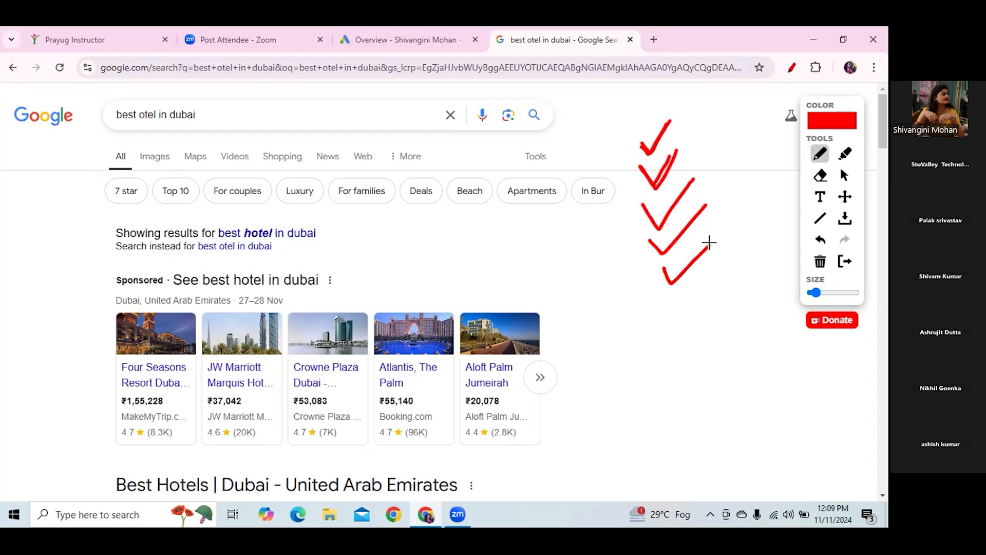
{"action": "mouse_move", "coordinate": [665, 317]}
{"action": "left_mouse_down"}
{"action": "mouse_move", "coordinate": [625, 164]}
{"action": "mouse_move", "coordinate": [665, 106]}
{"action": "mouse_move", "coordinate": [722, 236]}
{"action": "mouse_move", "coordinate": [725, 297]}
{"action": "mouse_move", "coordinate": [662, 313]}
{"action": "left_mouse_up"}
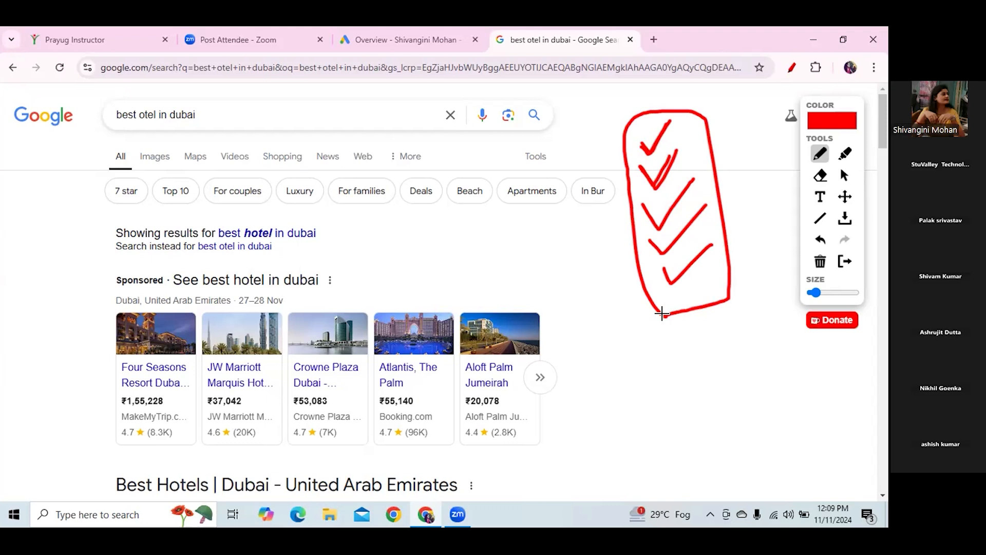
Underline 'best otel in dubai' and the corrected 'best hotel in dubai', strike out otel, then erase everything.
{"action": "left_click_drag", "start_coordinate": [113, 127], "coordinate": [200, 131]}
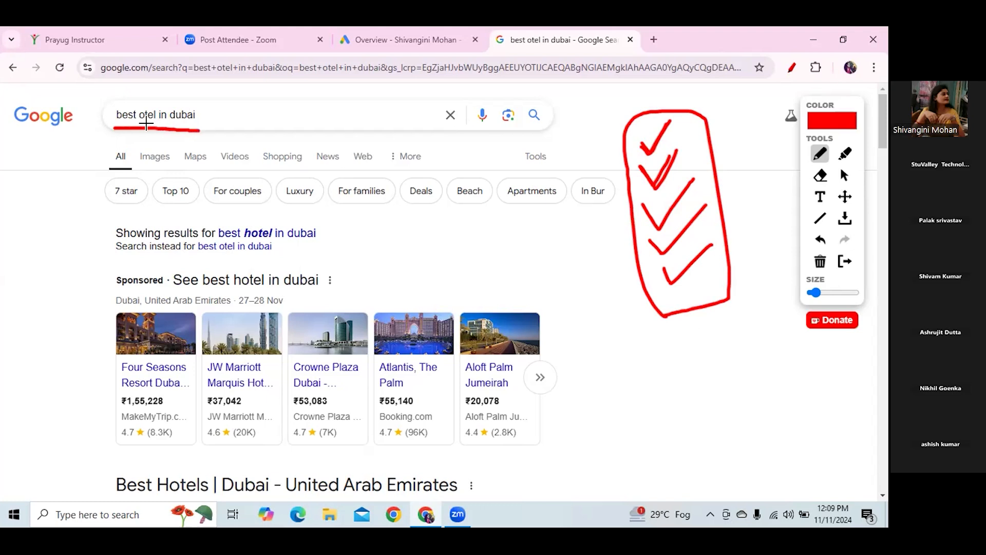
{"action": "mouse_move", "coordinate": [148, 86]}
{"action": "left_mouse_down"}
{"action": "mouse_move", "coordinate": [142, 99]}
{"action": "mouse_move", "coordinate": [158, 97]}
{"action": "left_mouse_up"}
{"action": "left_click_drag", "start_coordinate": [217, 241], "coordinate": [325, 243]}
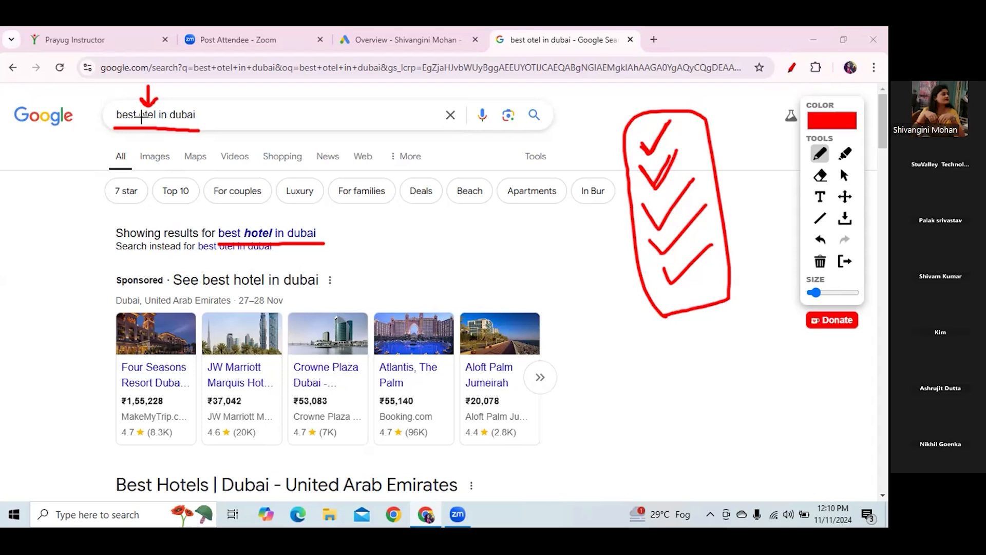
{"action": "left_click_drag", "start_coordinate": [200, 112], "coordinate": [233, 99]}
{"action": "left_click_drag", "start_coordinate": [130, 140], "coordinate": [175, 107]}
{"action": "mouse_move", "coordinate": [169, 267]}
{"action": "left_mouse_down"}
{"action": "mouse_move", "coordinate": [86, 260]}
{"action": "mouse_move", "coordinate": [123, 315]}
{"action": "mouse_move", "coordinate": [180, 305]}
{"action": "mouse_move", "coordinate": [181, 272]}
{"action": "mouse_move", "coordinate": [159, 264]}
{"action": "left_mouse_up"}
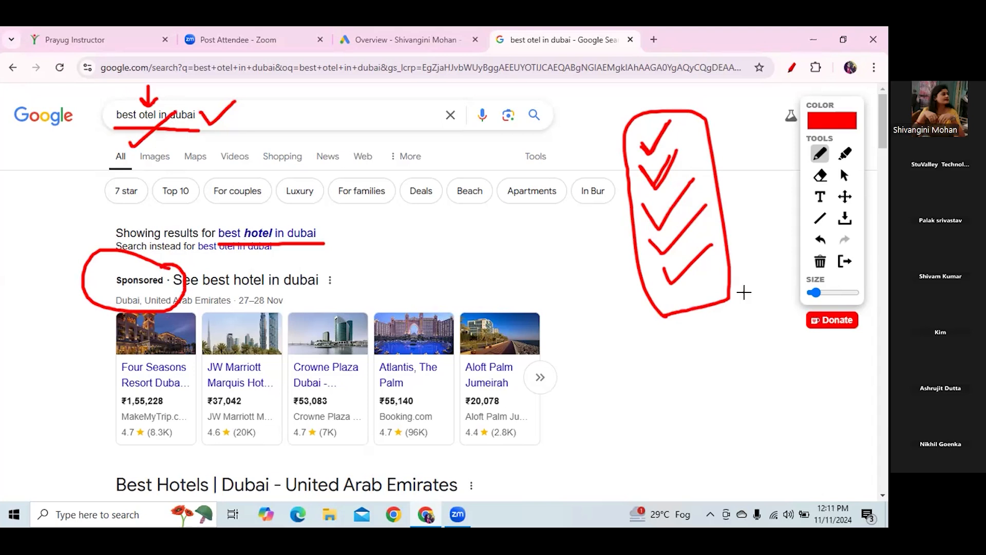
{"action": "left_click", "coordinate": [817, 264]}
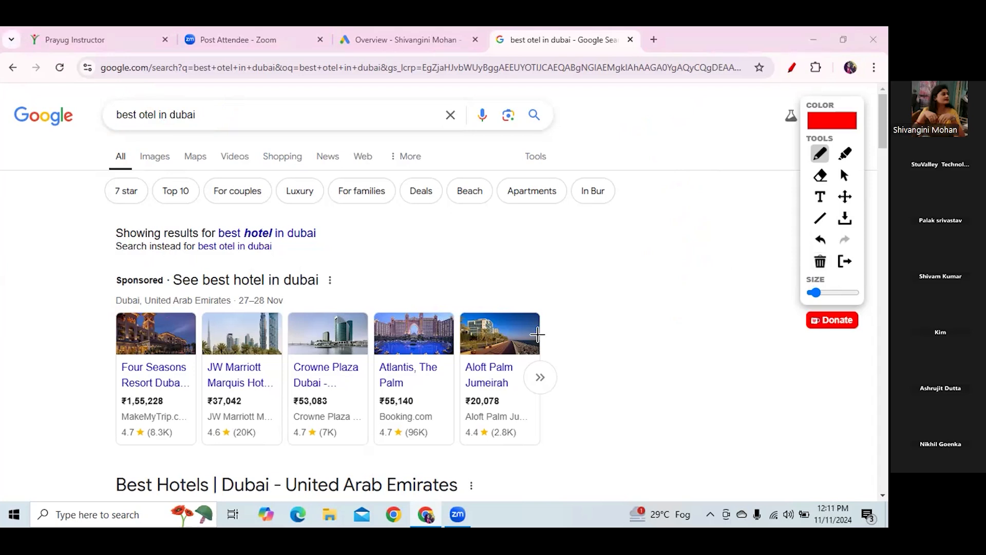
Switch to the Overview – Google Ads tab.
{"action": "left_click", "coordinate": [412, 39]}
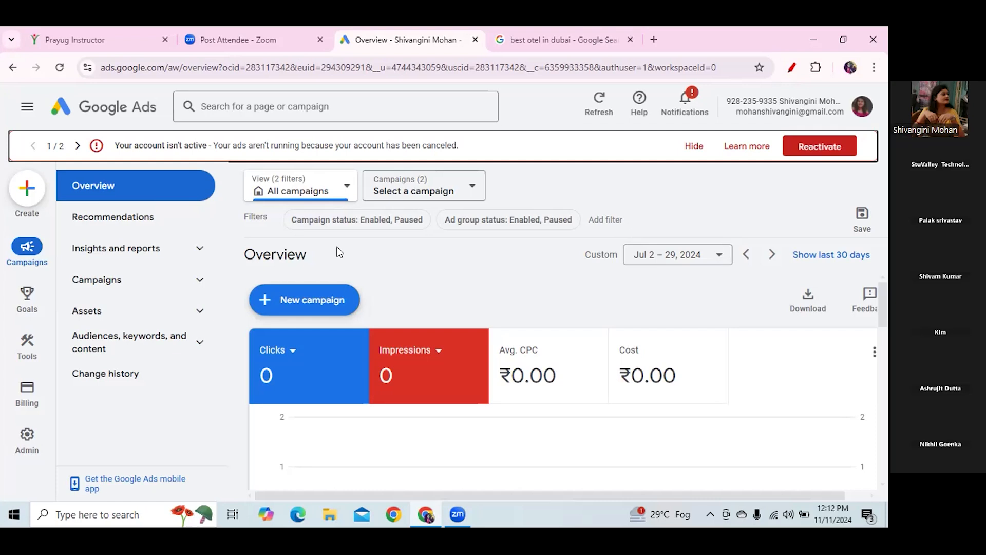
Switch back to the 'best otel in dubai' Google Search tab.
{"action": "left_click", "coordinate": [580, 40]}
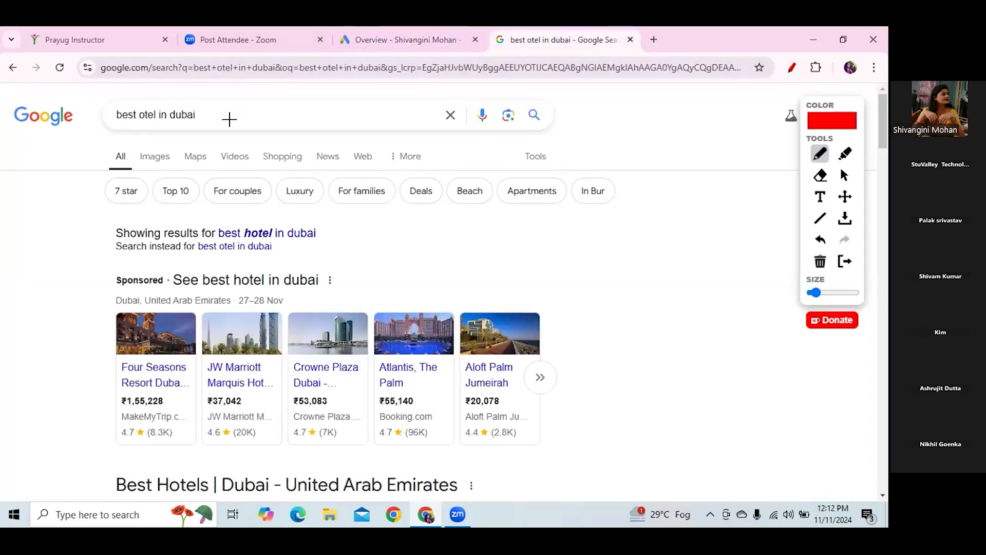
Circle the query and tick the Sponsored hotel ads, including Palazzo Versace.
{"action": "mouse_move", "coordinate": [191, 127]}
{"action": "left_mouse_down"}
{"action": "mouse_move", "coordinate": [113, 129]}
{"action": "mouse_move", "coordinate": [101, 107]}
{"action": "mouse_move", "coordinate": [202, 102]}
{"action": "mouse_move", "coordinate": [188, 129]}
{"action": "mouse_move", "coordinate": [222, 123]}
{"action": "mouse_move", "coordinate": [250, 95]}
{"action": "left_mouse_up"}
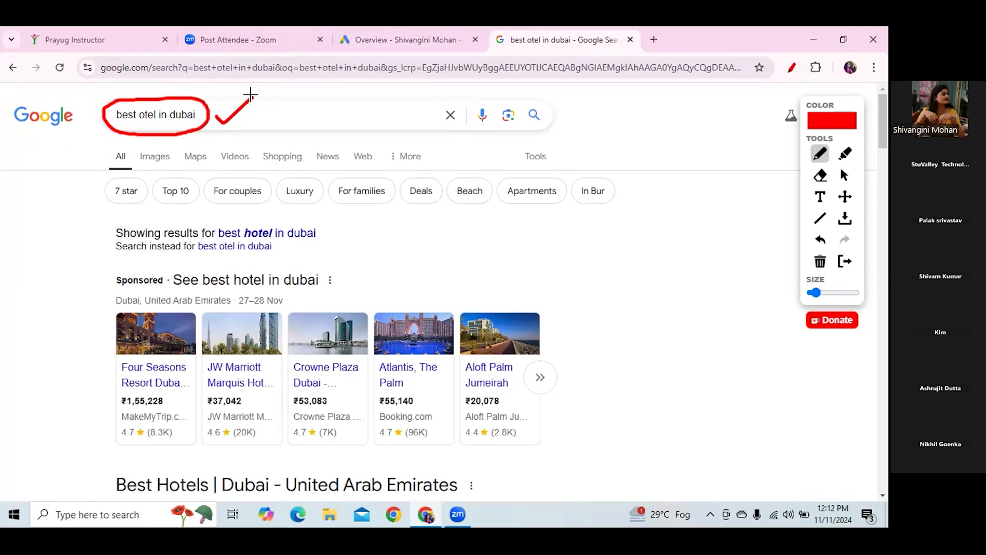
{"action": "left_click_drag", "start_coordinate": [114, 288], "coordinate": [166, 285]}
{"action": "left_click_drag", "start_coordinate": [97, 279], "coordinate": [145, 233]}
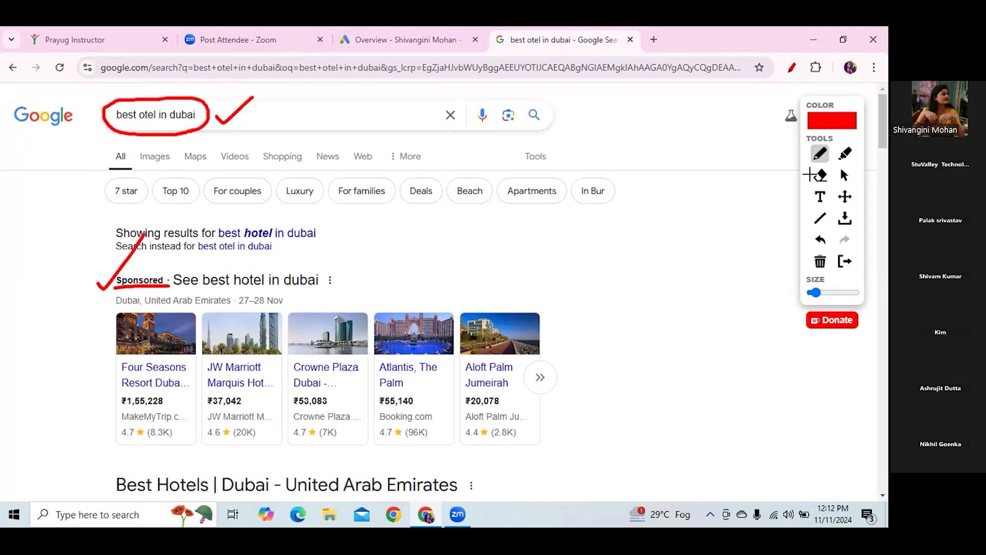
{"action": "left_click_drag", "start_coordinate": [880, 131], "coordinate": [886, 385]}
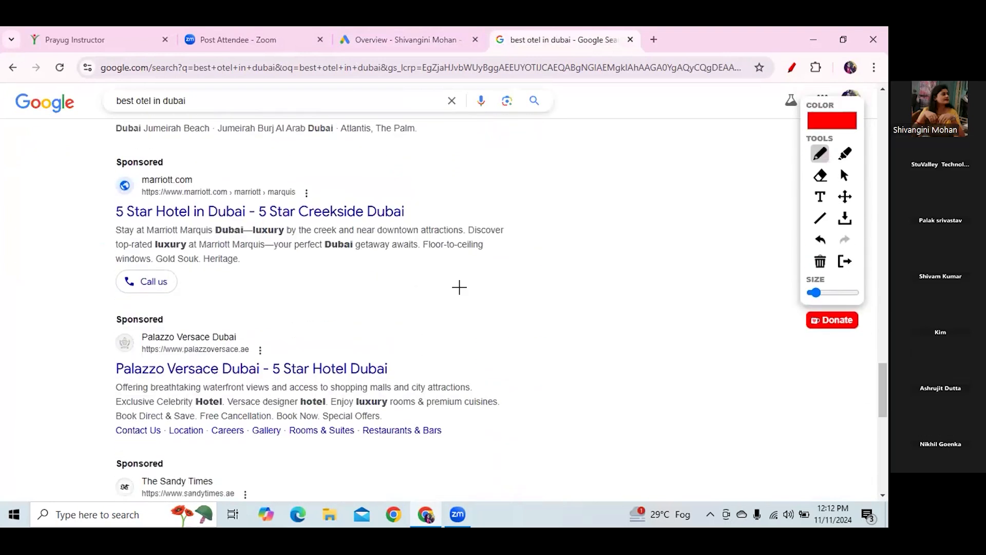
{"action": "left_click_drag", "start_coordinate": [102, 163], "coordinate": [127, 152]}
{"action": "left_click_drag", "start_coordinate": [103, 322], "coordinate": [135, 305]}
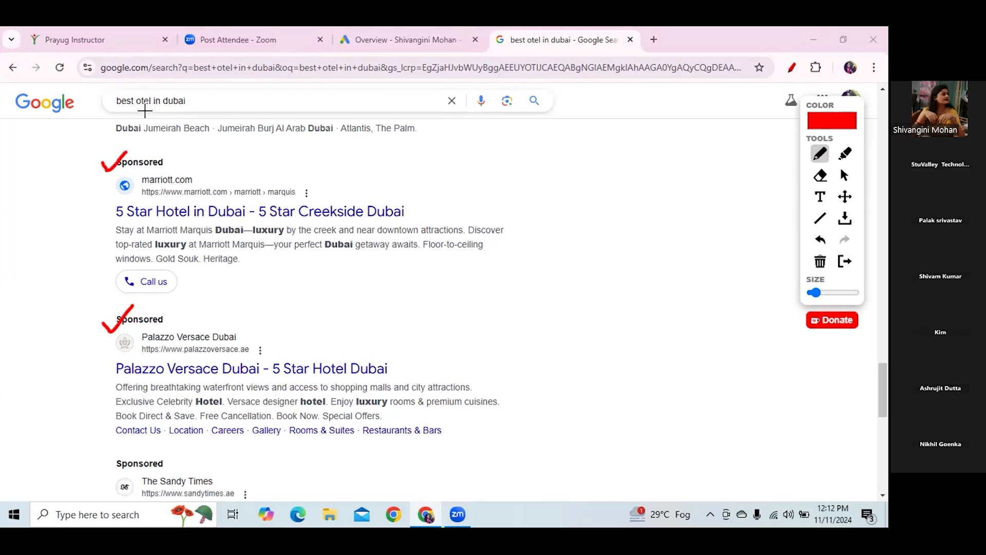
Underline the query and both Sponsored labels, then label the marriott.com ad PPC.
{"action": "mouse_move", "coordinate": [117, 113]}
{"action": "left_mouse_down"}
{"action": "mouse_move", "coordinate": [193, 110]}
{"action": "mouse_move", "coordinate": [141, 125]}
{"action": "mouse_move", "coordinate": [140, 139]}
{"action": "mouse_move", "coordinate": [148, 124]}
{"action": "left_mouse_up"}
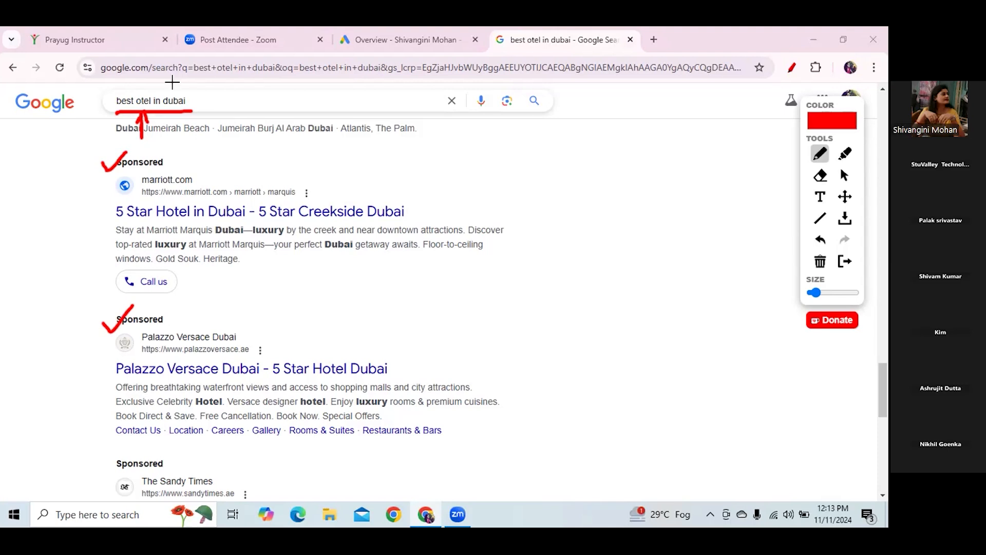
{"action": "left_click_drag", "start_coordinate": [102, 108], "coordinate": [113, 106]}
{"action": "left_click_drag", "start_coordinate": [118, 174], "coordinate": [164, 173]}
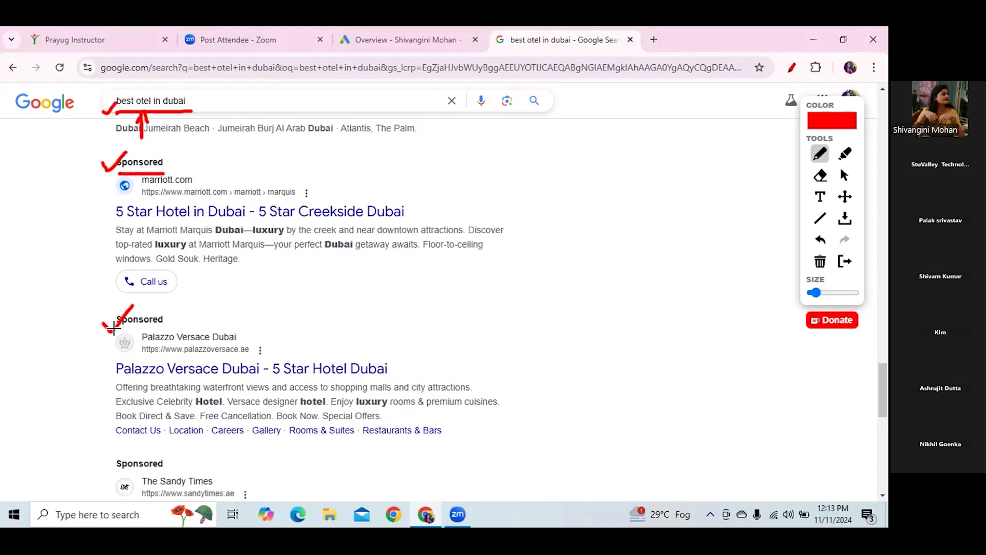
{"action": "left_click_drag", "start_coordinate": [119, 332], "coordinate": [165, 330]}
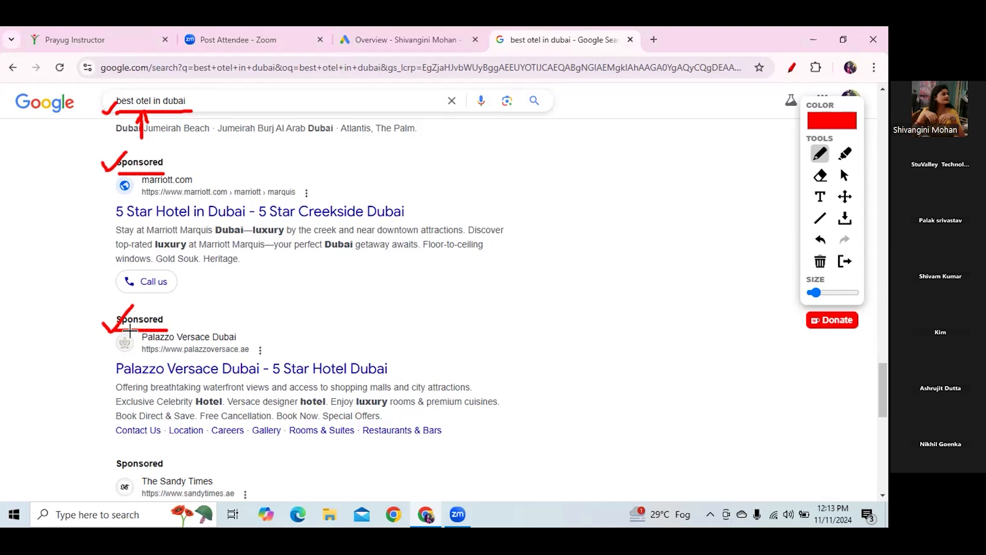
{"action": "mouse_move", "coordinate": [39, 115]}
{"action": "left_mouse_down"}
{"action": "mouse_move", "coordinate": [30, 144]}
{"action": "mouse_move", "coordinate": [50, 145]}
{"action": "left_mouse_up"}
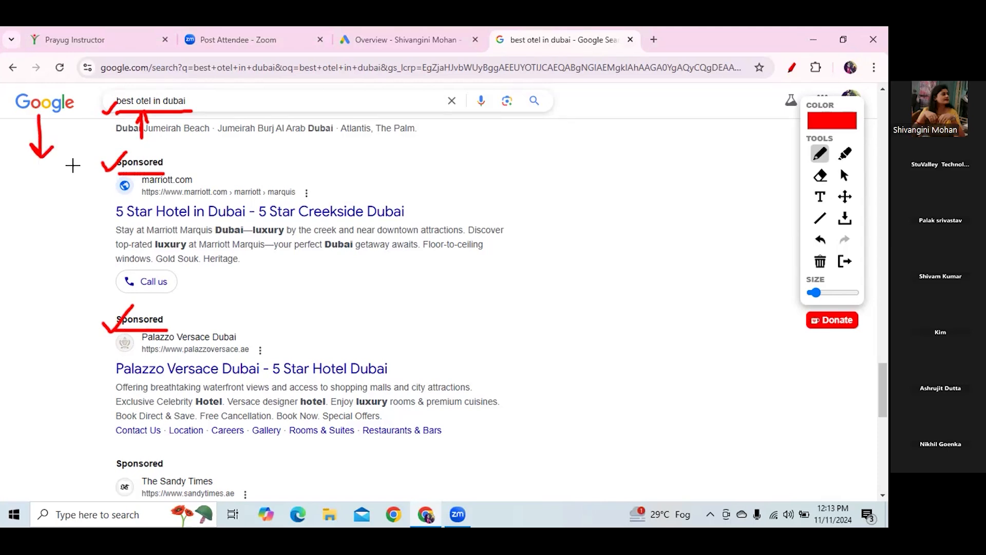
{"action": "mouse_move", "coordinate": [96, 172]}
{"action": "left_mouse_down"}
{"action": "mouse_move", "coordinate": [94, 186]}
{"action": "mouse_move", "coordinate": [114, 132]}
{"action": "left_mouse_up"}
{"action": "mouse_move", "coordinate": [168, 171]}
{"action": "left_mouse_down"}
{"action": "mouse_move", "coordinate": [177, 152]}
{"action": "mouse_move", "coordinate": [172, 163]}
{"action": "left_mouse_up"}
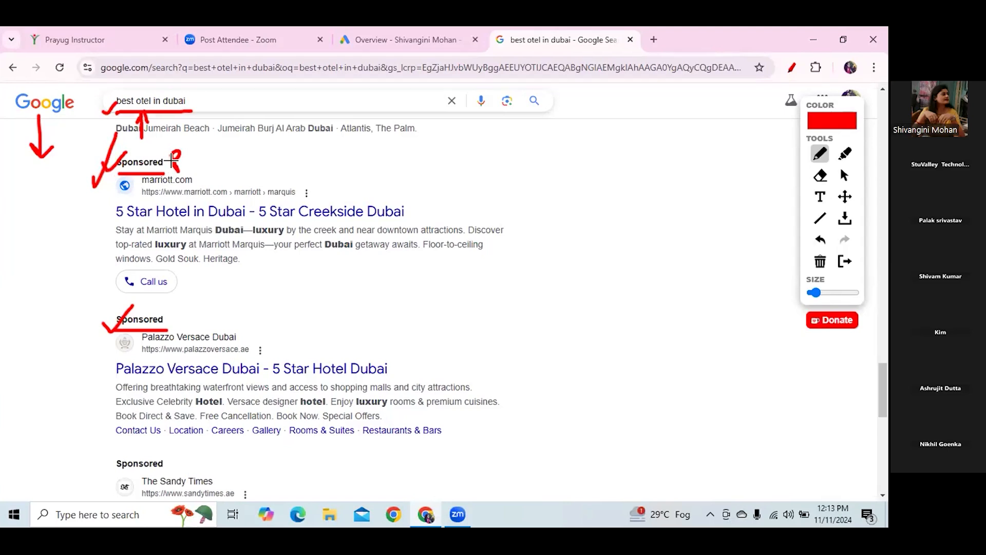
{"action": "mouse_move", "coordinate": [181, 161]}
{"action": "left_mouse_down"}
{"action": "mouse_move", "coordinate": [190, 148]}
{"action": "mouse_move", "coordinate": [192, 161]}
{"action": "mouse_move", "coordinate": [209, 153]}
{"action": "mouse_move", "coordinate": [202, 163]}
{"action": "mouse_move", "coordinate": [219, 167]}
{"action": "left_mouse_up"}
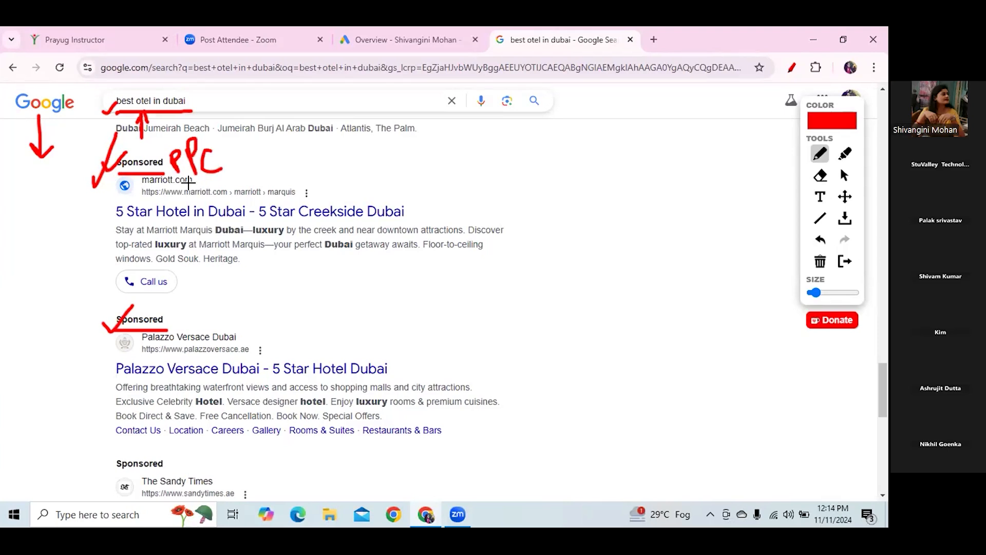
{"action": "left_click_drag", "start_coordinate": [170, 183], "coordinate": [237, 178]}
{"action": "mouse_move", "coordinate": [110, 189]}
{"action": "left_mouse_down"}
{"action": "mouse_move", "coordinate": [118, 194]}
{"action": "mouse_move", "coordinate": [139, 170]}
{"action": "mouse_move", "coordinate": [138, 189]}
{"action": "left_mouse_up"}
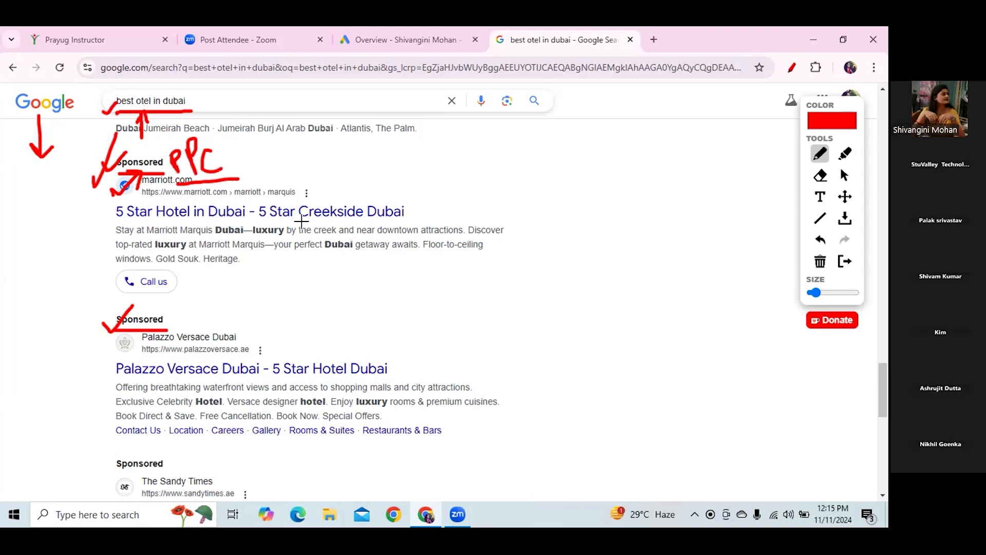
Sketch C, A and an arrow up to the search box, erase it, and leave pen mode.
{"action": "left_click", "coordinate": [821, 261]}
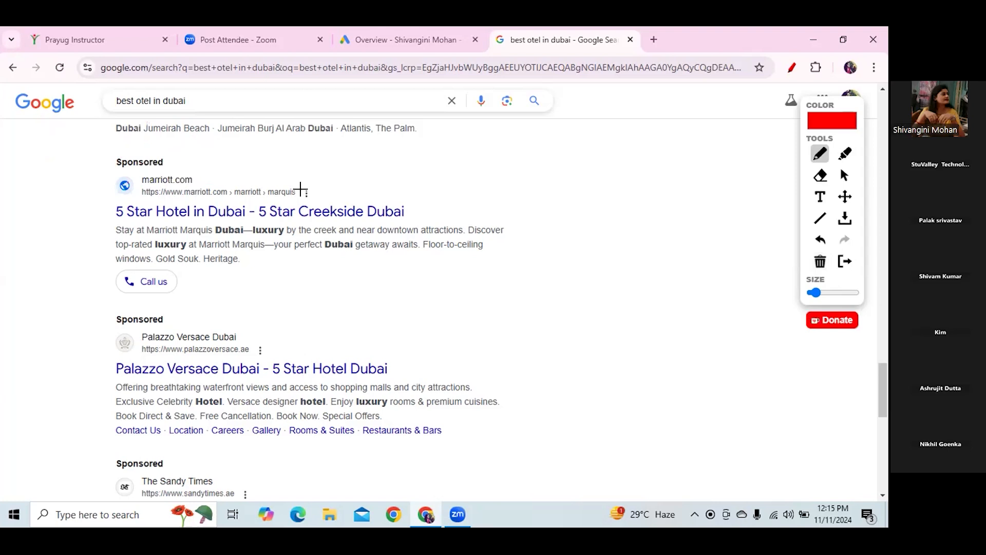
{"action": "left_click_drag", "start_coordinate": [112, 175], "coordinate": [187, 170]}
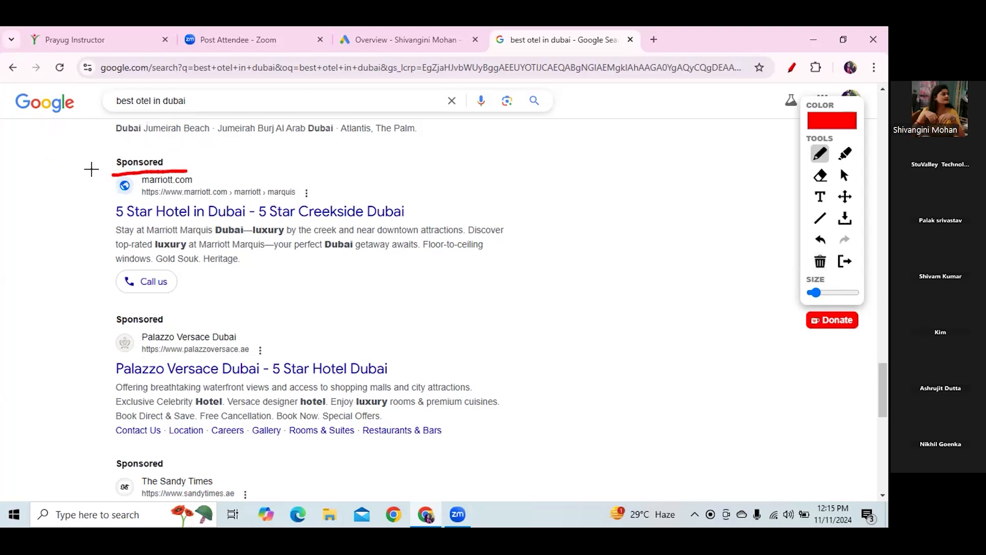
{"action": "mouse_move", "coordinate": [92, 150]}
{"action": "left_mouse_down"}
{"action": "mouse_move", "coordinate": [78, 177]}
{"action": "mouse_move", "coordinate": [99, 179]}
{"action": "left_mouse_up"}
{"action": "mouse_move", "coordinate": [32, 272]}
{"action": "left_mouse_down"}
{"action": "mouse_move", "coordinate": [32, 260]}
{"action": "mouse_move", "coordinate": [54, 297]}
{"action": "mouse_move", "coordinate": [39, 261]}
{"action": "mouse_move", "coordinate": [111, 176]}
{"action": "mouse_move", "coordinate": [93, 179]}
{"action": "mouse_move", "coordinate": [100, 204]}
{"action": "left_mouse_up"}
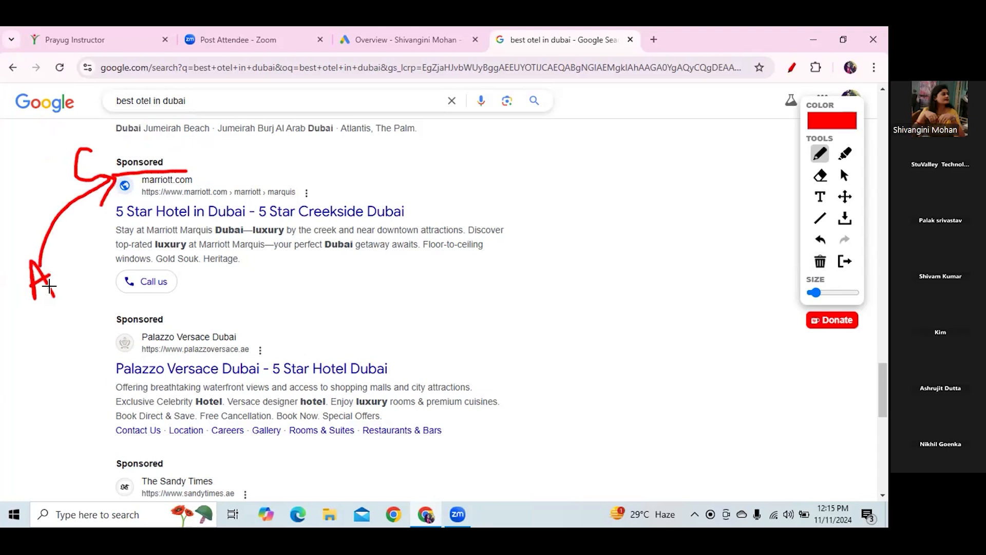
{"action": "mouse_move", "coordinate": [49, 286]}
{"action": "left_mouse_down"}
{"action": "mouse_move", "coordinate": [44, 134]}
{"action": "mouse_move", "coordinate": [60, 131]}
{"action": "left_mouse_up"}
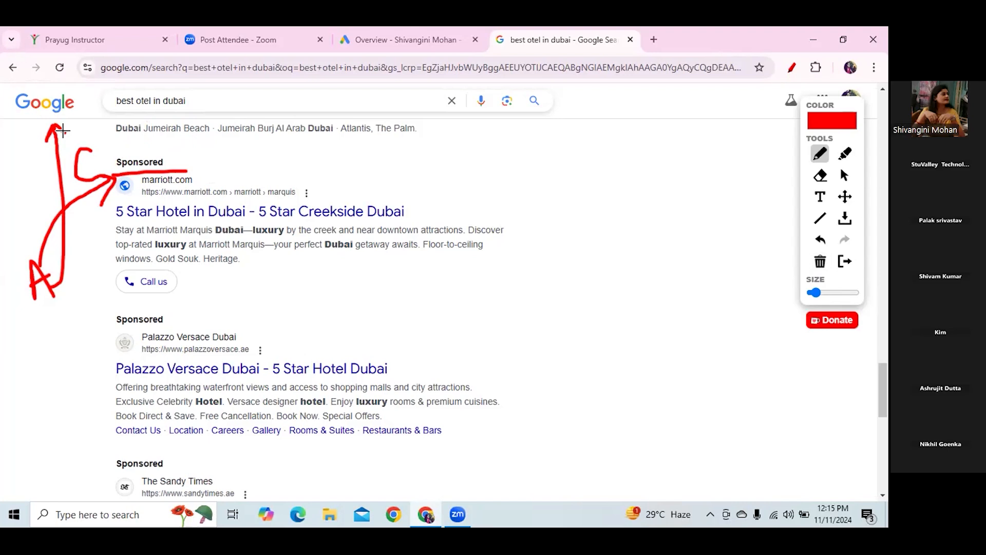
{"action": "left_click", "coordinate": [821, 262]}
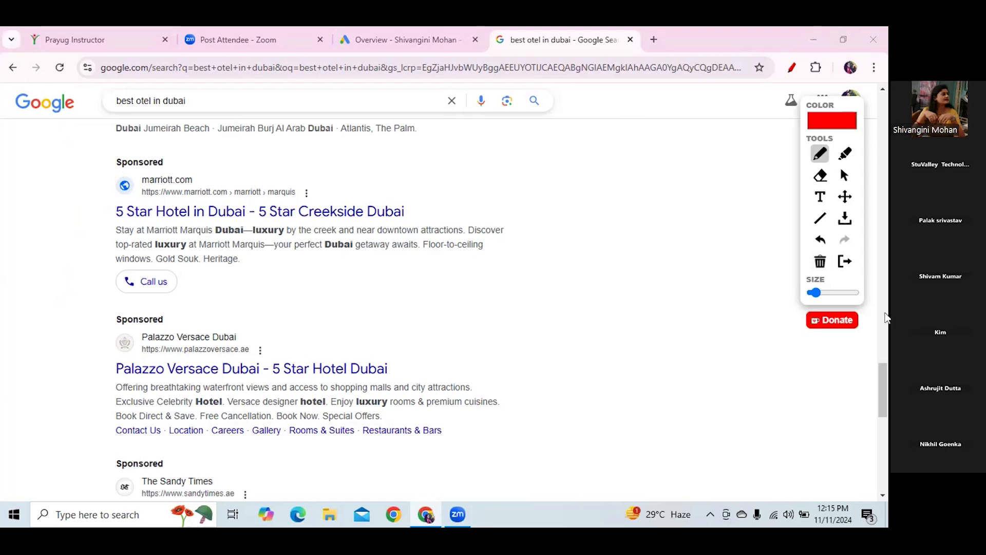
{"action": "left_click", "coordinate": [844, 182]}
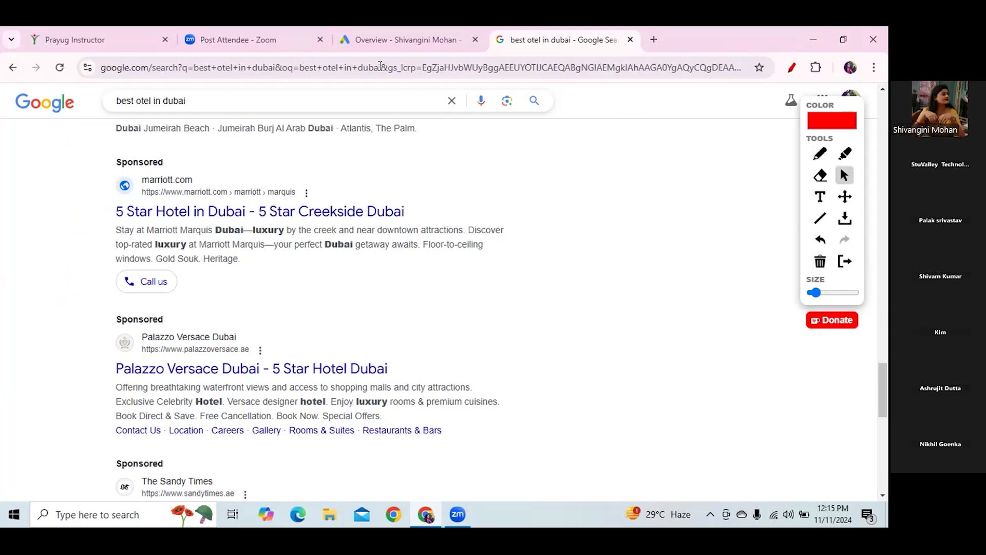
Switch to the Google Ads Overview tab.
{"action": "left_click", "coordinate": [414, 41]}
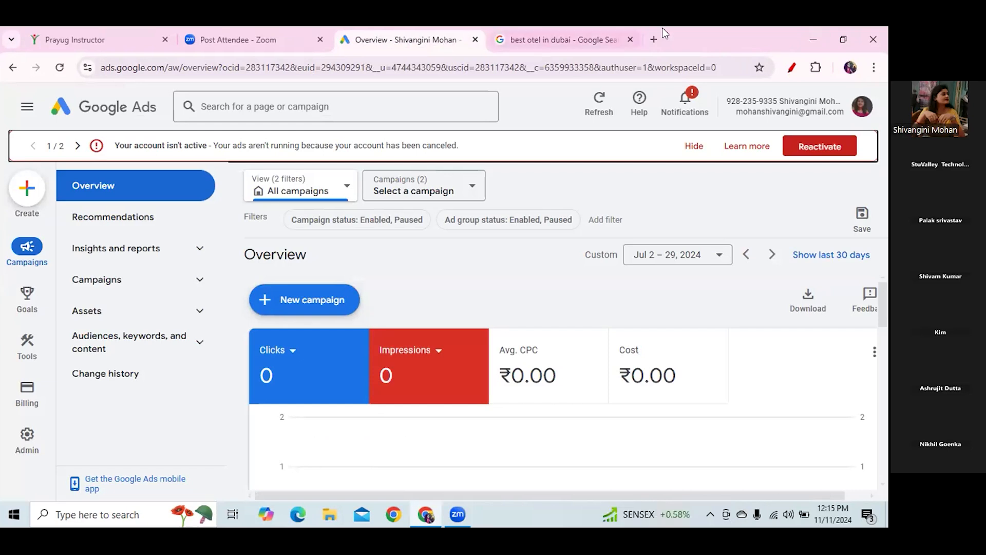
Search 'google keyword palneer' in a new tab, then open another blank tab.
{"action": "left_click", "coordinate": [653, 38]}
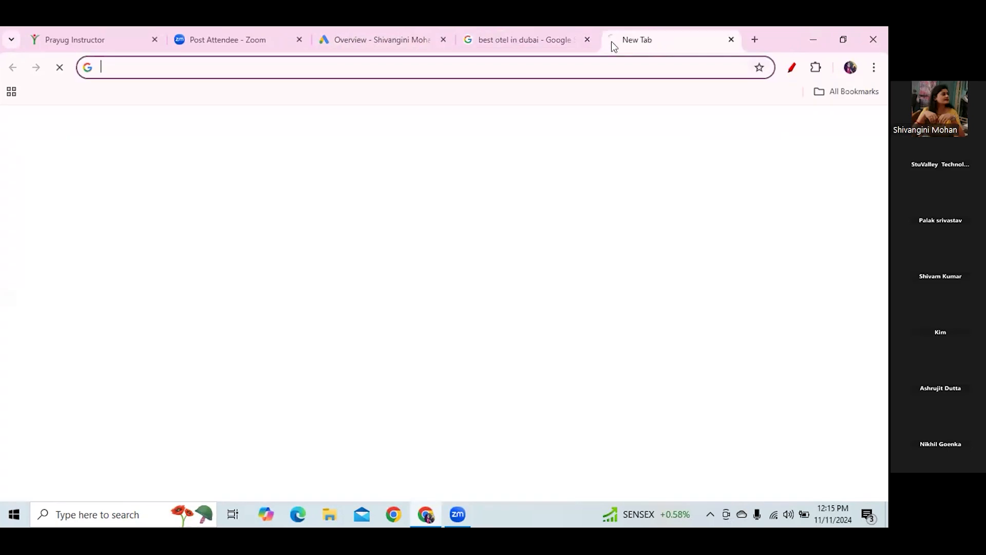
{"action": "left_click", "coordinate": [355, 65]}
{"action": "type", "text": "g"}
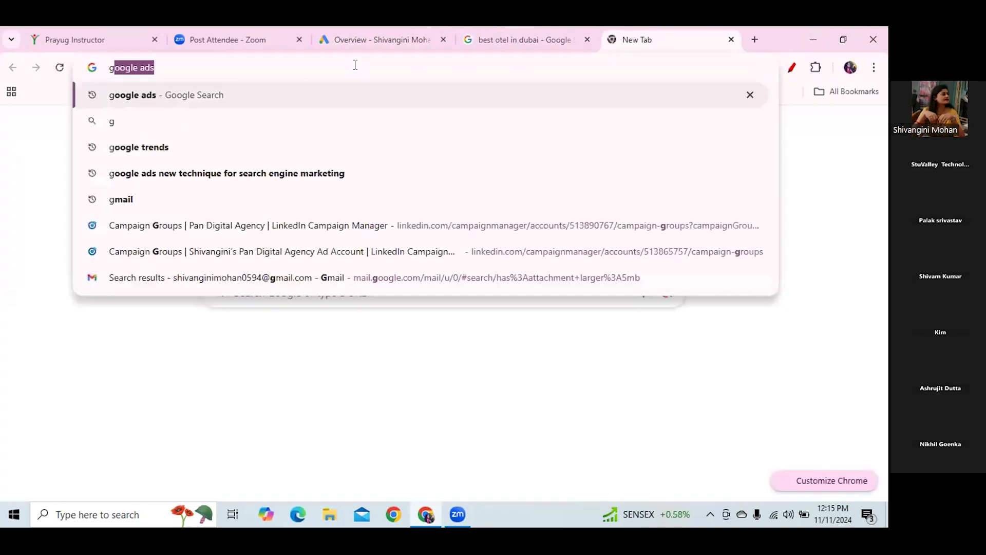
{"action": "type", "text": "oogle "}
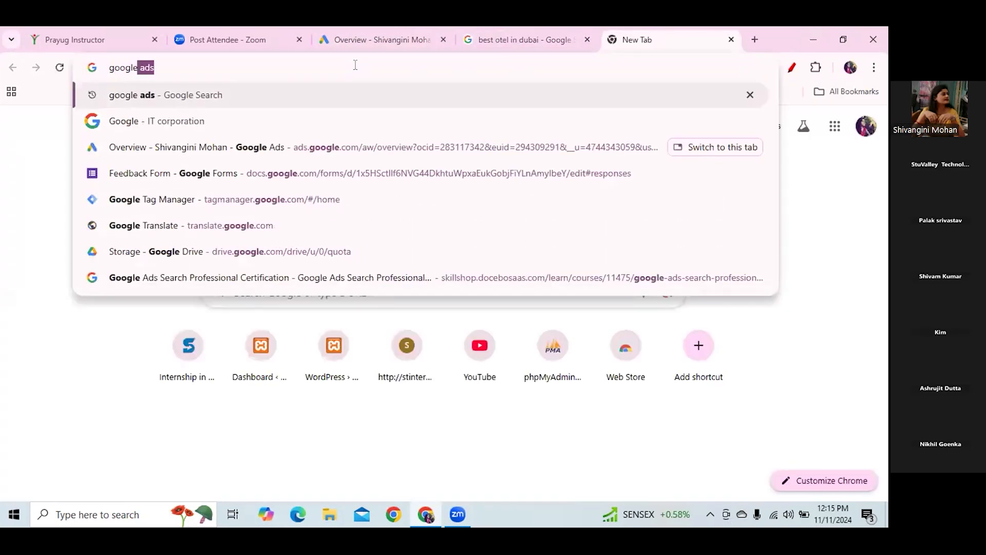
{"action": "type", "text": "keyw"}
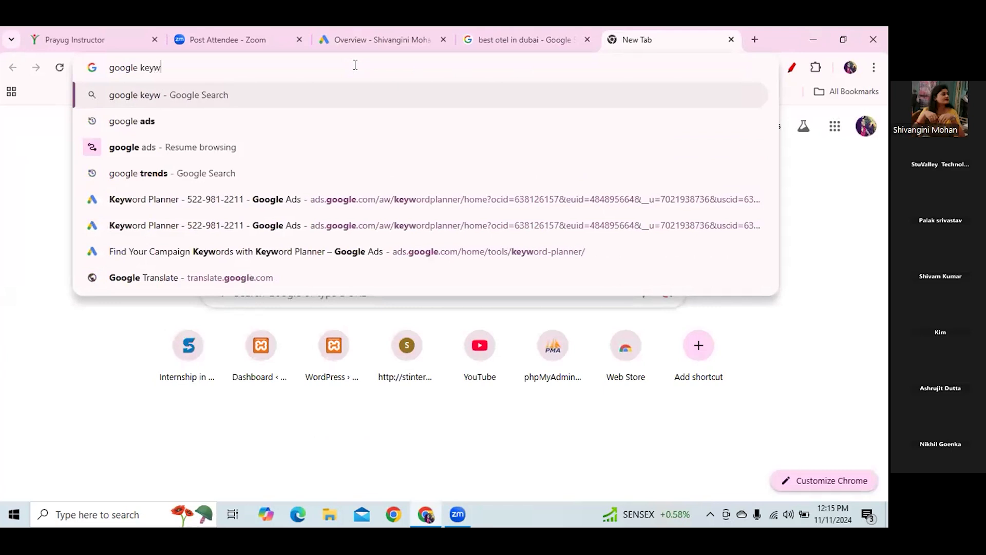
{"action": "type", "text": "ord palneer"}
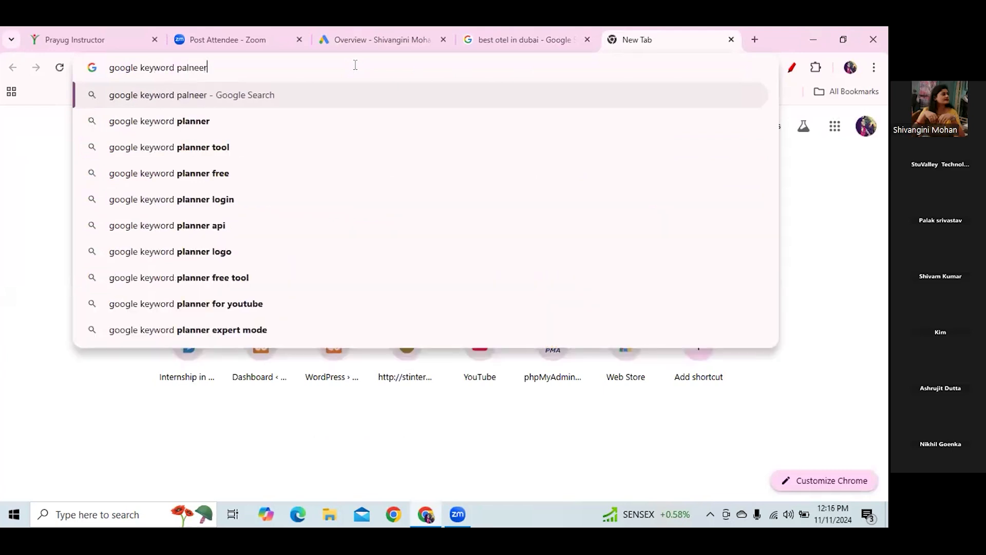
{"action": "key", "text": "Return"}
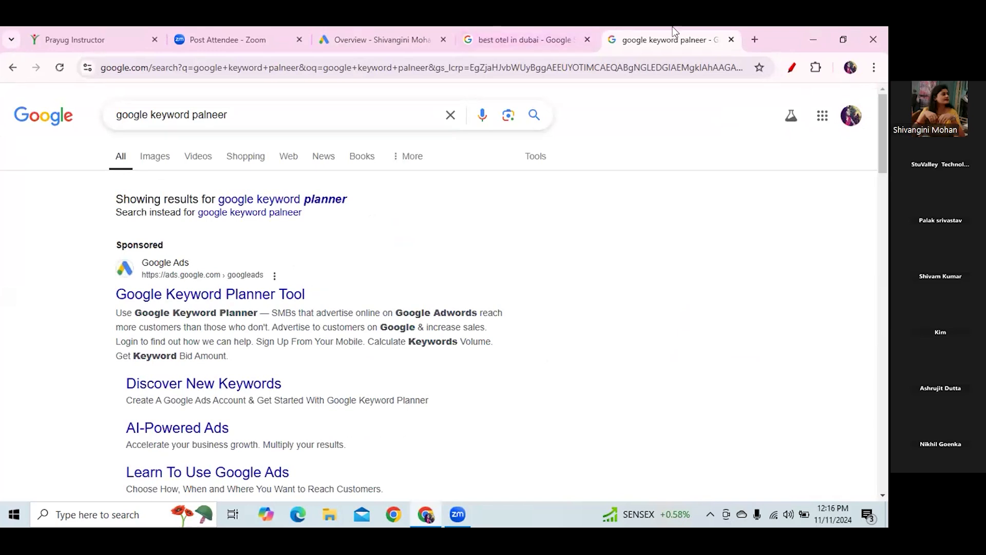
{"action": "left_click", "coordinate": [755, 40]}
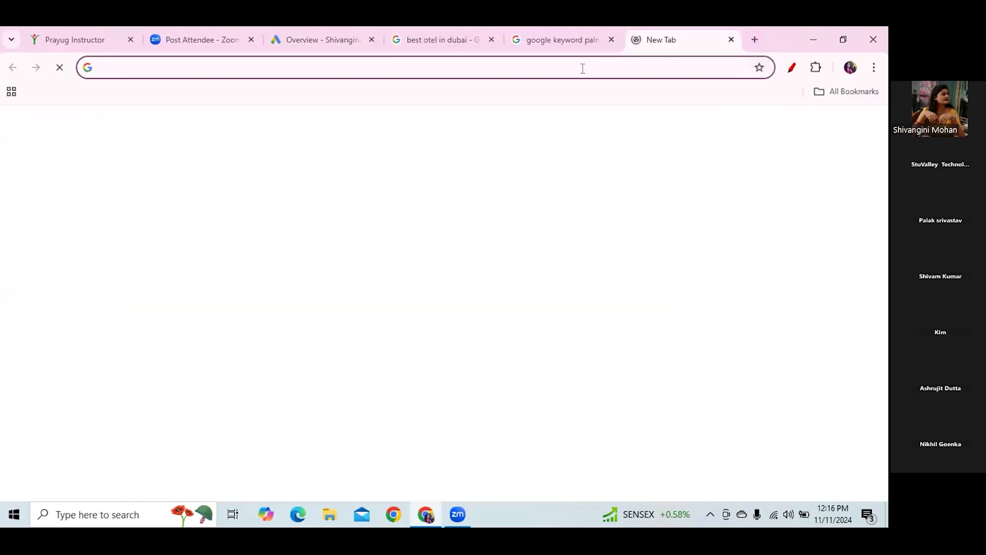
Search Google for 'google ads' and scroll through the results.
{"action": "left_click", "coordinate": [582, 67]}
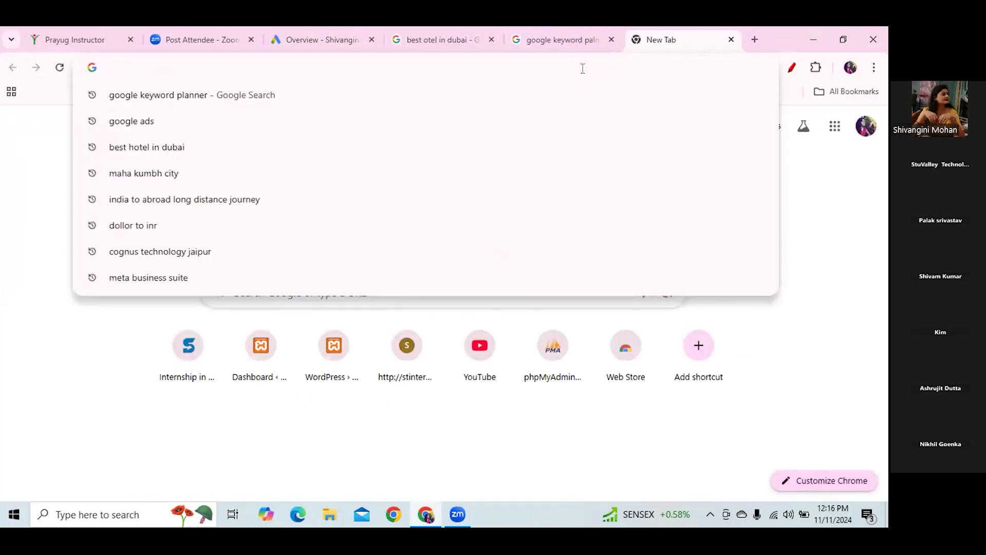
{"action": "type", "text": "google ads"}
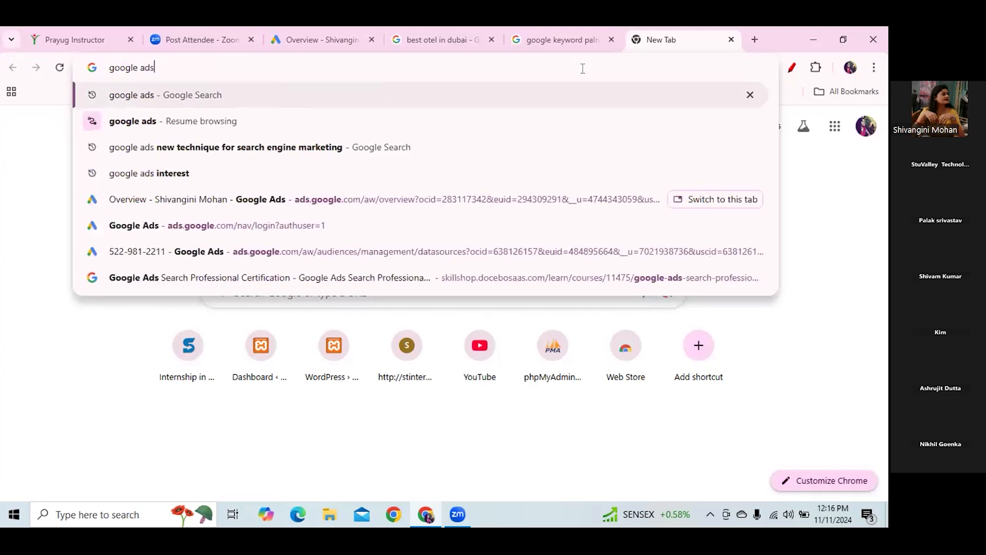
{"action": "key", "text": "Return"}
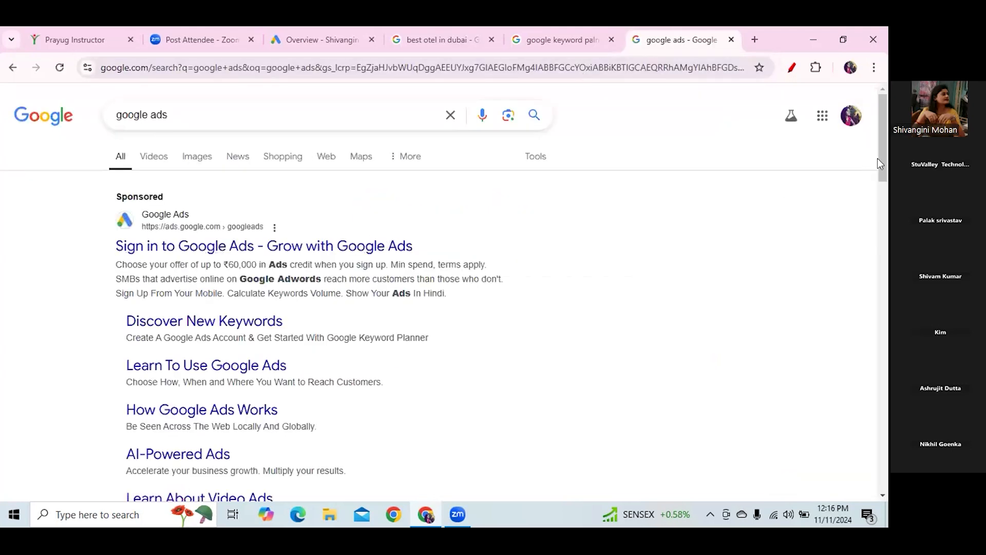
{"action": "left_click_drag", "start_coordinate": [881, 159], "coordinate": [886, 235]}
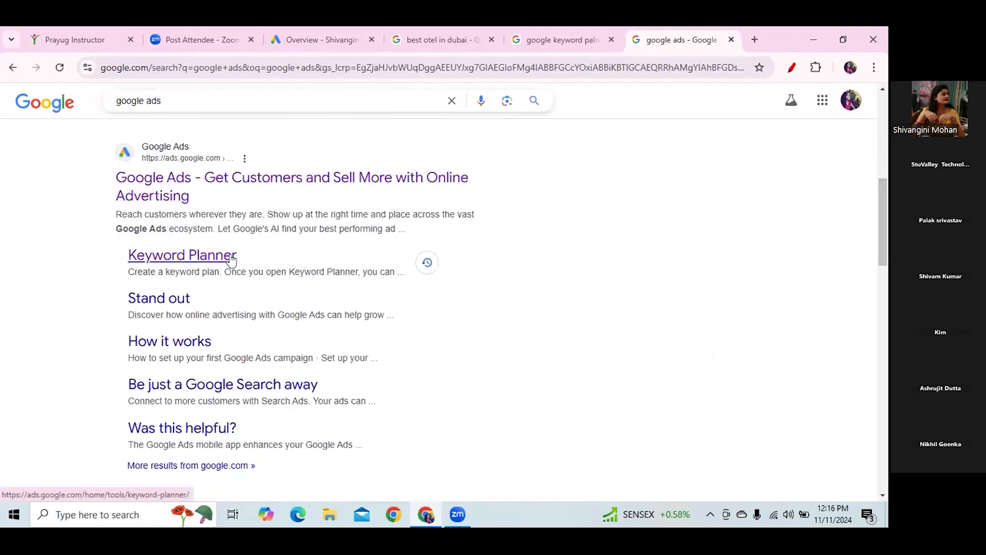
{"action": "left_click_drag", "start_coordinate": [880, 200], "coordinate": [788, 79]}
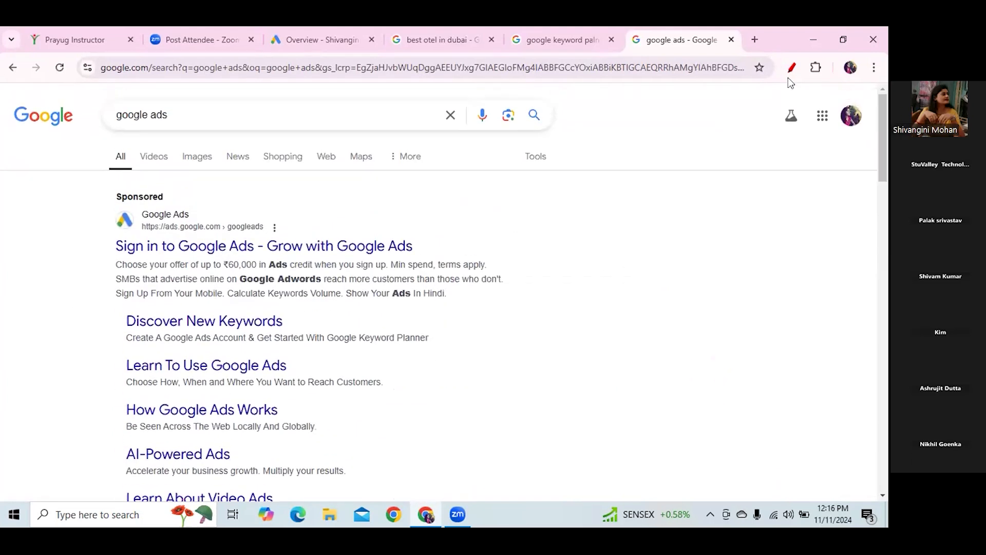
Mark the Sponsored label, the query and the Keyword Planner sitelink in red, then clear the markup.
{"action": "left_click", "coordinate": [791, 68]}
{"action": "mouse_move", "coordinate": [161, 189]}
{"action": "left_mouse_down"}
{"action": "mouse_move", "coordinate": [99, 218]}
{"action": "mouse_move", "coordinate": [156, 180]}
{"action": "left_mouse_up"}
{"action": "left_click_drag", "start_coordinate": [884, 124], "coordinate": [886, 222]}
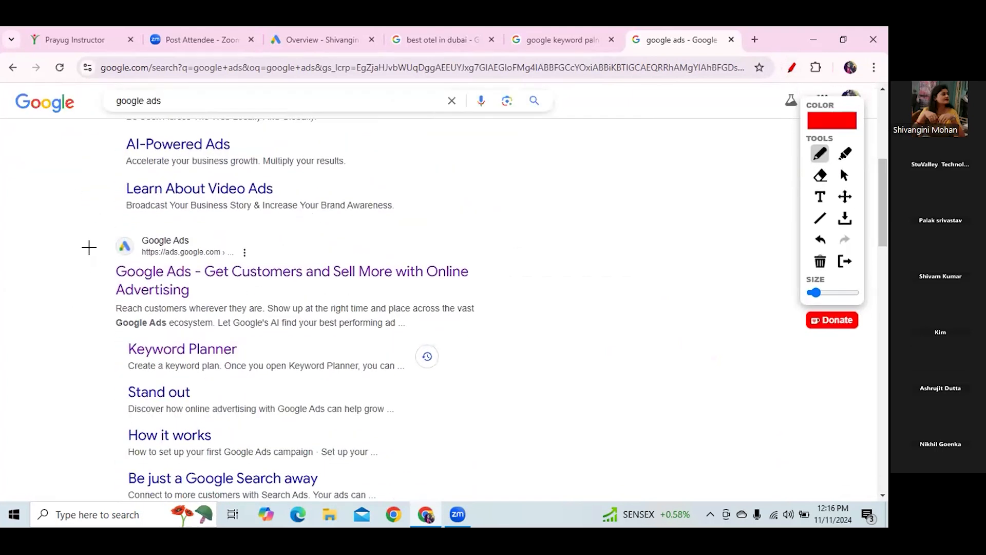
{"action": "left_click_drag", "start_coordinate": [90, 250], "coordinate": [159, 213]}
{"action": "left_click_drag", "start_coordinate": [109, 115], "coordinate": [188, 106]}
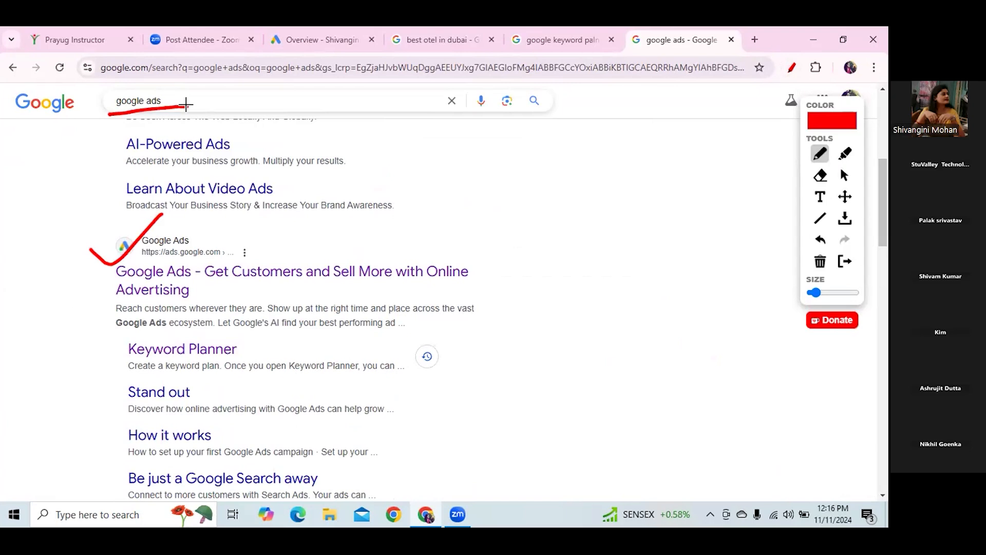
{"action": "mouse_move", "coordinate": [127, 378]}
{"action": "left_mouse_down"}
{"action": "mouse_move", "coordinate": [215, 371]}
{"action": "mouse_move", "coordinate": [253, 344]}
{"action": "mouse_move", "coordinate": [136, 335]}
{"action": "mouse_move", "coordinate": [112, 371]}
{"action": "mouse_move", "coordinate": [141, 377]}
{"action": "left_mouse_up"}
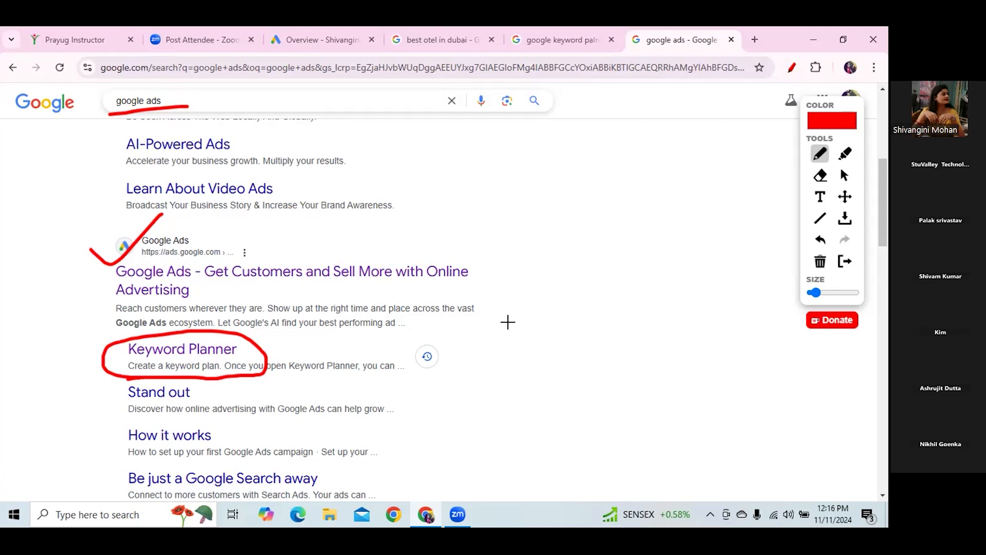
{"action": "left_click", "coordinate": [820, 261]}
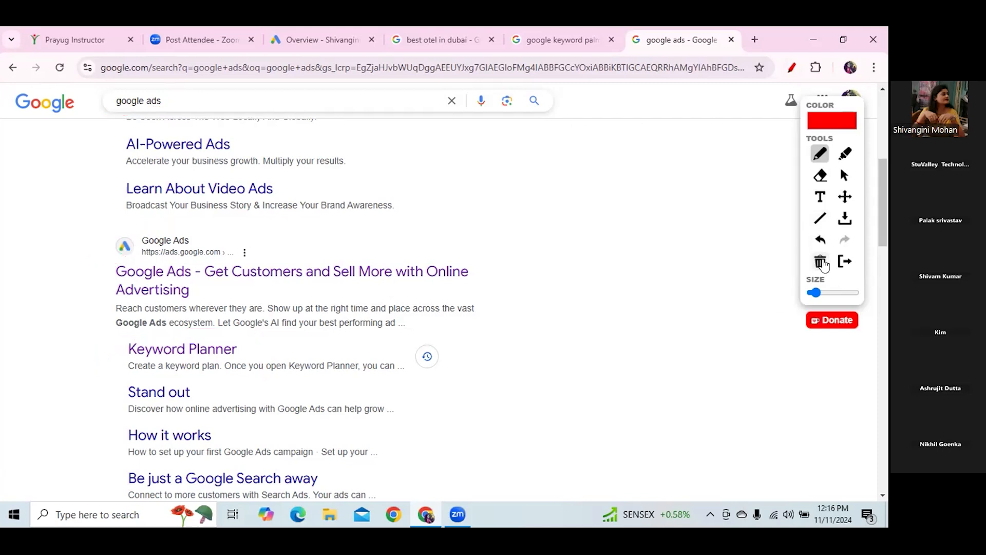
Close the google ads and keyword planner tabs, return to the Google Ads Overview, and add a blank tab.
{"action": "left_click", "coordinate": [731, 39]}
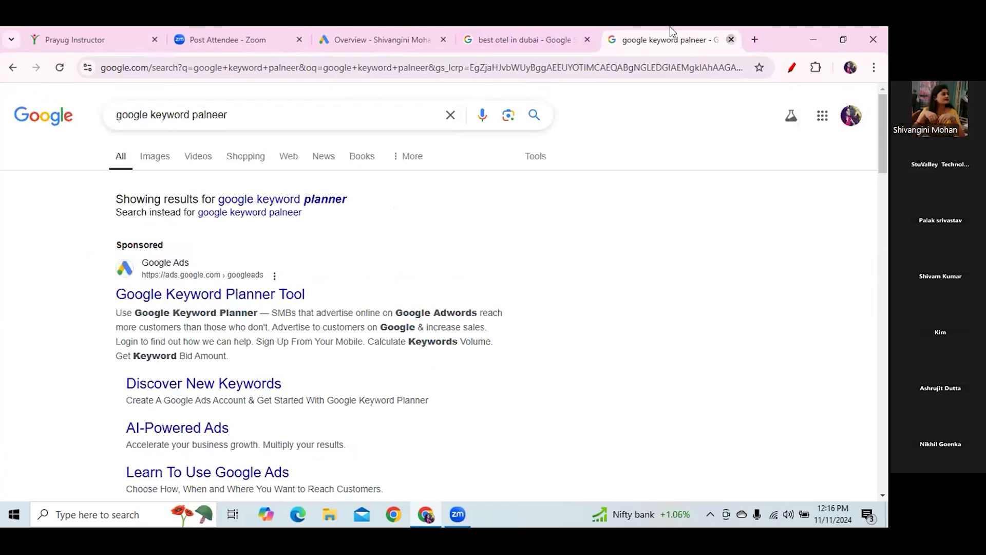
{"action": "left_click", "coordinate": [731, 39]}
{"action": "left_click", "coordinate": [380, 42]}
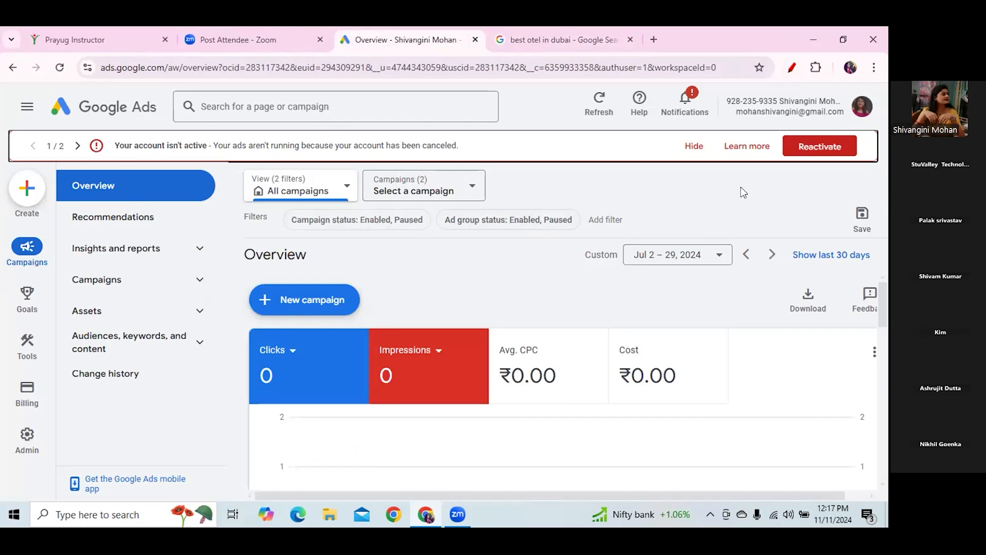
{"action": "left_click", "coordinate": [652, 40]}
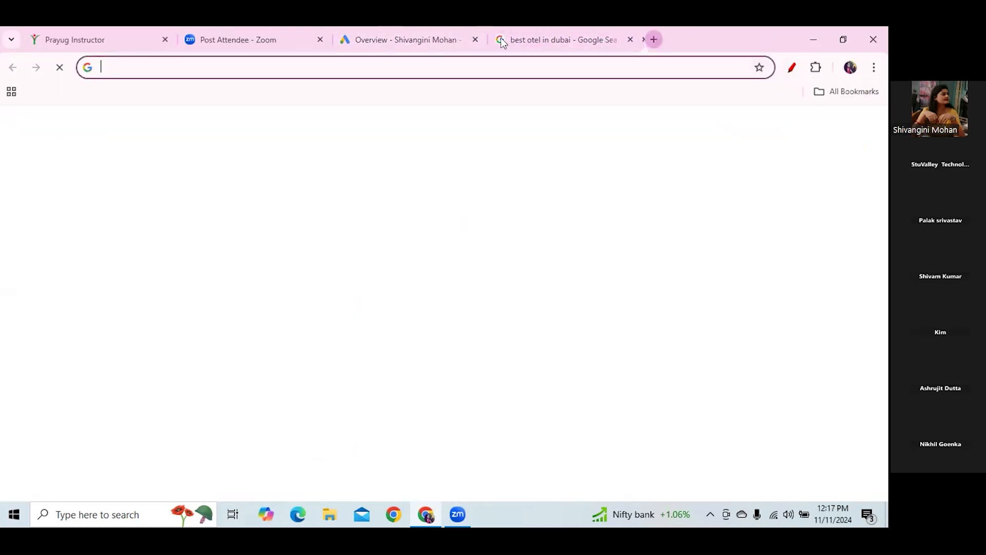
Search Google for 'google ads' in the new tab.
{"action": "left_click", "coordinate": [410, 69]}
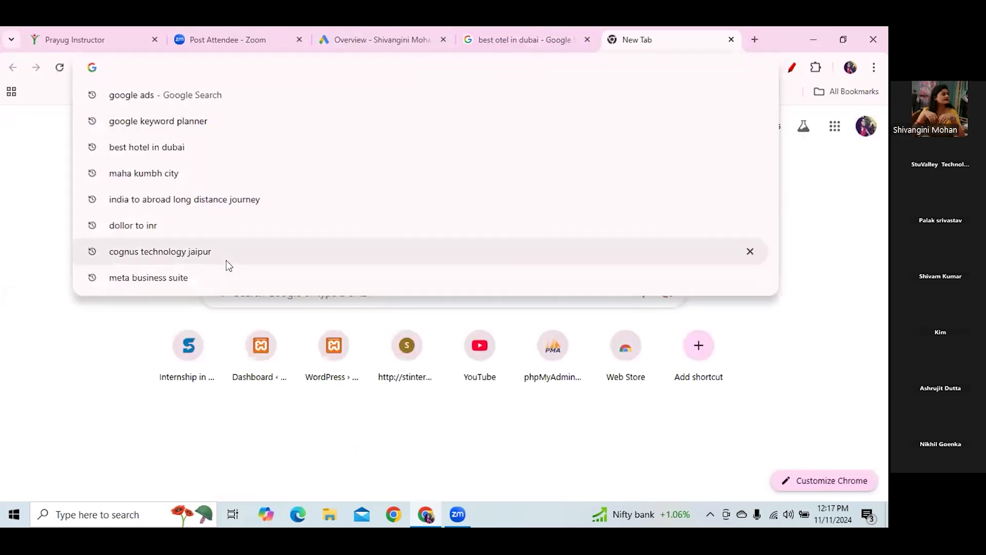
{"action": "type", "text": "google ads"}
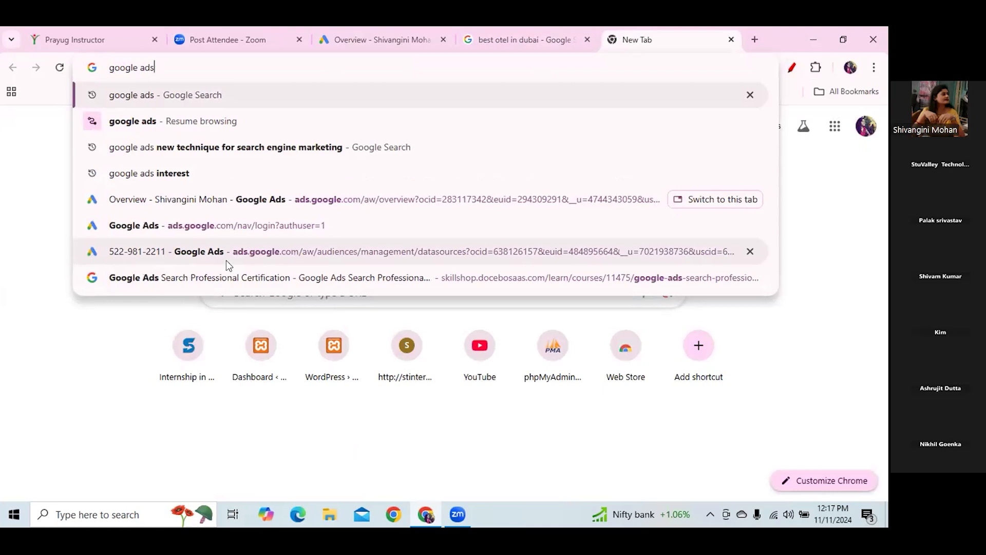
{"action": "key", "text": "Return"}
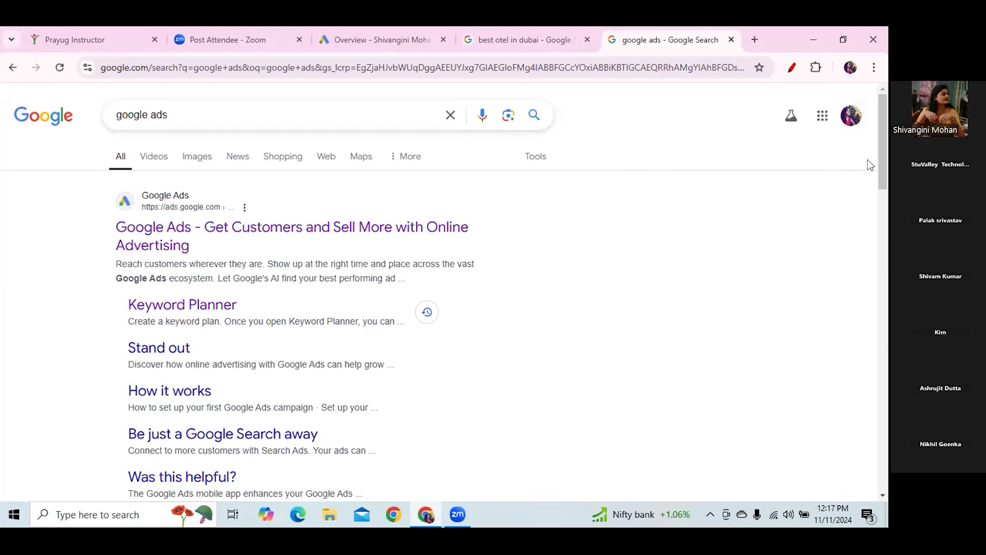
{"action": "mouse_move", "coordinate": [883, 165]}
{"action": "left_mouse_down"}
{"action": "mouse_move", "coordinate": [887, 268]}
{"action": "mouse_move", "coordinate": [872, 171]}
{"action": "left_mouse_up"}
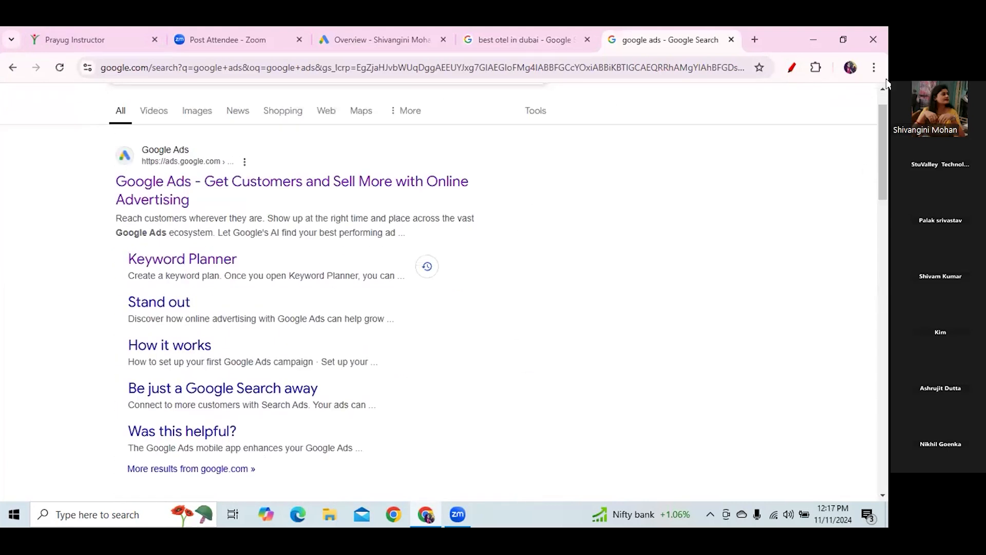
Mark the Google Ads result and its Keyword Planner sitelink, then follow that sitelink.
{"action": "left_click", "coordinate": [791, 68]}
{"action": "left_click_drag", "start_coordinate": [125, 144], "coordinate": [170, 142]}
{"action": "left_click_drag", "start_coordinate": [98, 266], "coordinate": [162, 227]}
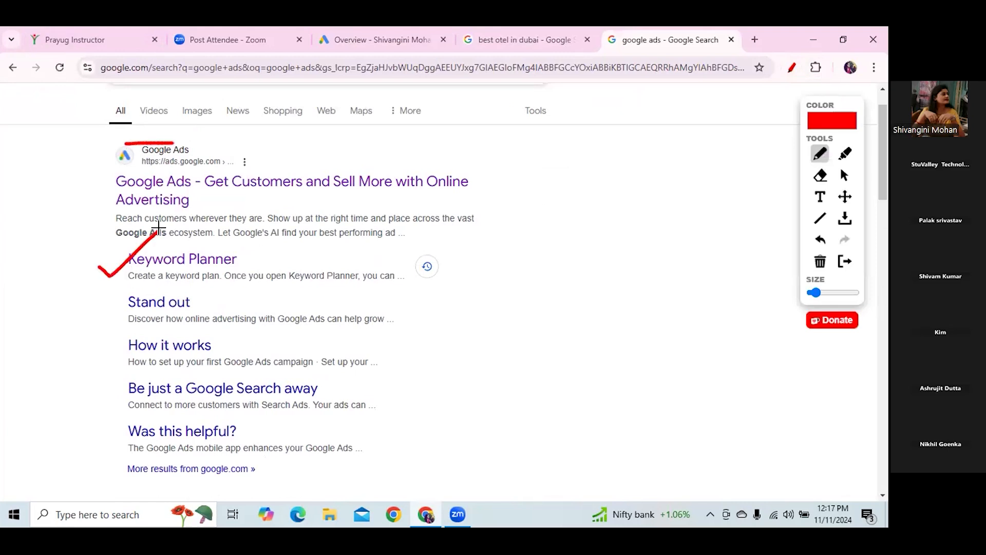
{"action": "left_click", "coordinate": [844, 175]}
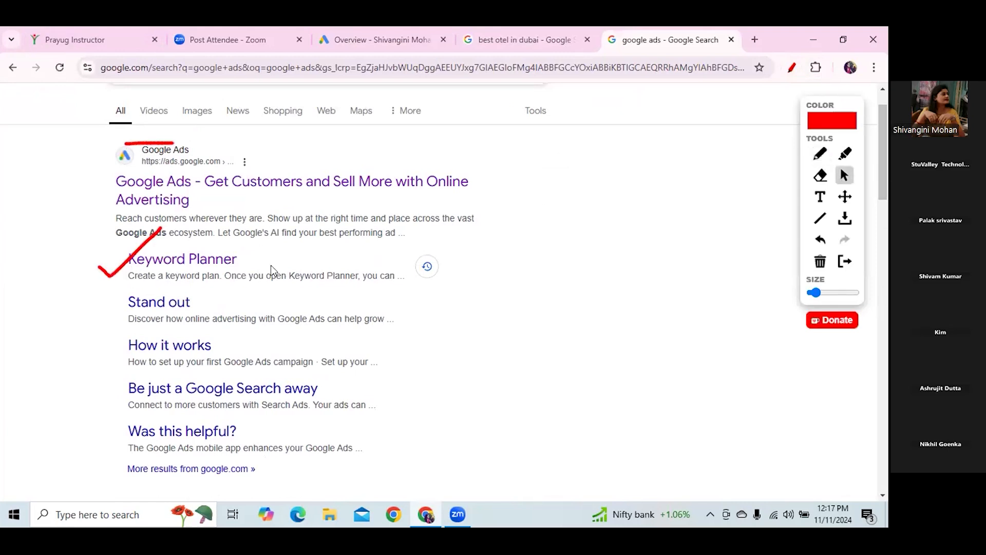
{"action": "left_click", "coordinate": [215, 265]}
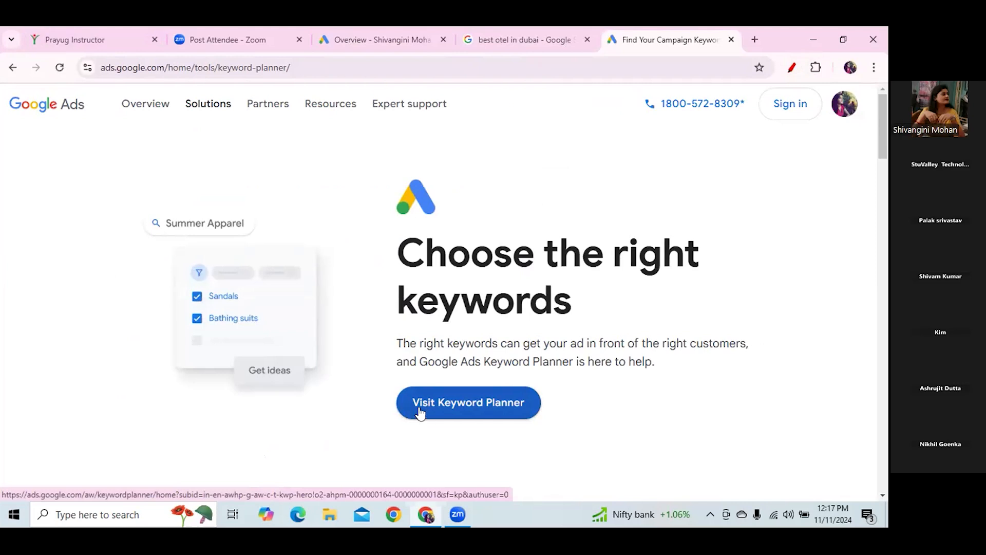
Tick the Visit Keyword Planner button and open the Keyword Planner tool in a new tab.
{"action": "left_click", "coordinate": [792, 67]}
{"action": "left_click_drag", "start_coordinate": [386, 409], "coordinate": [451, 333]}
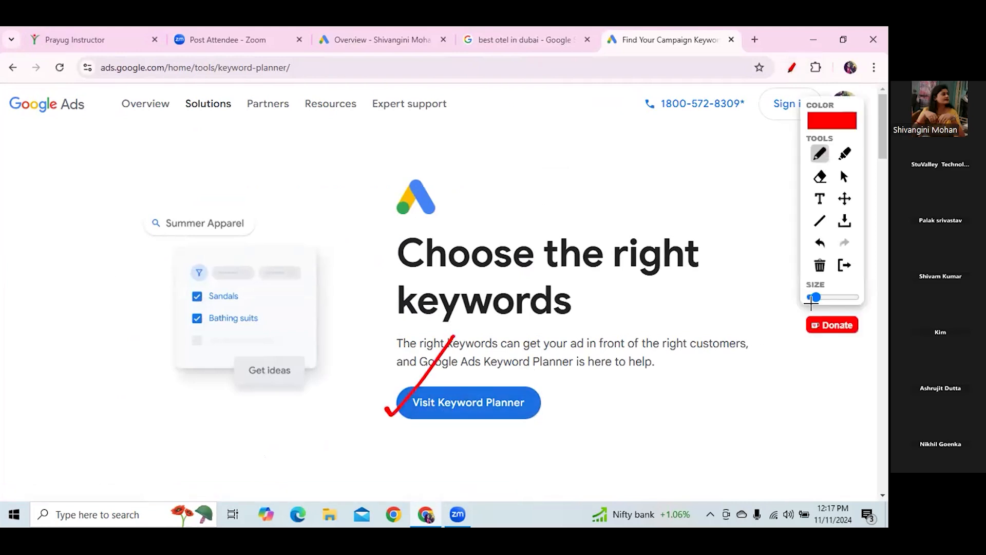
{"action": "left_click", "coordinate": [844, 176]}
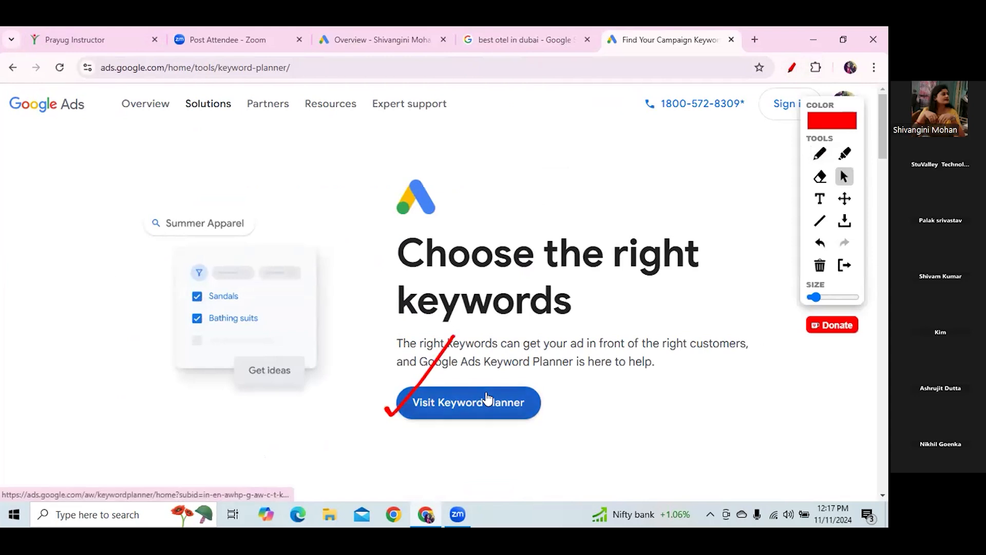
{"action": "left_click", "coordinate": [486, 392]}
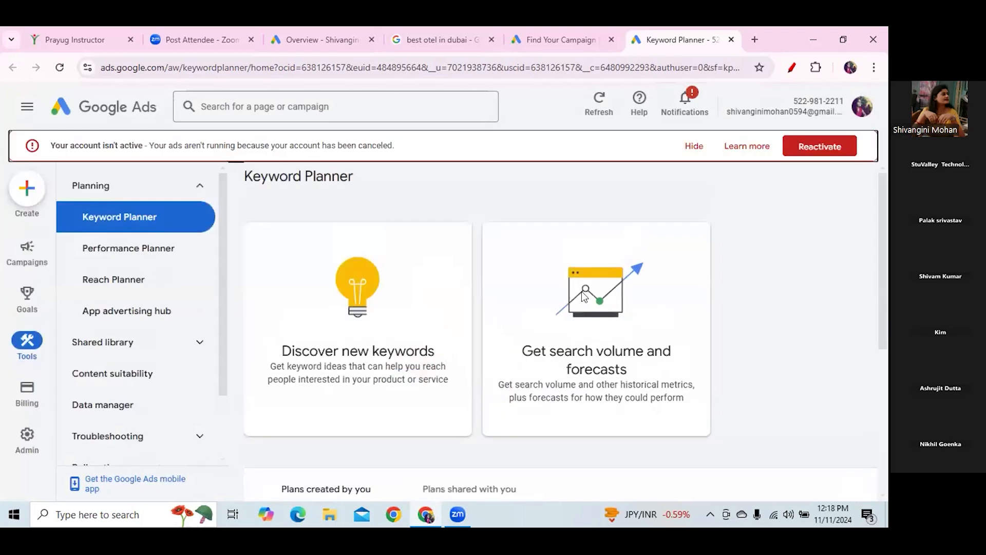
{"action": "left_click", "coordinate": [561, 37]}
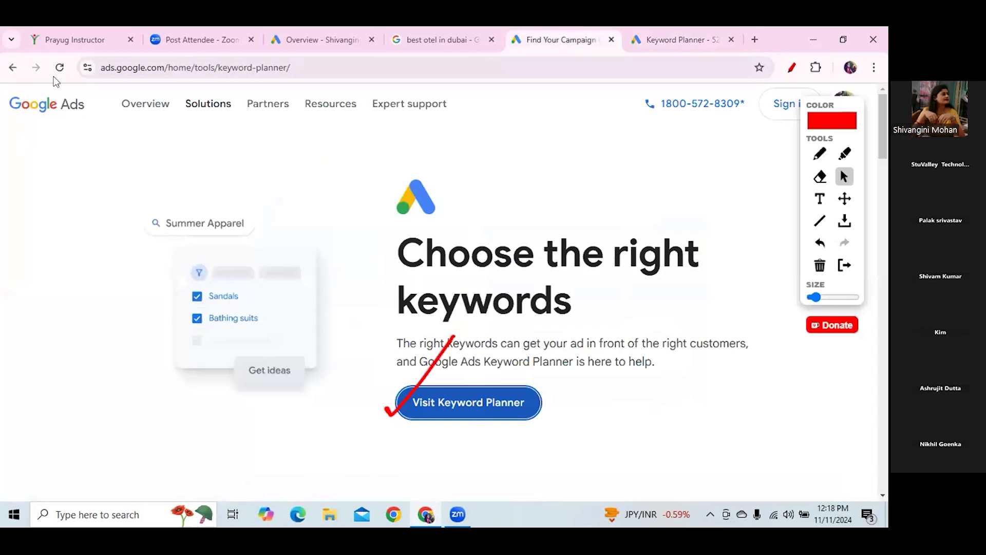
Back on the google ads results, underline the query and tick the Keyword Planner sitelink.
{"action": "left_click", "coordinate": [12, 72]}
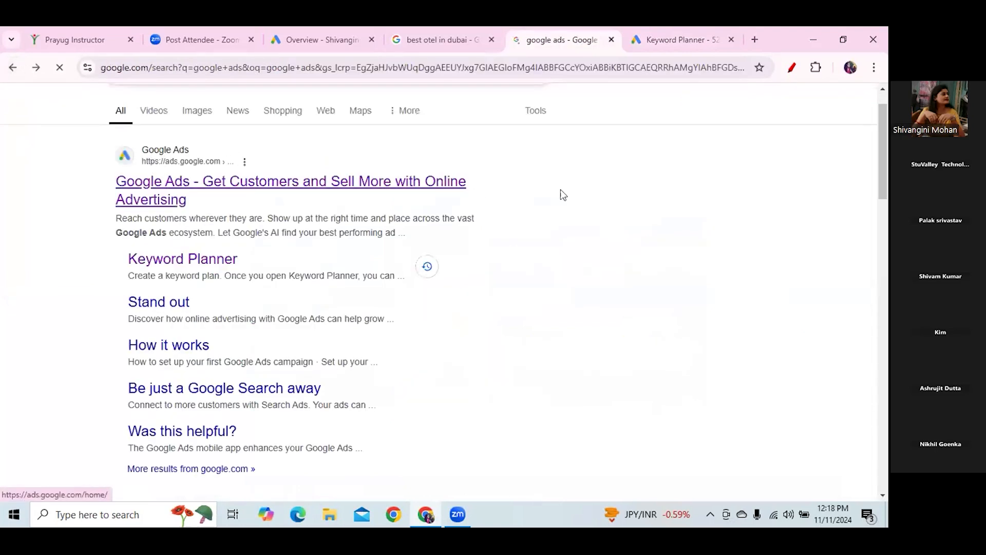
{"action": "left_click_drag", "start_coordinate": [884, 153], "coordinate": [884, 97]}
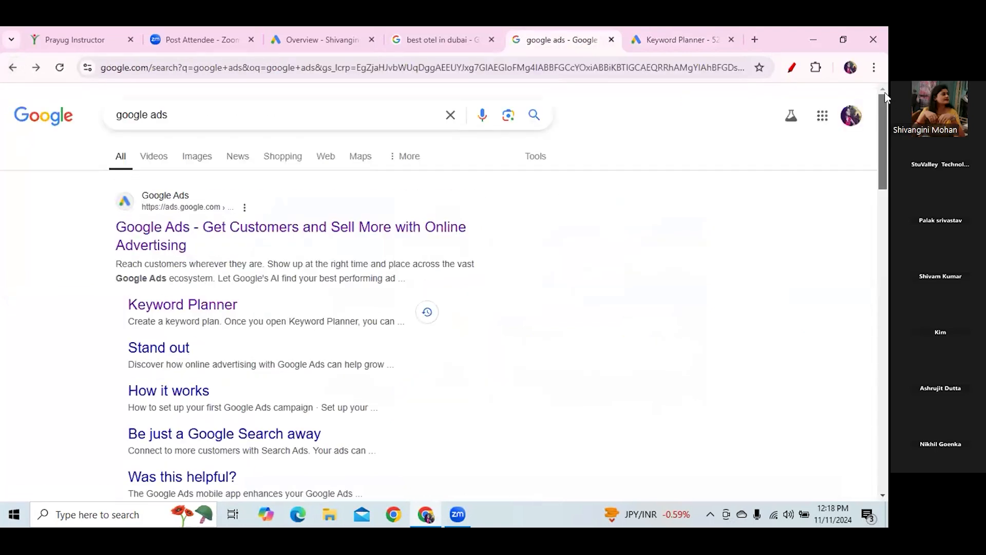
{"action": "left_click", "coordinate": [791, 68]}
{"action": "left_click_drag", "start_coordinate": [115, 131], "coordinate": [168, 124]}
{"action": "left_click_drag", "start_coordinate": [100, 311], "coordinate": [164, 263]}
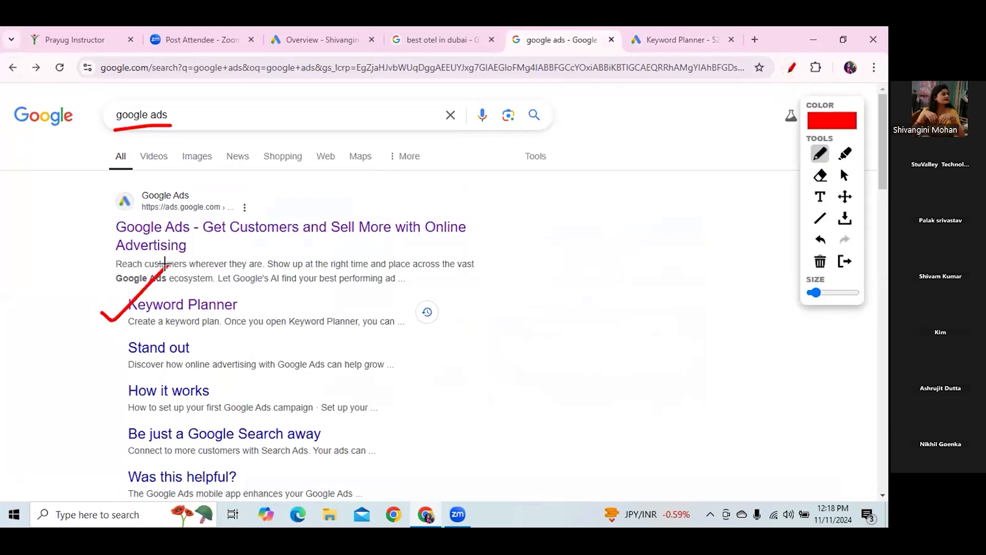
{"action": "left_click", "coordinate": [676, 31]}
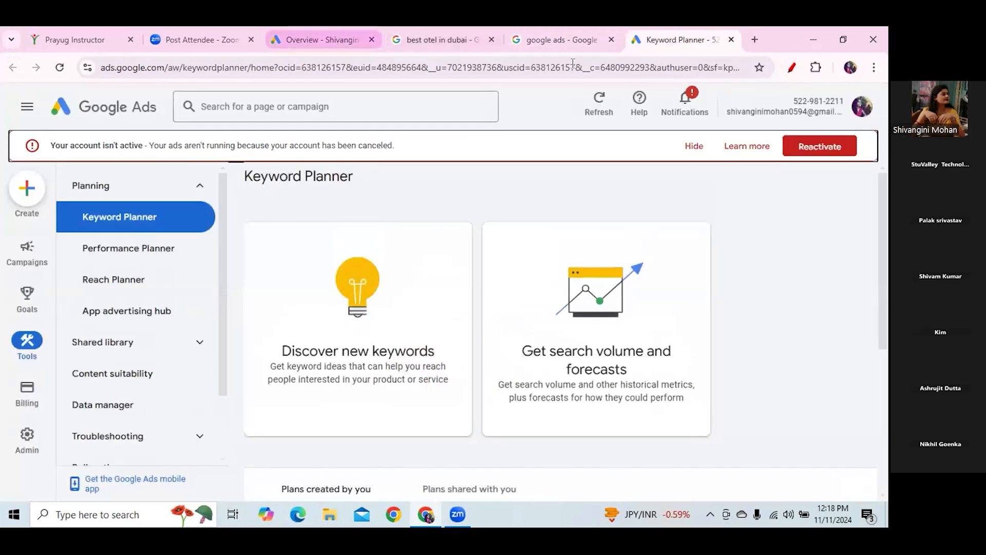
{"action": "left_click", "coordinate": [610, 47]}
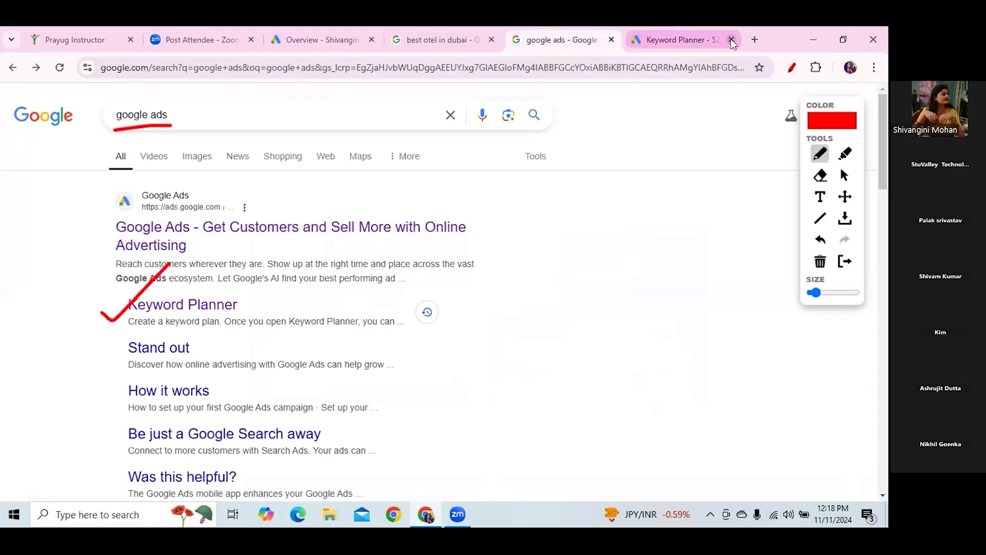
Close the Keyword Planner and search tabs, placing the Overview tab after the dubai search.
{"action": "left_click", "coordinate": [730, 40]}
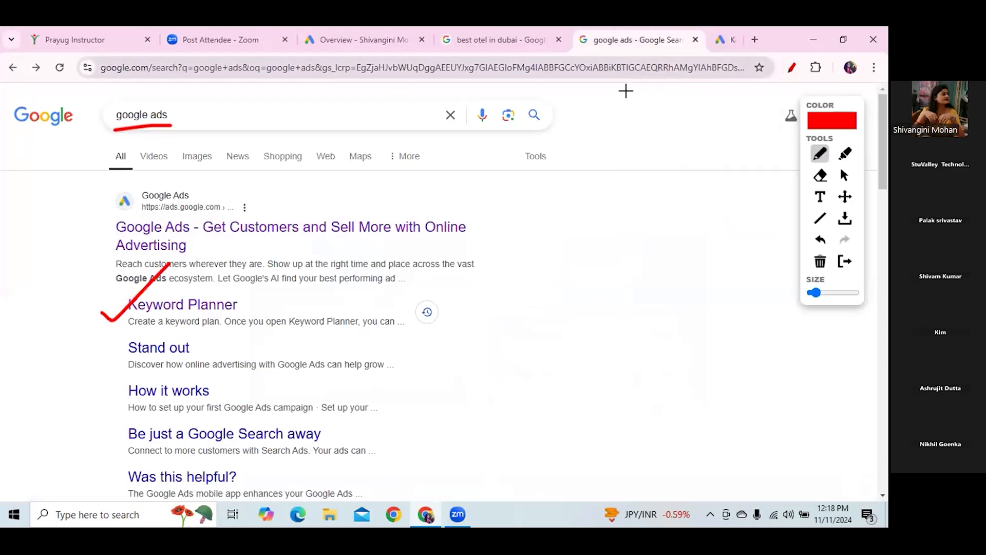
{"action": "left_click", "coordinate": [391, 39]}
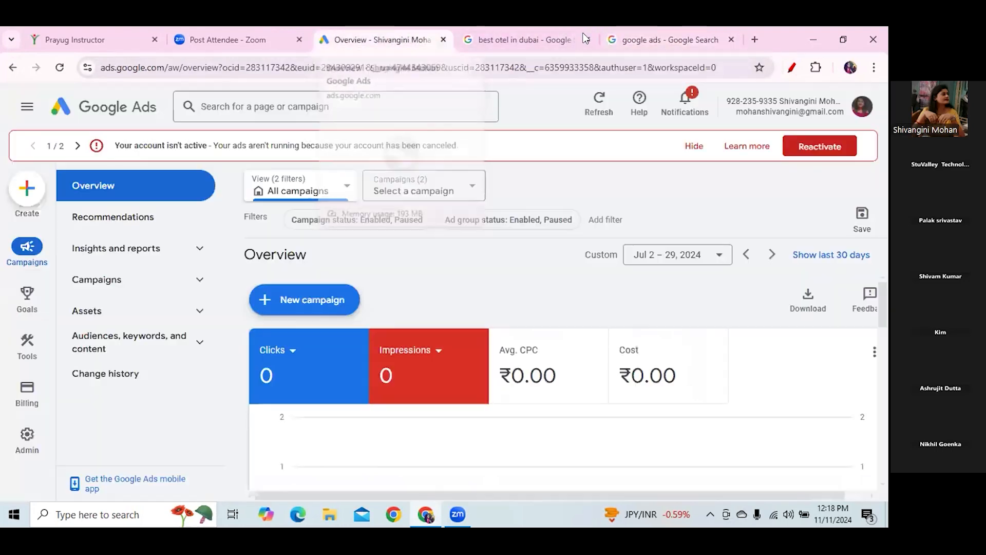
{"action": "left_click_drag", "start_coordinate": [583, 35], "coordinate": [606, 41]}
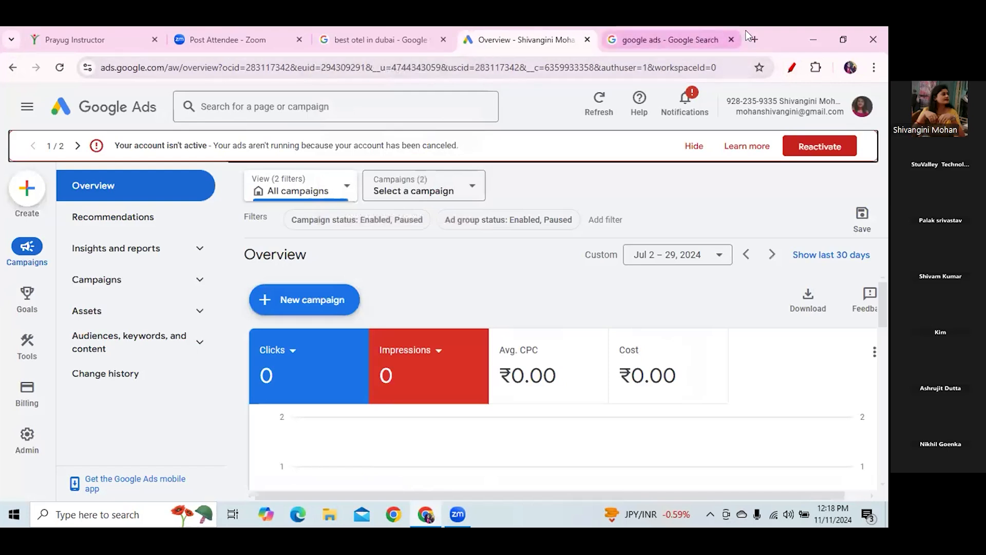
{"action": "left_click", "coordinate": [730, 40]}
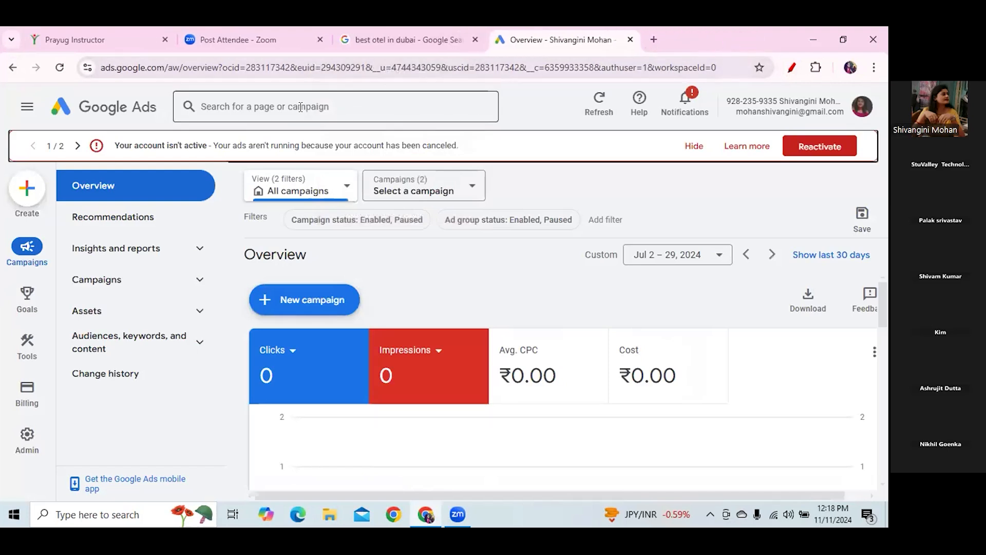
Circle the new-campaign option and start a new campaign.
{"action": "left_click", "coordinate": [789, 68]}
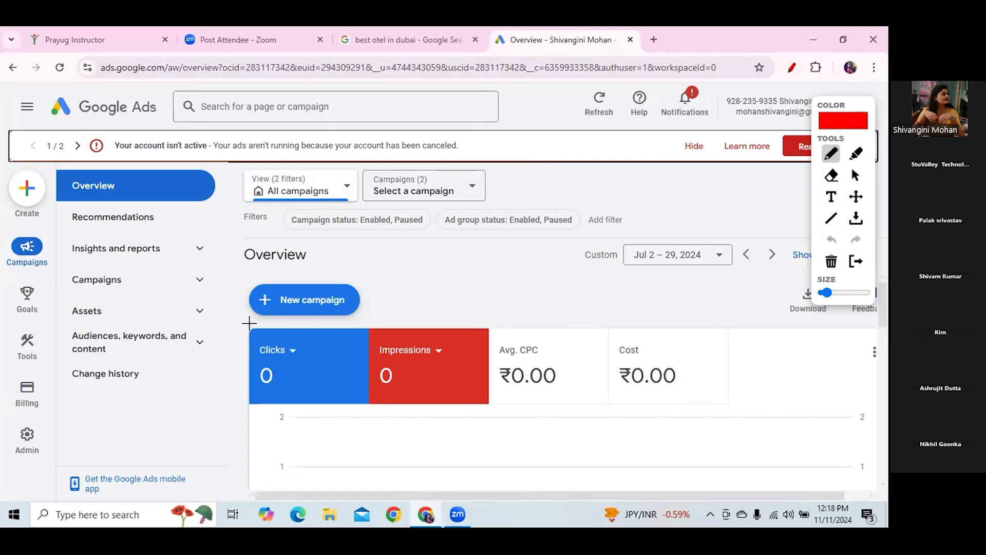
{"action": "mouse_move", "coordinate": [253, 322]}
{"action": "left_mouse_down"}
{"action": "mouse_move", "coordinate": [361, 319]}
{"action": "mouse_move", "coordinate": [357, 268]}
{"action": "mouse_move", "coordinate": [248, 263]}
{"action": "mouse_move", "coordinate": [234, 314]}
{"action": "mouse_move", "coordinate": [271, 331]}
{"action": "left_mouse_up"}
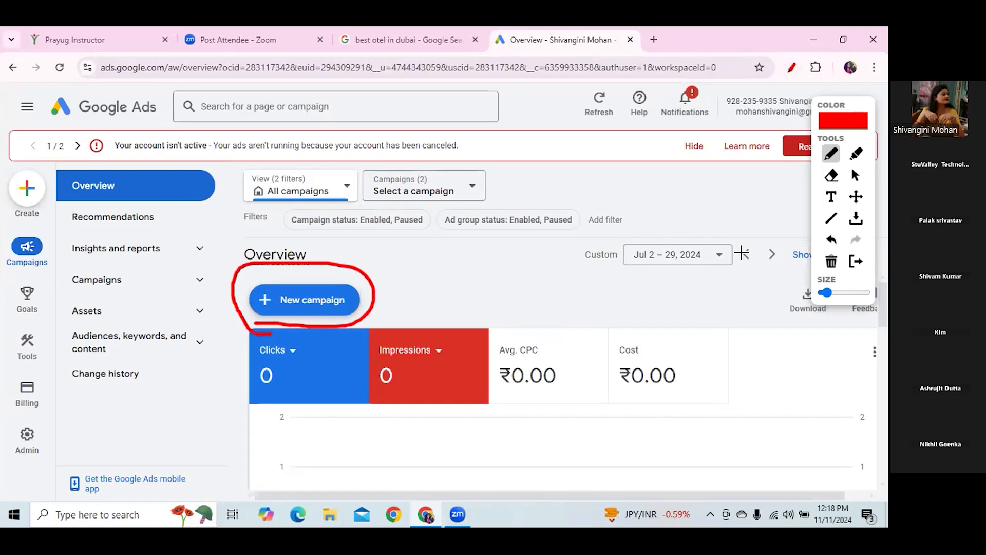
{"action": "left_click", "coordinate": [857, 176]}
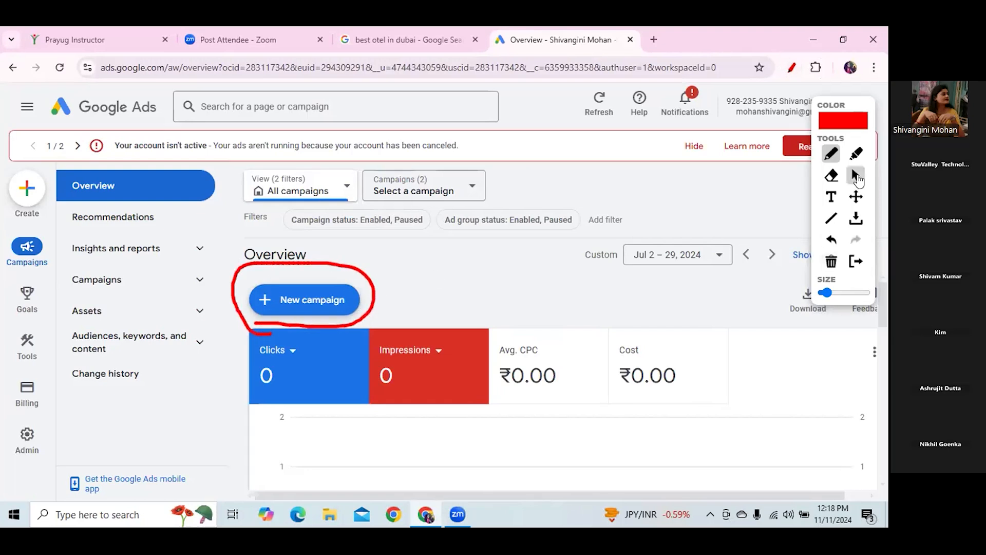
{"action": "left_click", "coordinate": [307, 304]}
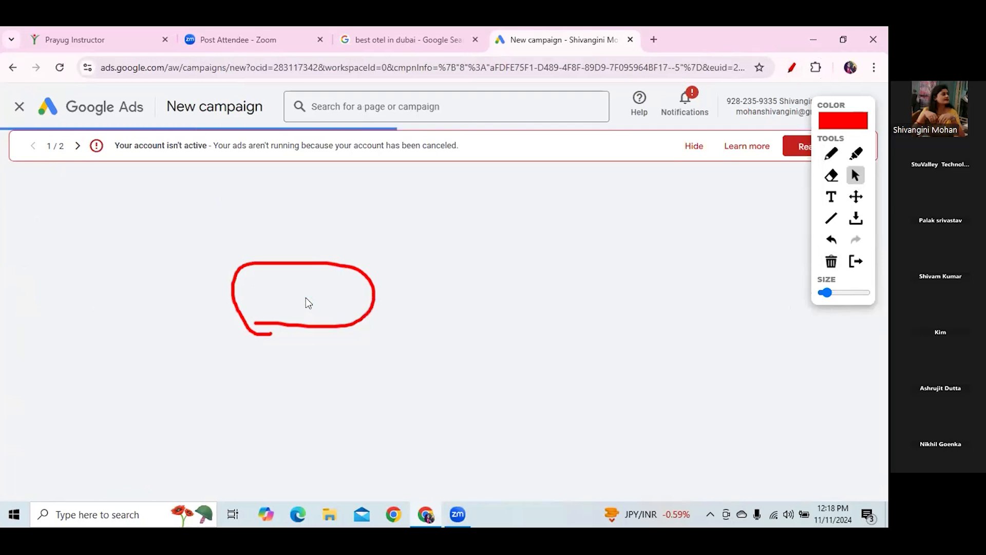
{"action": "left_click", "coordinate": [832, 263]}
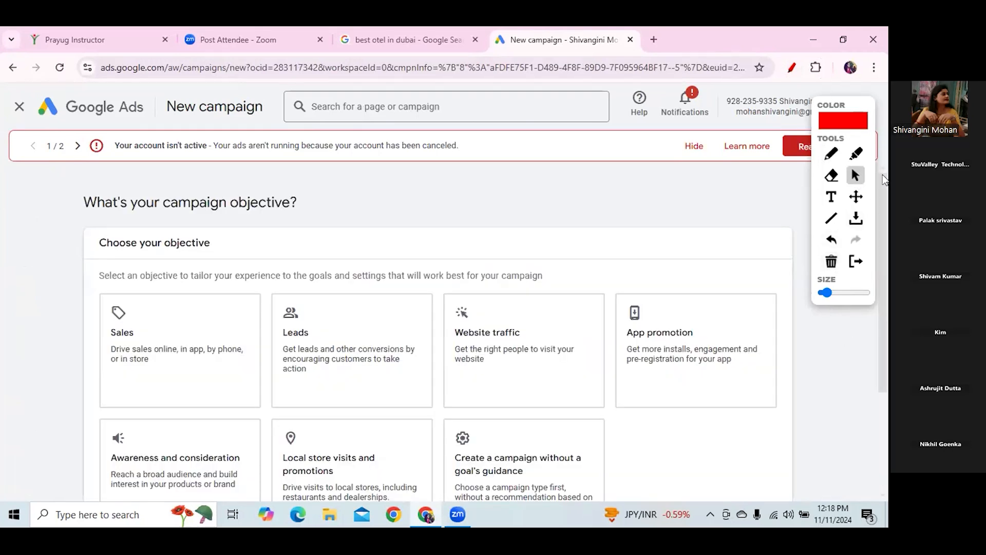
{"action": "left_click_drag", "start_coordinate": [884, 180], "coordinate": [884, 208]}
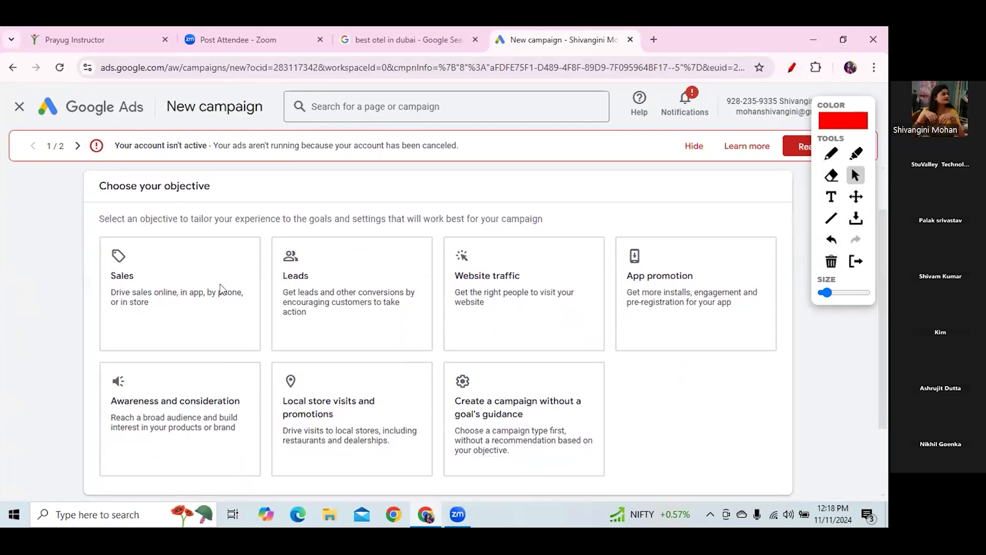
{"action": "left_click_drag", "start_coordinate": [887, 308], "coordinate": [886, 354]}
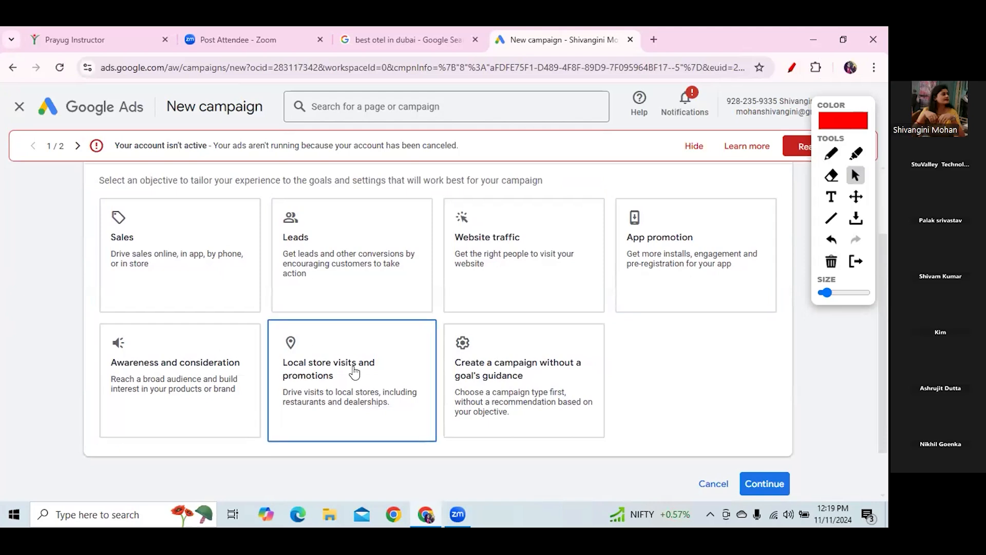
Mark and choose 'Create a campaign without a goal's guidance' as the objective.
{"action": "left_click", "coordinate": [831, 154]}
{"action": "mouse_move", "coordinate": [442, 353]}
{"action": "left_mouse_down"}
{"action": "mouse_move", "coordinate": [453, 367]}
{"action": "mouse_move", "coordinate": [502, 318]}
{"action": "left_mouse_up"}
{"action": "left_click_drag", "start_coordinate": [486, 377], "coordinate": [580, 370]}
{"action": "left_click_drag", "start_coordinate": [454, 385], "coordinate": [523, 386]}
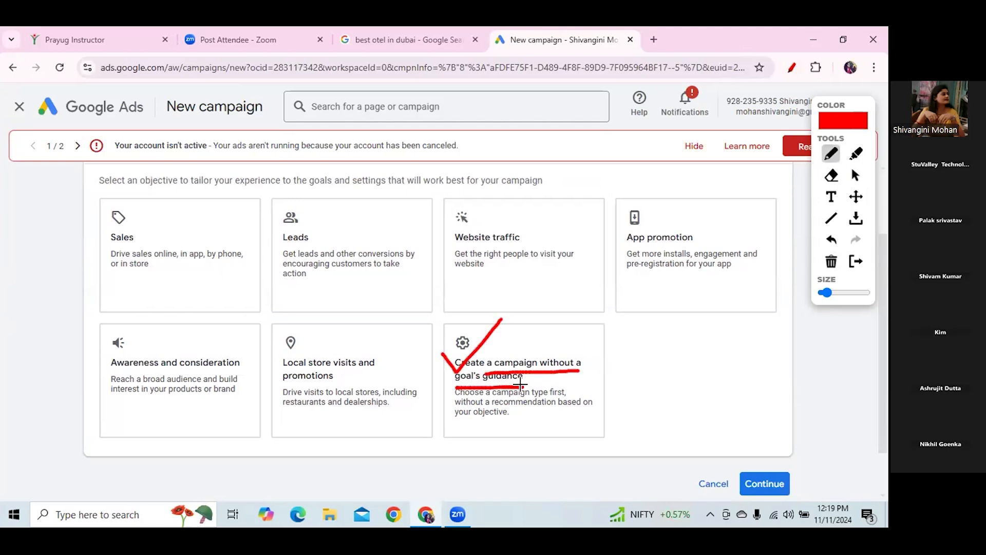
{"action": "left_click", "coordinate": [854, 176]}
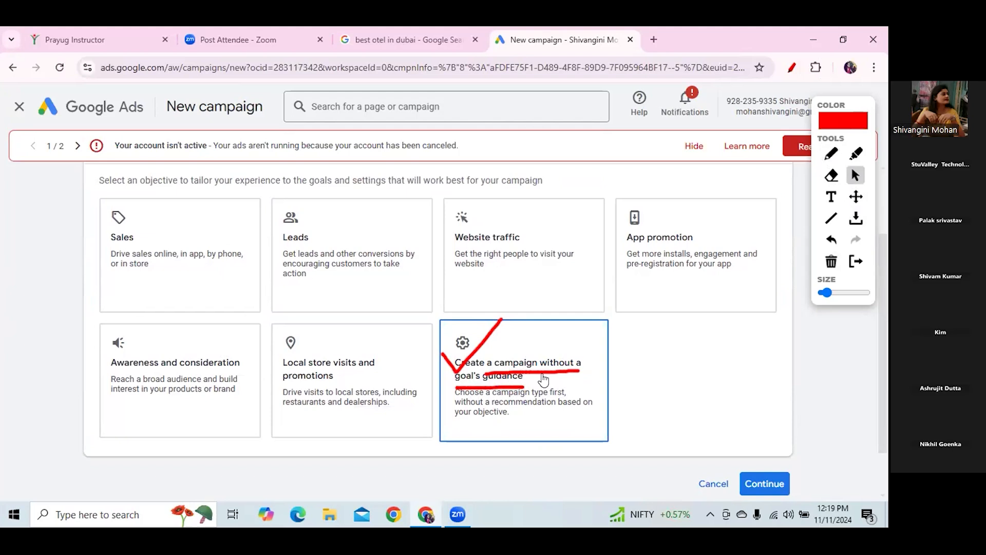
{"action": "left_click", "coordinate": [830, 262]}
Try the Performance Max and Display cards, then settle on Search as the campaign type.
{"action": "scroll", "coordinate": [702, 331], "scroll_direction": "down", "scroll_amount": 1}
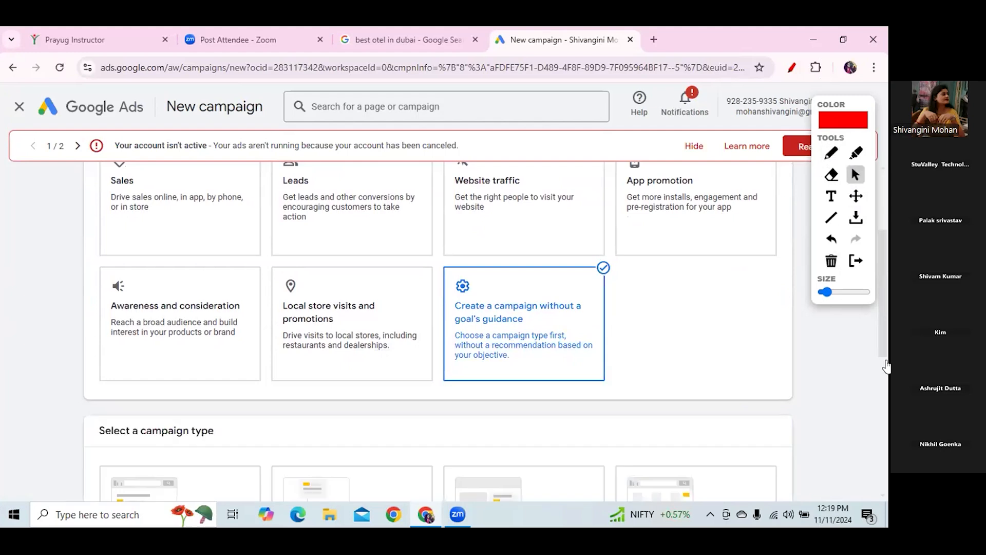
{"action": "left_click_drag", "start_coordinate": [885, 307], "coordinate": [886, 388]}
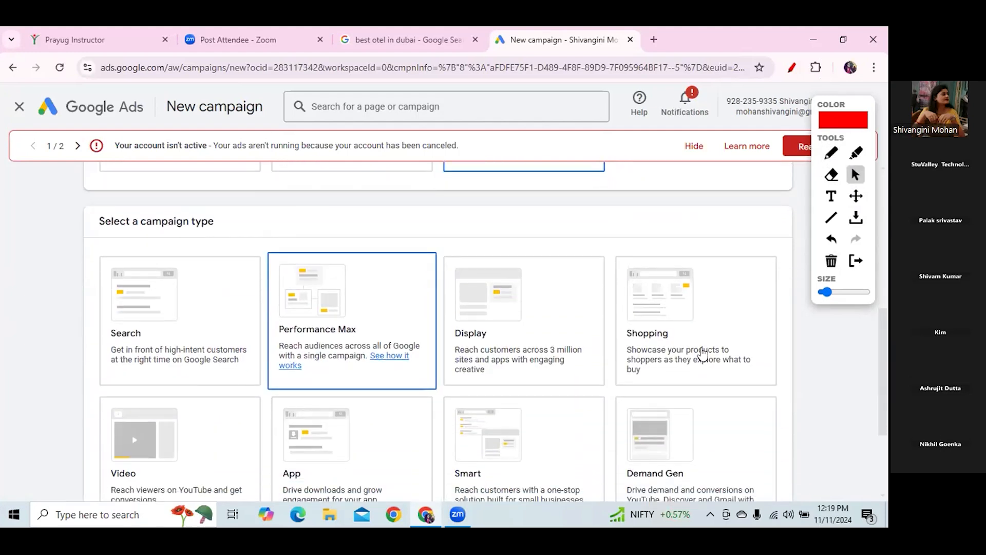
{"action": "left_click_drag", "start_coordinate": [887, 341], "coordinate": [882, 369]}
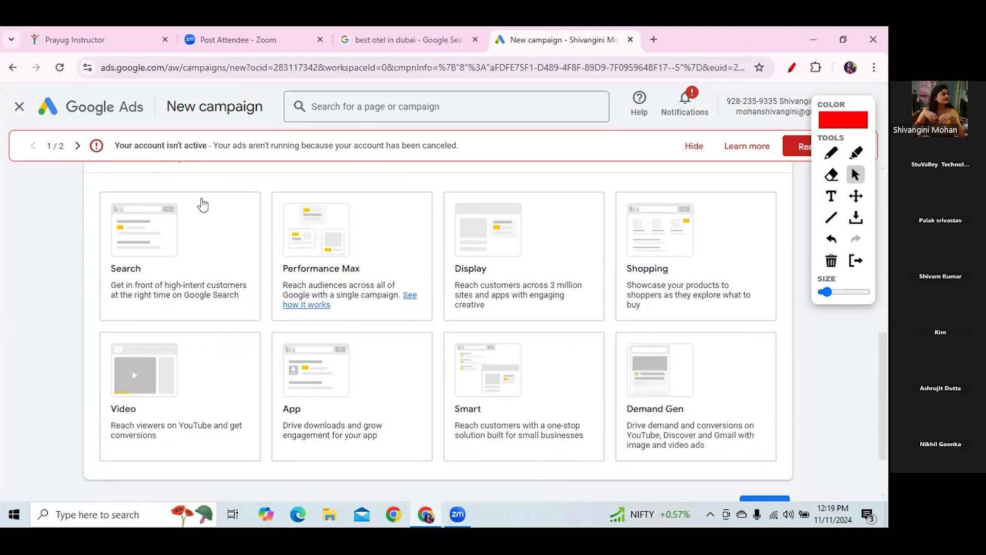
{"action": "left_click", "coordinate": [157, 256]}
{"action": "left_click", "coordinate": [330, 282]}
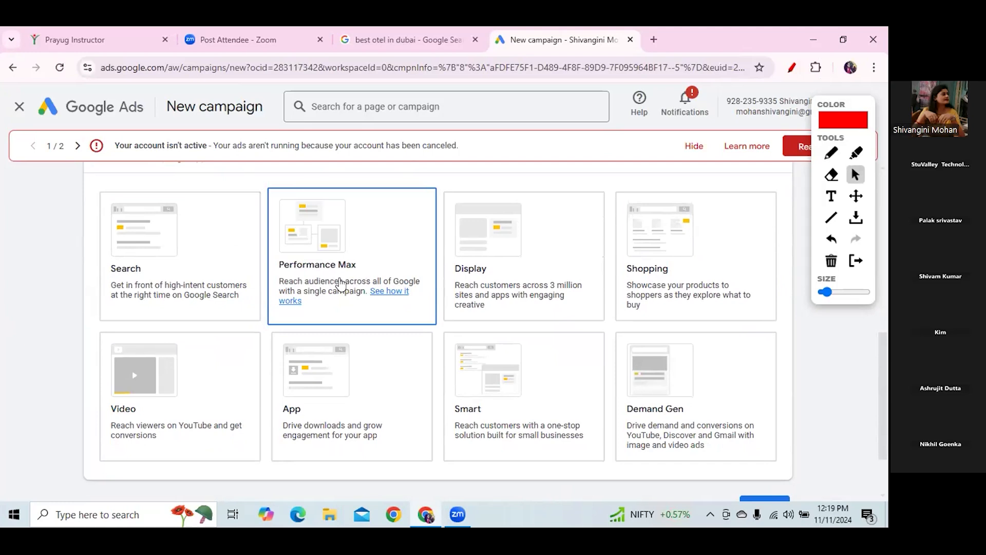
{"action": "left_click", "coordinate": [494, 294]}
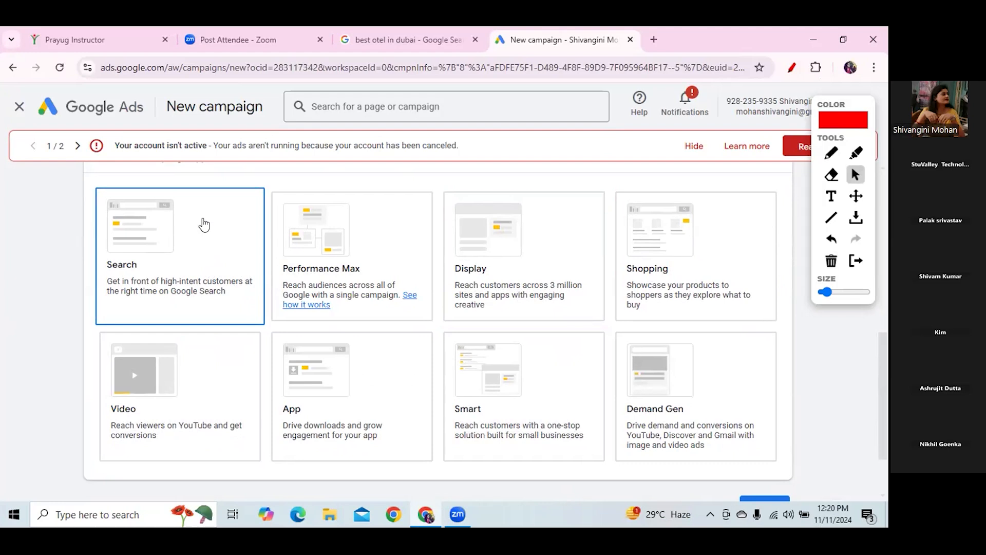
{"action": "scroll", "coordinate": [204, 224], "scroll_direction": "down", "scroll_amount": 1}
{"action": "left_click", "coordinate": [203, 223]}
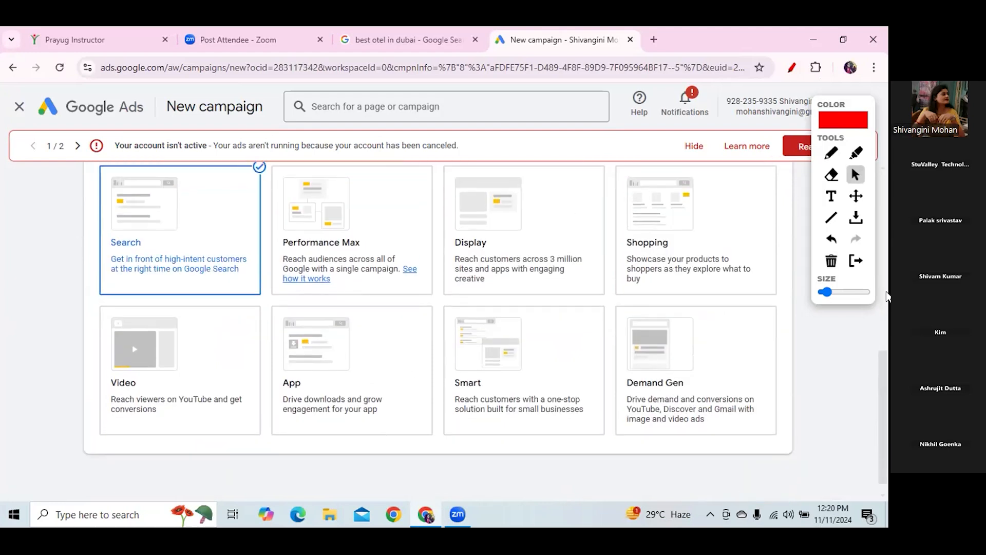
{"action": "scroll", "coordinate": [886, 157], "scroll_direction": "up", "scroll_amount": 5}
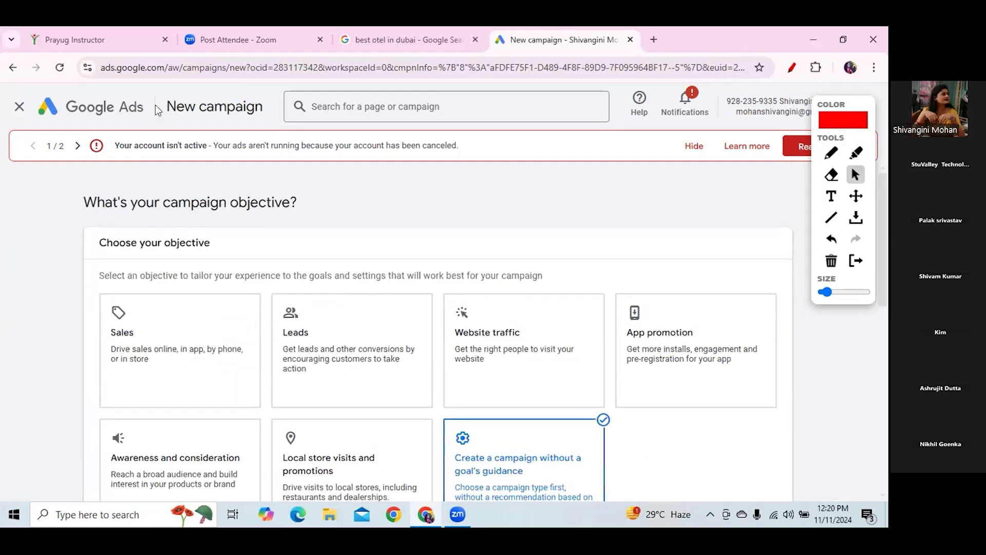
{"action": "left_click_drag", "start_coordinate": [165, 109], "coordinate": [260, 118]}
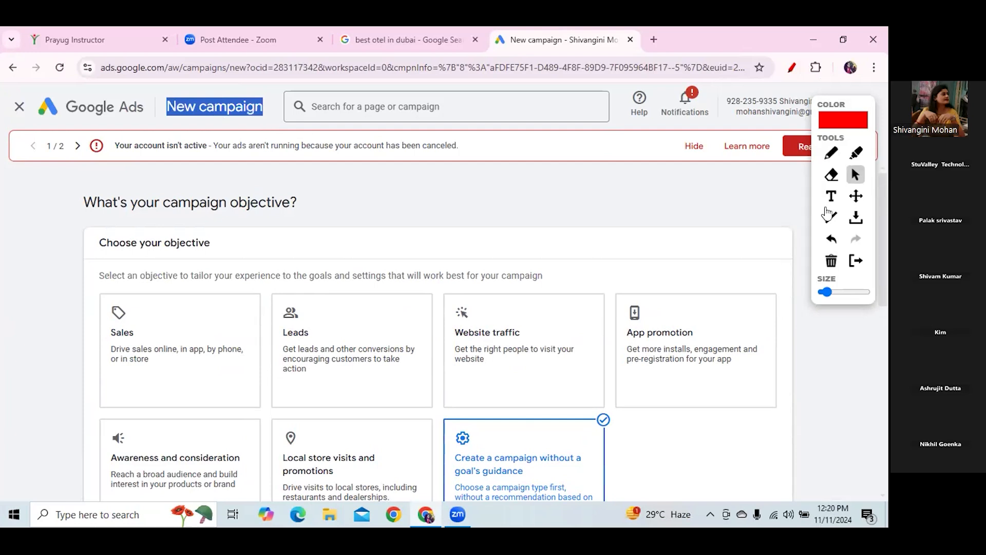
{"action": "scroll", "coordinate": [883, 215], "scroll_direction": "down", "scroll_amount": 3}
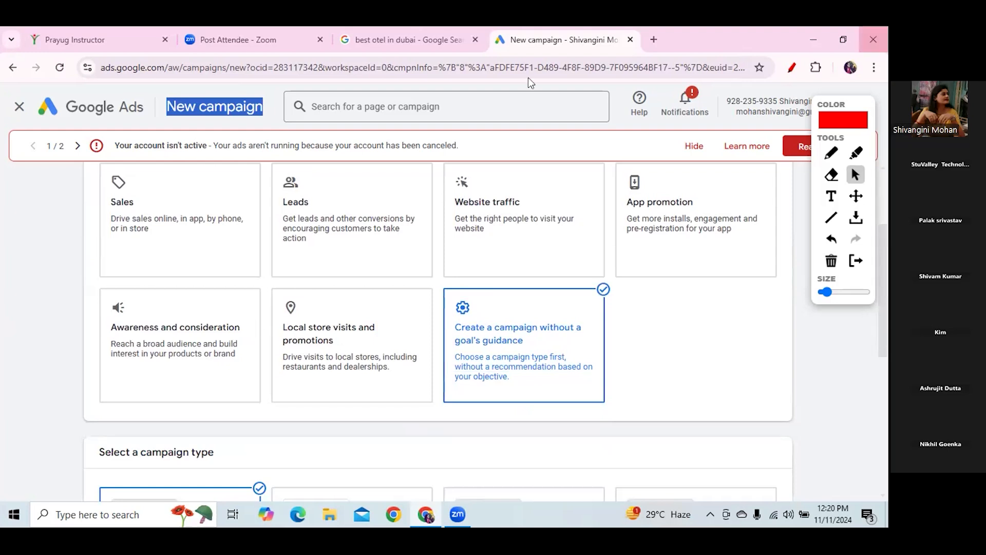
{"action": "scroll", "coordinate": [886, 271], "scroll_direction": "down", "scroll_amount": 2}
{"action": "left_click_drag", "start_coordinate": [887, 272], "coordinate": [888, 320]}
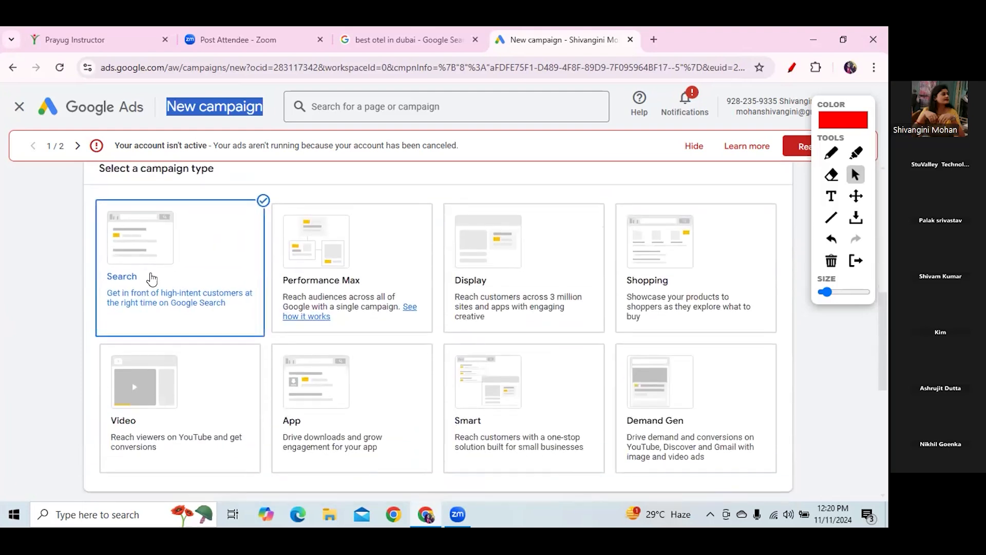
{"action": "scroll", "coordinate": [887, 361], "scroll_direction": "down", "scroll_amount": 2}
{"action": "left_click_drag", "start_coordinate": [888, 361], "coordinate": [883, 311]}
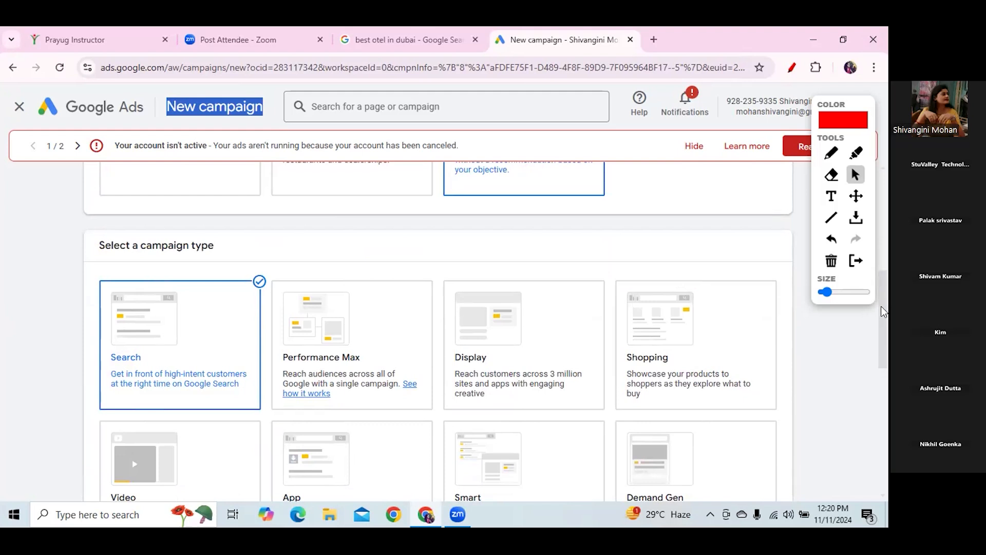
{"action": "left_click_drag", "start_coordinate": [882, 311], "coordinate": [872, 417]}
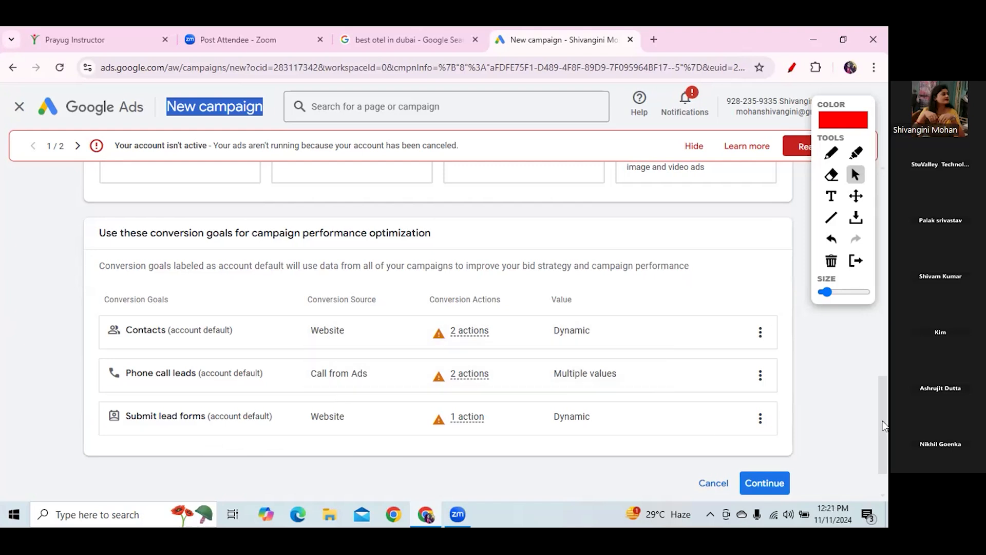
{"action": "left_click_drag", "start_coordinate": [884, 426], "coordinate": [886, 490]}
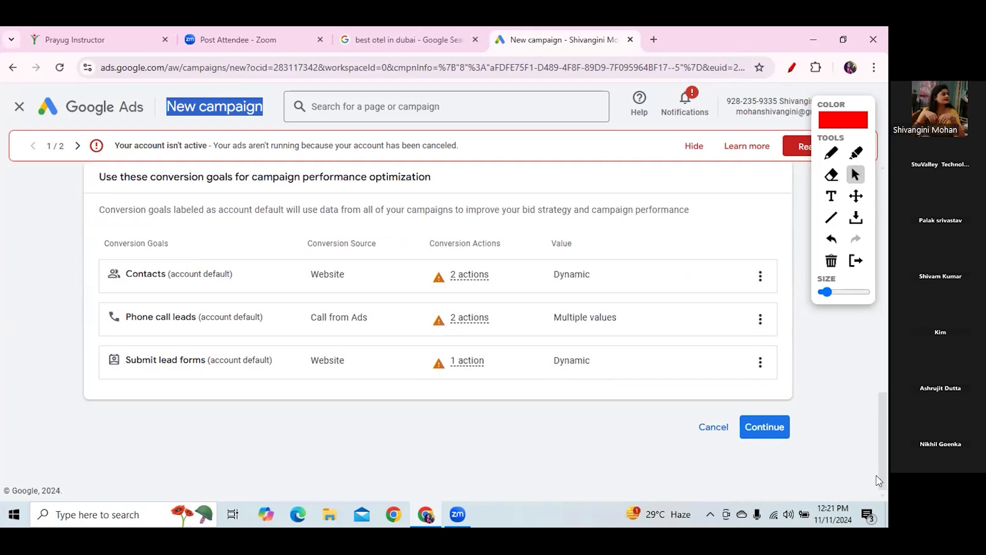
Continue to the campaign results question and mark the Website visits option.
{"action": "left_click", "coordinate": [771, 427]}
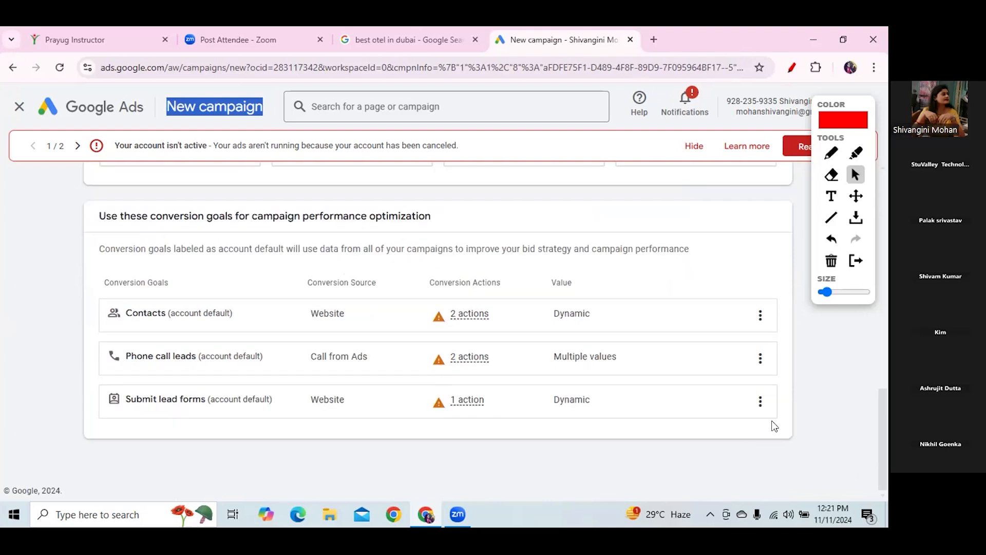
{"action": "left_click_drag", "start_coordinate": [885, 417], "coordinate": [886, 525]}
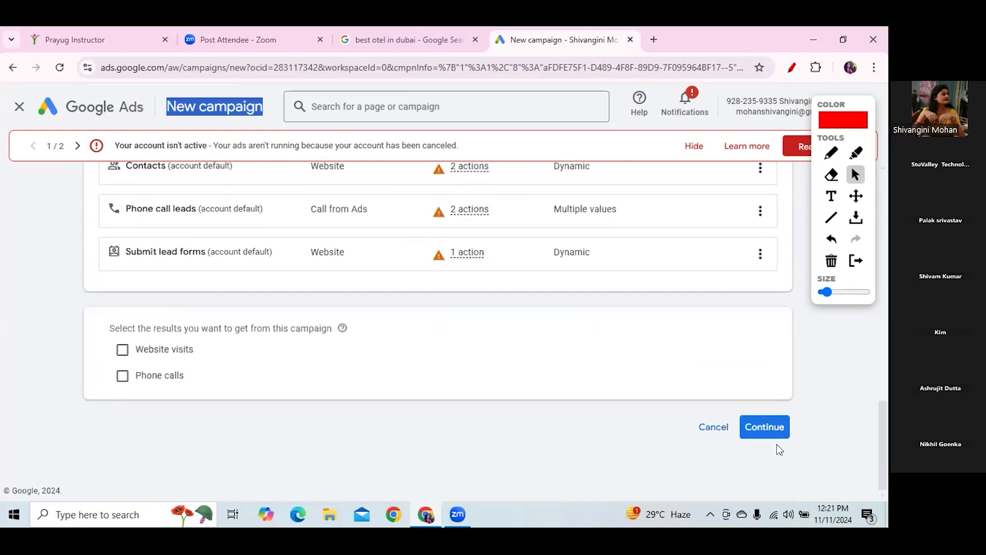
{"action": "left_click", "coordinate": [831, 152]}
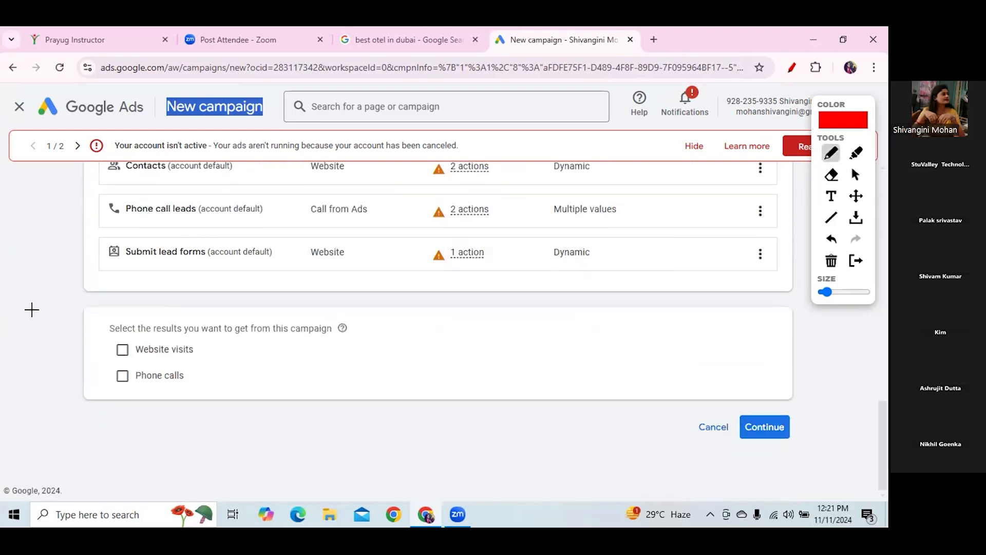
{"action": "left_click_drag", "start_coordinate": [90, 334], "coordinate": [125, 311]}
{"action": "mouse_move", "coordinate": [140, 359]}
{"action": "left_mouse_down"}
{"action": "mouse_move", "coordinate": [187, 361]}
{"action": "mouse_move", "coordinate": [204, 388]}
{"action": "left_mouse_up"}
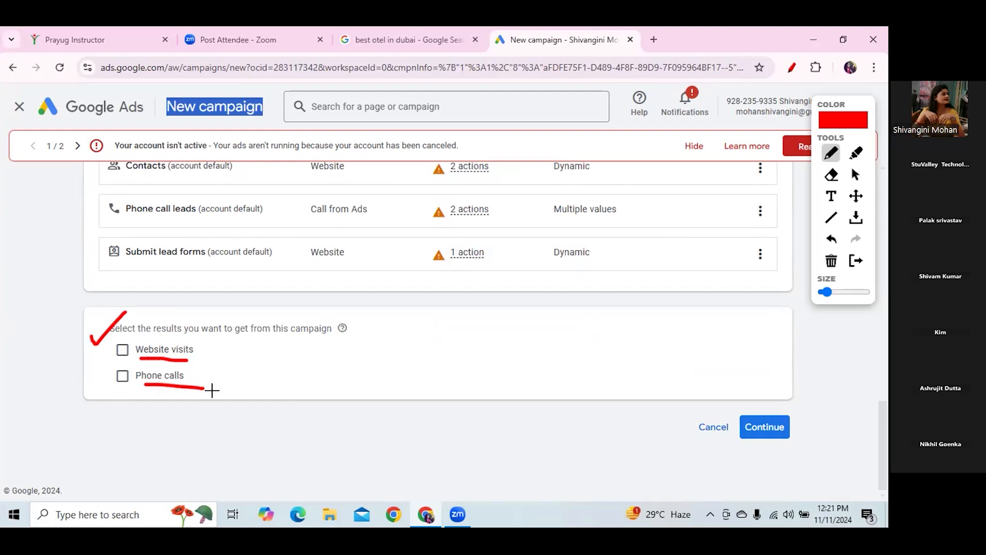
Tick Website visits as the desired result and focus the business website field.
{"action": "left_click", "coordinate": [402, 26]}
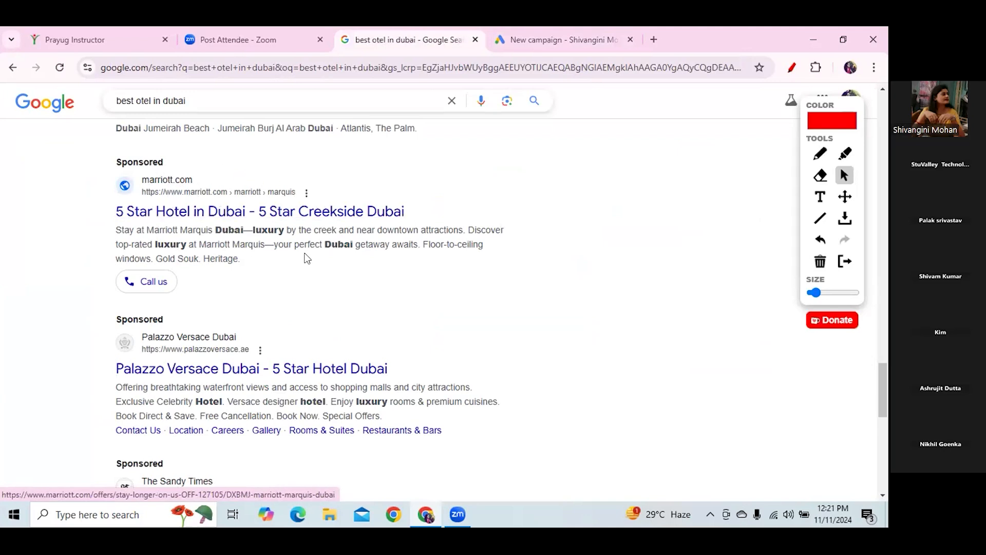
{"action": "left_click", "coordinate": [614, 36]}
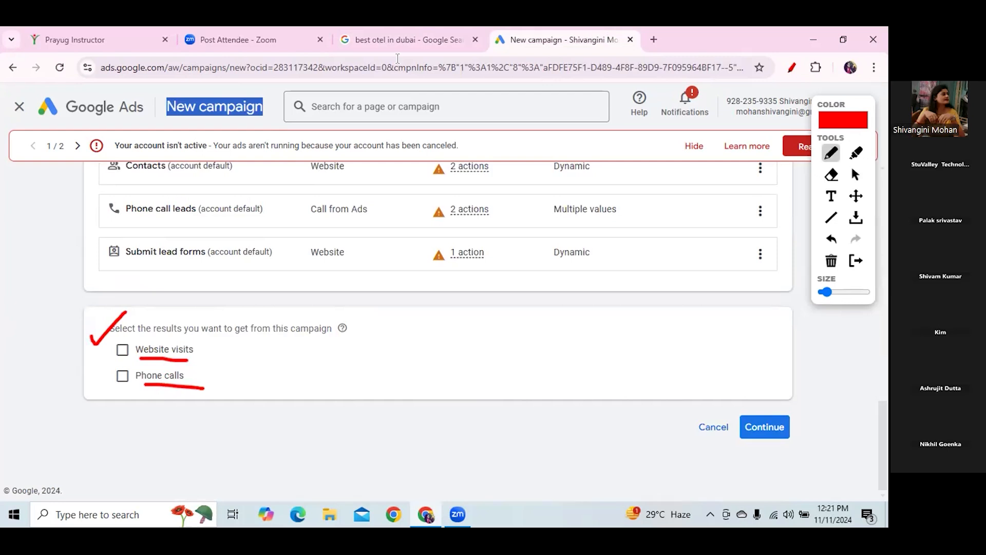
{"action": "left_click_drag", "start_coordinate": [98, 353], "coordinate": [126, 302]}
{"action": "left_click", "coordinate": [855, 174]}
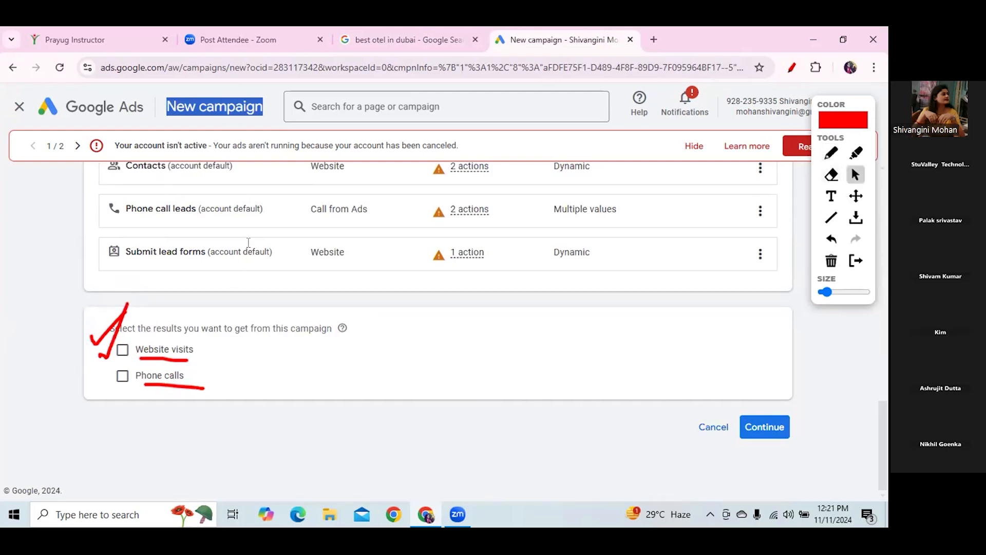
{"action": "left_click", "coordinate": [123, 351]}
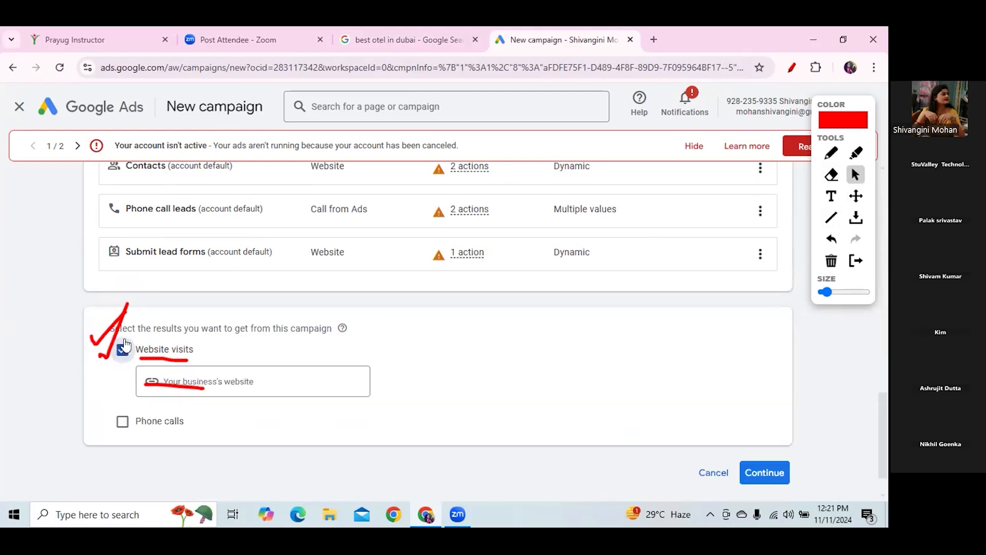
{"action": "left_click", "coordinate": [832, 261]}
{"action": "left_click", "coordinate": [189, 379]}
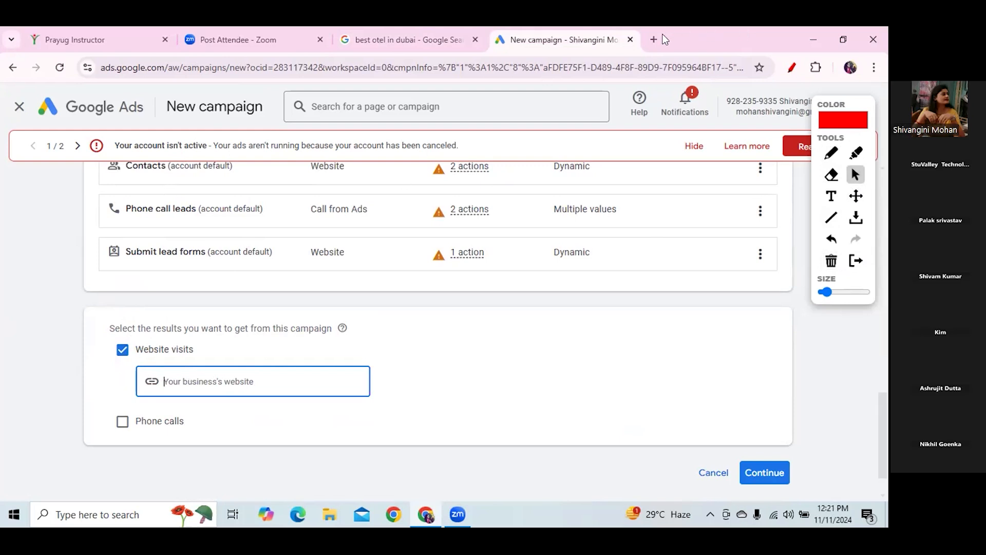
{"action": "left_click", "coordinate": [649, 40]}
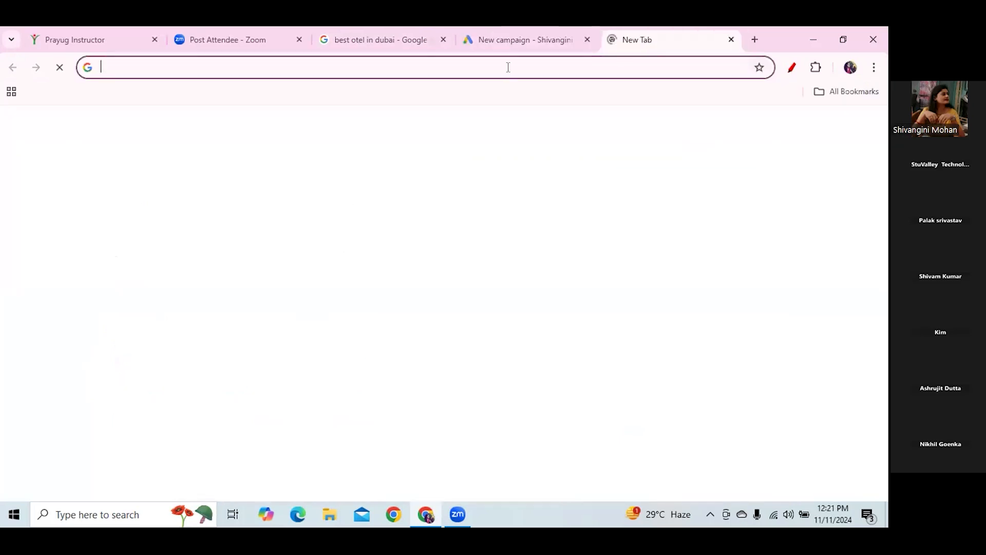
{"action": "left_click", "coordinate": [508, 67]}
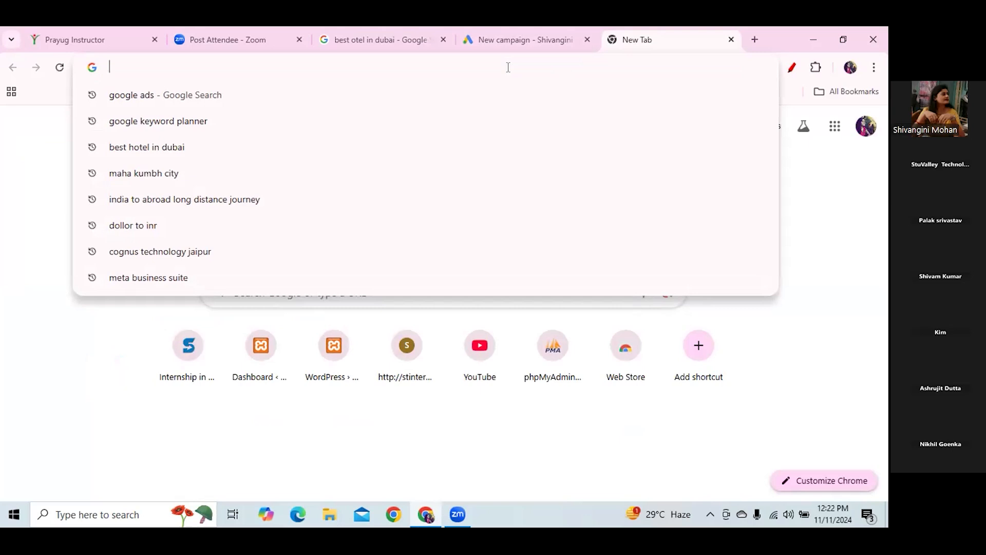
{"action": "type", "text": "myntra"}
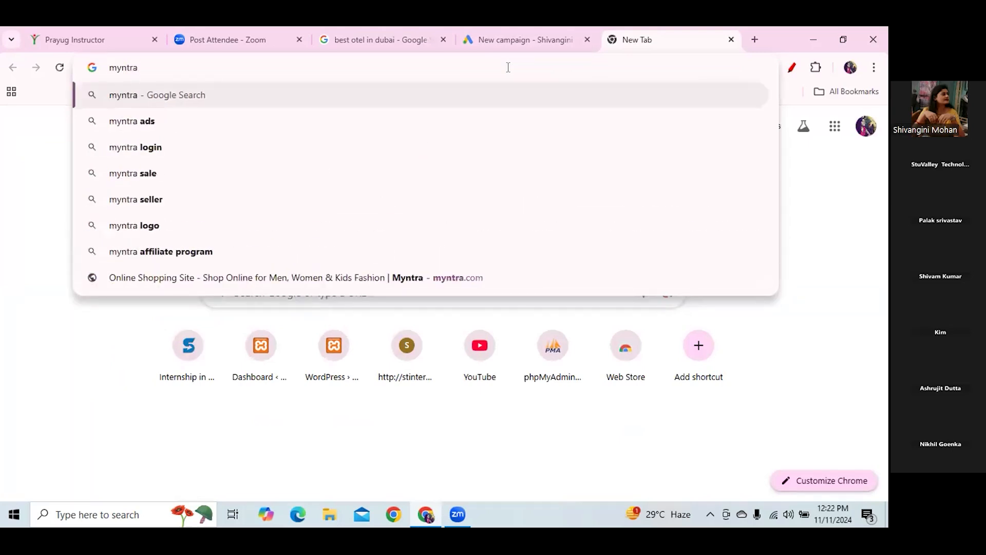
{"action": "key", "text": "Return"}
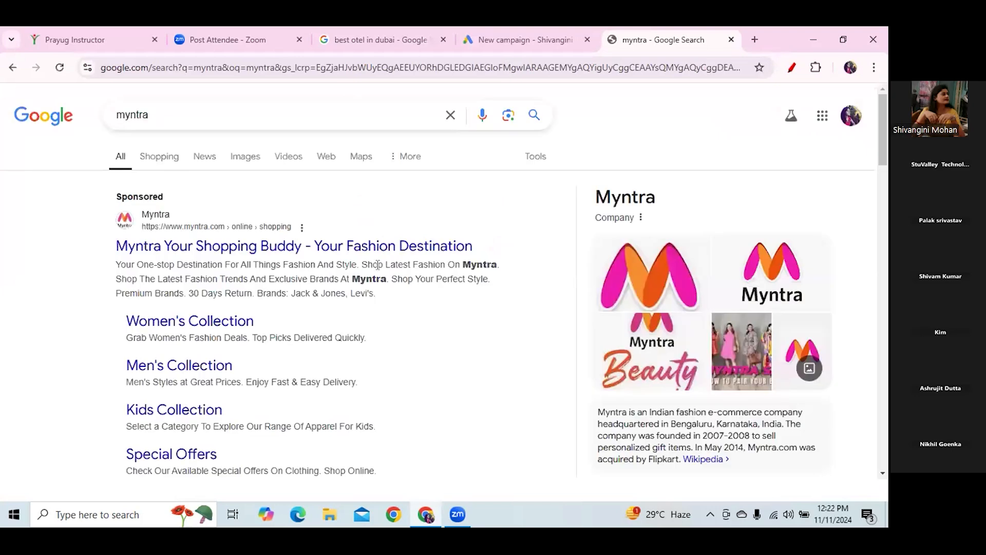
{"action": "left_click_drag", "start_coordinate": [881, 143], "coordinate": [880, 207]}
{"action": "left_click", "coordinate": [199, 245]}
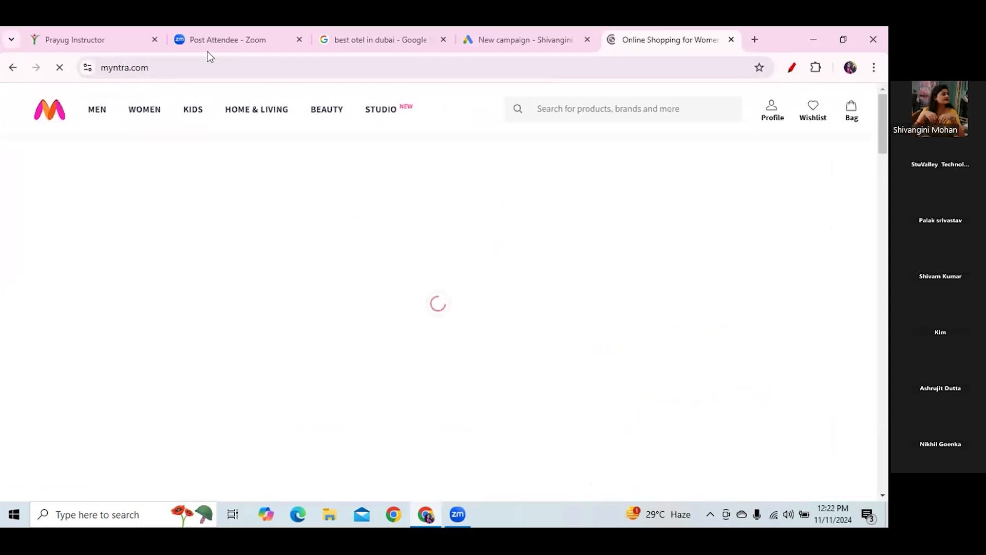
{"action": "double_click", "coordinate": [207, 65]}
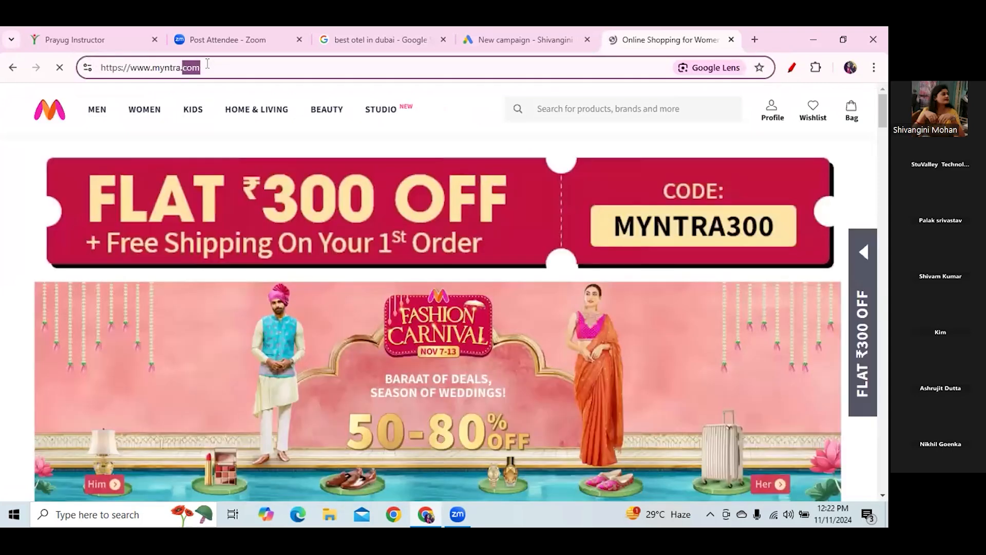
{"action": "triple_click", "coordinate": [207, 64]}
{"action": "key", "text": "ctrl+c"}
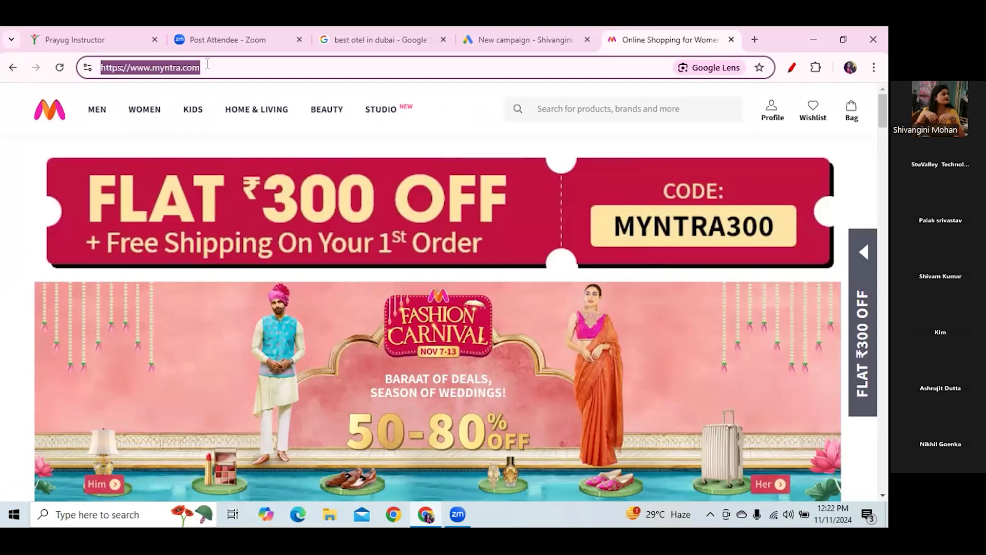
{"action": "left_click", "coordinate": [474, 38]}
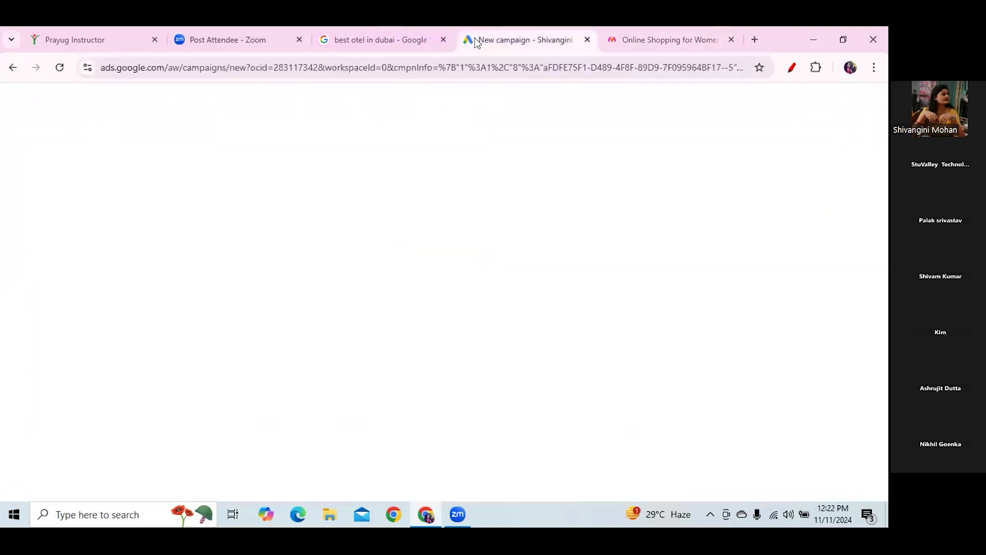
{"action": "key", "text": "ctrl+v"}
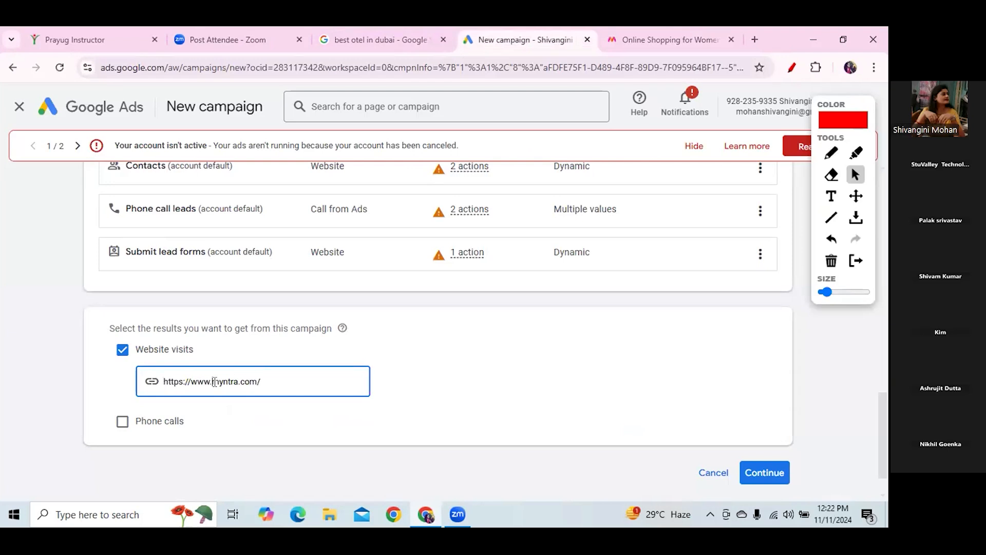
{"action": "left_click_drag", "start_coordinate": [881, 458], "coordinate": [889, 151]}
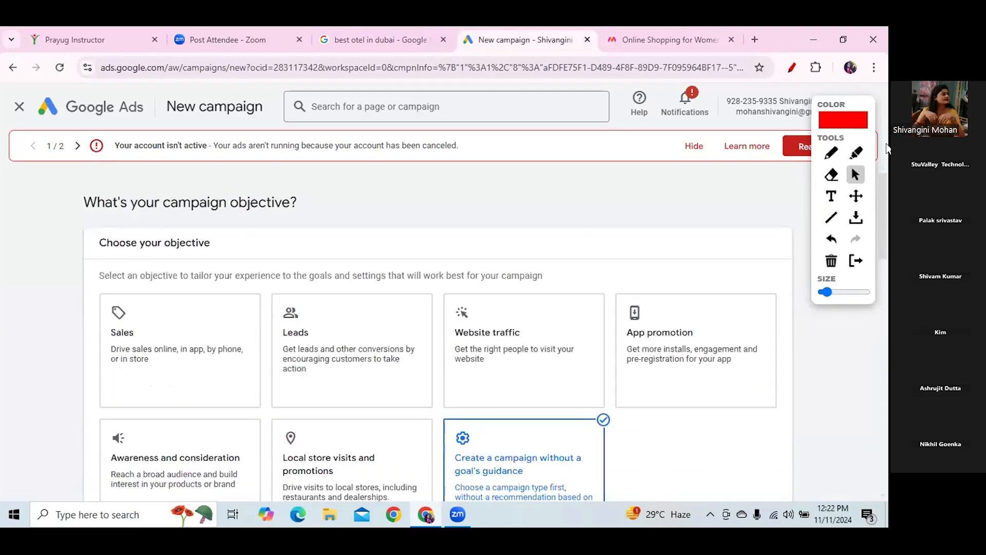
{"action": "left_click", "coordinate": [832, 154]}
{"action": "left_click_drag", "start_coordinate": [169, 116], "coordinate": [263, 119]}
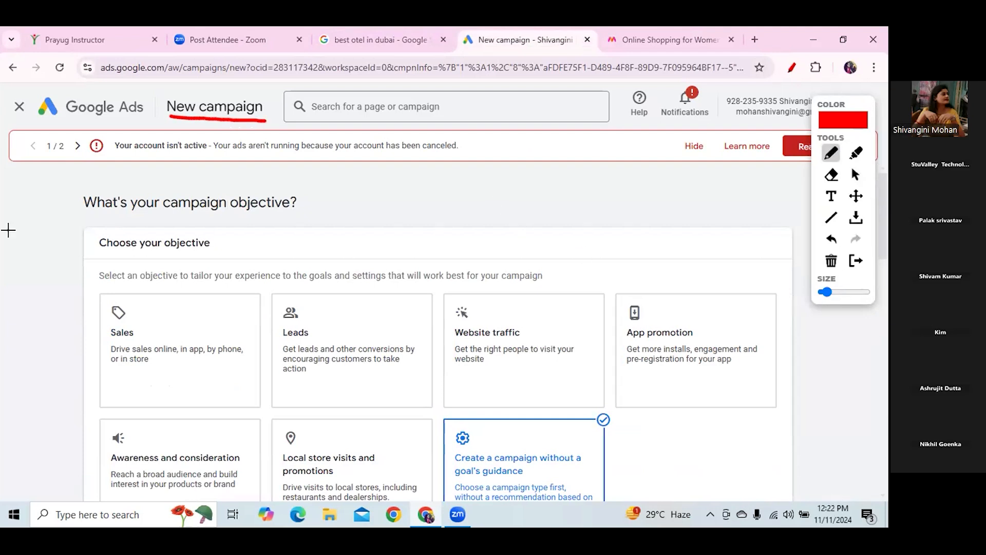
{"action": "left_click_drag", "start_coordinate": [1, 226], "coordinate": [142, 114]}
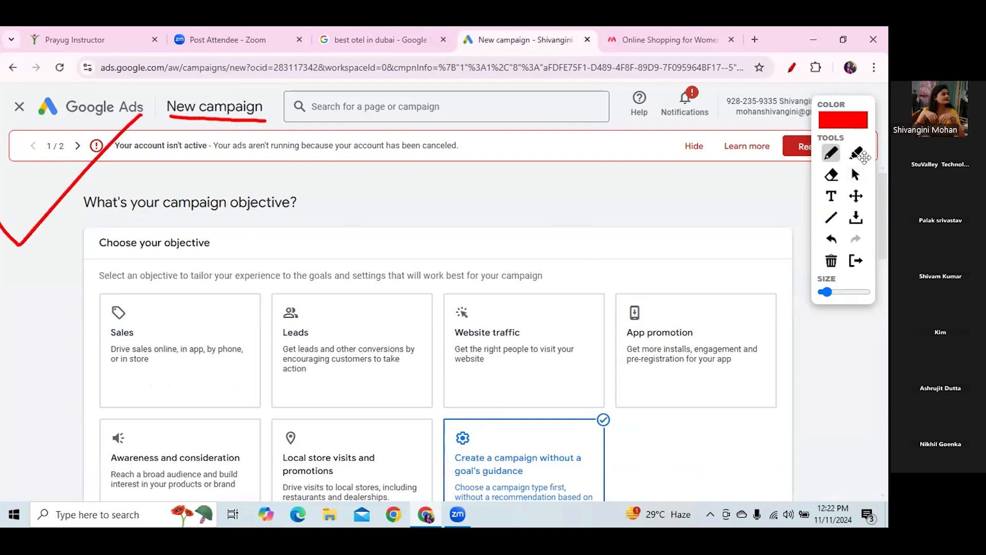
{"action": "left_click", "coordinate": [857, 175]}
Check-mark the no-guidance objective and the Search campaign type.
{"action": "scroll", "coordinate": [880, 184], "scroll_direction": "down", "scroll_amount": 2}
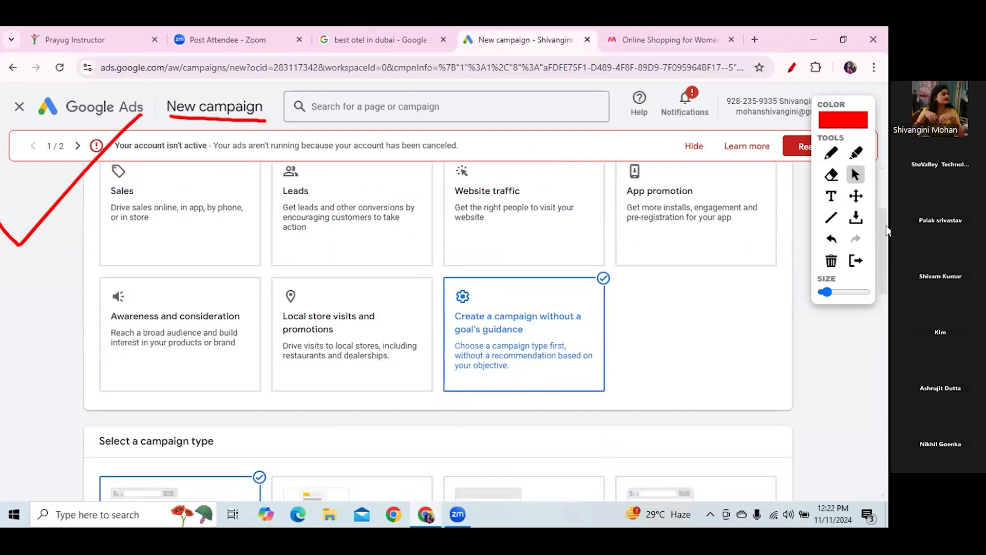
{"action": "left_click", "coordinate": [831, 153]}
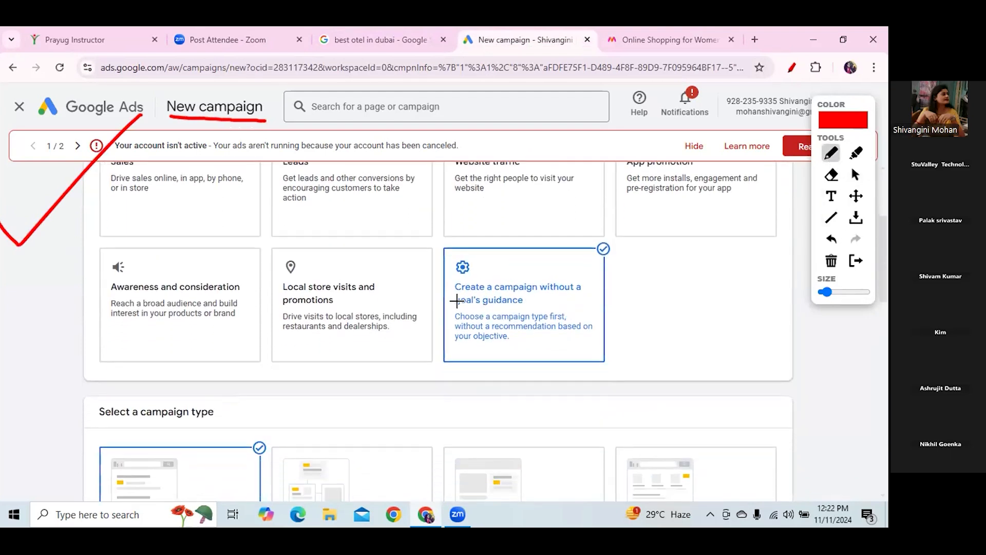
{"action": "left_click_drag", "start_coordinate": [440, 303], "coordinate": [477, 267]}
{"action": "left_click", "coordinate": [855, 175]}
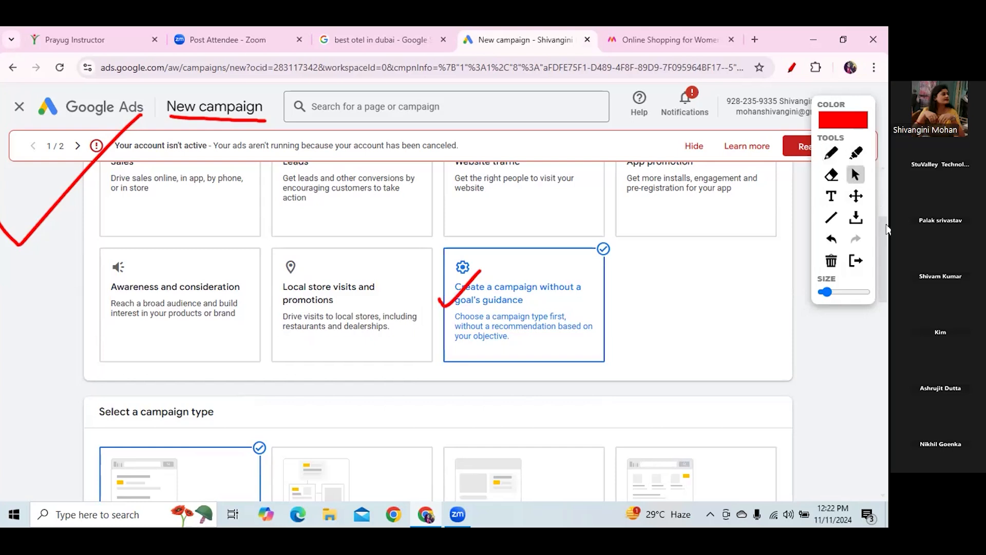
{"action": "scroll", "coordinate": [887, 234], "scroll_direction": "down", "scroll_amount": 4}
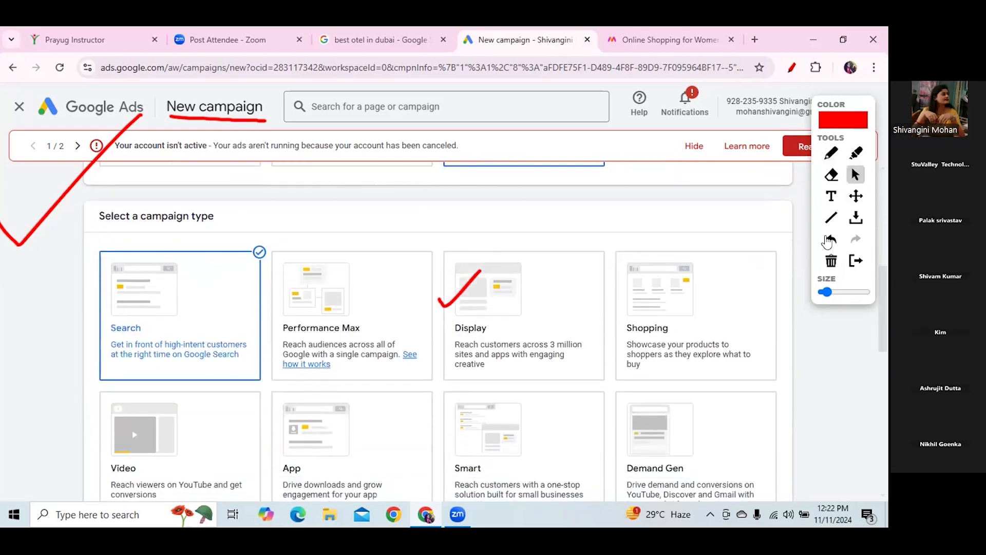
{"action": "left_click", "coordinate": [832, 156]}
{"action": "left_click_drag", "start_coordinate": [119, 343], "coordinate": [233, 239]}
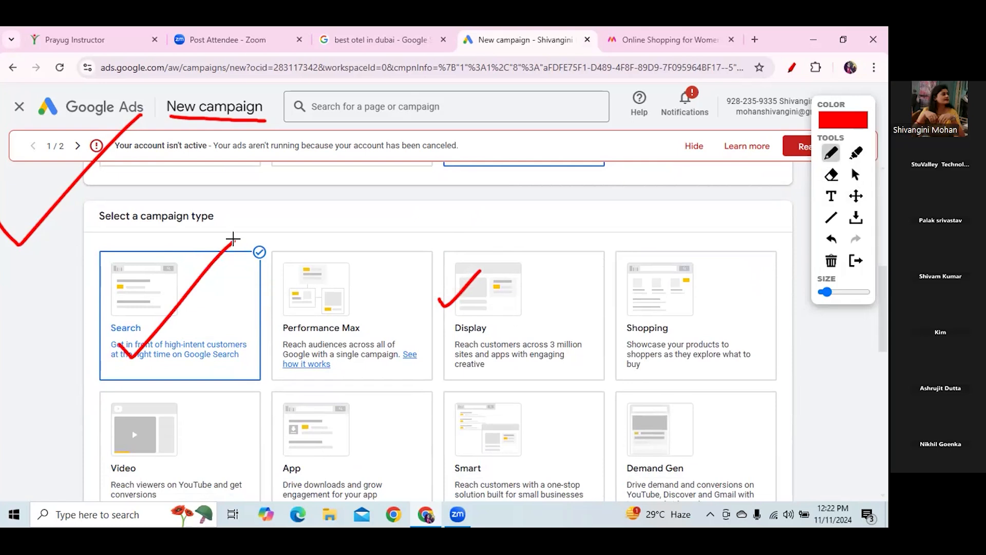
{"action": "left_click", "coordinate": [855, 175]}
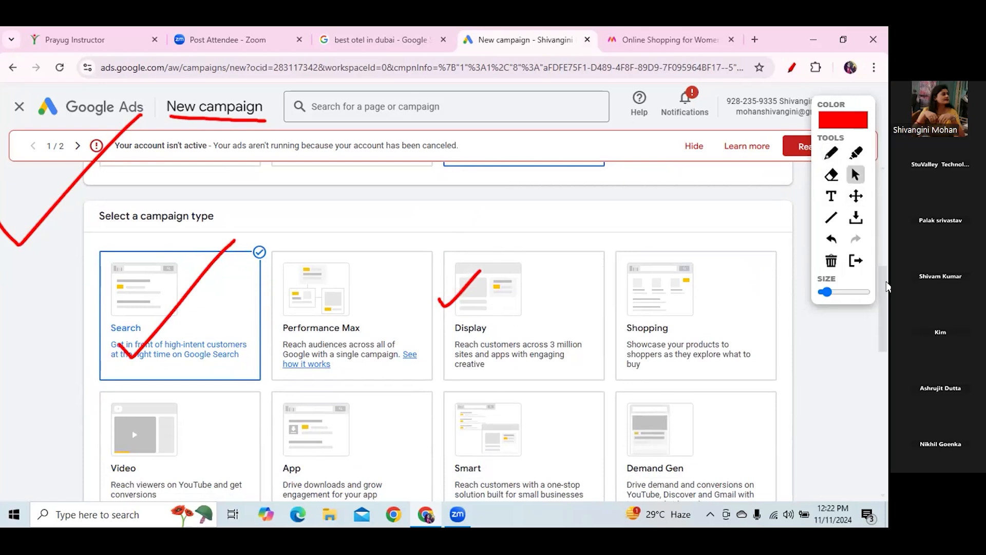
Turn Website visits back on and continue to the Campaign name step.
{"action": "left_click_drag", "start_coordinate": [887, 297], "coordinate": [887, 452]}
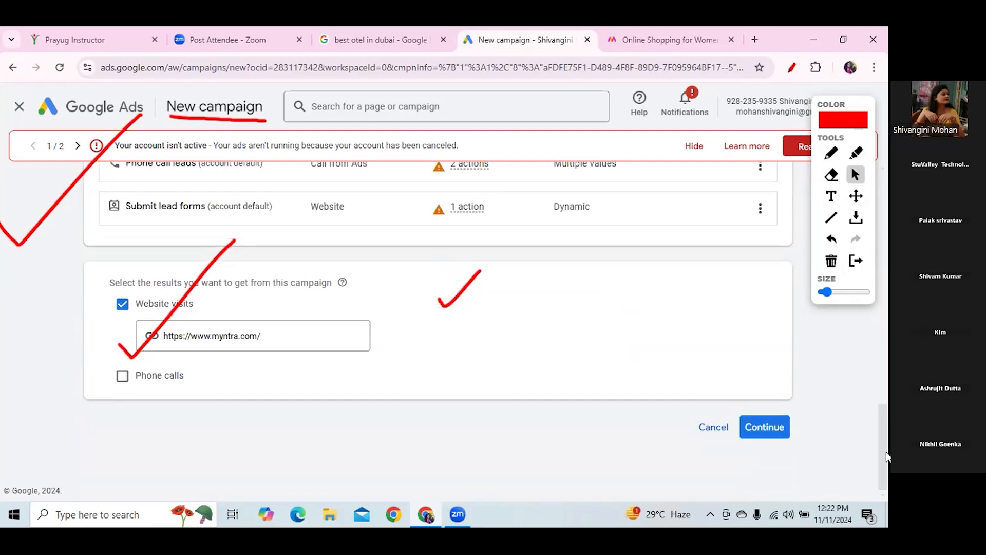
{"action": "left_click", "coordinate": [824, 266]}
{"action": "left_click_drag", "start_coordinate": [132, 304], "coordinate": [197, 304]}
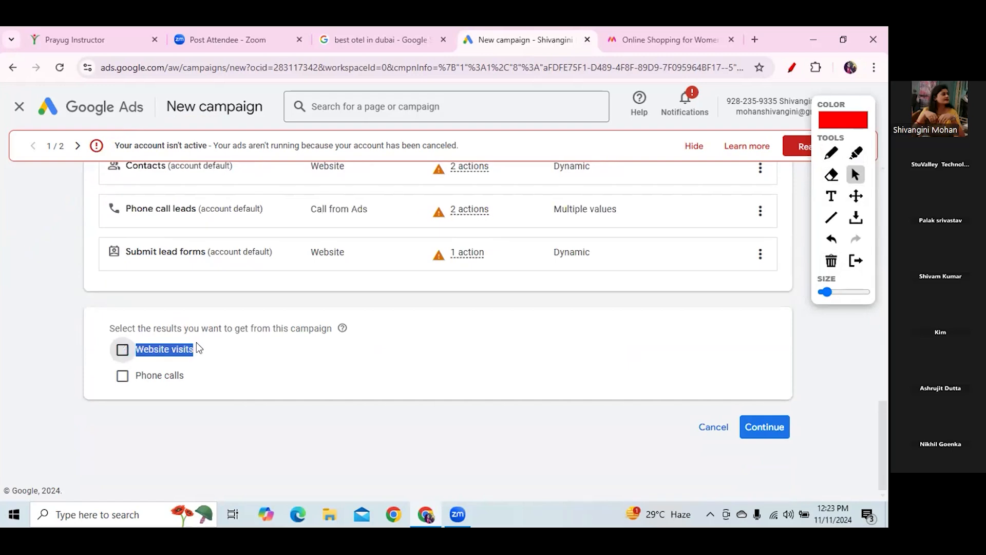
{"action": "left_click", "coordinate": [122, 349]}
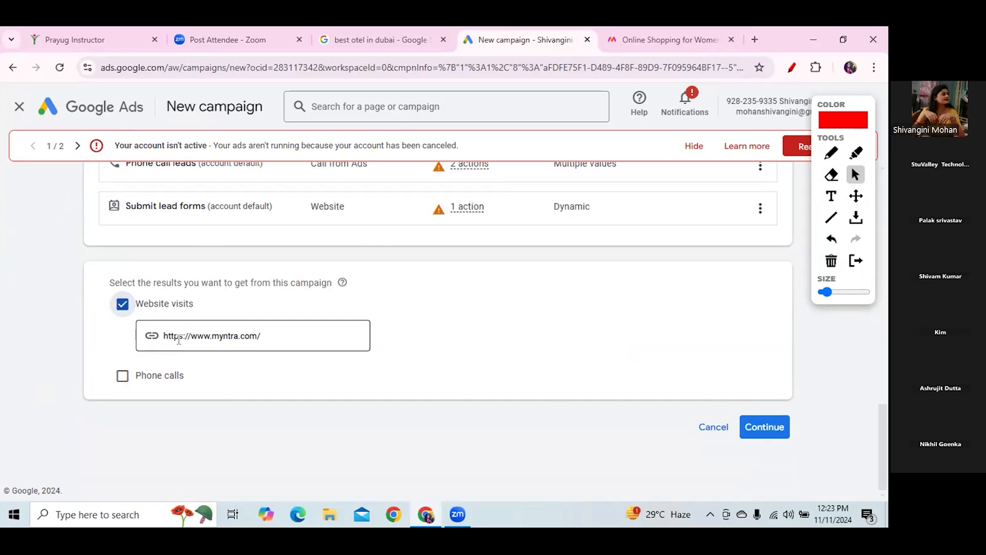
{"action": "left_click", "coordinate": [755, 433]}
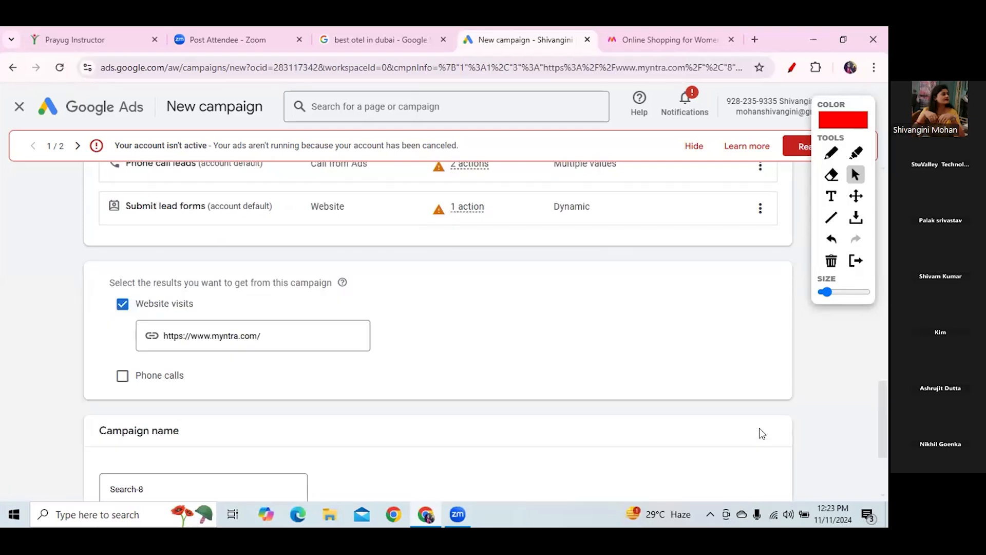
Replace the default name Search-8 with a first draft of 'Myntra Search Campaign'.
{"action": "left_click_drag", "start_coordinate": [883, 395], "coordinate": [887, 432]}
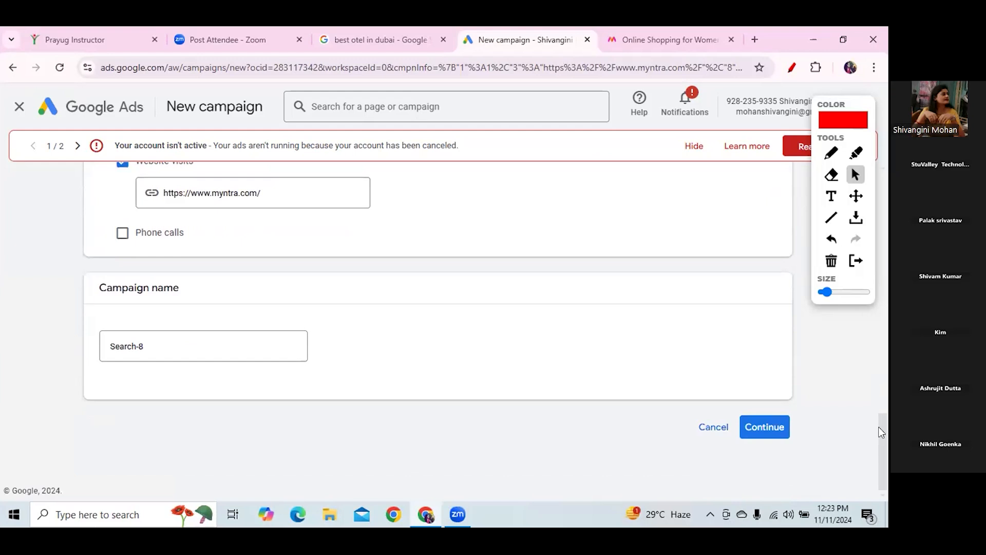
{"action": "left_click_drag", "start_coordinate": [150, 345], "coordinate": [99, 344]}
{"action": "key", "text": "BackSpace"}
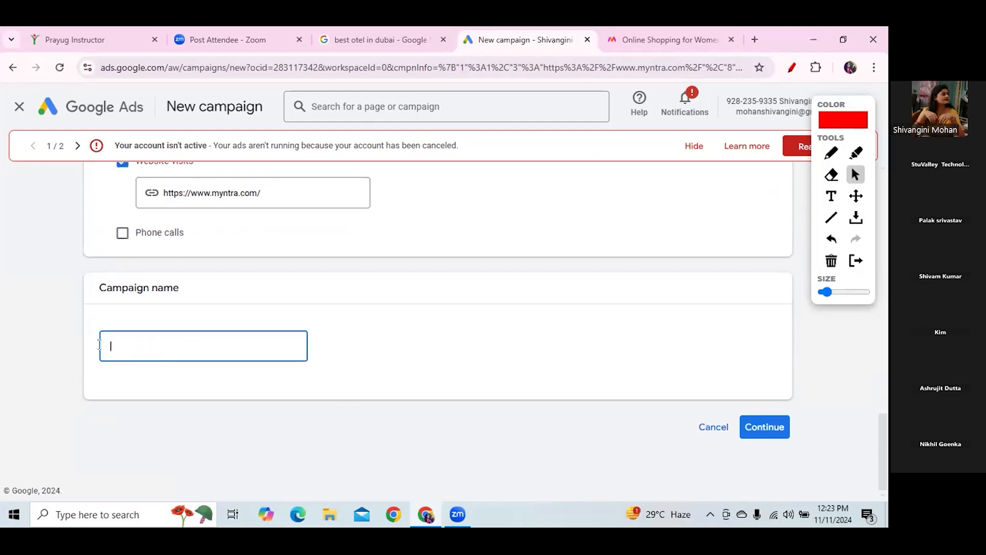
{"action": "type", "text": "Myntra "}
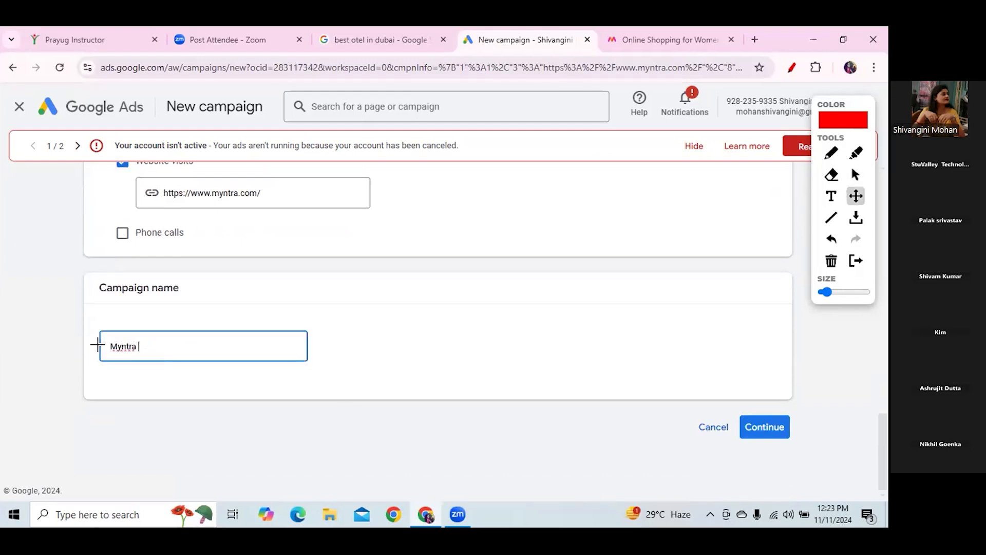
{"action": "type", "text": "Search eng"}
{"action": "type", "text": "ine cam"}
{"action": "type", "text": "paign"}
{"action": "key", "text": "BackSpace"}
{"action": "key", "text": "BackSpace"}
{"action": "key", "text": "BackSpace"}
{"action": "key", "text": "BackSpace"}
{"action": "key", "text": "BackSpace"}
{"action": "key", "text": "BackSpace"}
{"action": "key", "text": "BackSpace"}
{"action": "key", "text": "BackSpace"}
{"action": "key", "text": "BackSpace"}
{"action": "key", "text": "BackSpace"}
{"action": "key", "text": "BackSpace"}
{"action": "key", "text": "BackSpace"}
{"action": "key", "text": "BackSpace"}
{"action": "key", "text": "BackSpace"}
{"action": "key", "text": "BackSpace"}
{"action": "type", "text": "Camoau"}
{"action": "key", "text": "BackSpace"}
{"action": "type", "text": "ign"}
{"action": "left_click", "coordinate": [188, 344]}
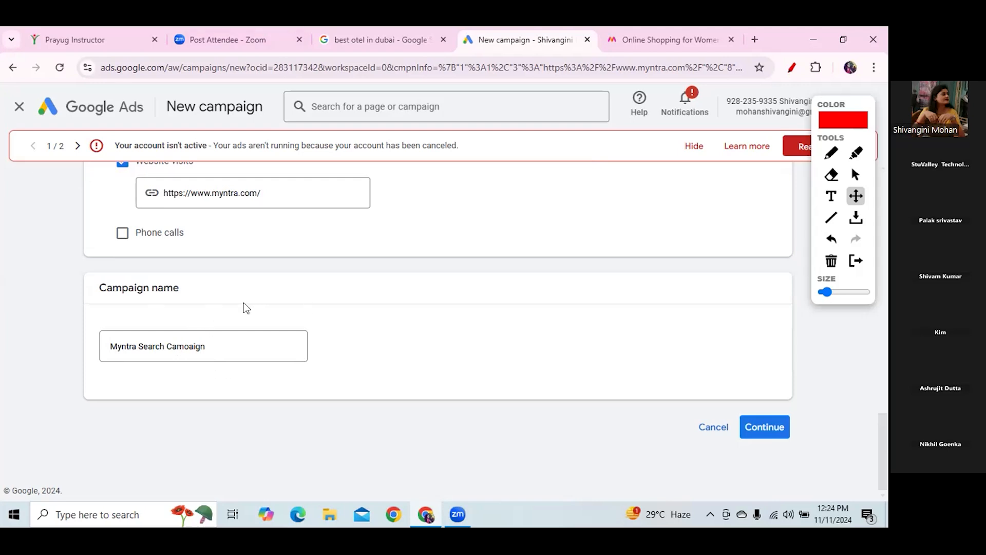
Fix the name's spelling to 'Myntra Search Campaign' and continue to the next setup step.
{"action": "left_click", "coordinate": [856, 174]}
{"action": "left_click", "coordinate": [206, 346]}
{"action": "key", "text": "BackSpace"}
{"action": "key", "text": "BackSpace"}
{"action": "key", "text": "BackSpace"}
{"action": "key", "text": "BackSpace"}
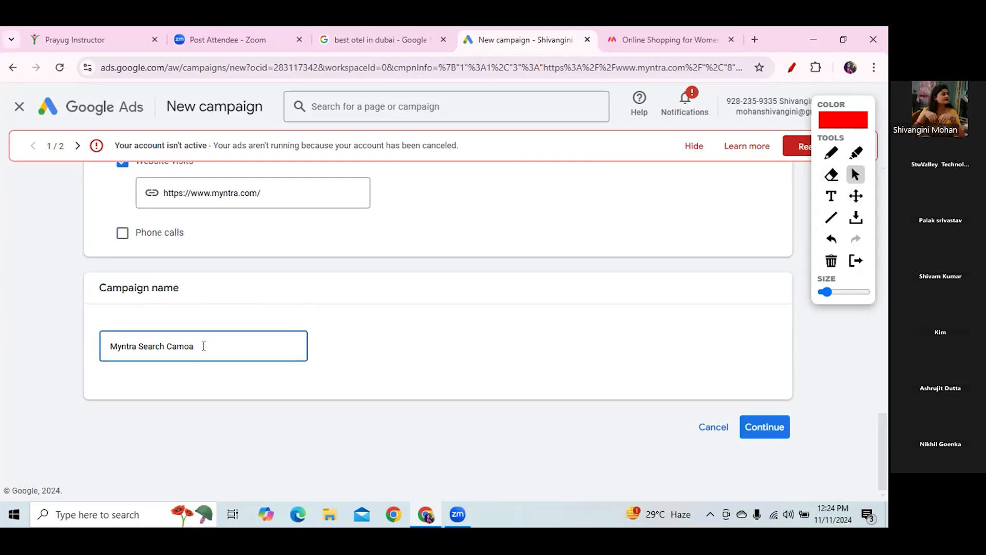
{"action": "type", "text": "paign"}
{"action": "left_click", "coordinate": [831, 154]}
{"action": "mouse_move", "coordinate": [752, 371]}
{"action": "left_mouse_down"}
{"action": "mouse_move", "coordinate": [752, 396]}
{"action": "mouse_move", "coordinate": [775, 385]}
{"action": "left_mouse_up"}
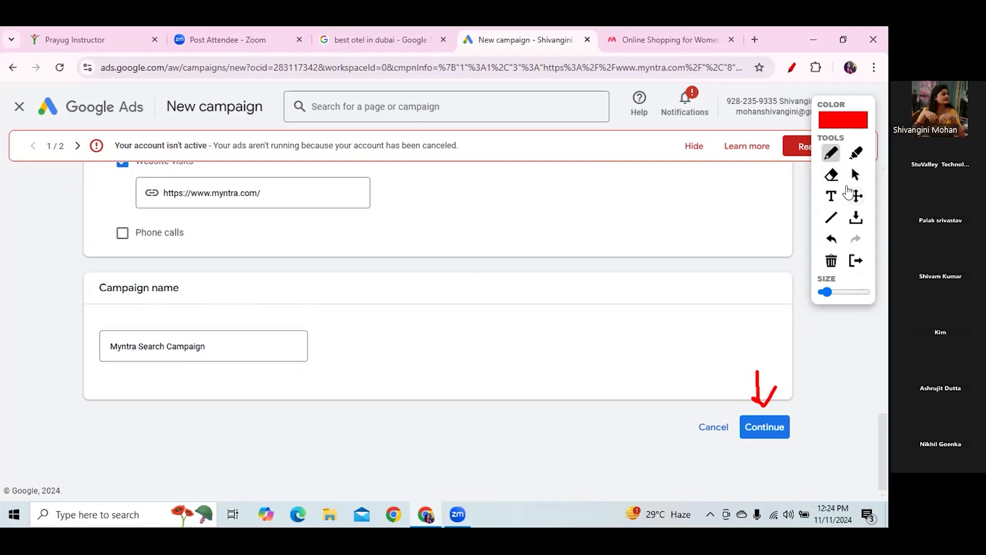
{"action": "left_click", "coordinate": [856, 175]}
{"action": "left_click", "coordinate": [762, 434]}
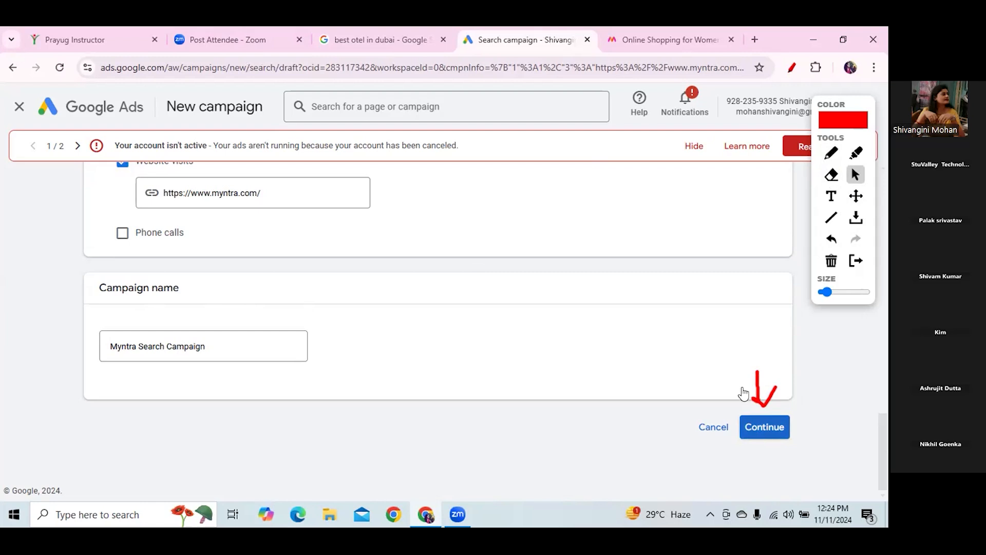
Advance the campaign to the Bidding step, collapse its panel, and view the 'best otel in dubai' results.
{"action": "left_click", "coordinate": [761, 422]}
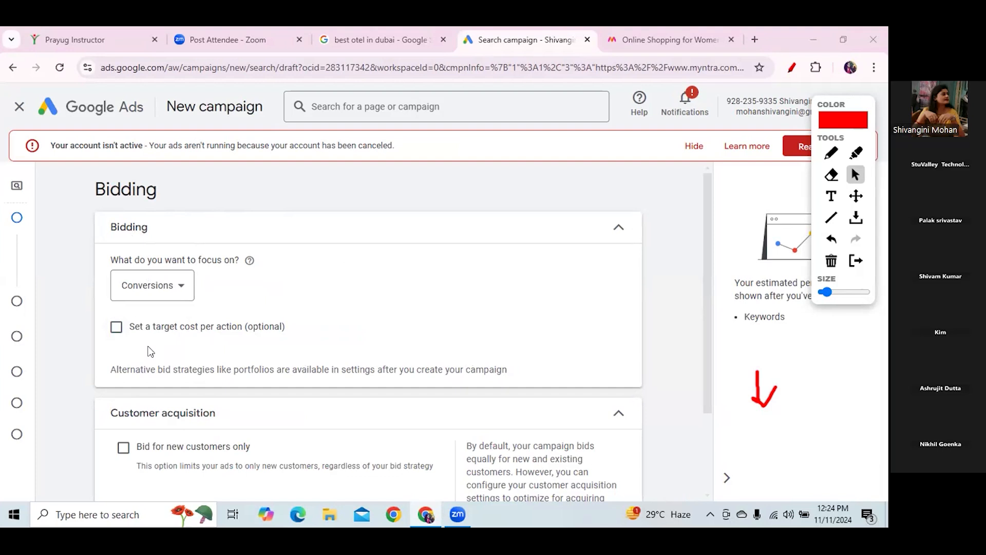
{"action": "left_click_drag", "start_coordinate": [149, 226], "coordinate": [97, 224]}
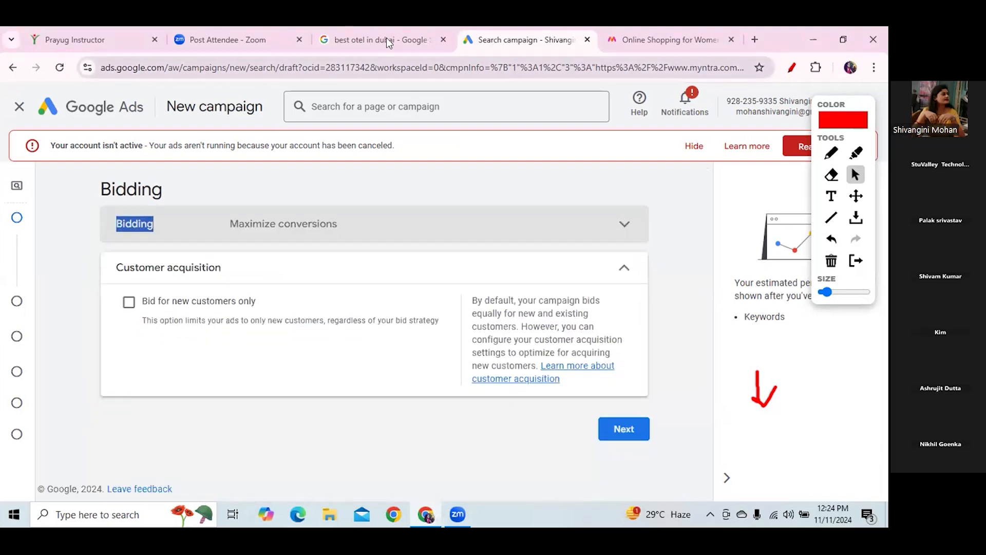
{"action": "left_click", "coordinate": [387, 40]}
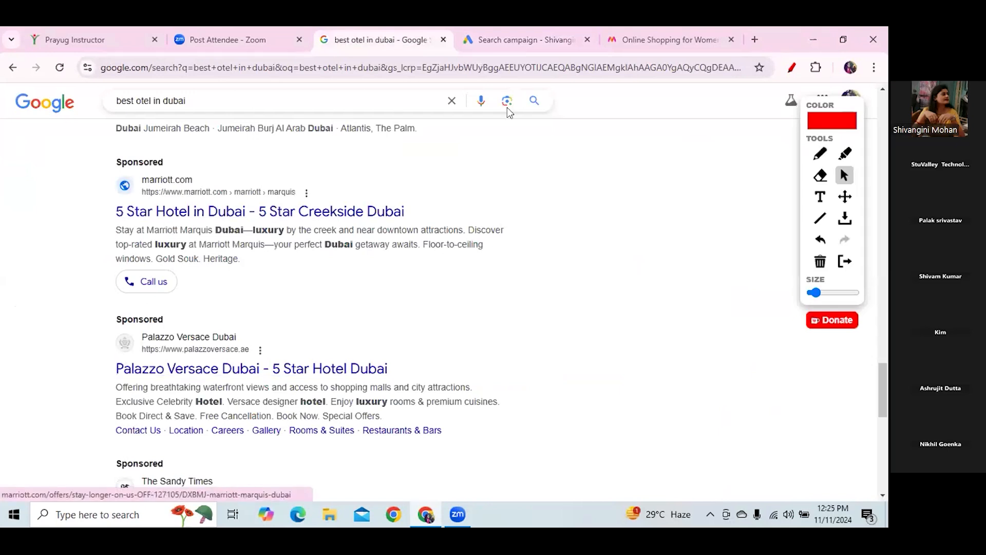
Draw an arrow from the Marriott sponsored ad, then expand the Bidding focus options.
{"action": "left_click", "coordinate": [820, 153]}
{"action": "mouse_move", "coordinate": [109, 205]}
{"action": "left_mouse_down"}
{"action": "mouse_move", "coordinate": [41, 136]}
{"action": "mouse_move", "coordinate": [63, 137]}
{"action": "left_mouse_up"}
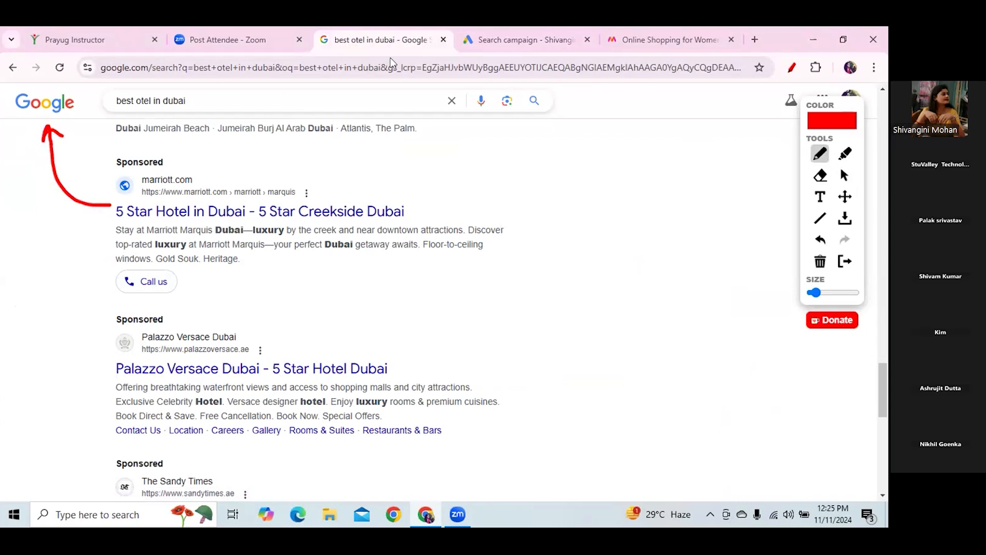
{"action": "left_click", "coordinate": [501, 37]}
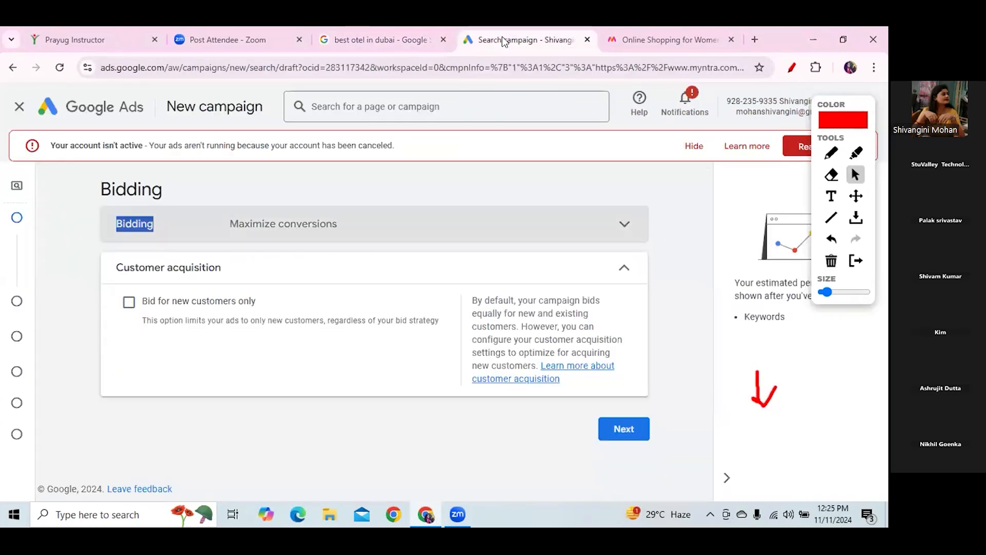
{"action": "left_click", "coordinate": [428, 234]}
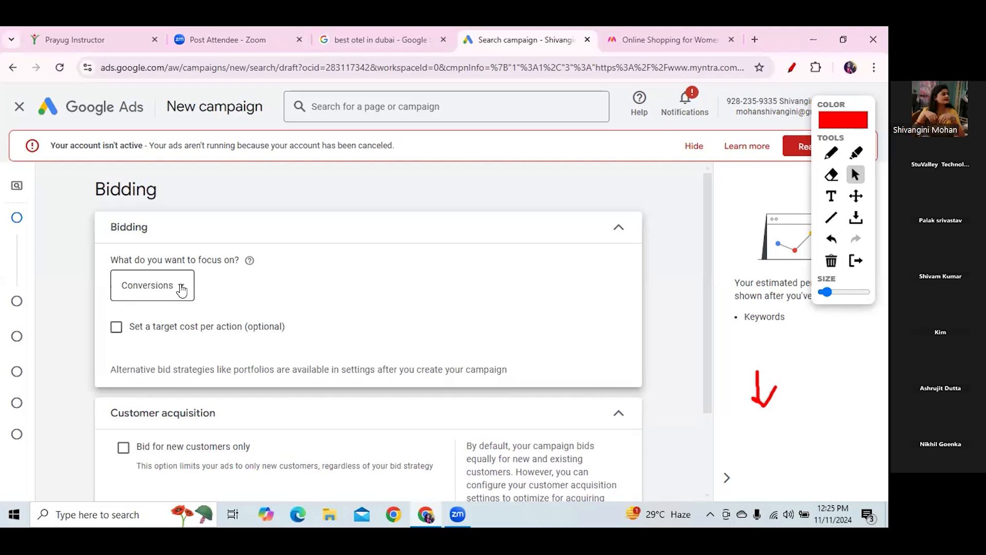
Check-mark the Marriott ad and write 'click' above it, then return to Bidding.
{"action": "left_click", "coordinate": [379, 31]}
{"action": "left_click_drag", "start_coordinate": [109, 228], "coordinate": [160, 186]}
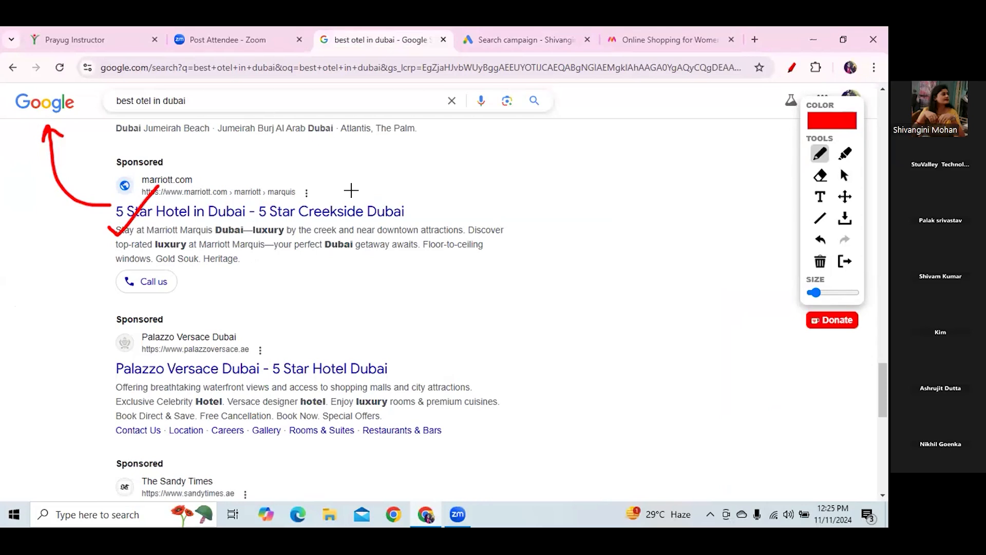
{"action": "left_click_drag", "start_coordinate": [360, 181], "coordinate": [366, 200]}
{"action": "mouse_move", "coordinate": [368, 162]}
{"action": "left_mouse_down"}
{"action": "mouse_move", "coordinate": [381, 203]}
{"action": "mouse_move", "coordinate": [454, 167]}
{"action": "left_mouse_up"}
{"action": "left_click", "coordinate": [381, 168]}
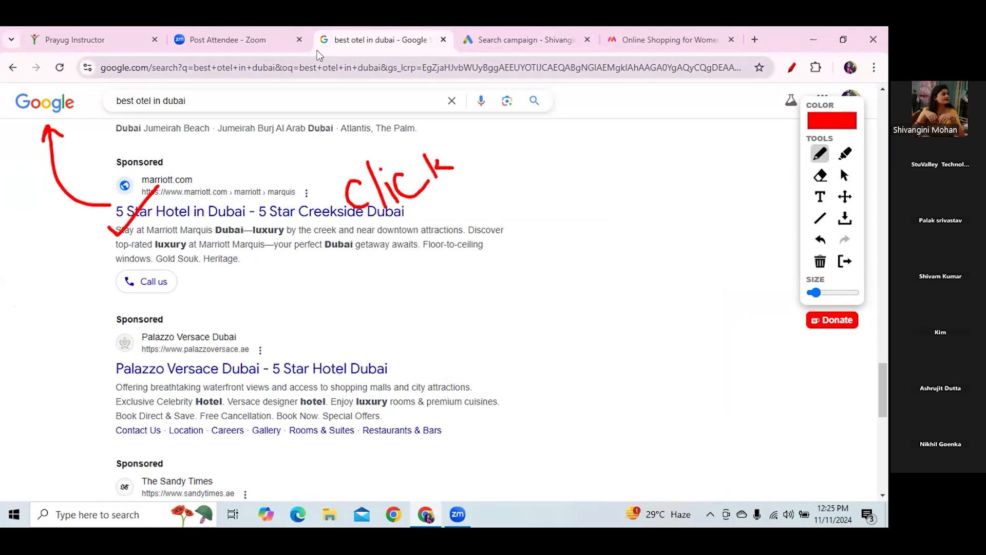
{"action": "left_click", "coordinate": [519, 39]}
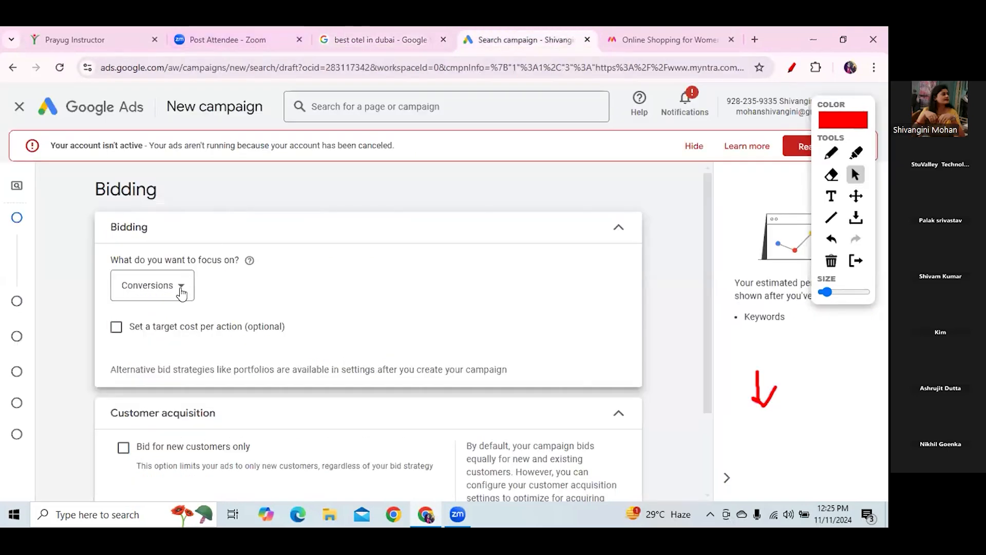
Set the bidding focus to Clicks and check-mark the maximum cost-per-click option on screen.
{"action": "left_click", "coordinate": [181, 286]}
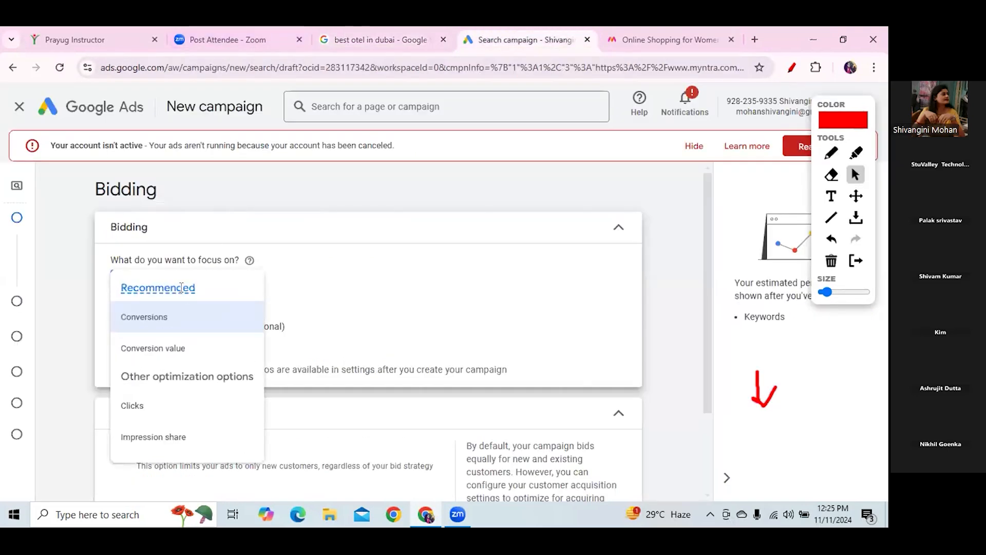
{"action": "left_click", "coordinate": [135, 411]}
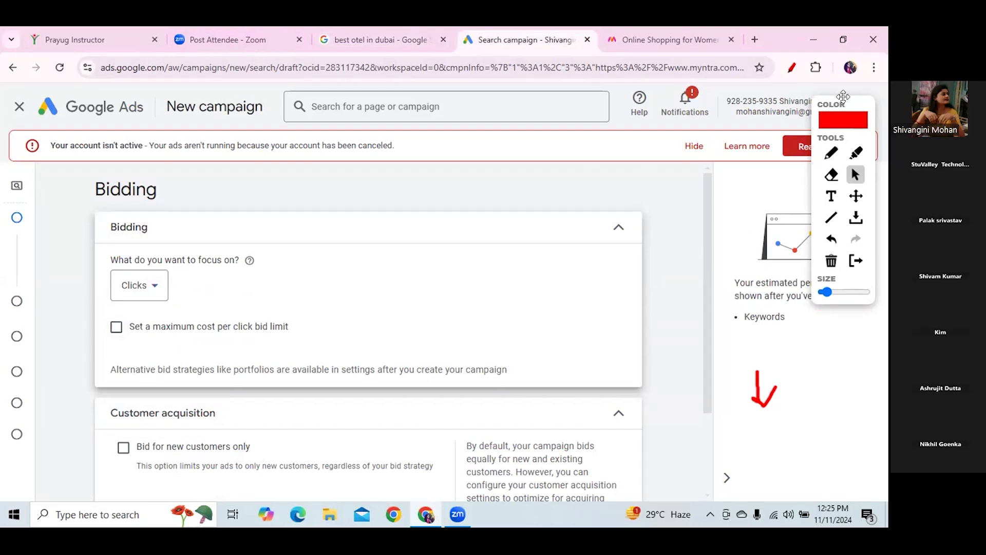
{"action": "left_click_drag", "start_coordinate": [848, 102], "coordinate": [403, 201]}
{"action": "left_click", "coordinate": [386, 250]}
{"action": "left_click_drag", "start_coordinate": [85, 339], "coordinate": [129, 289]}
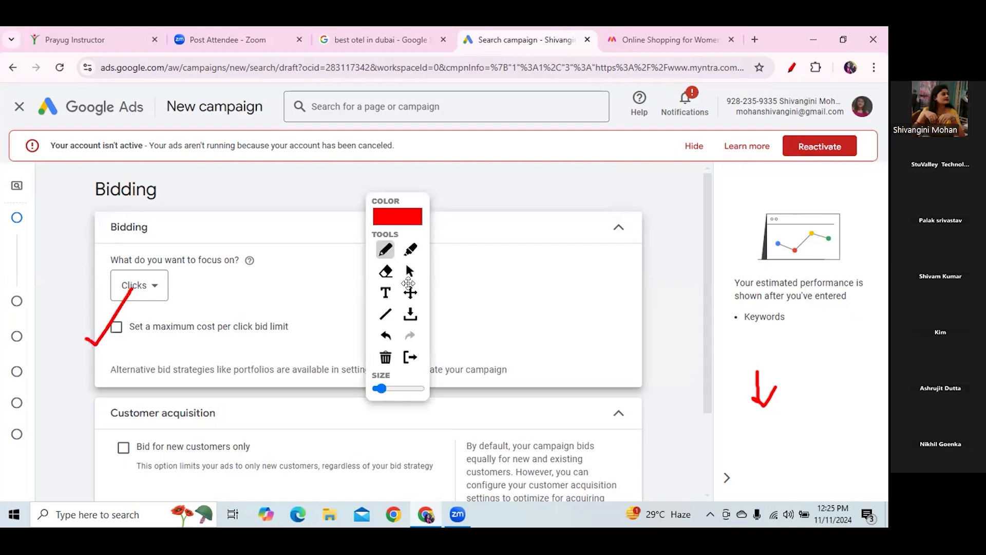
{"action": "left_click", "coordinate": [410, 271]}
Turn on the maximum CPC bid limit and set it to ₹10.00.
{"action": "left_click", "coordinate": [114, 328]}
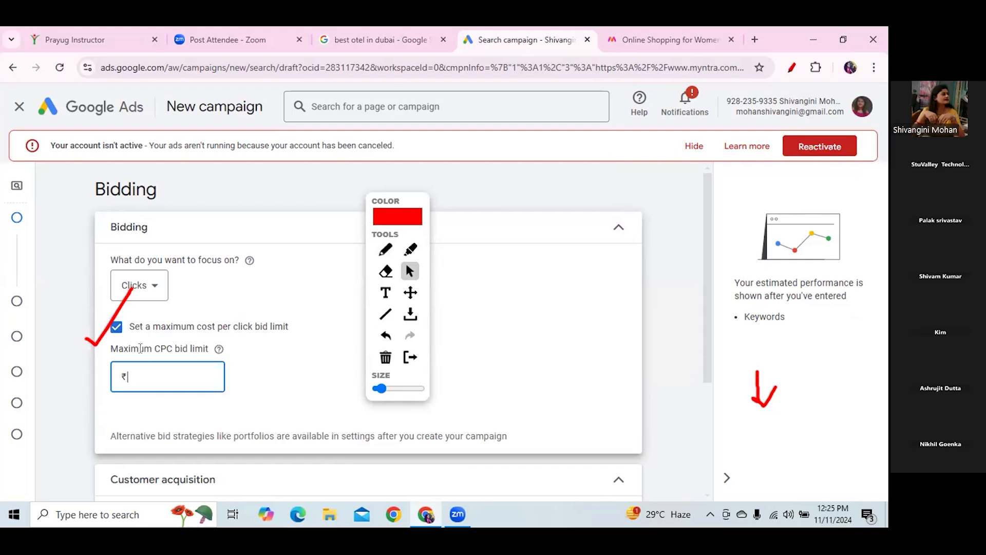
{"action": "left_click_drag", "start_coordinate": [109, 348], "coordinate": [211, 352]}
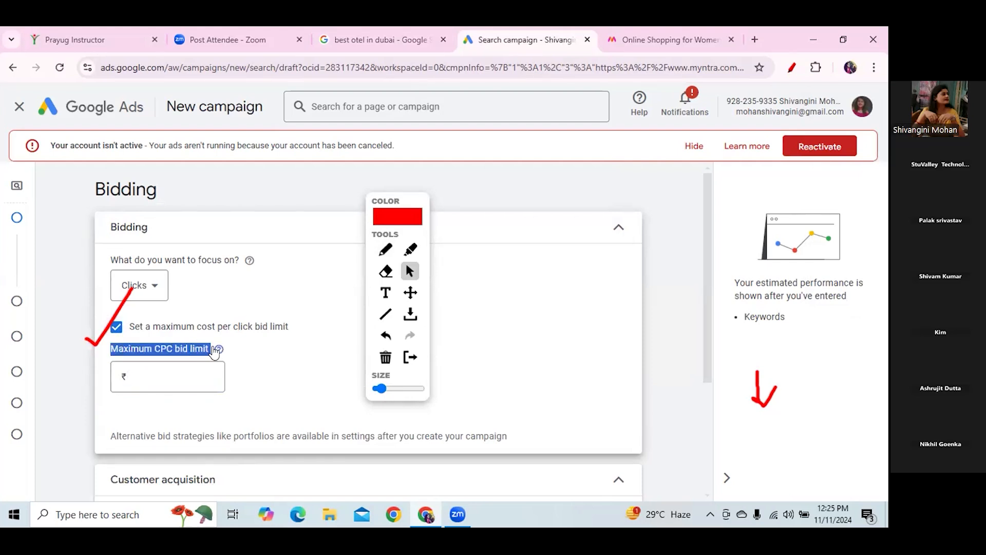
{"action": "left_click", "coordinate": [170, 368]}
{"action": "type", "text": "10"}
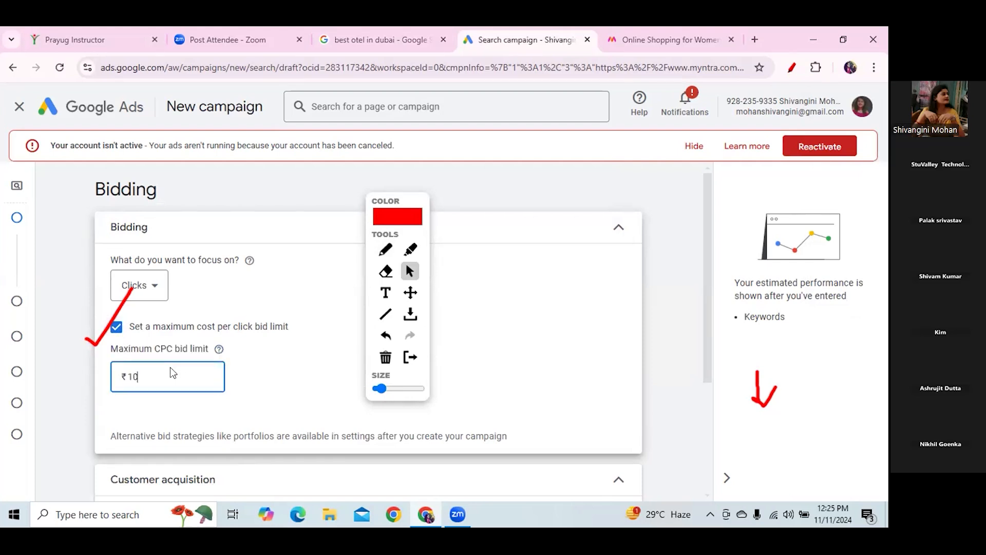
{"action": "left_click", "coordinate": [307, 370]}
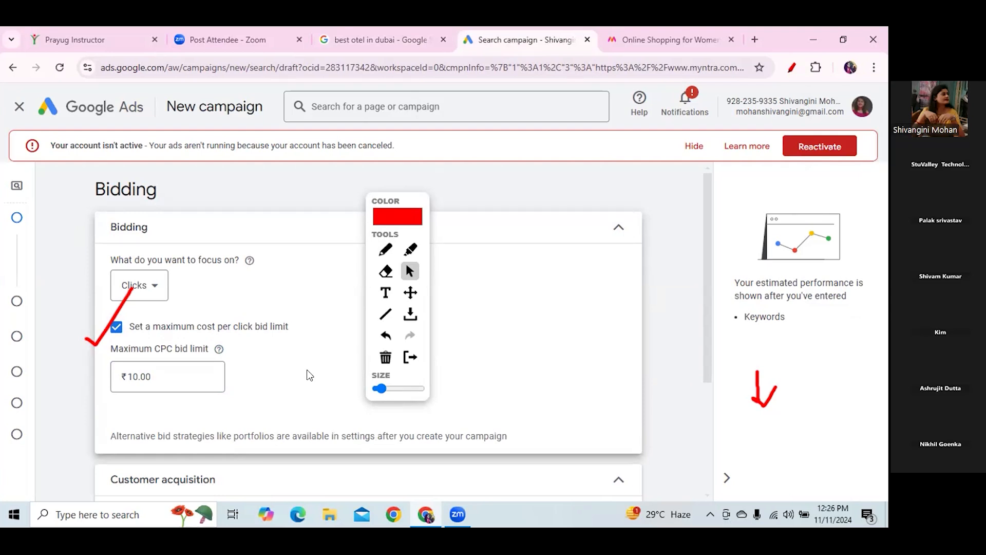
{"action": "left_click", "coordinate": [385, 357]}
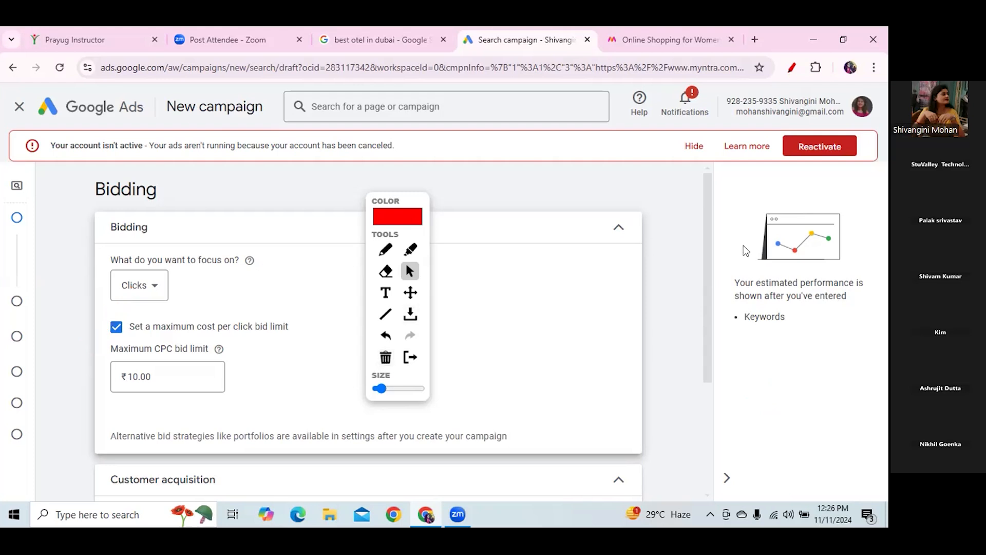
{"action": "left_click_drag", "start_coordinate": [708, 257], "coordinate": [708, 404]}
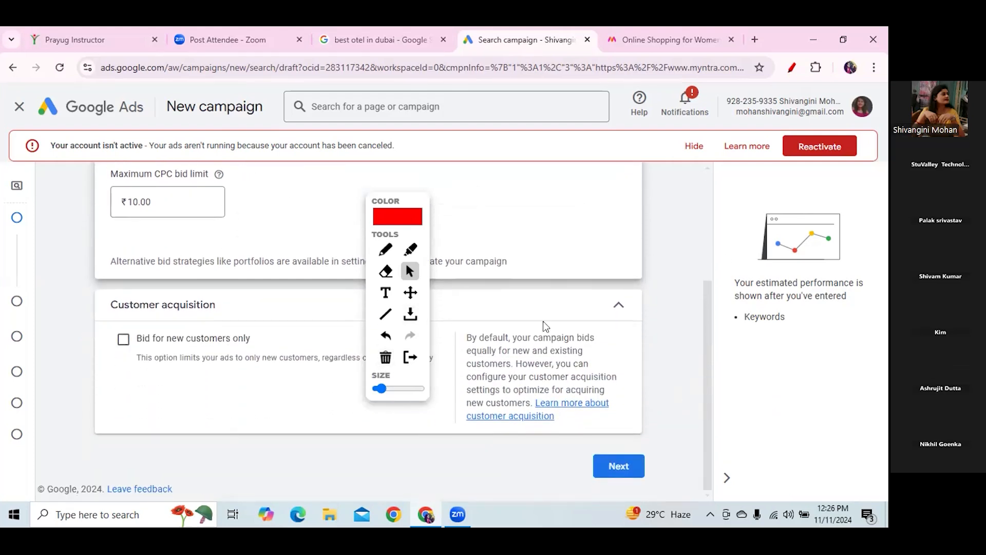
{"action": "mouse_move", "coordinate": [407, 198]}
{"action": "left_mouse_down"}
{"action": "mouse_move", "coordinate": [629, 192]}
{"action": "mouse_move", "coordinate": [800, 168]}
{"action": "left_mouse_up"}
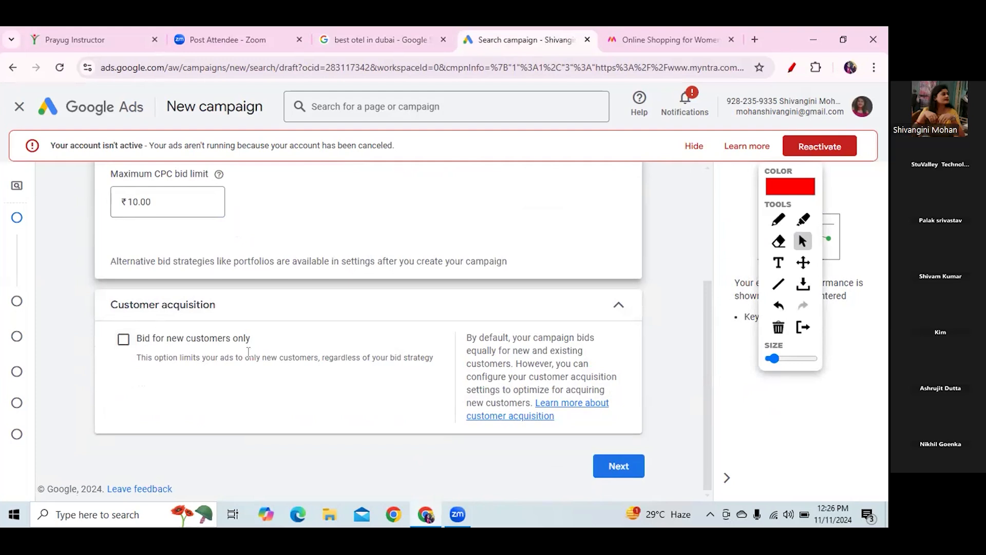
{"action": "left_click", "coordinate": [123, 341]}
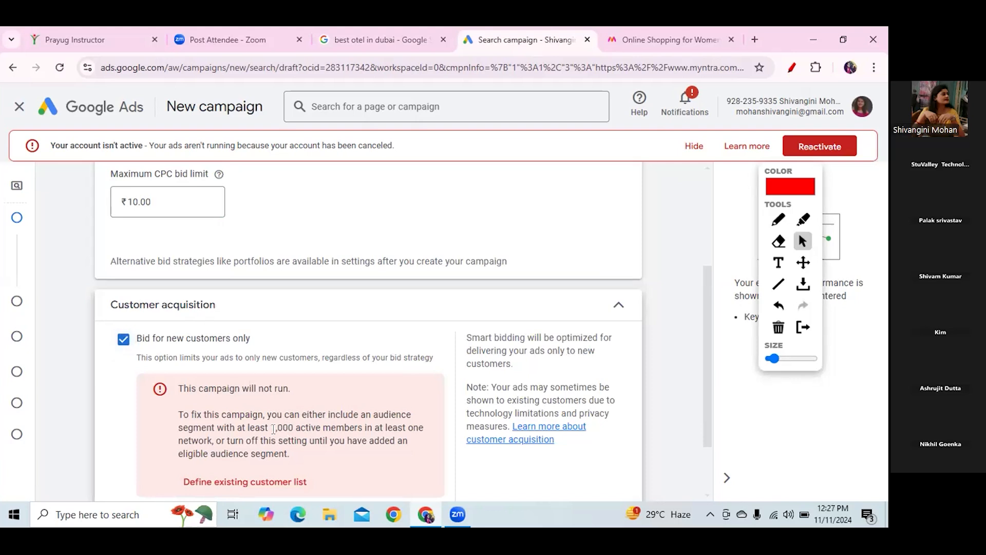
{"action": "left_click_drag", "start_coordinate": [267, 427], "coordinate": [364, 429]}
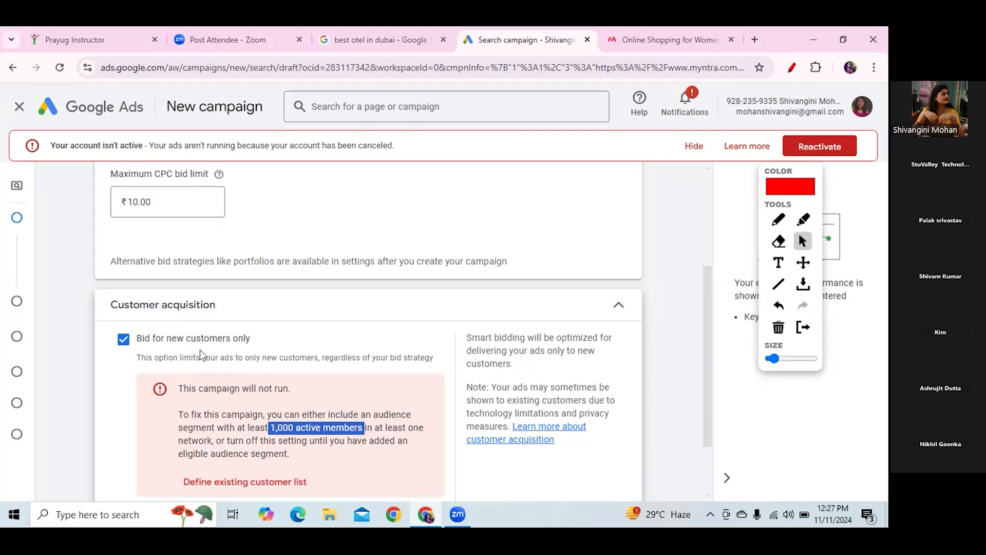
{"action": "left_click", "coordinate": [124, 340]}
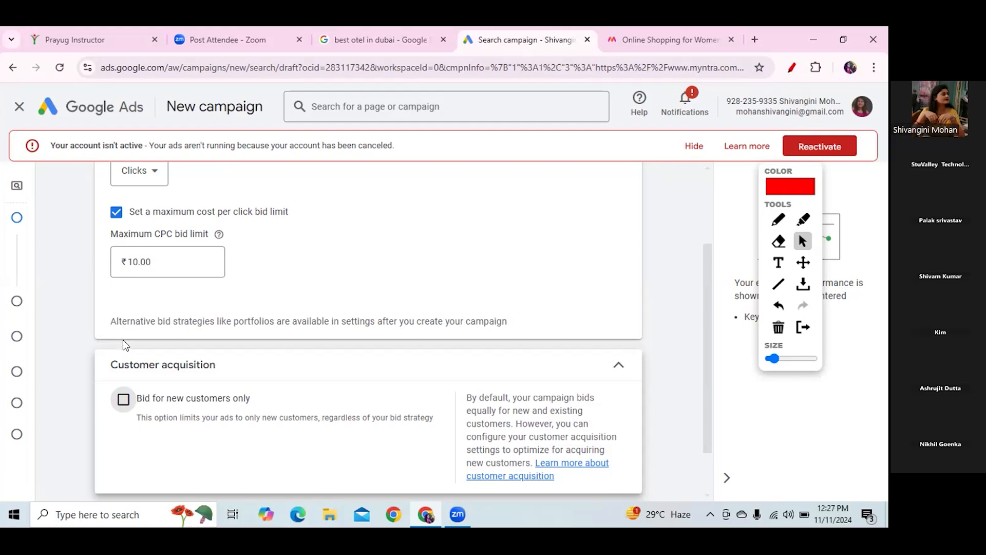
{"action": "left_click_drag", "start_coordinate": [702, 359], "coordinate": [704, 319]}
{"action": "left_click", "coordinate": [779, 219]}
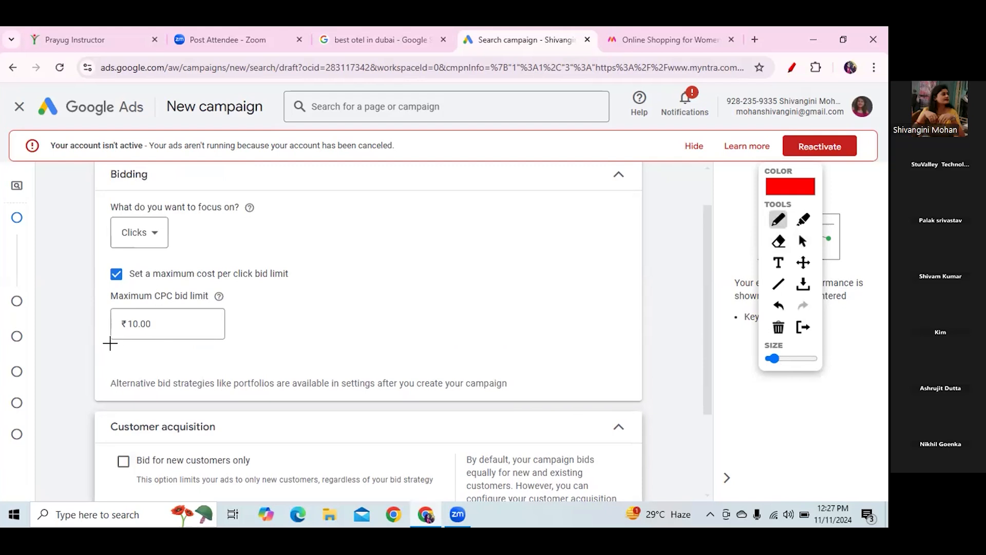
{"action": "left_click_drag", "start_coordinate": [109, 343], "coordinate": [195, 268]}
{"action": "mouse_move", "coordinate": [257, 312]}
{"action": "left_mouse_down"}
{"action": "mouse_move", "coordinate": [271, 324]}
{"action": "mouse_move", "coordinate": [248, 339]}
{"action": "left_mouse_up"}
{"action": "mouse_move", "coordinate": [208, 420]}
{"action": "left_mouse_down"}
{"action": "mouse_move", "coordinate": [241, 442]}
{"action": "mouse_move", "coordinate": [215, 465]}
{"action": "left_mouse_up"}
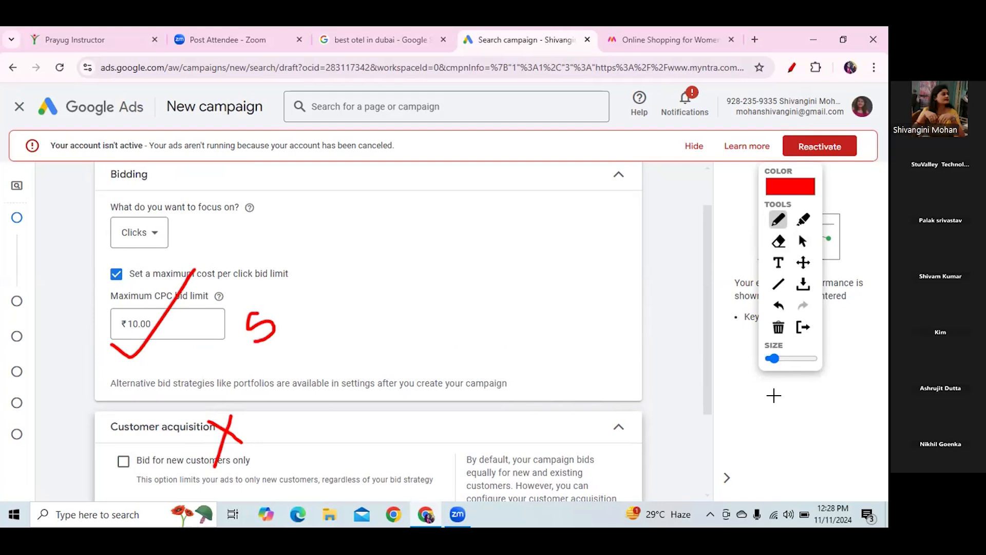
{"action": "left_click", "coordinate": [778, 329]}
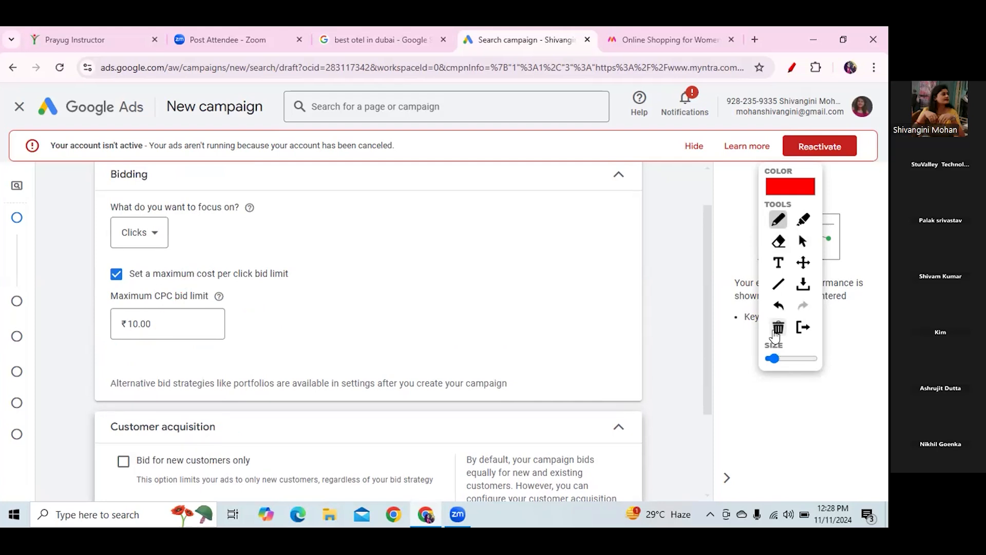
{"action": "left_click", "coordinate": [802, 244]}
{"action": "left_click", "coordinate": [773, 225]}
{"action": "mouse_move", "coordinate": [203, 309]}
{"action": "left_mouse_down"}
{"action": "mouse_move", "coordinate": [110, 299]}
{"action": "mouse_move", "coordinate": [176, 337]}
{"action": "mouse_move", "coordinate": [201, 305]}
{"action": "left_mouse_up"}
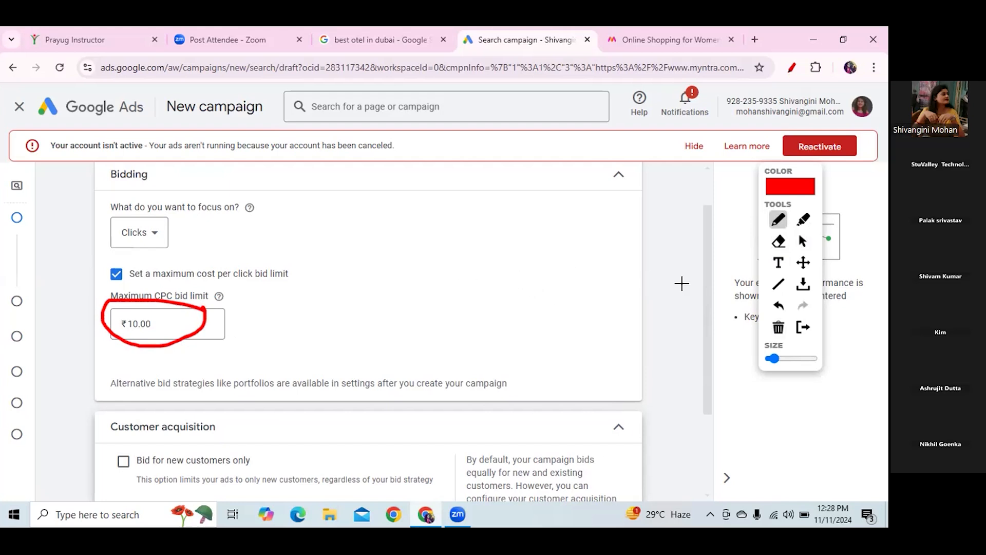
{"action": "left_click_drag", "start_coordinate": [707, 282], "coordinate": [707, 318]}
{"action": "left_click", "coordinate": [801, 241]}
{"action": "left_click", "coordinate": [779, 328]}
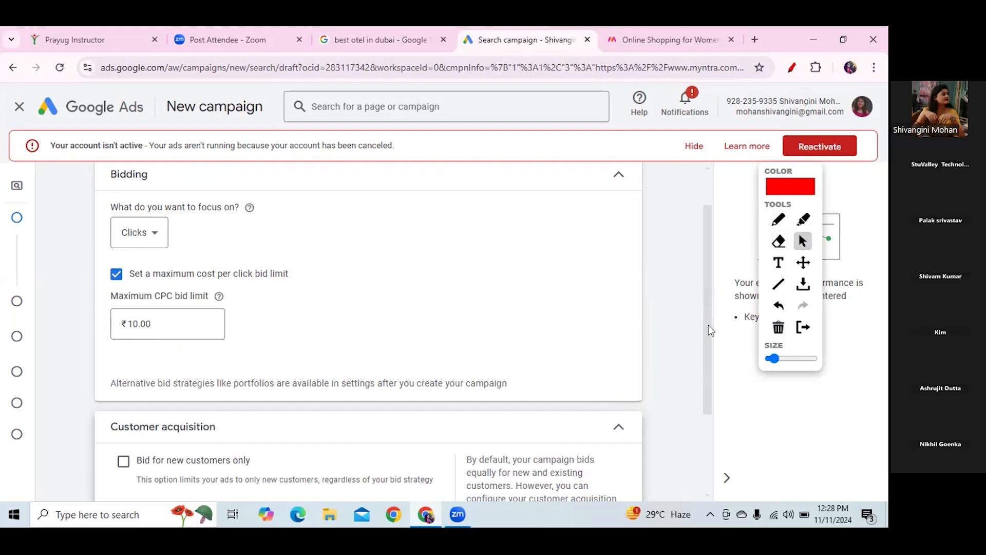
{"action": "left_click_drag", "start_coordinate": [708, 325], "coordinate": [701, 427]}
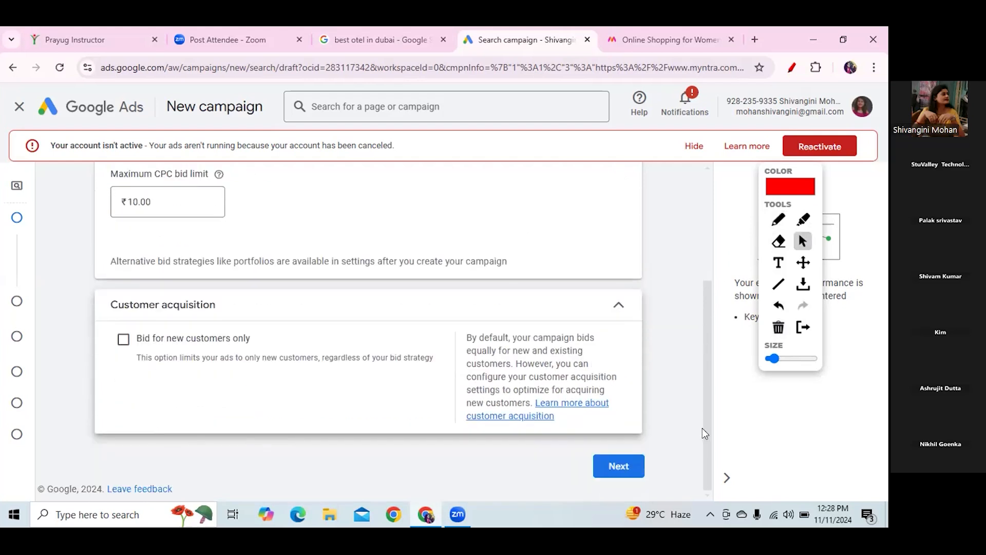
{"action": "left_click_drag", "start_coordinate": [465, 340], "coordinate": [596, 389]}
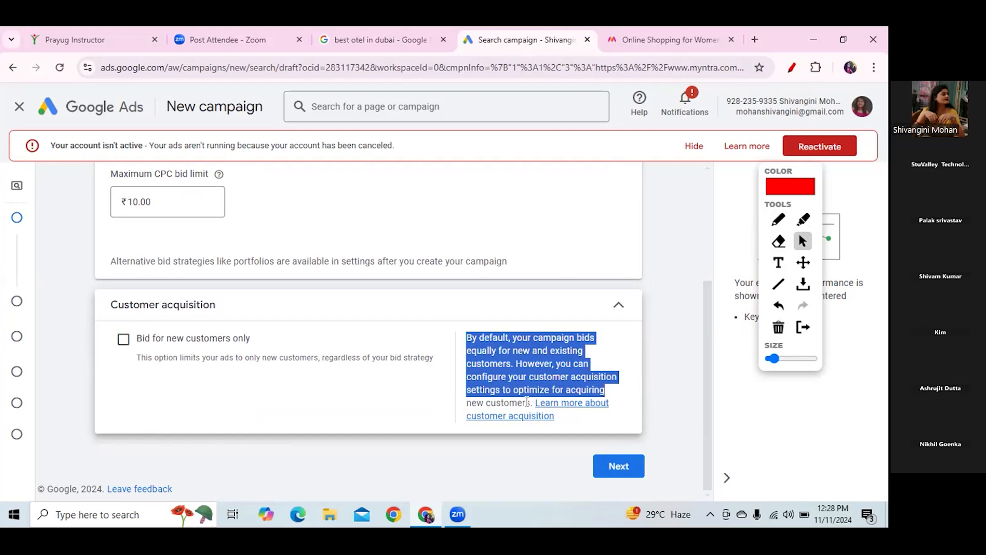
{"action": "left_click", "coordinate": [449, 378]}
{"action": "left_click_drag", "start_coordinate": [467, 339], "coordinate": [414, 263]}
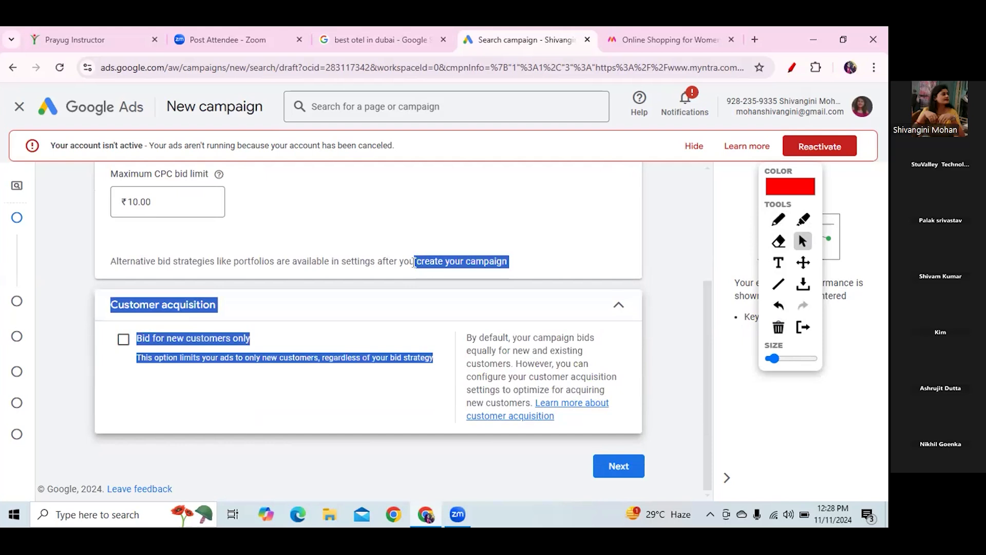
{"action": "left_click", "coordinate": [419, 226]}
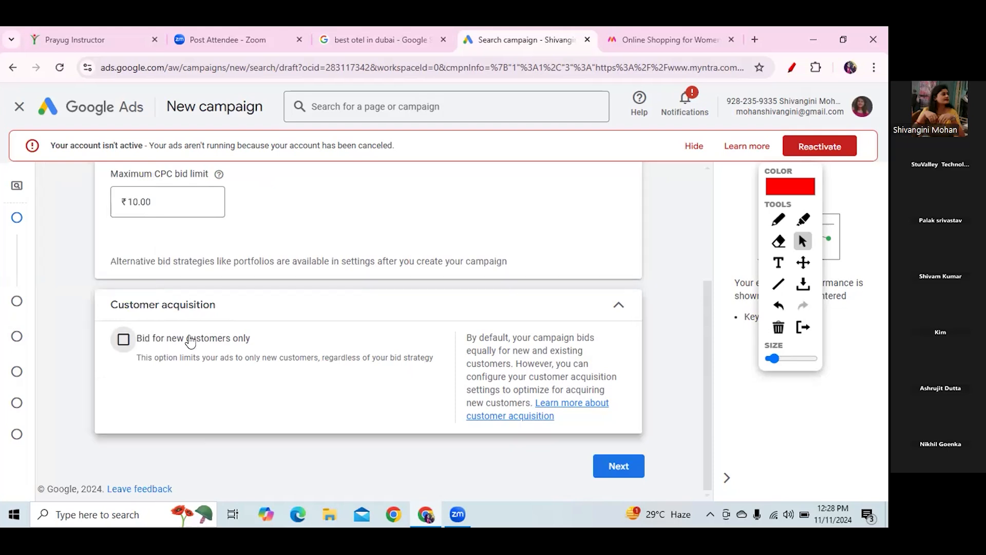
{"action": "left_click_drag", "start_coordinate": [165, 339], "coordinate": [251, 341]}
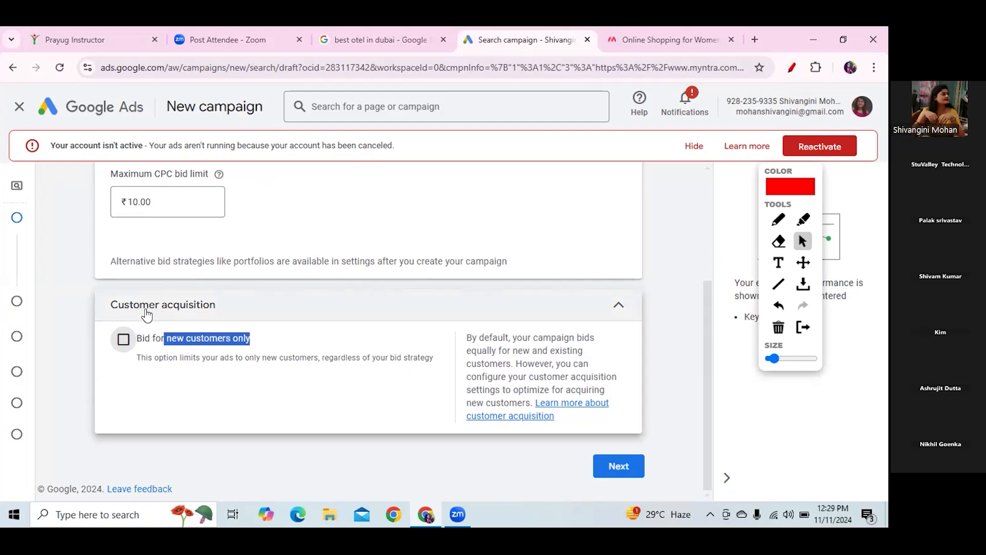
{"action": "left_click", "coordinate": [123, 343]}
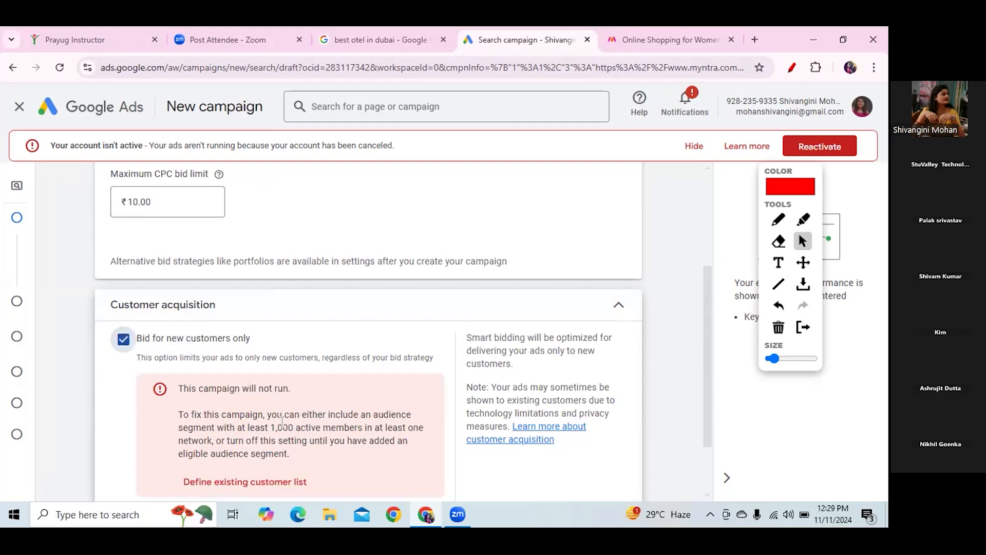
{"action": "scroll", "coordinate": [712, 375], "scroll_direction": "down", "scroll_amount": 2}
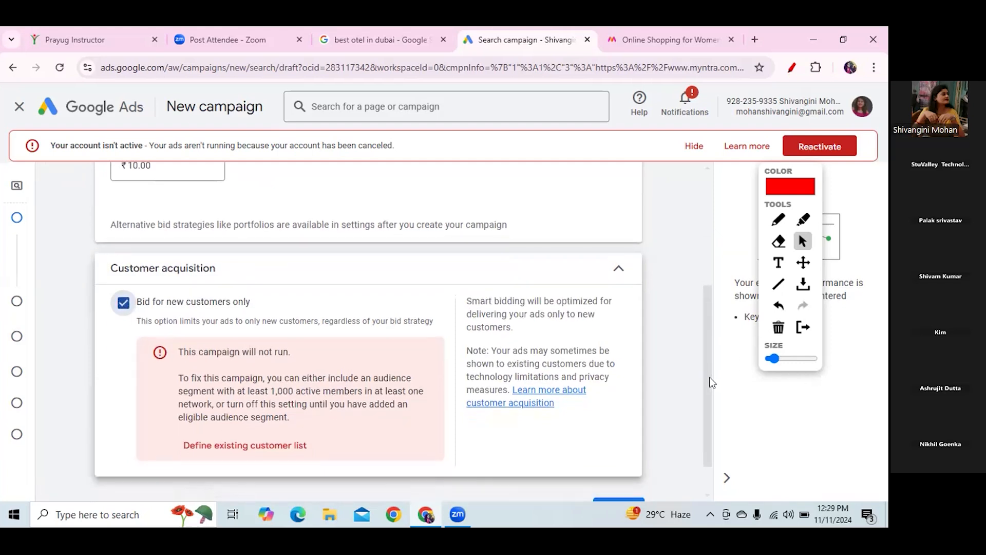
{"action": "scroll", "coordinate": [712, 383], "scroll_direction": "down", "scroll_amount": 2}
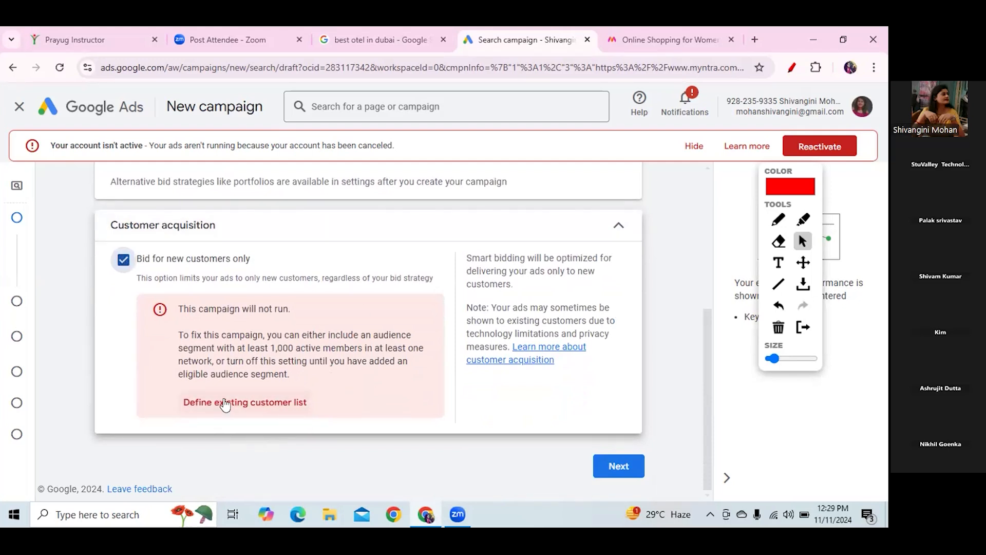
{"action": "left_click", "coordinate": [124, 260]}
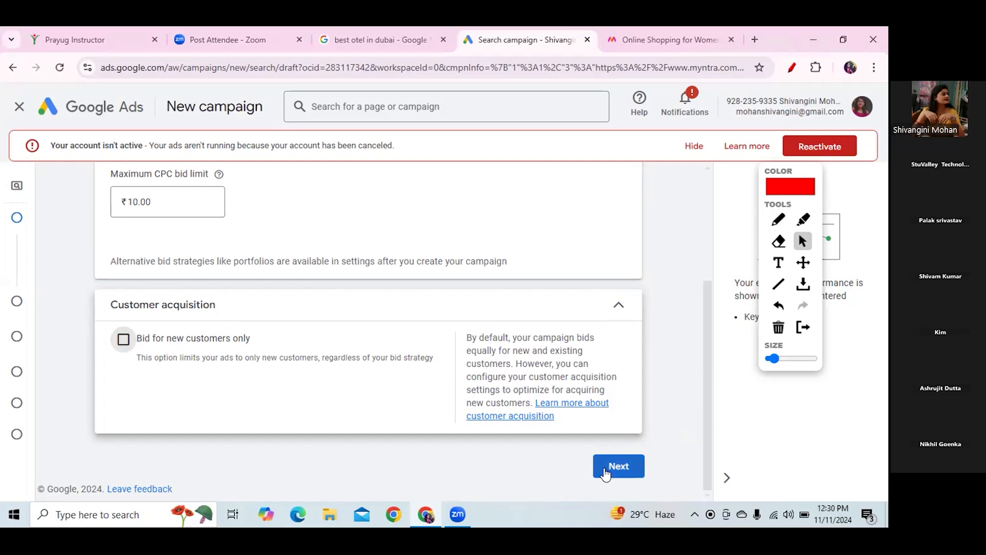
Advance from Bidding to Campaign settings, then minimize Chrome to reach File Explorer.
{"action": "left_click", "coordinate": [610, 470]}
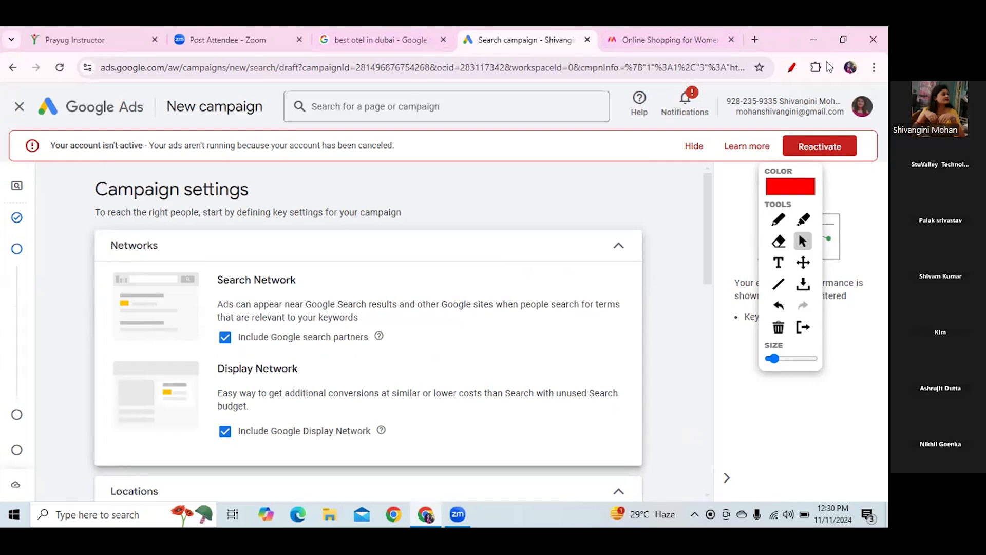
{"action": "left_click", "coordinate": [814, 39]}
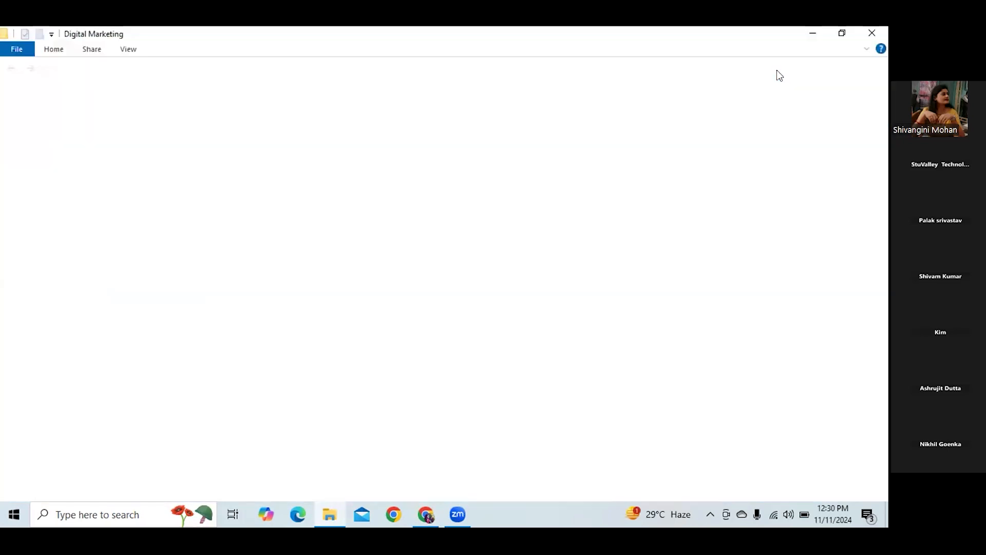
Open Google Networks.pdf from the Google ads folder in File Explorer.
{"action": "double_click", "coordinate": [412, 128]}
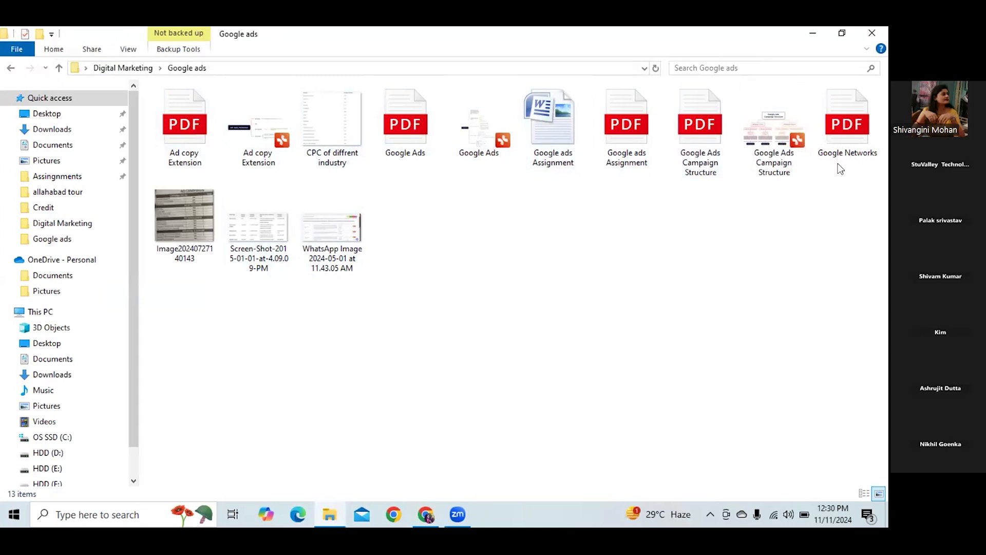
{"action": "left_click", "coordinate": [861, 128]}
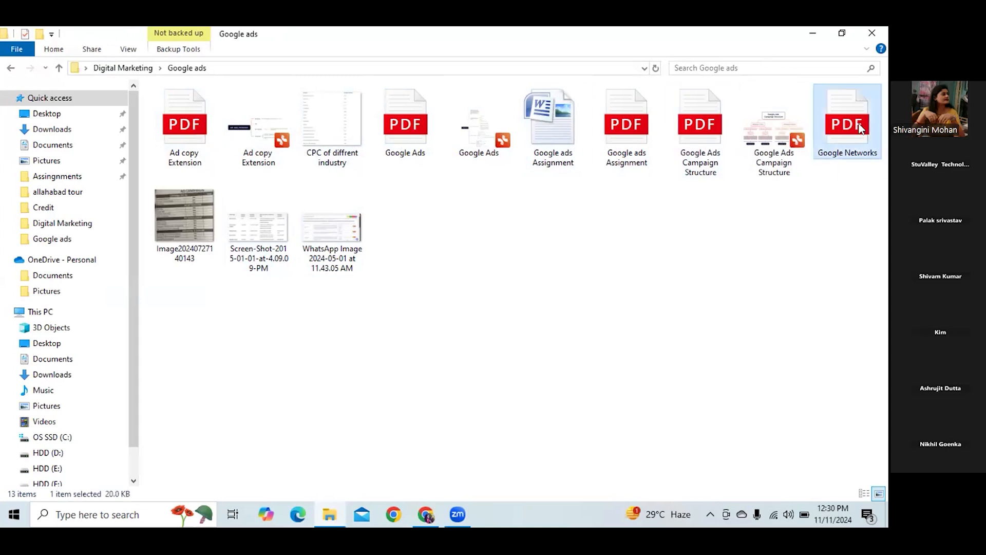
{"action": "double_click", "coordinate": [861, 128]}
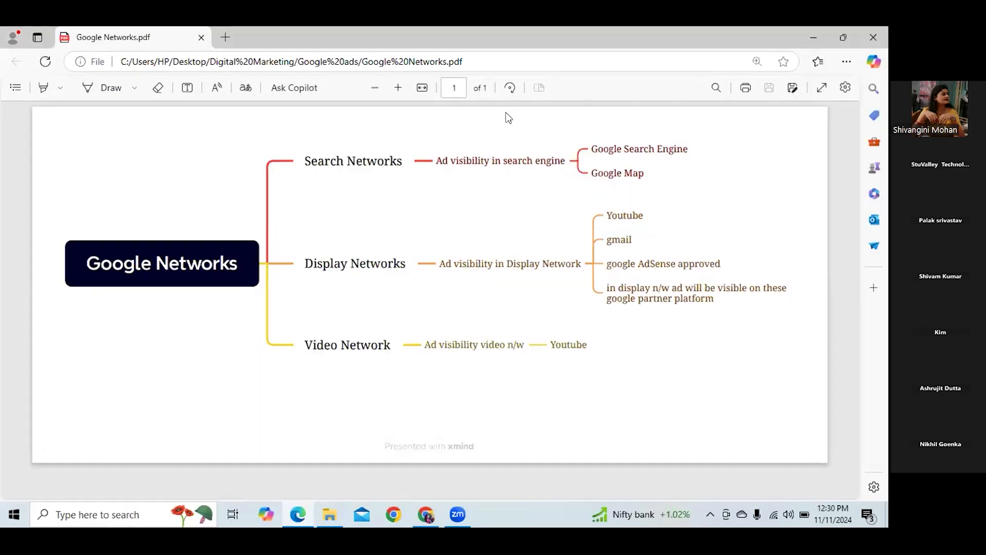
Highlight the Search Network and Display Network headings, comparing the PDF with the campaign settings.
{"action": "left_click", "coordinate": [431, 517]}
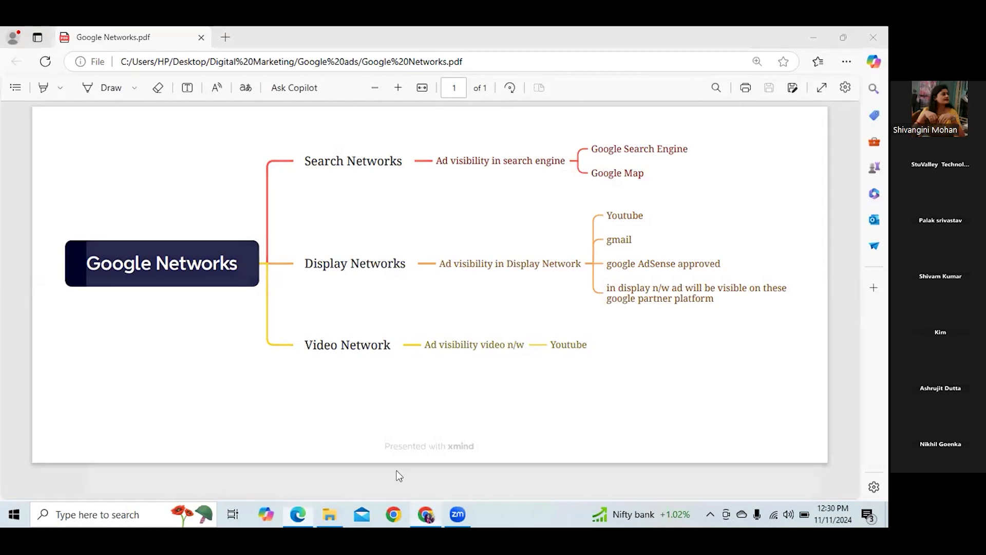
{"action": "left_click_drag", "start_coordinate": [220, 279], "coordinate": [296, 279]}
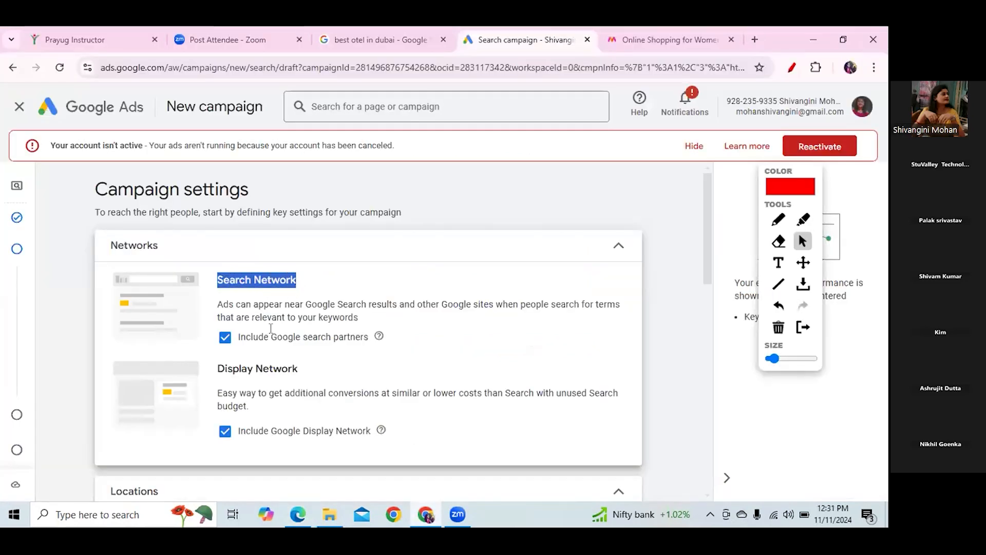
{"action": "left_click_drag", "start_coordinate": [218, 369], "coordinate": [300, 380]}
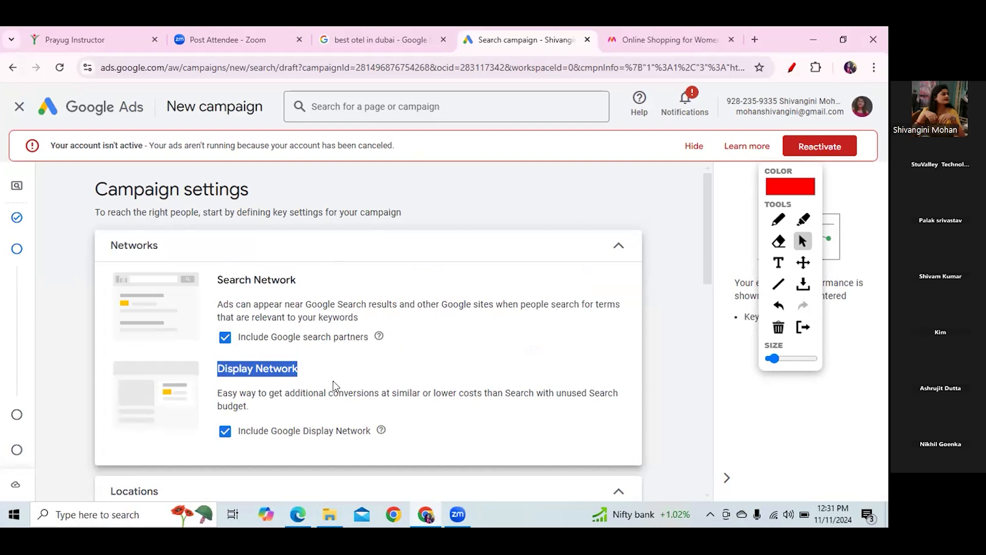
{"action": "left_click", "coordinate": [308, 511]}
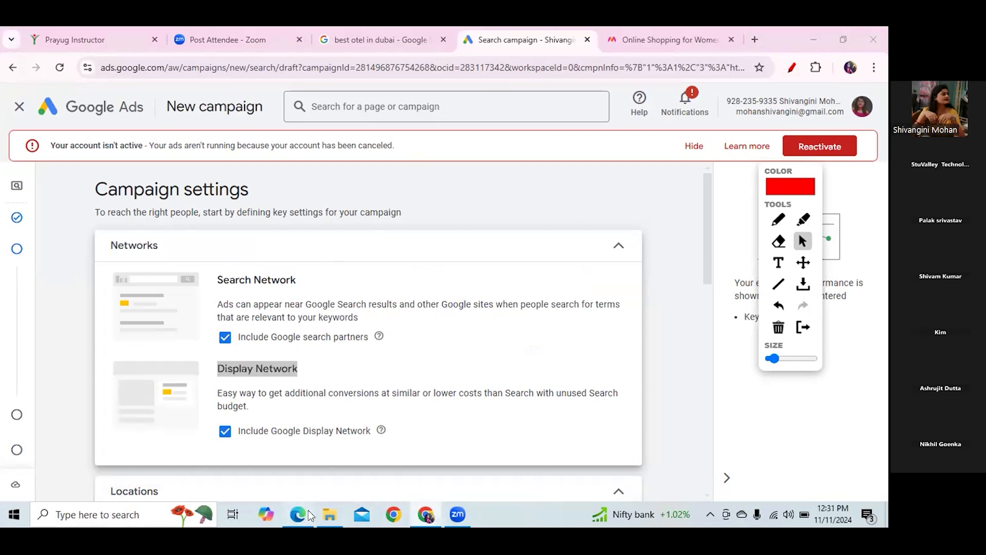
{"action": "left_click", "coordinate": [428, 514]}
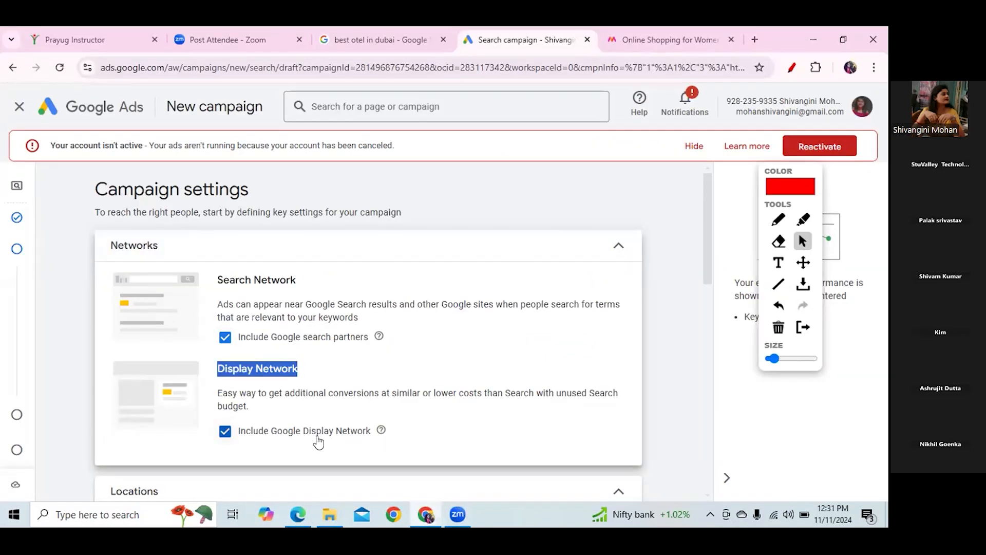
{"action": "left_click", "coordinate": [301, 519]}
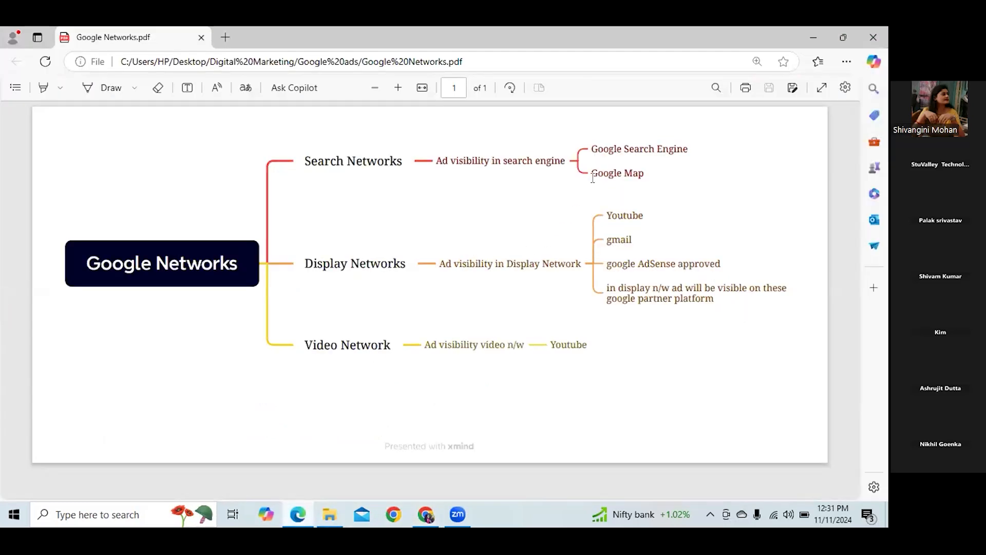
{"action": "left_click", "coordinate": [426, 514]}
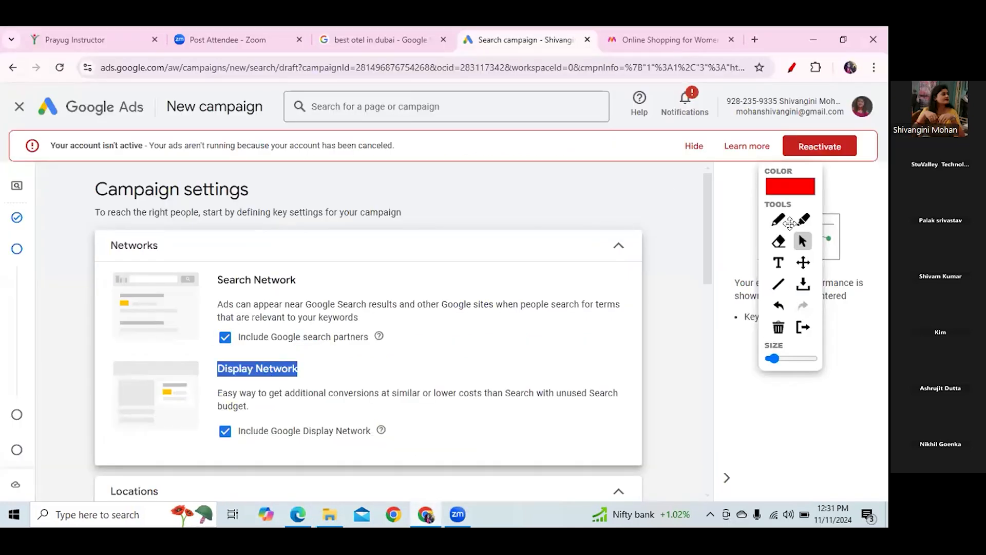
Underline search partners and Display Network in red, then highlight Google Search Engine and Youtube in the PDF.
{"action": "left_click", "coordinate": [777, 222]}
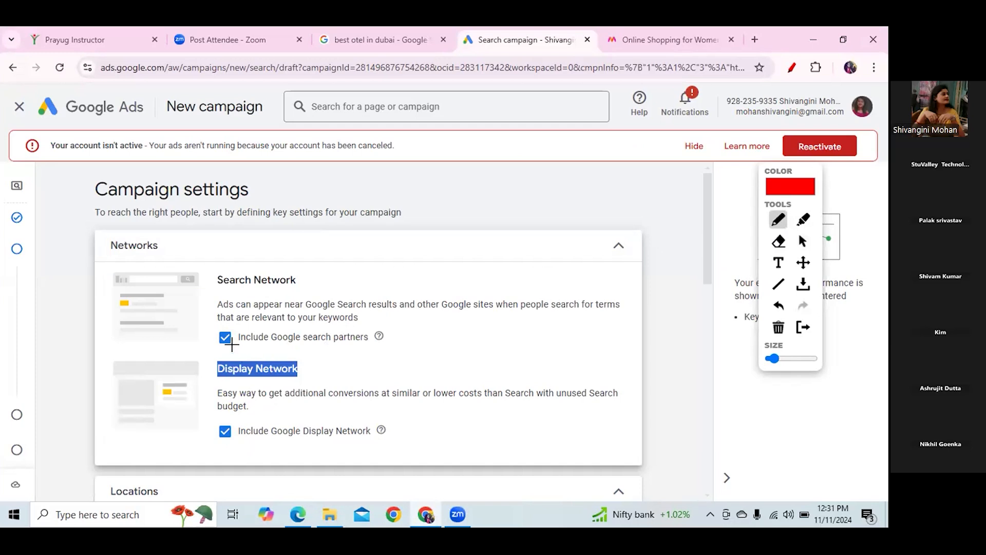
{"action": "left_click_drag", "start_coordinate": [217, 350], "coordinate": [249, 349]}
{"action": "left_click_drag", "start_coordinate": [216, 445], "coordinate": [260, 442]}
{"action": "left_click", "coordinate": [298, 514]}
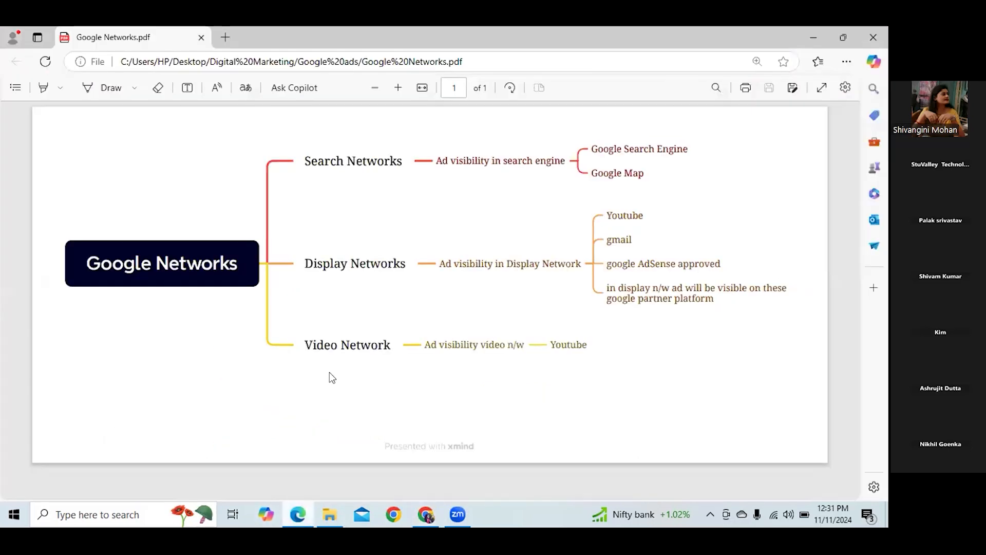
{"action": "left_click_drag", "start_coordinate": [591, 149], "coordinate": [686, 149]}
{"action": "left_click_drag", "start_coordinate": [607, 215], "coordinate": [720, 268]}
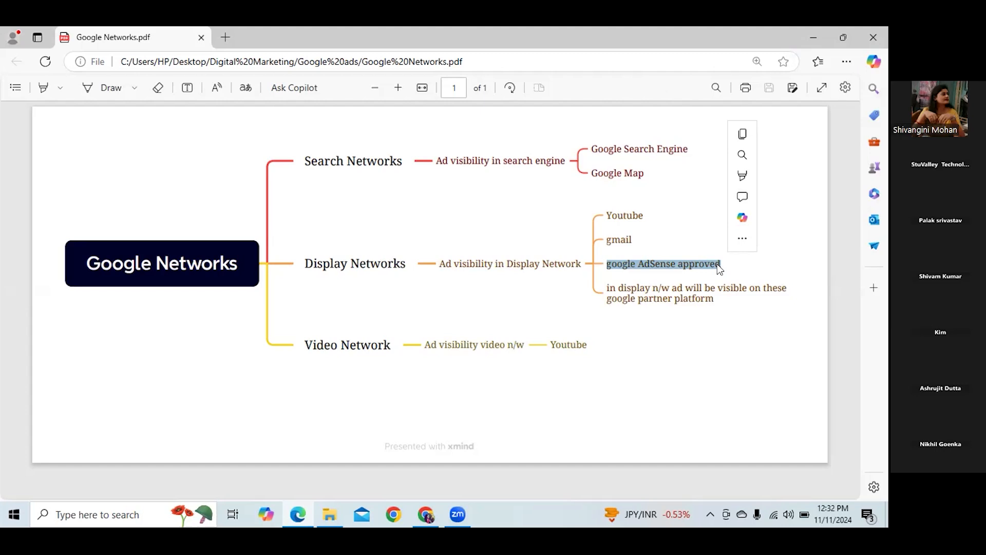
{"action": "left_click", "coordinate": [813, 39]}
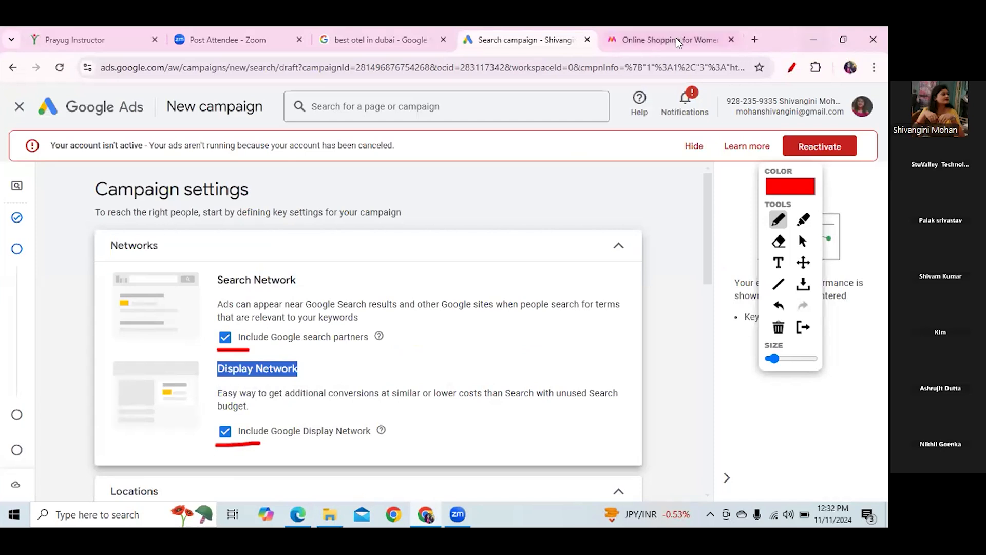
Keep Google search partners ticked and untick Include Google Display Network.
{"action": "left_click", "coordinate": [803, 241]}
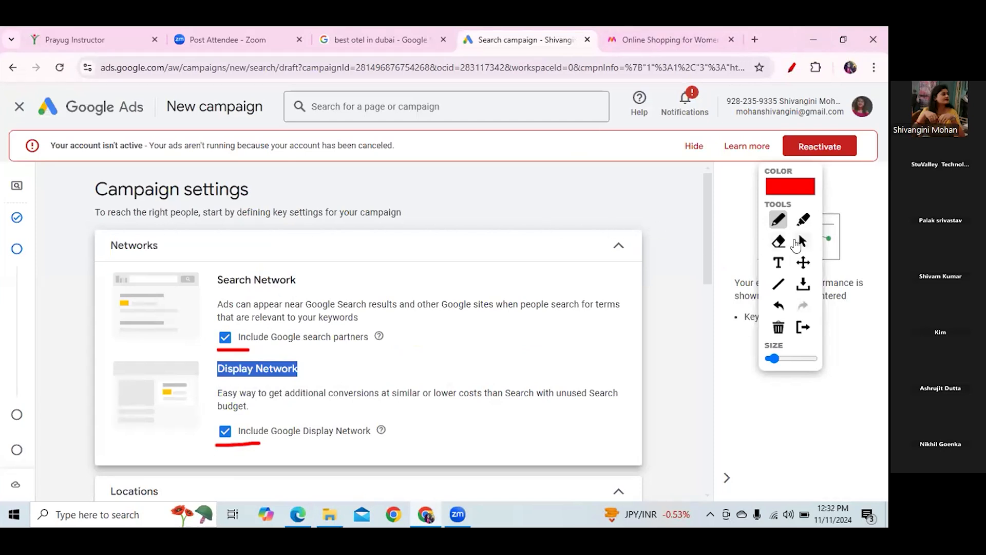
{"action": "left_click", "coordinate": [225, 337]}
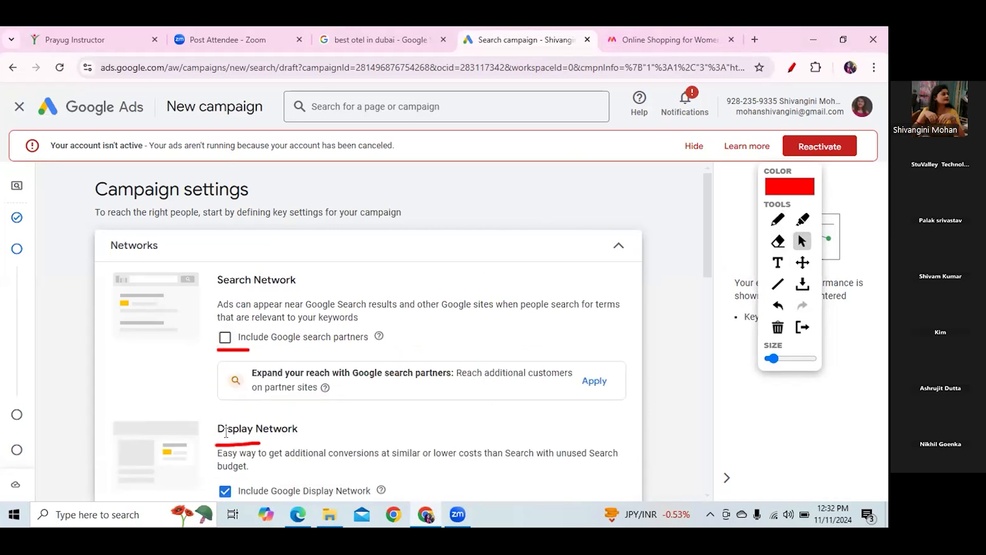
{"action": "left_click", "coordinate": [225, 337]}
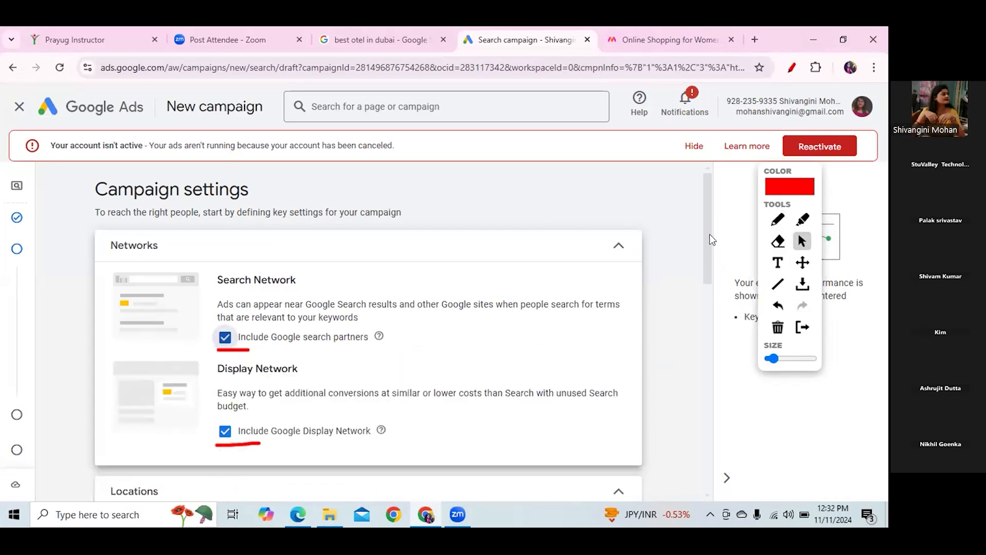
{"action": "scroll", "coordinate": [712, 239], "scroll_direction": "down", "scroll_amount": 2}
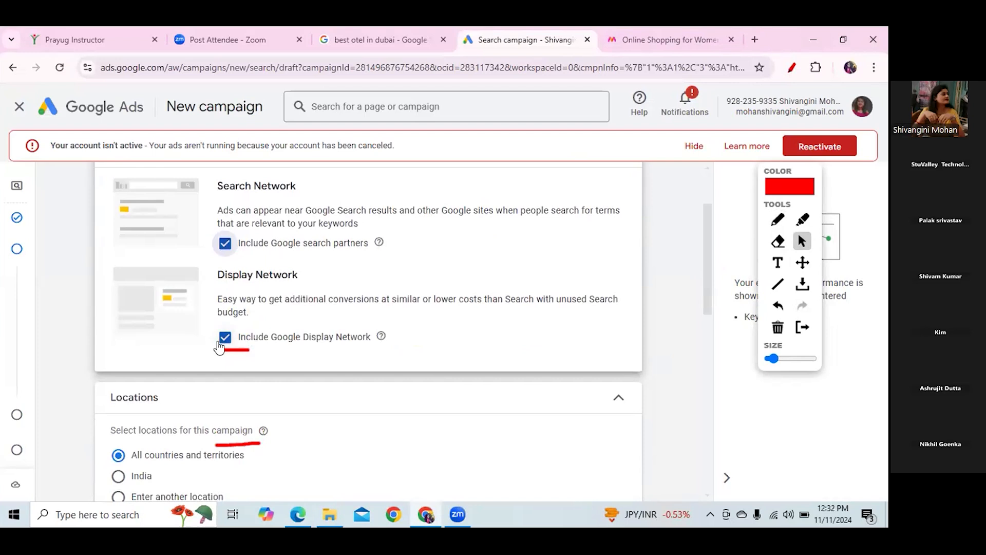
{"action": "left_click", "coordinate": [225, 339]}
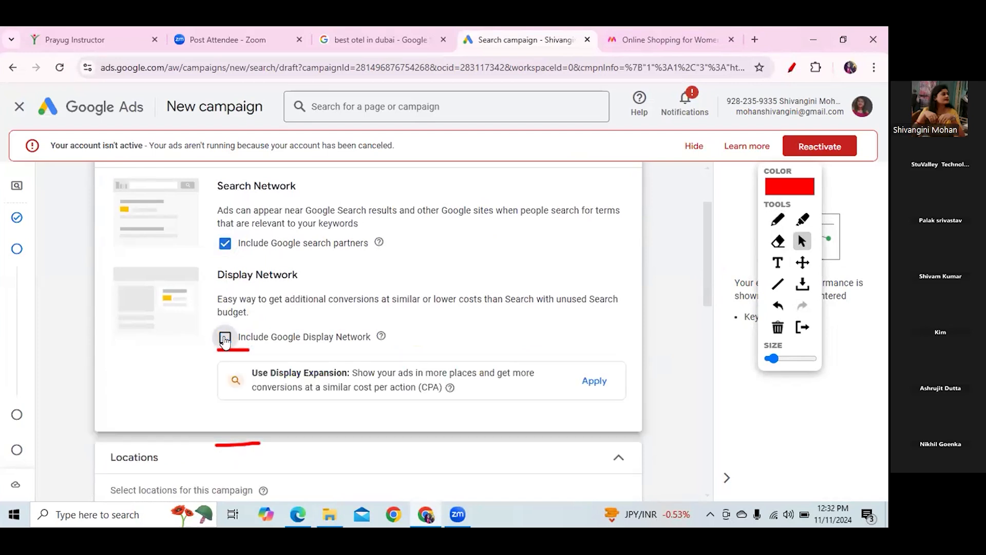
Circle the search partners option in red and check-mark the Display Network option.
{"action": "left_click", "coordinate": [778, 220]}
{"action": "mouse_move", "coordinate": [244, 230]}
{"action": "left_mouse_down"}
{"action": "mouse_move", "coordinate": [211, 256]}
{"action": "mouse_move", "coordinate": [247, 231]}
{"action": "mouse_move", "coordinate": [224, 231]}
{"action": "left_mouse_up"}
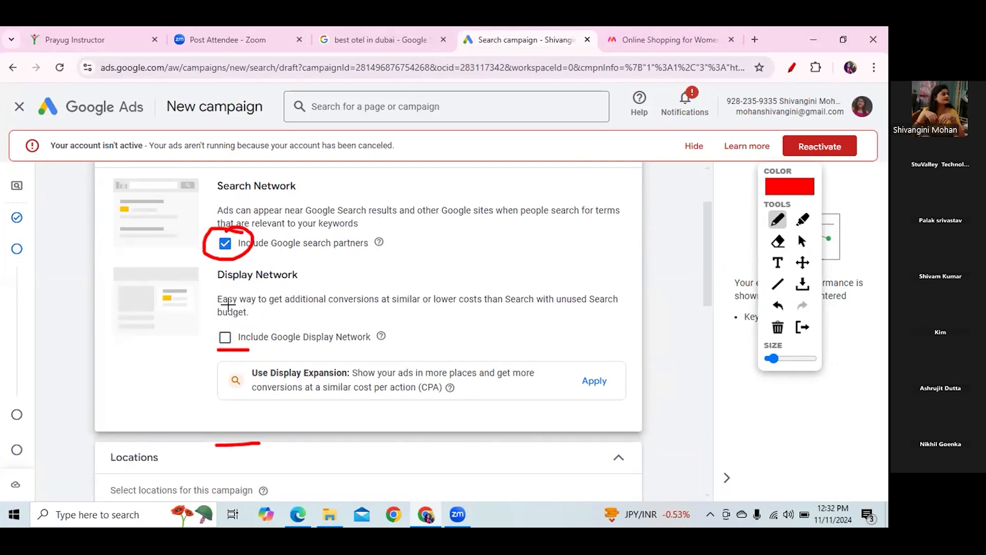
{"action": "left_click_drag", "start_coordinate": [209, 340], "coordinate": [242, 260]}
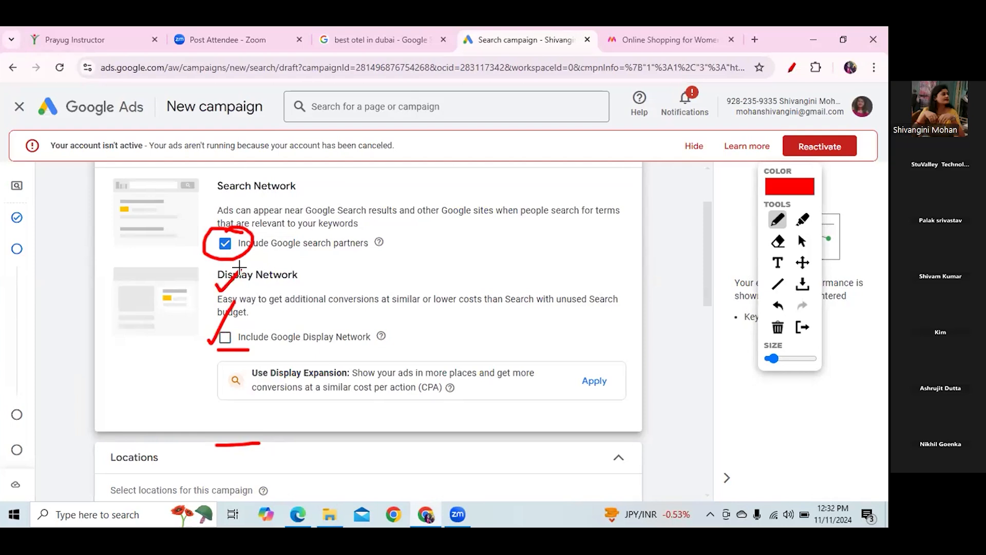
Highlight Youtube, gmail and google AdSense approved under Display Networks in the PDF, then minimize Edge.
{"action": "left_click", "coordinate": [298, 514]}
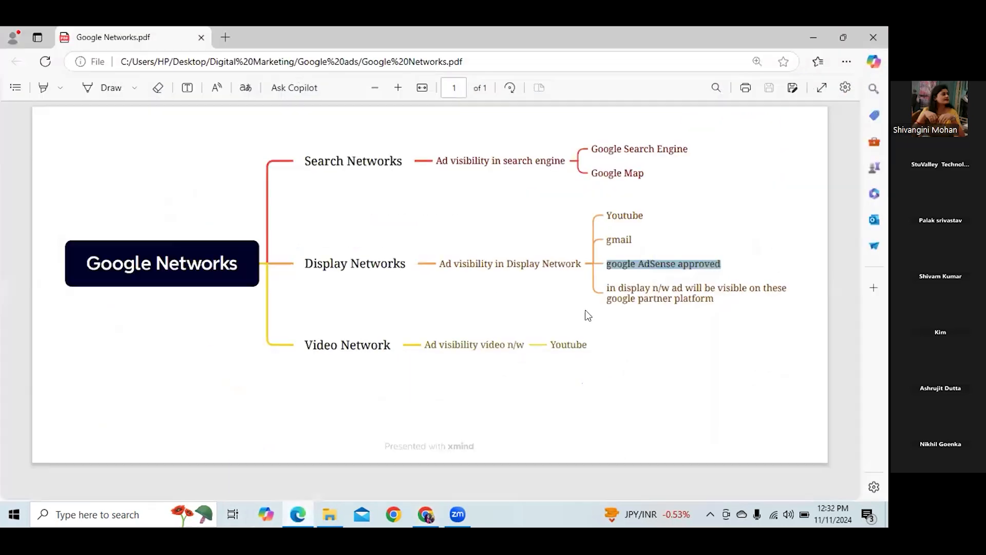
{"action": "left_click_drag", "start_coordinate": [605, 217], "coordinate": [650, 214]}
{"action": "left_click_drag", "start_coordinate": [604, 240], "coordinate": [649, 235]}
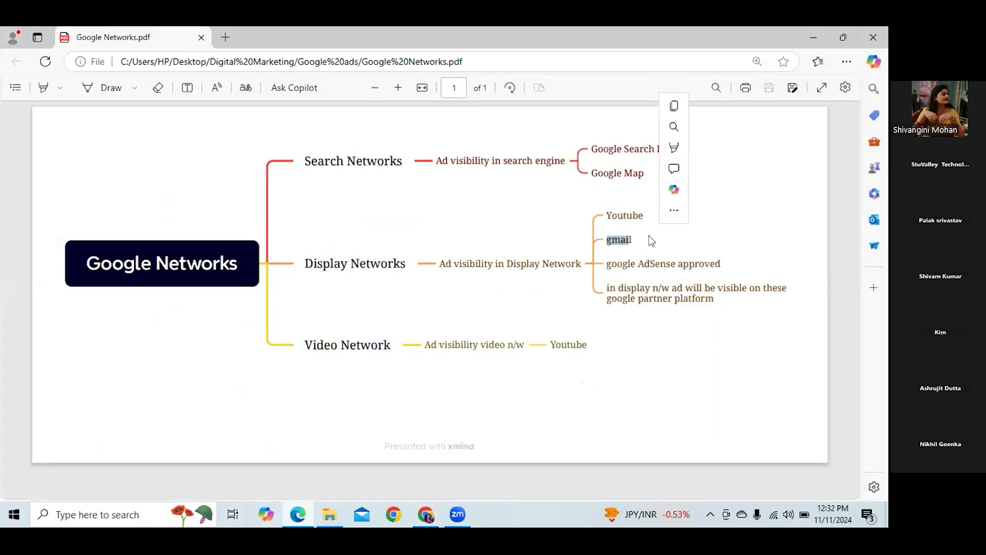
{"action": "left_click_drag", "start_coordinate": [609, 267], "coordinate": [779, 288]}
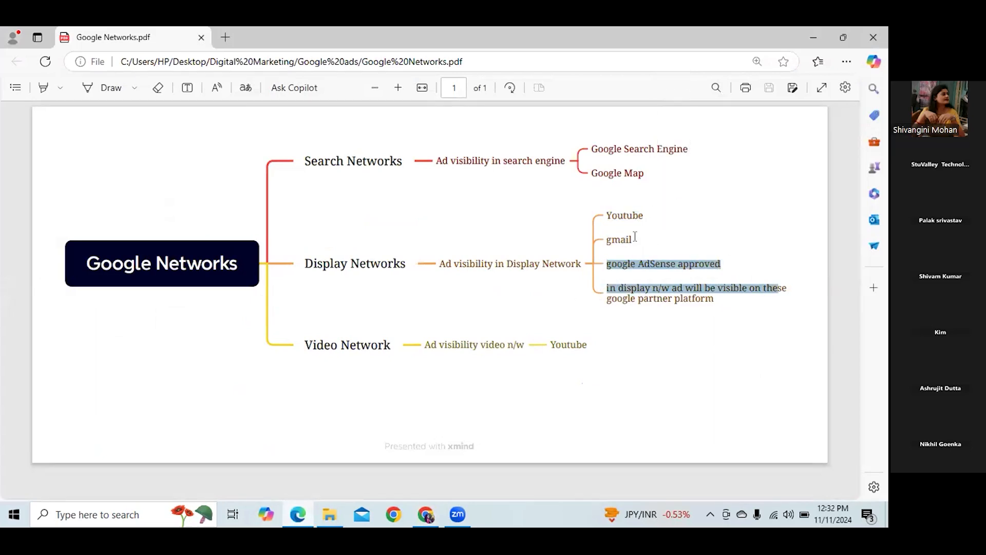
{"action": "left_click_drag", "start_coordinate": [613, 216], "coordinate": [627, 278]}
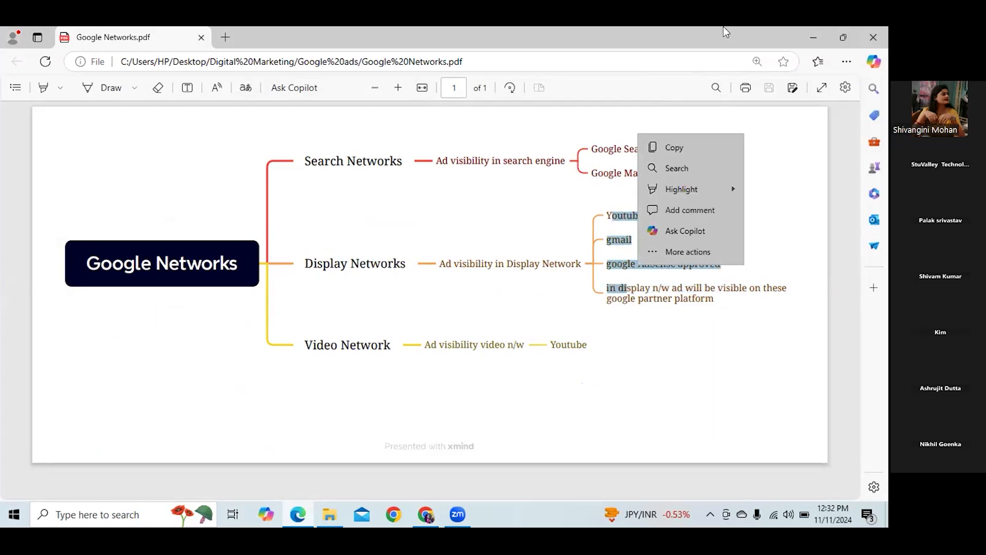
{"action": "left_click", "coordinate": [813, 32]}
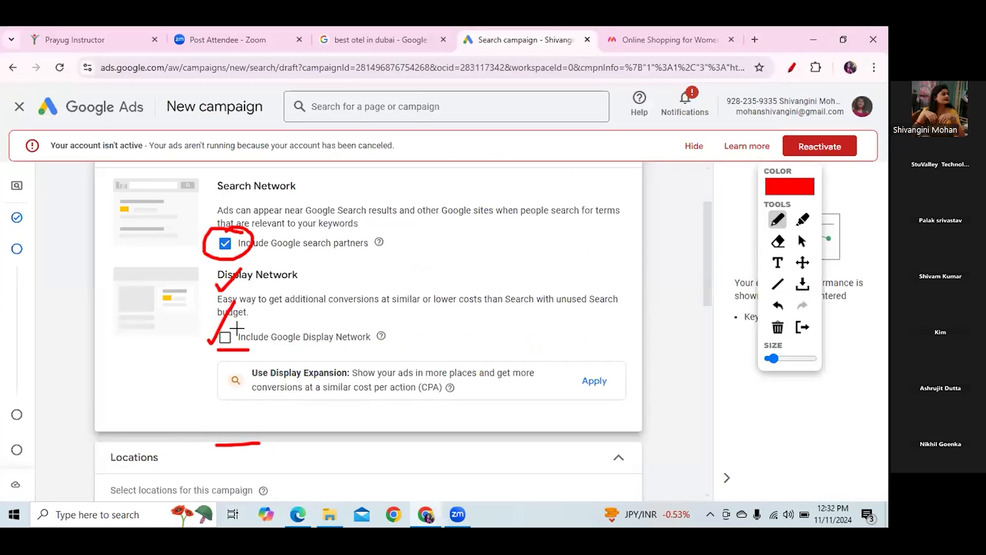
{"action": "mouse_move", "coordinate": [364, 327]}
{"action": "left_mouse_down"}
{"action": "mouse_move", "coordinate": [364, 266]}
{"action": "mouse_move", "coordinate": [357, 286]}
{"action": "mouse_move", "coordinate": [374, 276]}
{"action": "left_mouse_up"}
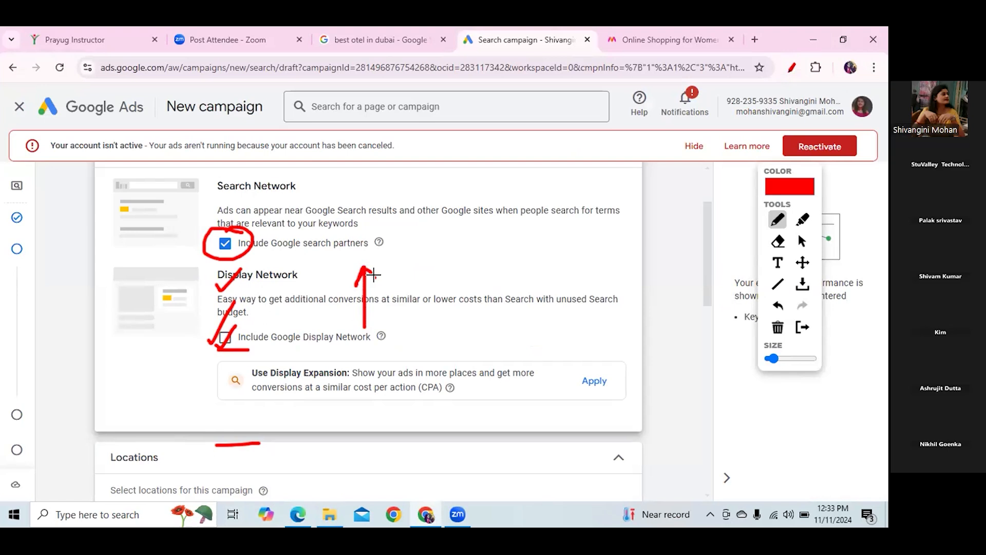
{"action": "left_click", "coordinate": [778, 329]}
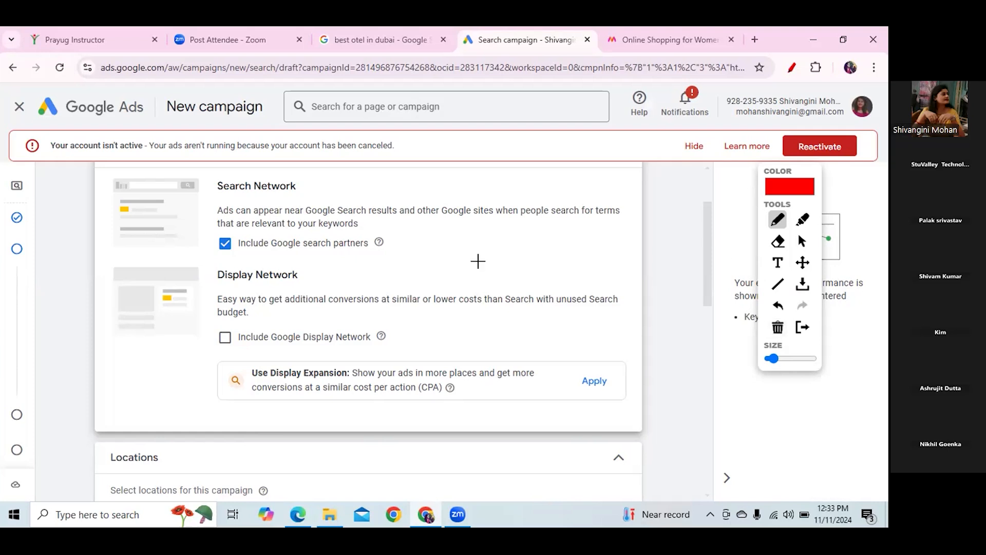
{"action": "mouse_move", "coordinate": [191, 337]}
{"action": "left_mouse_down"}
{"action": "mouse_move", "coordinate": [206, 350]}
{"action": "mouse_move", "coordinate": [226, 311]}
{"action": "left_mouse_up"}
{"action": "left_click_drag", "start_coordinate": [205, 250], "coordinate": [230, 225]}
{"action": "left_click", "coordinate": [210, 240]}
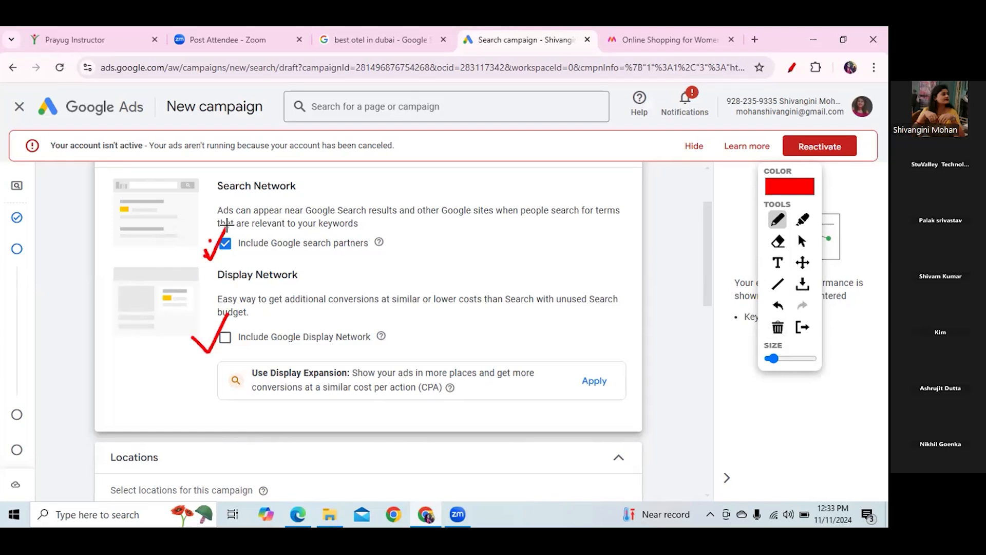
{"action": "left_click_drag", "start_coordinate": [224, 190], "coordinate": [287, 191]}
{"action": "left_click_drag", "start_coordinate": [221, 290], "coordinate": [287, 288]}
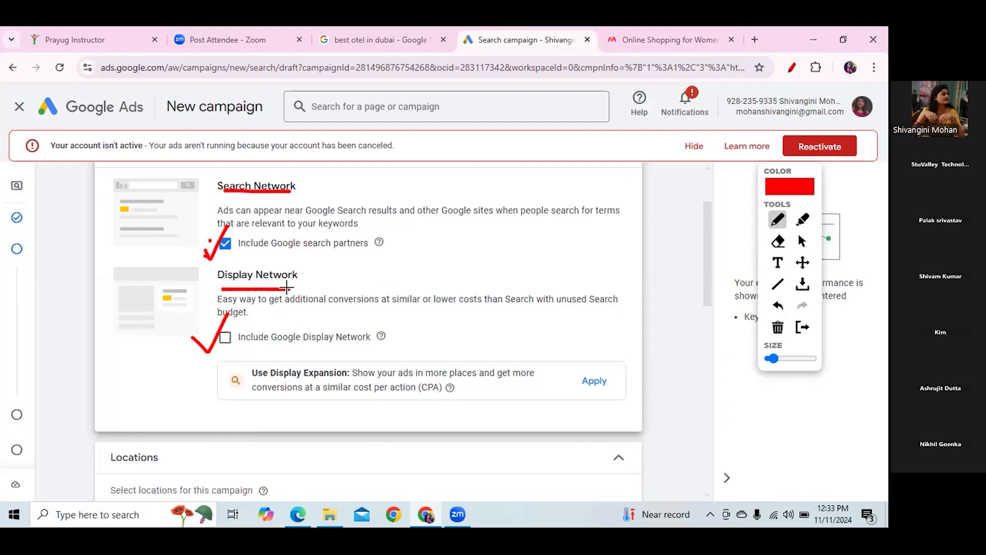
{"action": "mouse_move", "coordinate": [327, 254]}
{"action": "left_mouse_down"}
{"action": "mouse_move", "coordinate": [337, 269]}
{"action": "mouse_move", "coordinate": [433, 233]}
{"action": "mouse_move", "coordinate": [422, 262]}
{"action": "mouse_move", "coordinate": [467, 177]}
{"action": "mouse_move", "coordinate": [456, 216]}
{"action": "mouse_move", "coordinate": [489, 216]}
{"action": "left_mouse_up"}
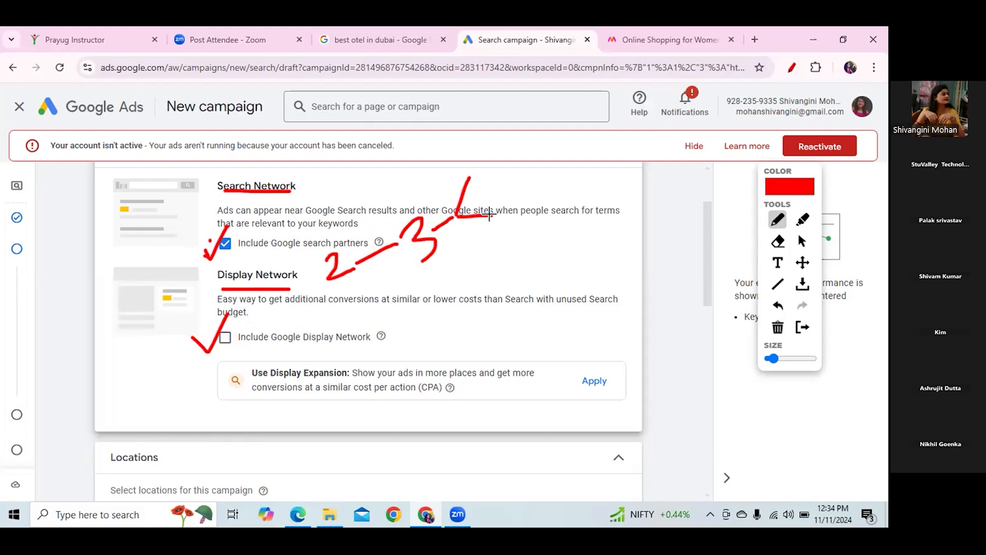
{"action": "mouse_move", "coordinate": [265, 201]}
{"action": "left_mouse_down"}
{"action": "mouse_move", "coordinate": [304, 191]}
{"action": "mouse_move", "coordinate": [166, 177]}
{"action": "mouse_move", "coordinate": [303, 196]}
{"action": "mouse_move", "coordinate": [244, 246]}
{"action": "mouse_move", "coordinate": [231, 221]}
{"action": "mouse_move", "coordinate": [200, 245]}
{"action": "mouse_move", "coordinate": [249, 252]}
{"action": "mouse_move", "coordinate": [239, 230]}
{"action": "left_mouse_up"}
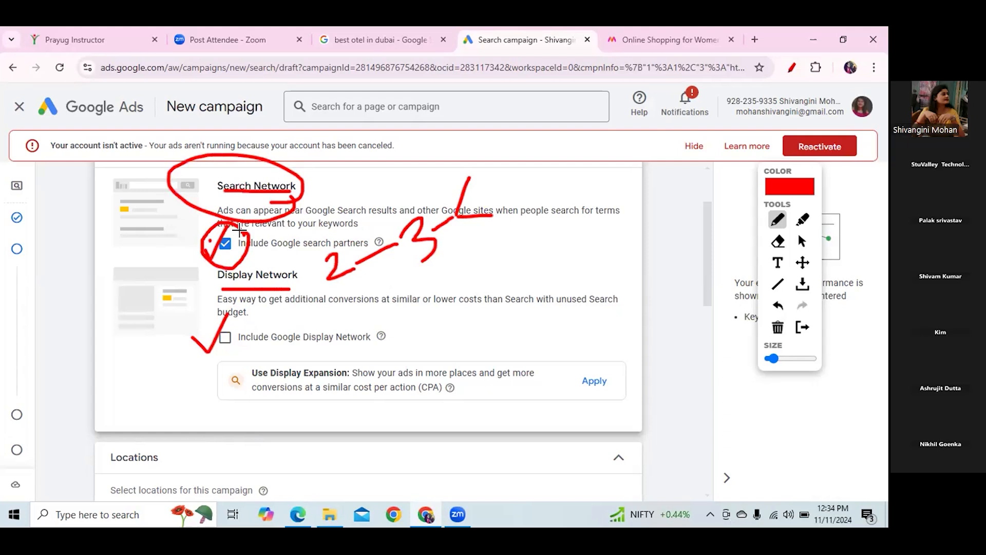
{"action": "left_click_drag", "start_coordinate": [192, 323], "coordinate": [243, 356]}
{"action": "left_click", "coordinate": [779, 328]}
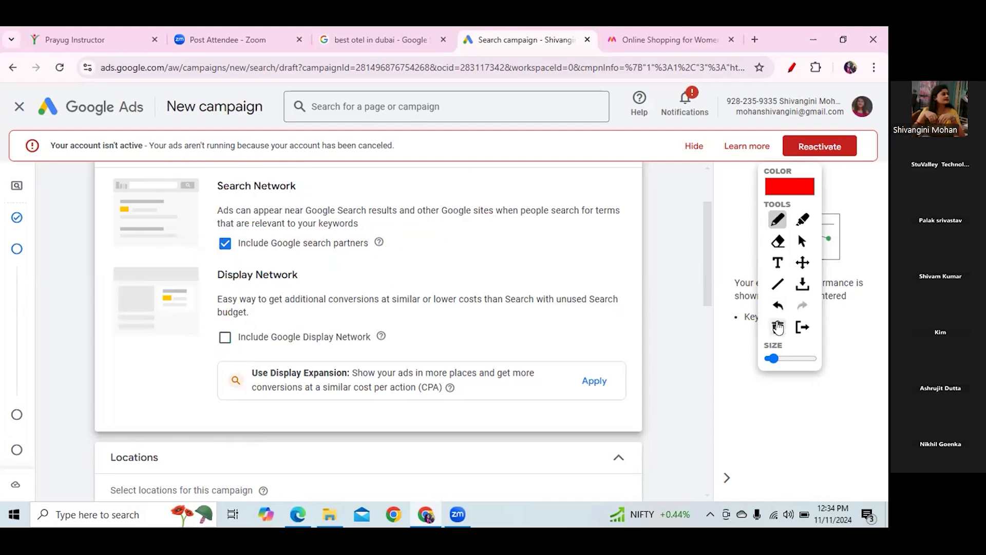
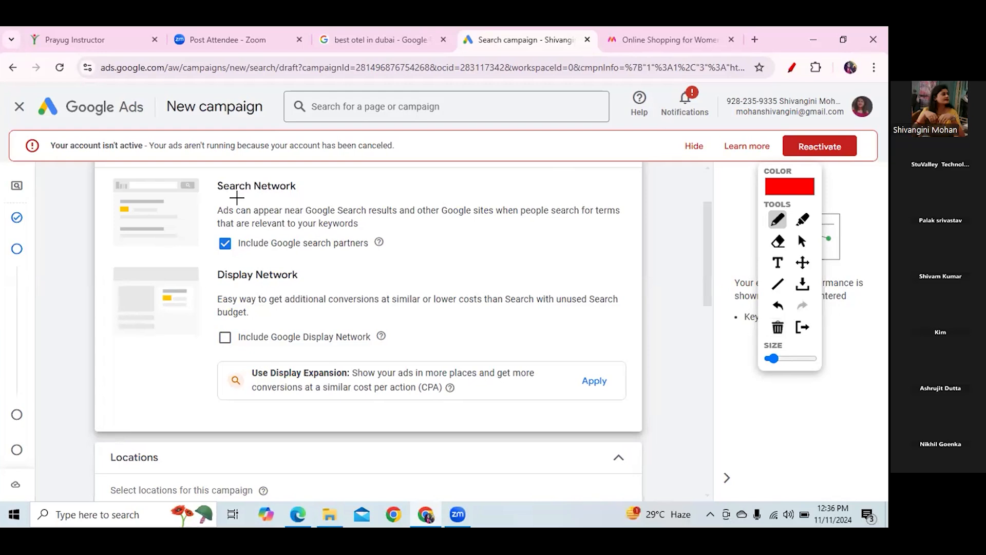
Tick Search Network and cross out Display Network in red, then wipe the marks.
{"action": "left_click_drag", "start_coordinate": [208, 195], "coordinate": [237, 171]}
{"action": "mouse_move", "coordinate": [194, 328]}
{"action": "left_mouse_down"}
{"action": "mouse_move", "coordinate": [225, 352]}
{"action": "mouse_move", "coordinate": [201, 371]}
{"action": "left_mouse_up"}
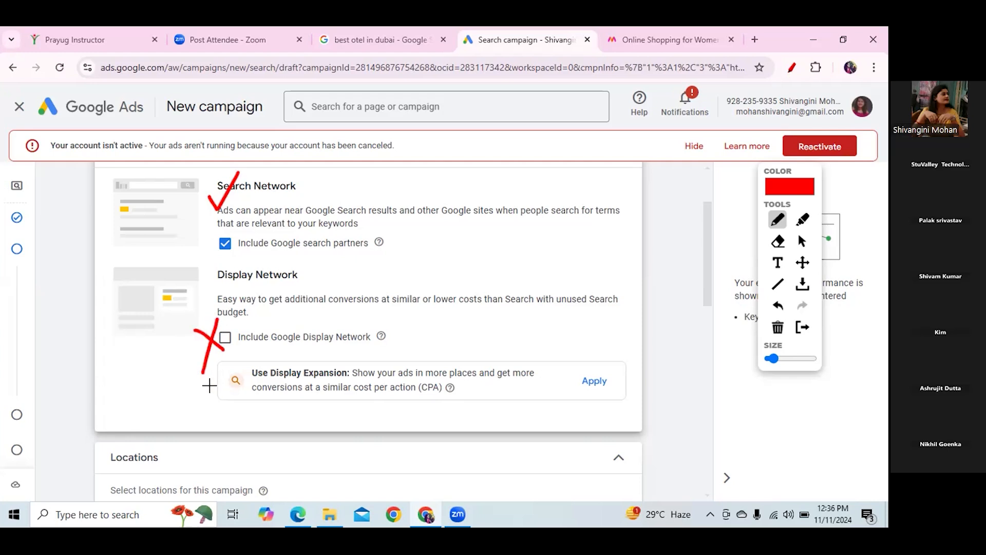
{"action": "mouse_move", "coordinate": [209, 386]}
{"action": "left_mouse_down"}
{"action": "mouse_move", "coordinate": [199, 343]}
{"action": "mouse_move", "coordinate": [210, 378]}
{"action": "left_mouse_up"}
{"action": "left_click", "coordinate": [778, 328]}
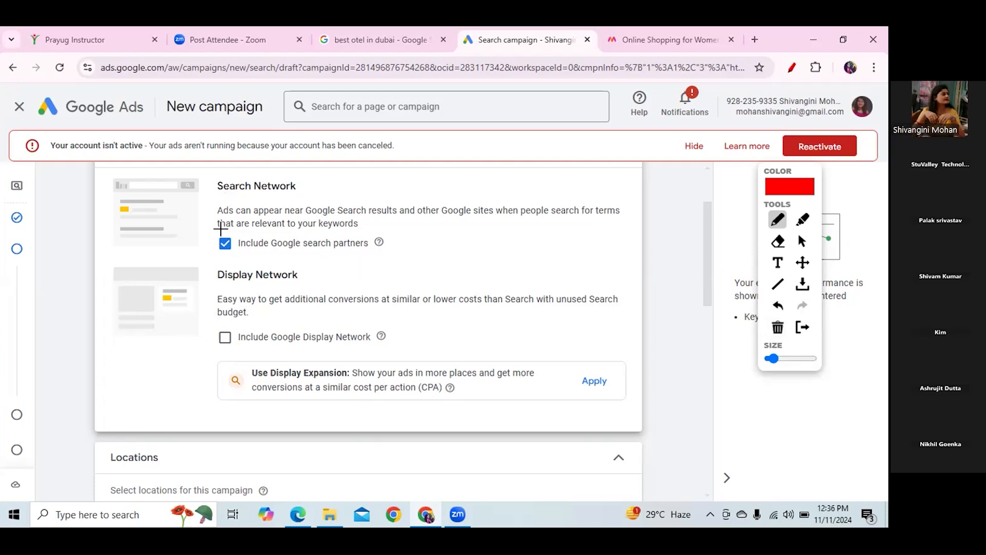
Mark the search preview, heading and search partners in red, then untick Google search partners.
{"action": "left_click", "coordinate": [151, 227]}
{"action": "mouse_move", "coordinate": [202, 251]}
{"action": "left_mouse_down"}
{"action": "mouse_move", "coordinate": [208, 263]}
{"action": "mouse_move", "coordinate": [231, 225]}
{"action": "left_mouse_up"}
{"action": "mouse_move", "coordinate": [120, 225]}
{"action": "left_mouse_down"}
{"action": "mouse_move", "coordinate": [136, 241]}
{"action": "mouse_move", "coordinate": [106, 261]}
{"action": "left_mouse_up"}
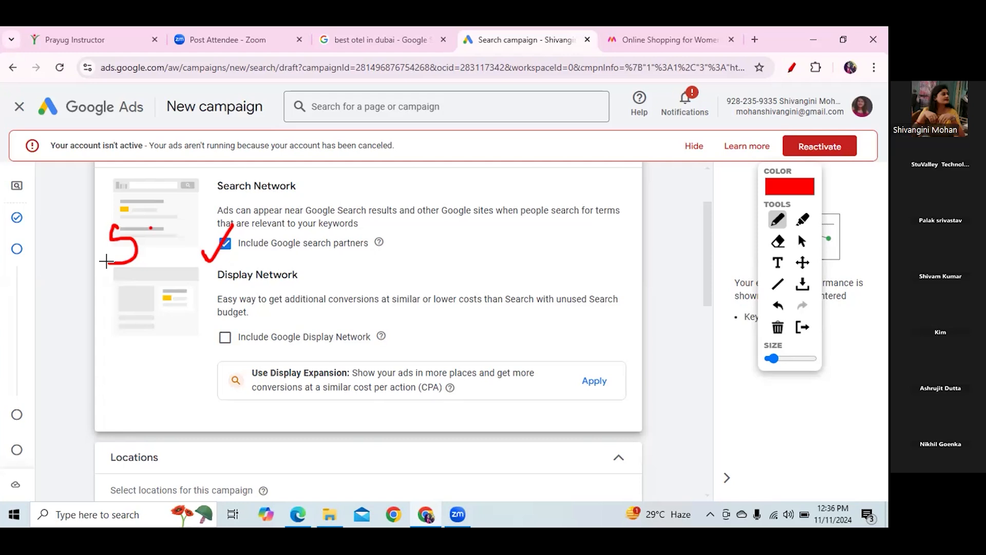
{"action": "left_click_drag", "start_coordinate": [170, 123], "coordinate": [272, 124]}
{"action": "left_click_drag", "start_coordinate": [91, 184], "coordinate": [136, 138]}
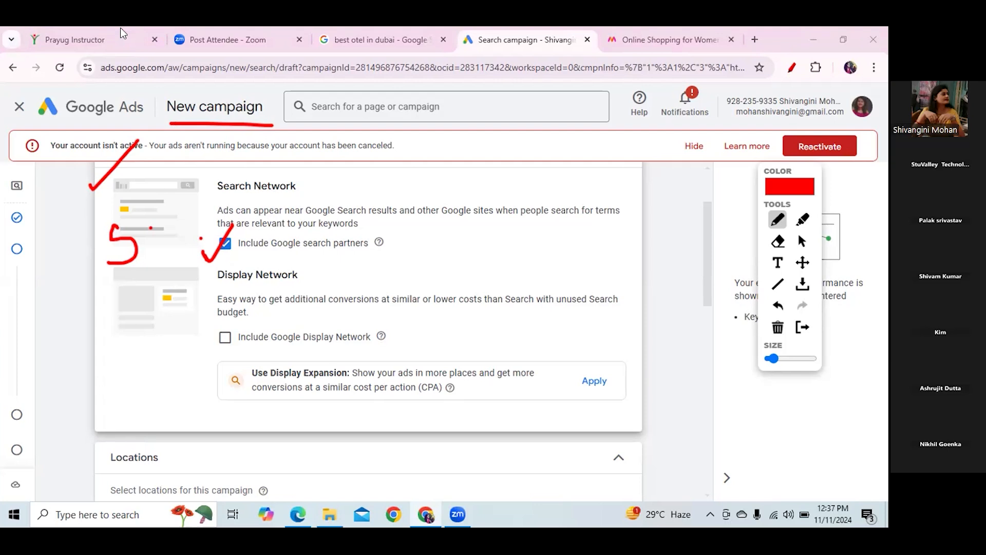
{"action": "left_click_drag", "start_coordinate": [230, 229], "coordinate": [233, 225]}
{"action": "mouse_move", "coordinate": [117, 230]}
{"action": "left_mouse_down"}
{"action": "mouse_move", "coordinate": [137, 245]}
{"action": "mouse_move", "coordinate": [176, 155]}
{"action": "left_mouse_up"}
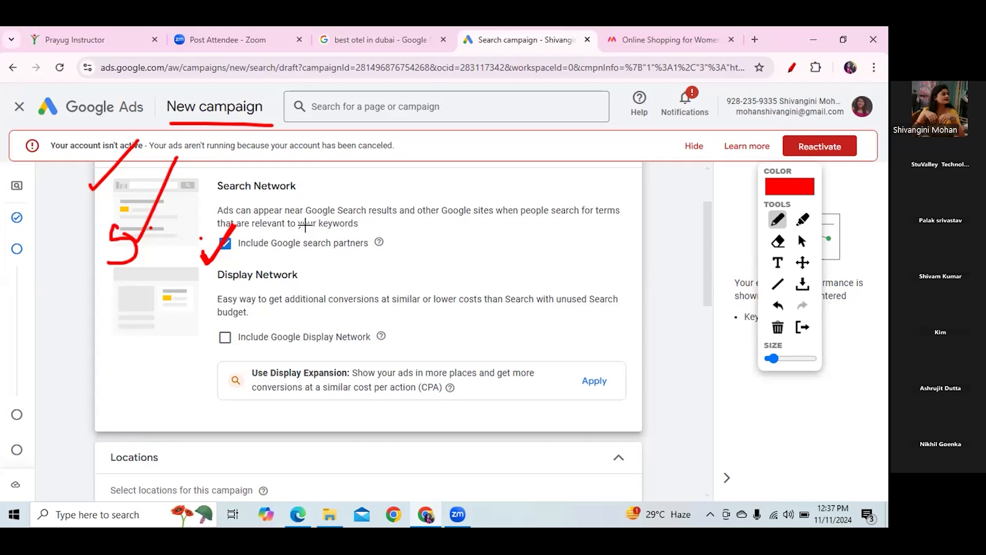
{"action": "left_click_drag", "start_coordinate": [240, 258], "coordinate": [284, 191]}
{"action": "left_click", "coordinate": [802, 243]}
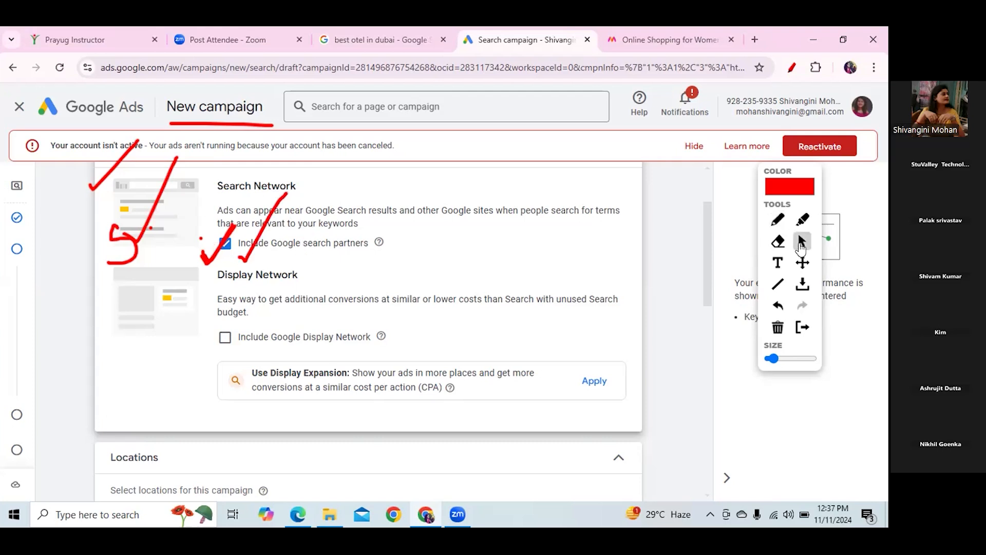
{"action": "left_click", "coordinate": [225, 243]}
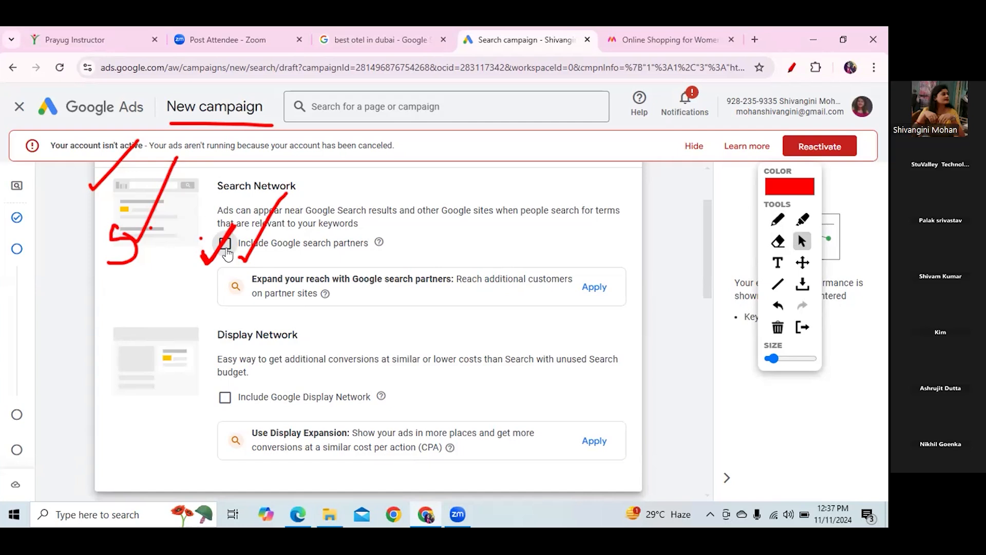
{"action": "left_click", "coordinate": [225, 244]}
{"action": "left_click", "coordinate": [225, 243]}
{"action": "left_click", "coordinate": [778, 328]}
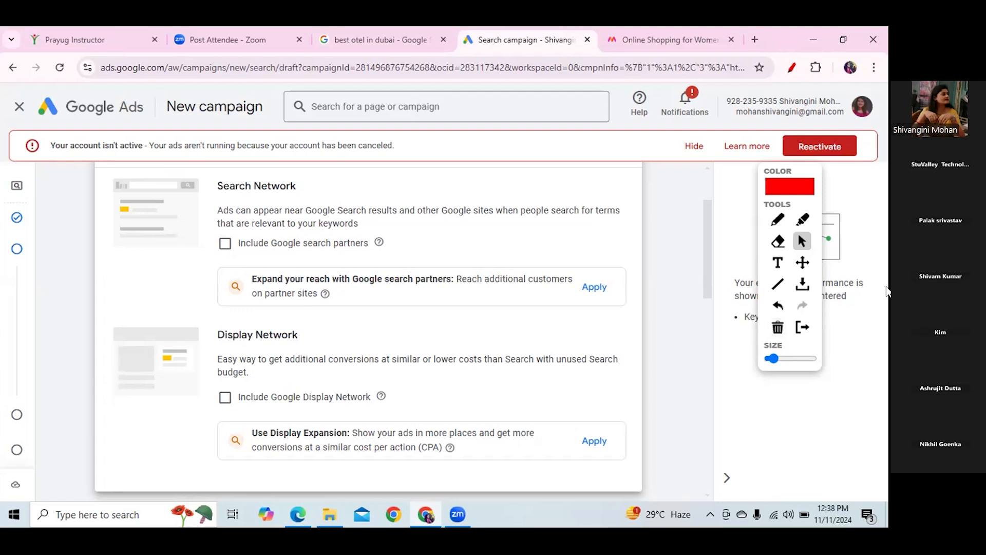
In Locations, search 'mumbai' and add Mumbai, Maharashtra, India city as the target.
{"action": "left_click_drag", "start_coordinate": [708, 243], "coordinate": [708, 330]}
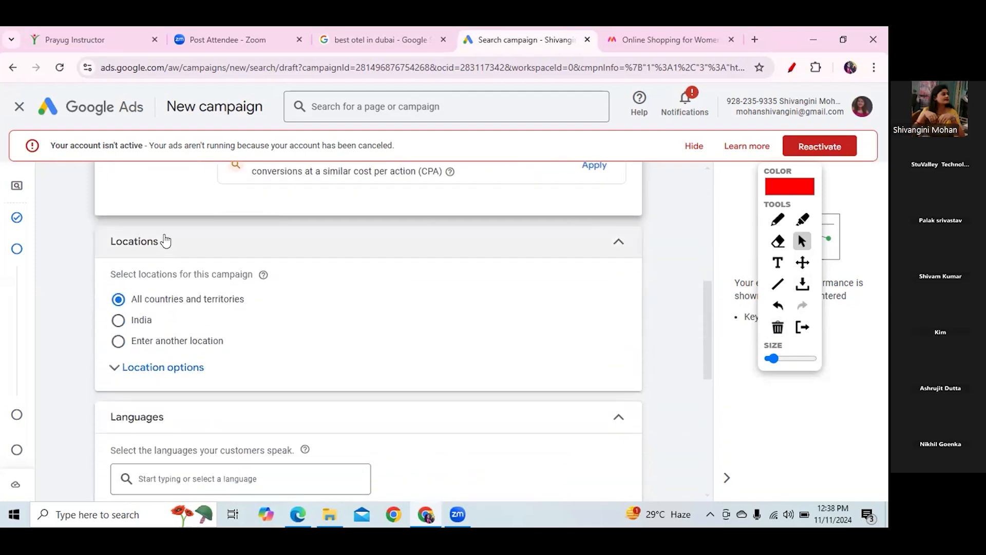
{"action": "left_click_drag", "start_coordinate": [165, 241], "coordinate": [122, 240]}
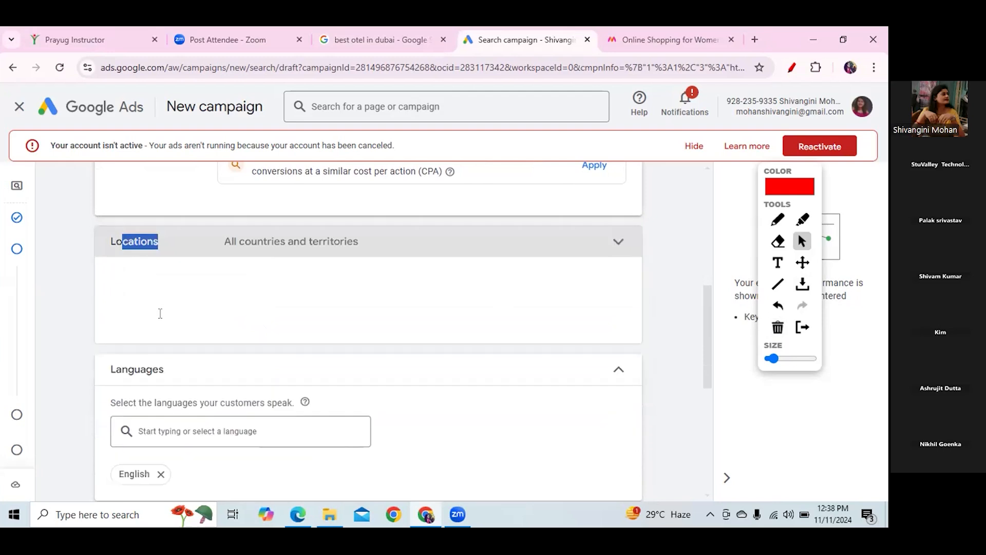
{"action": "left_click", "coordinate": [616, 251]}
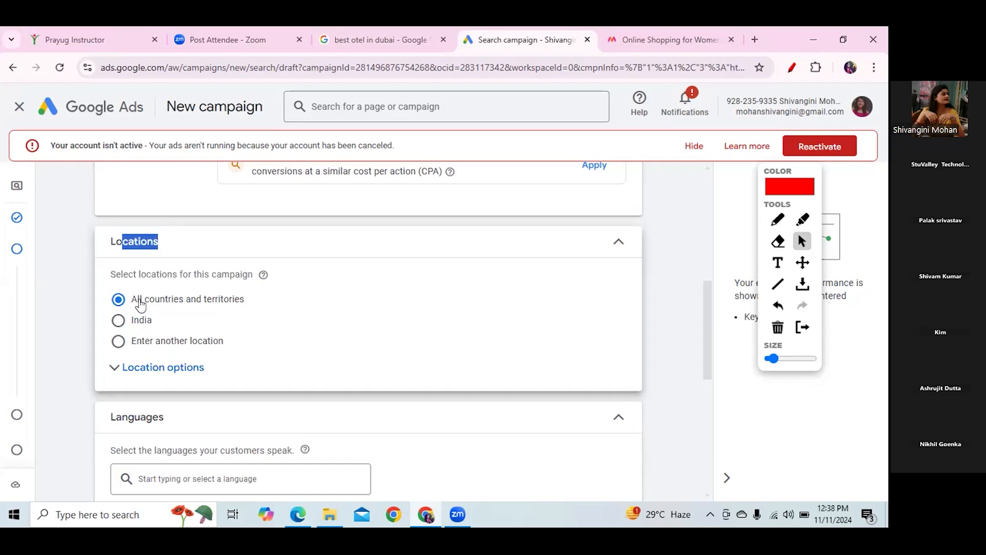
{"action": "left_click", "coordinate": [117, 321]}
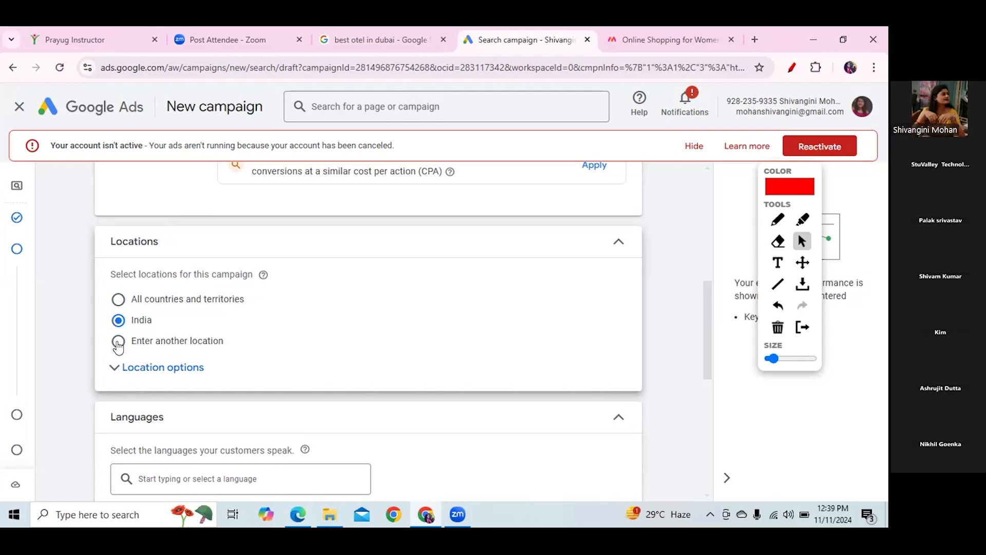
{"action": "left_click", "coordinate": [118, 342]}
{"action": "left_click", "coordinate": [153, 375]}
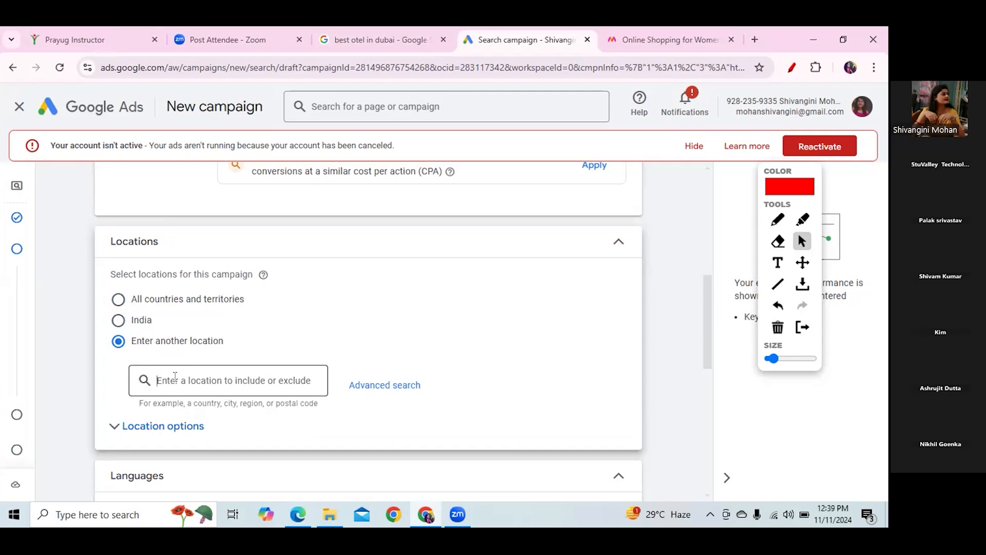
{"action": "type", "text": "mumbai"}
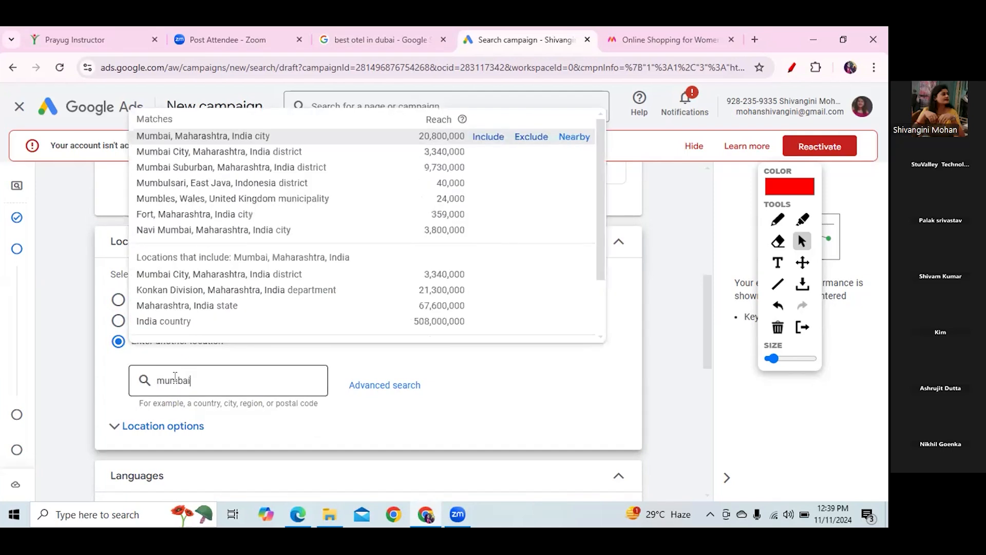
{"action": "left_click", "coordinate": [346, 133]}
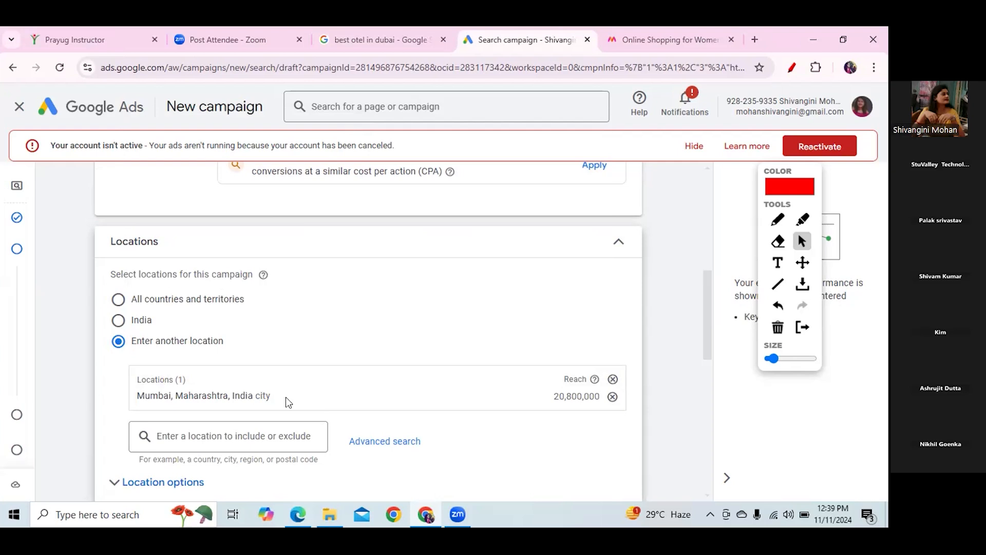
Tick the three location options in red, then select India as the location target.
{"action": "left_click", "coordinate": [778, 220]}
{"action": "left_click_drag", "start_coordinate": [248, 297], "coordinate": [282, 266]}
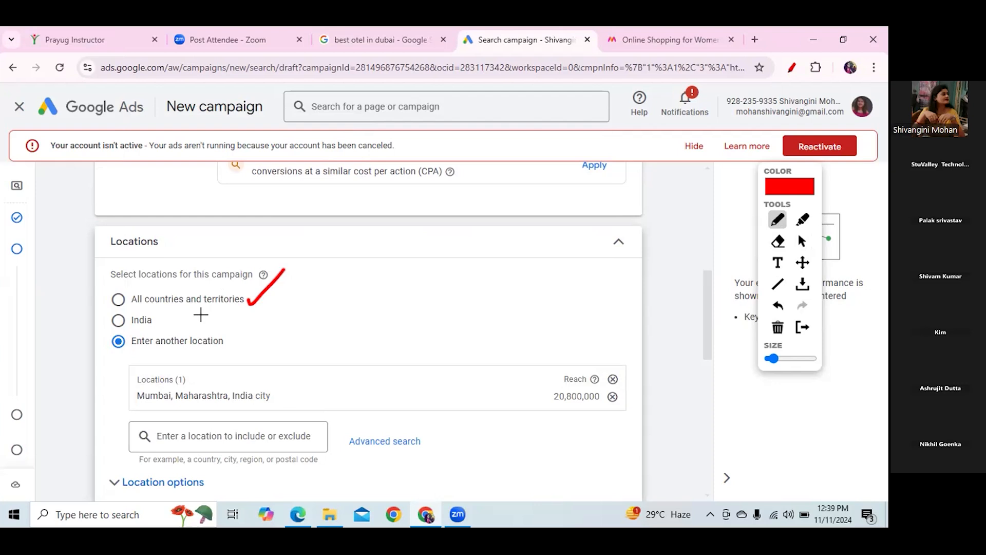
{"action": "mouse_move", "coordinate": [160, 318]}
{"action": "left_mouse_down"}
{"action": "mouse_move", "coordinate": [169, 324]}
{"action": "mouse_move", "coordinate": [181, 307]}
{"action": "left_mouse_up"}
{"action": "left_click_drag", "start_coordinate": [227, 338], "coordinate": [283, 277]}
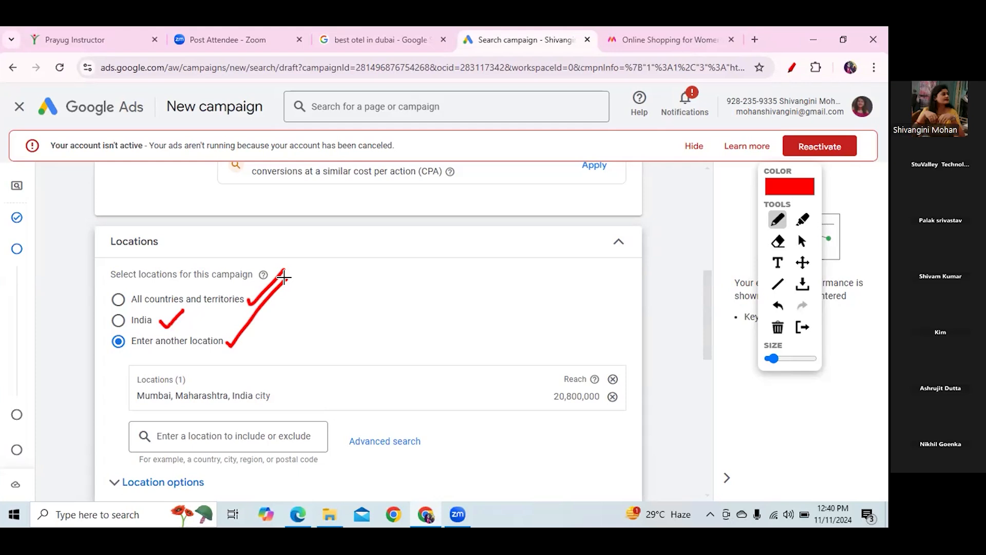
{"action": "left_click", "coordinate": [803, 240]}
{"action": "left_click", "coordinate": [119, 321]}
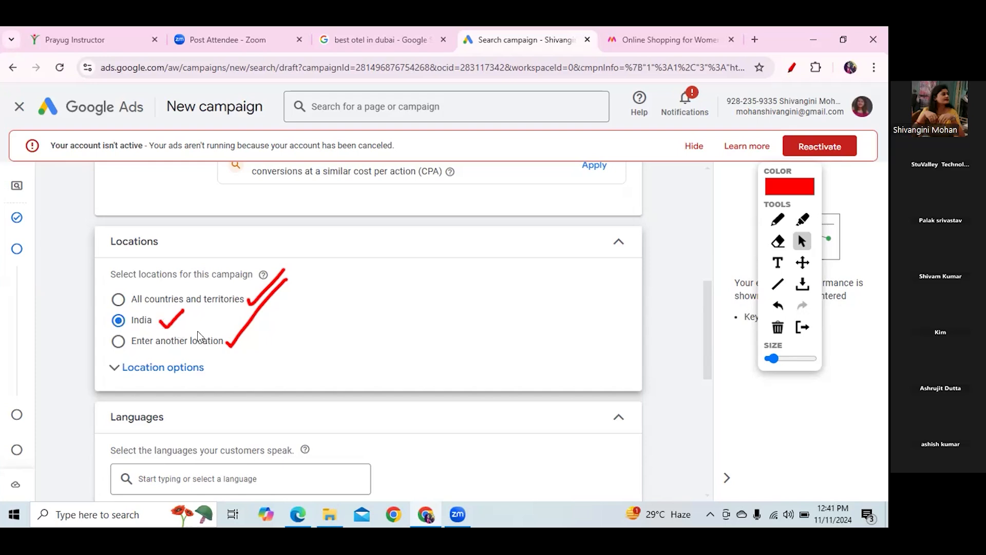
{"action": "left_click", "coordinate": [778, 327]}
{"action": "left_click_drag", "start_coordinate": [708, 319], "coordinate": [711, 378]}
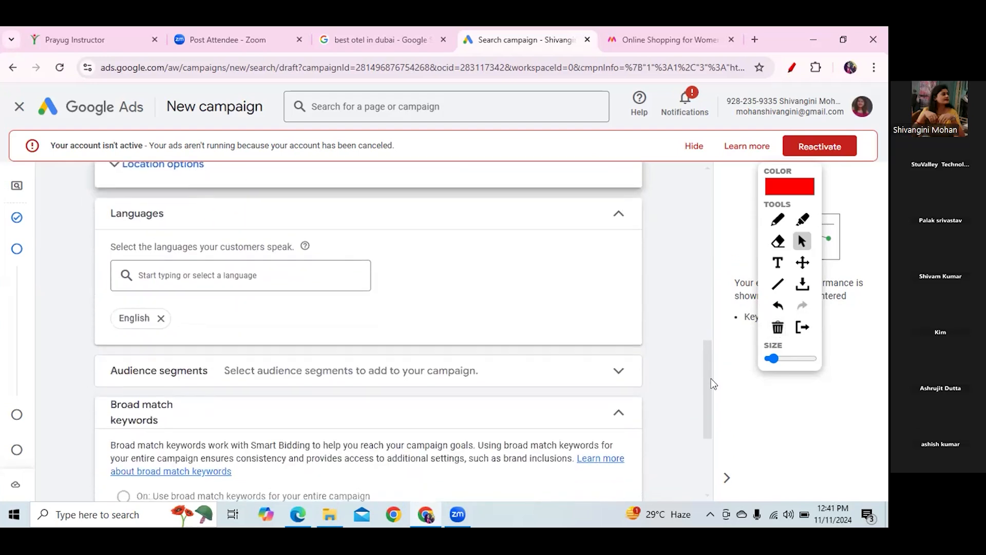
{"action": "left_click", "coordinate": [230, 271]}
{"action": "scroll", "coordinate": [231, 269], "scroll_direction": "down", "scroll_amount": 3}
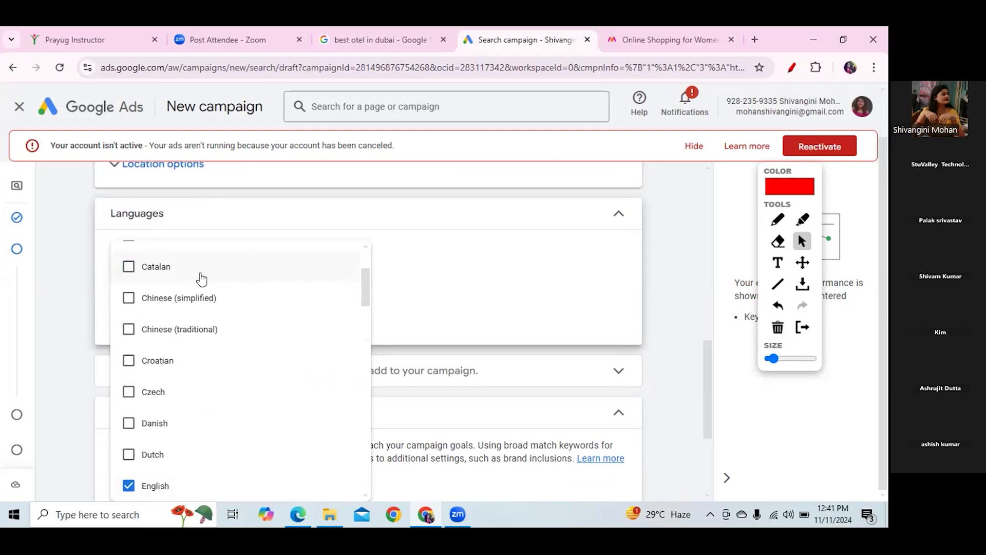
{"action": "left_click", "coordinate": [73, 280]}
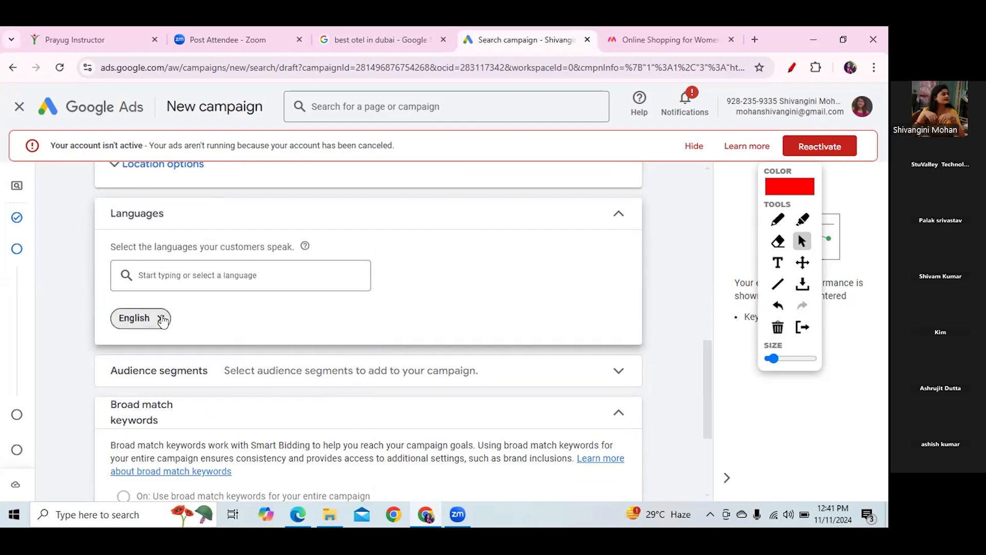
{"action": "scroll", "coordinate": [161, 315], "scroll_direction": "up", "scroll_amount": 10}
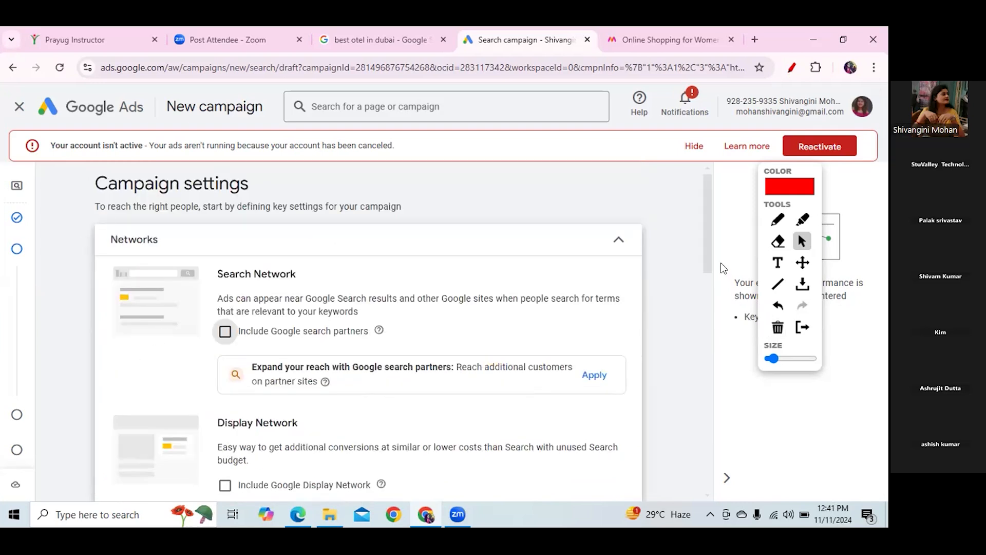
{"action": "left_click_drag", "start_coordinate": [708, 250], "coordinate": [718, 431]}
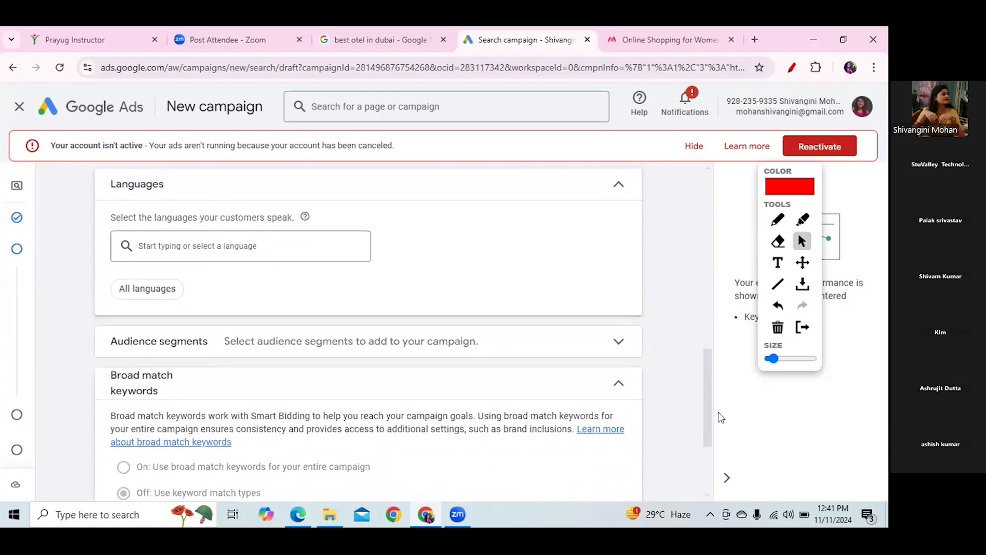
{"action": "left_click", "coordinate": [778, 219]}
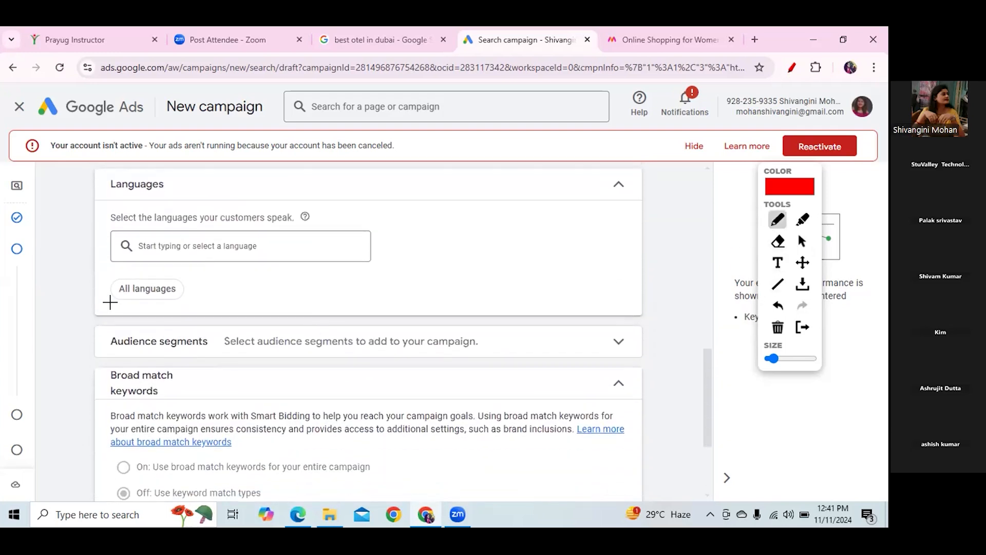
{"action": "mouse_move", "coordinate": [113, 303]}
{"action": "left_mouse_down"}
{"action": "mouse_move", "coordinate": [154, 311]}
{"action": "mouse_move", "coordinate": [195, 272]}
{"action": "mouse_move", "coordinate": [134, 259]}
{"action": "mouse_move", "coordinate": [102, 283]}
{"action": "mouse_move", "coordinate": [109, 304]}
{"action": "left_mouse_up"}
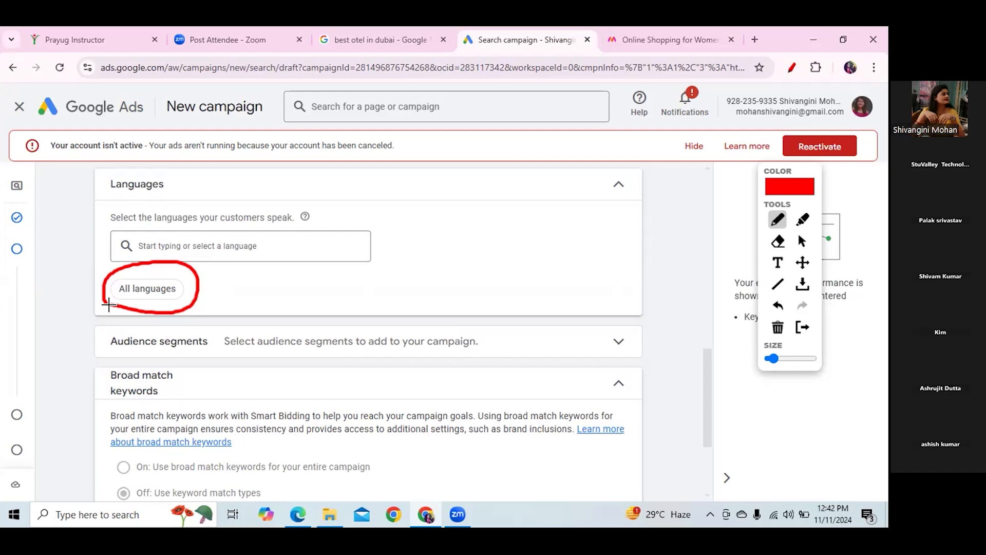
{"action": "left_click_drag", "start_coordinate": [89, 294], "coordinate": [131, 238]}
Open a new Chrome tab on the Google start page and dismiss the search suggestions.
{"action": "left_click", "coordinate": [753, 34]}
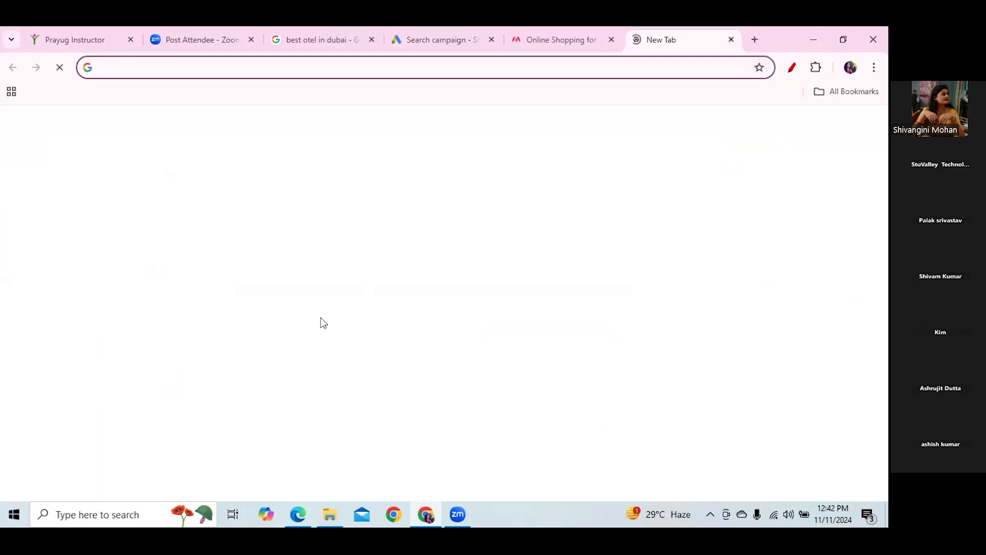
{"action": "left_click", "coordinate": [319, 293]}
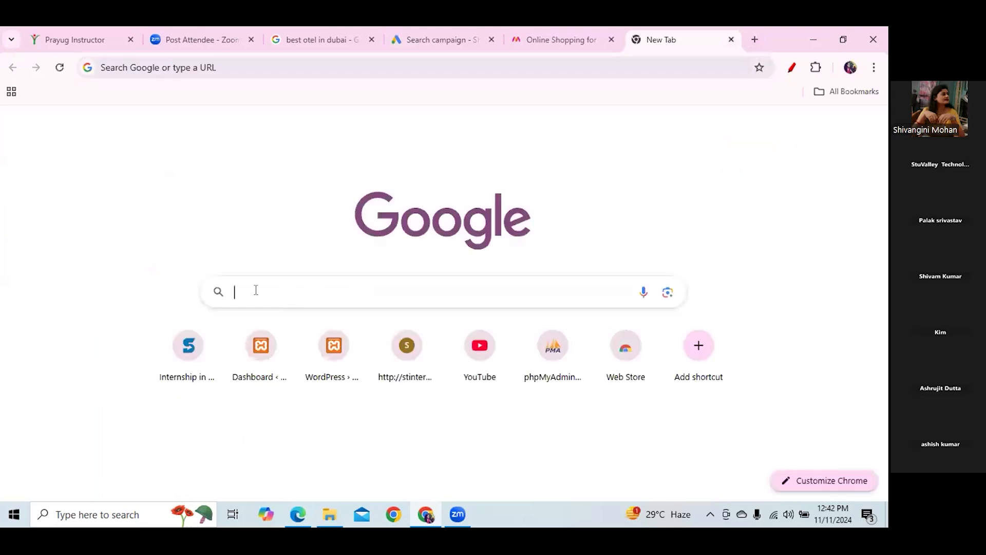
{"action": "left_click", "coordinate": [297, 184]}
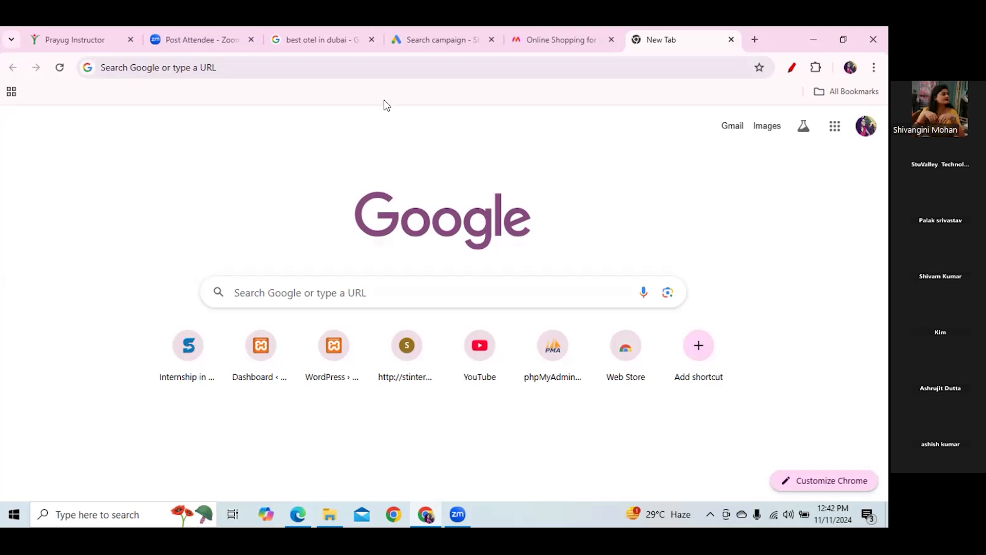
Back on the campaign tab, search 'engl' and pick English as the only language.
{"action": "left_click", "coordinate": [445, 35]}
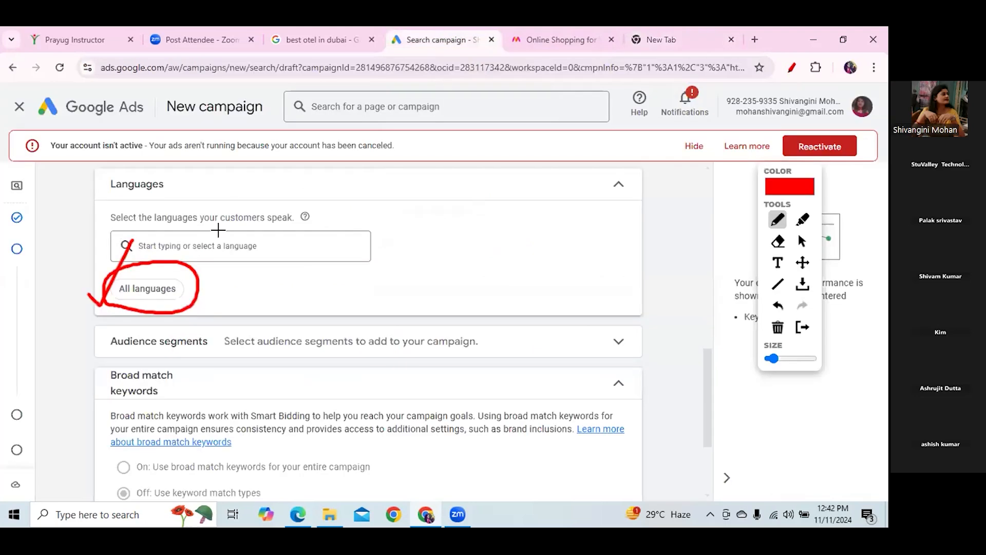
{"action": "left_click", "coordinate": [802, 241]}
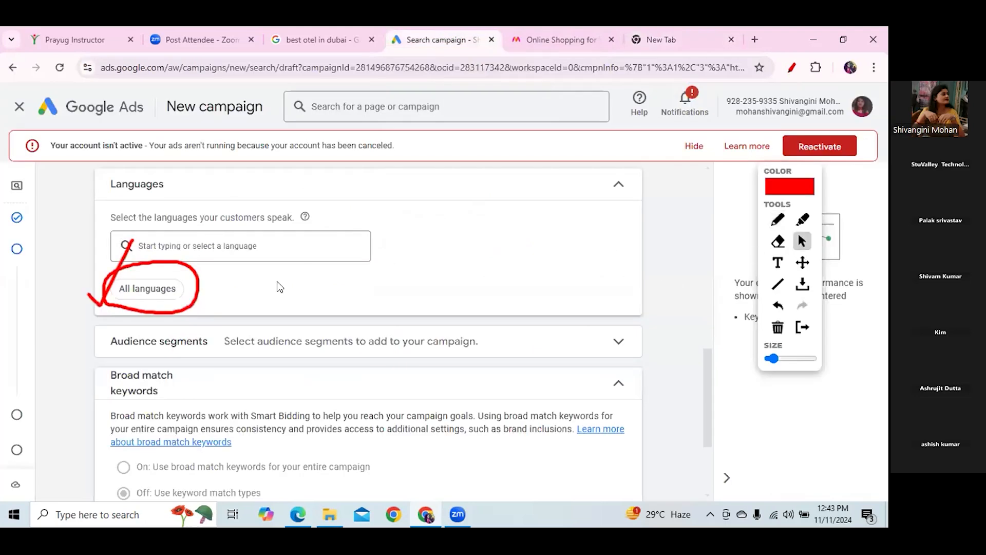
{"action": "left_click", "coordinate": [227, 244]}
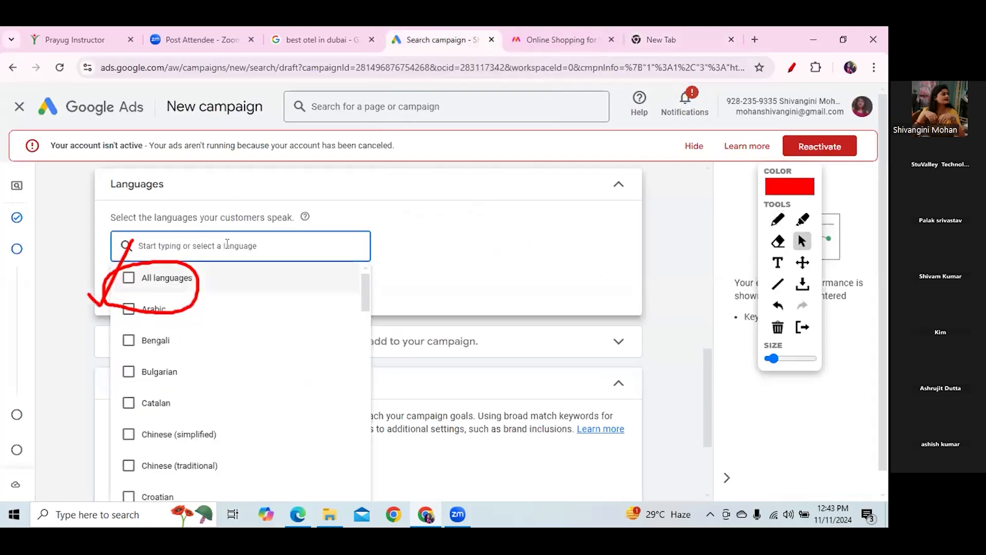
{"action": "type", "text": "engli"}
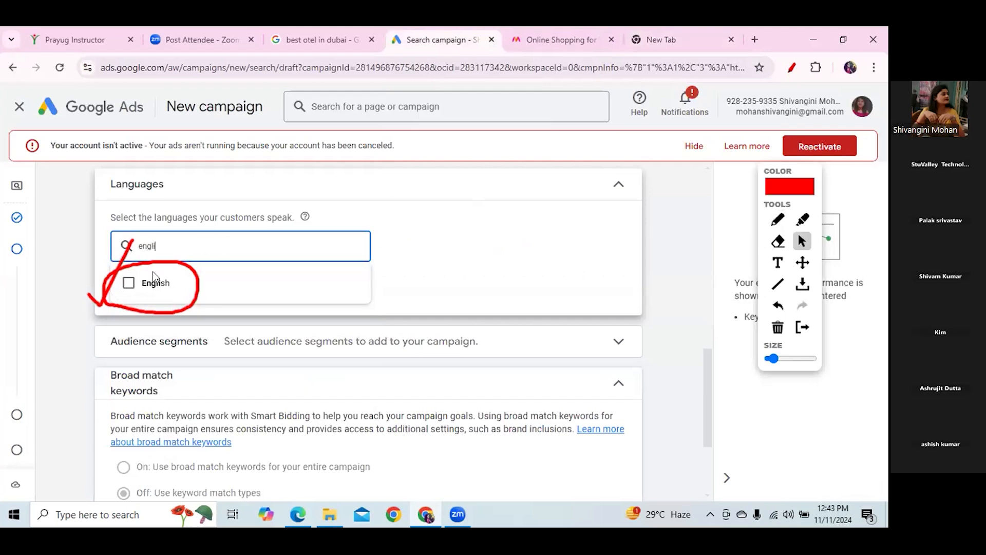
{"action": "left_click", "coordinate": [131, 282]}
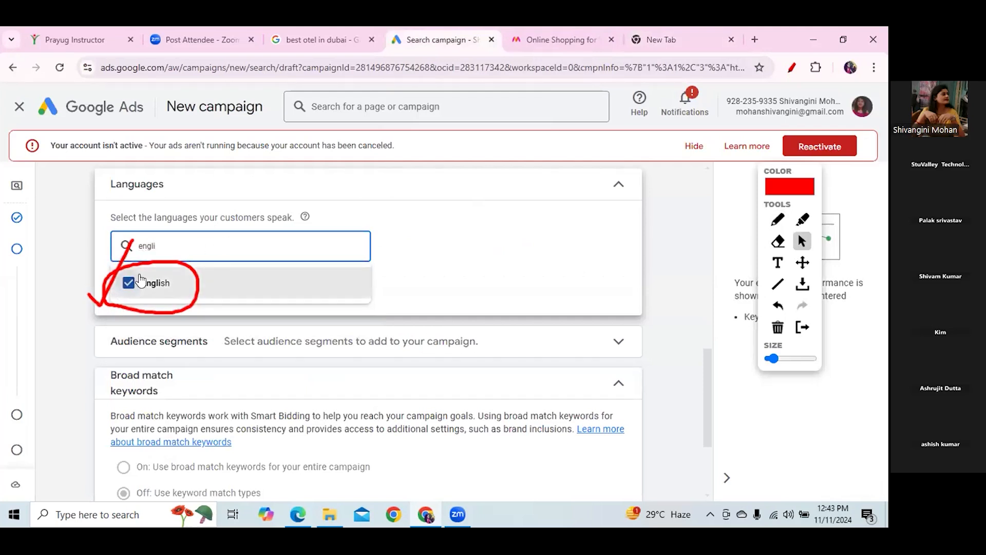
{"action": "left_click", "coordinate": [459, 251]}
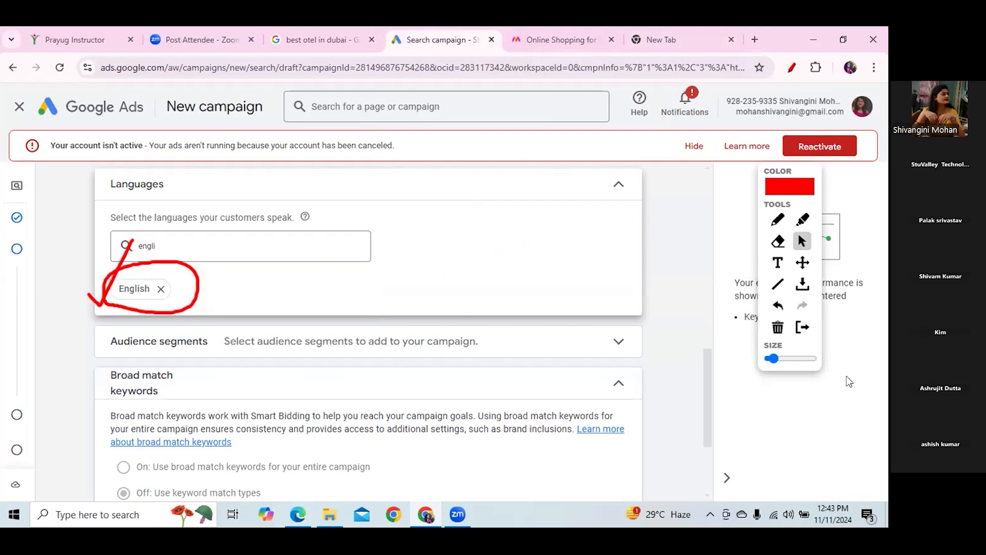
{"action": "left_click", "coordinate": [779, 328]}
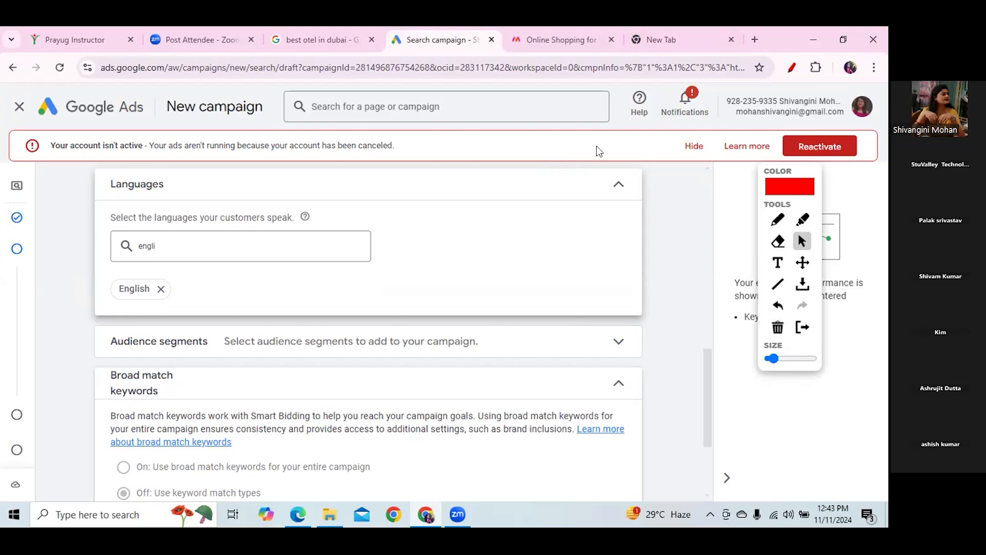
Underline the Audience segments heading in red and expand its settings.
{"action": "left_click", "coordinate": [777, 220]}
{"action": "left_click_drag", "start_coordinate": [113, 358], "coordinate": [204, 361]}
{"action": "left_click", "coordinate": [802, 241]}
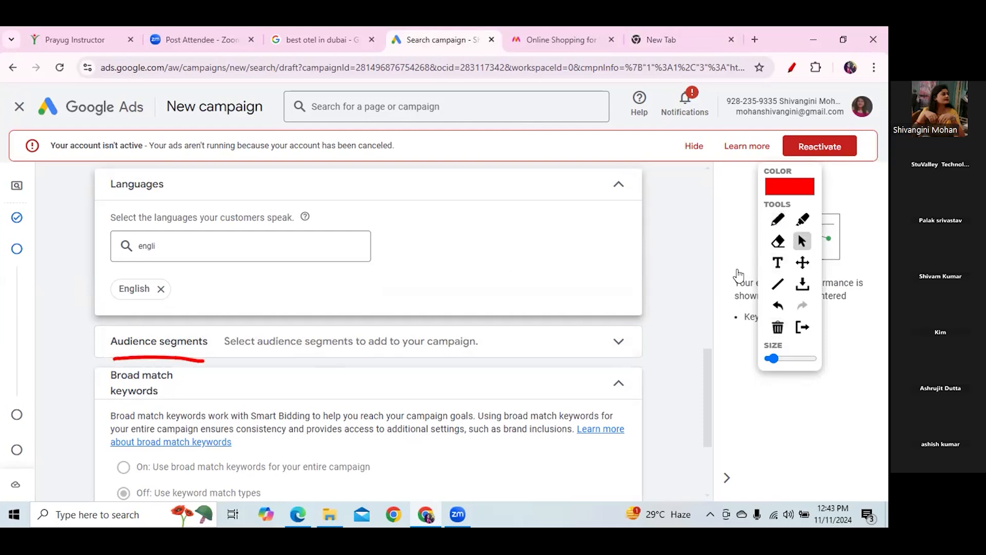
{"action": "left_click", "coordinate": [618, 342]}
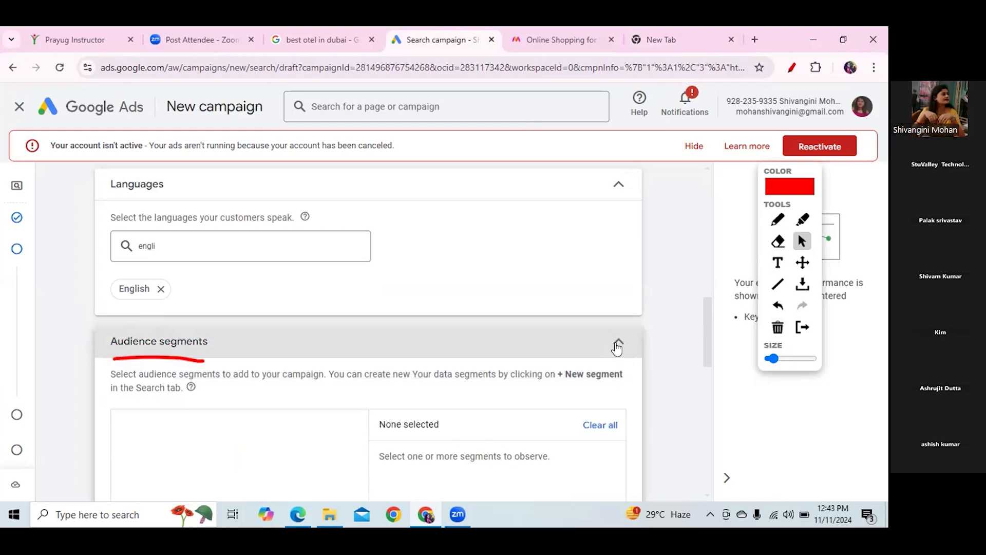
{"action": "left_click_drag", "start_coordinate": [707, 347], "coordinate": [709, 383]}
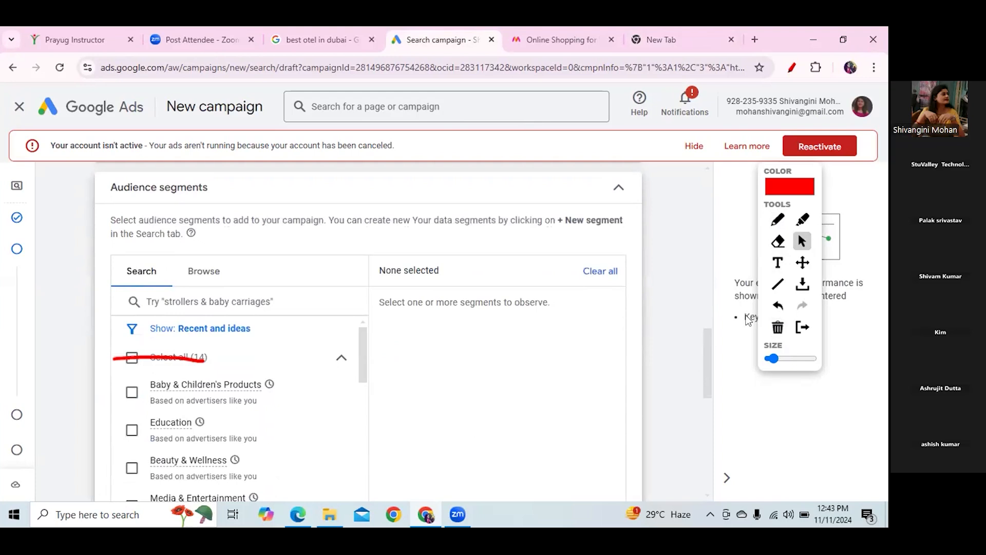
{"action": "left_click", "coordinate": [778, 329]}
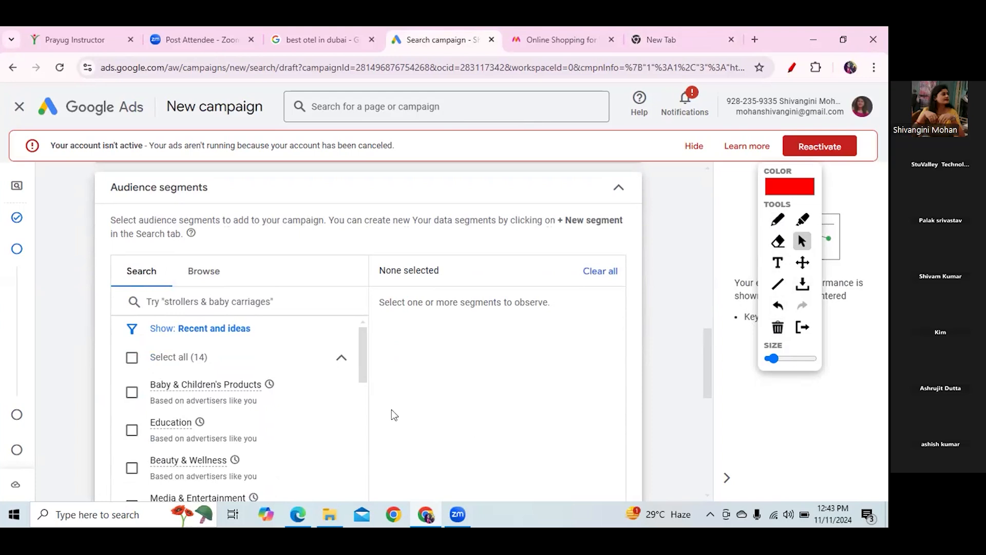
Tick Beauty & Wellness and Baby & Children's Products in the segment list.
{"action": "mouse_move", "coordinate": [362, 369]}
{"action": "left_mouse_down"}
{"action": "mouse_move", "coordinate": [362, 381]}
{"action": "mouse_move", "coordinate": [362, 372]}
{"action": "left_mouse_up"}
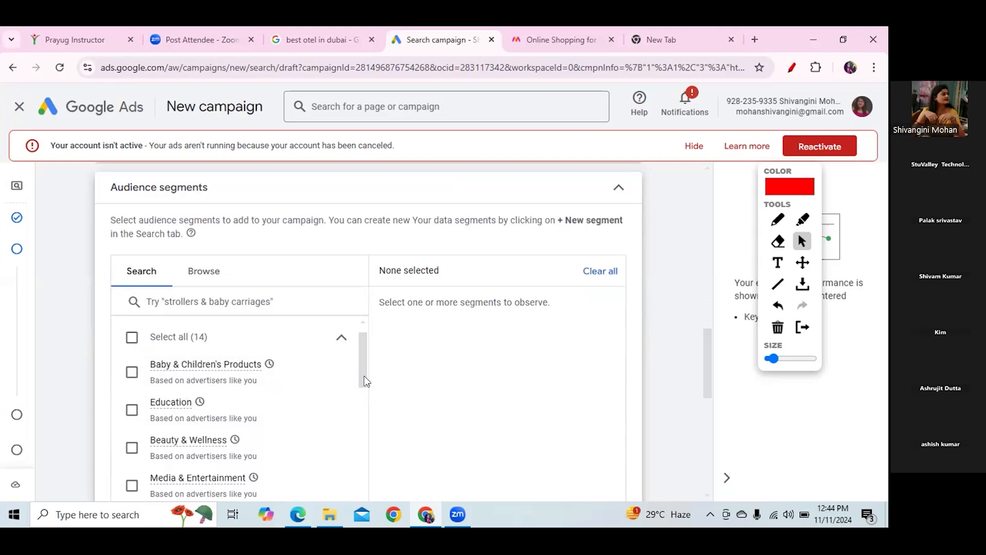
{"action": "left_click_drag", "start_coordinate": [363, 375], "coordinate": [363, 388]}
{"action": "left_click", "coordinate": [132, 412]}
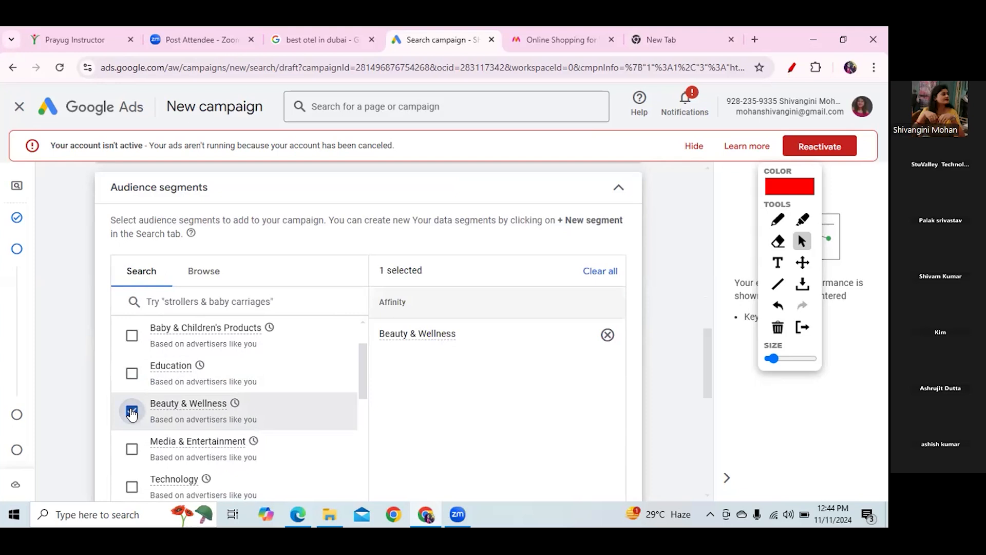
{"action": "left_click", "coordinate": [132, 335]}
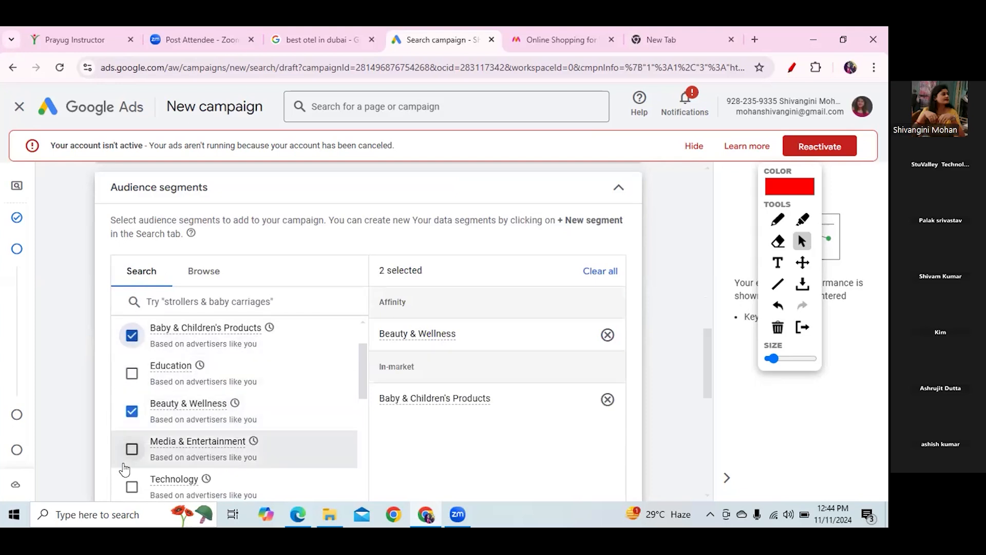
{"action": "left_click_drag", "start_coordinate": [363, 392], "coordinate": [363, 346]}
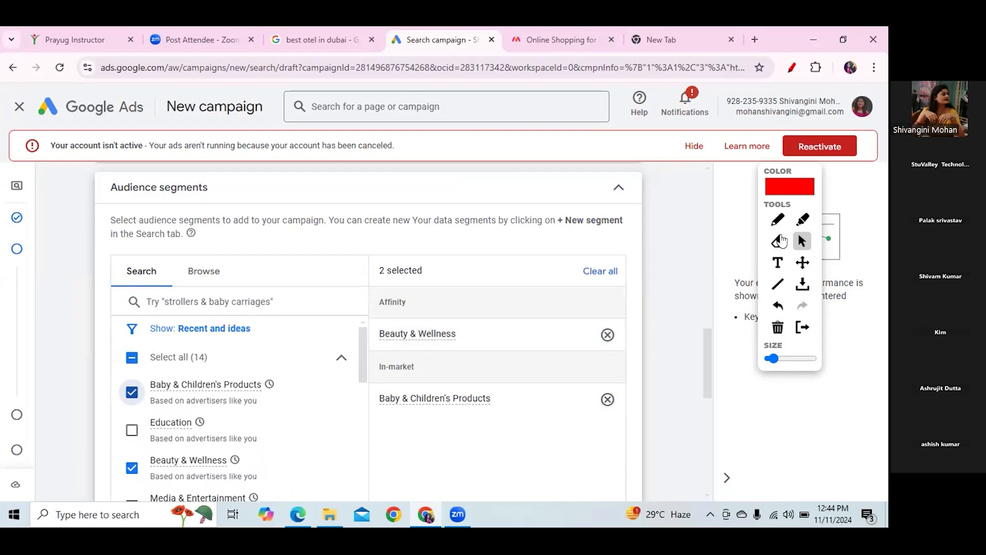
{"action": "left_click", "coordinate": [778, 220]}
{"action": "left_click_drag", "start_coordinate": [375, 378], "coordinate": [417, 377]}
{"action": "left_click_drag", "start_coordinate": [377, 310], "coordinate": [420, 308]}
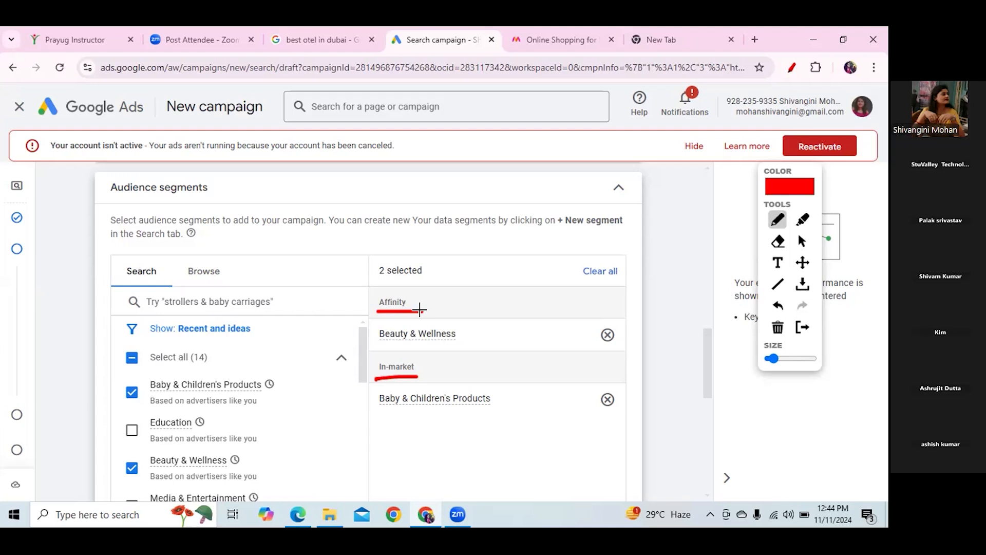
{"action": "left_click_drag", "start_coordinate": [420, 309], "coordinate": [424, 310]}
{"action": "left_click", "coordinate": [443, 364]}
{"action": "mouse_move", "coordinate": [440, 362]}
{"action": "left_mouse_down"}
{"action": "mouse_move", "coordinate": [445, 382]}
{"action": "mouse_move", "coordinate": [433, 390]}
{"action": "mouse_move", "coordinate": [491, 366]}
{"action": "mouse_move", "coordinate": [496, 402]}
{"action": "mouse_move", "coordinate": [507, 406]}
{"action": "left_mouse_up"}
{"action": "left_click", "coordinate": [504, 353]}
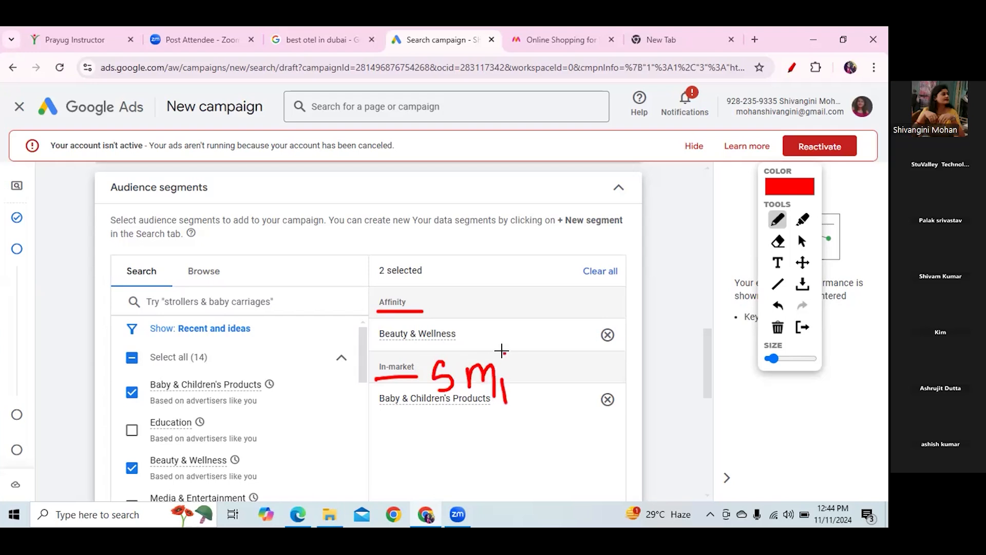
{"action": "mouse_move", "coordinate": [517, 348]}
{"action": "left_mouse_down"}
{"action": "mouse_move", "coordinate": [523, 401]}
{"action": "mouse_move", "coordinate": [541, 411]}
{"action": "mouse_move", "coordinate": [580, 379]}
{"action": "mouse_move", "coordinate": [583, 386]}
{"action": "left_mouse_up"}
{"action": "left_click", "coordinate": [549, 380]}
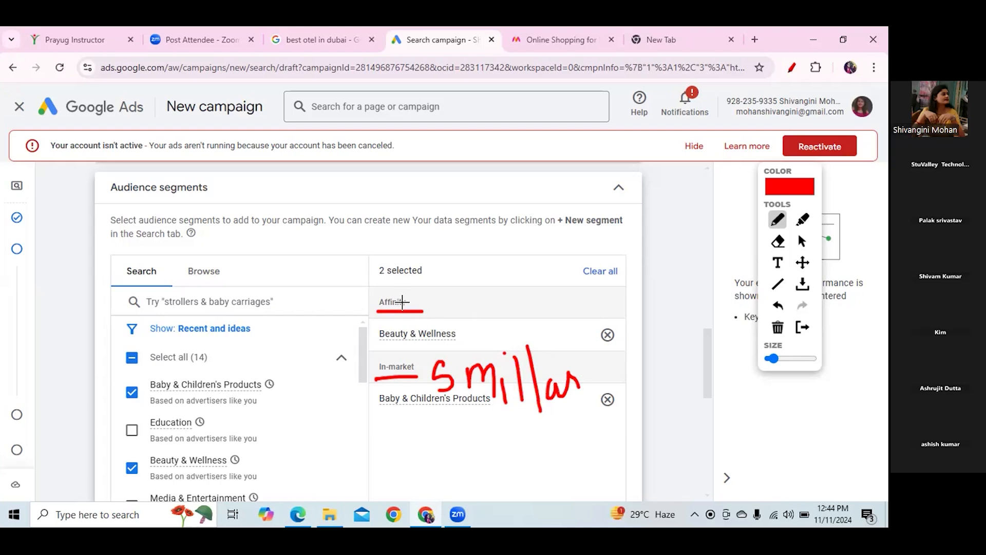
{"action": "left_click_drag", "start_coordinate": [409, 302], "coordinate": [457, 236]}
{"action": "left_click_drag", "start_coordinate": [448, 271], "coordinate": [449, 339]}
{"action": "left_click_drag", "start_coordinate": [467, 298], "coordinate": [485, 283]}
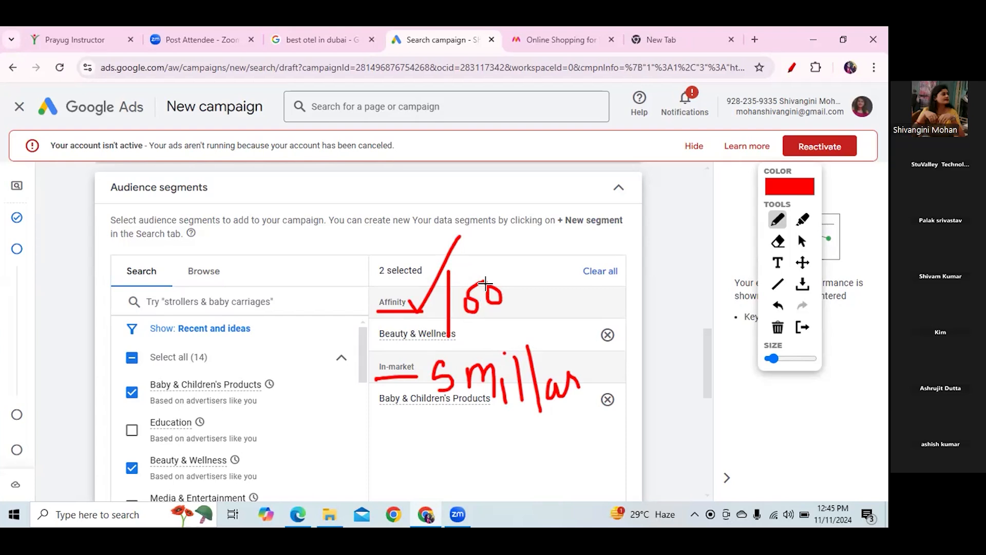
{"action": "mouse_move", "coordinate": [115, 311]}
{"action": "left_mouse_down"}
{"action": "mouse_move", "coordinate": [122, 320]}
{"action": "mouse_move", "coordinate": [172, 272]}
{"action": "left_mouse_up"}
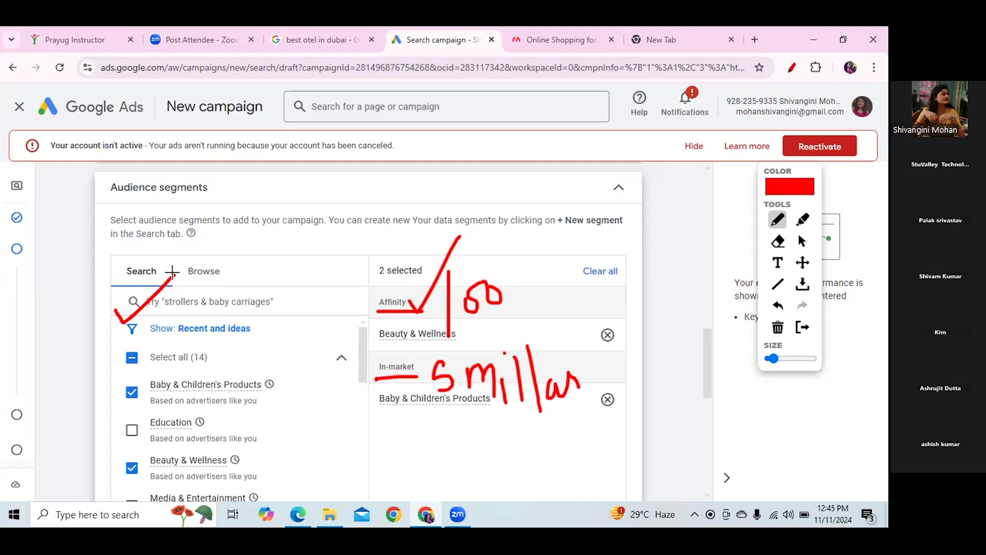
{"action": "left_click_drag", "start_coordinate": [362, 309], "coordinate": [407, 272]}
{"action": "left_click", "coordinate": [368, 373]}
{"action": "left_click_drag", "start_coordinate": [371, 375], "coordinate": [414, 334]}
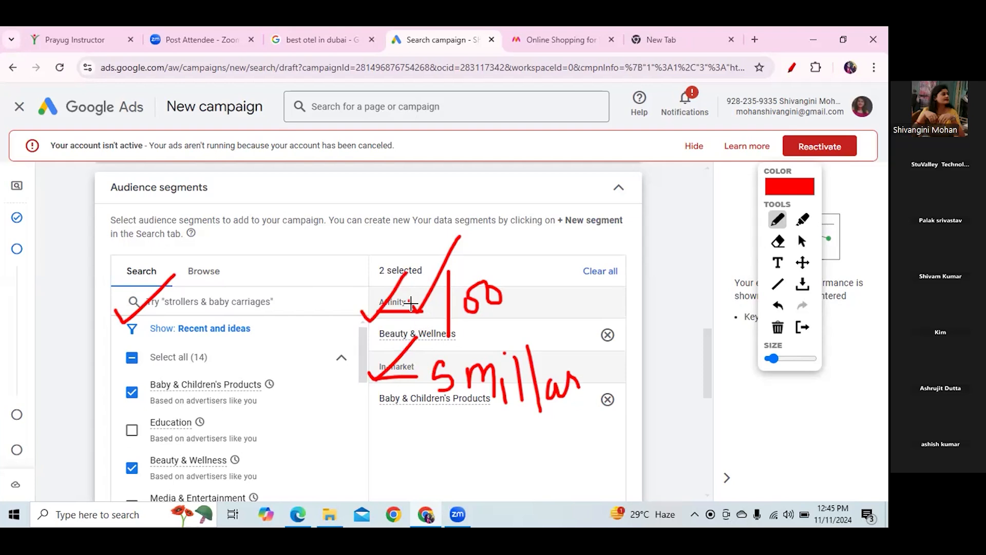
{"action": "left_click_drag", "start_coordinate": [420, 313], "coordinate": [473, 181]}
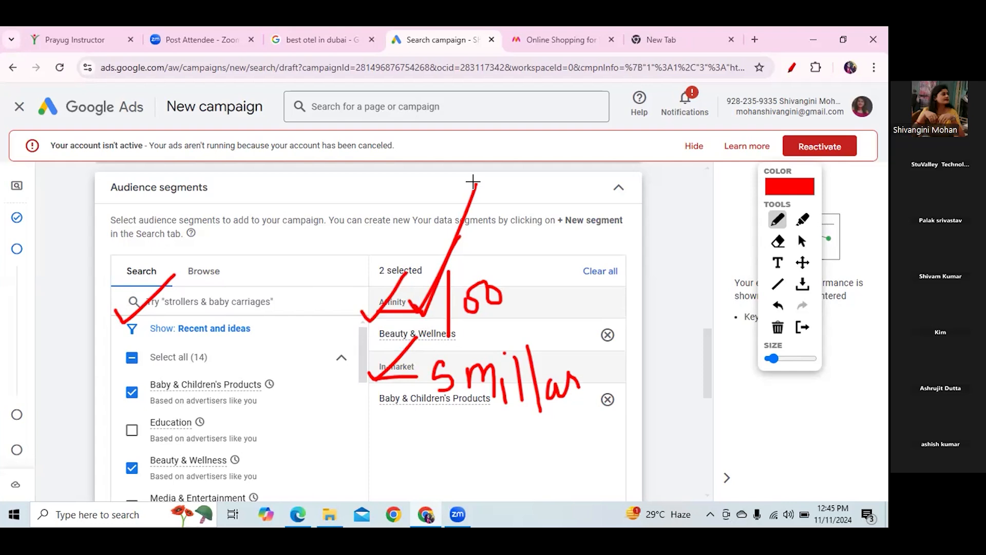
Clear the red annotations, scroll the segment list, and open + New segment.
{"action": "left_click", "coordinate": [778, 331]}
{"action": "left_click", "coordinate": [800, 241]}
{"action": "left_click_drag", "start_coordinate": [705, 371], "coordinate": [705, 414]}
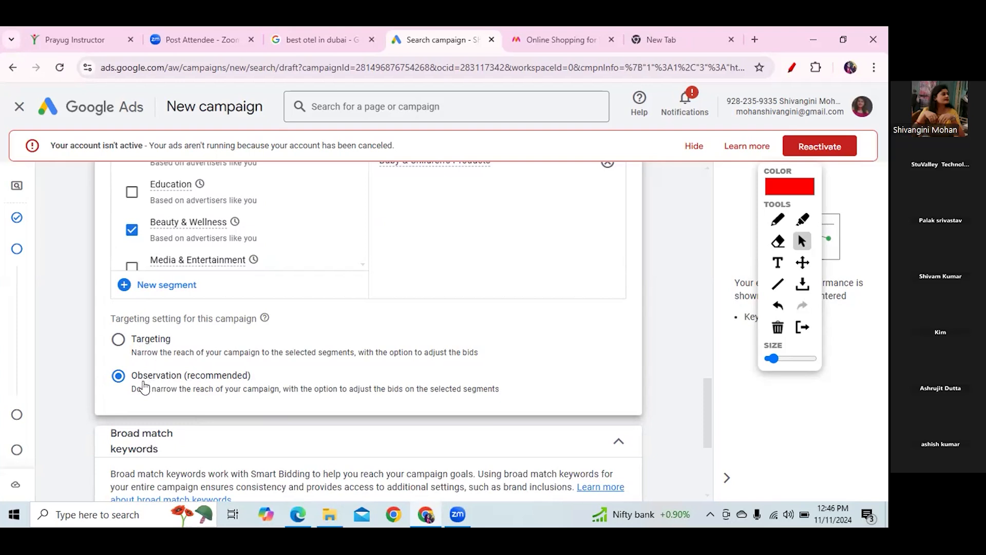
{"action": "left_click_drag", "start_coordinate": [705, 424], "coordinate": [704, 385]}
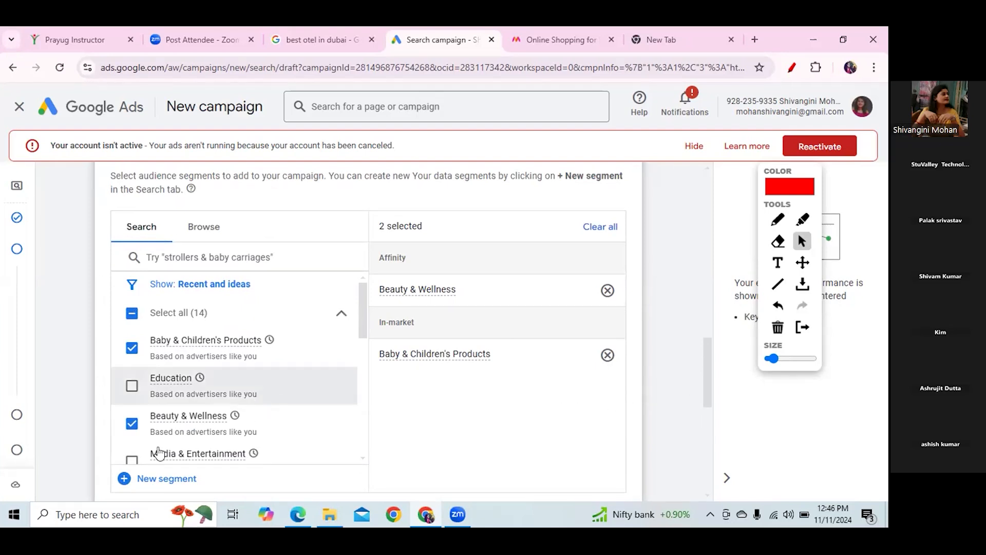
{"action": "left_click", "coordinate": [159, 490]}
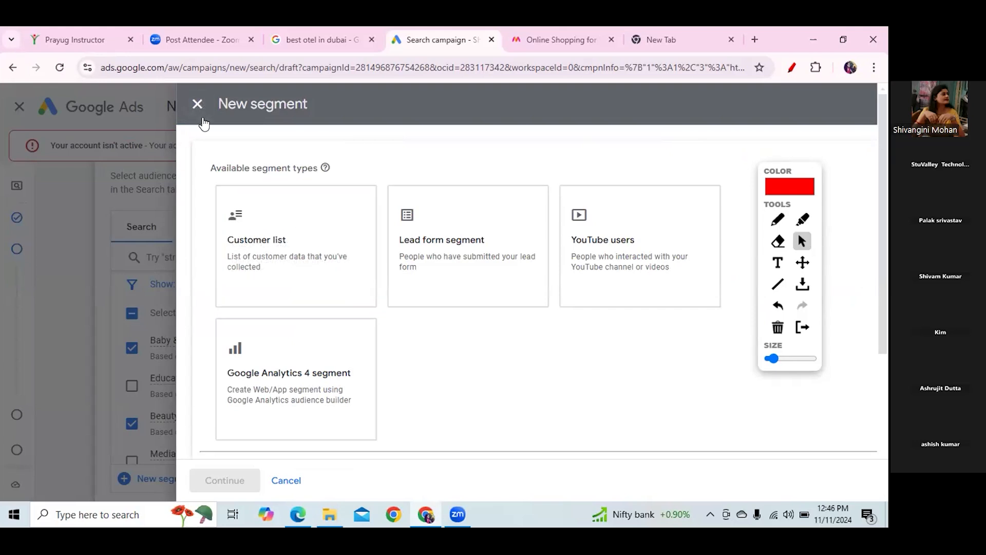
Close the New segment panel and Clear all selected audience segments.
{"action": "left_click", "coordinate": [198, 104]}
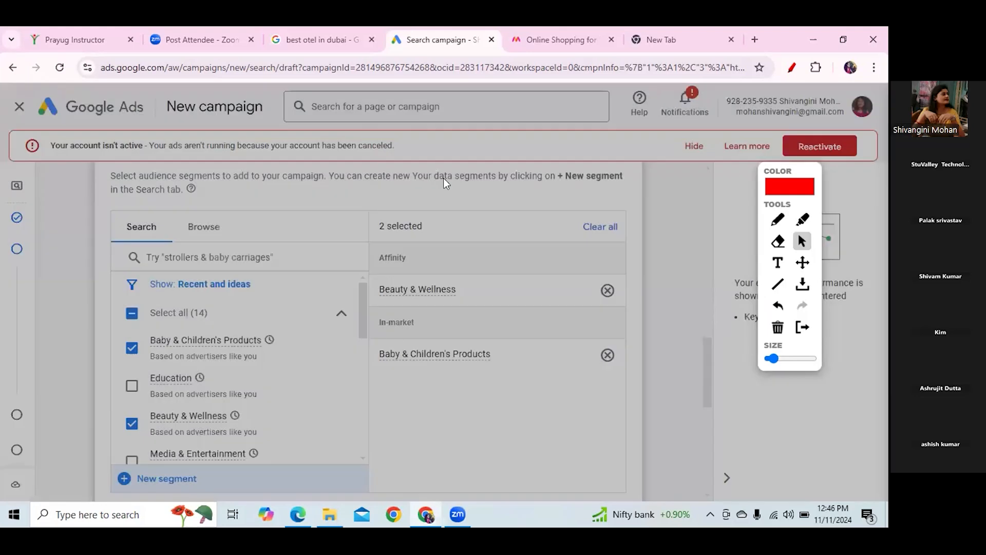
{"action": "left_click", "coordinate": [601, 229]}
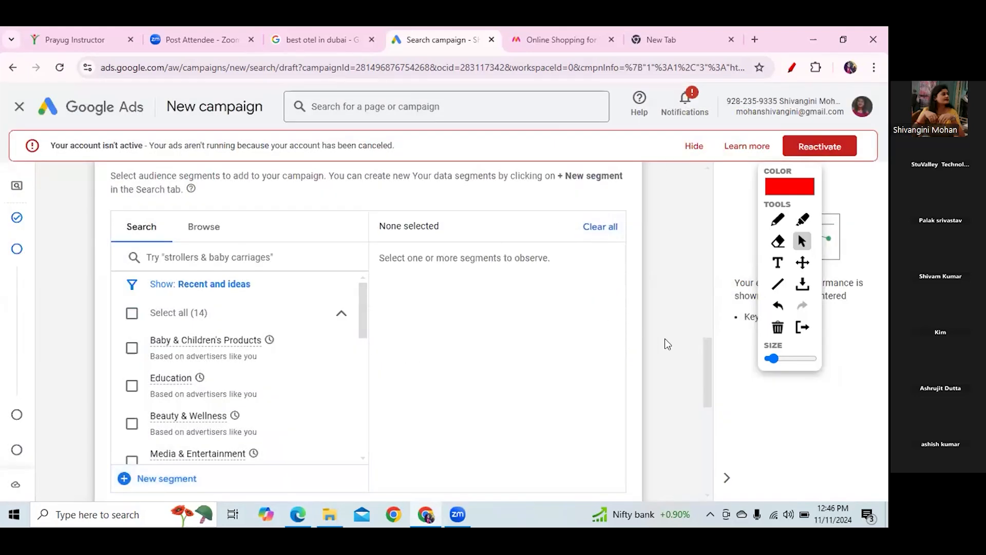
{"action": "scroll", "coordinate": [708, 369], "scroll_direction": "up", "scroll_amount": 1}
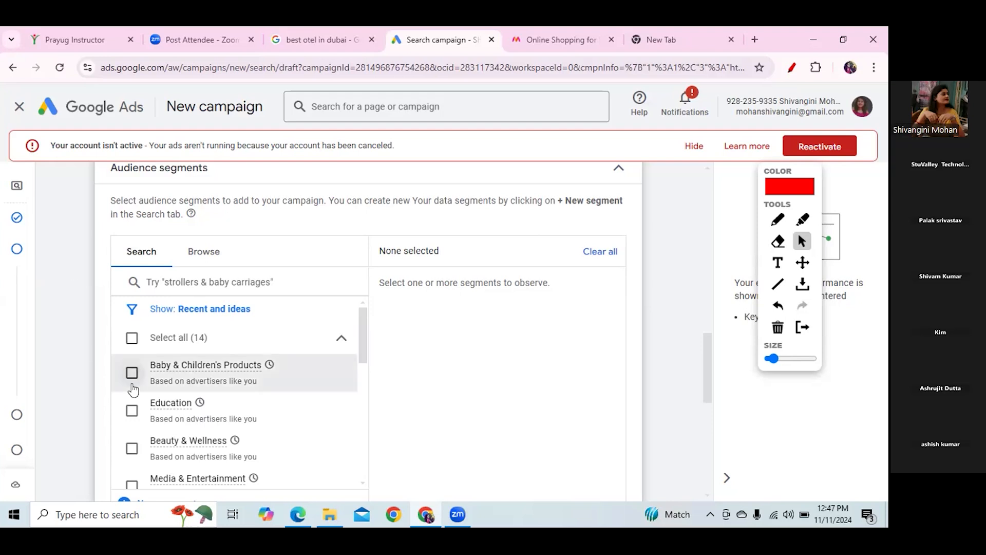
Add Baby & Children's Products and Education, then remove Education from the selection.
{"action": "left_click", "coordinate": [132, 449]}
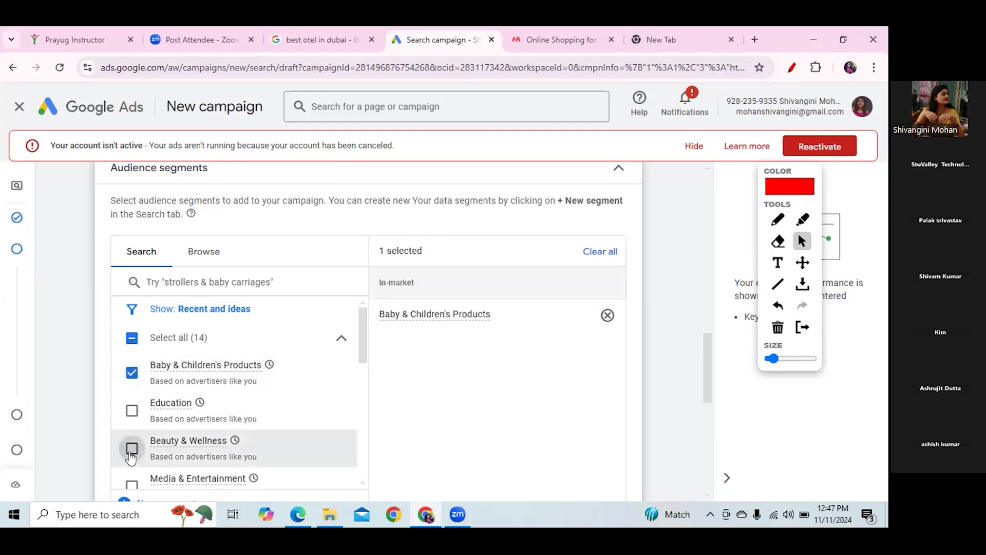
{"action": "left_click", "coordinate": [135, 414]}
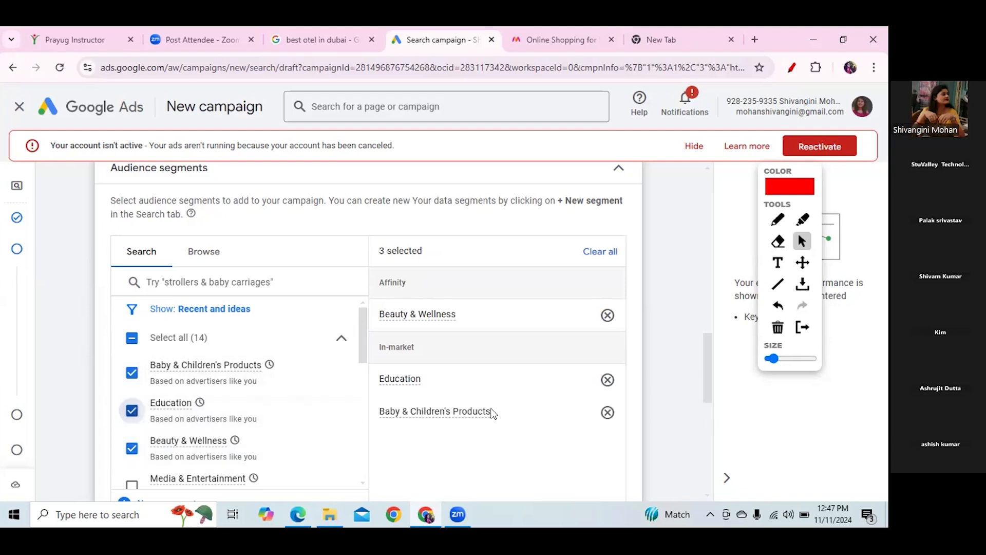
{"action": "left_click", "coordinate": [608, 380]}
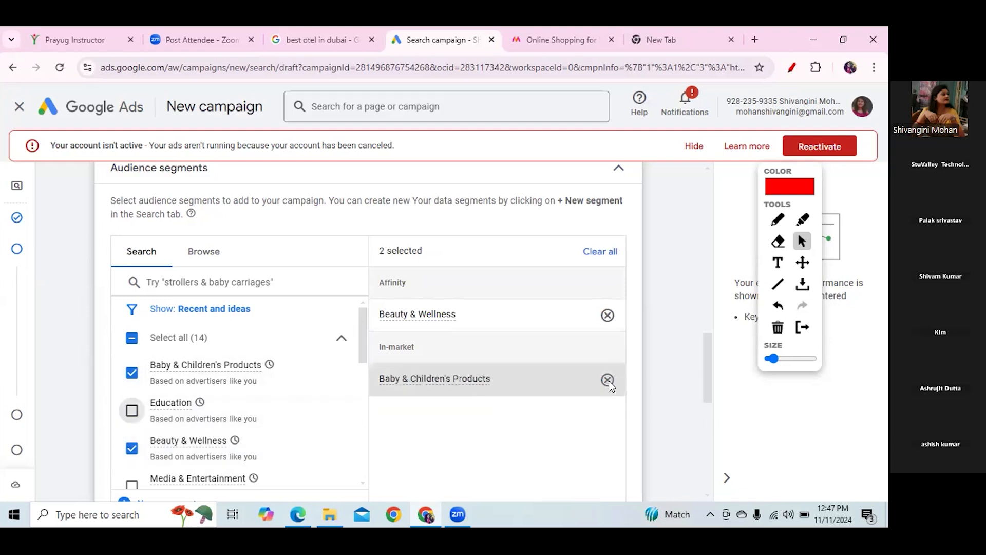
Underline the Affinity and In-market group labels and check In-market in red.
{"action": "left_click", "coordinate": [777, 219]}
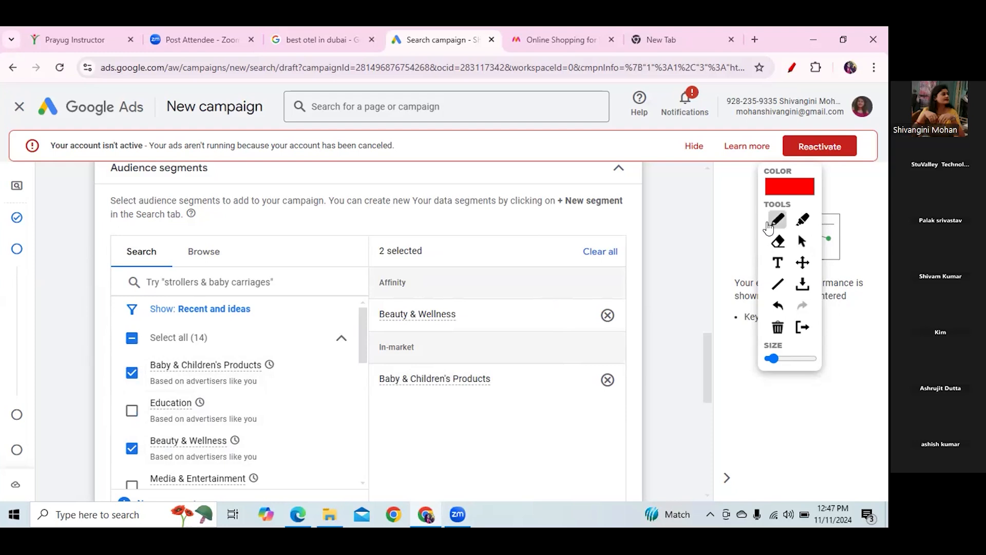
{"action": "left_click_drag", "start_coordinate": [382, 295], "coordinate": [430, 291]}
{"action": "mouse_move", "coordinate": [380, 361]}
{"action": "left_mouse_down"}
{"action": "mouse_move", "coordinate": [429, 356]}
{"action": "mouse_move", "coordinate": [453, 331]}
{"action": "left_mouse_up"}
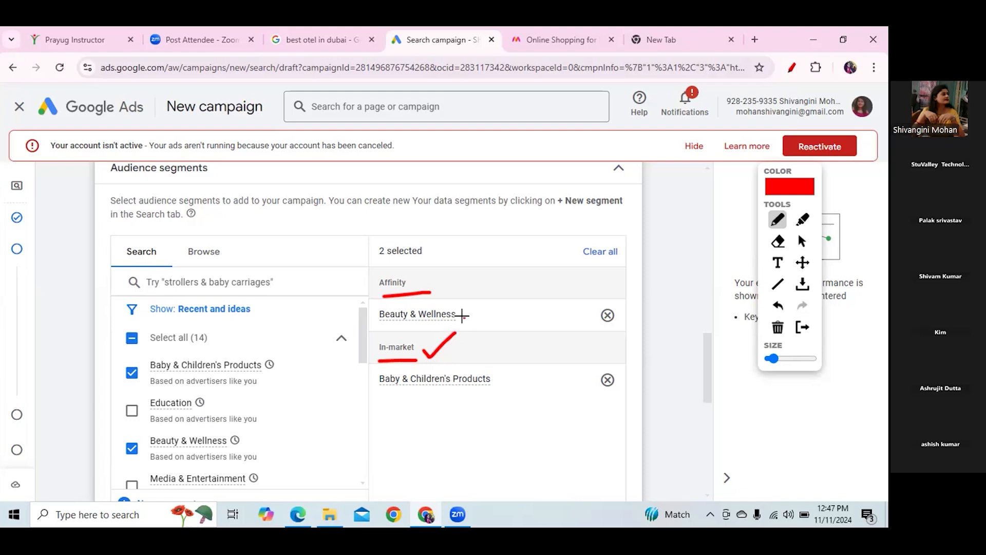
{"action": "left_click_drag", "start_coordinate": [464, 322], "coordinate": [533, 274]}
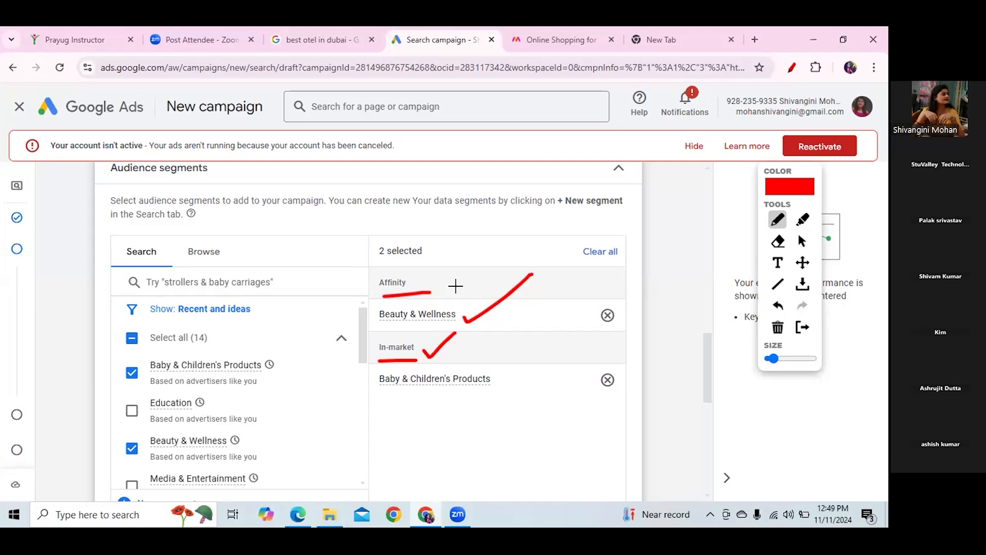
{"action": "left_click", "coordinate": [778, 326]}
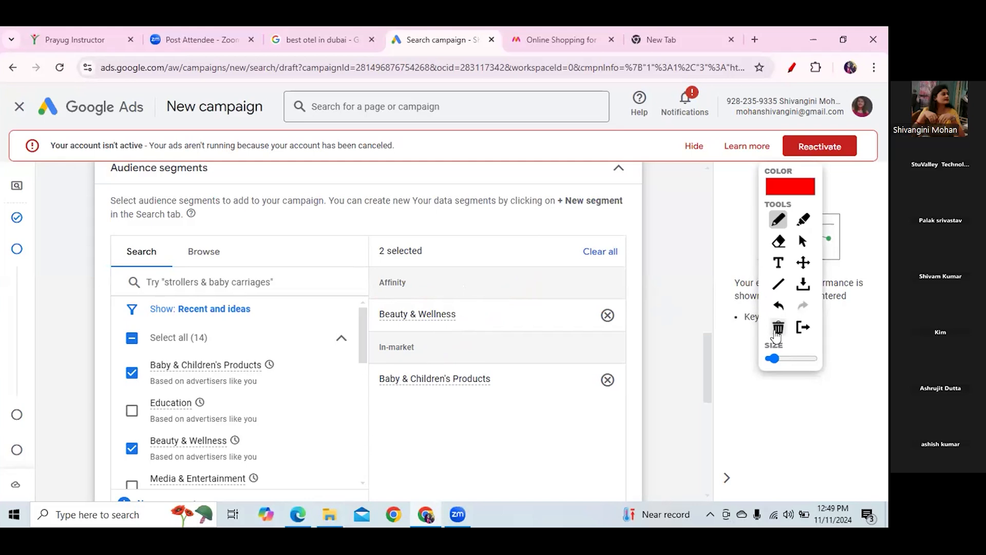
{"action": "left_click", "coordinate": [803, 241]}
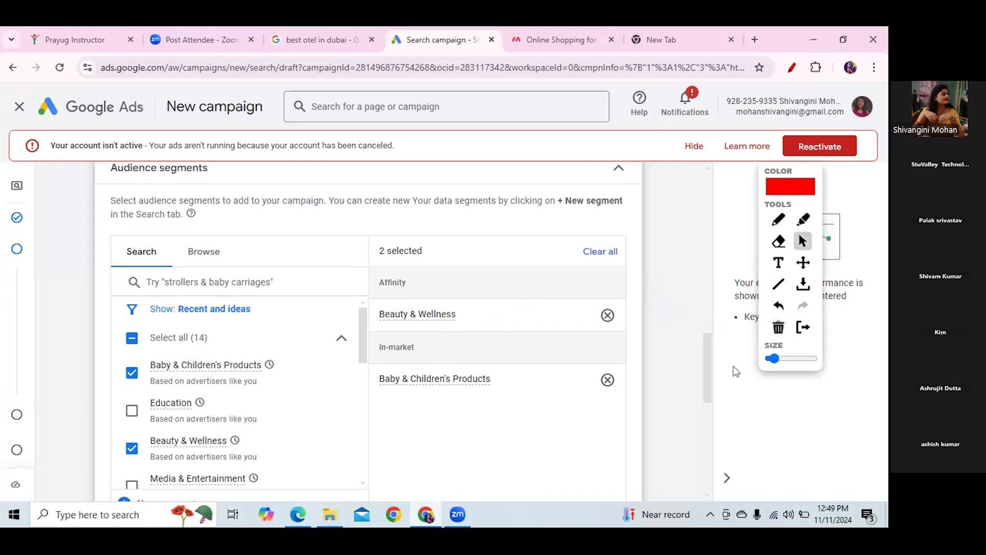
{"action": "left_click_drag", "start_coordinate": [708, 362], "coordinate": [704, 388]}
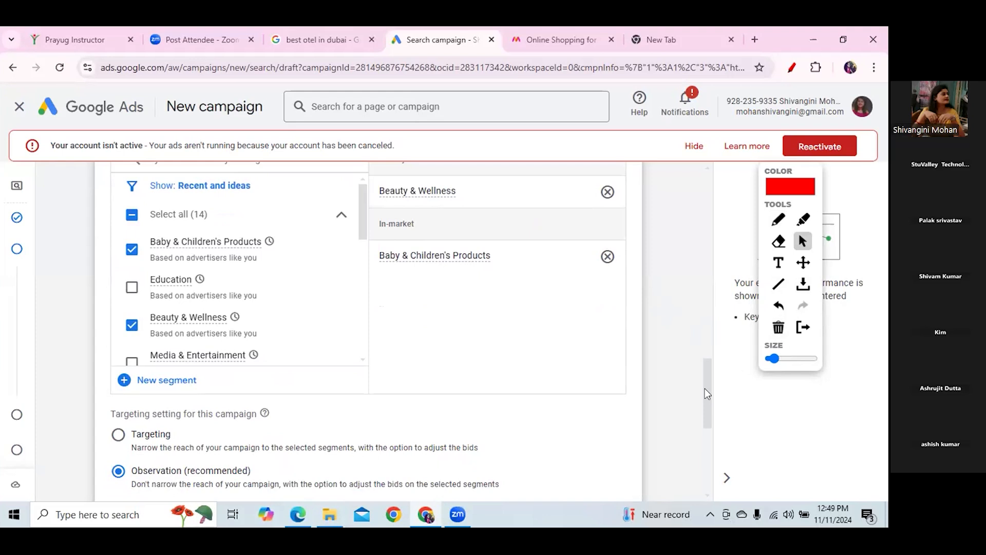
{"action": "left_click_drag", "start_coordinate": [705, 388], "coordinate": [705, 413]}
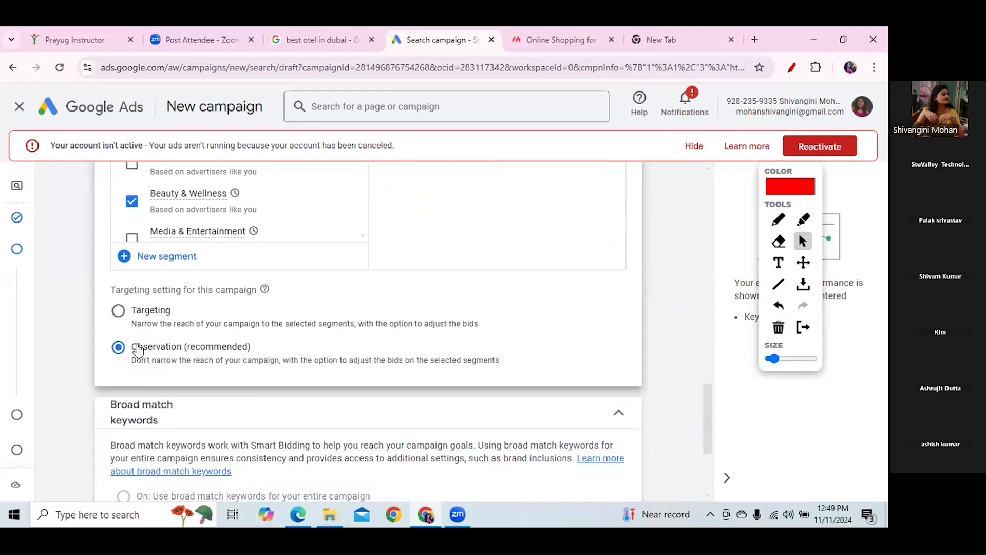
{"action": "left_click", "coordinate": [119, 312]}
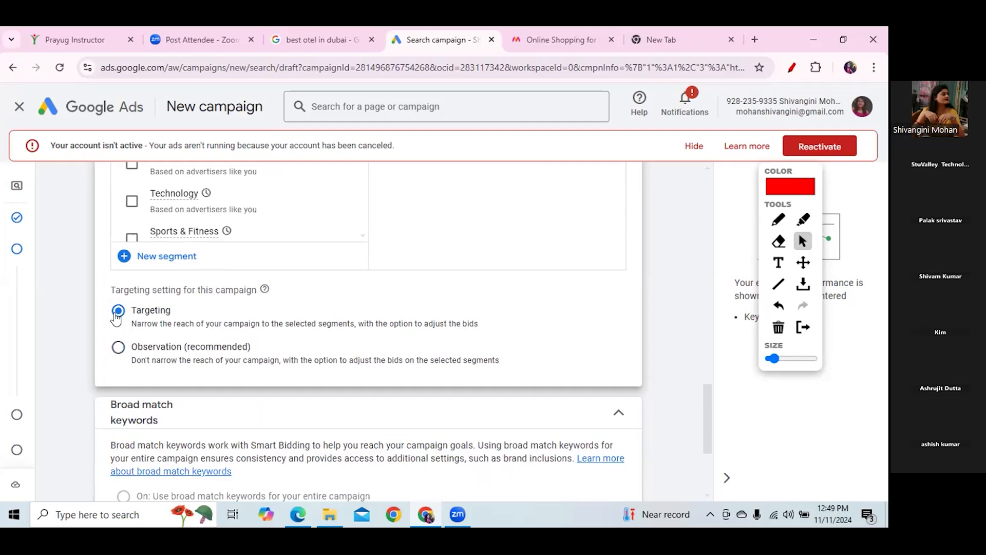
{"action": "left_click", "coordinate": [119, 348]}
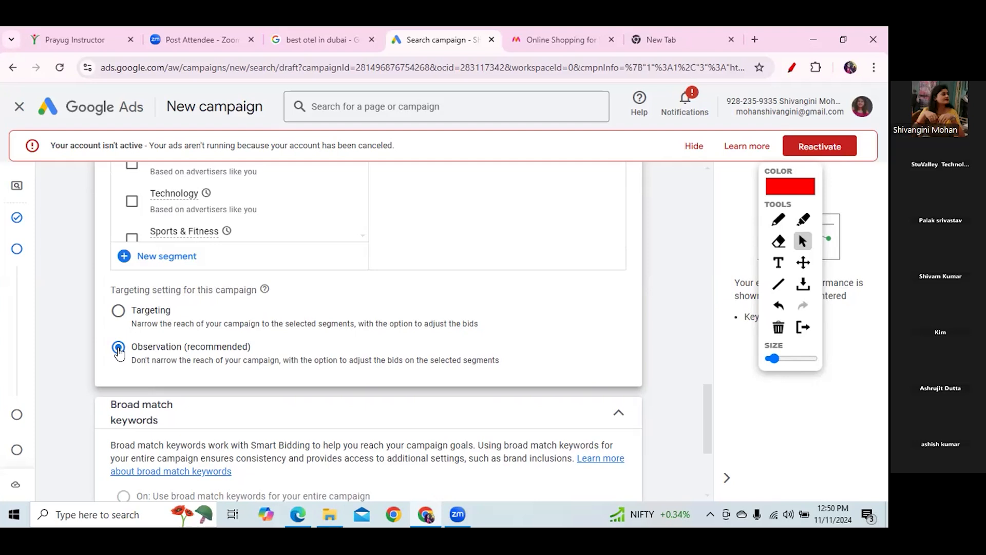
{"action": "left_click", "coordinate": [779, 220]}
{"action": "mouse_move", "coordinate": [125, 335]}
{"action": "left_mouse_down"}
{"action": "mouse_move", "coordinate": [177, 319]}
{"action": "mouse_move", "coordinate": [136, 309]}
{"action": "mouse_move", "coordinate": [129, 337]}
{"action": "mouse_move", "coordinate": [105, 330]}
{"action": "mouse_move", "coordinate": [126, 289]}
{"action": "left_mouse_up"}
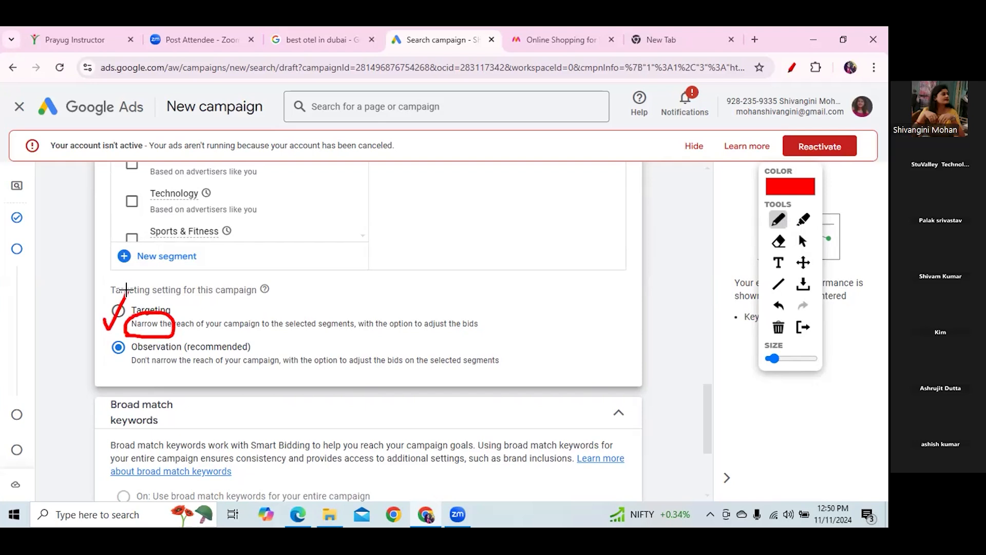
{"action": "left_click_drag", "start_coordinate": [100, 355], "coordinate": [127, 329]}
{"action": "left_click_drag", "start_coordinate": [133, 372], "coordinate": [167, 370]}
{"action": "mouse_move", "coordinate": [291, 366]}
{"action": "left_mouse_down"}
{"action": "mouse_move", "coordinate": [291, 333]}
{"action": "mouse_move", "coordinate": [286, 351]}
{"action": "mouse_move", "coordinate": [293, 333]}
{"action": "mouse_move", "coordinate": [300, 344]}
{"action": "left_mouse_up"}
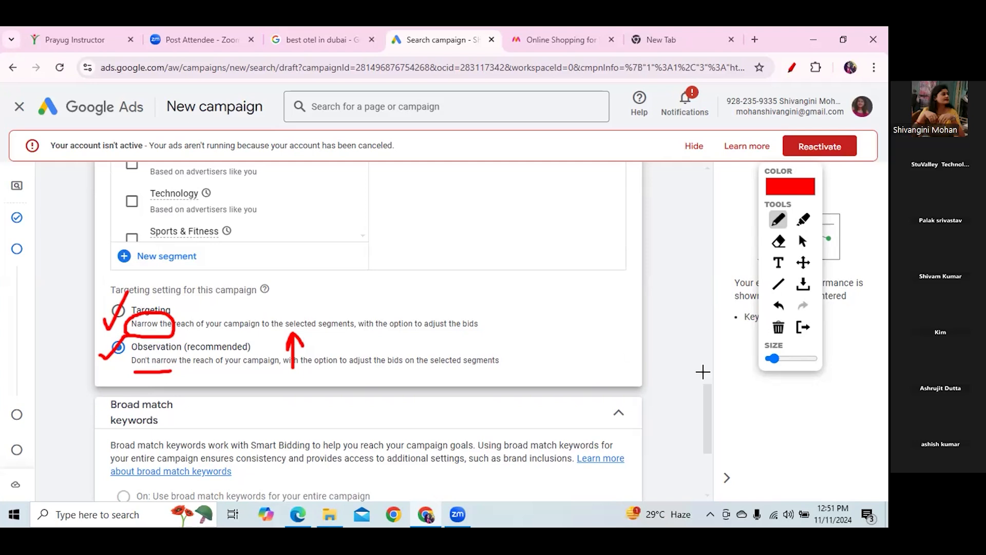
{"action": "left_click", "coordinate": [779, 327]}
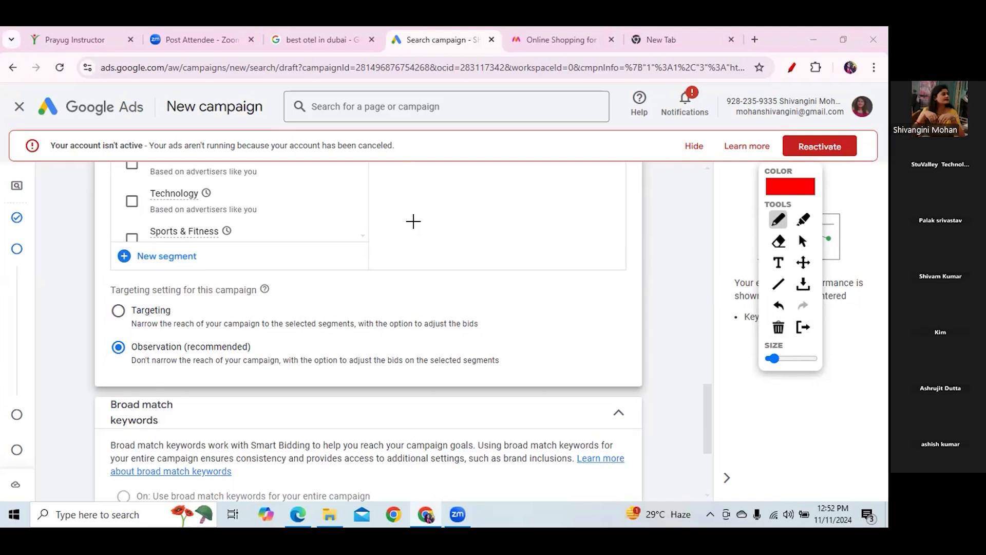
Draw red checks beside Targeting and Observation (recommended), then clear all annotations.
{"action": "mouse_move", "coordinate": [107, 313]}
{"action": "left_mouse_down"}
{"action": "mouse_move", "coordinate": [124, 305]}
{"action": "mouse_move", "coordinate": [108, 277]}
{"action": "mouse_move", "coordinate": [93, 335]}
{"action": "mouse_move", "coordinate": [166, 303]}
{"action": "mouse_move", "coordinate": [137, 280]}
{"action": "left_mouse_up"}
{"action": "left_click_drag", "start_coordinate": [107, 362], "coordinate": [142, 334]}
{"action": "mouse_move", "coordinate": [361, 343]}
{"action": "left_mouse_down"}
{"action": "mouse_move", "coordinate": [111, 345]}
{"action": "mouse_move", "coordinate": [188, 419]}
{"action": "mouse_move", "coordinate": [370, 366]}
{"action": "mouse_move", "coordinate": [356, 334]}
{"action": "left_mouse_up"}
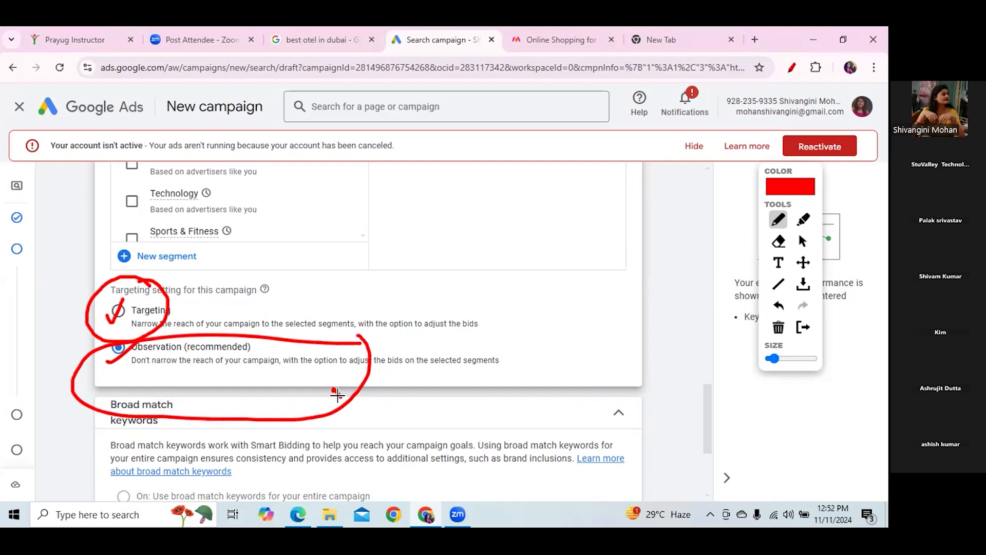
{"action": "left_click_drag", "start_coordinate": [333, 389], "coordinate": [416, 333]}
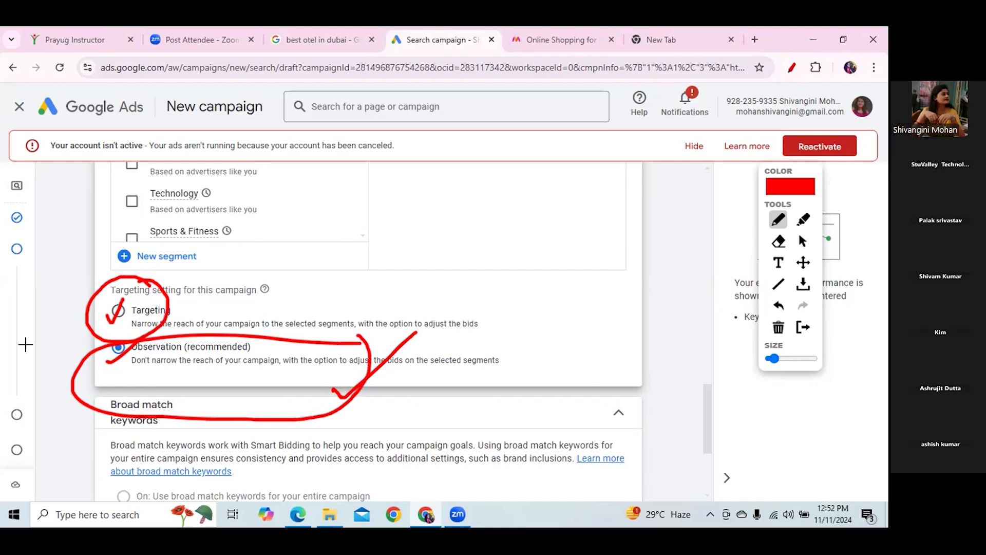
{"action": "left_click_drag", "start_coordinate": [122, 375], "coordinate": [182, 339]}
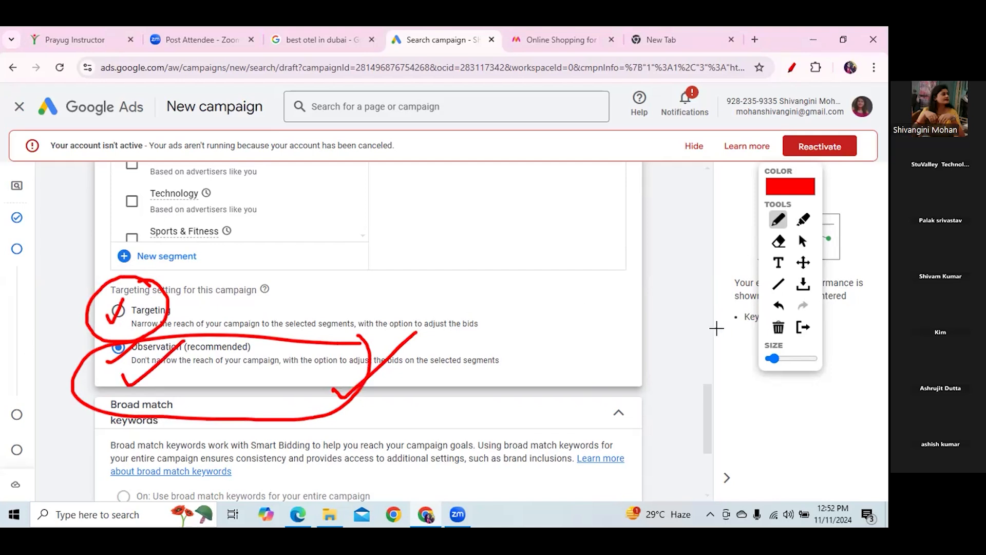
{"action": "left_click", "coordinate": [778, 327]}
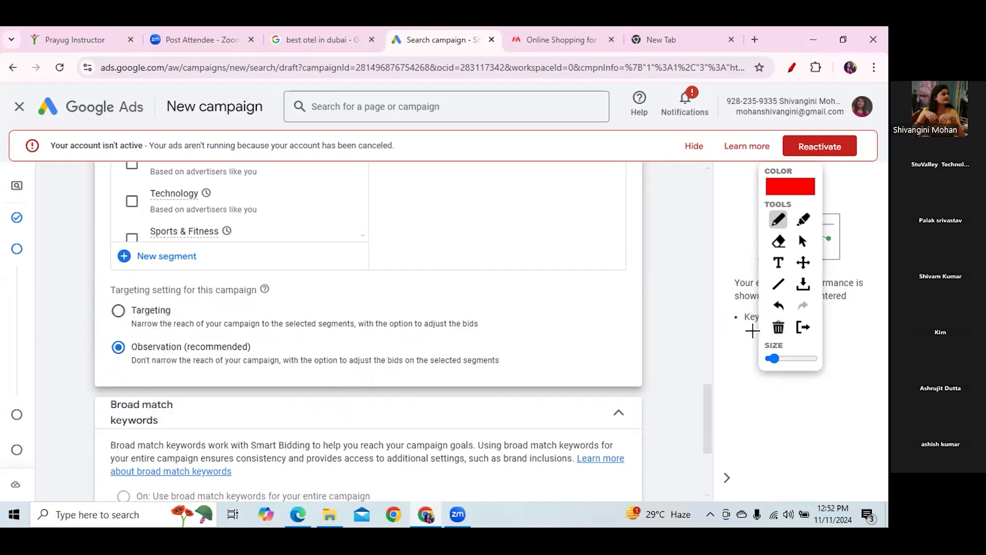
{"action": "left_click", "coordinate": [804, 246]}
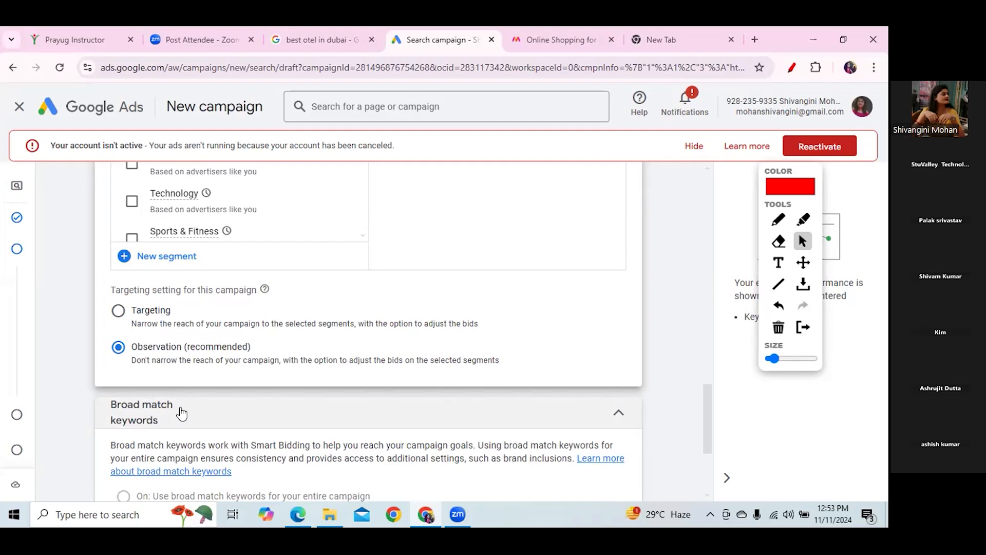
{"action": "left_click_drag", "start_coordinate": [708, 396], "coordinate": [710, 418]}
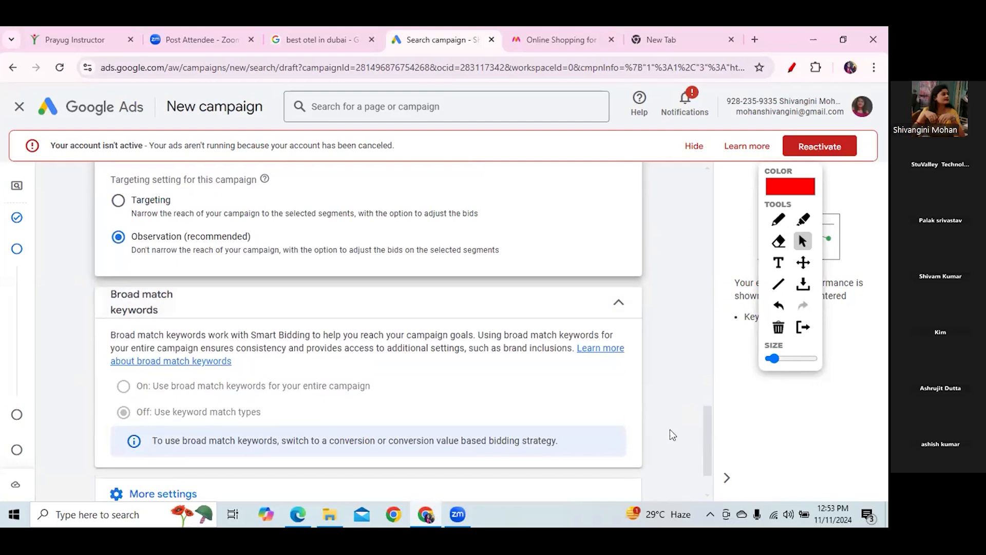
{"action": "left_click_drag", "start_coordinate": [705, 433], "coordinate": [700, 388]}
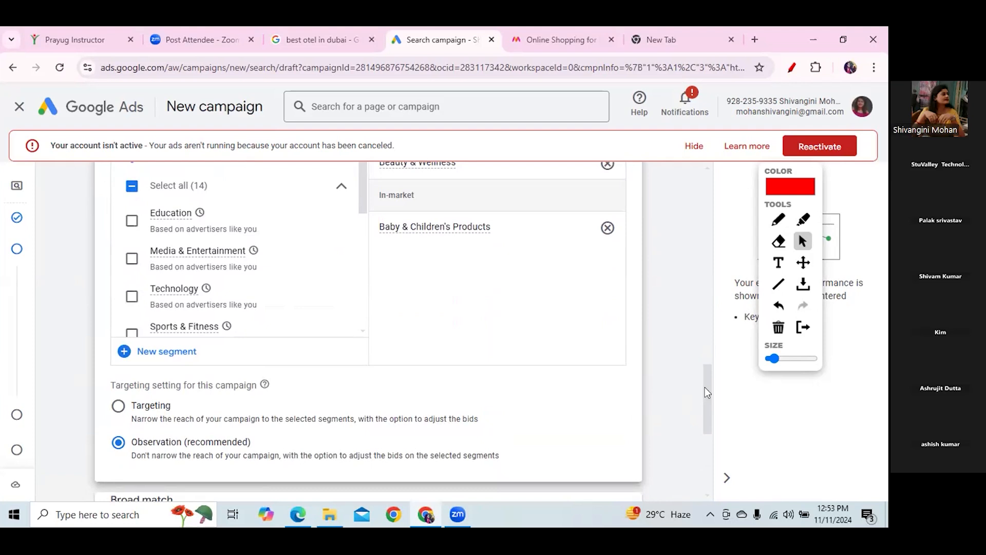
{"action": "left_click_drag", "start_coordinate": [705, 393], "coordinate": [705, 411]}
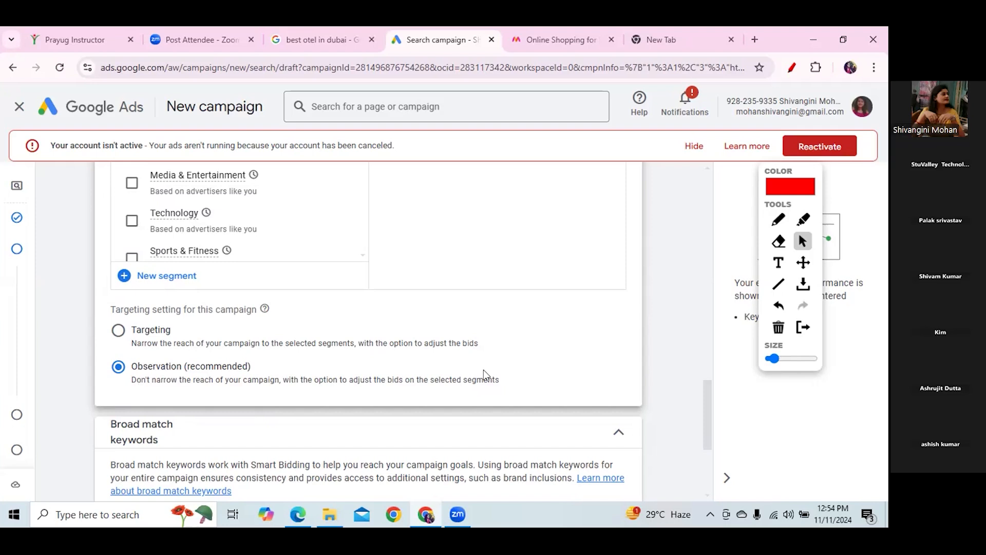
{"action": "left_click_drag", "start_coordinate": [712, 414], "coordinate": [670, 278]}
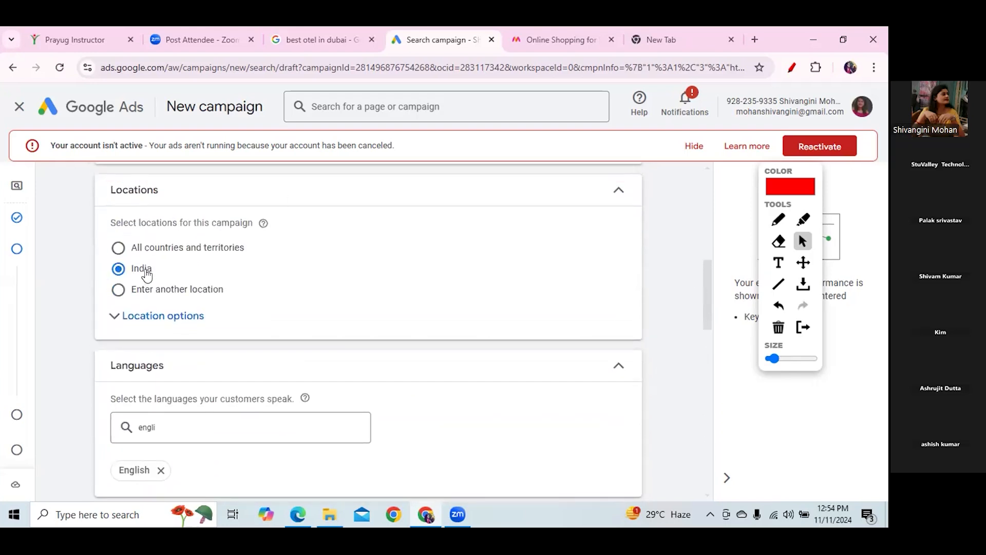
{"action": "left_click_drag", "start_coordinate": [703, 294], "coordinate": [709, 426]}
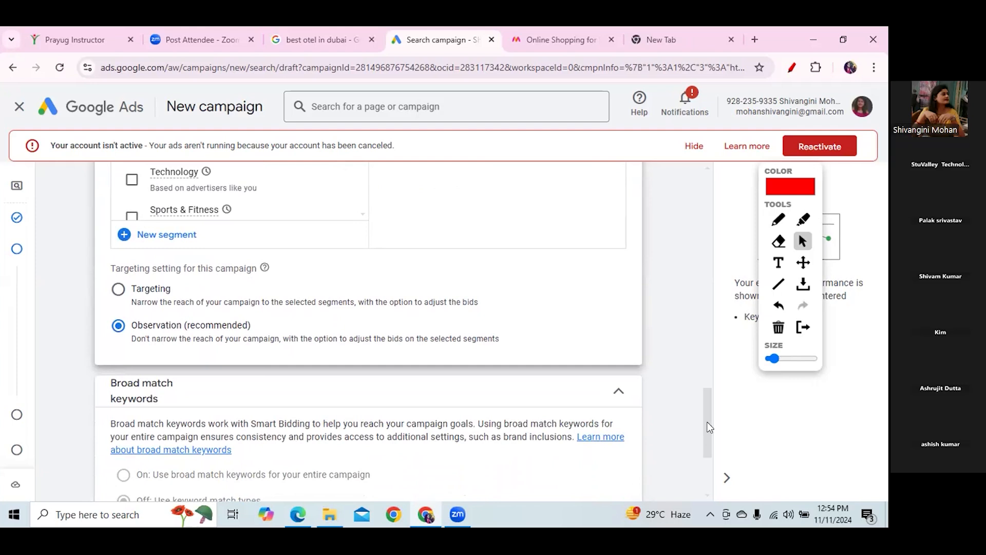
{"action": "mouse_move", "coordinate": [17, 228]}
{"action": "scroll", "coordinate": [710, 431], "scroll_direction": "down", "scroll_amount": 2}
{"action": "left_click", "coordinate": [780, 228]}
{"action": "left_click_drag", "start_coordinate": [85, 272], "coordinate": [113, 232]}
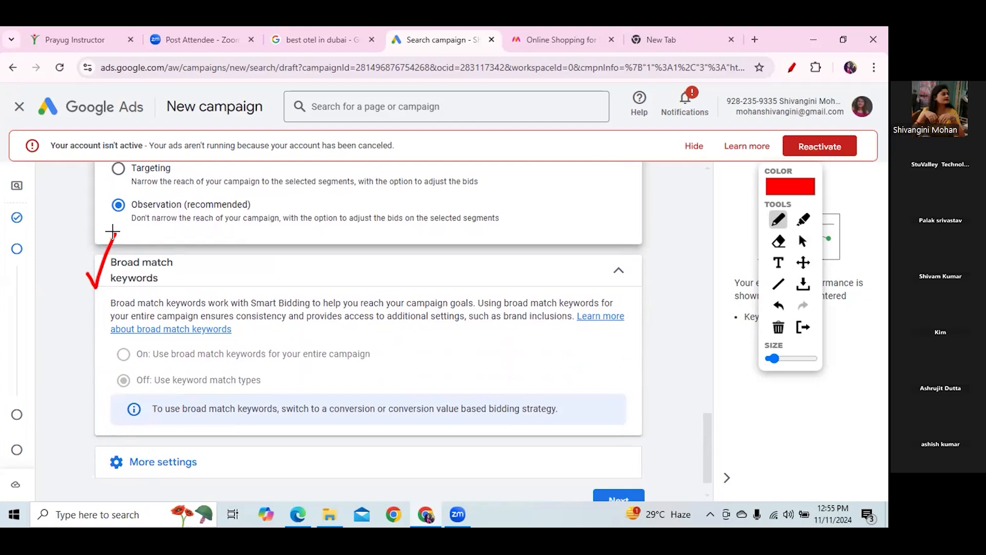
{"action": "left_click_drag", "start_coordinate": [206, 259], "coordinate": [218, 316]}
{"action": "mouse_move", "coordinate": [207, 267]}
{"action": "left_mouse_down"}
{"action": "mouse_move", "coordinate": [224, 278]}
{"action": "mouse_move", "coordinate": [210, 293]}
{"action": "left_mouse_up"}
{"action": "mouse_move", "coordinate": [235, 247]}
{"action": "left_mouse_down"}
{"action": "mouse_move", "coordinate": [251, 329]}
{"action": "mouse_move", "coordinate": [219, 232]}
{"action": "left_mouse_up"}
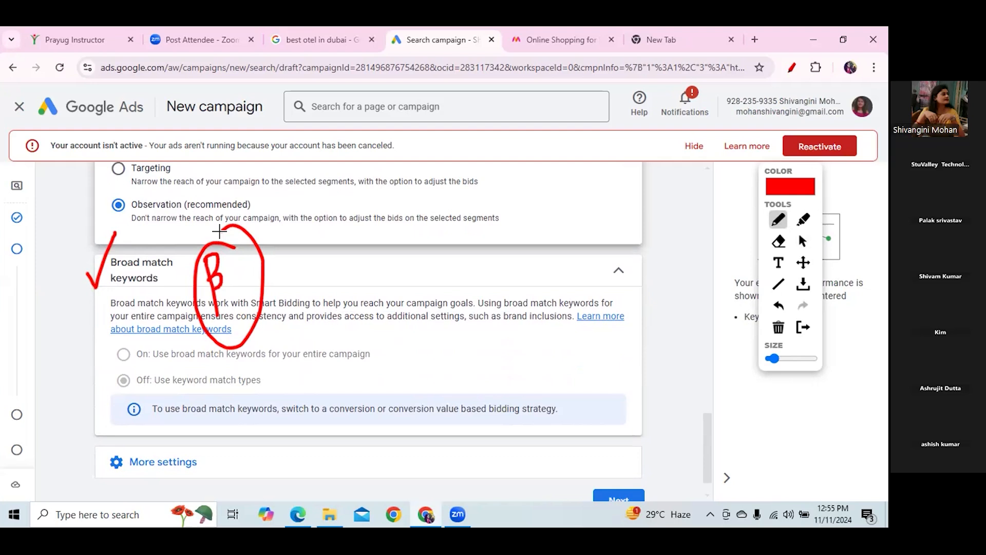
{"action": "mouse_move", "coordinate": [79, 318]}
{"action": "left_mouse_down"}
{"action": "mouse_move", "coordinate": [92, 325]}
{"action": "mouse_move", "coordinate": [124, 262]}
{"action": "left_mouse_up"}
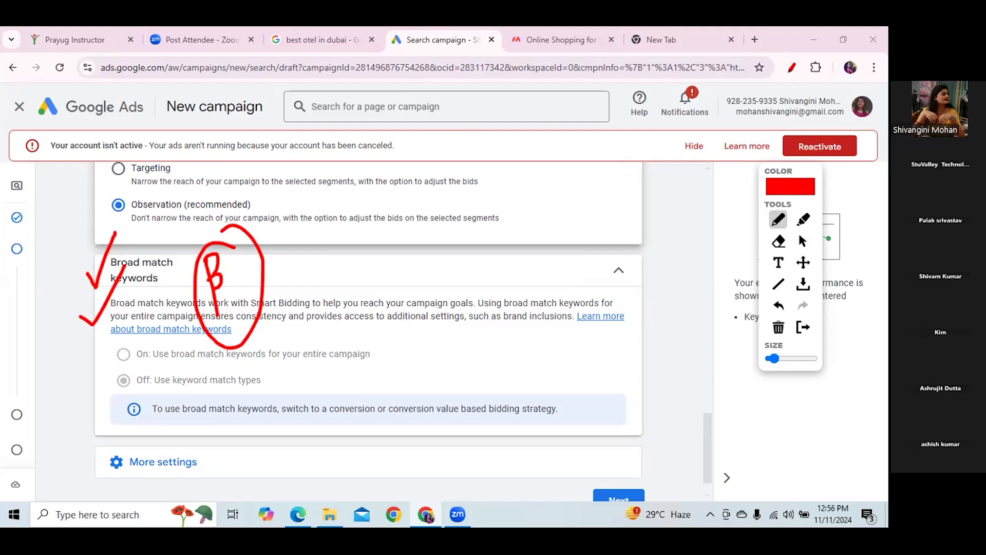
{"action": "mouse_move", "coordinate": [180, 256]}
{"action": "left_mouse_down"}
{"action": "mouse_move", "coordinate": [143, 243]}
{"action": "mouse_move", "coordinate": [97, 277]}
{"action": "mouse_move", "coordinate": [149, 299]}
{"action": "mouse_move", "coordinate": [177, 247]}
{"action": "mouse_move", "coordinate": [162, 244]}
{"action": "left_mouse_up"}
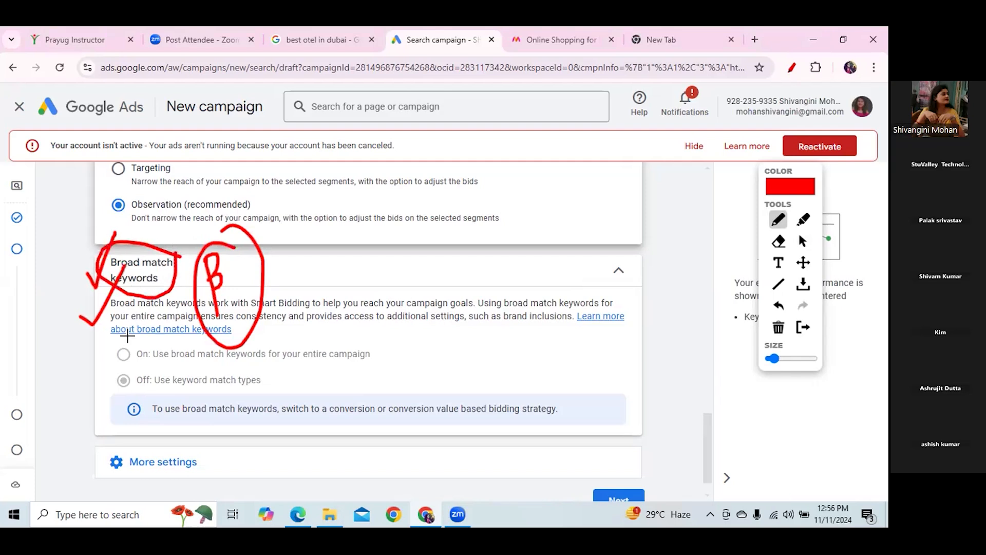
{"action": "mouse_move", "coordinate": [92, 364]}
{"action": "left_mouse_down"}
{"action": "mouse_move", "coordinate": [96, 389]}
{"action": "mouse_move", "coordinate": [138, 334]}
{"action": "left_mouse_up"}
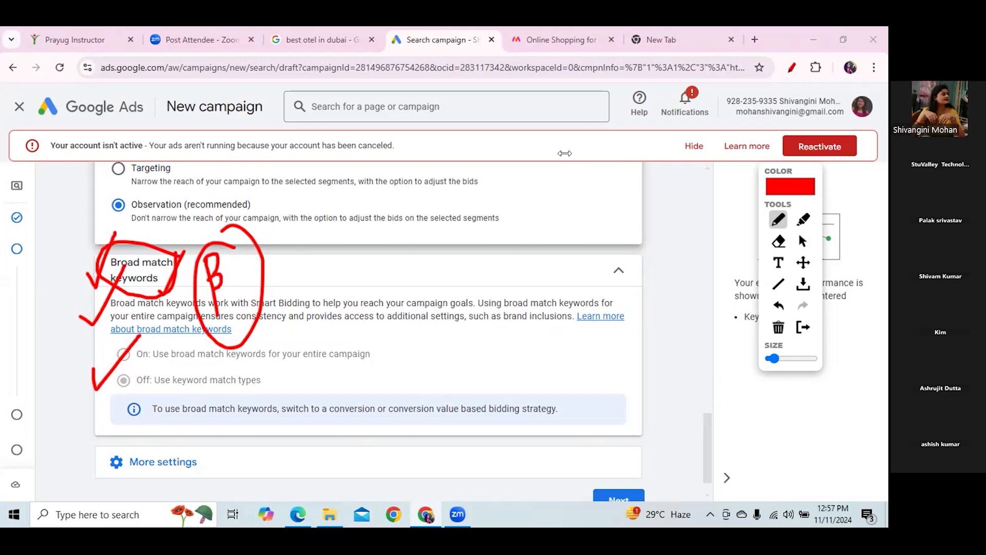
{"action": "left_click", "coordinate": [779, 327]}
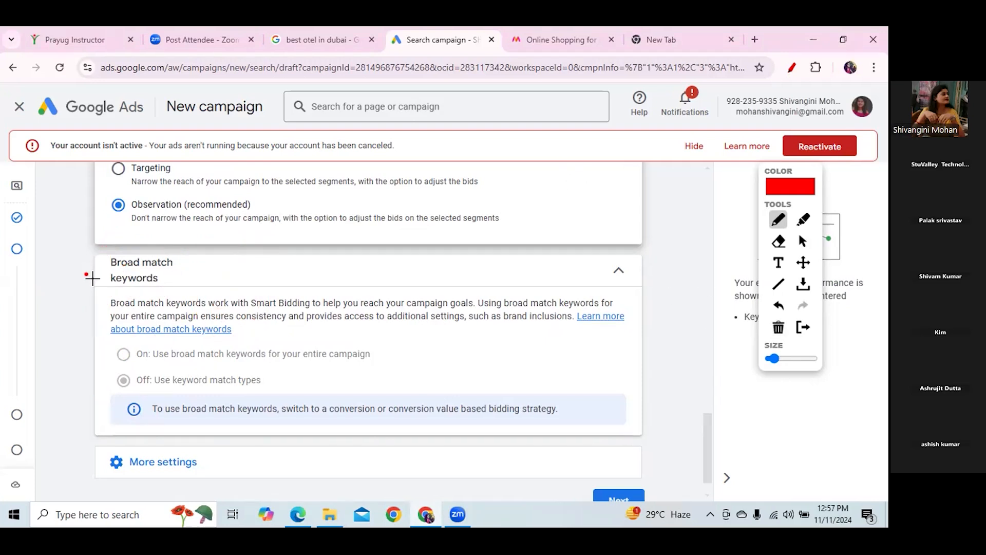
{"action": "left_click_drag", "start_coordinate": [92, 278], "coordinate": [140, 223]}
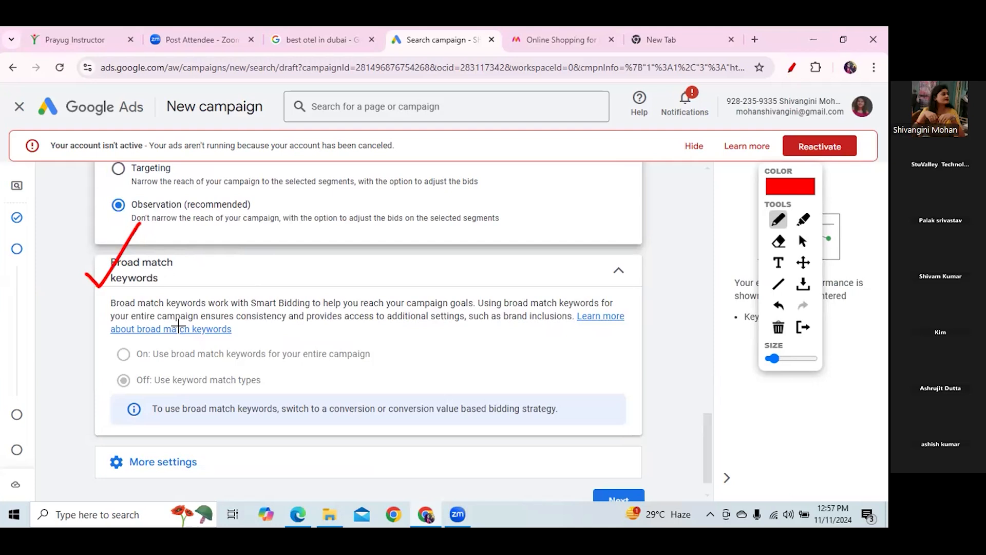
{"action": "mouse_move", "coordinate": [138, 340]}
{"action": "left_mouse_down"}
{"action": "mouse_move", "coordinate": [240, 344]}
{"action": "mouse_move", "coordinate": [306, 297]}
{"action": "left_mouse_up"}
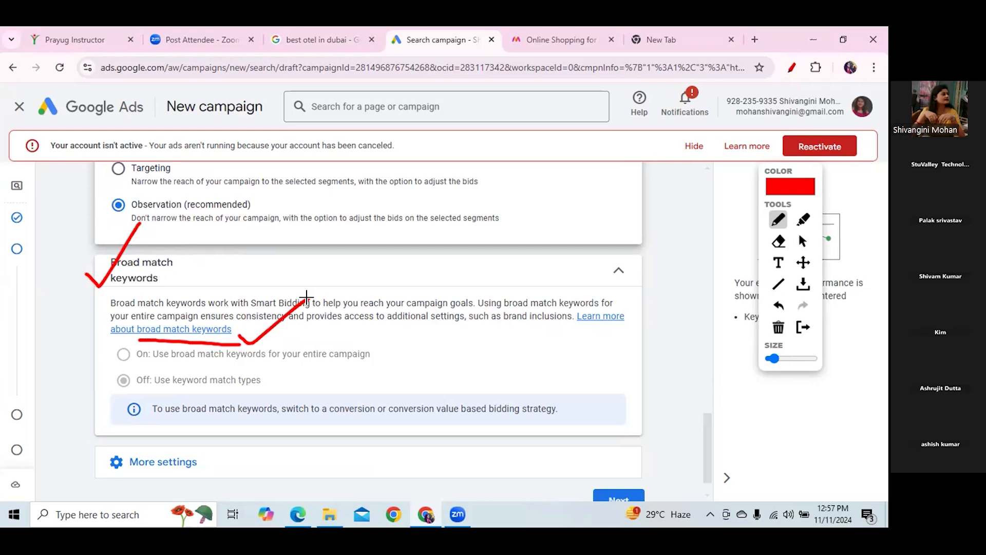
{"action": "left_click_drag", "start_coordinate": [315, 267], "coordinate": [327, 338]}
{"action": "left_click_drag", "start_coordinate": [318, 265], "coordinate": [305, 309]}
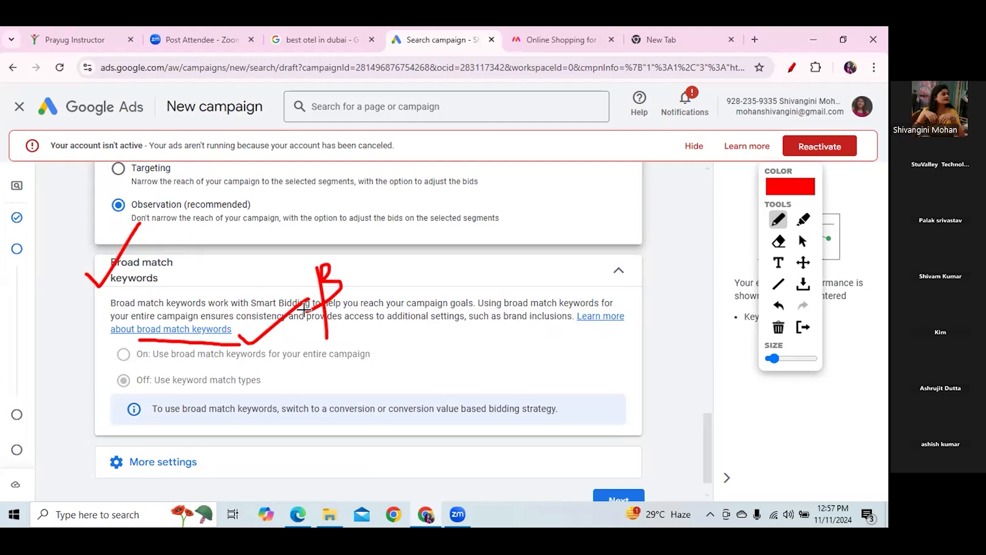
{"action": "left_click", "coordinate": [778, 329]}
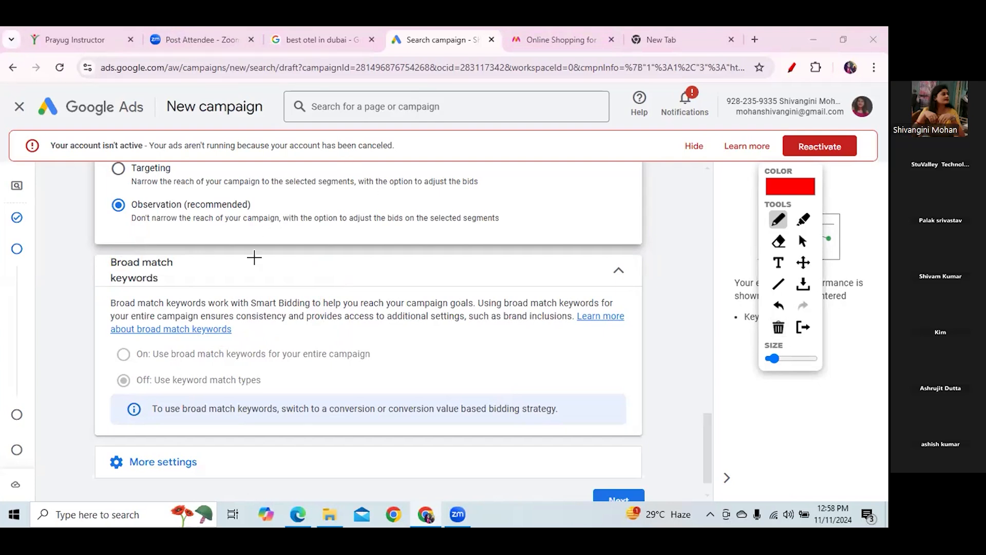
Exit the annotation drawing tool and expand More settings to reveal ad rotation.
{"action": "left_click", "coordinate": [803, 241]}
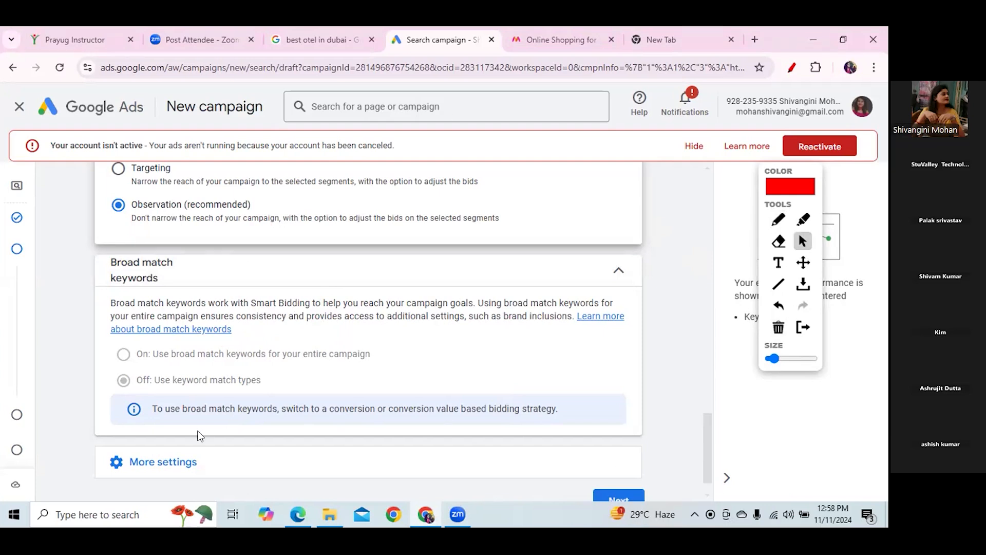
{"action": "left_click", "coordinate": [349, 467]}
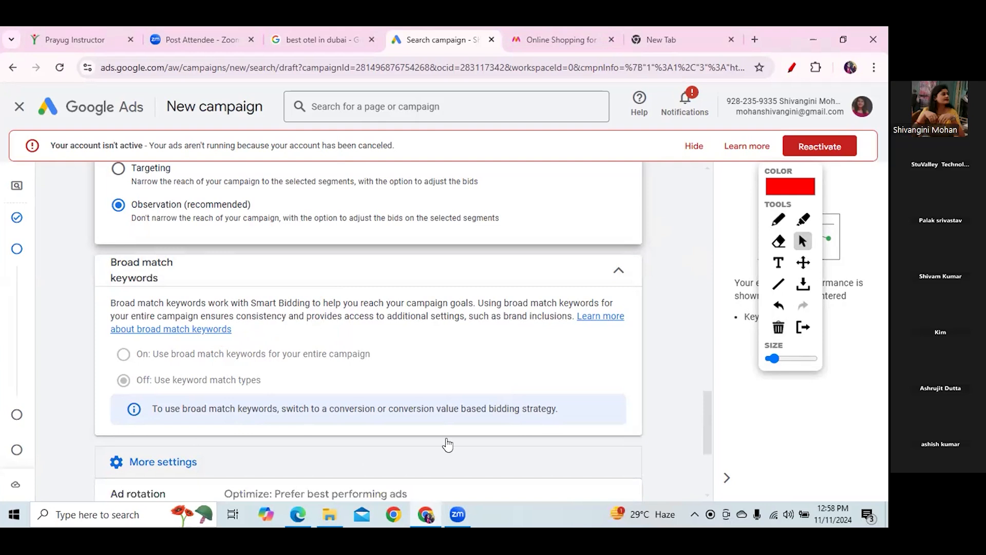
Choose 'Do not optimize: Rotate ads indefinitely' under Ad rotation.
{"action": "scroll", "coordinate": [704, 412], "scroll_direction": "down", "scroll_amount": 4}
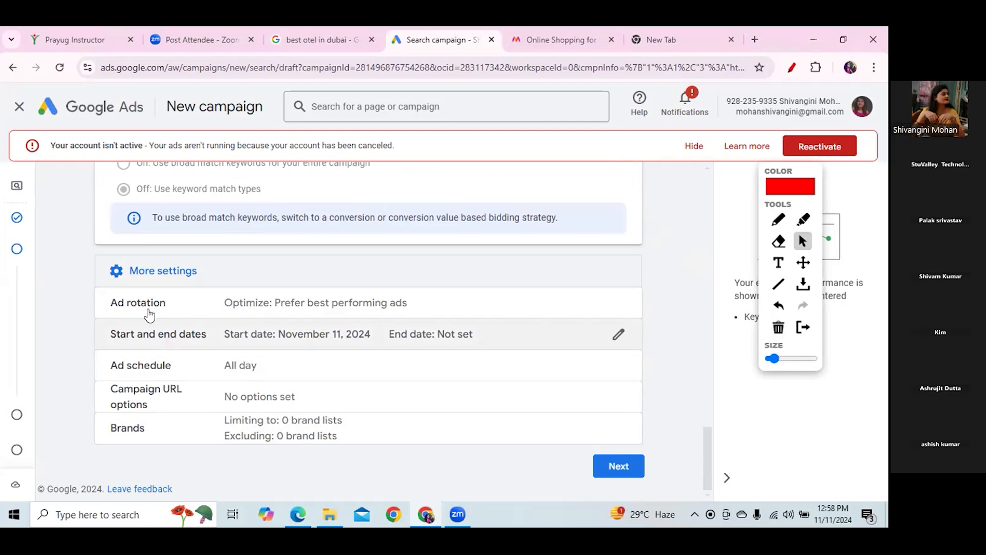
{"action": "left_click", "coordinate": [221, 307]}
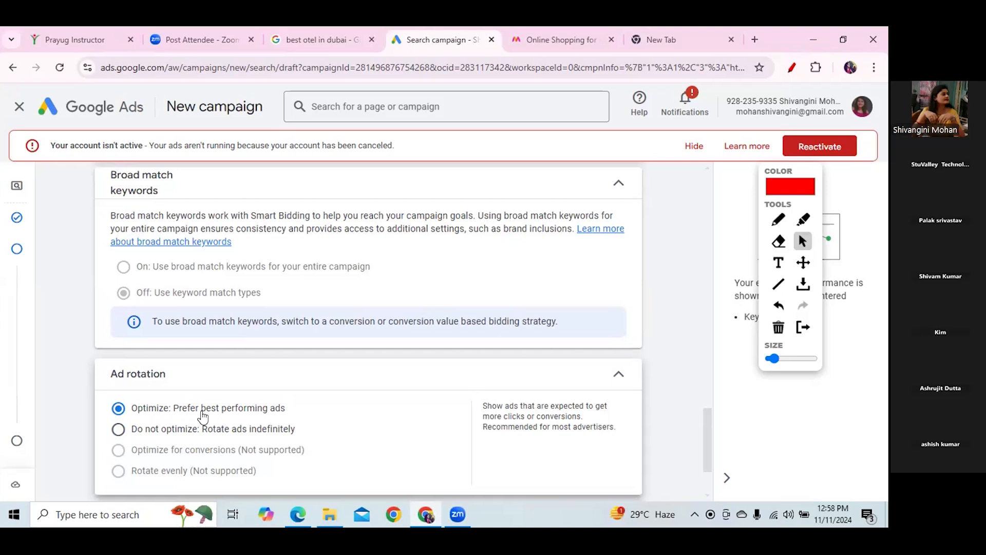
{"action": "left_click", "coordinate": [118, 430]}
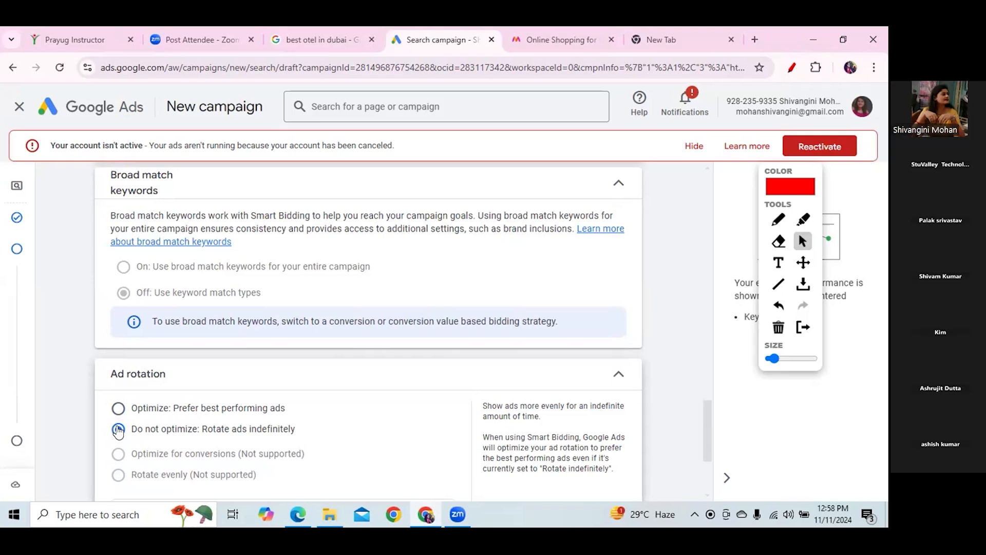
Switch ad rotation back to 'Optimize: Prefer best performing ads' and scroll down.
{"action": "left_click", "coordinate": [118, 408]}
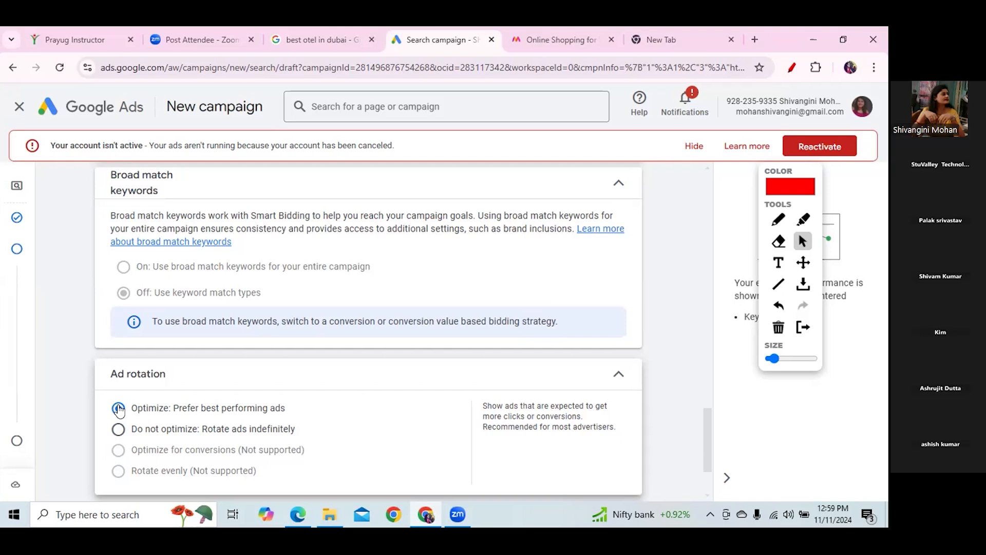
{"action": "left_click", "coordinate": [118, 408]}
{"action": "left_click_drag", "start_coordinate": [709, 429], "coordinate": [709, 456]}
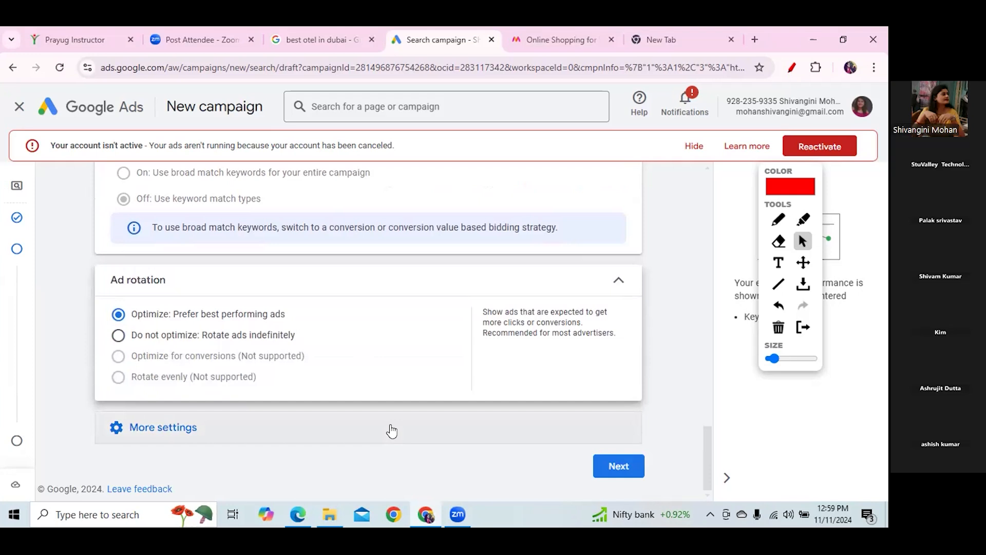
{"action": "left_click", "coordinate": [203, 429]}
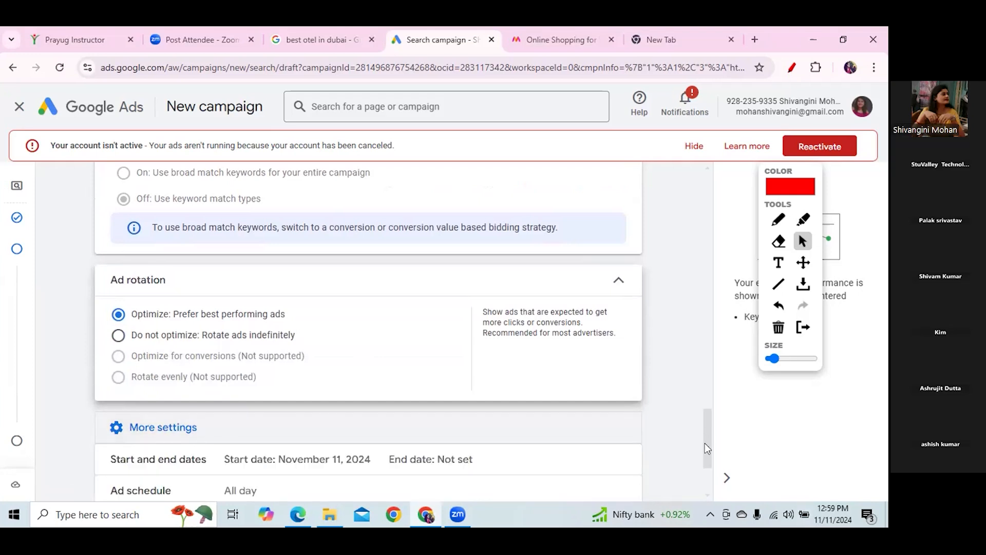
{"action": "left_click_drag", "start_coordinate": [705, 443], "coordinate": [707, 467]}
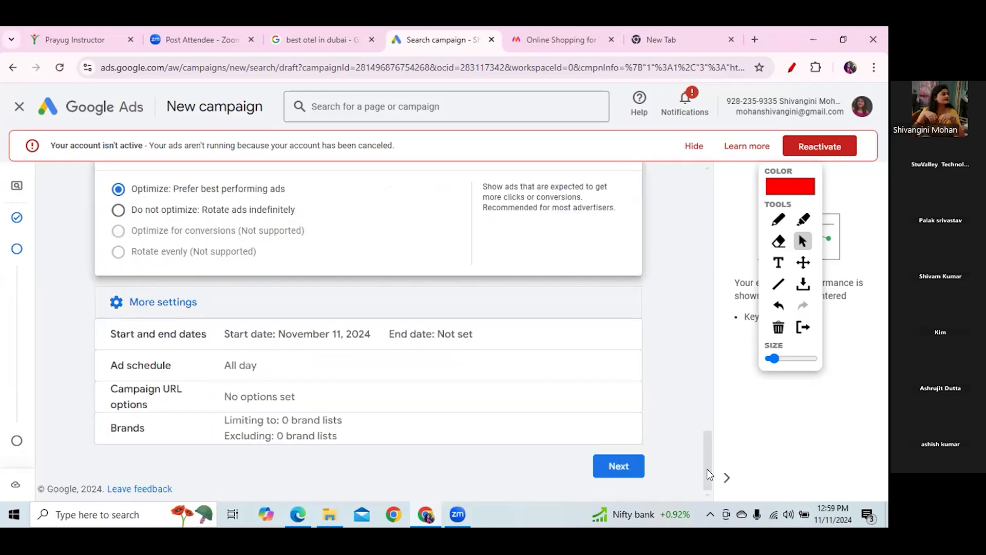
{"action": "left_click", "coordinate": [296, 339]}
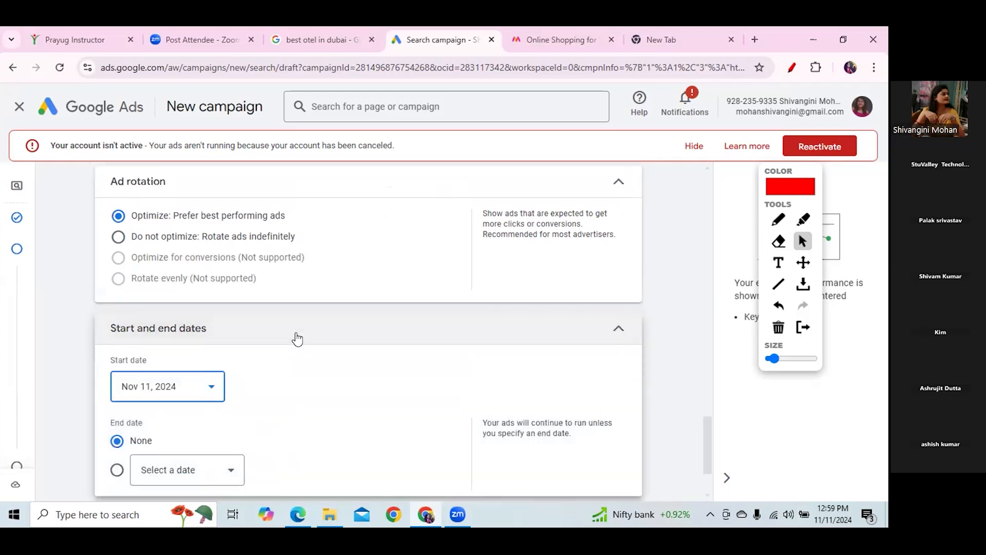
{"action": "left_click", "coordinate": [205, 389]}
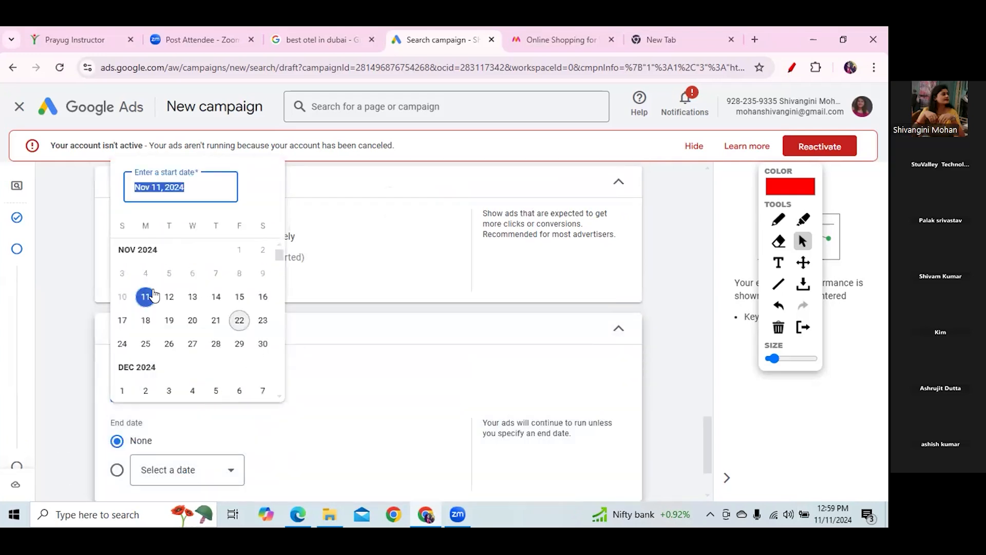
{"action": "left_click", "coordinate": [239, 469]}
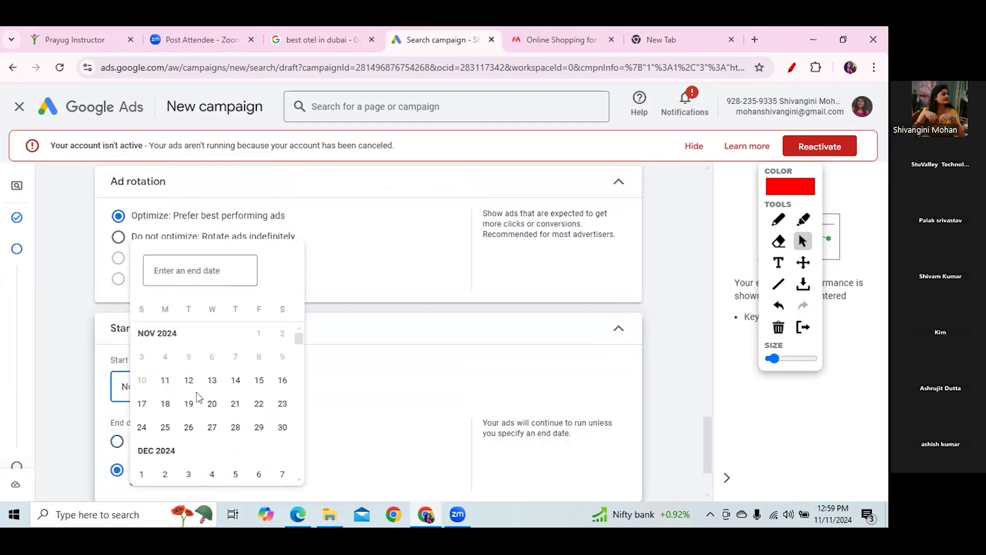
{"action": "left_click", "coordinate": [189, 380]}
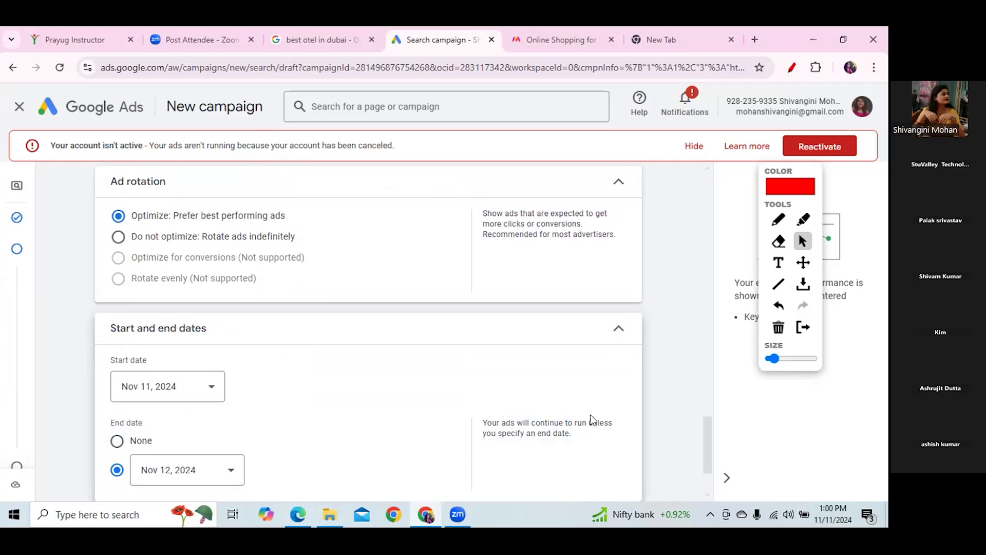
{"action": "left_click_drag", "start_coordinate": [709, 439], "coordinate": [708, 455]}
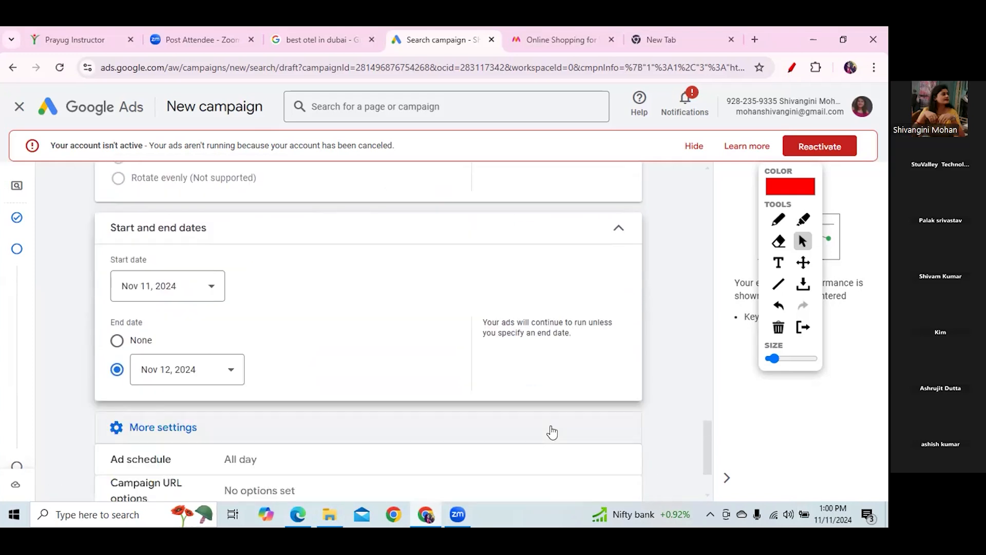
Expand Ad schedule and set the first schedule entry to Mondays.
{"action": "left_click", "coordinate": [291, 459]}
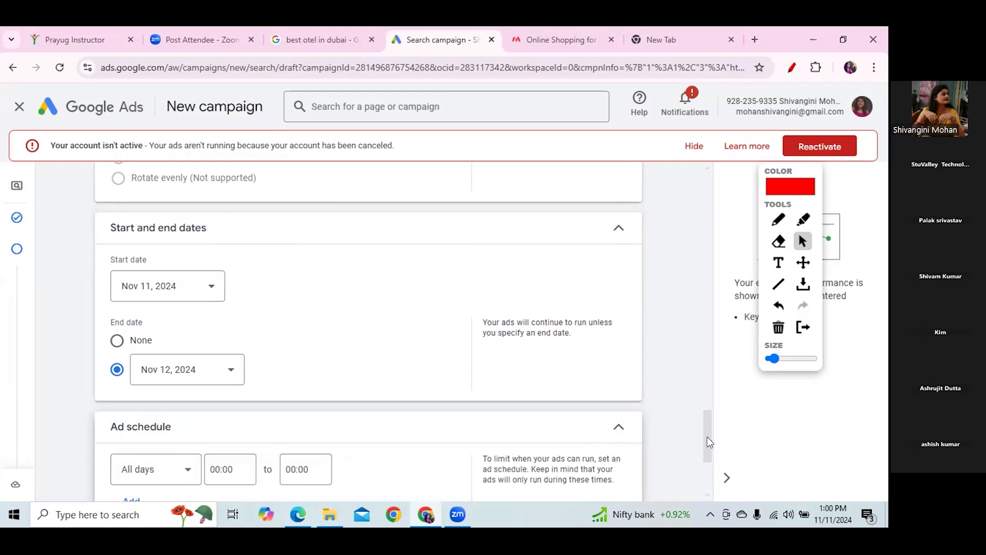
{"action": "left_click_drag", "start_coordinate": [708, 440], "coordinate": [710, 468]}
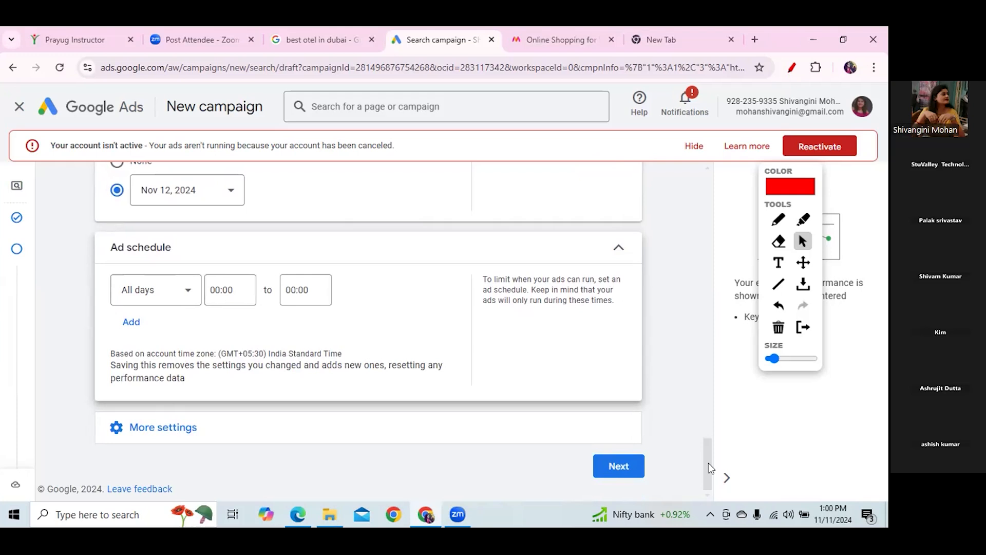
{"action": "left_click", "coordinate": [189, 290]}
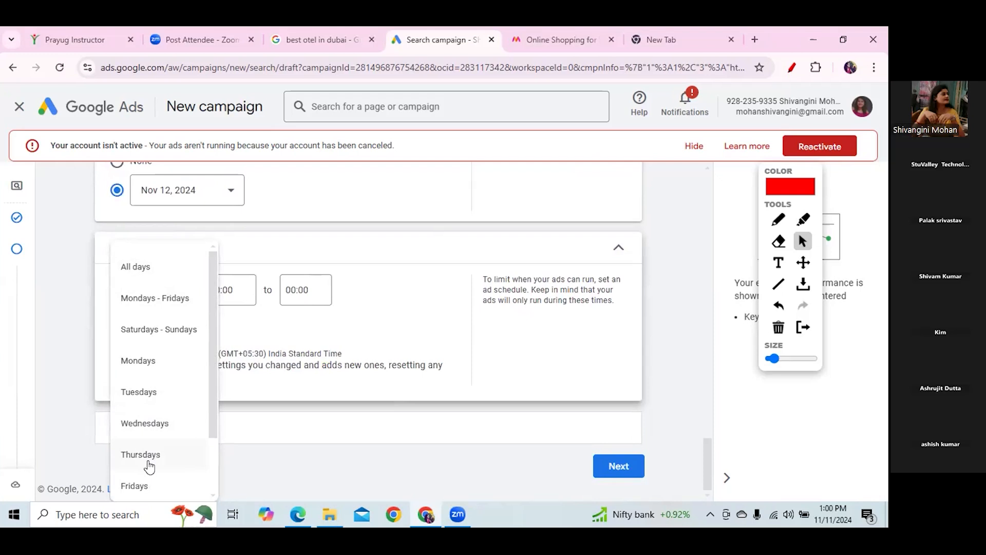
{"action": "left_click", "coordinate": [151, 365]}
Add a second ad schedule entry for Fridays.
{"action": "left_click", "coordinate": [135, 327]}
{"action": "left_click", "coordinate": [161, 337]}
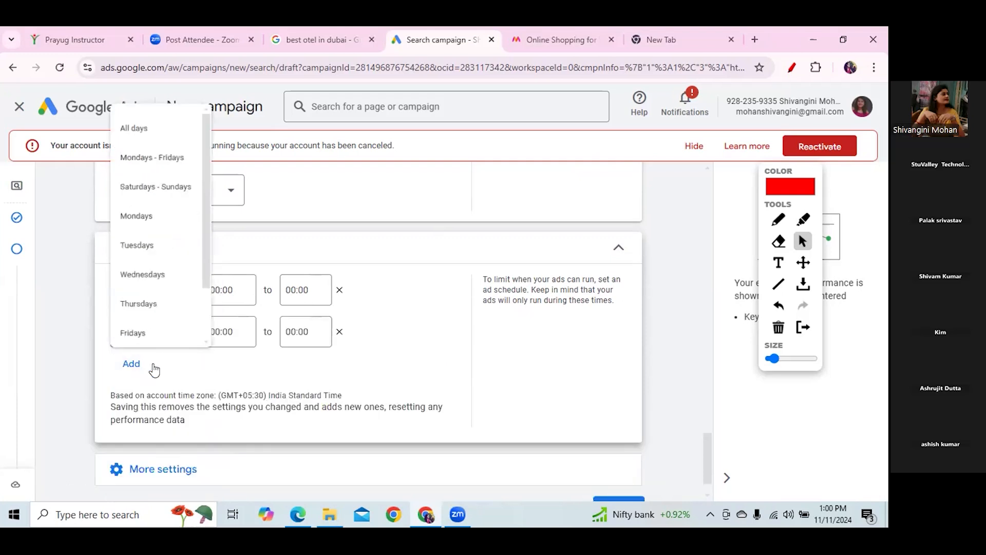
{"action": "left_click", "coordinate": [138, 333]}
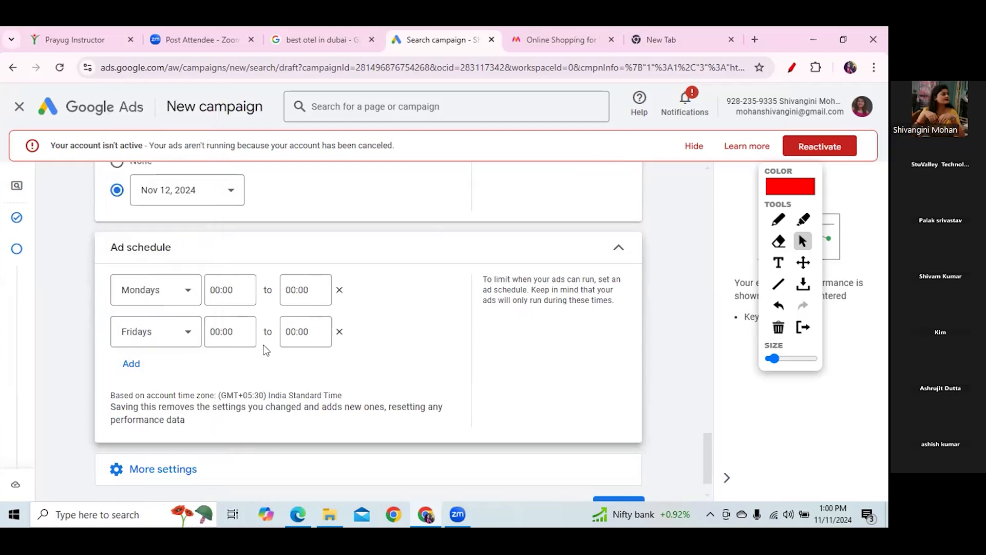
Set the Mondays schedule to run from 12:00 to 18:00.
{"action": "left_click", "coordinate": [235, 291]}
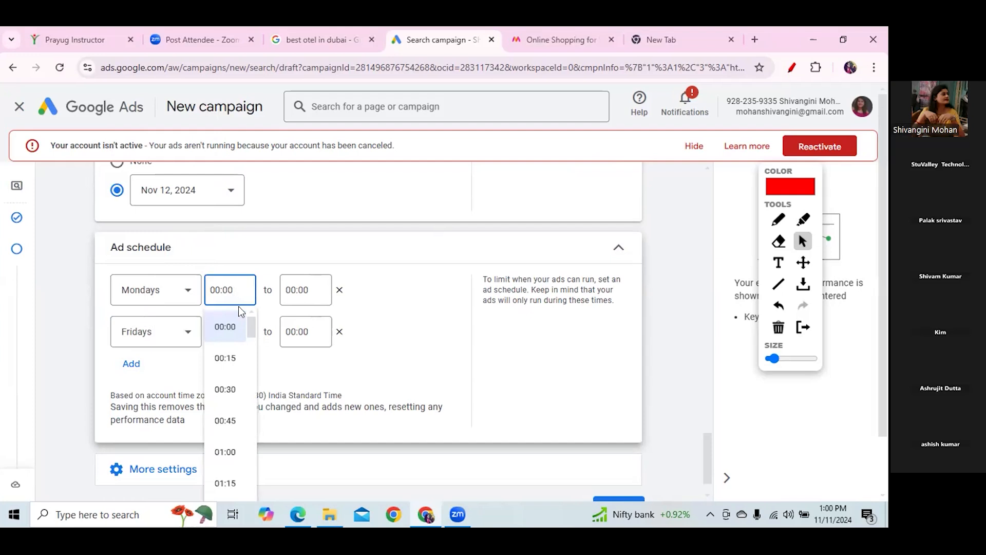
{"action": "left_click_drag", "start_coordinate": [250, 327], "coordinate": [262, 431]}
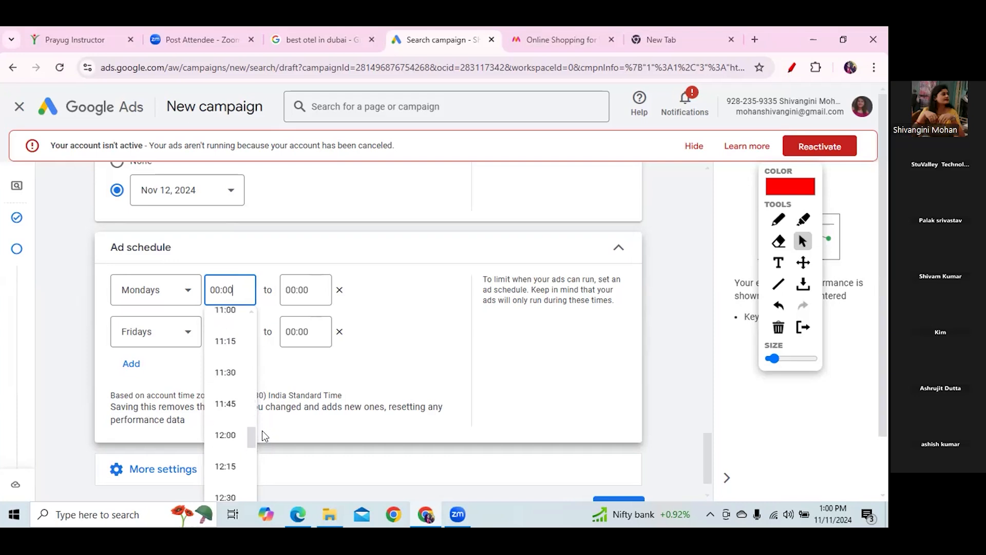
{"action": "left_click", "coordinate": [224, 435]}
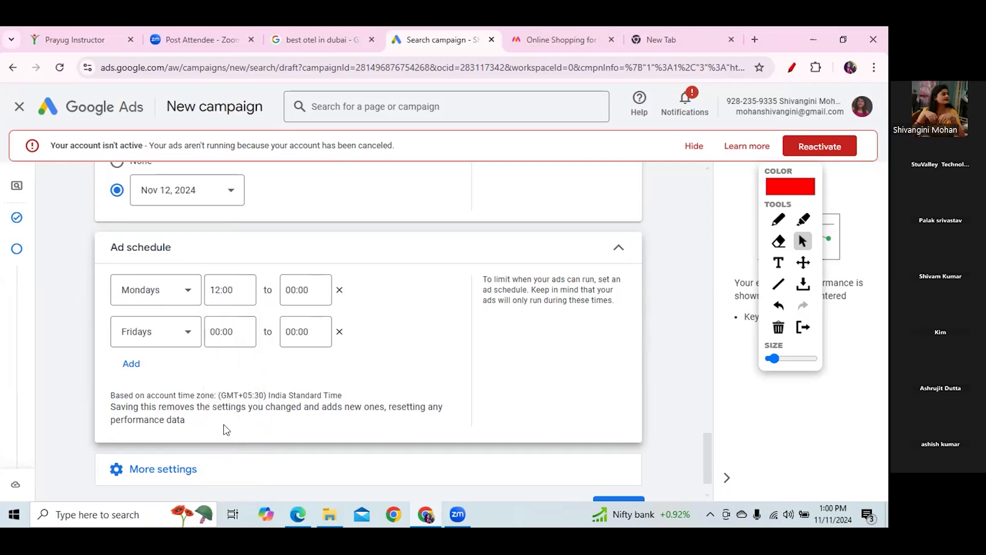
{"action": "left_click", "coordinate": [314, 295]}
{"action": "left_click_drag", "start_coordinate": [324, 340], "coordinate": [339, 465]}
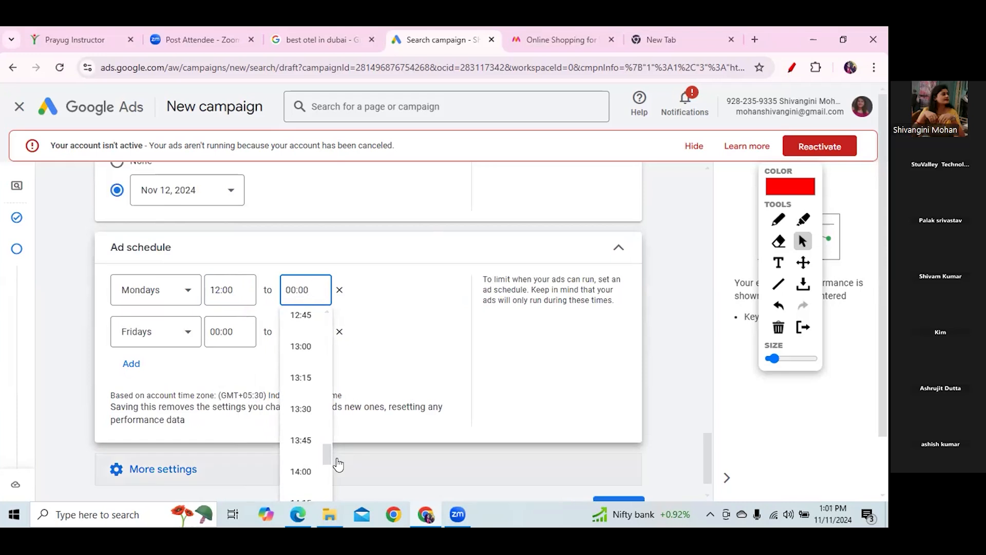
{"action": "left_click_drag", "start_coordinate": [338, 465], "coordinate": [327, 491]}
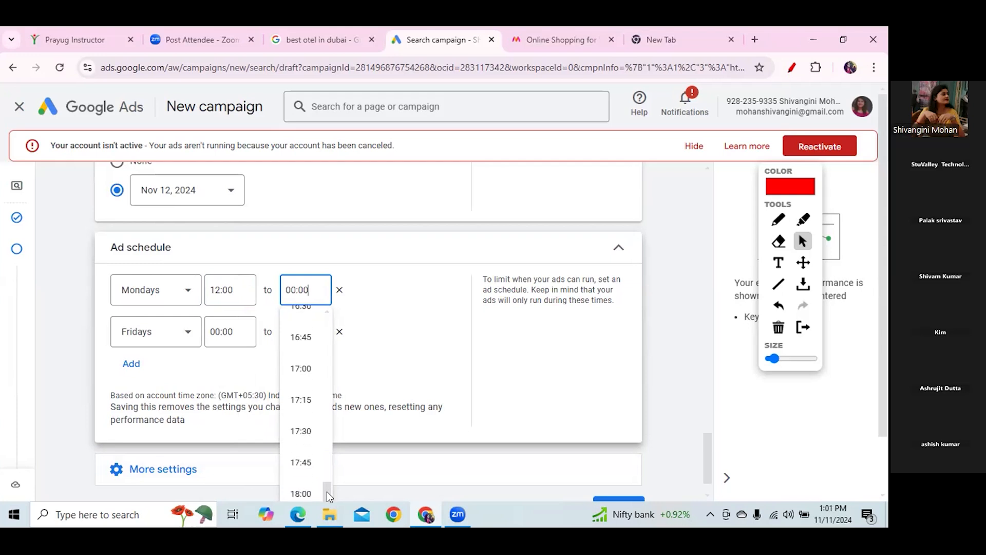
{"action": "left_click", "coordinate": [303, 477]}
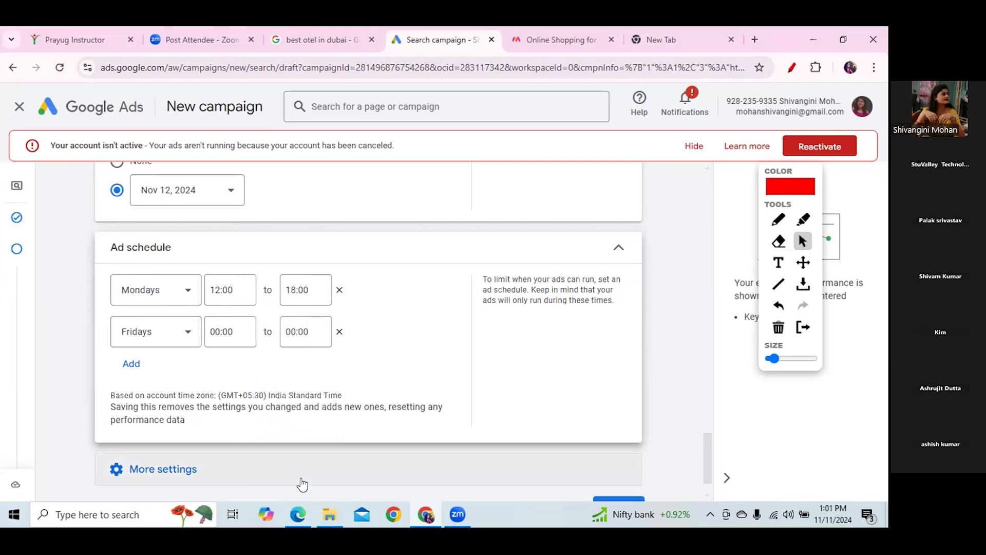
Set the Fridays schedule to run from 13:00 to 18:30.
{"action": "left_click", "coordinate": [227, 331]}
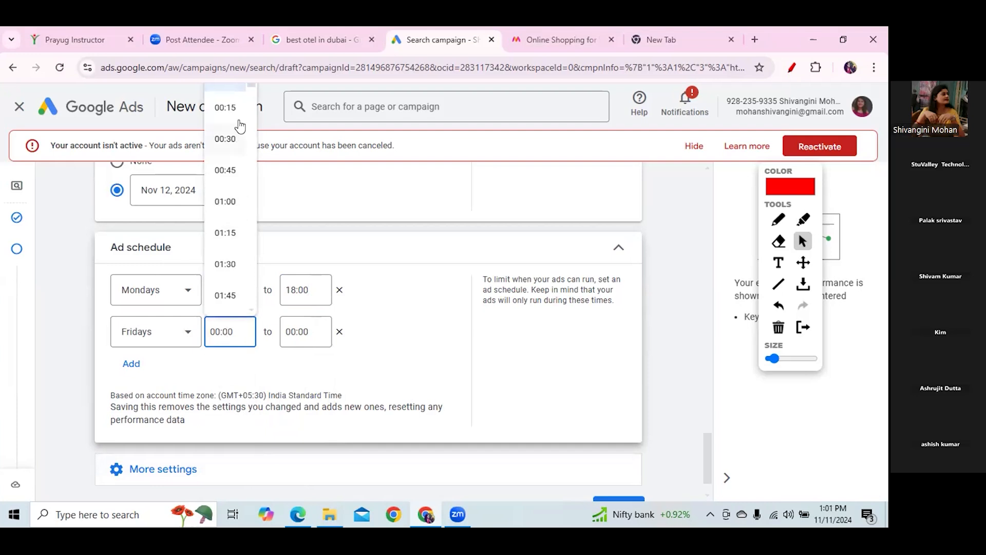
{"action": "left_click", "coordinate": [243, 119]}
{"action": "left_click", "coordinate": [216, 328]}
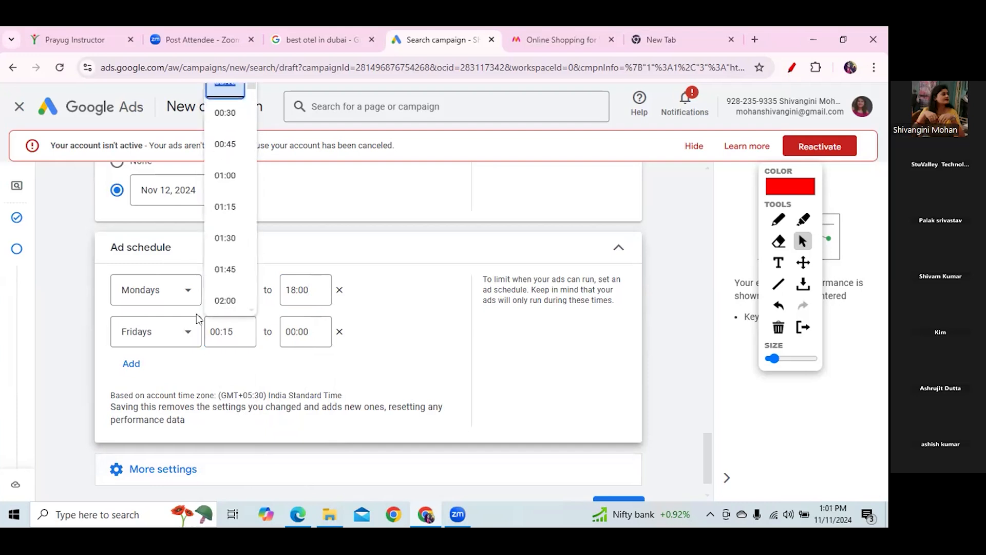
{"action": "left_click_drag", "start_coordinate": [252, 89], "coordinate": [259, 205]}
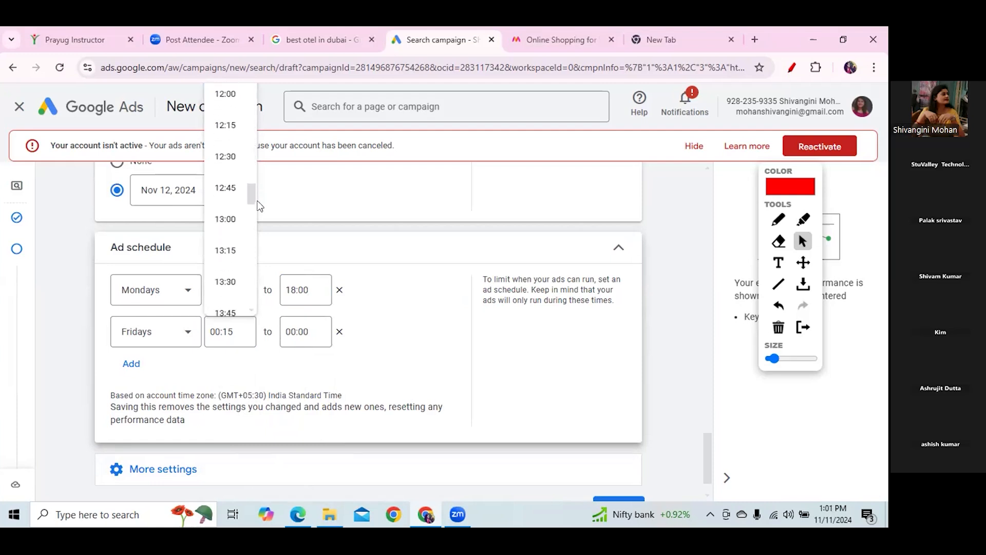
{"action": "left_click", "coordinate": [224, 220]}
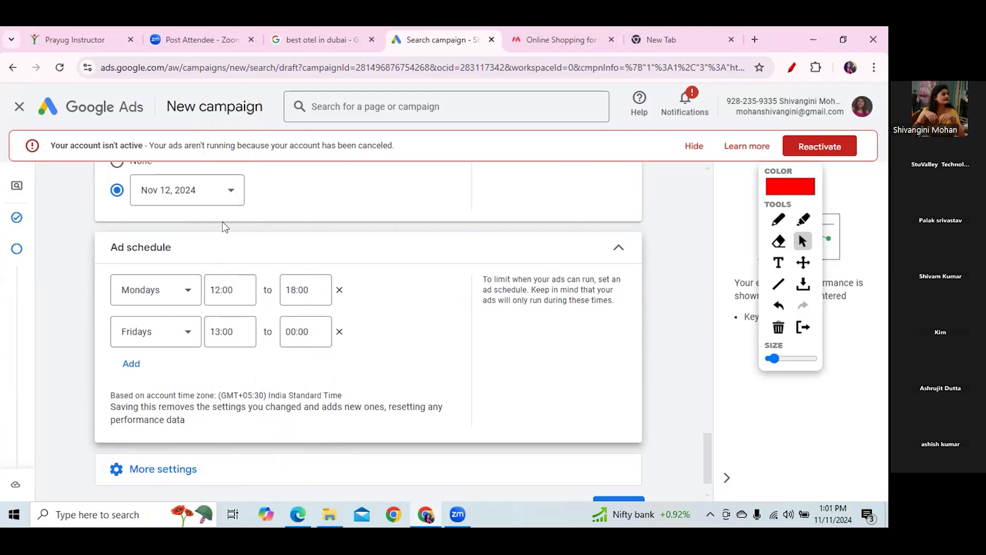
{"action": "left_click", "coordinate": [318, 327]}
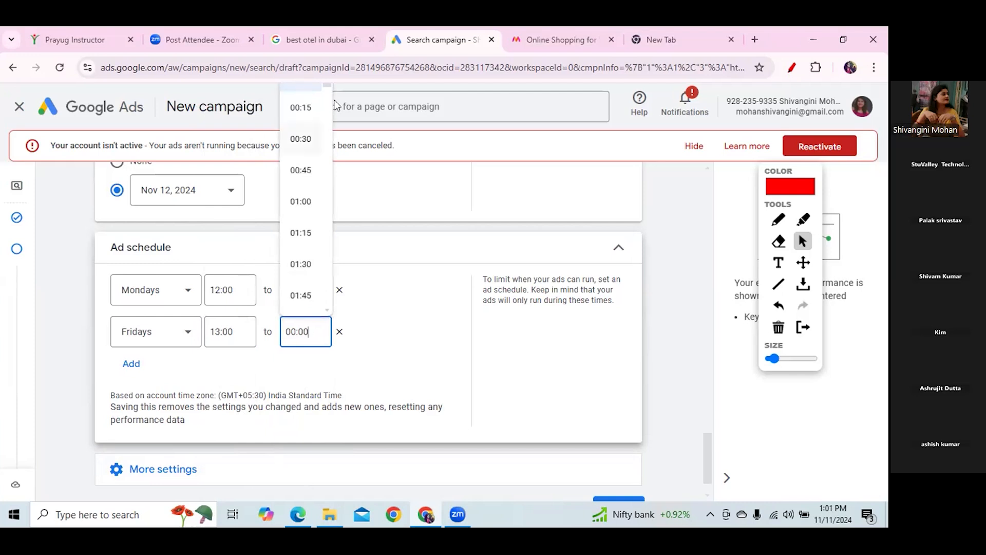
{"action": "scroll", "coordinate": [310, 215], "scroll_direction": "down", "scroll_amount": 4}
{"action": "scroll", "coordinate": [310, 216], "scroll_direction": "down", "scroll_amount": 14}
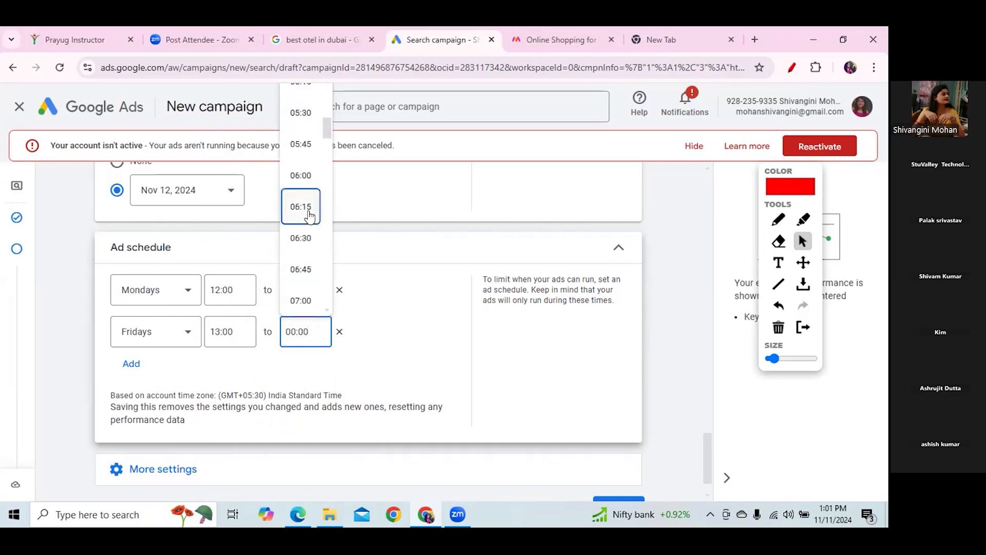
{"action": "left_click_drag", "start_coordinate": [324, 137], "coordinate": [329, 244]}
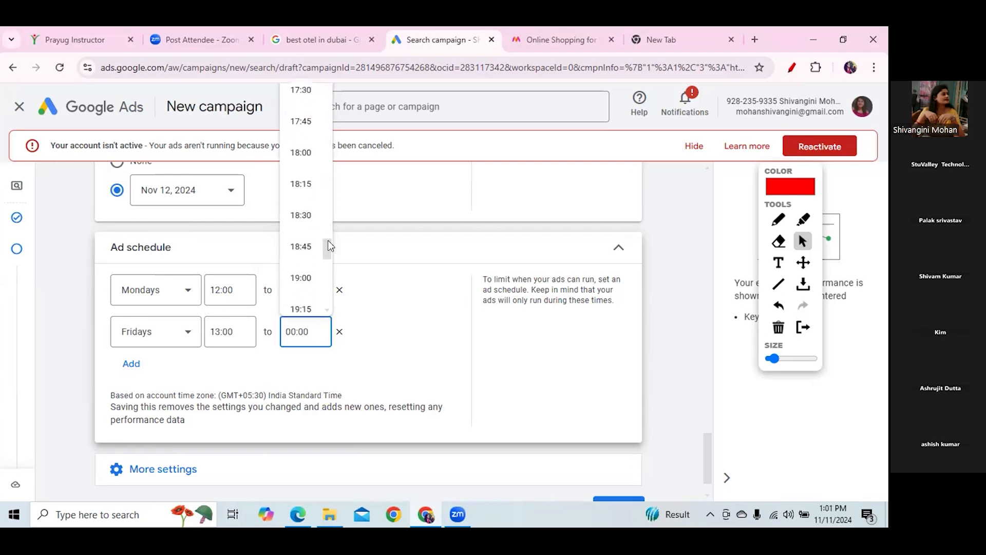
{"action": "left_click", "coordinate": [301, 219]}
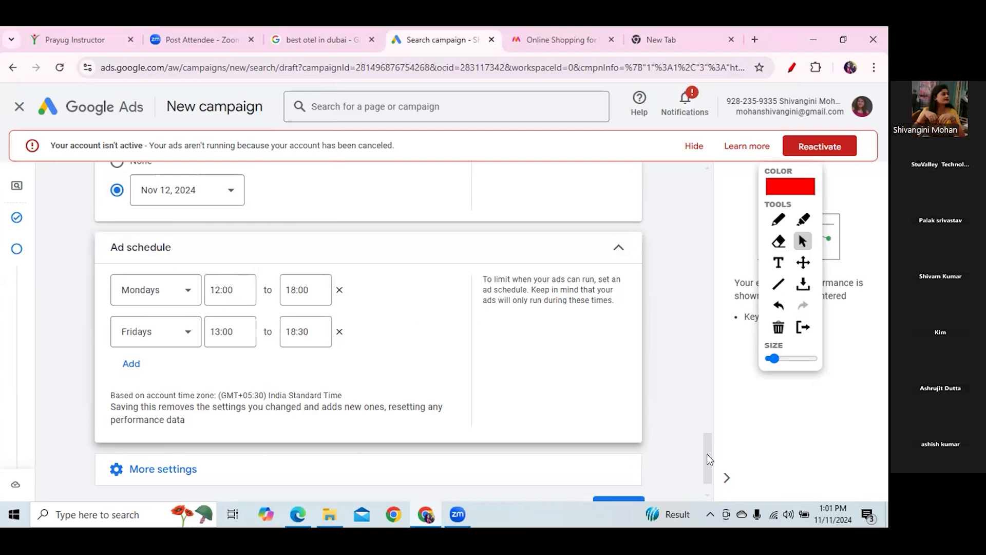
Set the campaign end date to Nov 22, 2024 and start date to Nov 11, 2024.
{"action": "left_click_drag", "start_coordinate": [709, 459], "coordinate": [705, 441]}
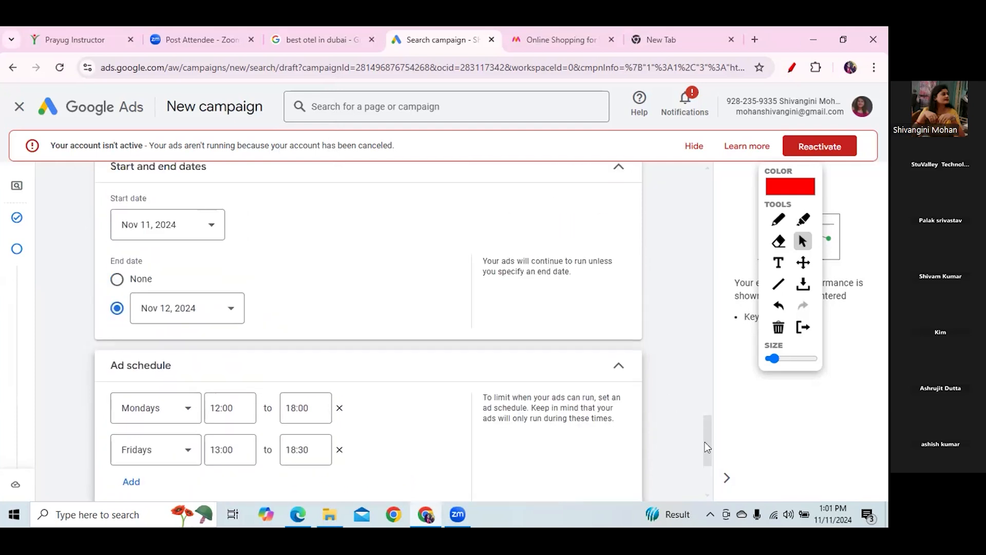
{"action": "left_click", "coordinate": [231, 312]}
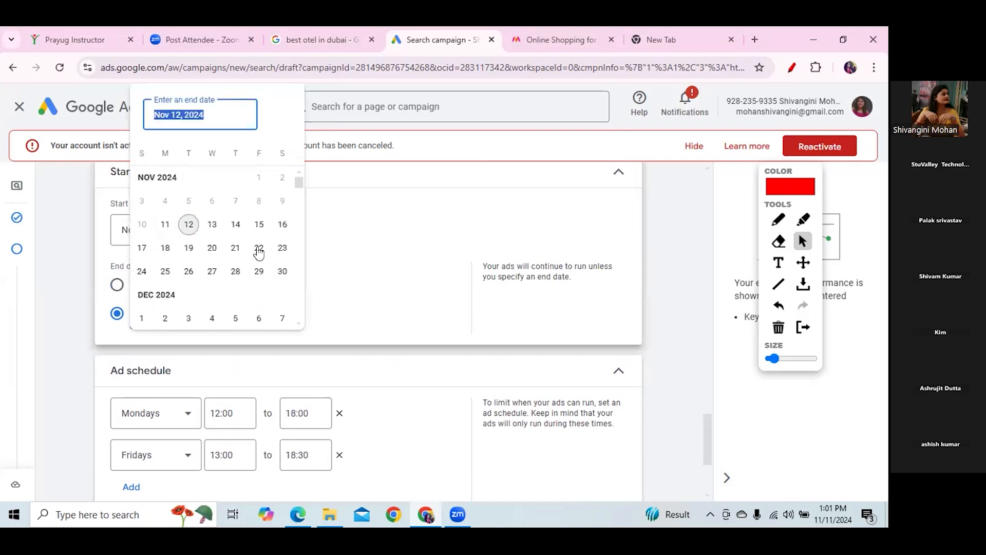
{"action": "left_click", "coordinate": [259, 249]}
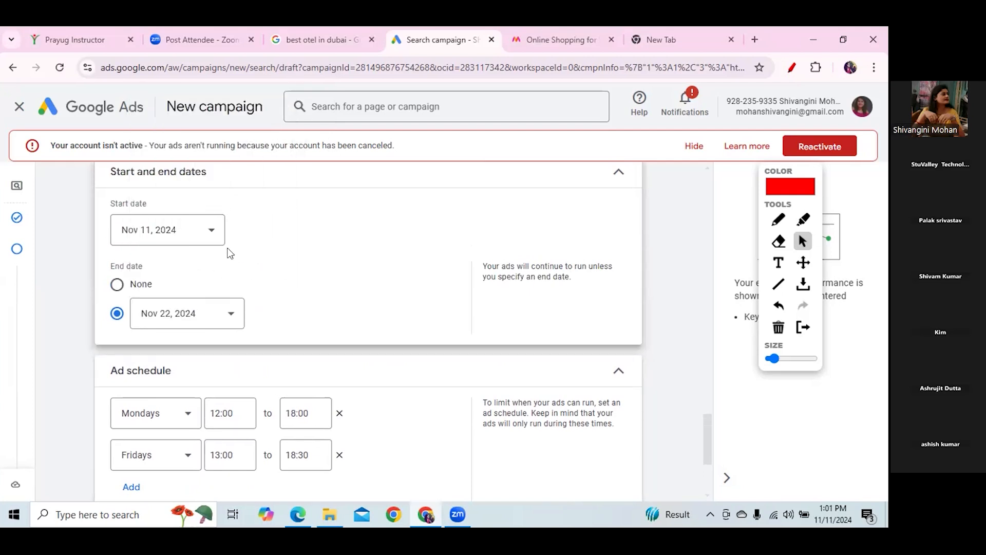
{"action": "left_click", "coordinate": [212, 238]}
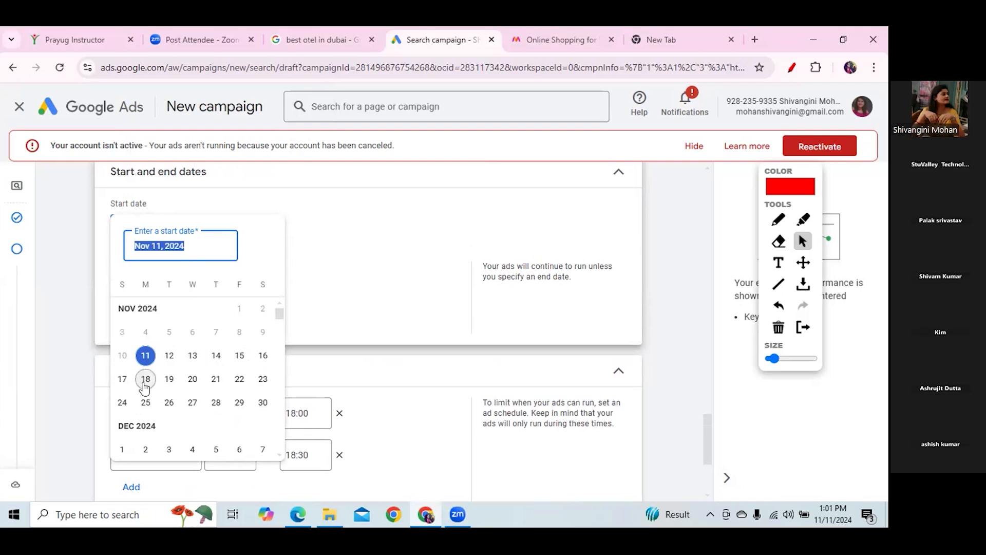
{"action": "left_click", "coordinate": [238, 391]}
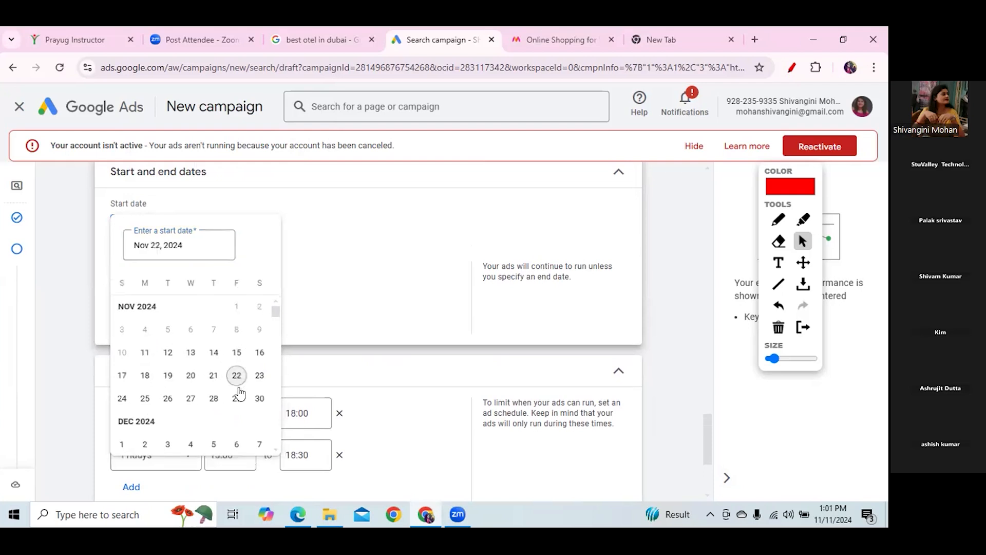
{"action": "left_click", "coordinate": [194, 229]}
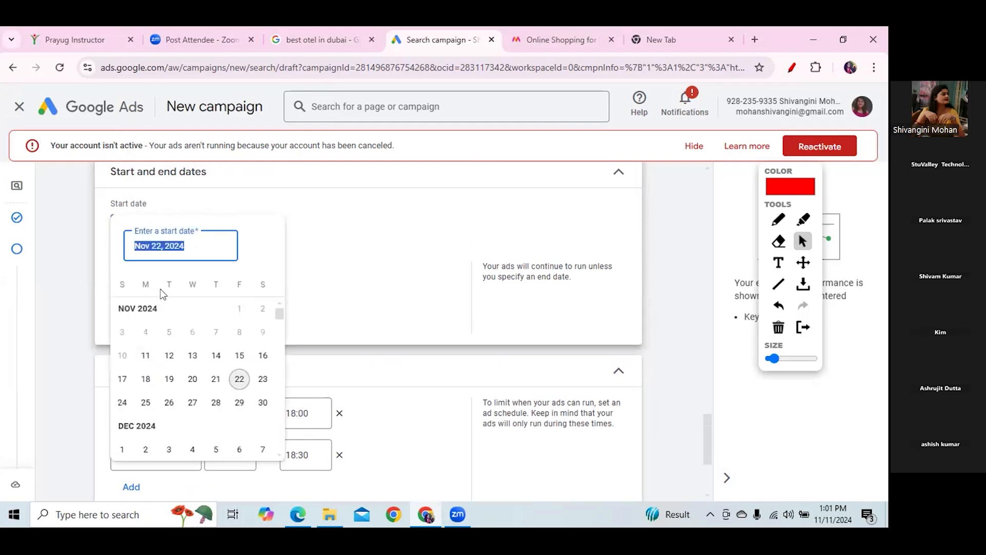
{"action": "left_click", "coordinate": [146, 358]}
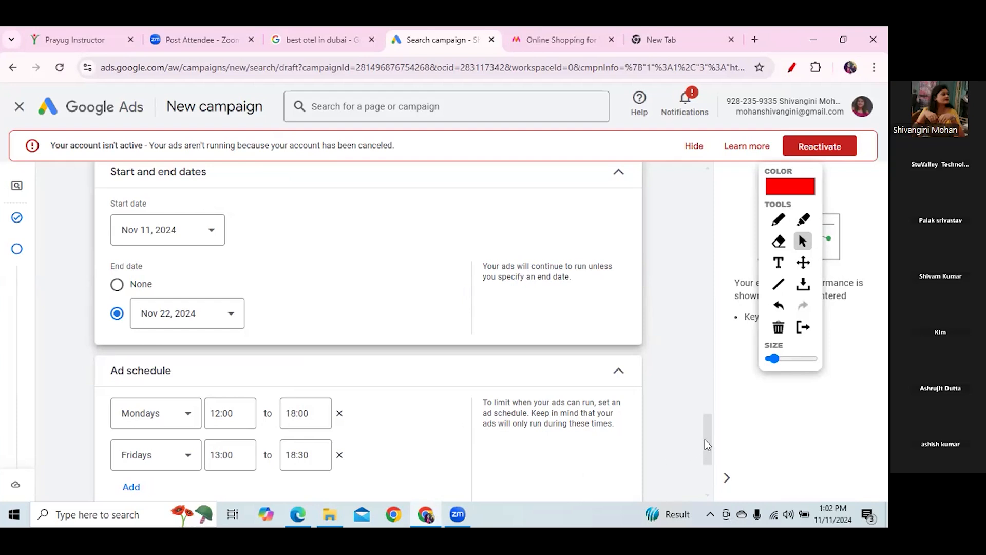
{"action": "left_click_drag", "start_coordinate": [704, 440], "coordinate": [705, 439]}
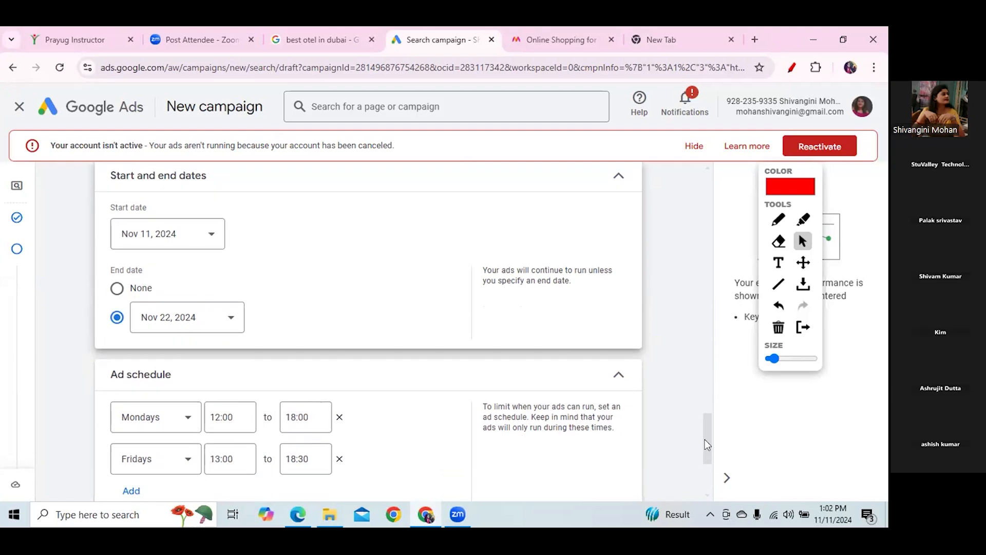
{"action": "left_click_drag", "start_coordinate": [705, 440], "coordinate": [707, 451]}
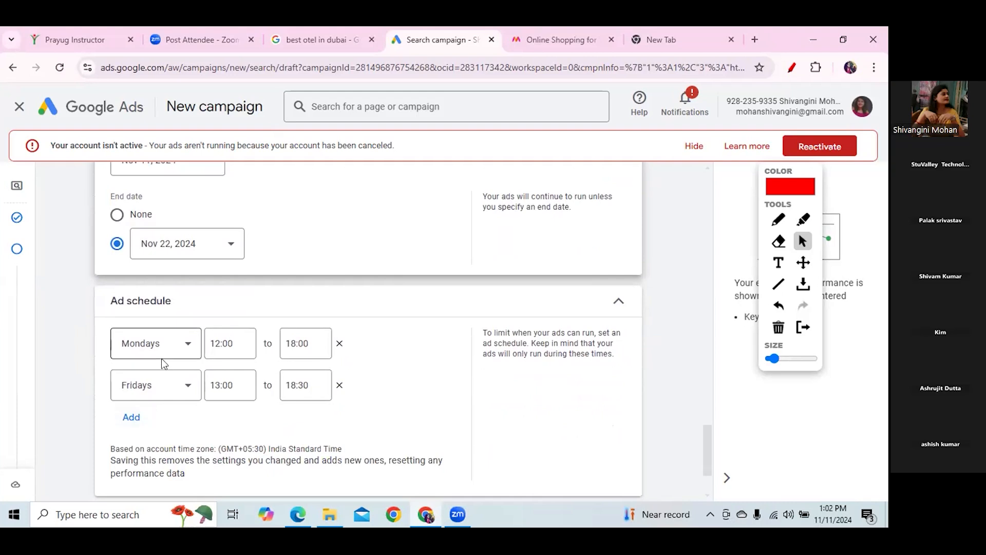
{"action": "left_click", "coordinate": [135, 426]}
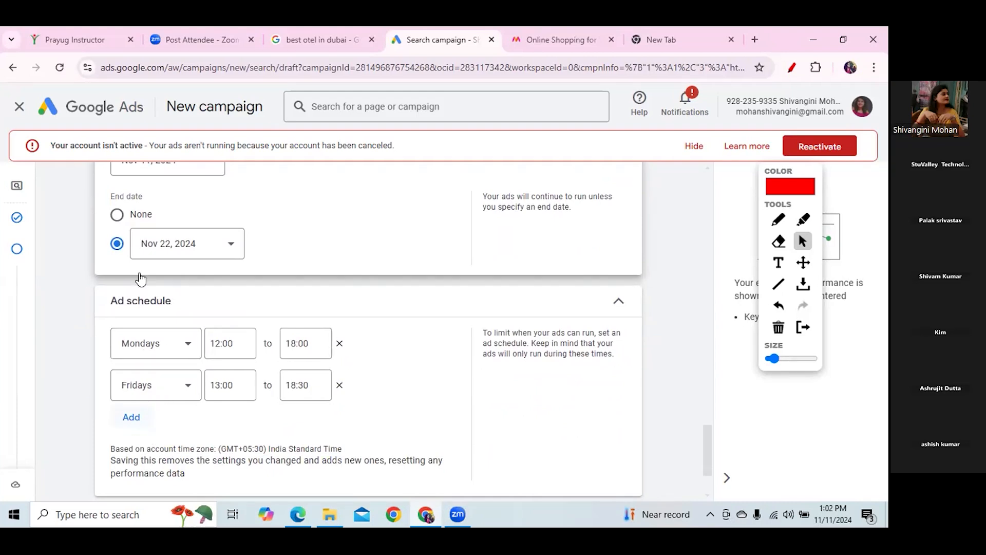
{"action": "left_click", "coordinate": [173, 432]}
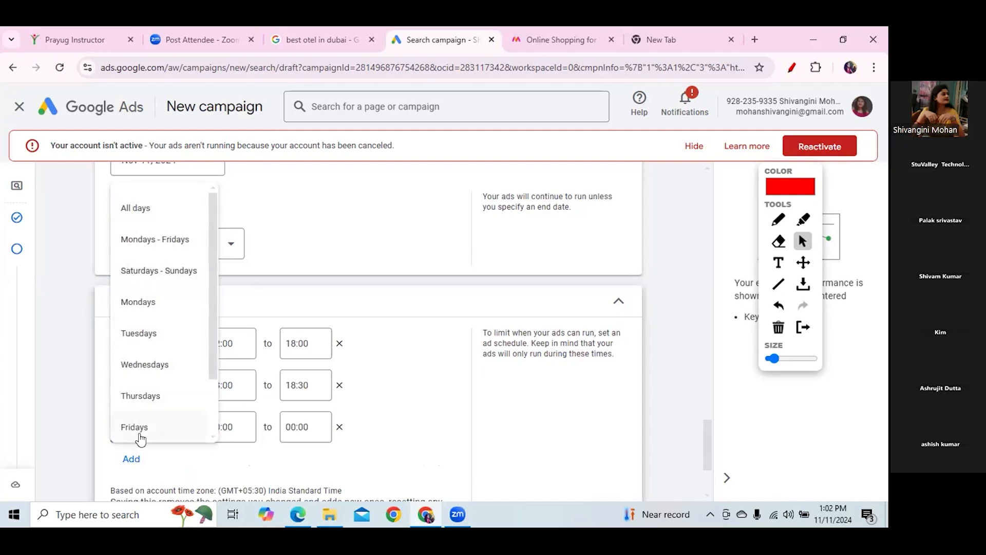
{"action": "left_click", "coordinate": [51, 243]}
{"action": "double_click", "coordinate": [340, 427]}
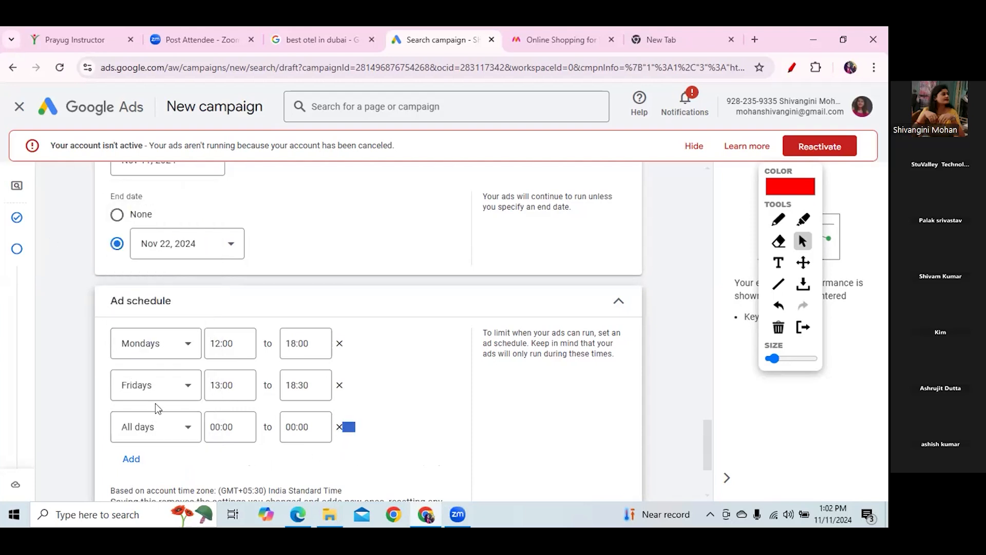
{"action": "left_click", "coordinate": [338, 428]}
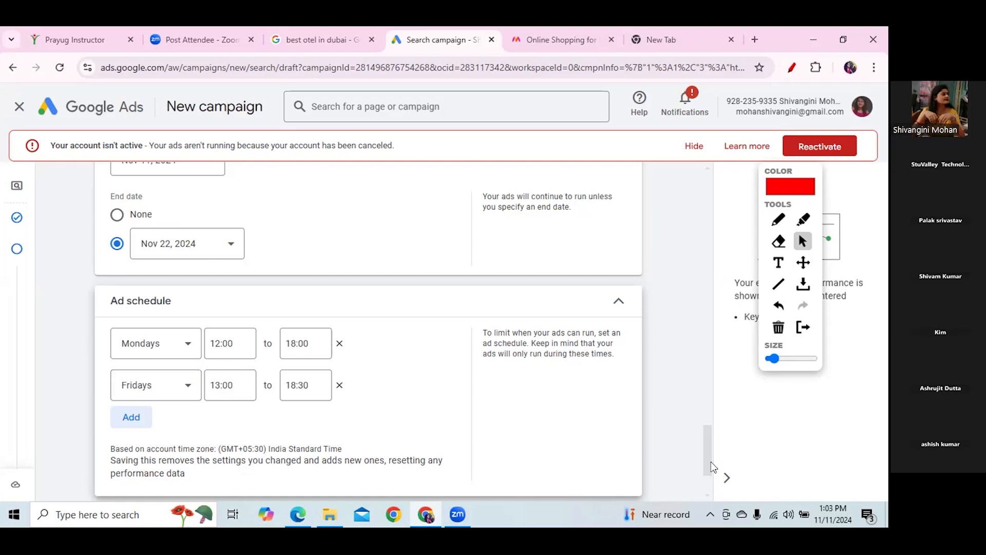
Expand the Campaign URL options, then collapse them again.
{"action": "scroll", "coordinate": [708, 455], "scroll_direction": "down", "scroll_amount": 2}
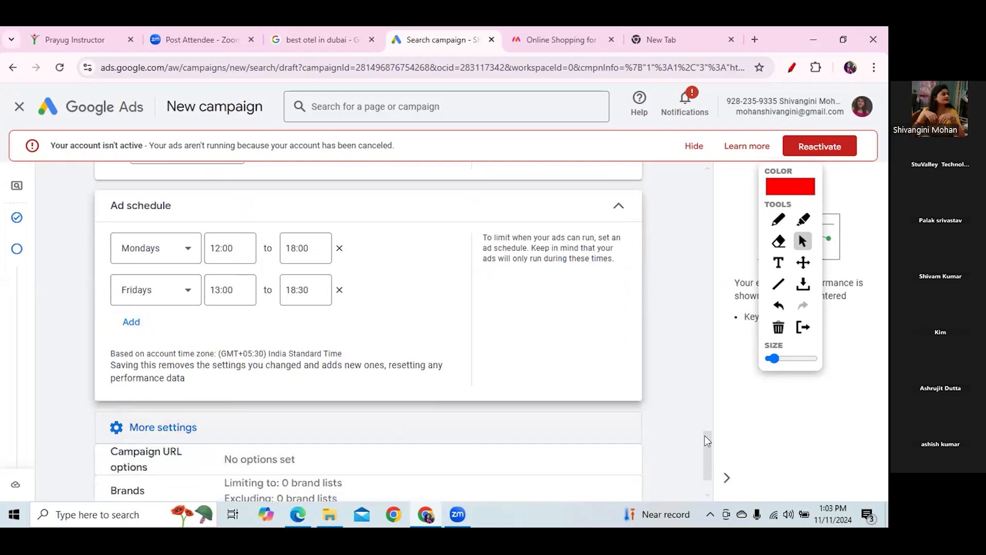
{"action": "scroll", "coordinate": [709, 452], "scroll_direction": "down", "scroll_amount": 2}
{"action": "left_click", "coordinate": [303, 400]}
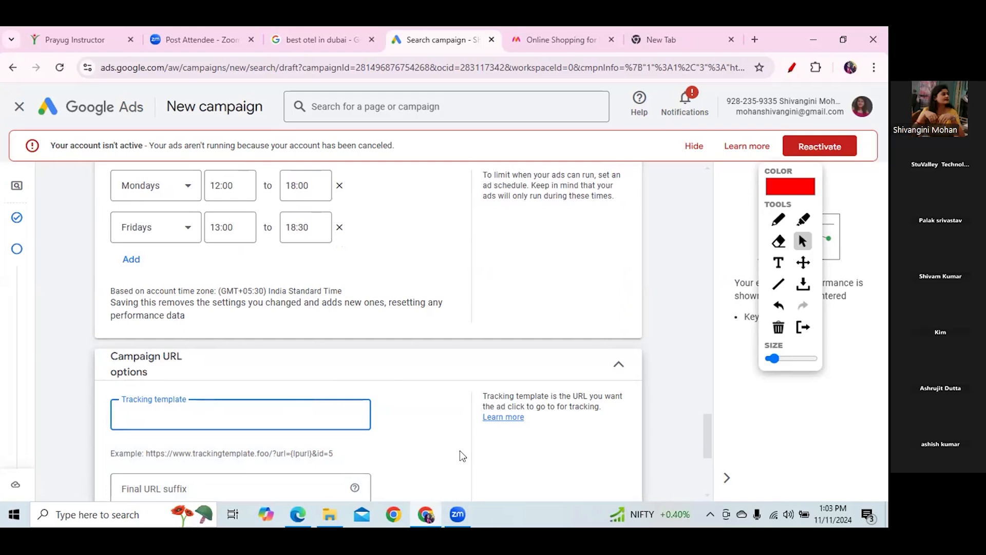
{"action": "left_click", "coordinate": [618, 364]}
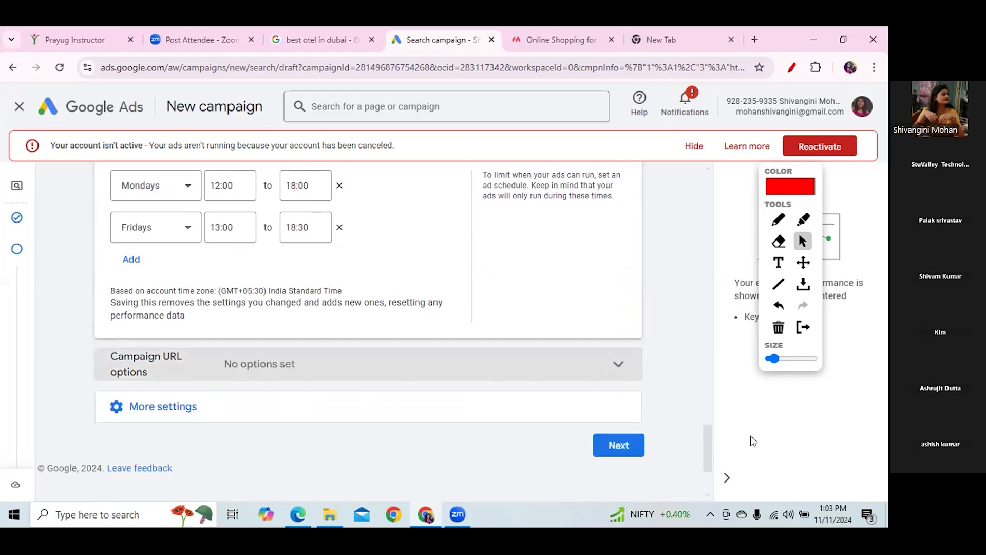
Expand More settings and the Brands row, scrolling through its inclusion and exclusion options.
{"action": "left_click", "coordinate": [587, 415]}
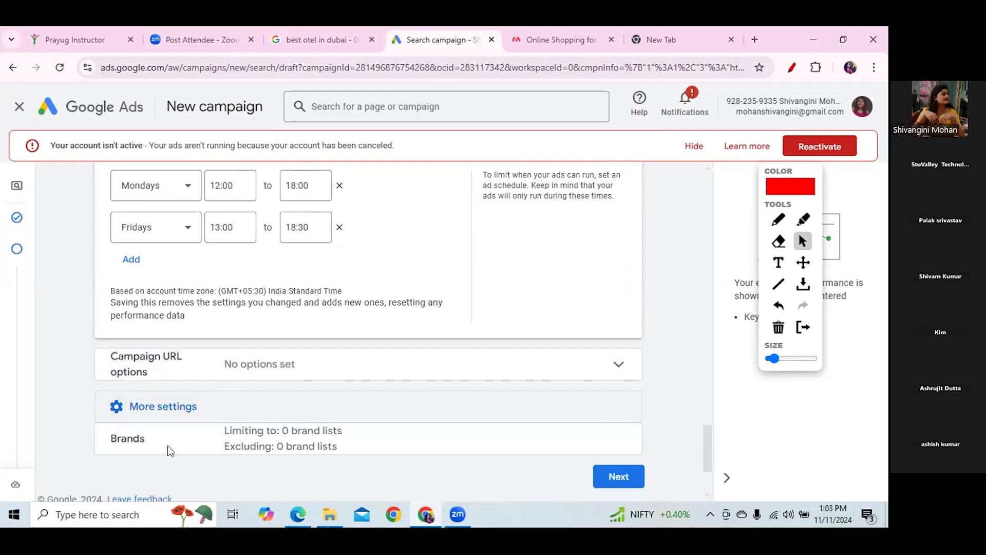
{"action": "left_click", "coordinate": [169, 445]}
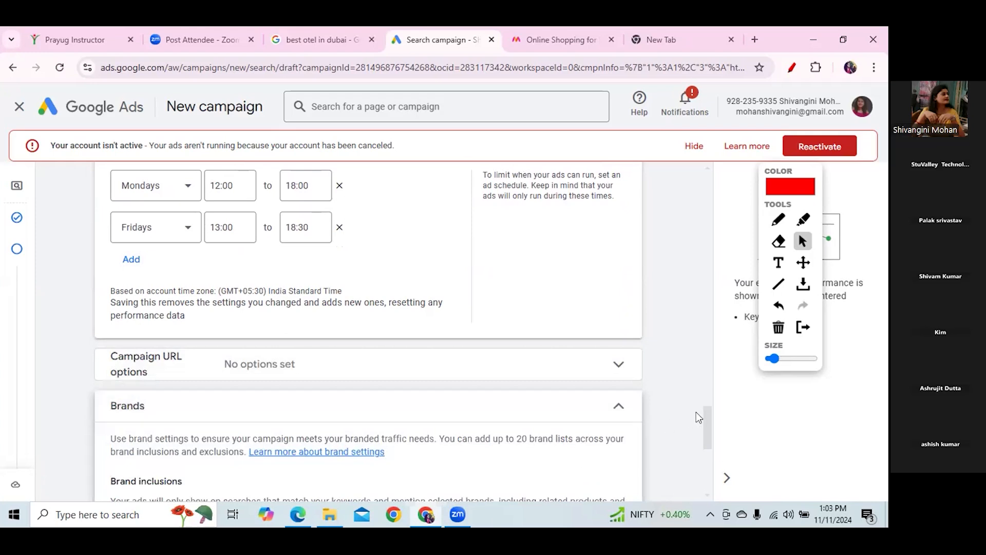
{"action": "left_click_drag", "start_coordinate": [708, 438], "coordinate": [713, 475]}
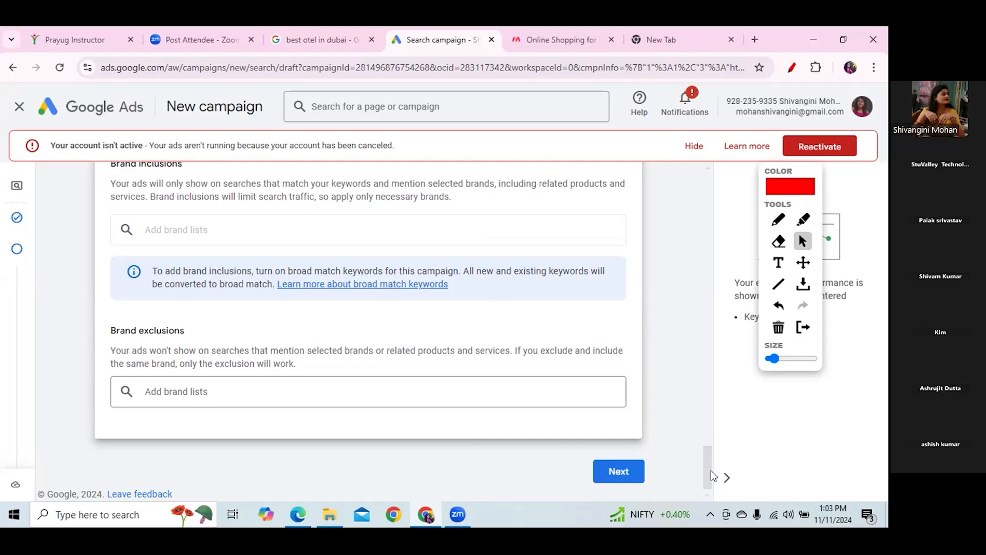
{"action": "left_click_drag", "start_coordinate": [707, 470], "coordinate": [702, 186]}
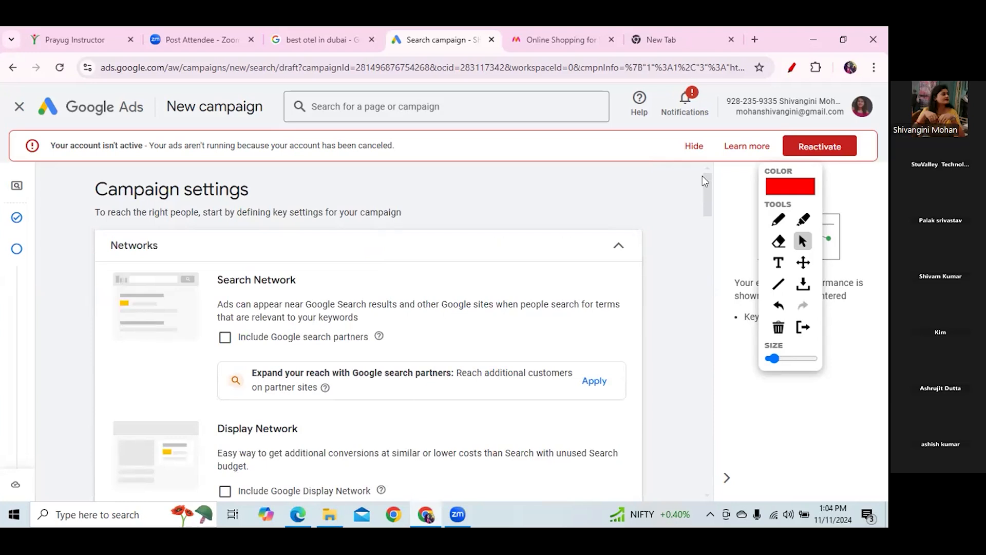
Browse the Affinity audience segment categories, then return to the top-level categories.
{"action": "left_click_drag", "start_coordinate": [704, 183], "coordinate": [711, 285]}
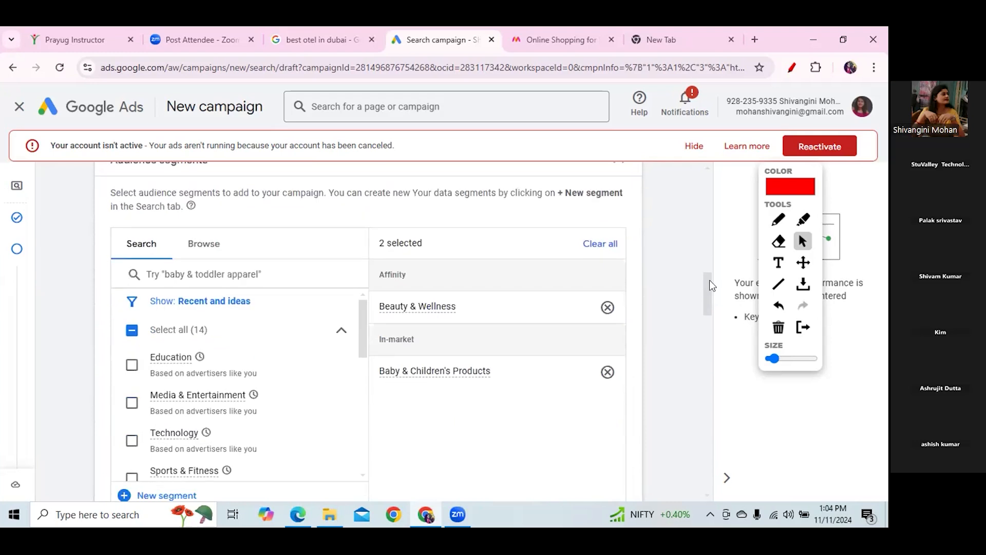
{"action": "left_click_drag", "start_coordinate": [711, 285], "coordinate": [702, 304]}
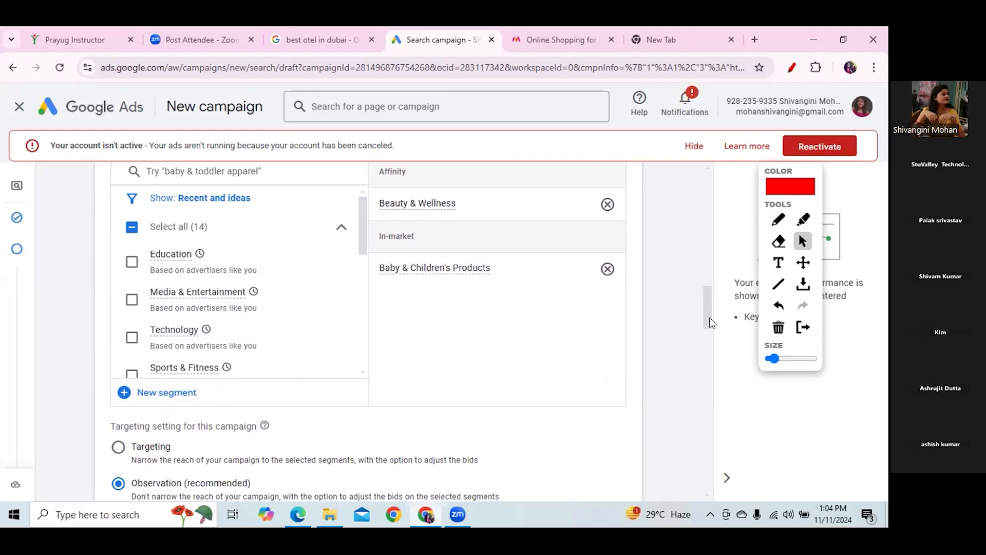
{"action": "scroll", "coordinate": [708, 303], "scroll_direction": "up", "scroll_amount": 2}
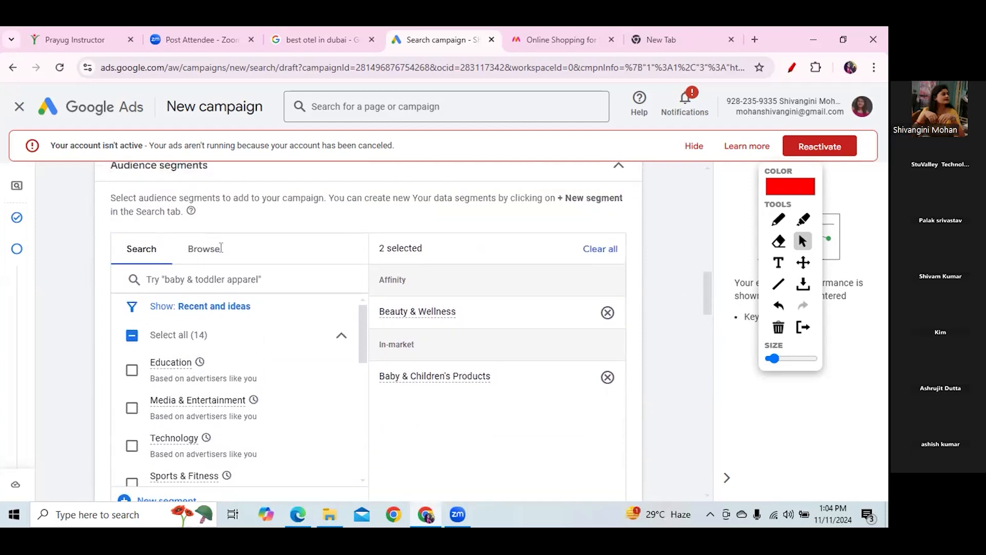
{"action": "left_click", "coordinate": [209, 258]}
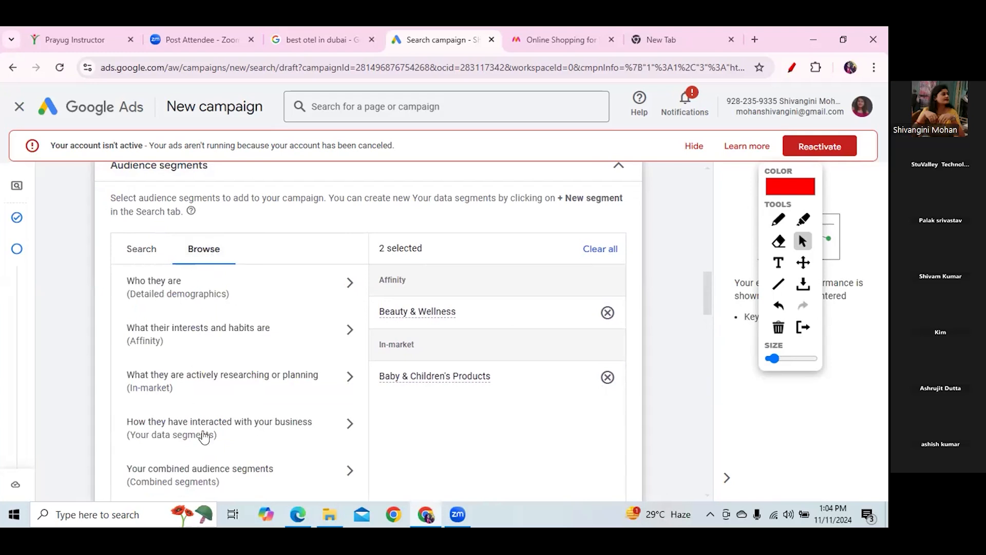
{"action": "left_click_drag", "start_coordinate": [705, 310], "coordinate": [705, 315]}
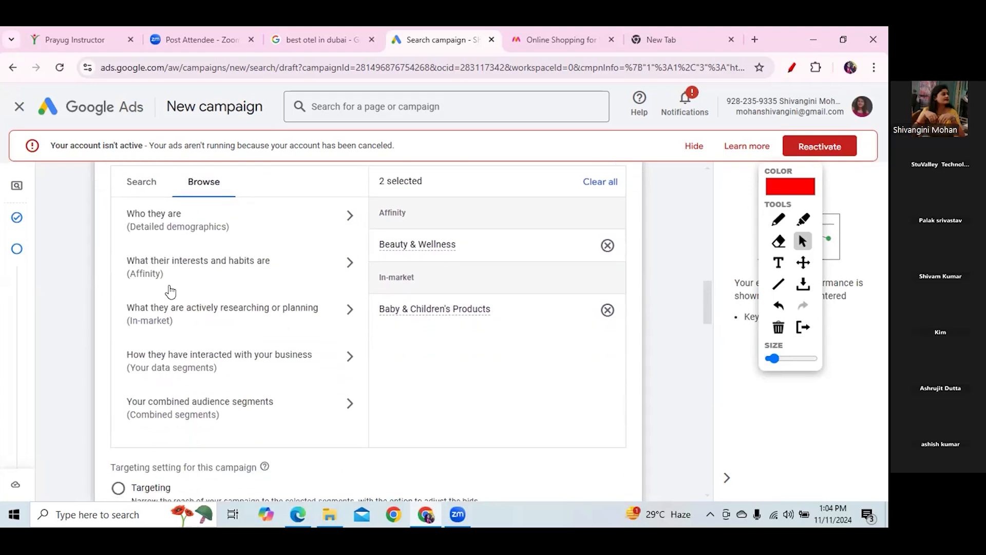
{"action": "left_click", "coordinate": [349, 263]}
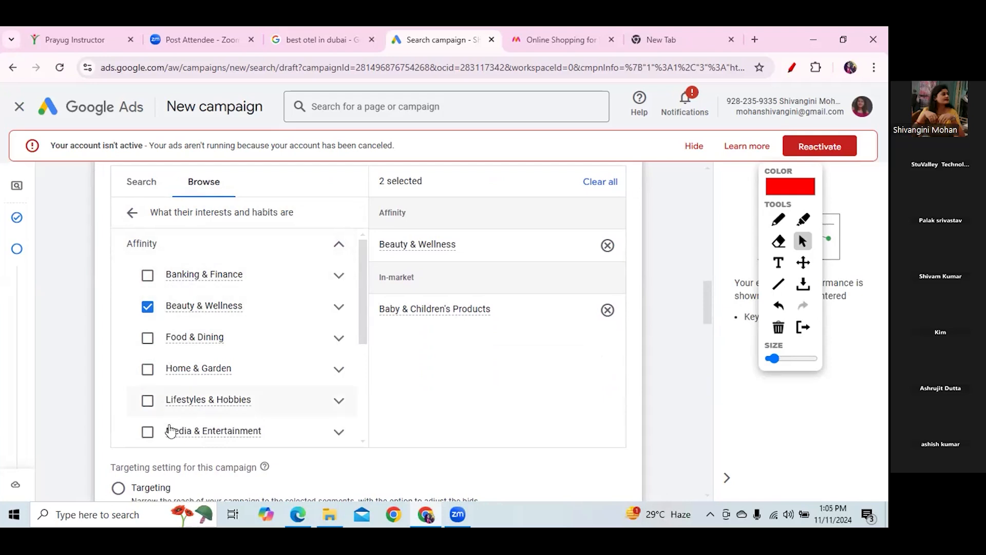
{"action": "mouse_move", "coordinate": [174, 432]}
{"action": "mouse_move", "coordinate": [362, 247]}
{"action": "left_mouse_down"}
{"action": "mouse_move", "coordinate": [361, 337]}
{"action": "mouse_move", "coordinate": [360, 244]}
{"action": "left_mouse_up"}
{"action": "left_click", "coordinate": [144, 184]}
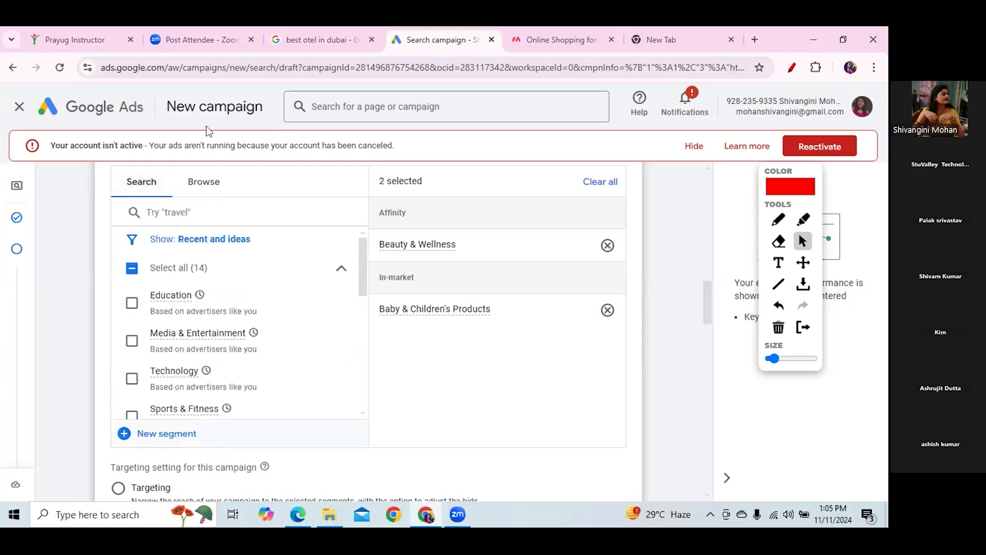
{"action": "left_click", "coordinate": [203, 186]}
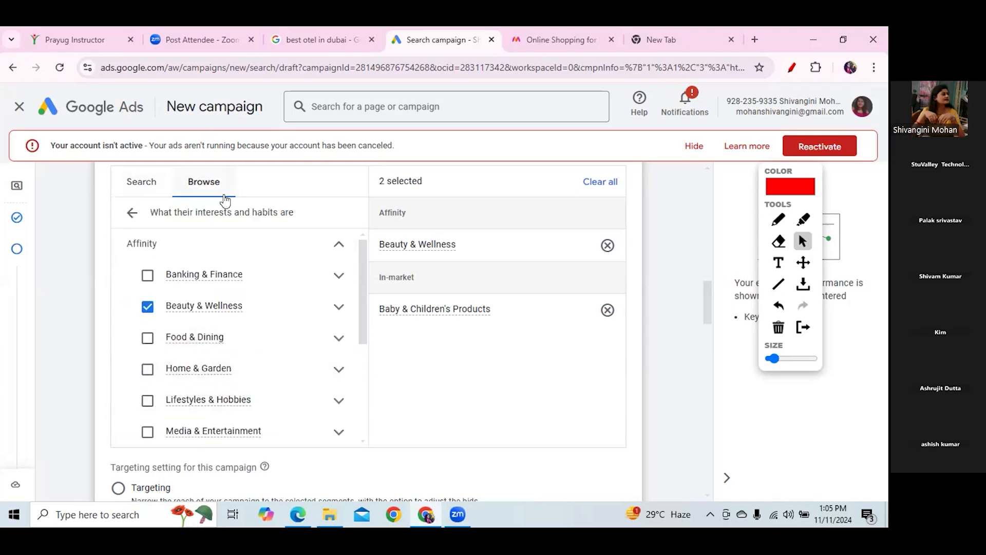
{"action": "left_click", "coordinate": [133, 215]}
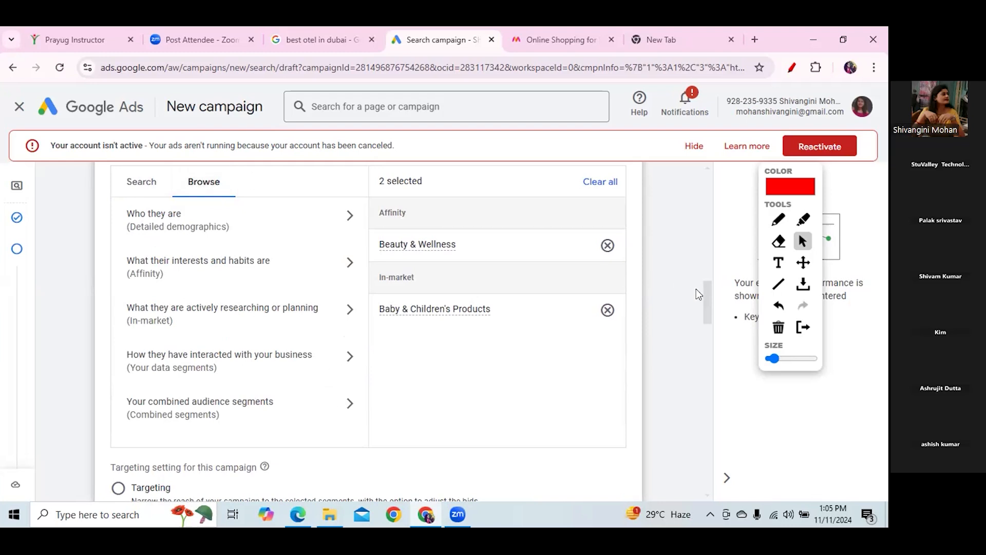
Hide the campaign estimates panel and continue to Keyword and asset generation.
{"action": "left_click_drag", "start_coordinate": [710, 295], "coordinate": [732, 472]}
{"action": "left_click", "coordinate": [731, 473]}
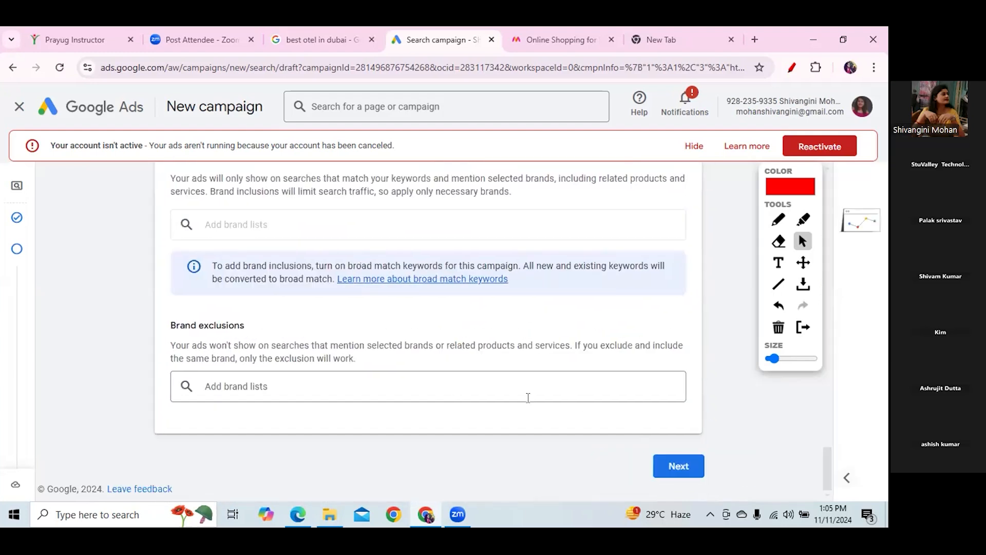
{"action": "left_click", "coordinate": [679, 466]}
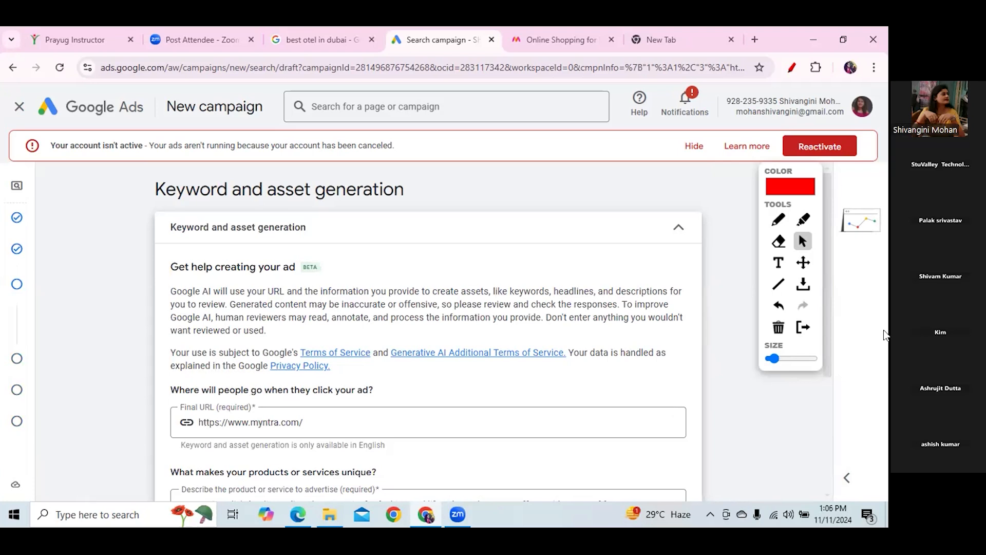
Select and delete the product description, then restore it with undo and deselect it.
{"action": "left_click_drag", "start_coordinate": [808, 168], "coordinate": [767, 170]}
{"action": "left_click_drag", "start_coordinate": [828, 208], "coordinate": [837, 306]}
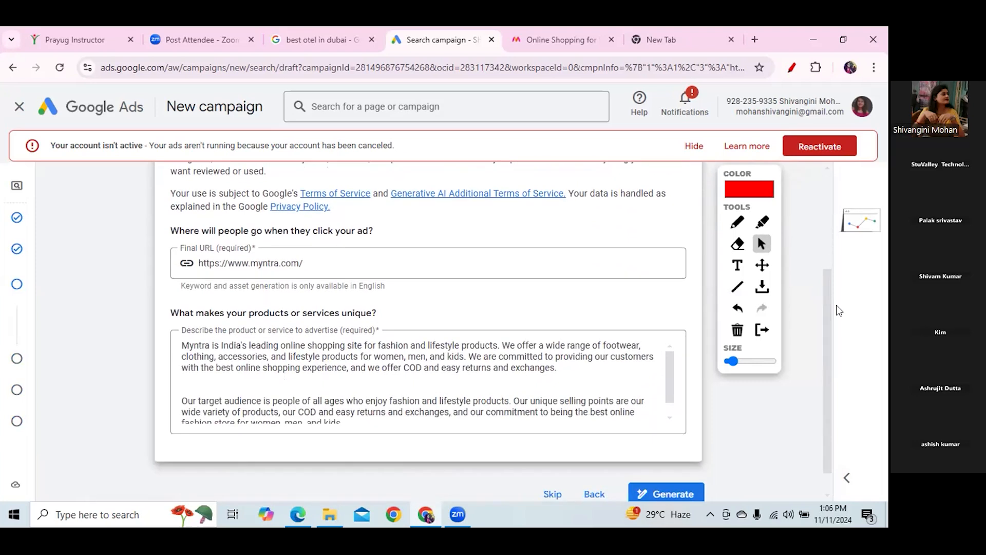
{"action": "left_click_drag", "start_coordinate": [670, 382], "coordinate": [664, 360]}
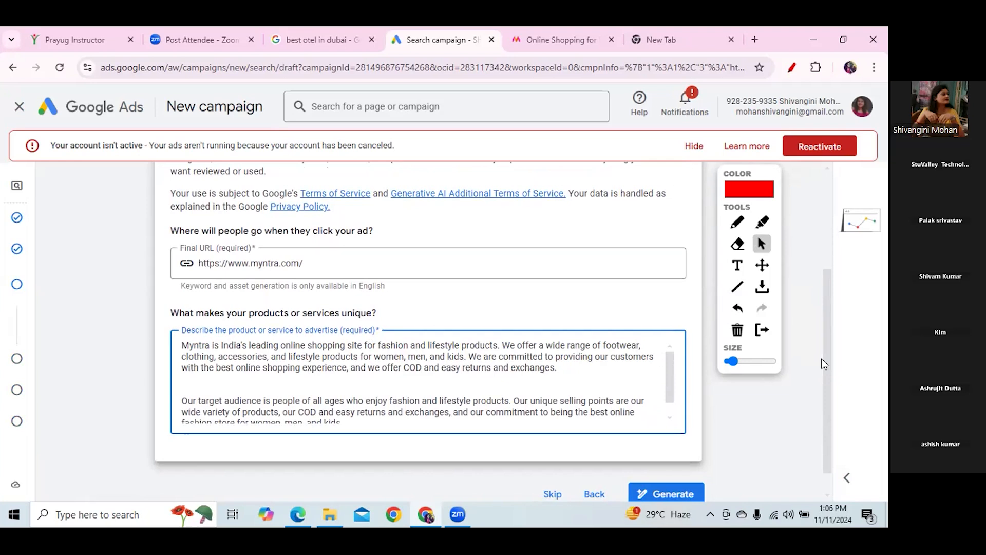
{"action": "scroll", "coordinate": [821, 359], "scroll_direction": "up", "scroll_amount": 3}
{"action": "scroll", "coordinate": [811, 249], "scroll_direction": "up", "scroll_amount": 1}
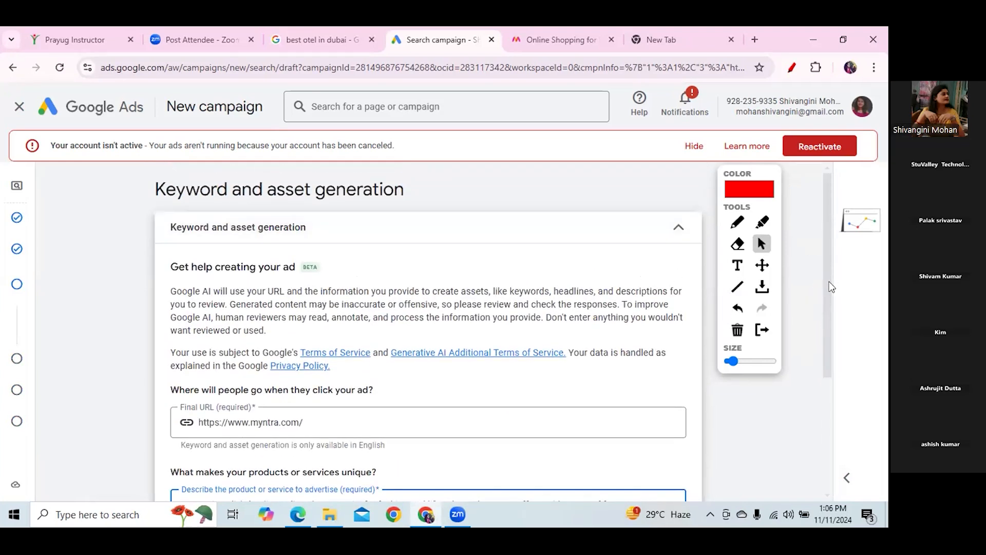
{"action": "scroll", "coordinate": [847, 380], "scroll_direction": "down", "scroll_amount": 4}
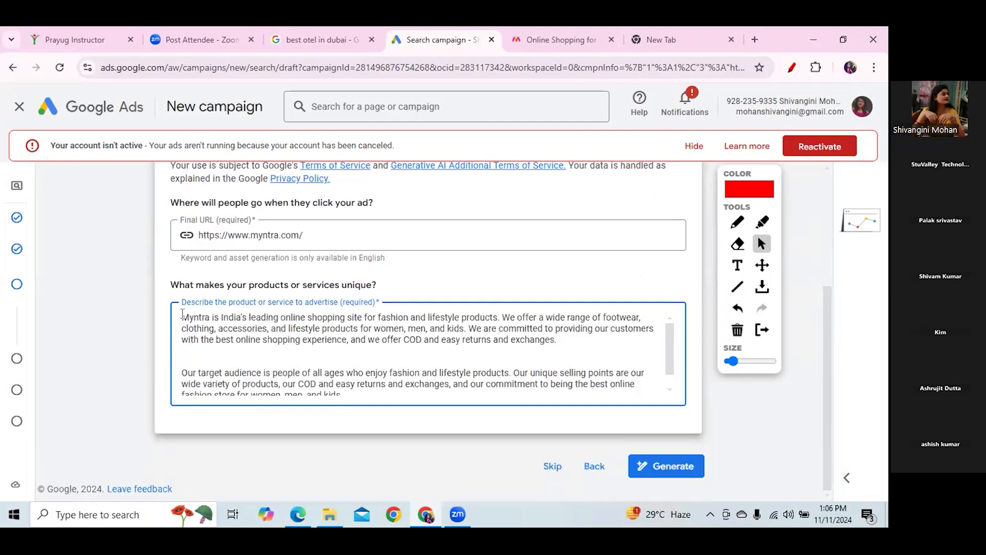
{"action": "left_click_drag", "start_coordinate": [183, 314], "coordinate": [556, 436]}
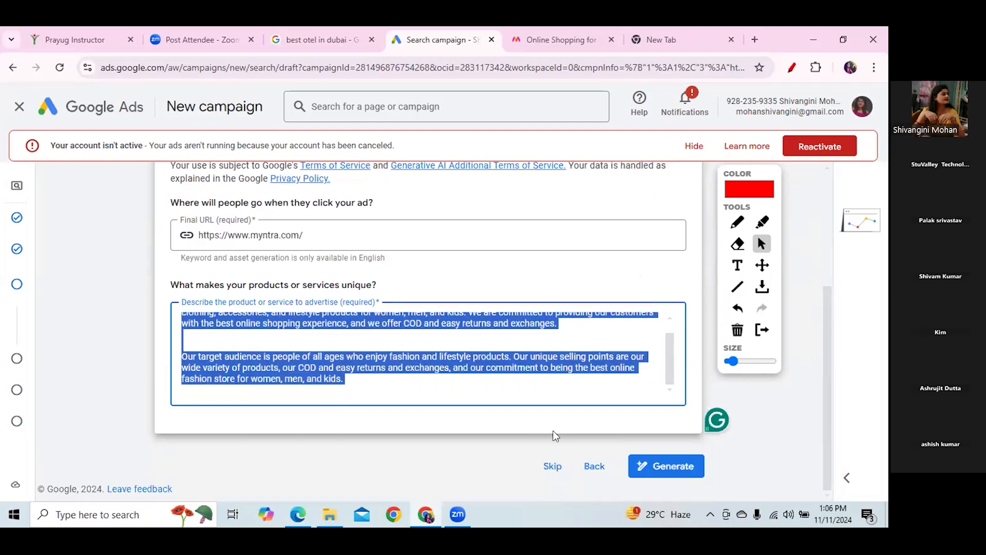
{"action": "key", "text": "BackSpace"}
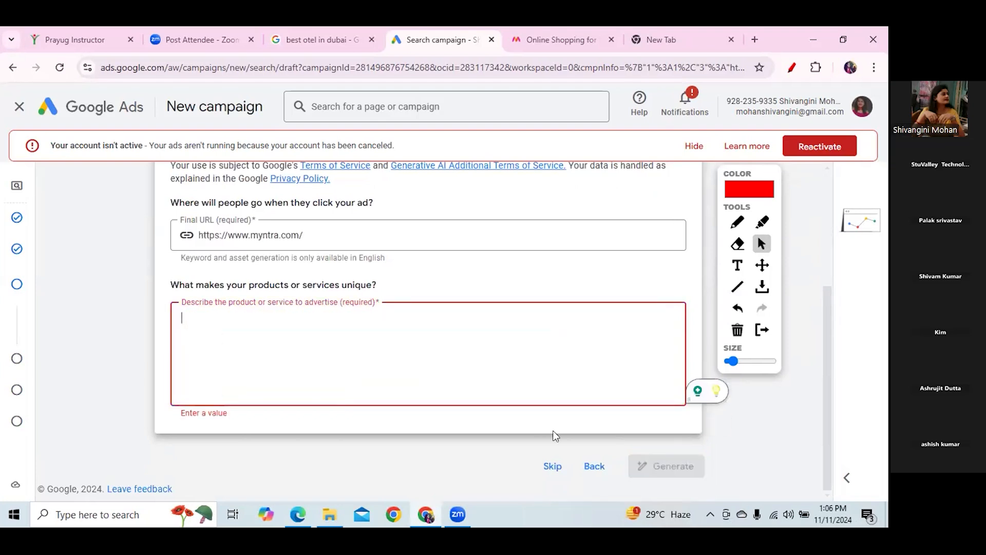
{"action": "key", "text": "ctrl+z"}
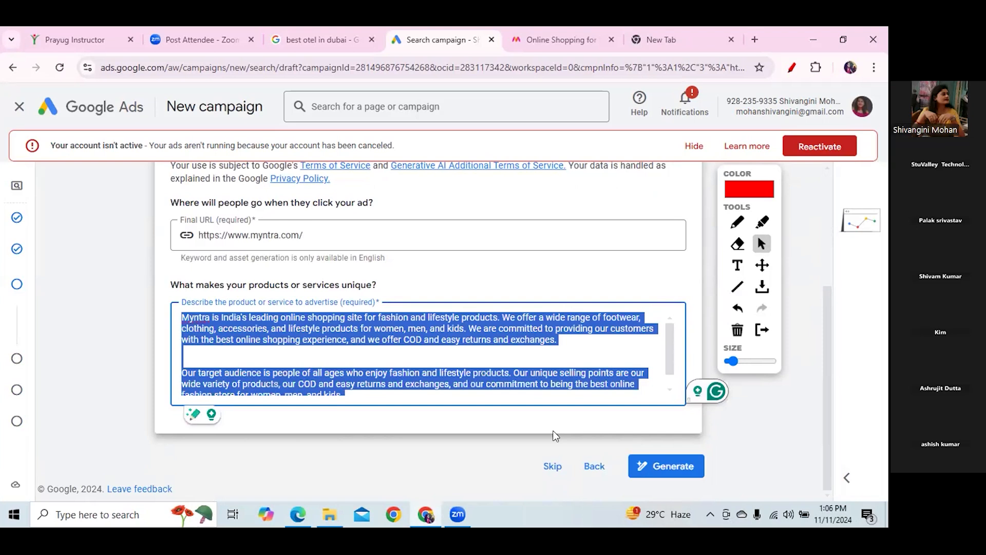
{"action": "left_click", "coordinate": [312, 359]}
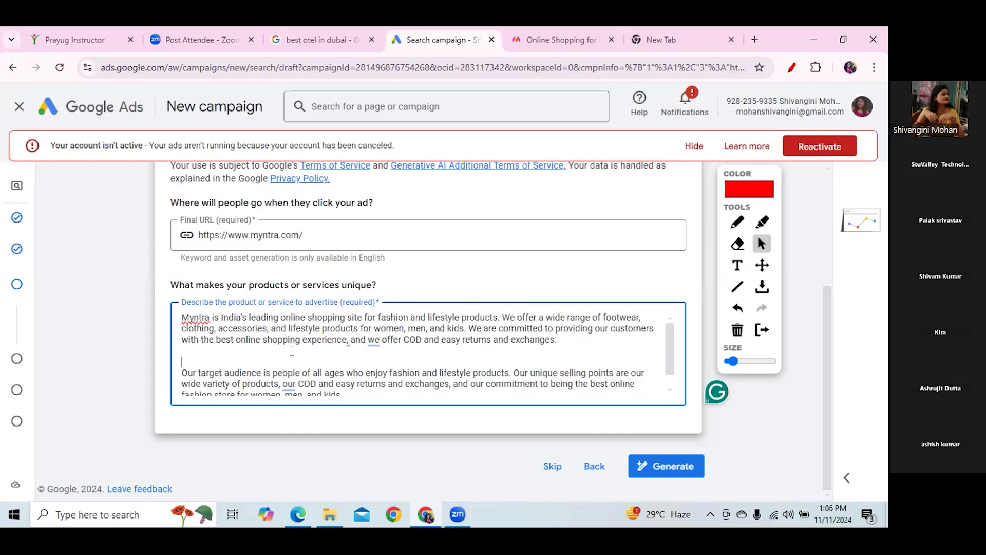
Glance at the Myntra site, then skip keyword and asset generation and close the help panel.
{"action": "left_click", "coordinate": [534, 37]}
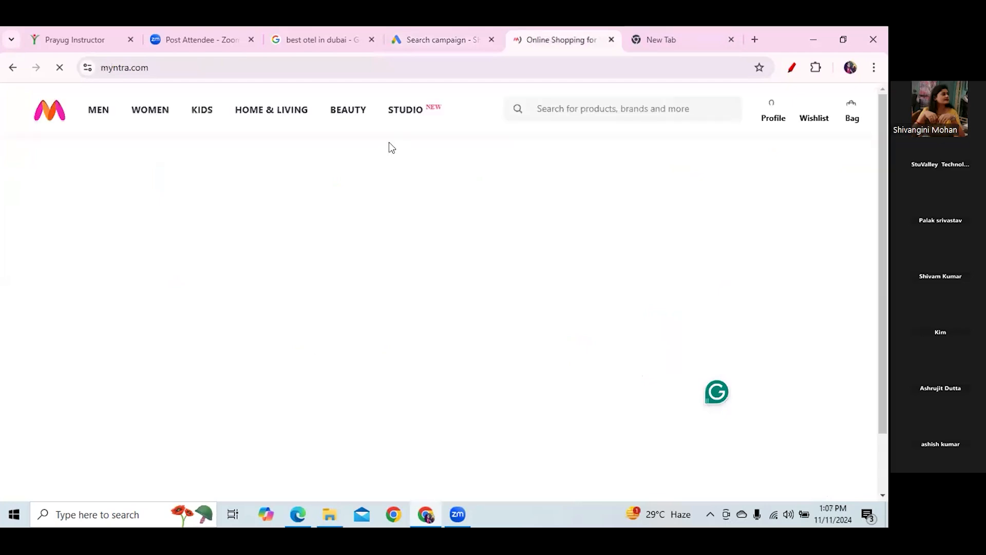
{"action": "left_click", "coordinate": [440, 36]}
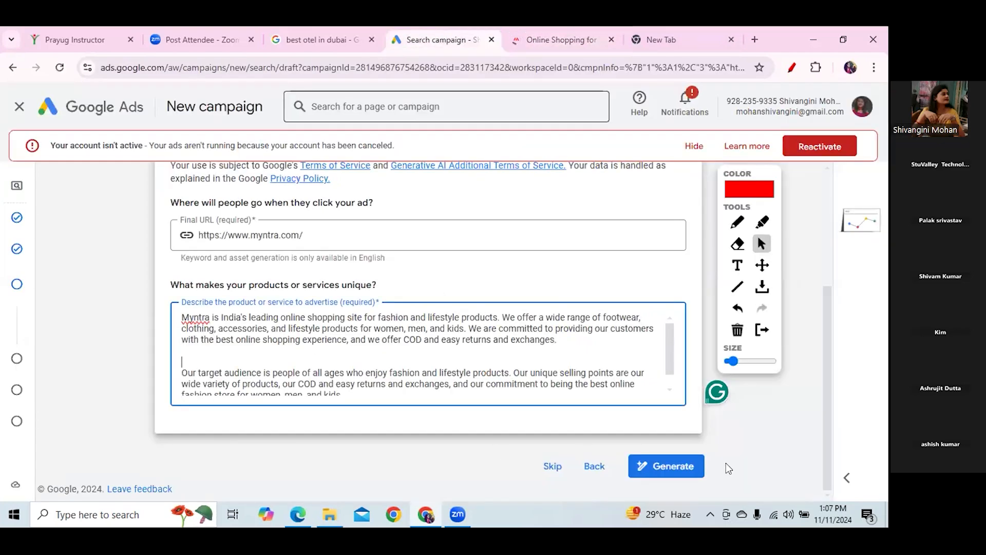
{"action": "left_click", "coordinate": [551, 470]}
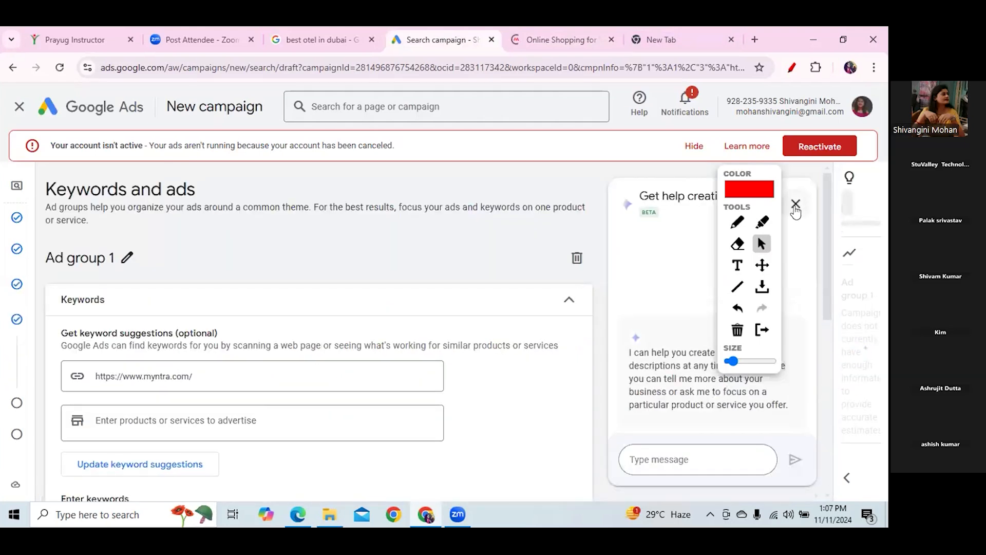
{"action": "left_click", "coordinate": [796, 203]}
Scroll to Ad group 1's Keywords box and select the nine listed keywords.
{"action": "scroll", "coordinate": [829, 247], "scroll_direction": "down", "scroll_amount": 2}
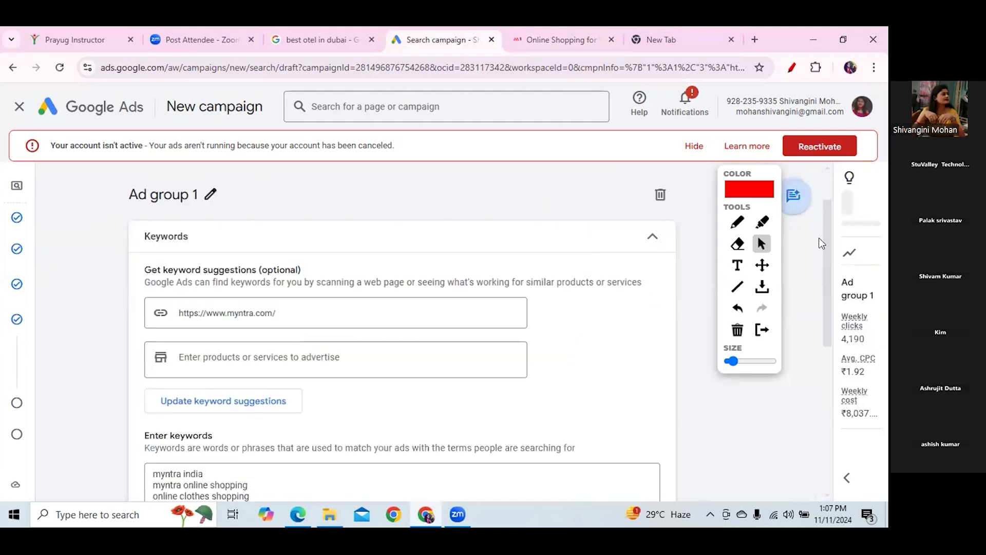
{"action": "scroll", "coordinate": [824, 241], "scroll_direction": "down", "scroll_amount": 1}
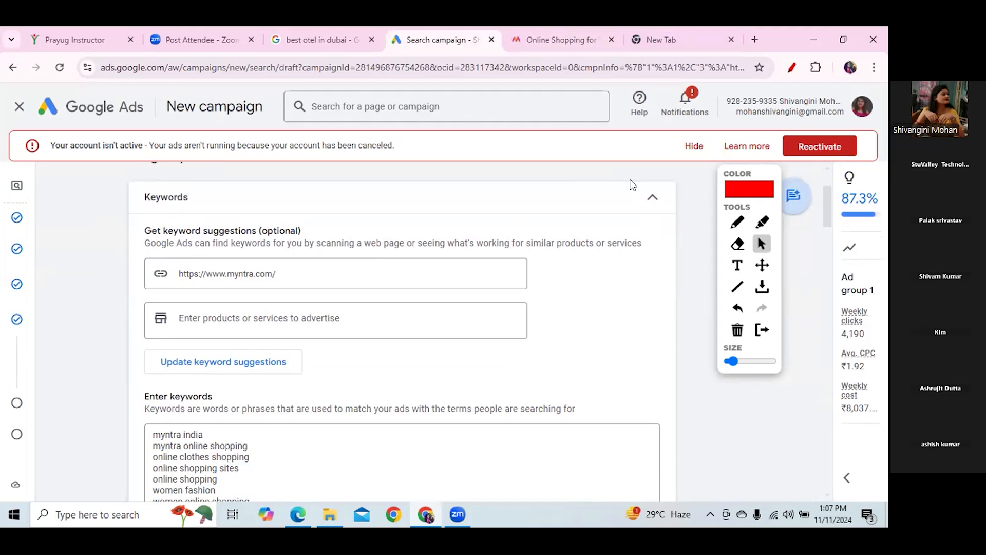
{"action": "scroll", "coordinate": [633, 185], "scroll_direction": "down", "scroll_amount": 5}
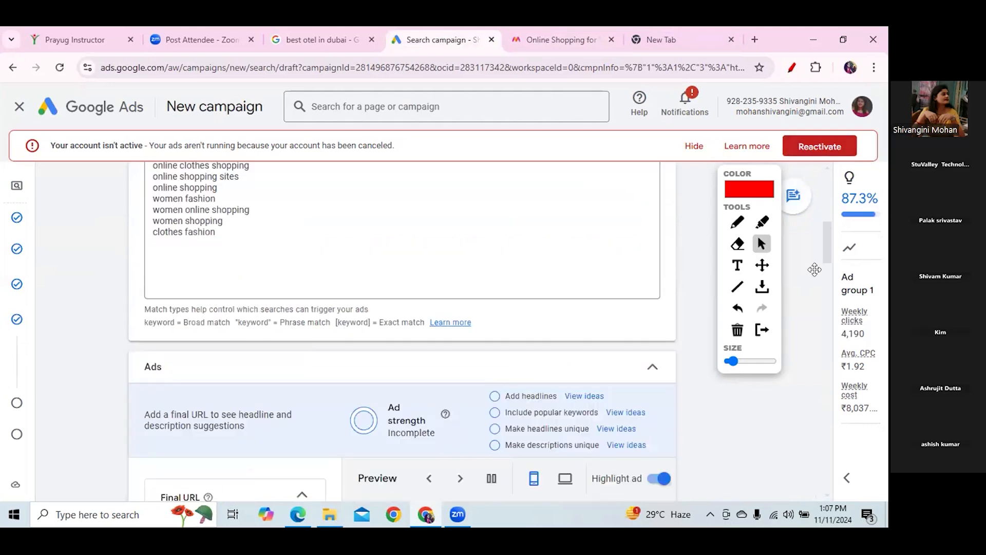
{"action": "scroll", "coordinate": [824, 215], "scroll_direction": "up", "scroll_amount": 6}
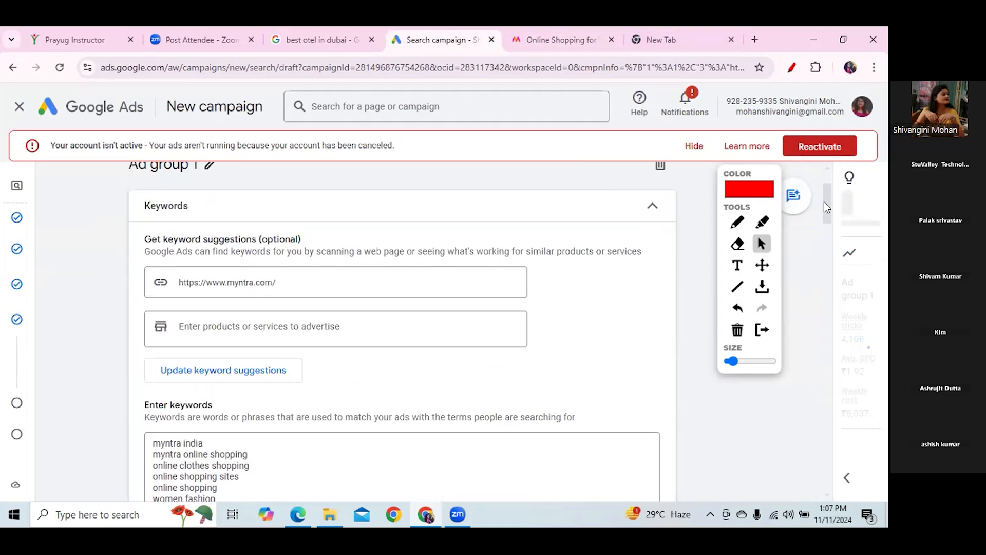
{"action": "scroll", "coordinate": [828, 224], "scroll_direction": "down", "scroll_amount": 1}
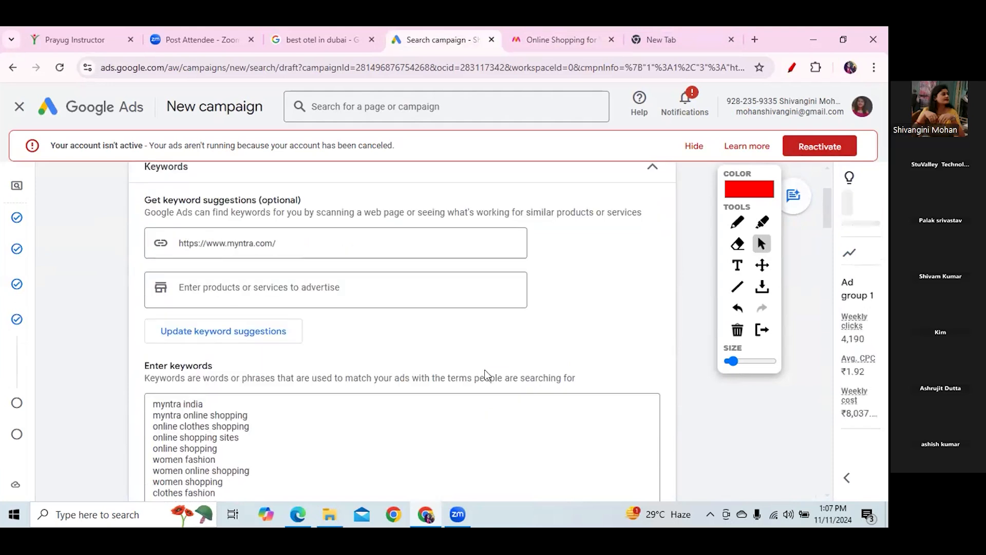
{"action": "left_click_drag", "start_coordinate": [154, 402], "coordinate": [232, 501]}
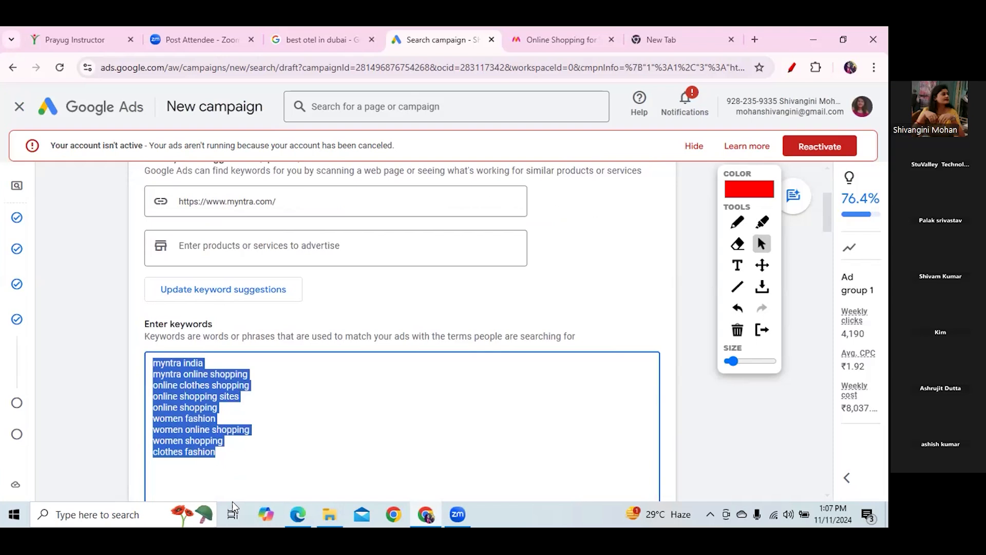
{"action": "left_click", "coordinate": [737, 222]}
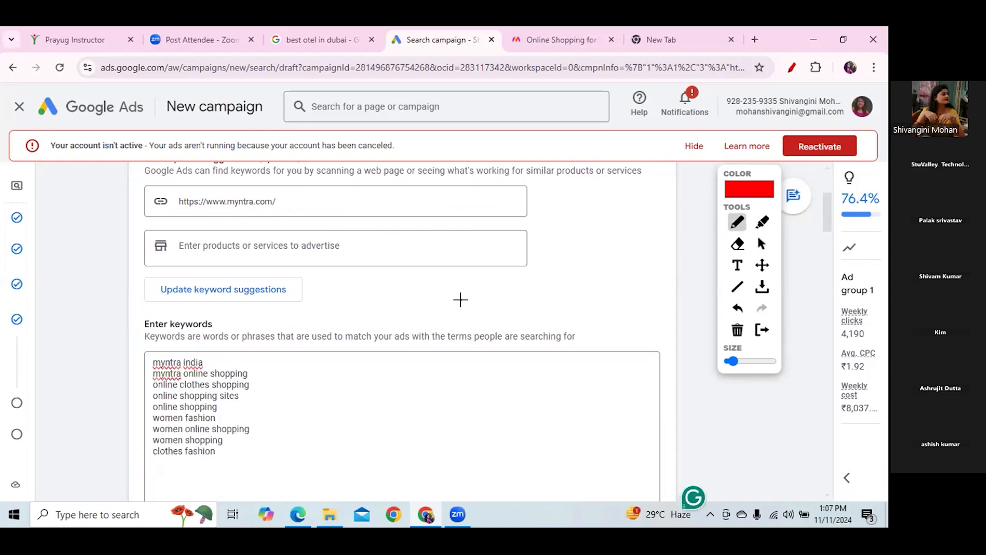
Circle, tick and line-mark the keyword list in red, then erase the markings.
{"action": "mouse_move", "coordinate": [150, 356]}
{"action": "left_mouse_down"}
{"action": "mouse_move", "coordinate": [139, 359]}
{"action": "mouse_move", "coordinate": [138, 428]}
{"action": "mouse_move", "coordinate": [149, 465]}
{"action": "mouse_move", "coordinate": [233, 460]}
{"action": "mouse_move", "coordinate": [250, 356]}
{"action": "mouse_move", "coordinate": [142, 352]}
{"action": "left_mouse_up"}
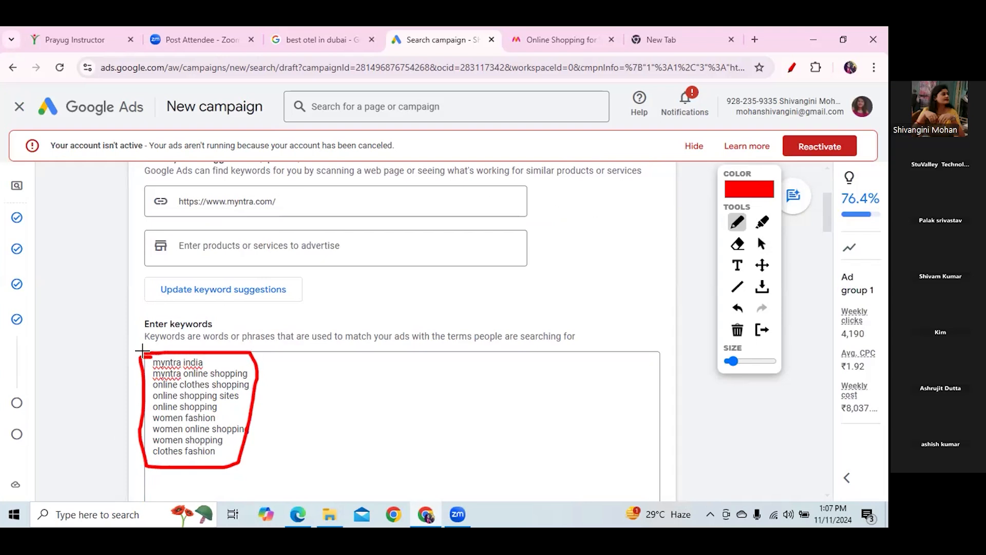
{"action": "left_click_drag", "start_coordinate": [126, 368], "coordinate": [182, 315]}
{"action": "left_click_drag", "start_coordinate": [257, 369], "coordinate": [302, 369]}
{"action": "left_click_drag", "start_coordinate": [250, 403], "coordinate": [292, 402]}
{"action": "left_click_drag", "start_coordinate": [216, 426], "coordinate": [303, 435]}
{"action": "left_click_drag", "start_coordinate": [238, 451], "coordinate": [312, 449]}
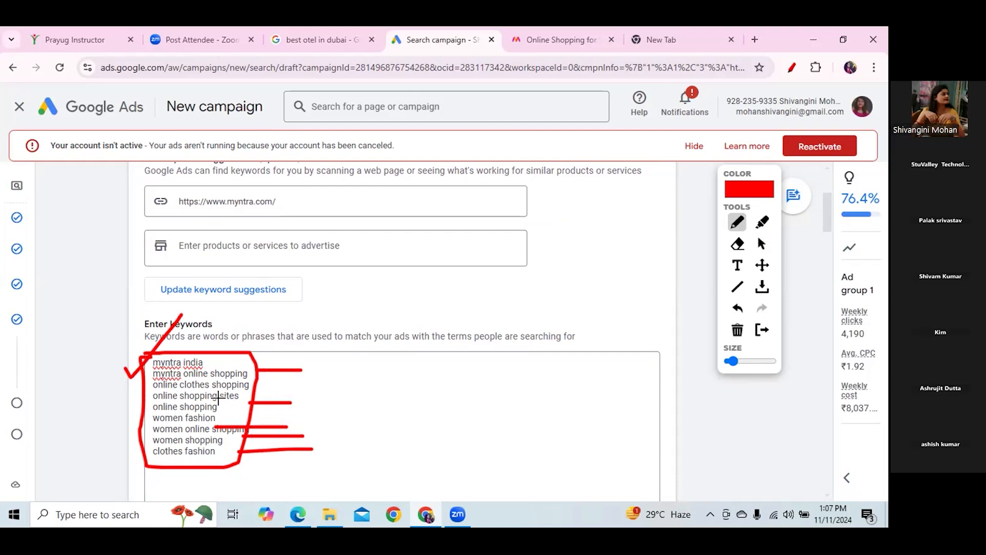
{"action": "left_click", "coordinate": [738, 329]}
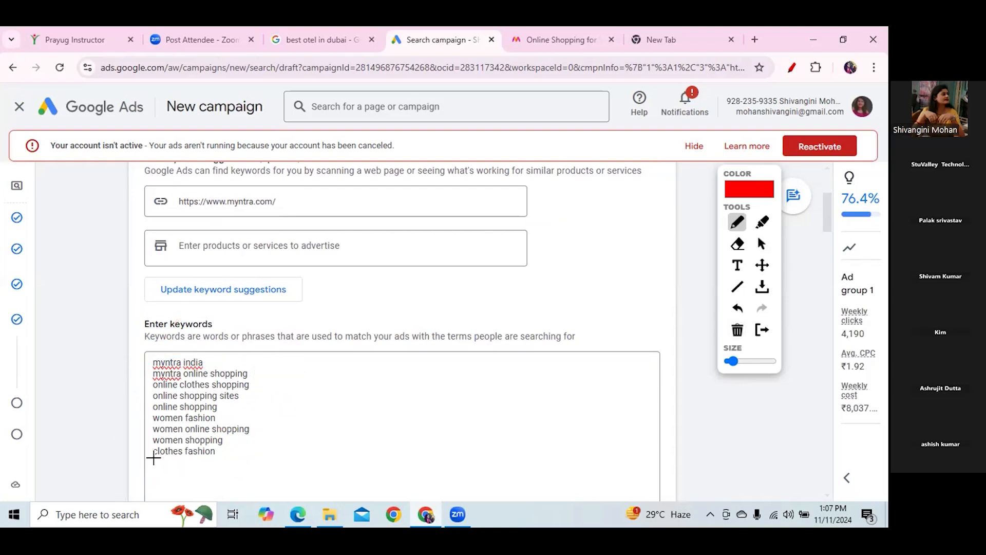
Underline 'clothes fashion' and write 10 with an arrow, then erase and outline the keyword list in red.
{"action": "mouse_move", "coordinate": [153, 457]}
{"action": "left_mouse_down"}
{"action": "mouse_move", "coordinate": [276, 453]}
{"action": "mouse_move", "coordinate": [286, 441]}
{"action": "mouse_move", "coordinate": [304, 443]}
{"action": "mouse_move", "coordinate": [307, 470]}
{"action": "left_mouse_up"}
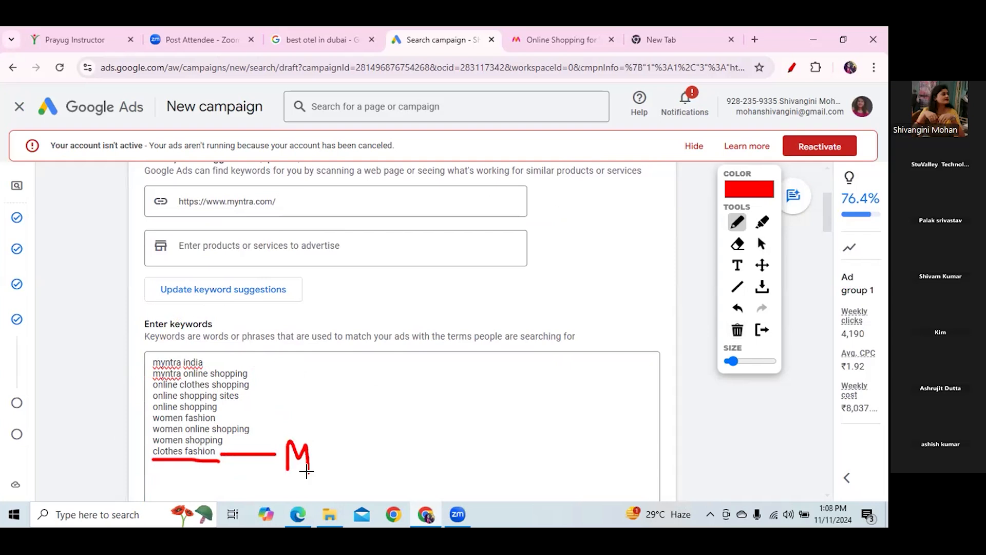
{"action": "mouse_move", "coordinate": [369, 383]}
{"action": "left_mouse_down"}
{"action": "mouse_move", "coordinate": [370, 411]}
{"action": "mouse_move", "coordinate": [385, 387]}
{"action": "mouse_move", "coordinate": [398, 393]}
{"action": "mouse_move", "coordinate": [381, 384]}
{"action": "mouse_move", "coordinate": [452, 378]}
{"action": "left_mouse_up"}
{"action": "left_click_drag", "start_coordinate": [434, 371], "coordinate": [441, 386]}
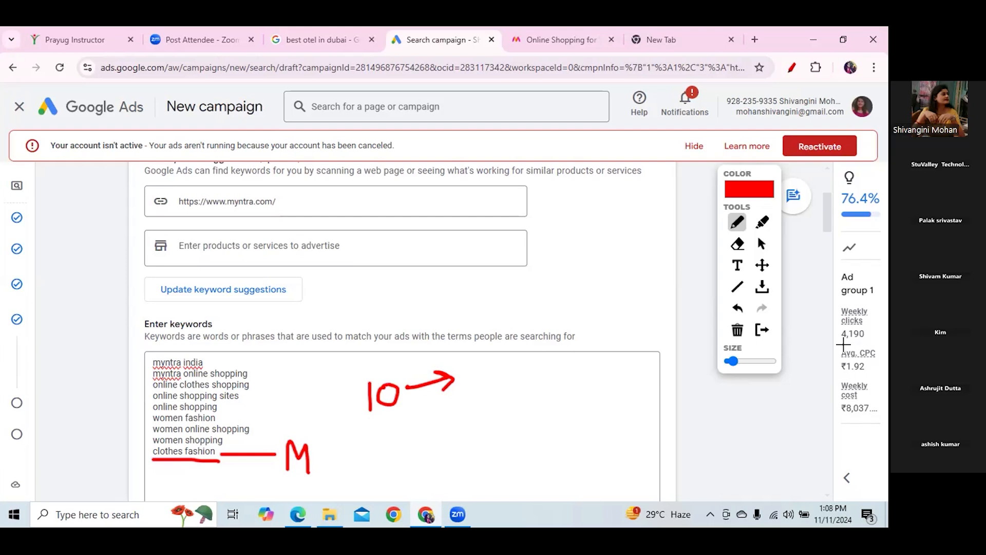
{"action": "left_click", "coordinate": [737, 329]}
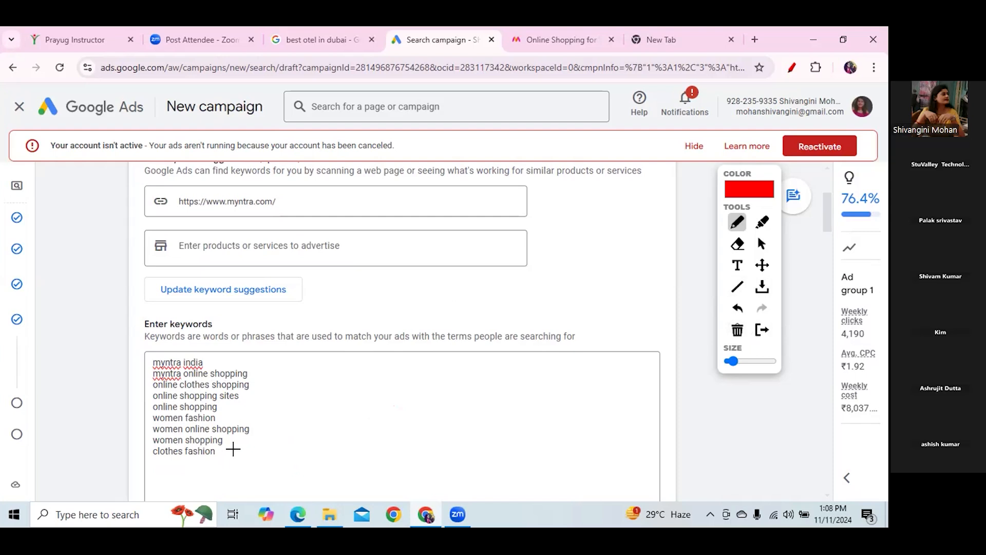
{"action": "mouse_move", "coordinate": [144, 469]}
{"action": "left_mouse_down"}
{"action": "mouse_move", "coordinate": [264, 465]}
{"action": "mouse_move", "coordinate": [266, 353]}
{"action": "mouse_move", "coordinate": [156, 354]}
{"action": "mouse_move", "coordinate": [150, 468]}
{"action": "left_mouse_up"}
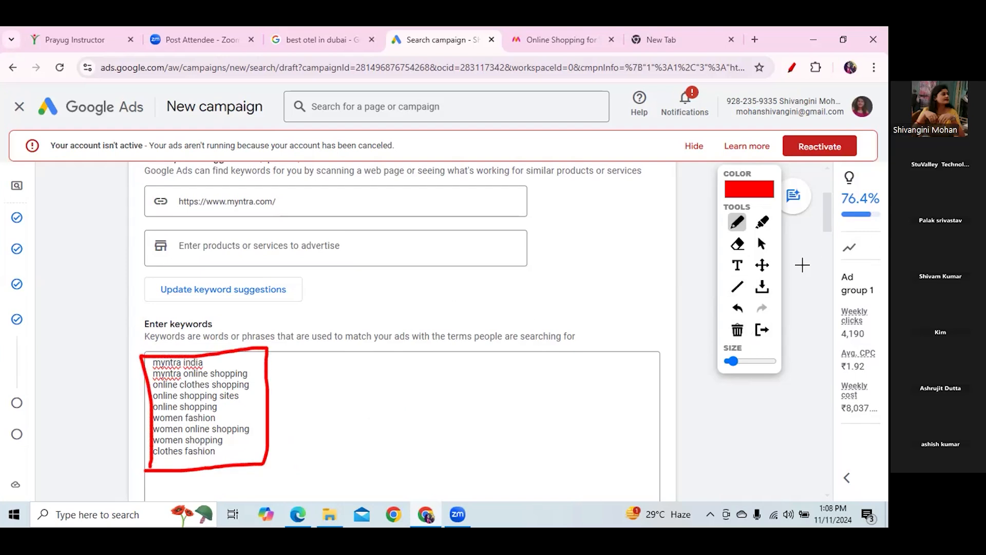
{"action": "left_click", "coordinate": [762, 243]}
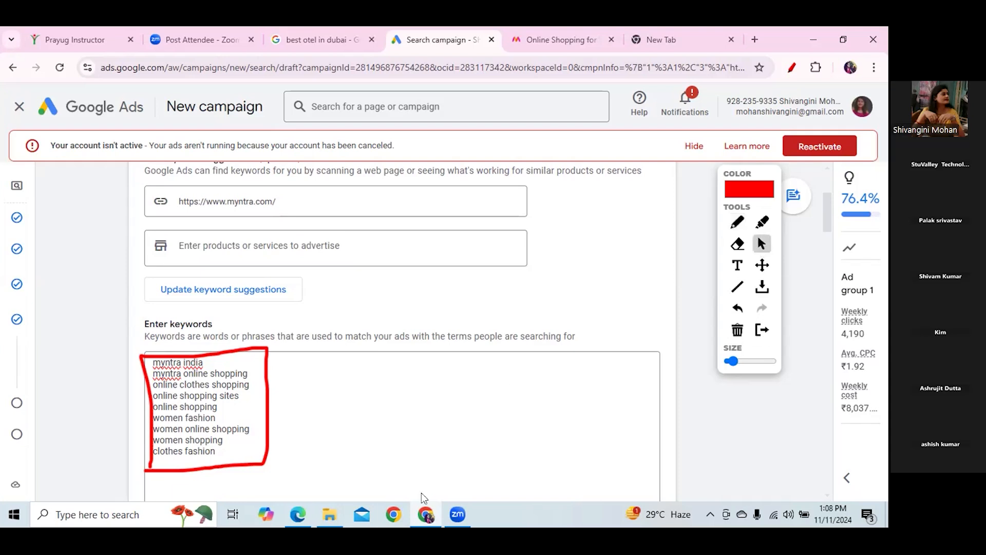
Open Notepad via Windows search, paste the Myntra description into it, and minimise it.
{"action": "left_click", "coordinate": [110, 515]}
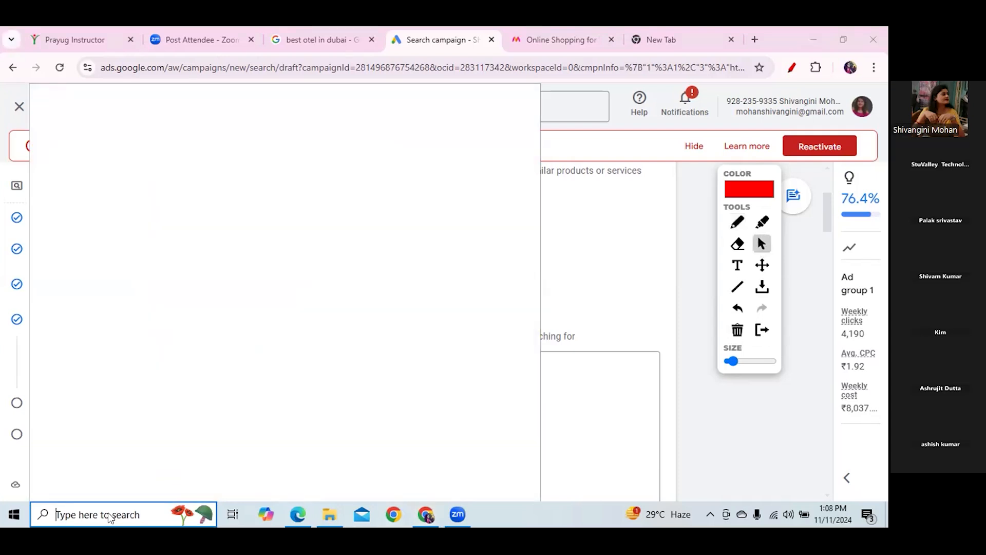
{"action": "type", "text": "notep"}
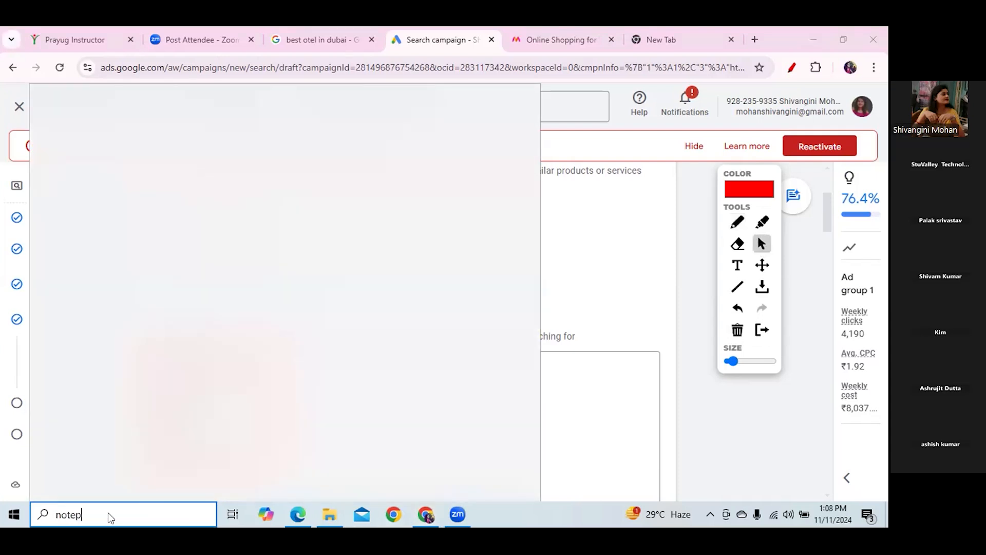
{"action": "type", "text": "ad"}
{"action": "key", "text": "Return"}
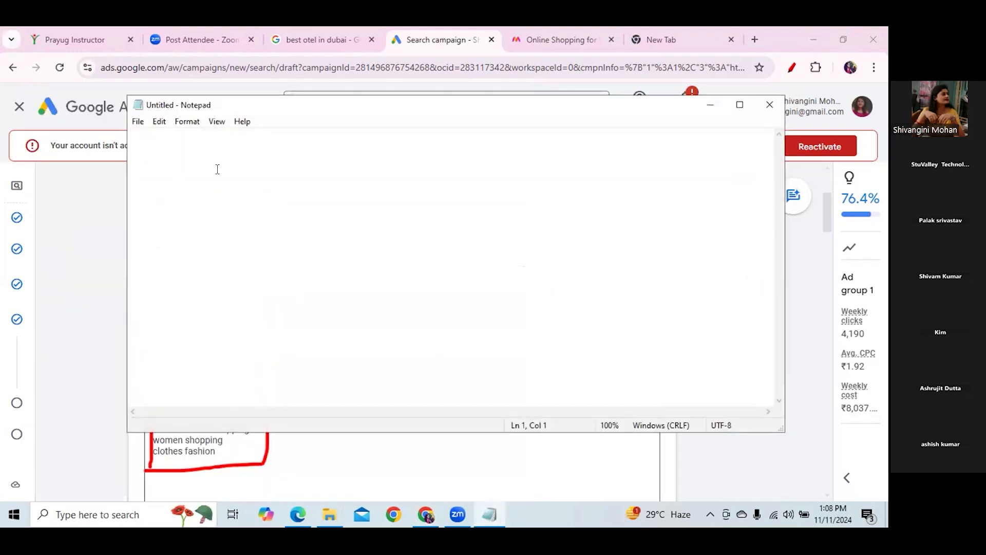
{"action": "key", "text": "ctrl+v"}
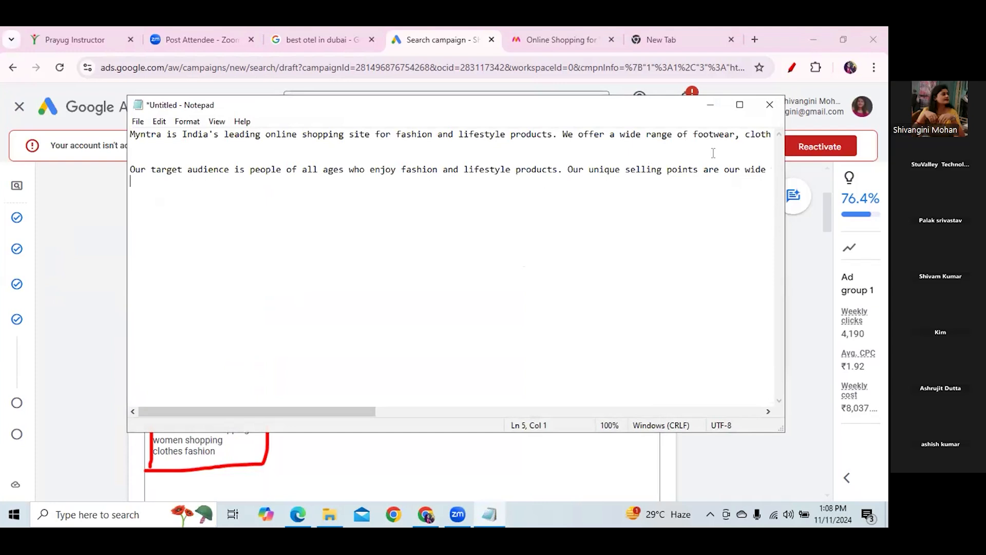
{"action": "left_click", "coordinate": [710, 104]}
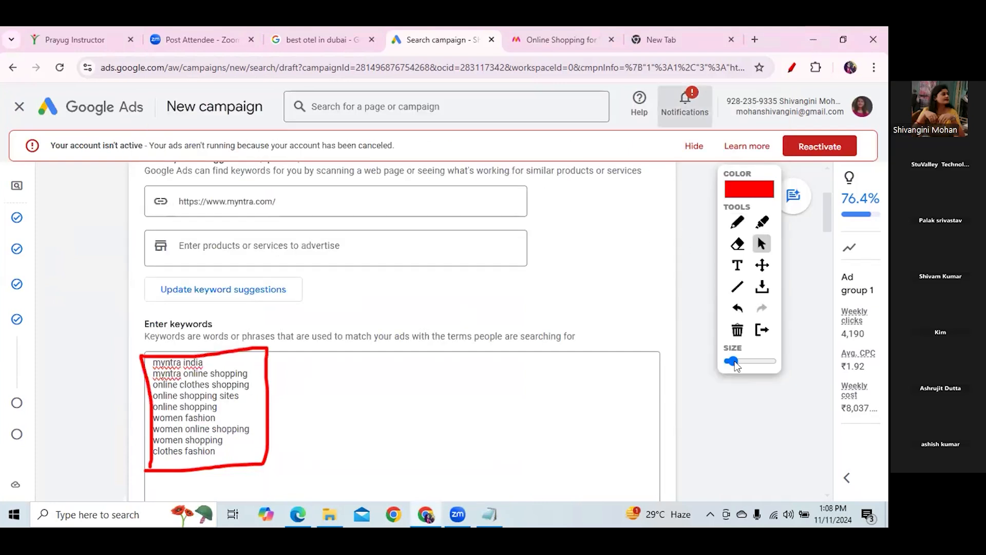
Clear the red outline, delete all nine keywords from the box, and check the Notepad notes.
{"action": "left_click", "coordinate": [738, 331]}
{"action": "left_click", "coordinate": [232, 450]}
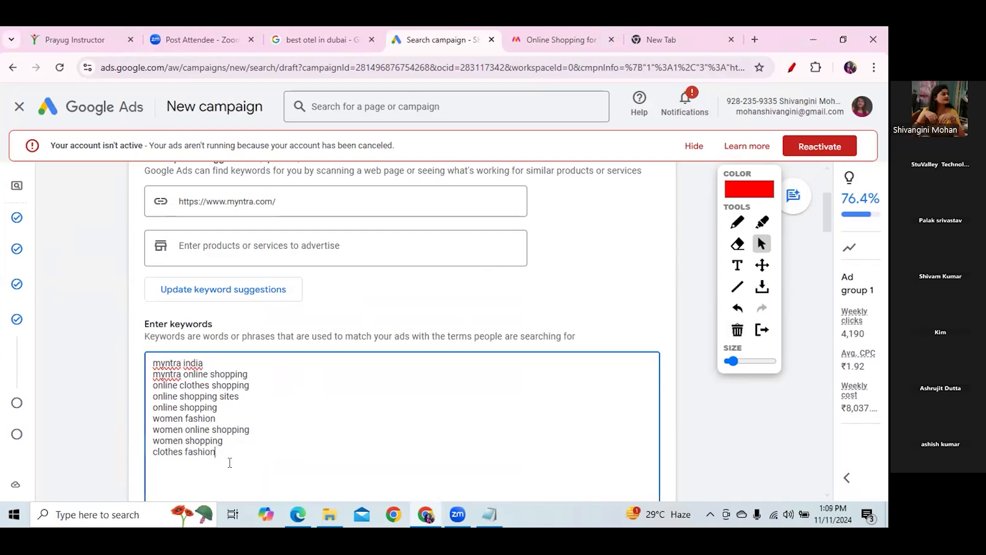
{"action": "key", "text": "ctrl+a"}
{"action": "key", "text": "BackSpace"}
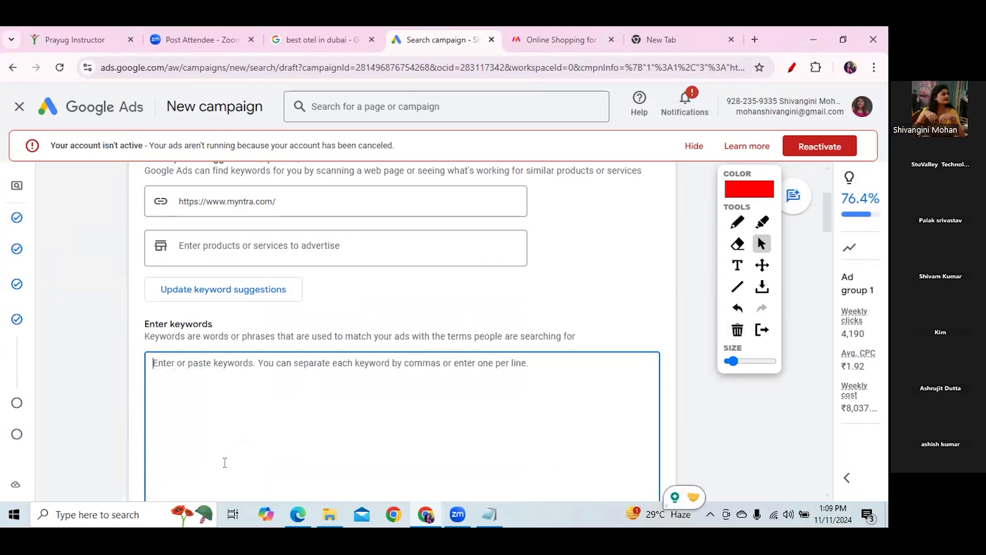
{"action": "left_click", "coordinate": [492, 513]}
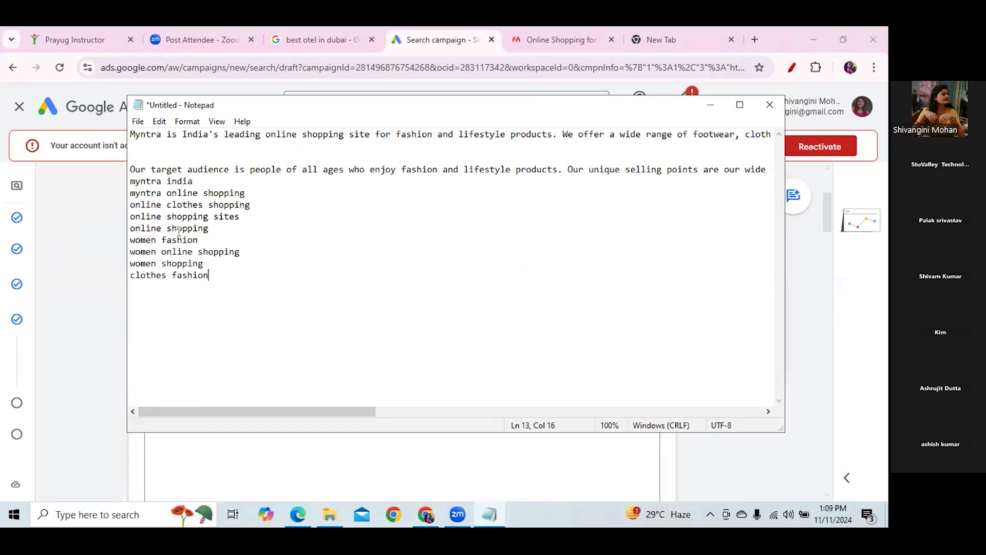
{"action": "left_click", "coordinate": [711, 104]}
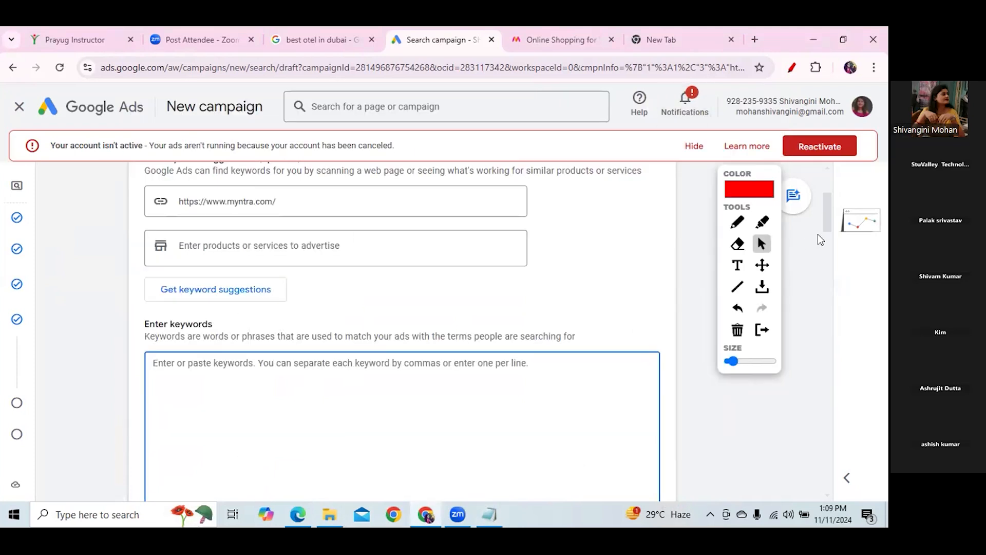
Enter the keywords 'Online Shopping site', 'online shopping' and 'online clothing', one per line.
{"action": "left_click_drag", "start_coordinate": [827, 221], "coordinate": [828, 231]}
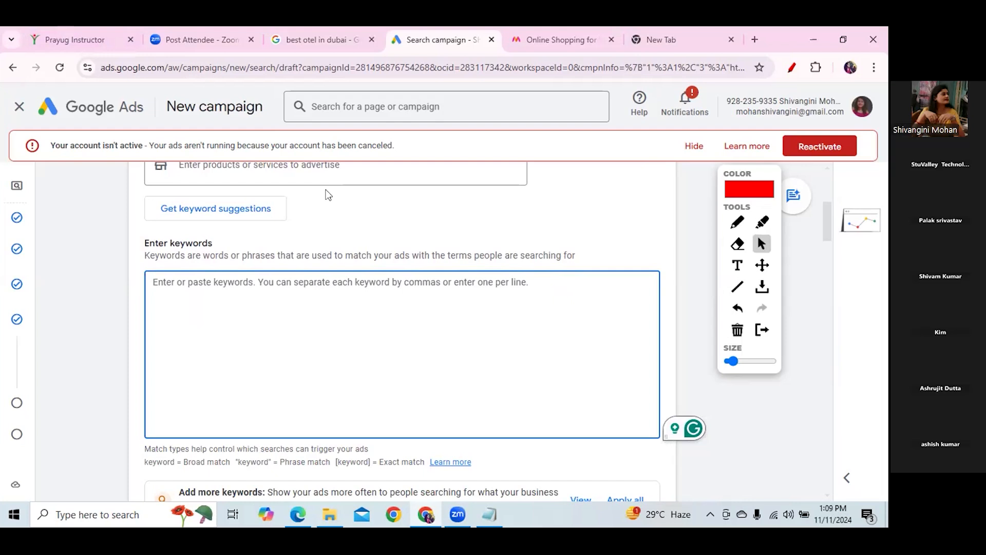
{"action": "left_click", "coordinate": [262, 123]}
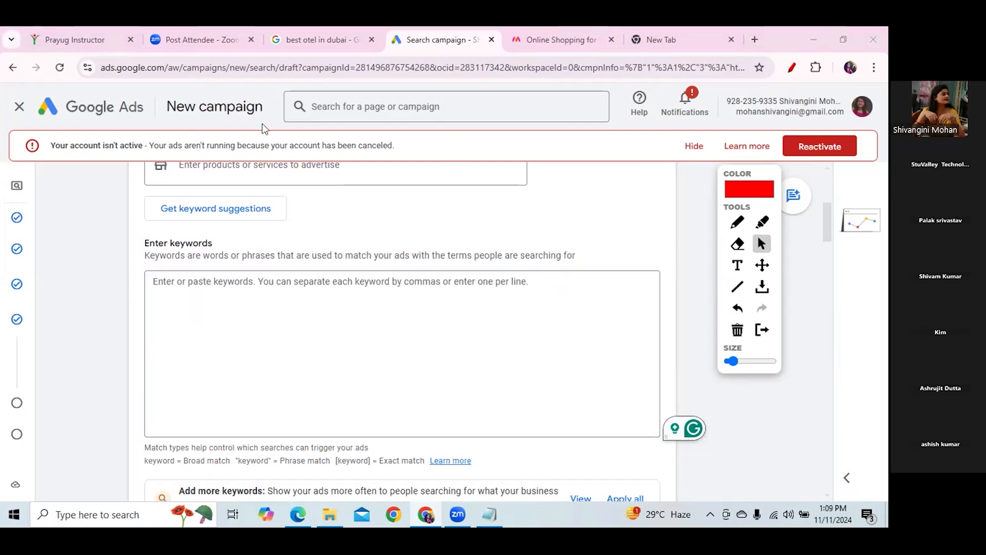
{"action": "left_click", "coordinate": [206, 282]}
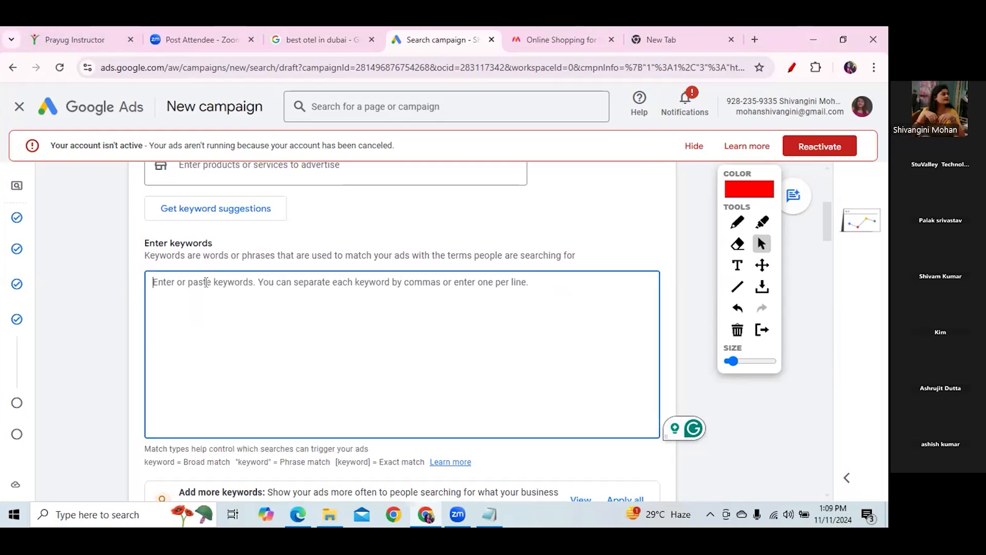
{"action": "type", "text": "Onli"}
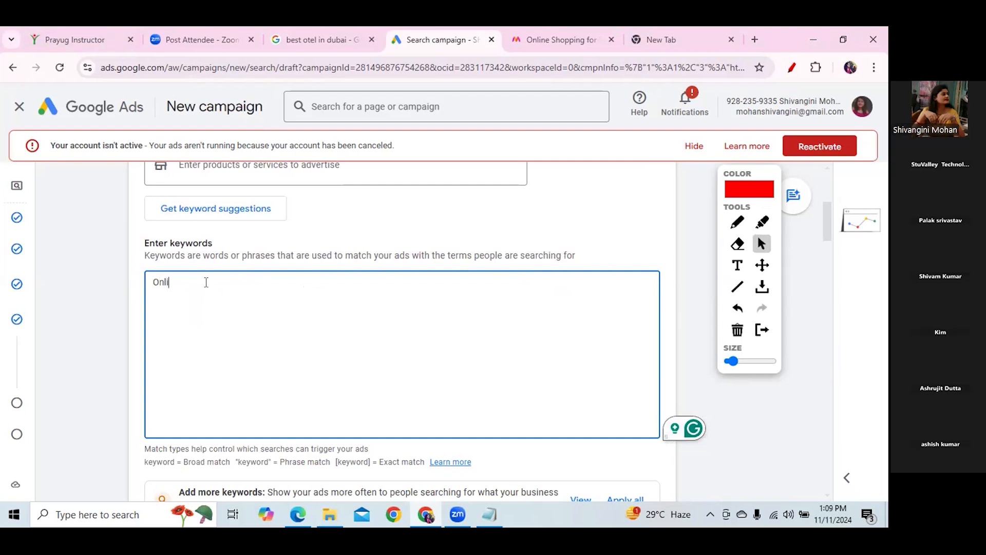
{"action": "type", "text": "ne Shopp"}
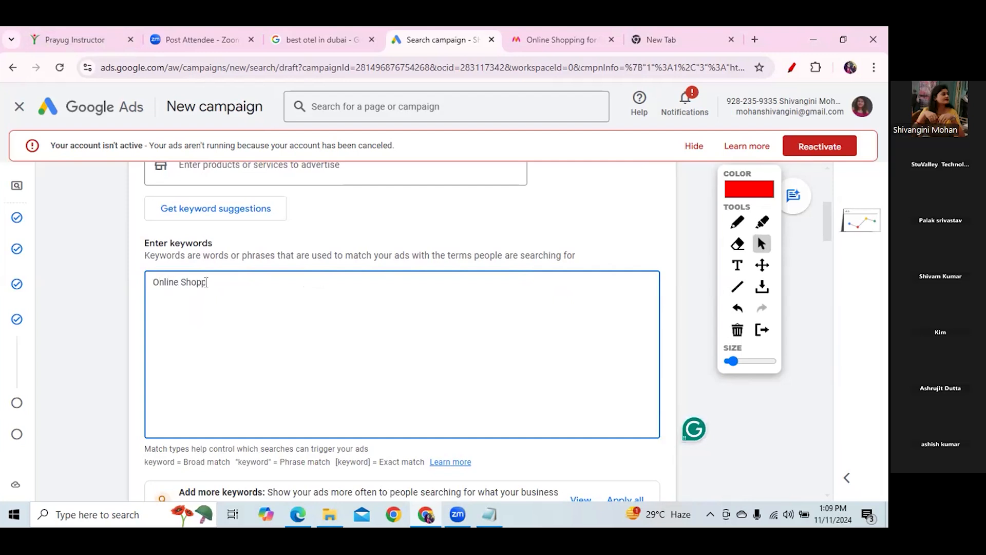
{"action": "type", "text": "ing site"}
{"action": "key", "text": "Return"}
{"action": "type", "text": "onlone shoping"}
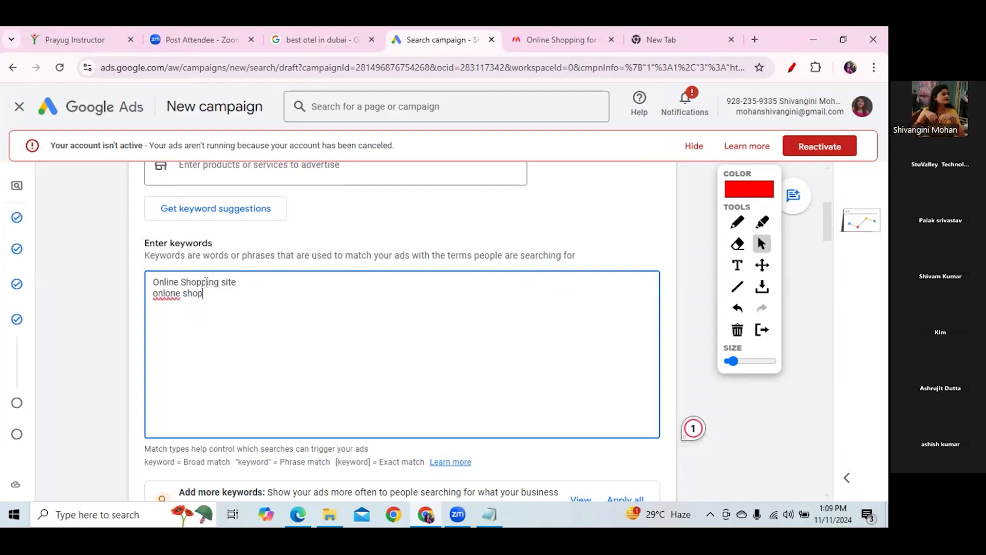
{"action": "key", "text": "BackSpace"}
{"action": "key", "text": "BackSpace"}
{"action": "key", "text": "BackSpace"}
{"action": "key", "text": "BackSpace"}
{"action": "key", "text": "BackSpace"}
{"action": "key", "text": "BackSpace"}
{"action": "key", "text": "BackSpace"}
{"action": "key", "text": "BackSpace"}
{"action": "key", "text": "BackSpace"}
{"action": "key", "text": "BackSpace"}
{"action": "key", "text": "BackSpace"}
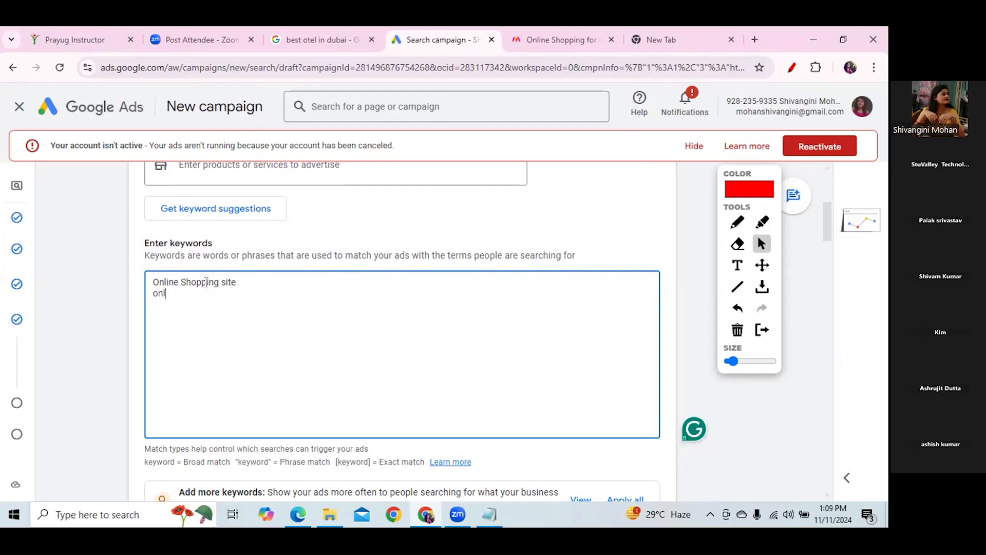
{"action": "type", "text": "ine shoppi"}
{"action": "type", "text": "ng "}
{"action": "type", "text": "online cl"}
{"action": "type", "text": "othing"}
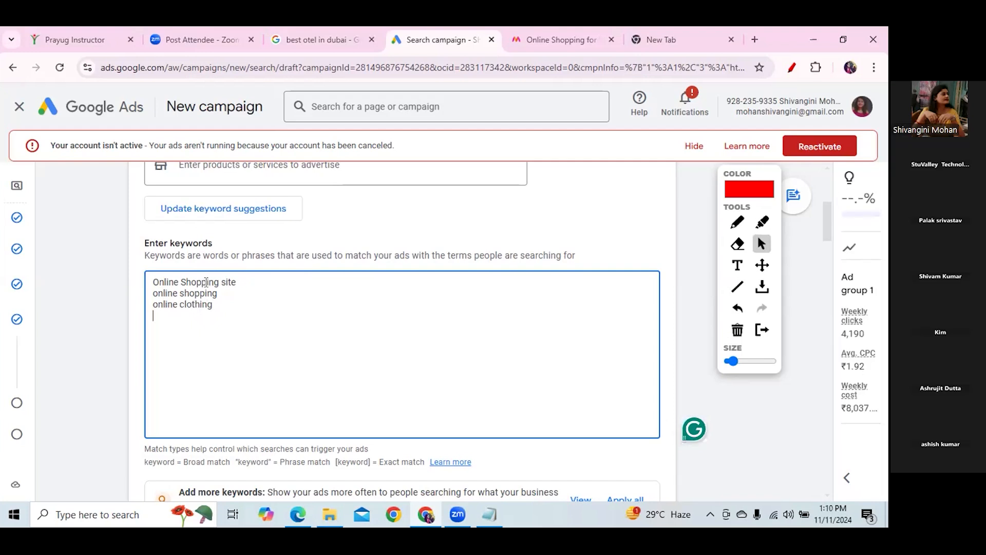
{"action": "key", "text": "Return"}
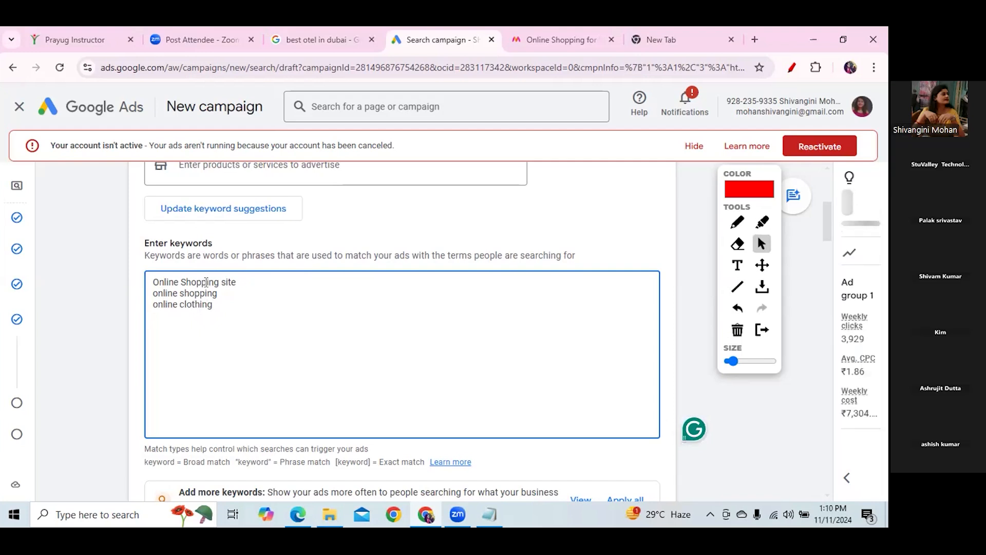
Add the keywords 'best clothing website', 'beauty products' and 'trendy dresses'.
{"action": "type", "text": "best"}
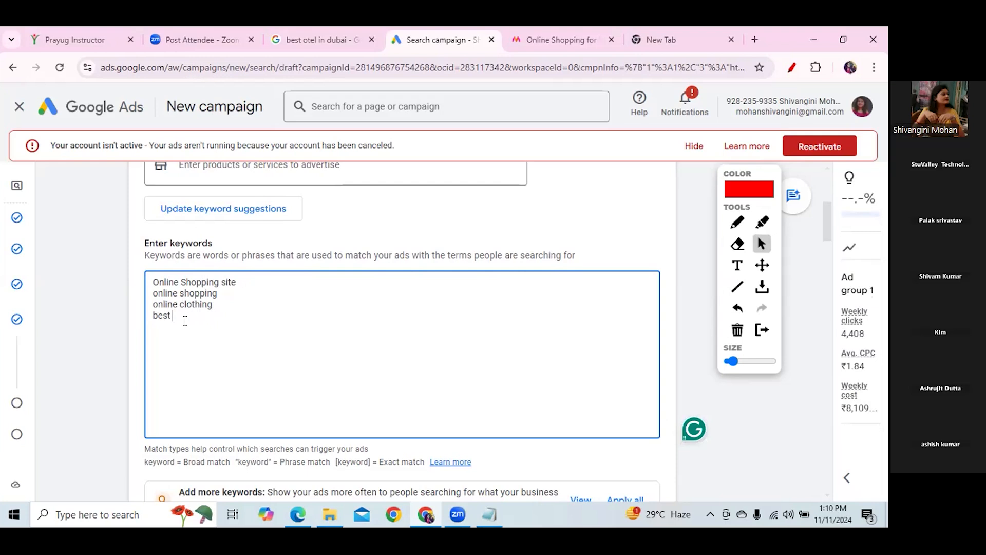
{"action": "type", "text": "o"}
{"action": "key", "text": "BackSpace"}
{"action": "type", "text": "clothin"}
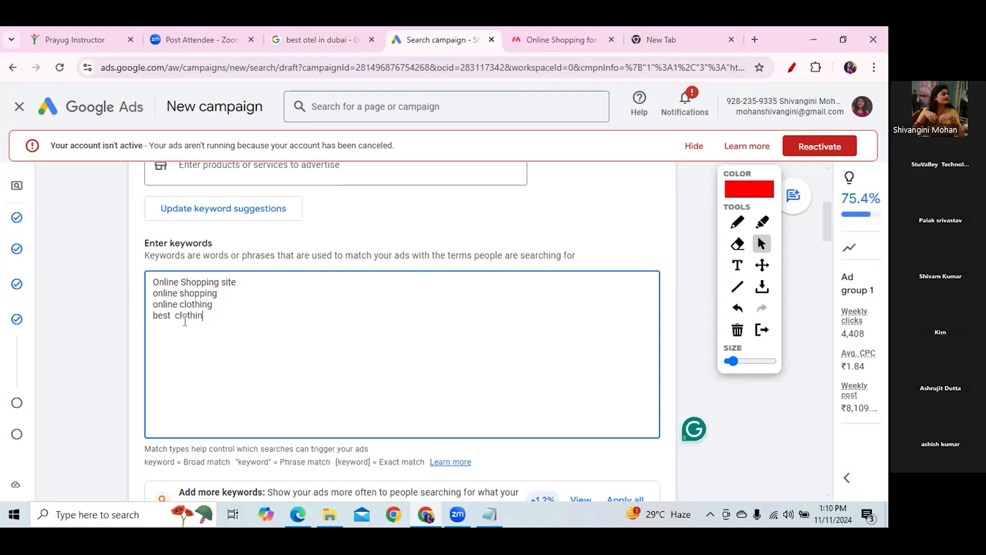
{"action": "type", "text": "g website "}
{"action": "type", "text": "b"}
{"action": "type", "text": "eauty"}
{"action": "type", "text": " produc"}
{"action": "type", "text": "ts"}
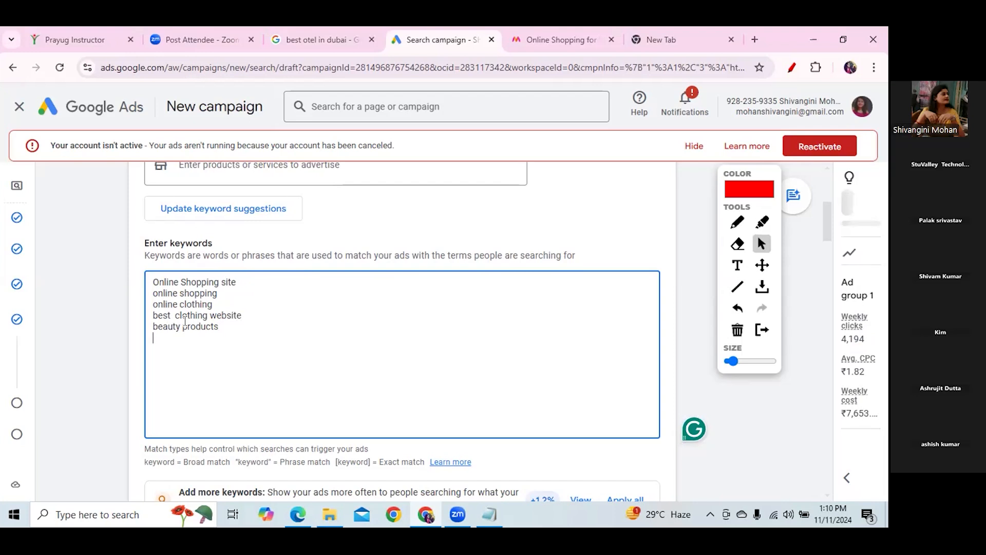
{"action": "type", "text": "tre"}
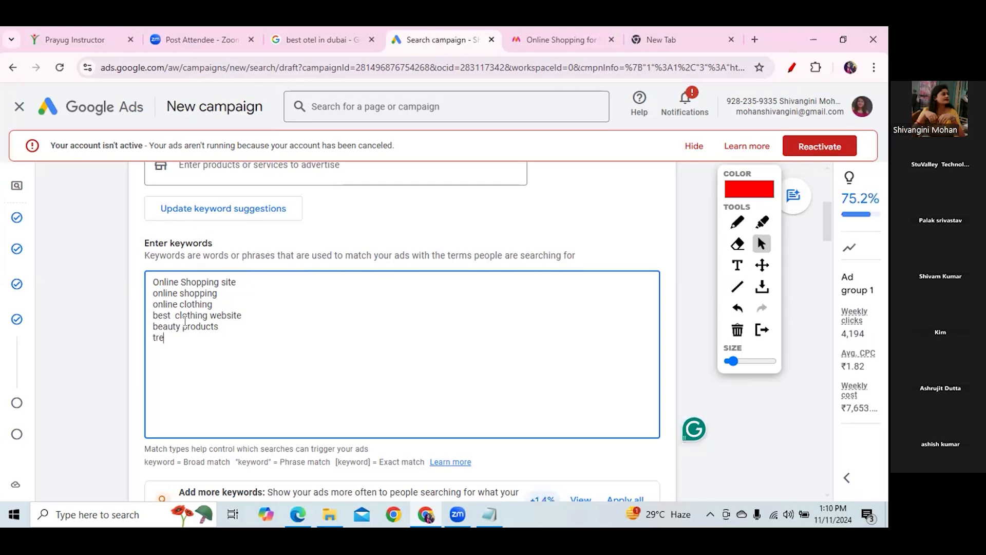
{"action": "type", "text": "ndy dresses"}
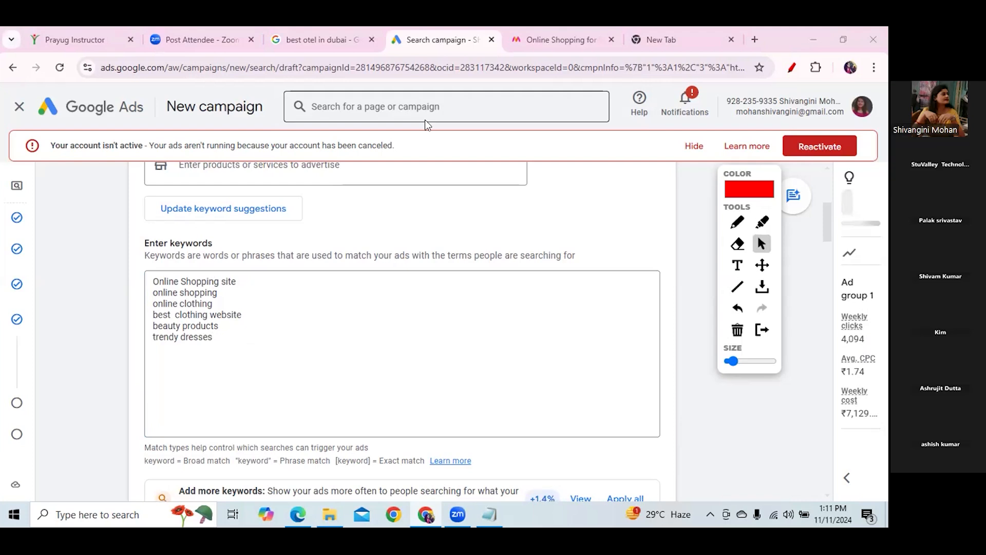
Select all six keywords, then switch to the 'best otel in dubai' Google results tab.
{"action": "left_click", "coordinate": [156, 282]}
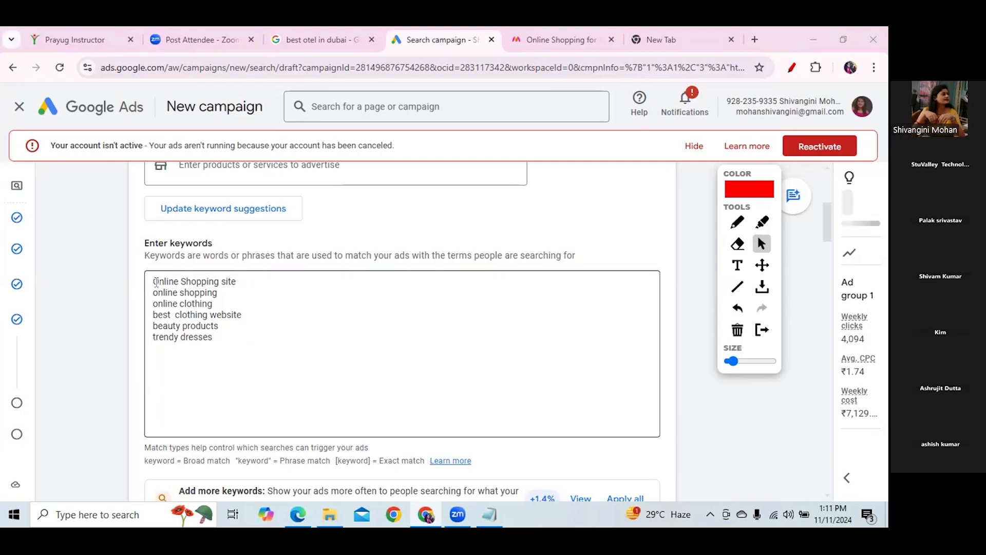
{"action": "left_click_drag", "start_coordinate": [156, 282], "coordinate": [219, 339]}
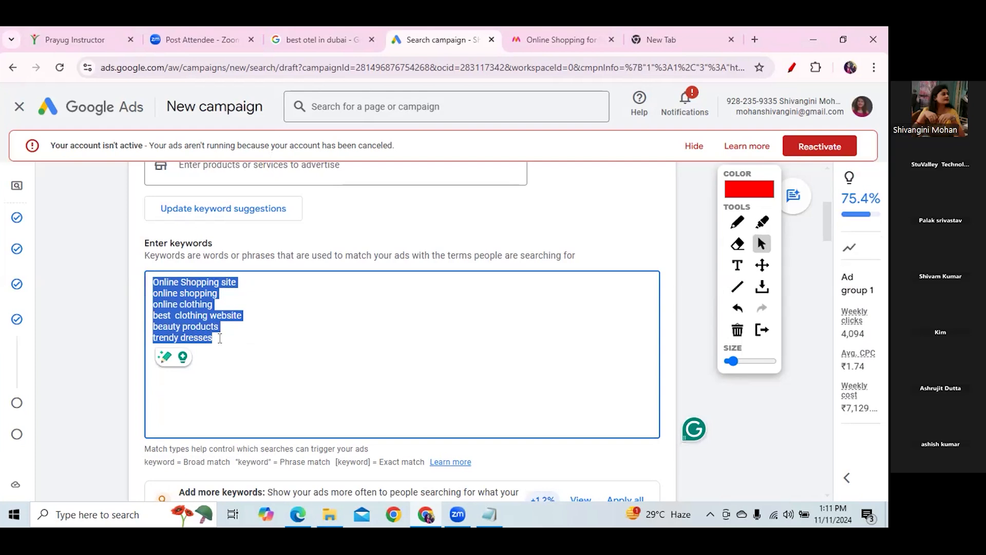
{"action": "left_click", "coordinate": [323, 40]}
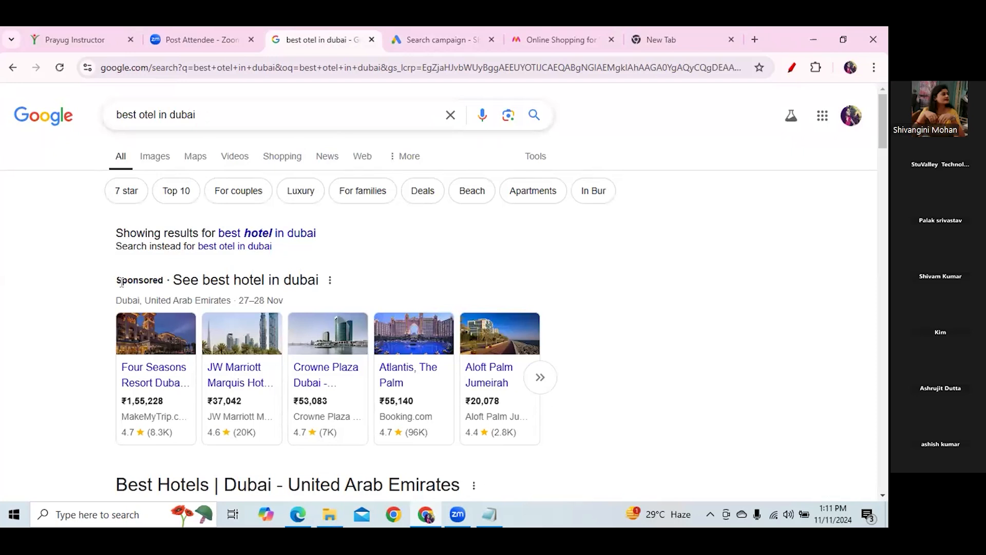
View and dismiss the Google search suggestions, then return to the Google Ads campaign tab.
{"action": "left_click", "coordinate": [212, 111]}
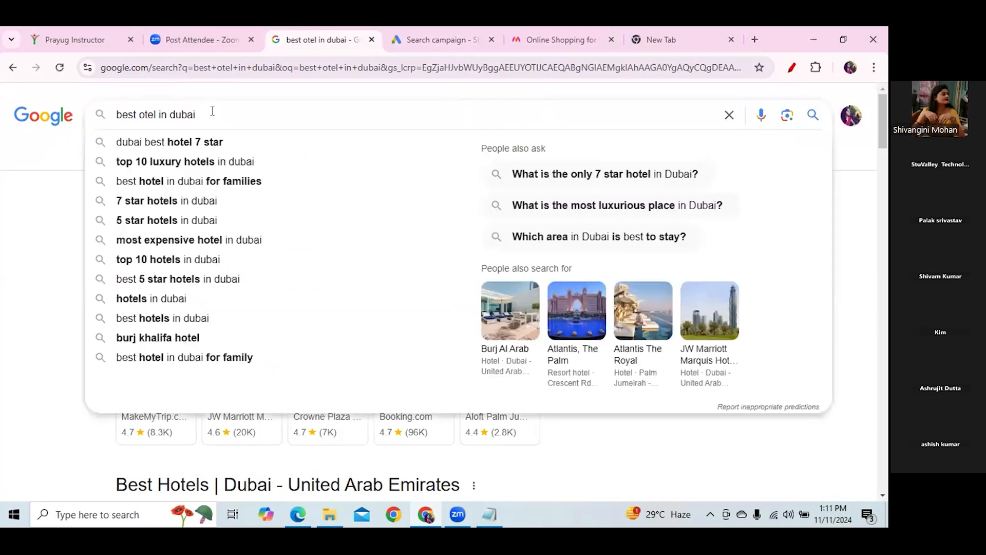
{"action": "left_click", "coordinate": [37, 223]}
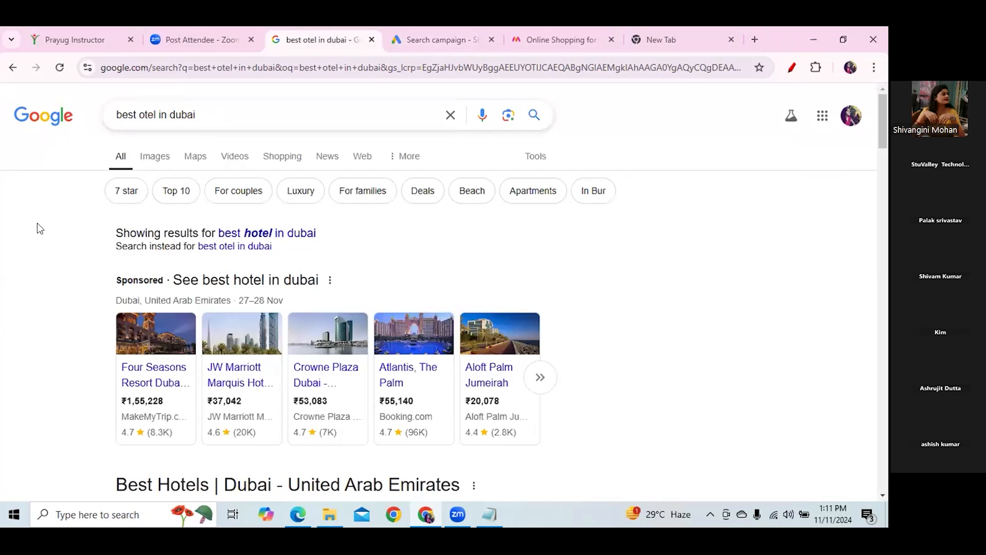
{"action": "left_click", "coordinate": [437, 37]}
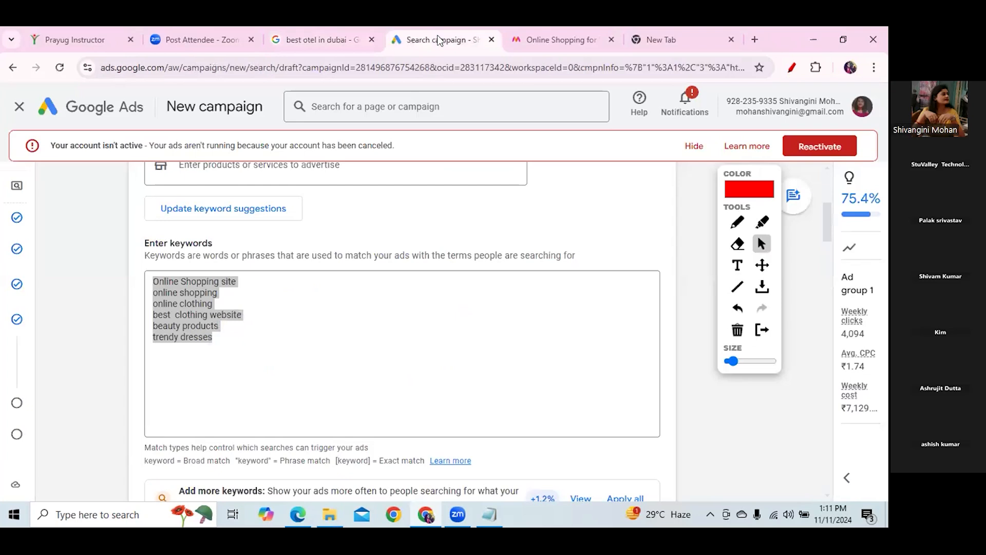
Deselect the keywords, check the Notepad notes, and scroll down to the Ads section.
{"action": "left_click", "coordinate": [323, 352]}
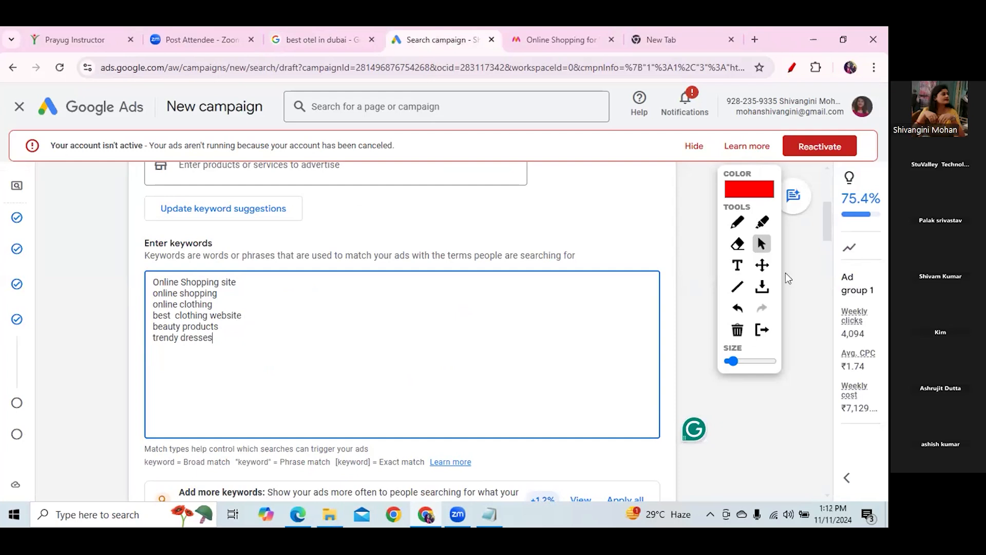
{"action": "left_click", "coordinate": [737, 222]}
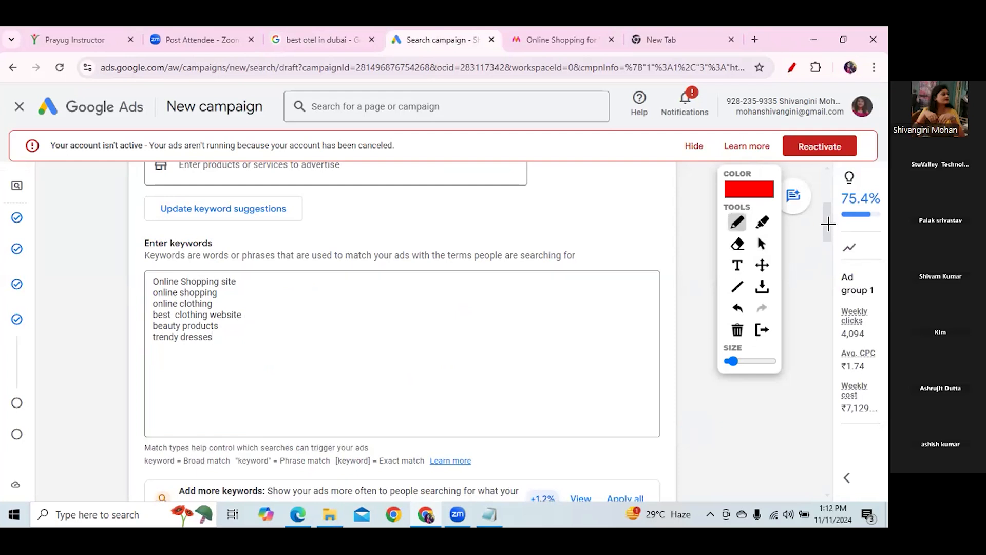
{"action": "left_click", "coordinate": [762, 244]}
{"action": "left_click", "coordinate": [489, 515]}
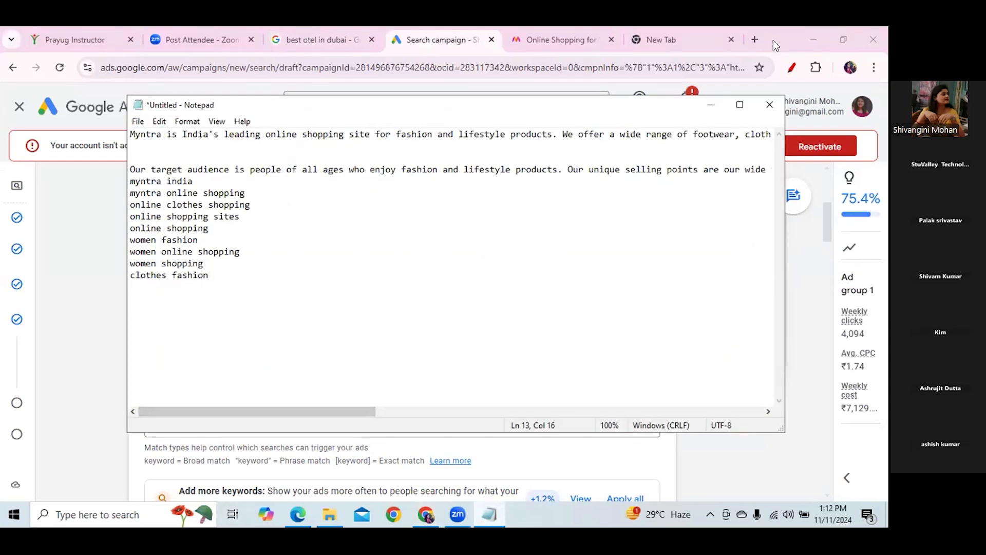
{"action": "left_click", "coordinate": [709, 107]}
{"action": "left_click_drag", "start_coordinate": [823, 229], "coordinate": [828, 272]}
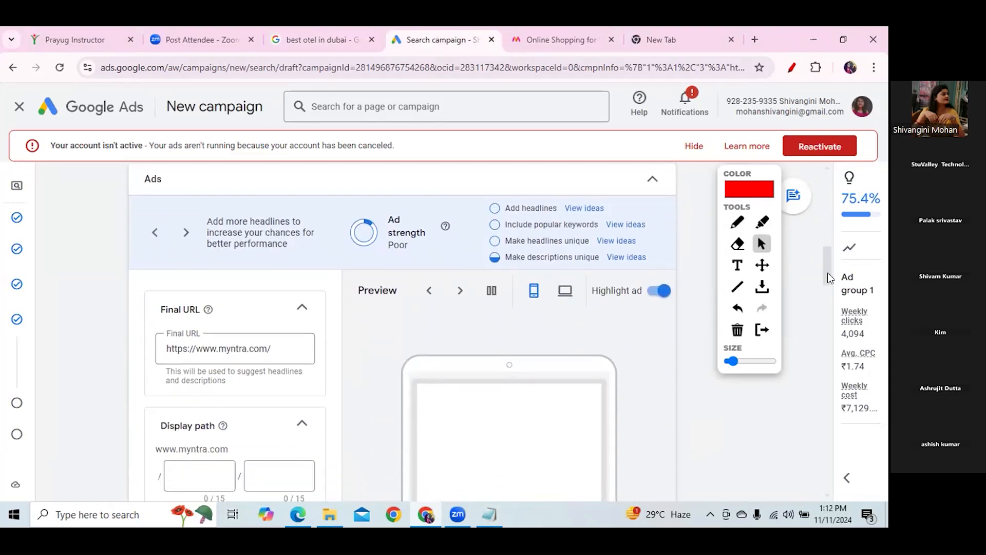
Annotate the Ad strength gauge and headline tips in red, then wipe the markings.
{"action": "left_click", "coordinate": [737, 222]}
{"action": "mouse_move", "coordinate": [426, 207]}
{"action": "left_mouse_down"}
{"action": "mouse_move", "coordinate": [356, 204]}
{"action": "mouse_move", "coordinate": [357, 261]}
{"action": "mouse_move", "coordinate": [401, 265]}
{"action": "mouse_move", "coordinate": [424, 234]}
{"action": "mouse_move", "coordinate": [425, 204]}
{"action": "mouse_move", "coordinate": [438, 282]}
{"action": "mouse_move", "coordinate": [430, 271]}
{"action": "mouse_move", "coordinate": [442, 273]}
{"action": "left_mouse_up"}
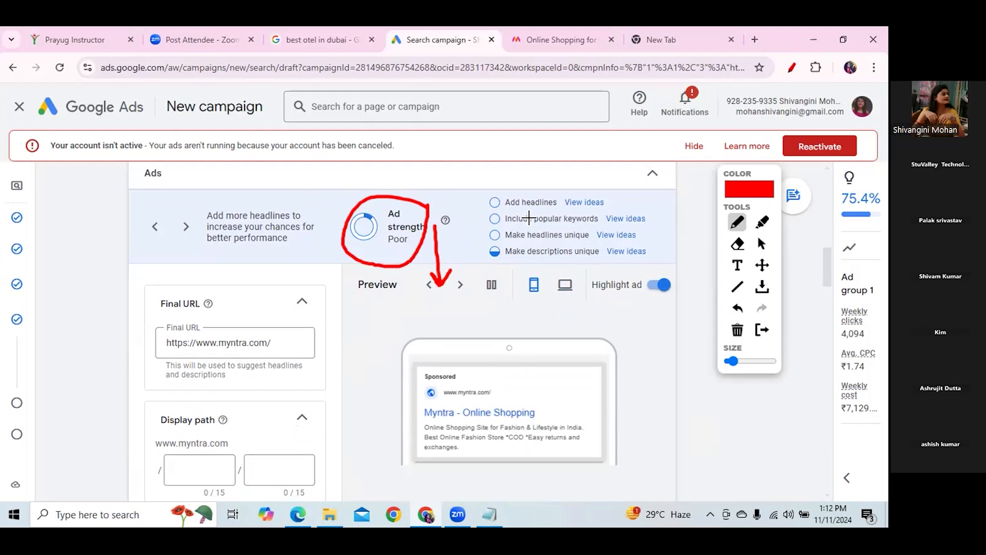
{"action": "left_click_drag", "start_coordinate": [538, 228], "coordinate": [591, 224]}
{"action": "left_click_drag", "start_coordinate": [524, 212], "coordinate": [571, 210]}
{"action": "mouse_move", "coordinate": [513, 240]}
{"action": "left_mouse_down"}
{"action": "mouse_move", "coordinate": [571, 240]}
{"action": "mouse_move", "coordinate": [574, 261]}
{"action": "left_mouse_up"}
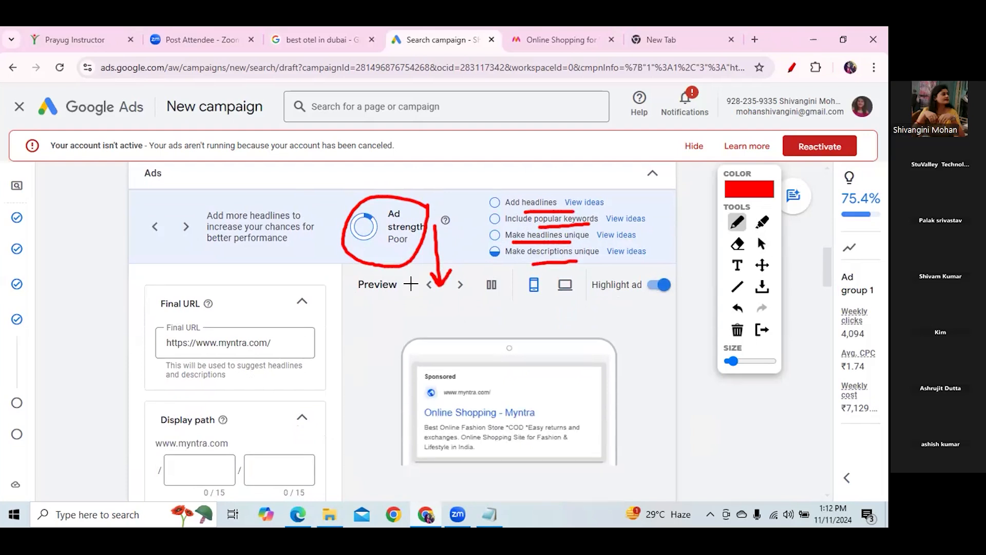
{"action": "left_click_drag", "start_coordinate": [386, 247], "coordinate": [431, 216]}
{"action": "left_click", "coordinate": [762, 244]}
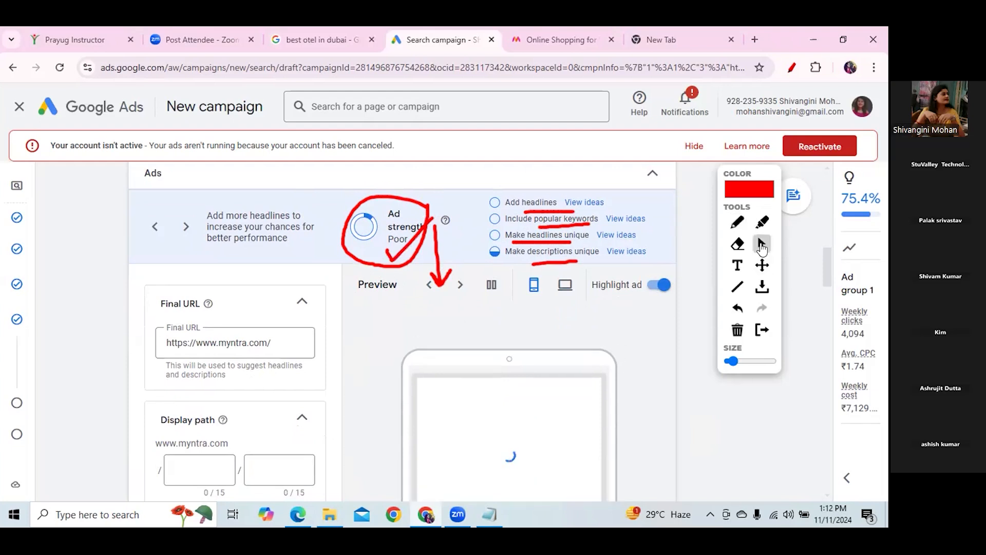
{"action": "left_click", "coordinate": [737, 329]}
{"action": "left_click_drag", "start_coordinate": [828, 259], "coordinate": [827, 260]}
{"action": "left_click", "coordinate": [738, 222]}
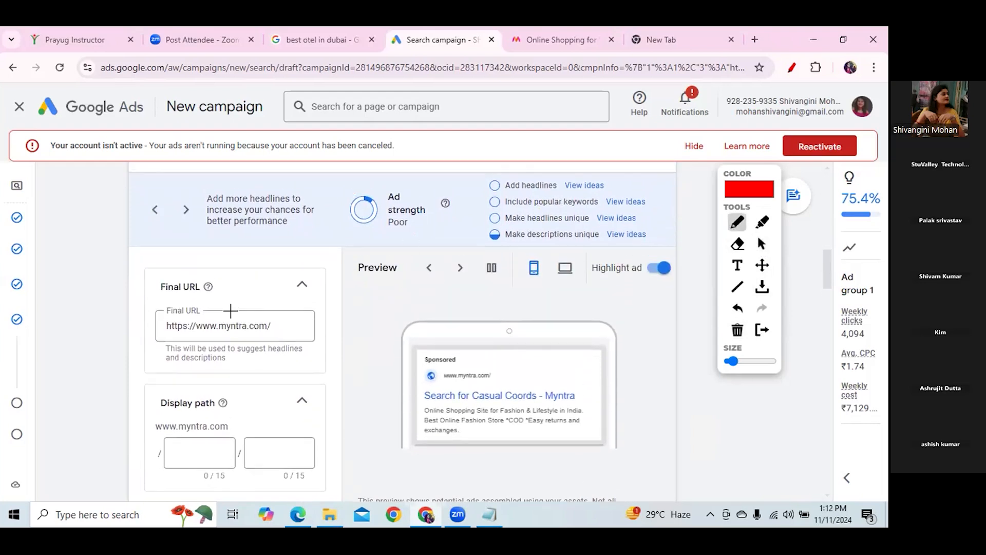
{"action": "left_click_drag", "start_coordinate": [149, 296], "coordinate": [189, 258]}
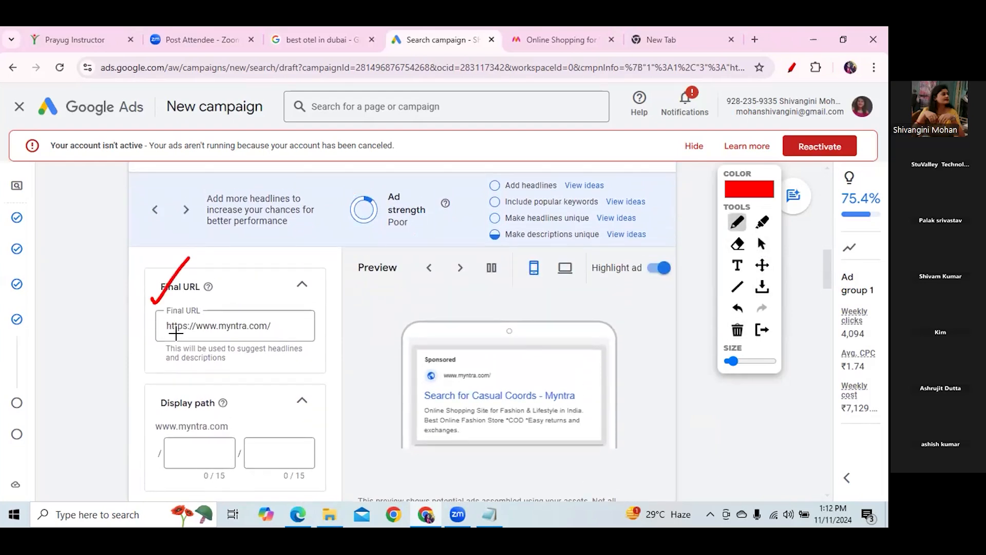
{"action": "left_click_drag", "start_coordinate": [170, 339], "coordinate": [263, 339]}
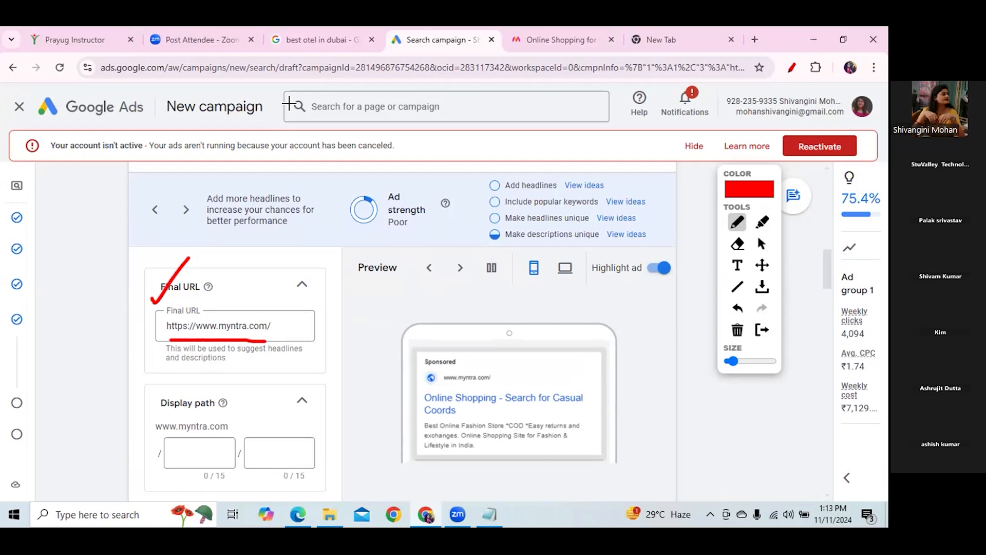
Open Myntra's Baby Care page from the BEAUTY menu, select its URL, and return to Google Ads.
{"action": "left_click", "coordinate": [557, 36]}
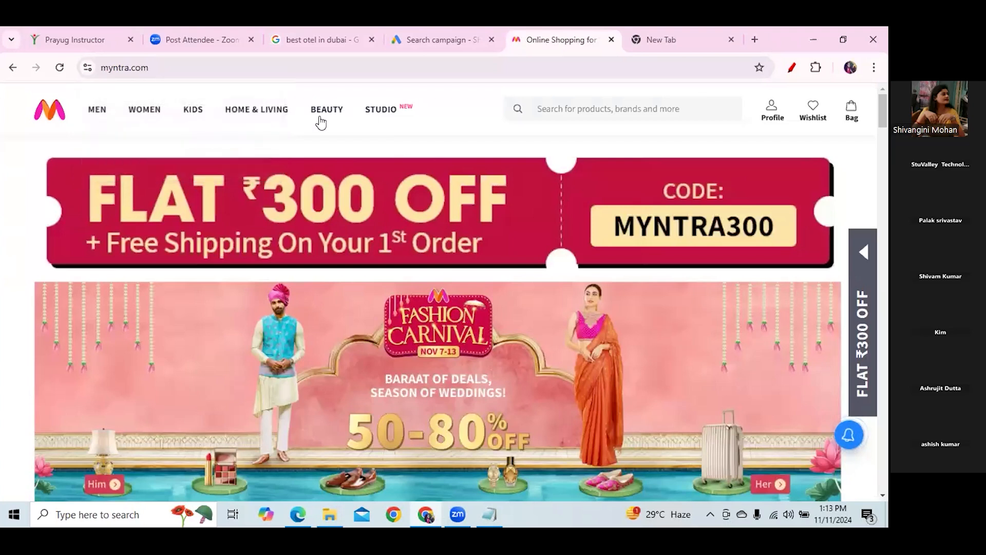
{"action": "mouse_move", "coordinate": [325, 118]}
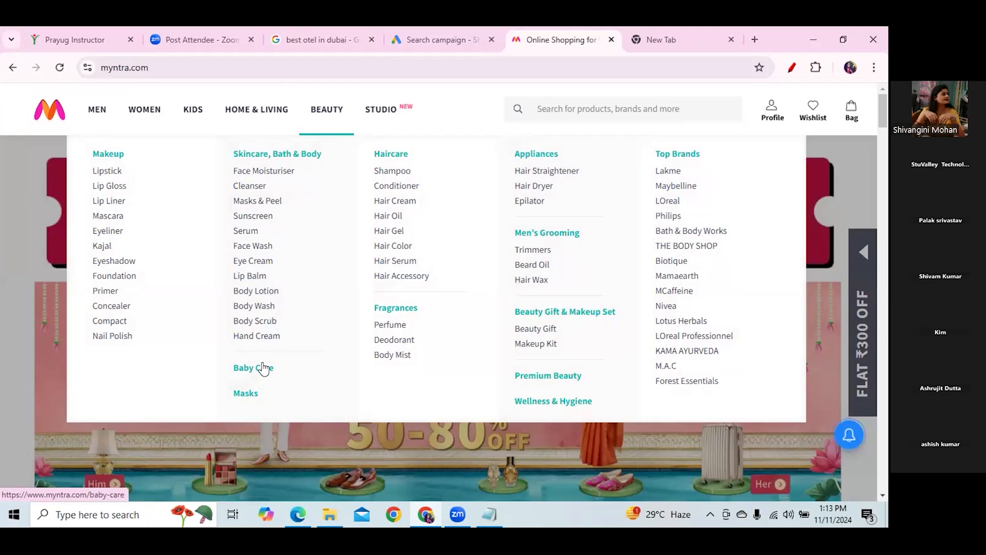
{"action": "left_click", "coordinate": [263, 366]}
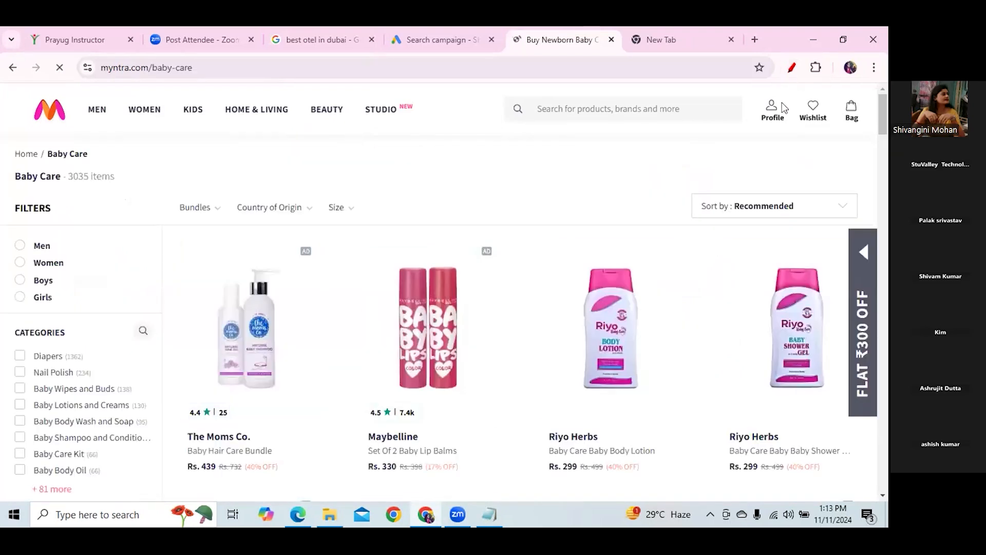
{"action": "left_click", "coordinate": [205, 68]}
{"action": "left_click_drag", "start_coordinate": [243, 68], "coordinate": [99, 71]}
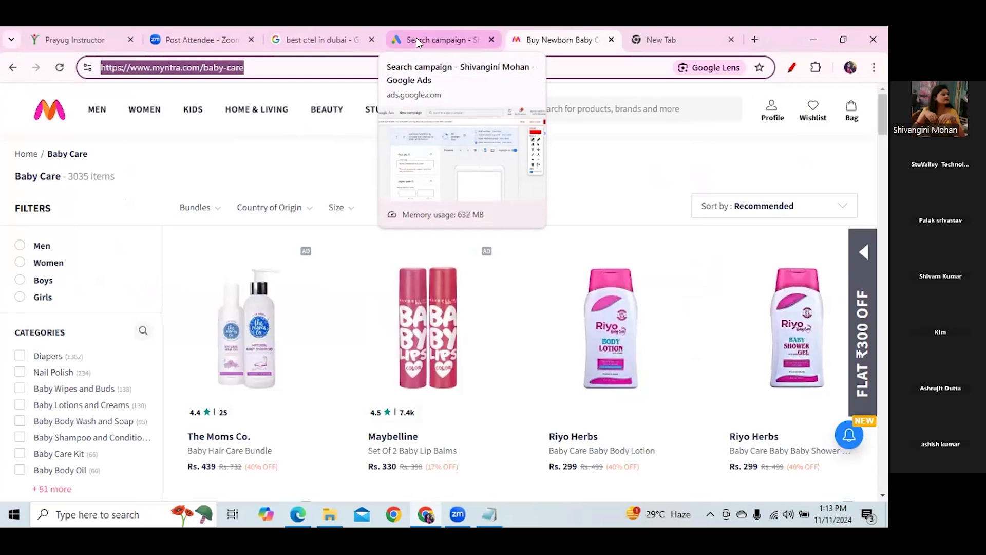
{"action": "left_click", "coordinate": [460, 33]}
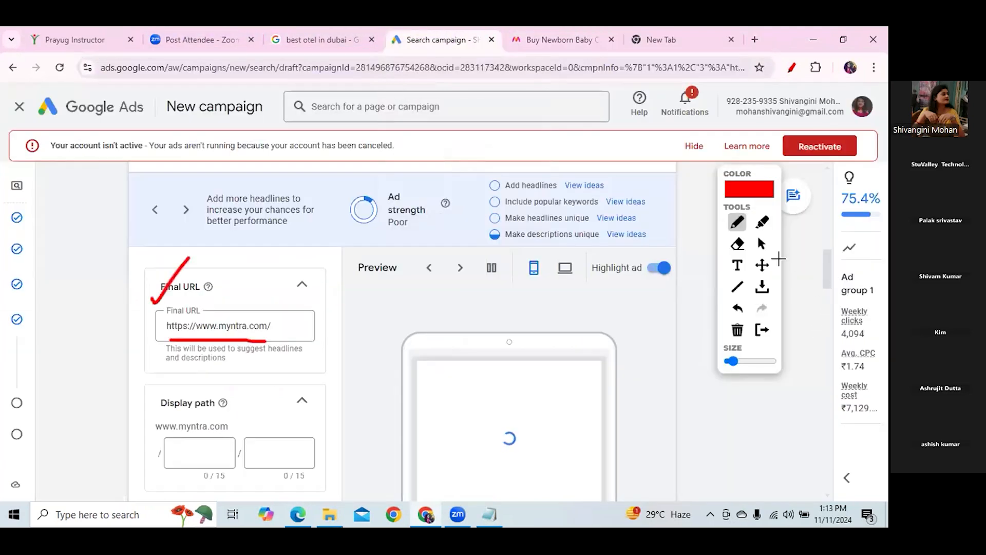
{"action": "left_click", "coordinate": [762, 244]}
{"action": "left_click_drag", "start_coordinate": [829, 270], "coordinate": [824, 233]}
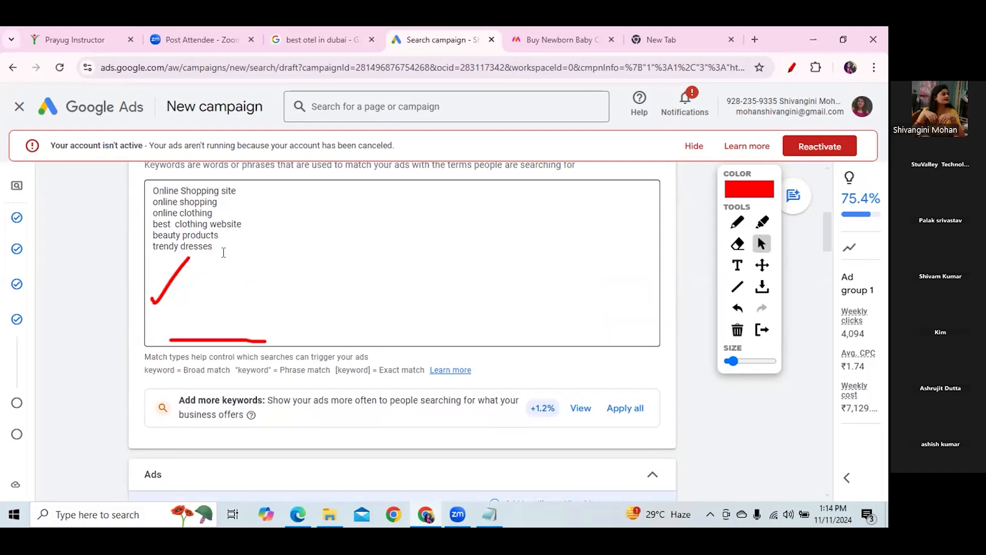
{"action": "left_click_drag", "start_coordinate": [156, 189], "coordinate": [209, 251]}
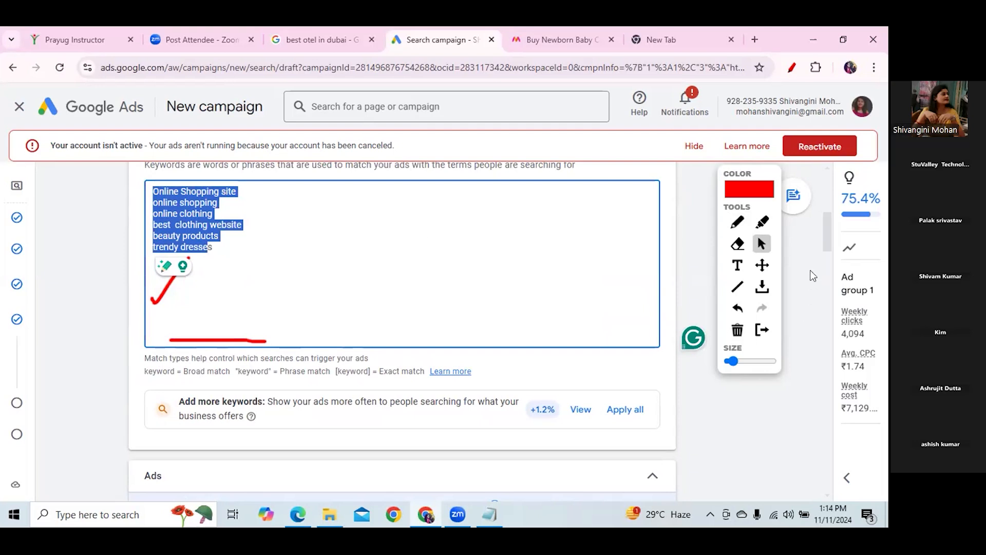
{"action": "scroll", "coordinate": [827, 254], "scroll_direction": "down", "scroll_amount": 1}
{"action": "scroll", "coordinate": [827, 262], "scroll_direction": "down", "scroll_amount": 7}
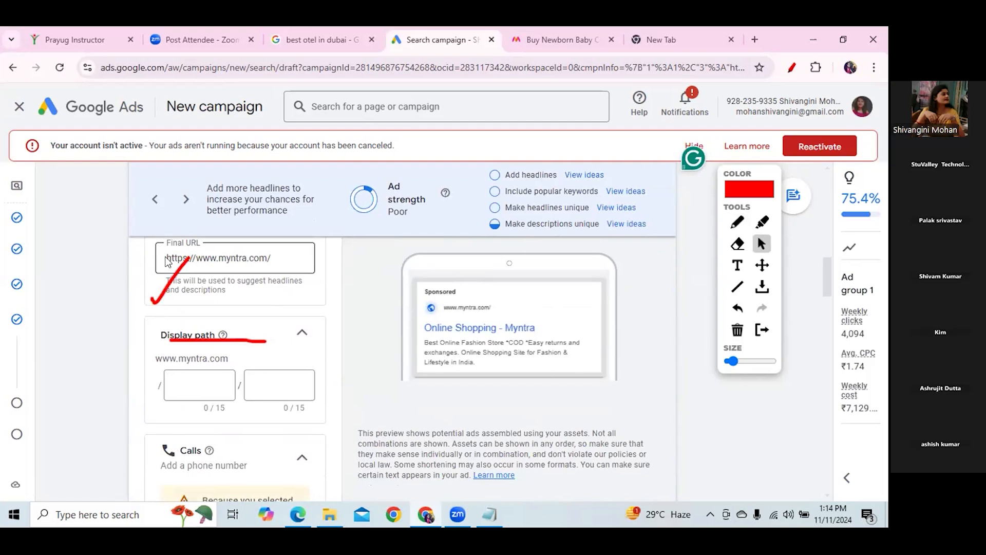
Erase the red checkmark and underline marks, then select the Final URL's domain.
{"action": "left_click", "coordinate": [268, 258]}
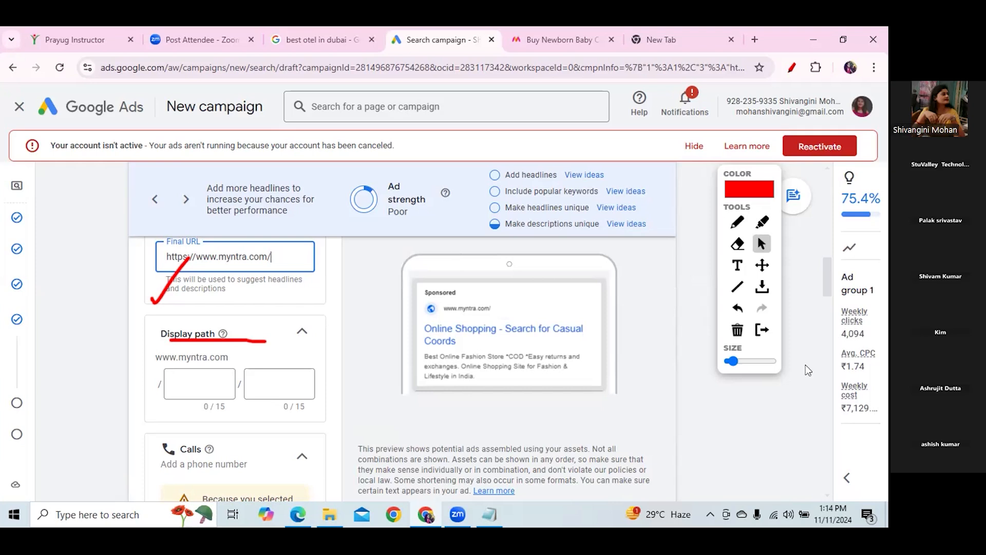
{"action": "left_click", "coordinate": [759, 138]}
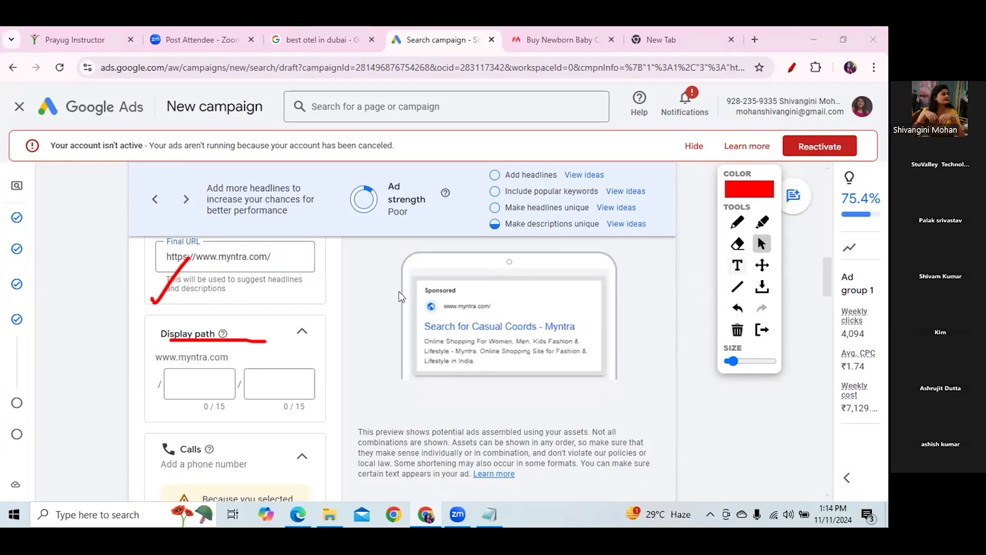
{"action": "left_click", "coordinate": [761, 252]}
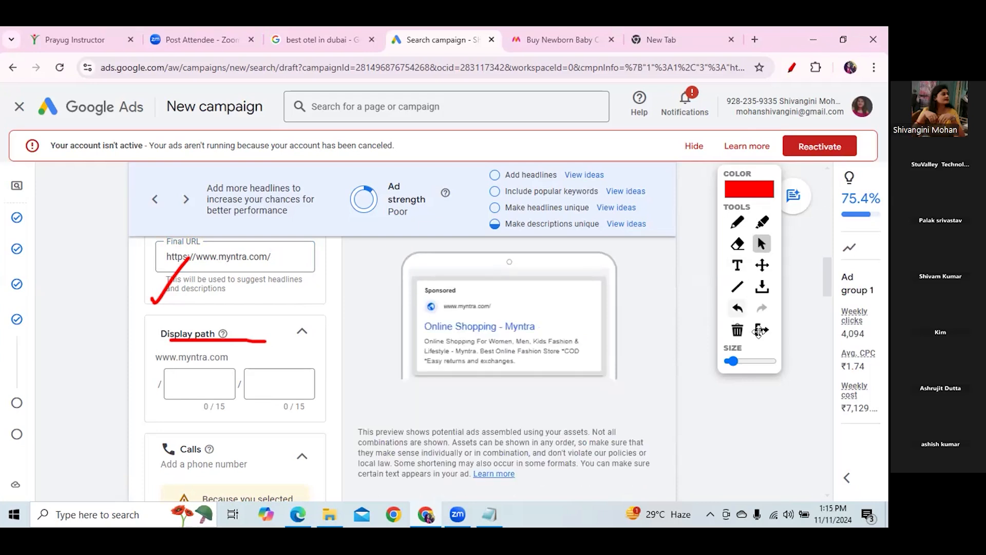
{"action": "left_click", "coordinate": [737, 331]}
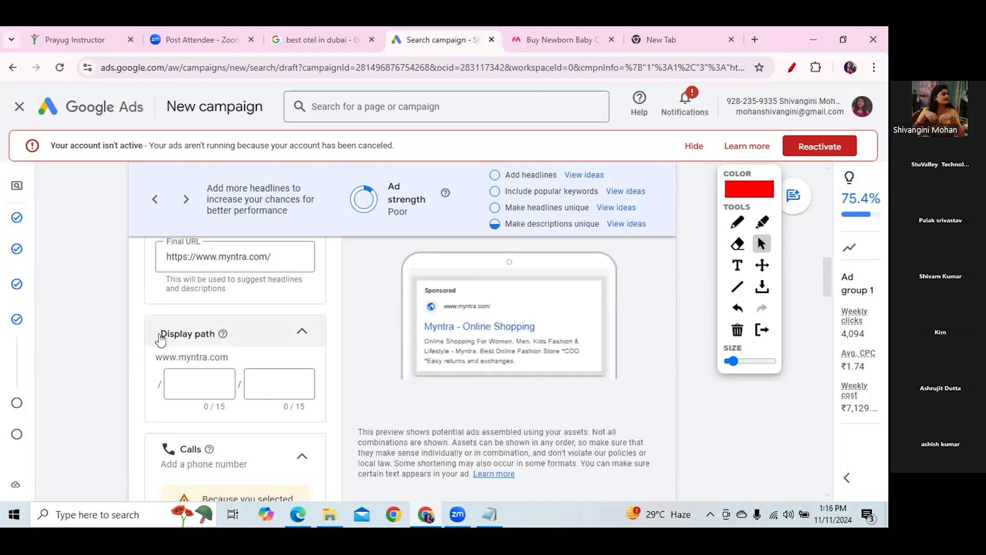
{"action": "left_click_drag", "start_coordinate": [202, 256], "coordinate": [267, 257]}
Enter 'clothing' and 'beauty care' as the two display path parts.
{"action": "left_click", "coordinate": [186, 388]}
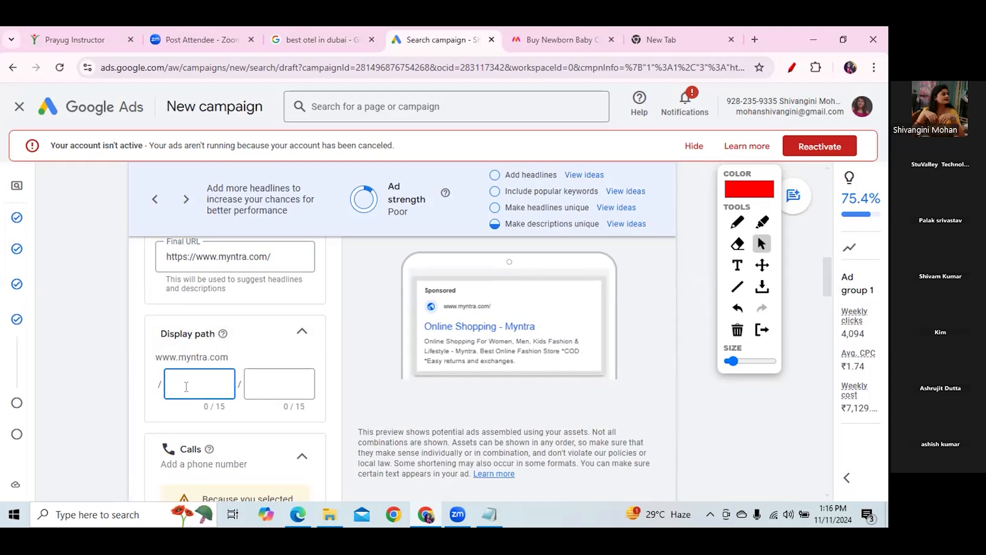
{"action": "type", "text": "clothing"}
{"action": "left_click", "coordinate": [265, 389]}
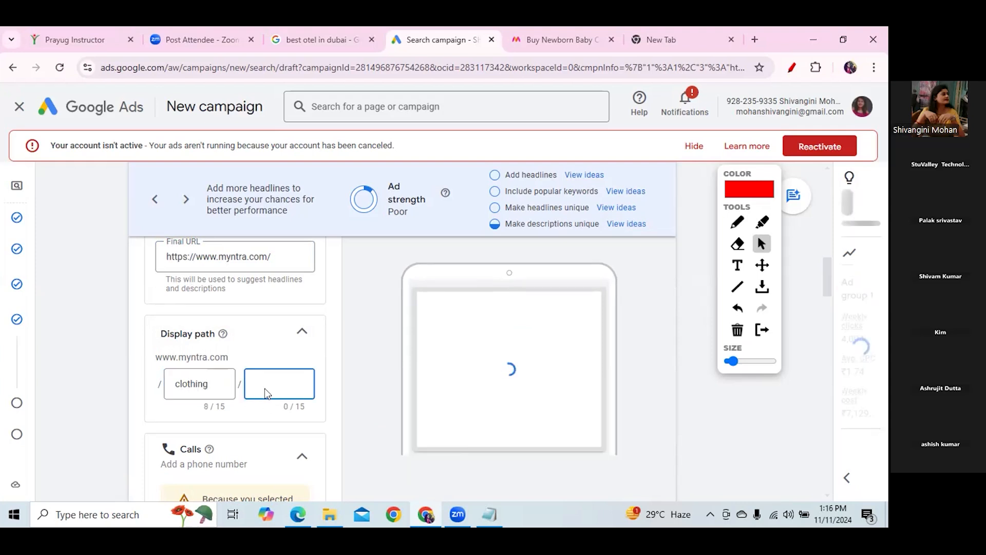
{"action": "type", "text": "beauty carre"}
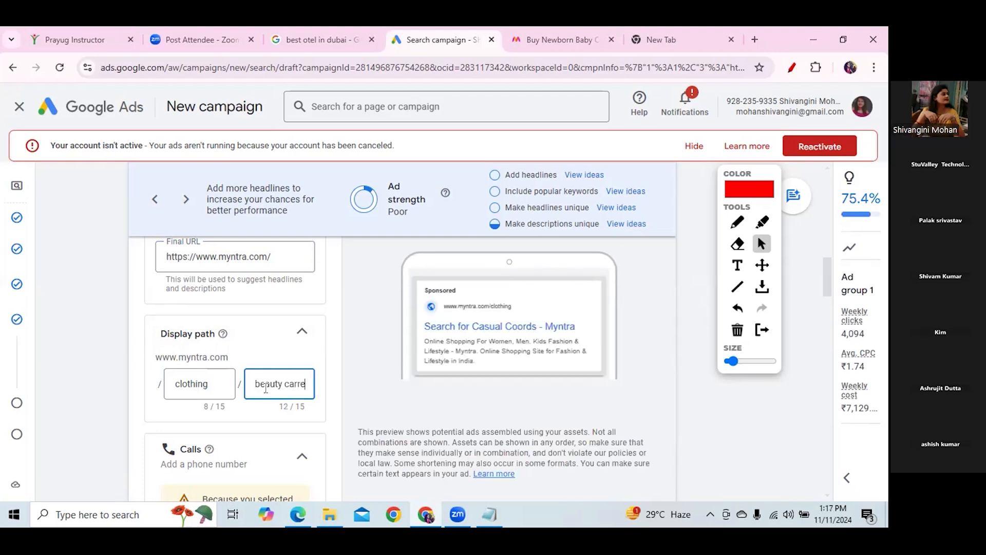
{"action": "key", "text": "BackSpace"}
{"action": "key", "text": "BackSpace"}
{"action": "type", "text": "e"}
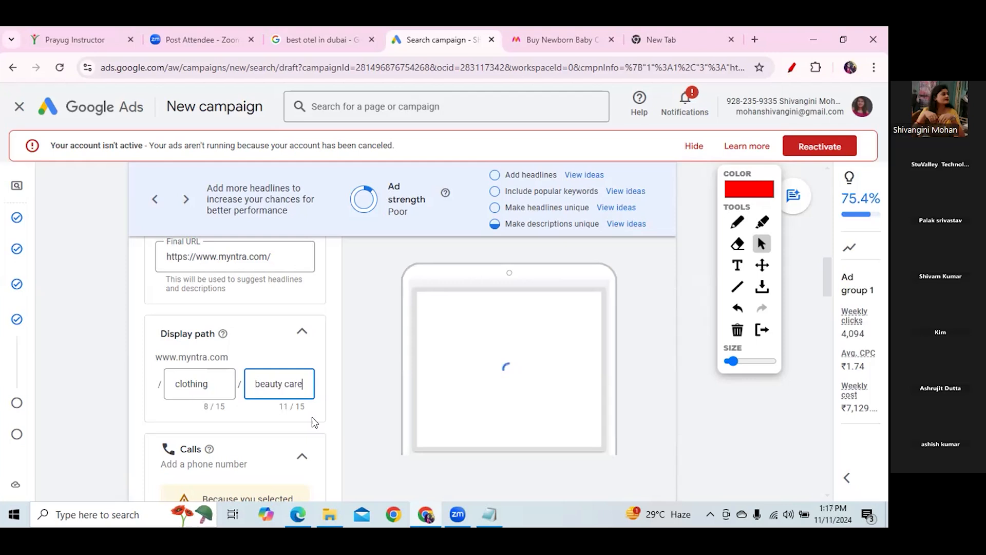
{"action": "left_click", "coordinate": [737, 222]}
{"action": "mouse_move", "coordinate": [396, 311]}
{"action": "left_mouse_down"}
{"action": "mouse_move", "coordinate": [405, 331]}
{"action": "mouse_move", "coordinate": [469, 246]}
{"action": "left_mouse_up"}
{"action": "mouse_move", "coordinate": [446, 313]}
{"action": "left_mouse_down"}
{"action": "mouse_move", "coordinate": [549, 311]}
{"action": "mouse_move", "coordinate": [551, 293]}
{"action": "mouse_move", "coordinate": [462, 295]}
{"action": "mouse_move", "coordinate": [441, 303]}
{"action": "mouse_move", "coordinate": [440, 316]}
{"action": "left_mouse_up"}
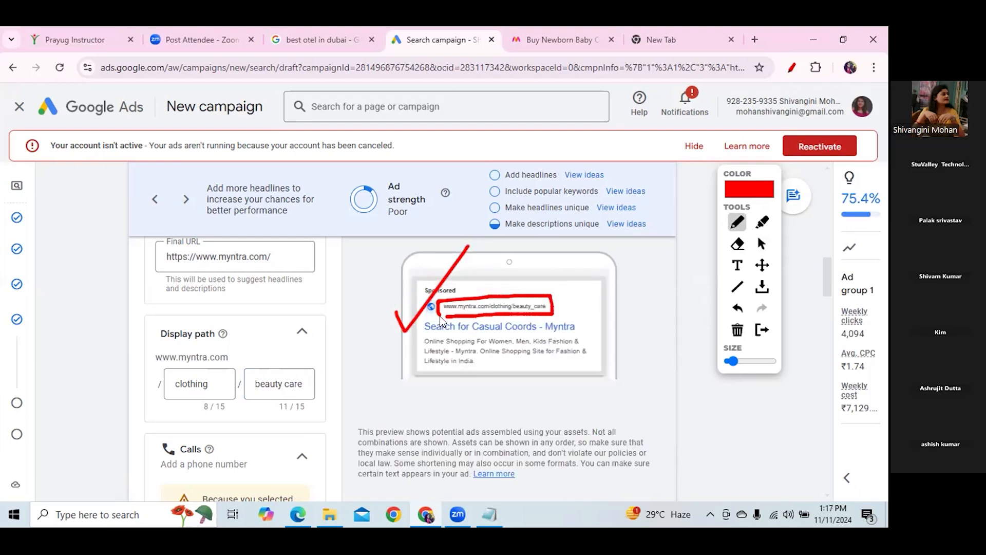
Scroll down to the Calls section showing the add-a-call-asset warning.
{"action": "left_click", "coordinate": [762, 243]}
{"action": "left_click_drag", "start_coordinate": [824, 277], "coordinate": [826, 302]}
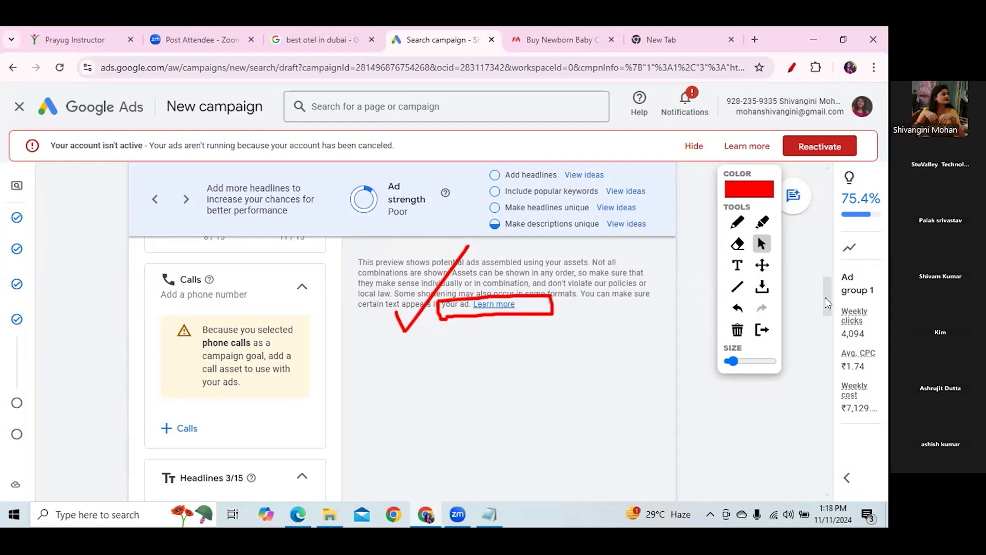
{"action": "scroll", "coordinate": [827, 303], "scroll_direction": "up", "scroll_amount": 2}
{"action": "scroll", "coordinate": [827, 303], "scroll_direction": "down", "scroll_amount": 2}
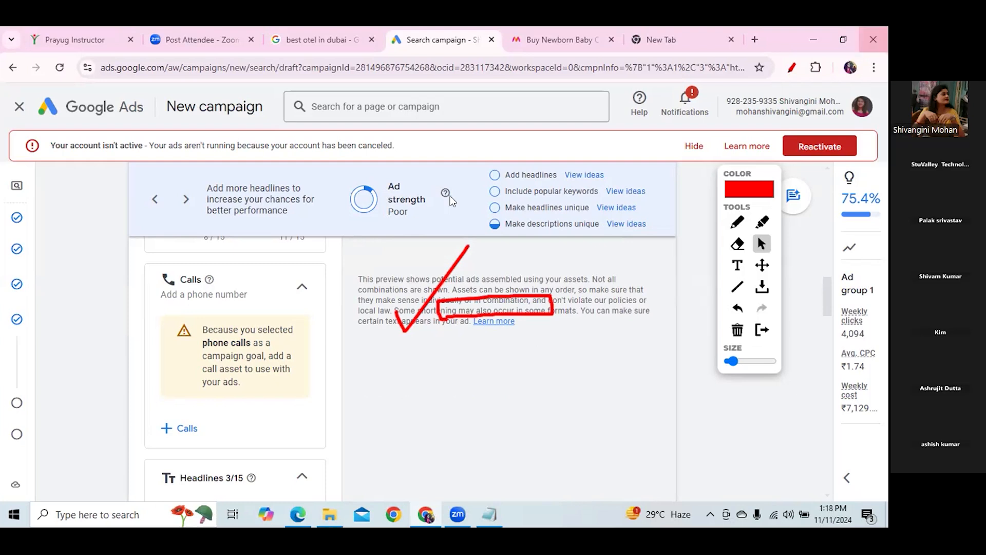
Open Ad copy Extension.pdf, highlight the 15% CTR sentence, then minimise Edge.
{"action": "left_click", "coordinate": [329, 516]}
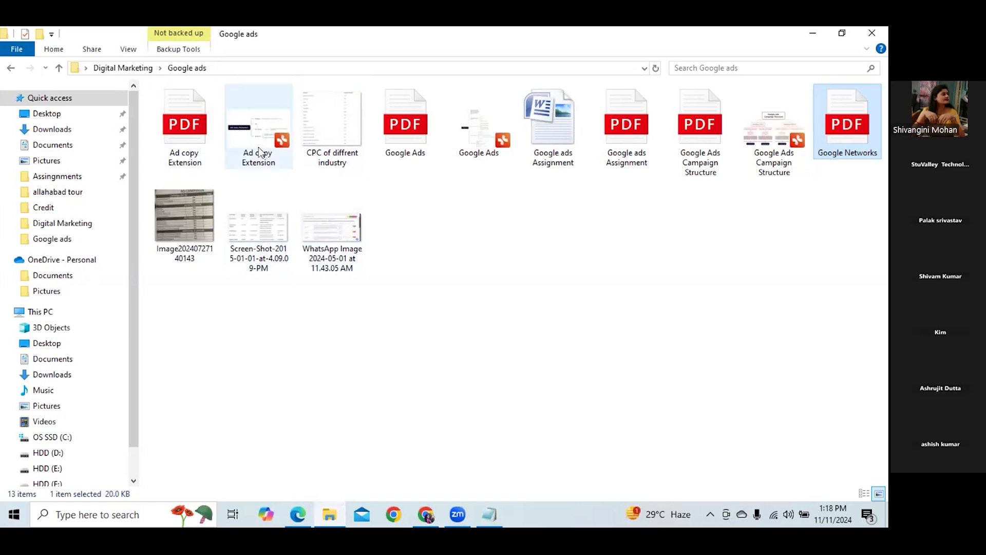
{"action": "left_click", "coordinate": [202, 148]}
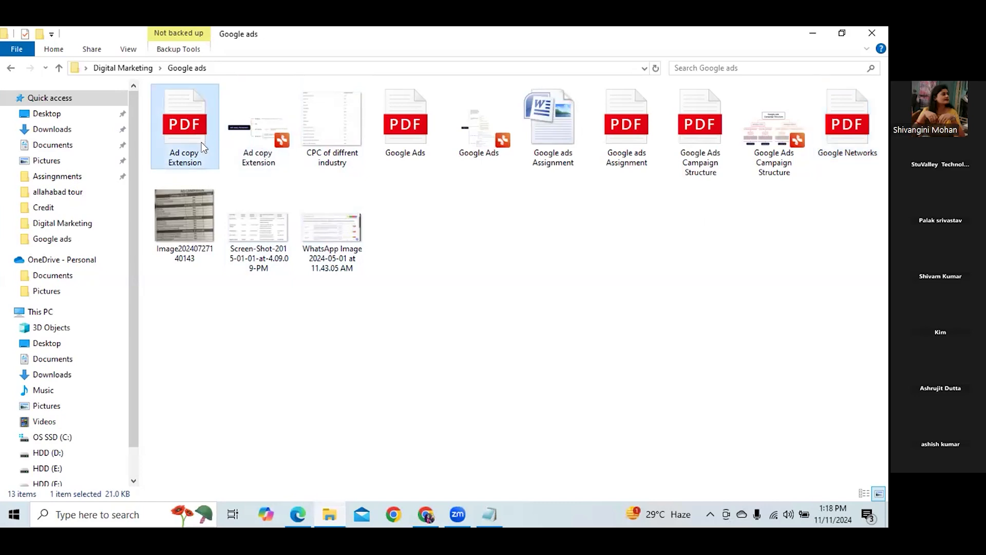
{"action": "double_click", "coordinate": [204, 148]}
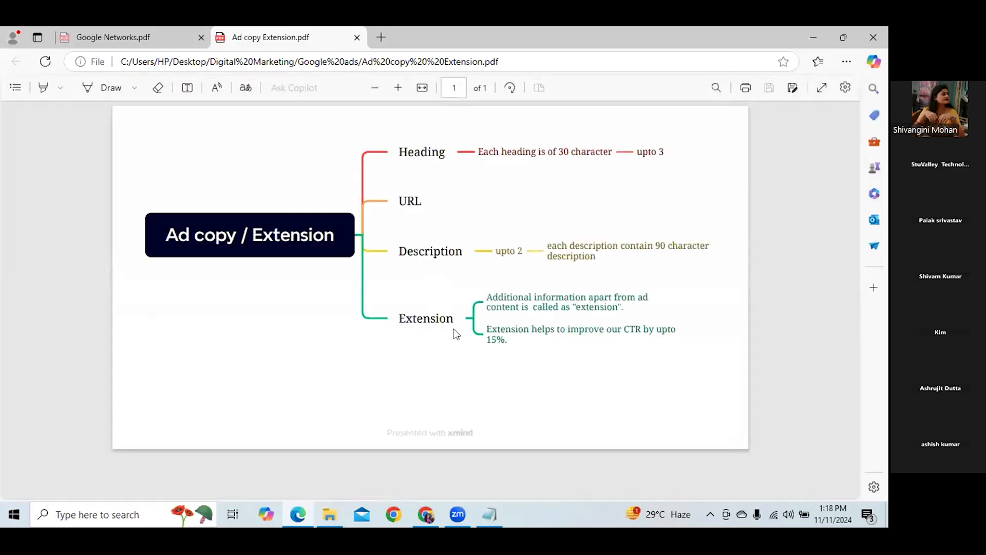
{"action": "left_click_drag", "start_coordinate": [488, 329], "coordinate": [511, 341]}
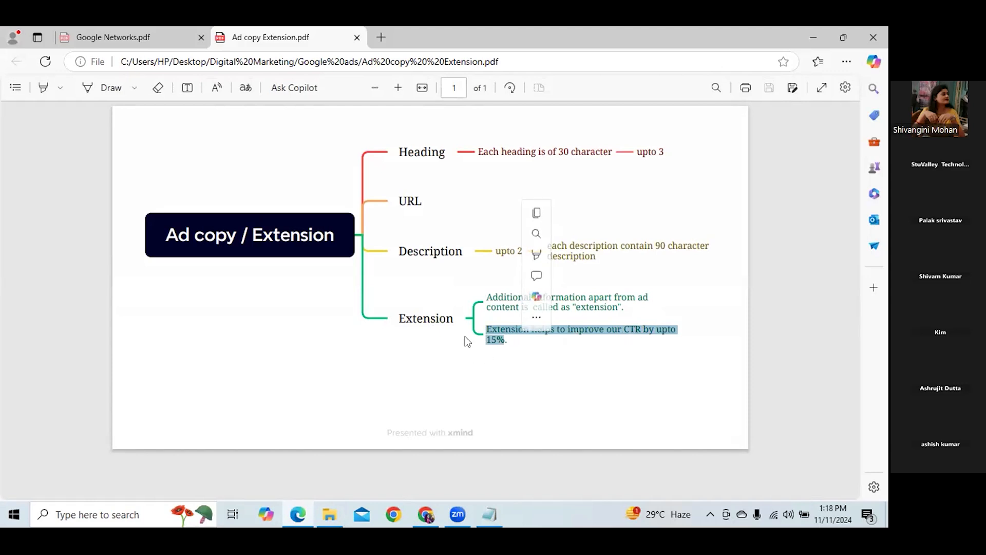
{"action": "mouse_move", "coordinate": [537, 258]}
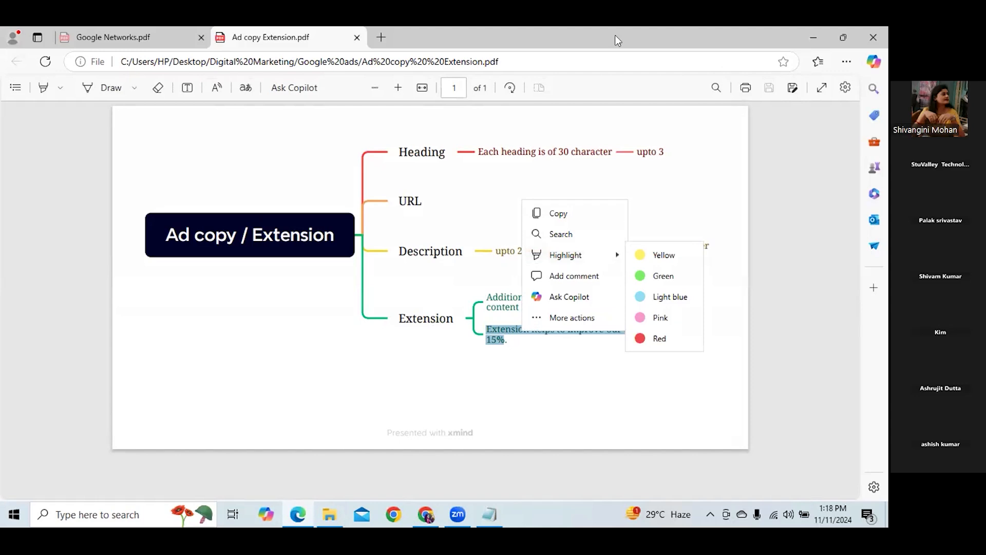
{"action": "left_click", "coordinate": [811, 35]}
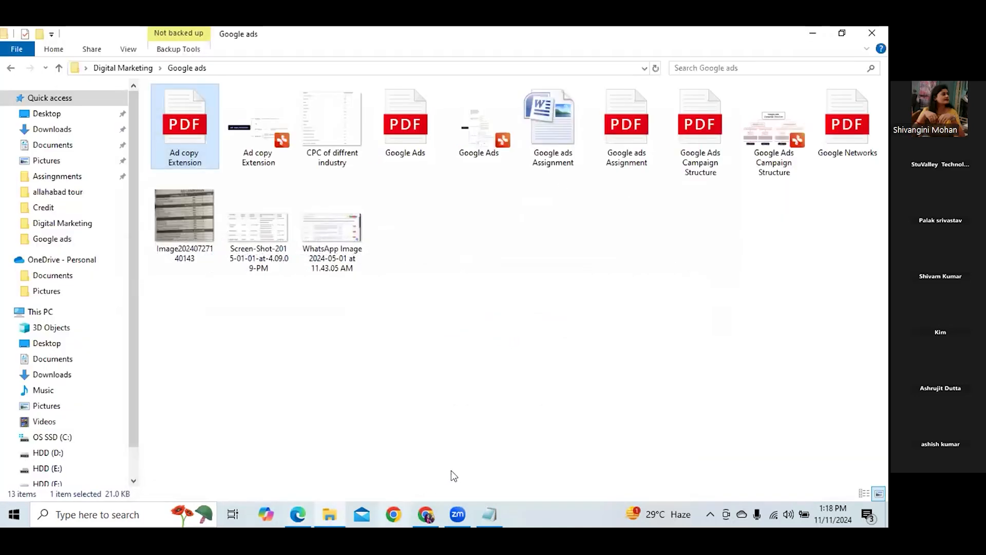
Bring the Google Ads campaign back and scroll to the Calls section.
{"action": "left_click", "coordinate": [428, 518]}
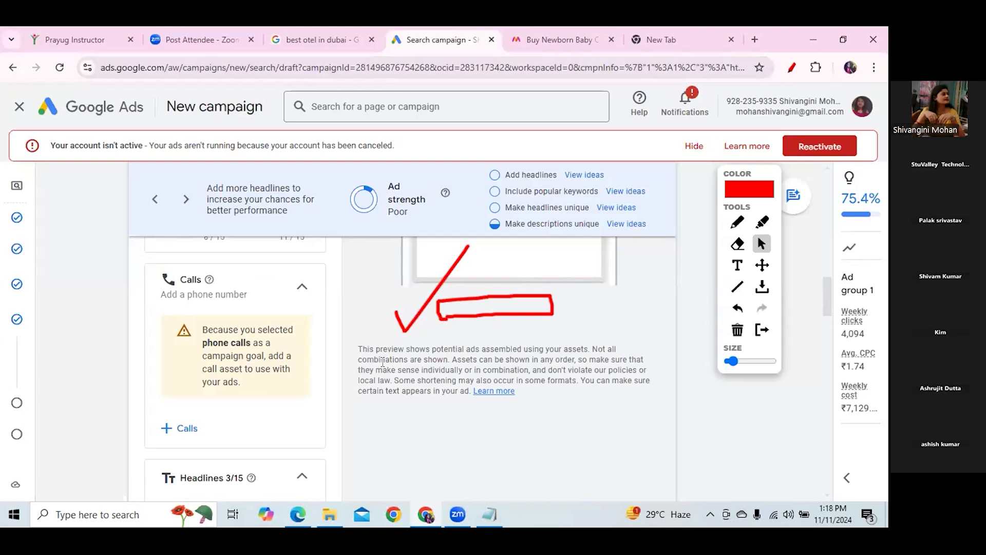
{"action": "scroll", "coordinate": [382, 361], "scroll_direction": "down", "scroll_amount": 2}
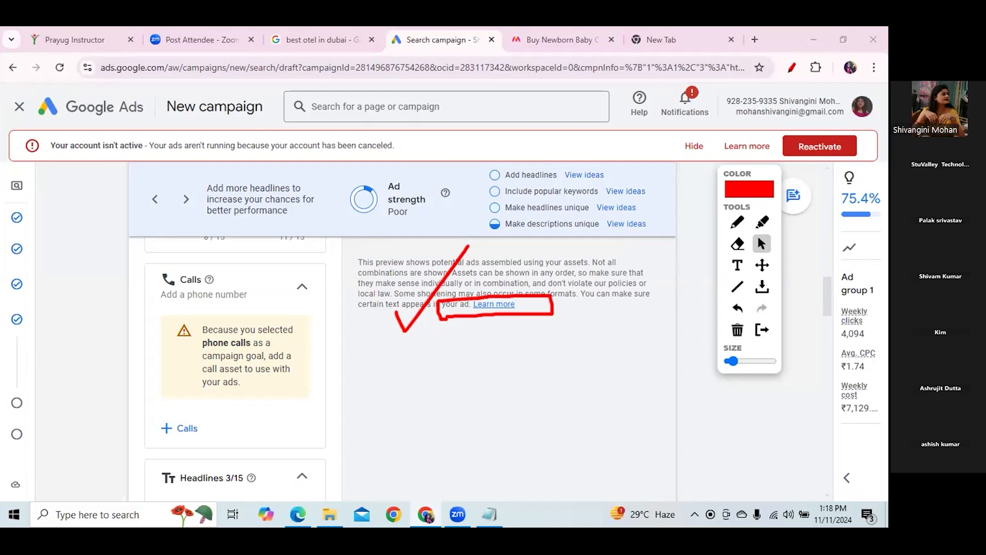
{"action": "scroll", "coordinate": [503, 329], "scroll_direction": "up", "scroll_amount": 2}
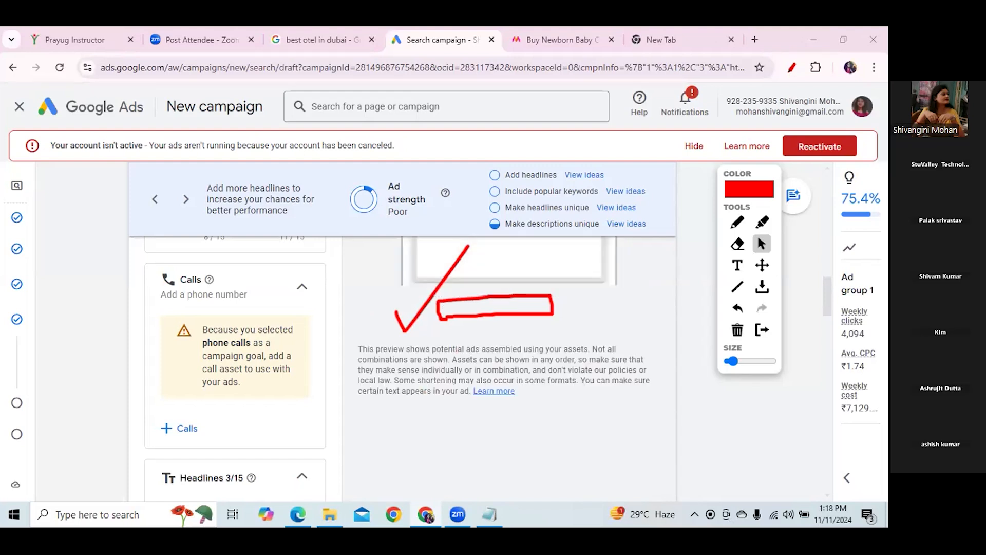
{"action": "scroll", "coordinate": [503, 318], "scroll_direction": "down", "scroll_amount": 2}
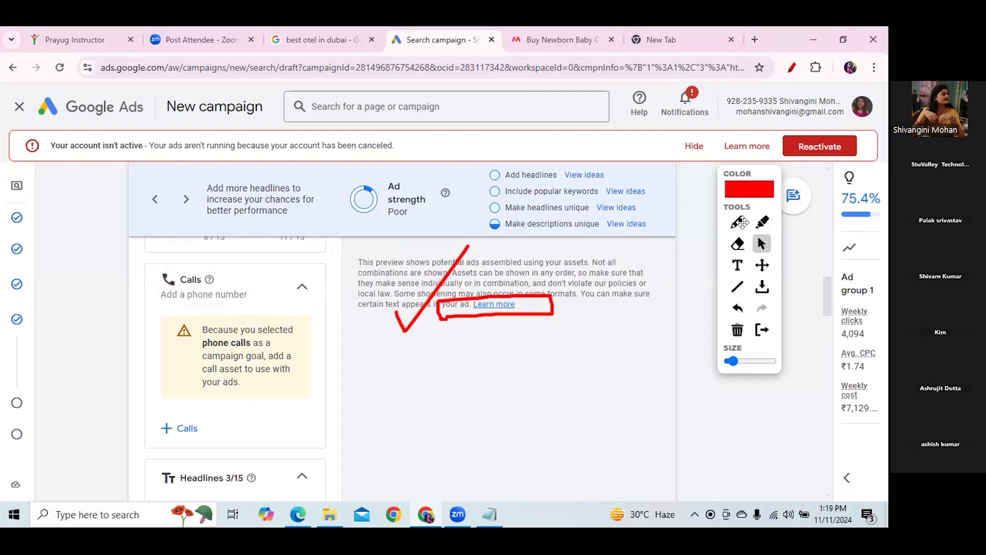
Circle the add-call option in red, then open the 'Add calls to your campaign' panel.
{"action": "left_click", "coordinate": [738, 223]}
{"action": "mouse_move", "coordinate": [194, 441]}
{"action": "left_mouse_down"}
{"action": "mouse_move", "coordinate": [151, 403]}
{"action": "mouse_move", "coordinate": [205, 430]}
{"action": "mouse_move", "coordinate": [185, 447]}
{"action": "left_mouse_up"}
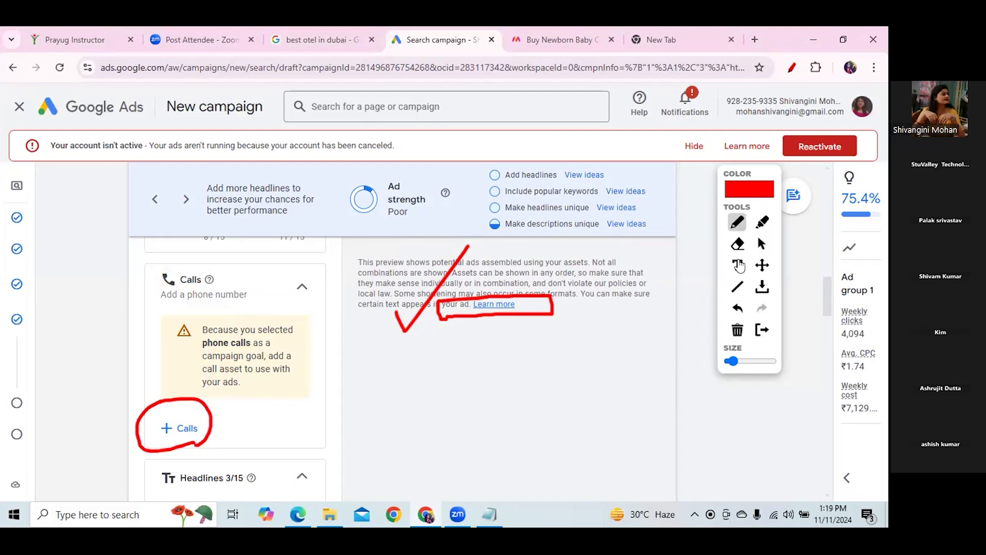
{"action": "left_click", "coordinate": [762, 245]}
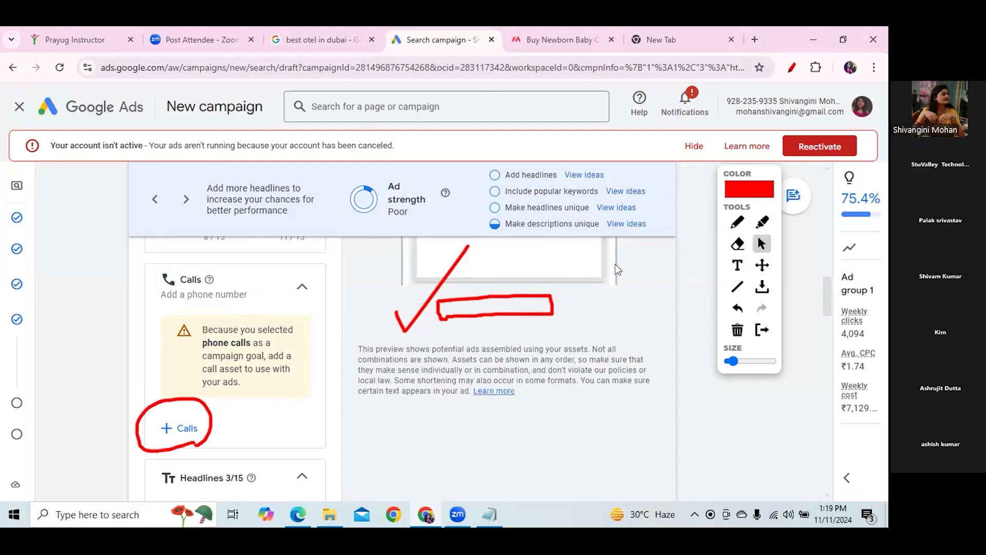
{"action": "left_click", "coordinate": [172, 430]}
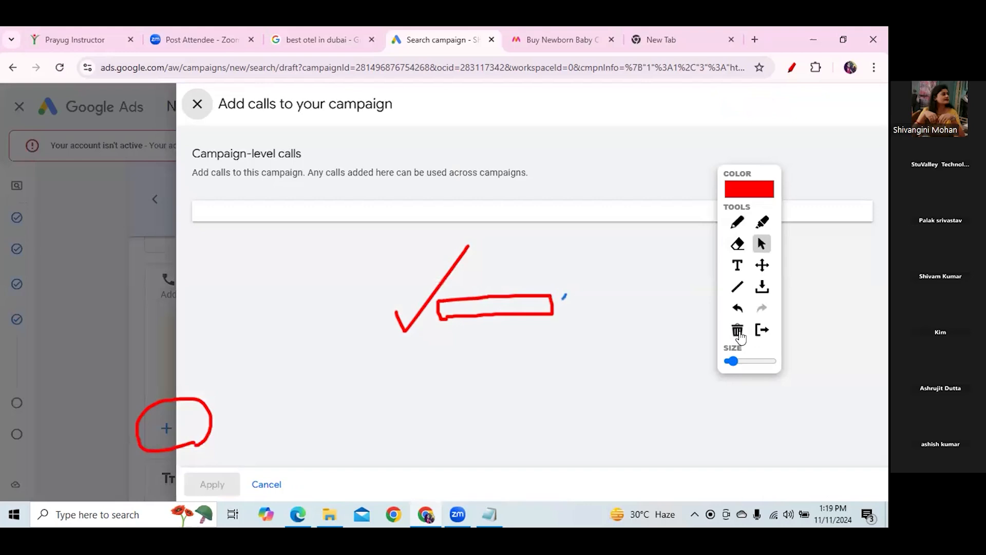
Clear old marks, mark the '+ New call' option, and open the Add new call form.
{"action": "left_click", "coordinate": [738, 331]}
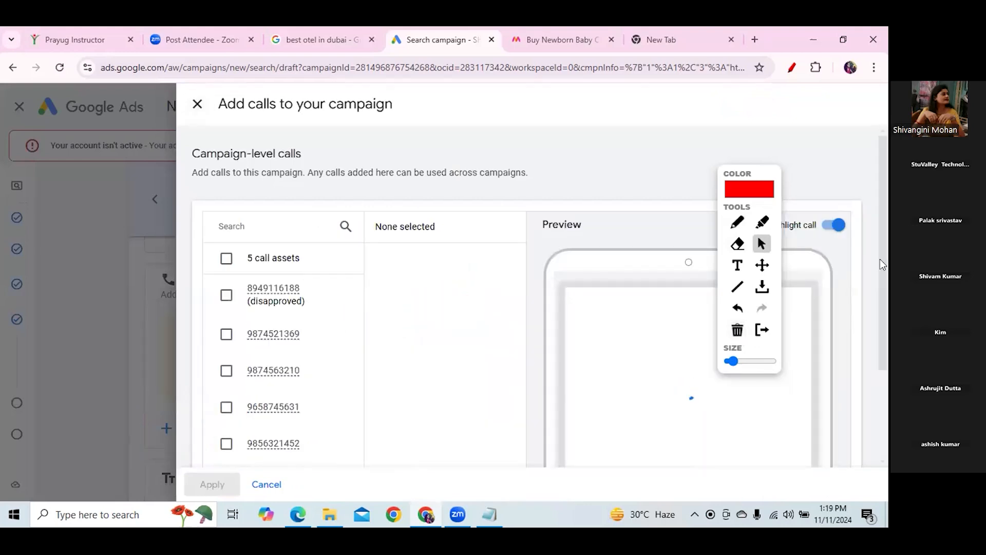
{"action": "left_click_drag", "start_coordinate": [883, 273], "coordinate": [884, 360]}
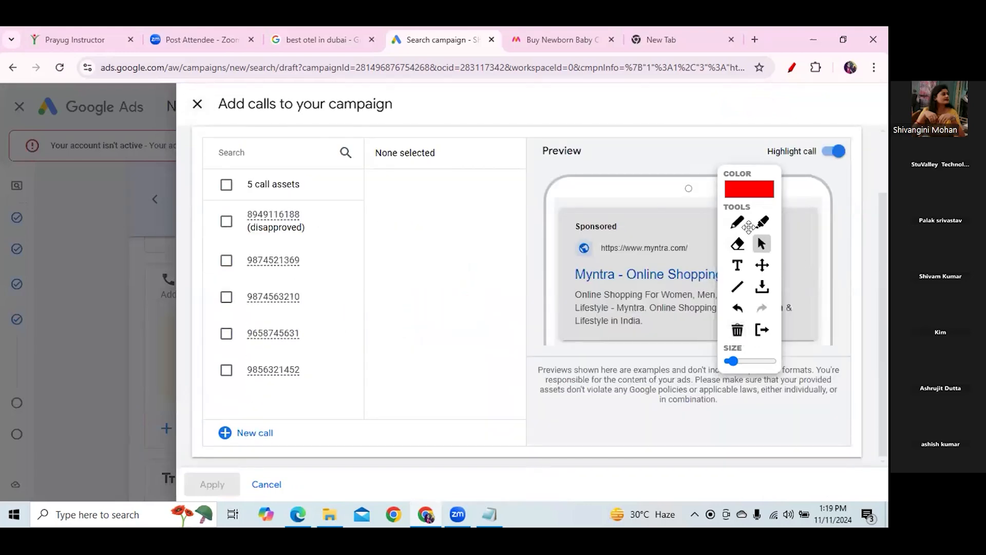
{"action": "left_click", "coordinate": [738, 232]}
{"action": "mouse_move", "coordinate": [289, 424]}
{"action": "left_mouse_down"}
{"action": "mouse_move", "coordinate": [208, 437]}
{"action": "mouse_move", "coordinate": [285, 451]}
{"action": "mouse_move", "coordinate": [273, 417]}
{"action": "left_mouse_up"}
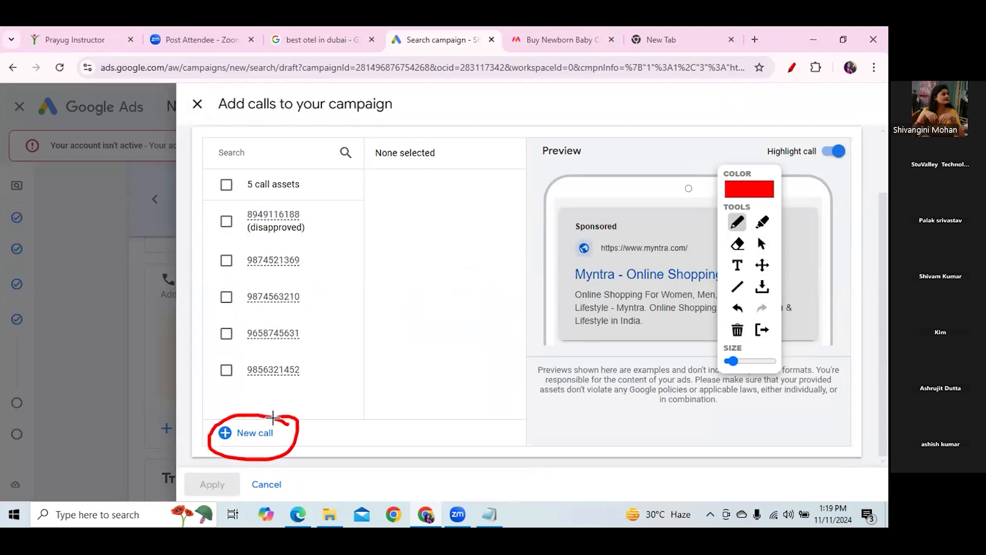
{"action": "left_click", "coordinate": [762, 244]}
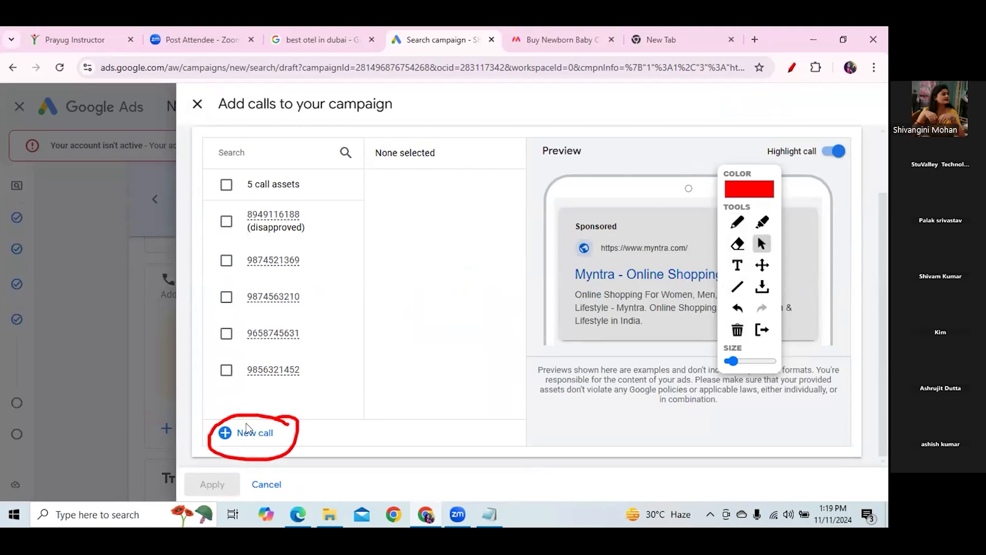
{"action": "left_click", "coordinate": [247, 431]}
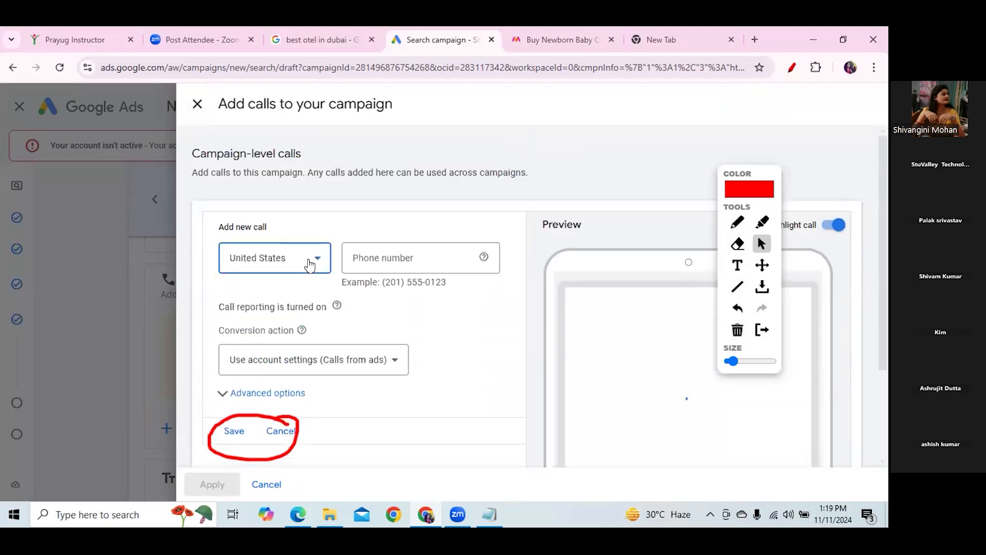
Set the call's country to India and enter the business phone number.
{"action": "left_click", "coordinate": [309, 263]}
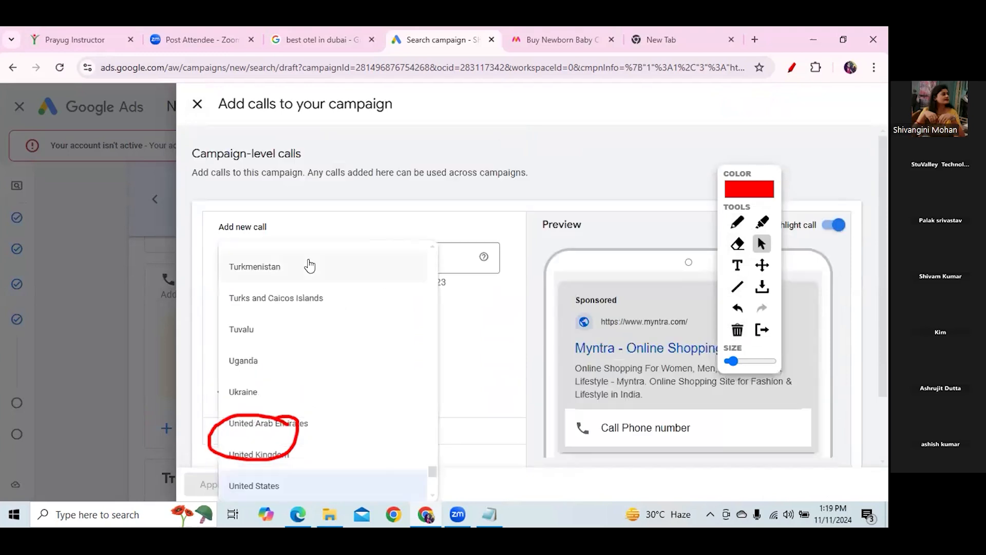
{"action": "scroll", "coordinate": [309, 266], "scroll_direction": "down", "scroll_amount": 5}
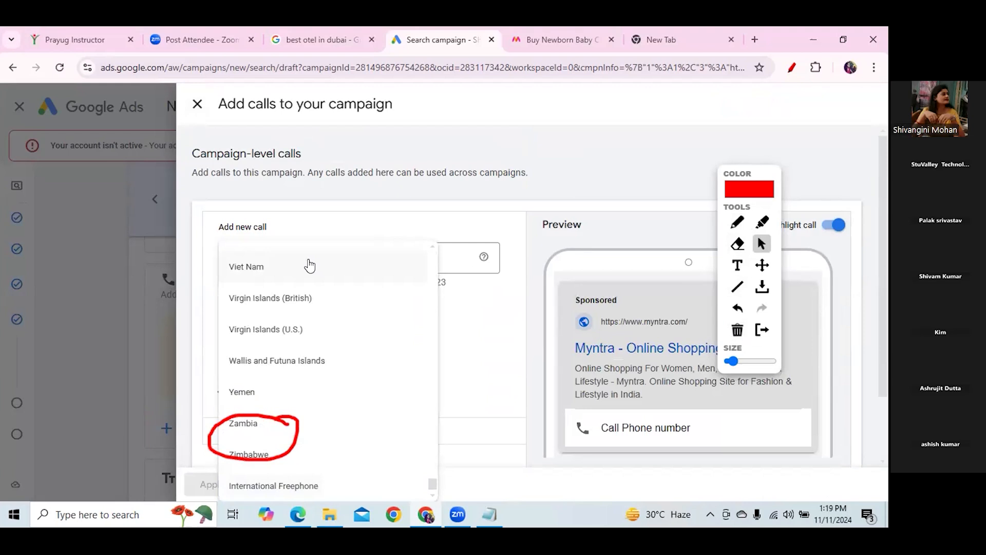
{"action": "type", "text": "ind"}
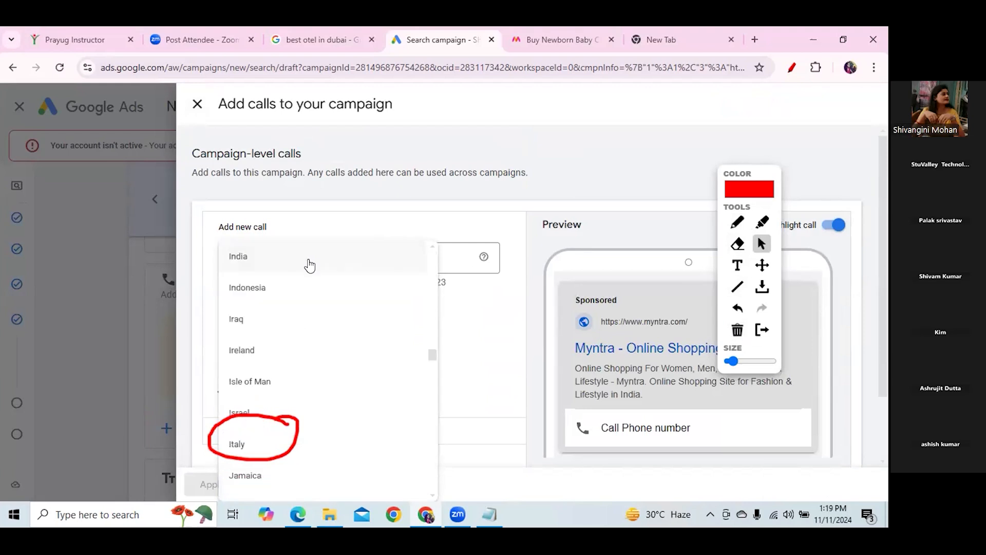
{"action": "left_click", "coordinate": [309, 266]}
{"action": "left_click", "coordinate": [383, 255]}
{"action": "type", "text": "+91 98"}
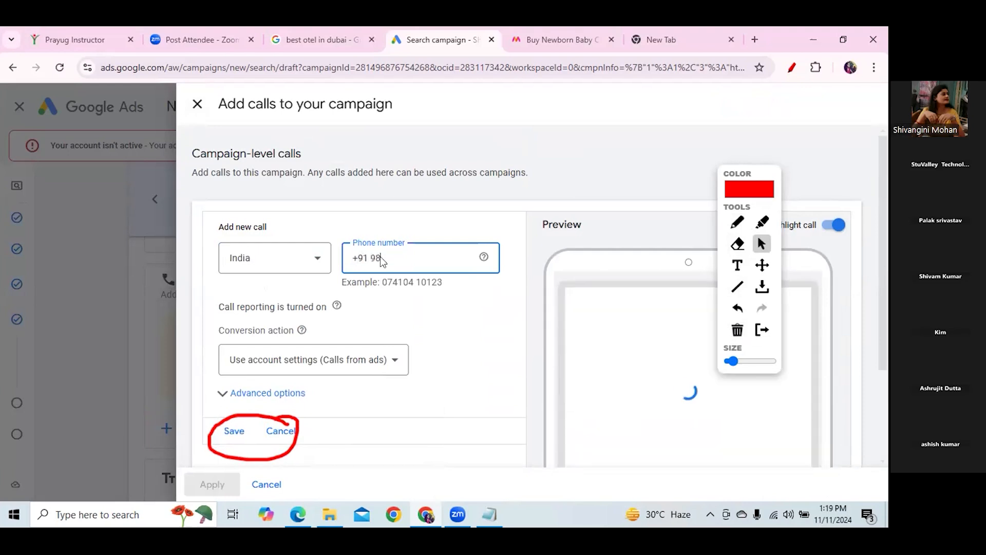
{"action": "type", "text": "74563210"}
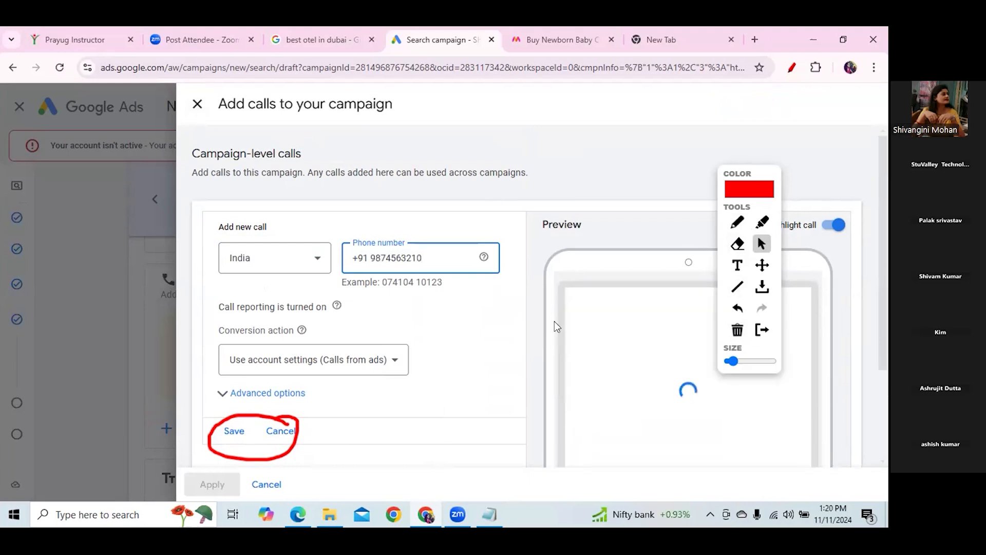
{"action": "left_click", "coordinate": [469, 354]}
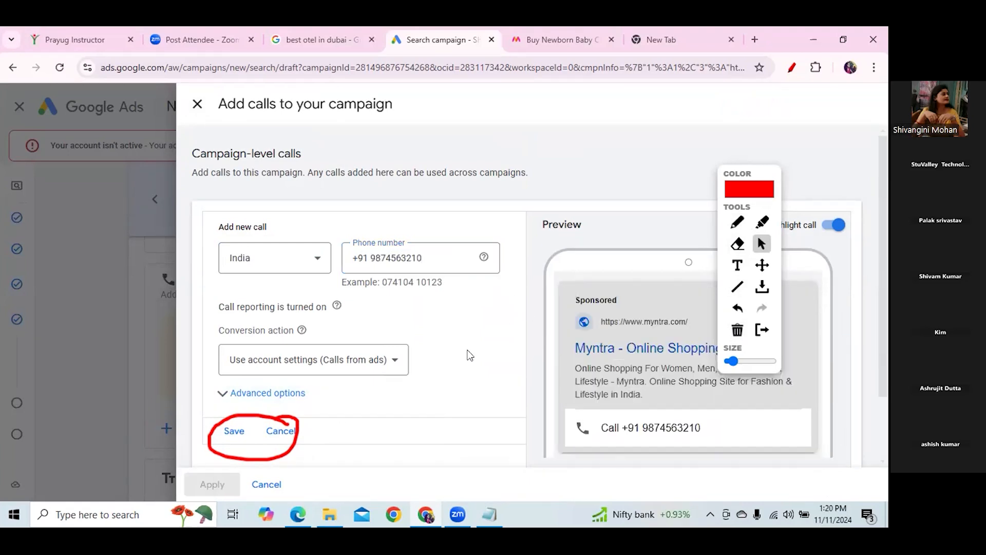
Clear the earlier red marks and mark the Save button for viewers.
{"action": "left_click", "coordinate": [738, 222]}
{"action": "left_click", "coordinate": [737, 329]}
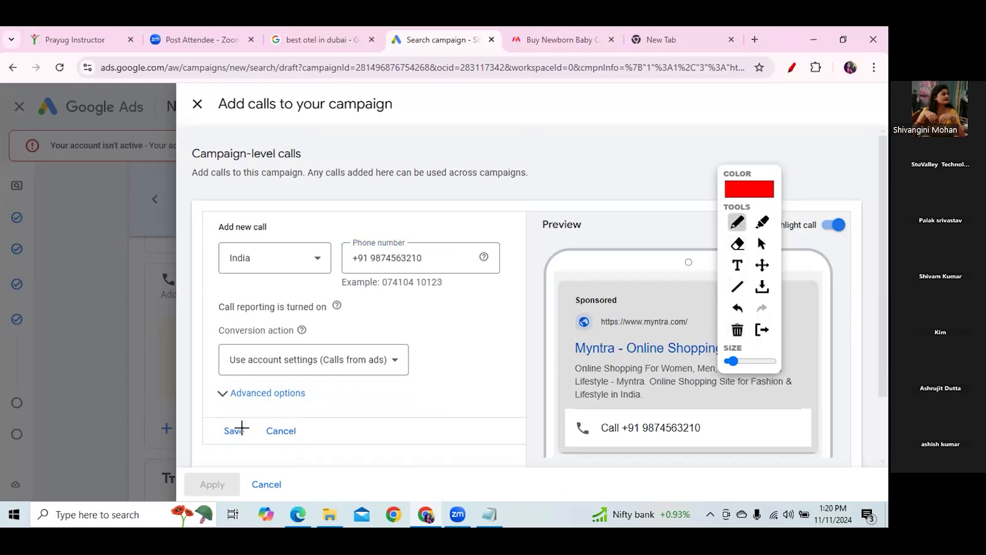
{"action": "mouse_move", "coordinate": [252, 420]}
{"action": "left_mouse_down"}
{"action": "mouse_move", "coordinate": [208, 429]}
{"action": "mouse_move", "coordinate": [251, 451]}
{"action": "mouse_move", "coordinate": [253, 420]}
{"action": "left_mouse_up"}
{"action": "left_click", "coordinate": [762, 242]}
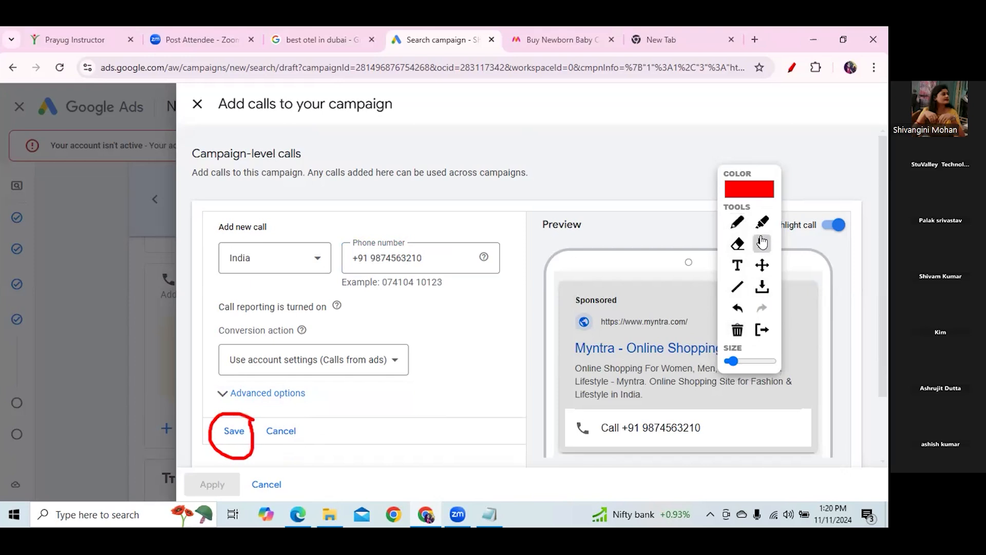
Save the new phone number as a call asset and highlight the preview's Call line in red.
{"action": "left_click", "coordinate": [235, 431]}
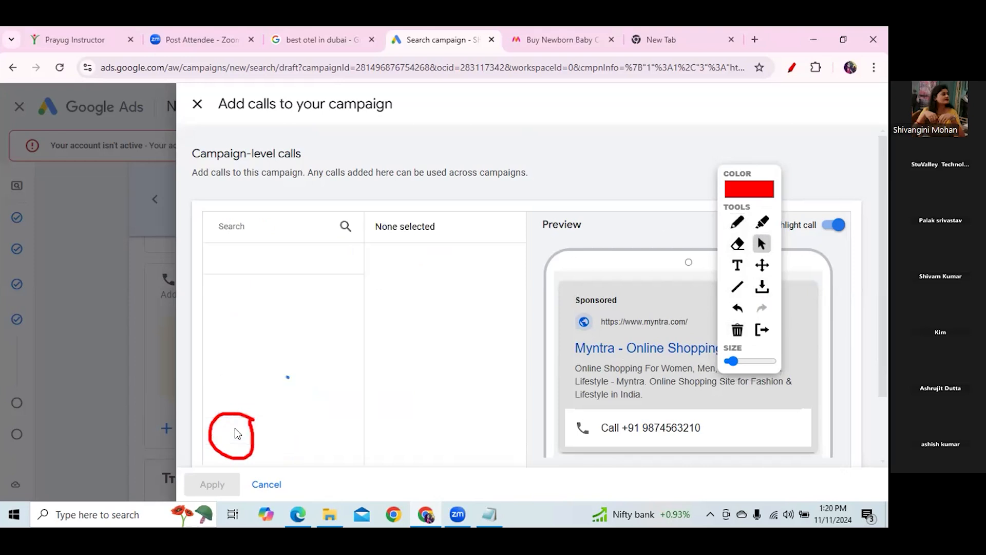
{"action": "left_click", "coordinate": [738, 224]}
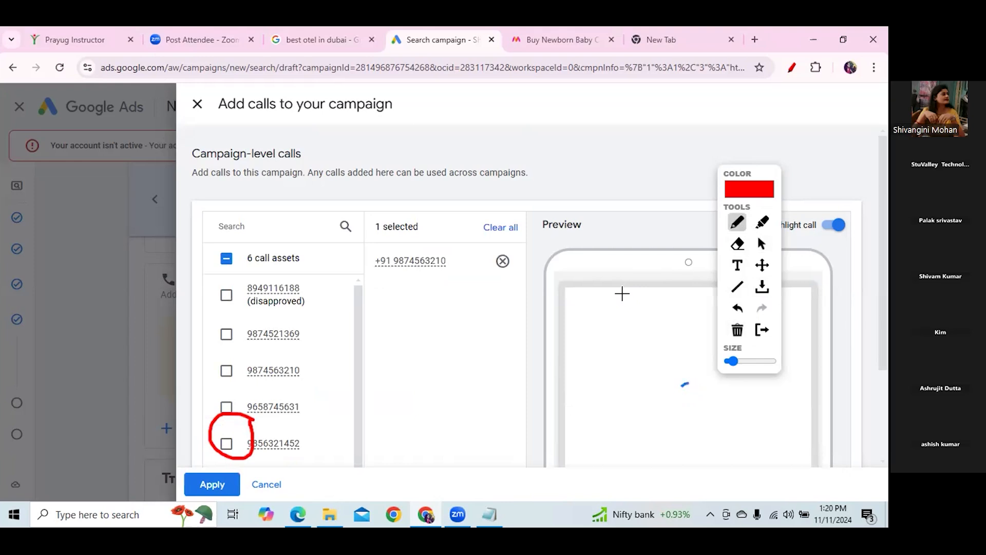
{"action": "mouse_move", "coordinate": [638, 254]}
{"action": "left_mouse_down"}
{"action": "mouse_move", "coordinate": [621, 256]}
{"action": "mouse_move", "coordinate": [561, 367]}
{"action": "mouse_move", "coordinate": [561, 451]}
{"action": "mouse_move", "coordinate": [768, 445]}
{"action": "mouse_move", "coordinate": [799, 432]}
{"action": "mouse_move", "coordinate": [808, 331]}
{"action": "mouse_move", "coordinate": [793, 259]}
{"action": "left_mouse_up"}
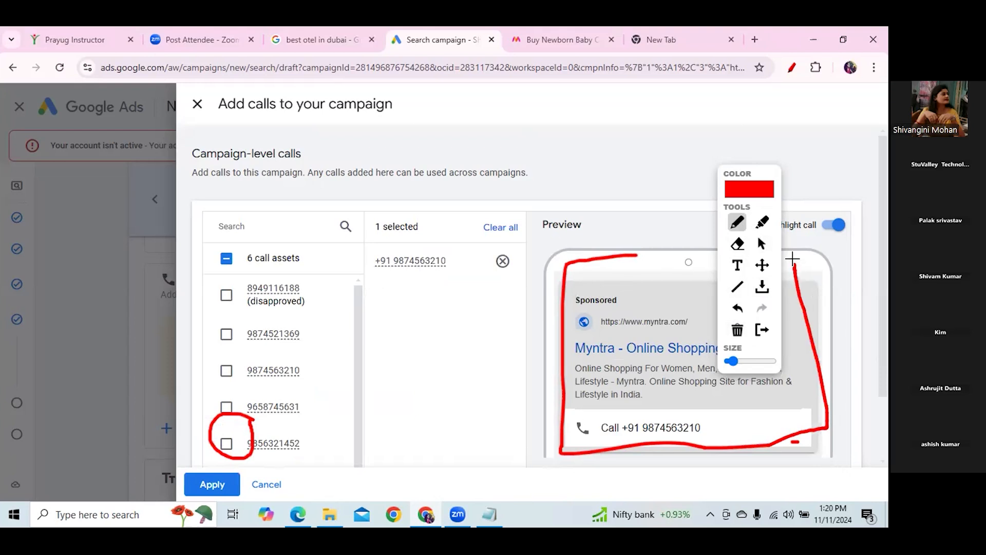
{"action": "left_click_drag", "start_coordinate": [624, 252], "coordinate": [734, 253]}
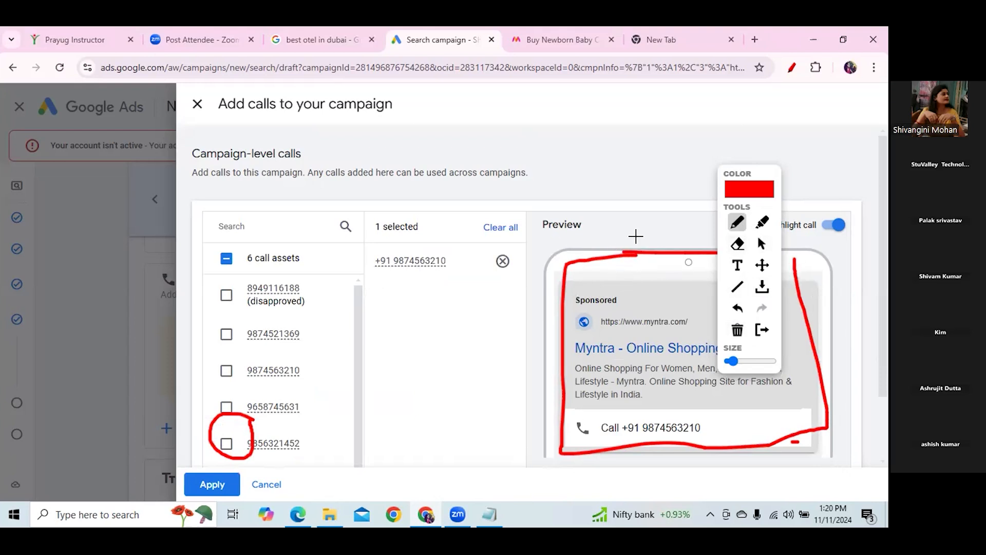
{"action": "mouse_move", "coordinate": [647, 241]}
{"action": "left_mouse_down"}
{"action": "mouse_move", "coordinate": [646, 176]}
{"action": "mouse_move", "coordinate": [689, 226]}
{"action": "left_mouse_up"}
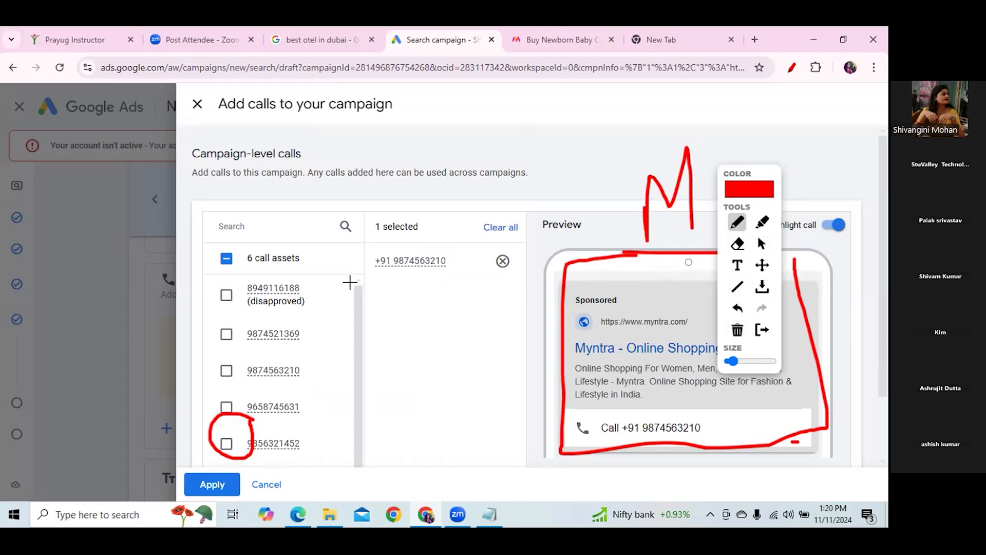
{"action": "mouse_move", "coordinate": [552, 429]}
{"action": "left_mouse_down"}
{"action": "mouse_move", "coordinate": [560, 442]}
{"action": "mouse_move", "coordinate": [613, 370]}
{"action": "left_mouse_up"}
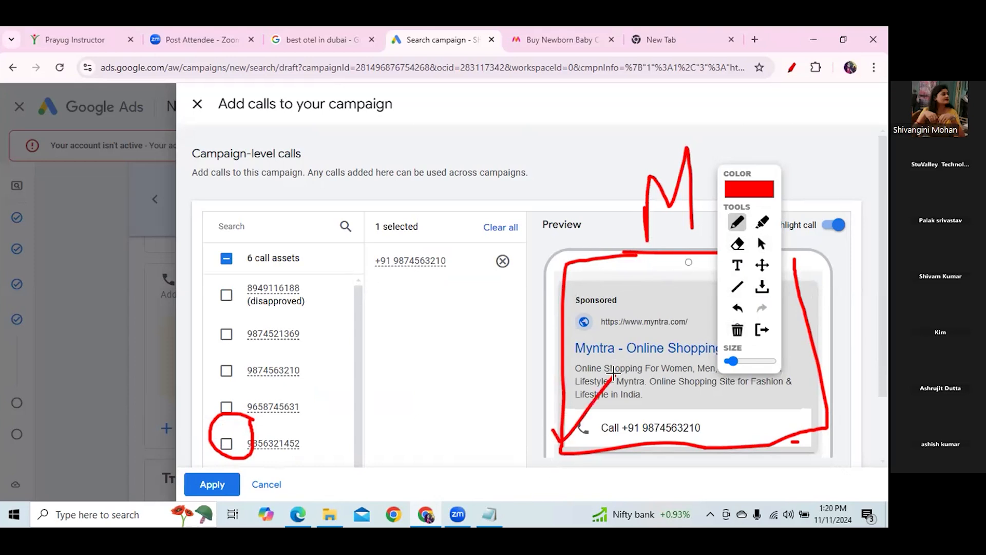
Erase the annotations and untick the newly added number in the call list.
{"action": "left_click", "coordinate": [737, 330]}
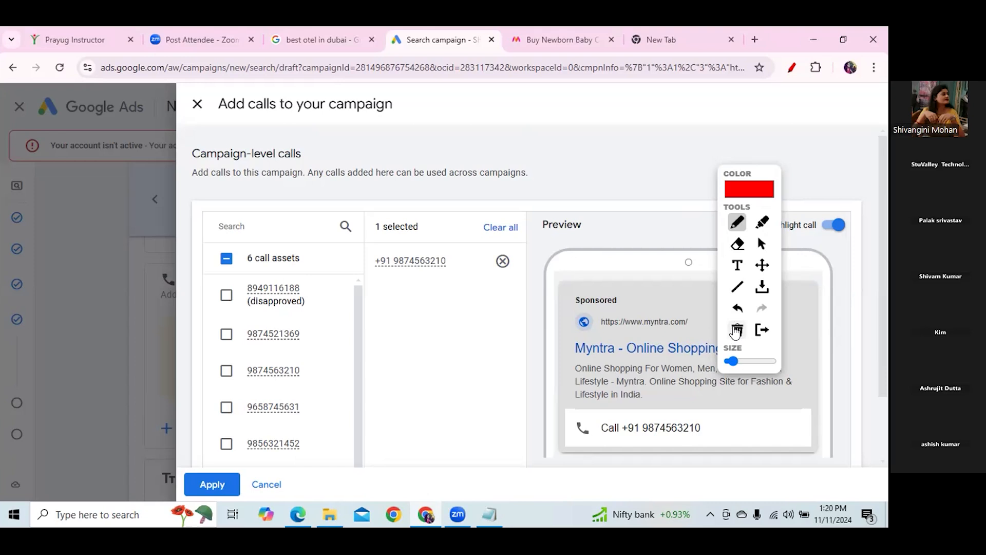
{"action": "left_click", "coordinate": [761, 244]}
{"action": "scroll", "coordinate": [888, 266], "scroll_direction": "down", "scroll_amount": 2}
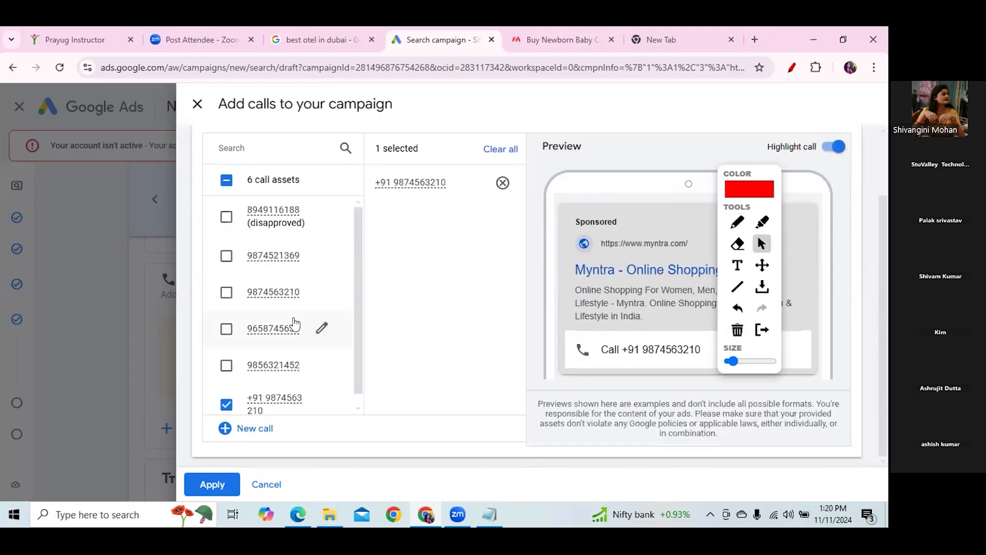
{"action": "left_click", "coordinate": [226, 405]}
{"action": "left_click_drag", "start_coordinate": [356, 363], "coordinate": [357, 421]}
Cancel the Add calls panel, reopen it, and tick the fourth existing phone number.
{"action": "left_click", "coordinate": [263, 484]}
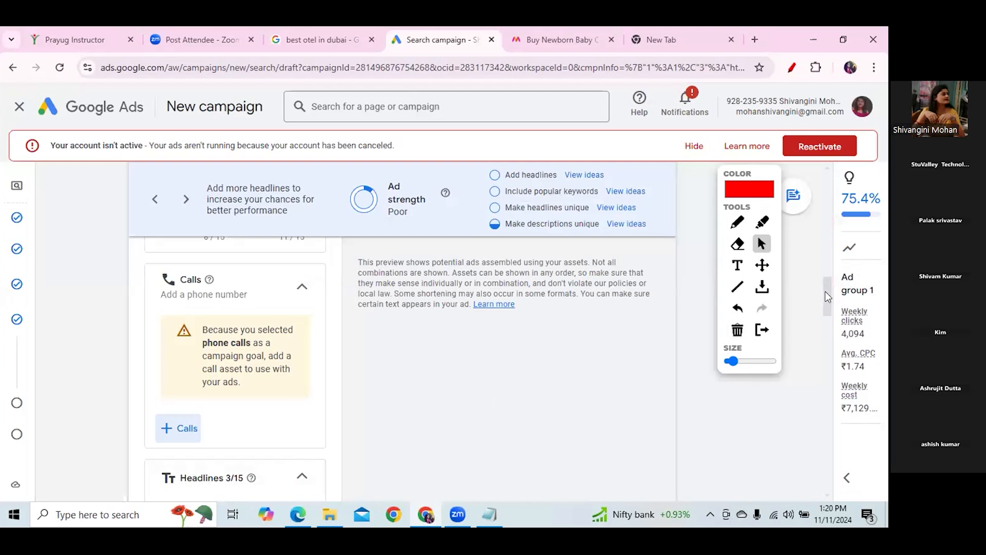
{"action": "scroll", "coordinate": [824, 303], "scroll_direction": "down", "scroll_amount": 3}
{"action": "scroll", "coordinate": [822, 291], "scroll_direction": "up", "scroll_amount": 2}
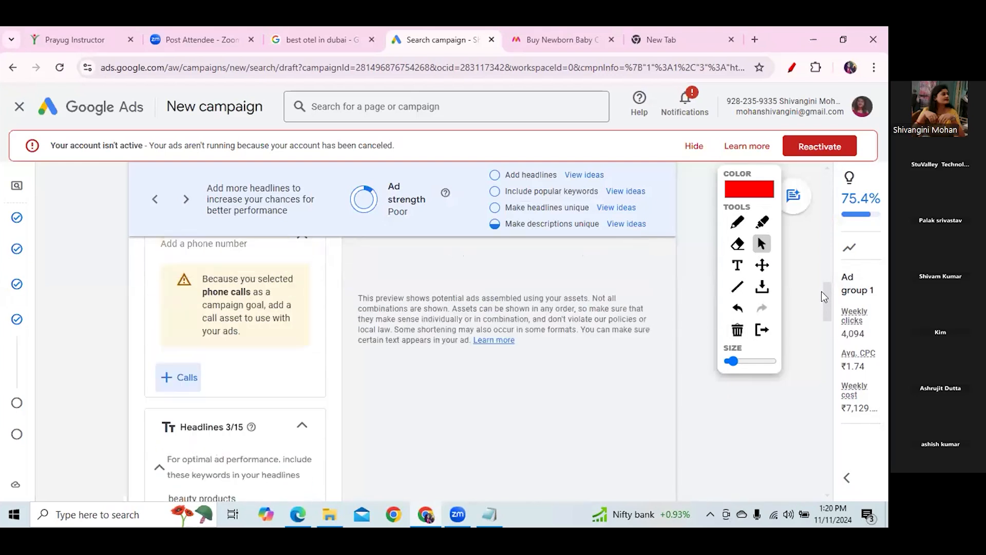
{"action": "scroll", "coordinate": [822, 291], "scroll_direction": "up", "scroll_amount": 1}
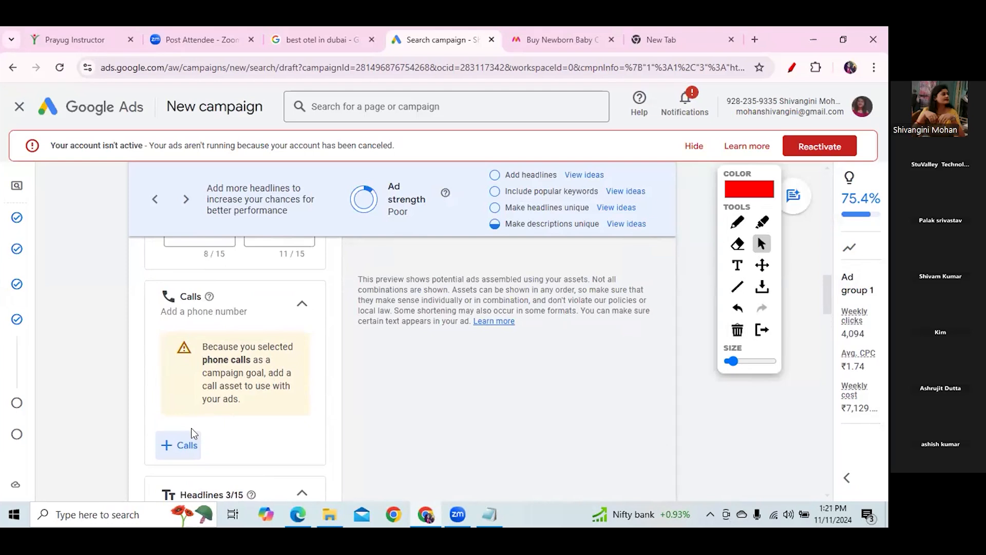
{"action": "left_click", "coordinate": [190, 446]}
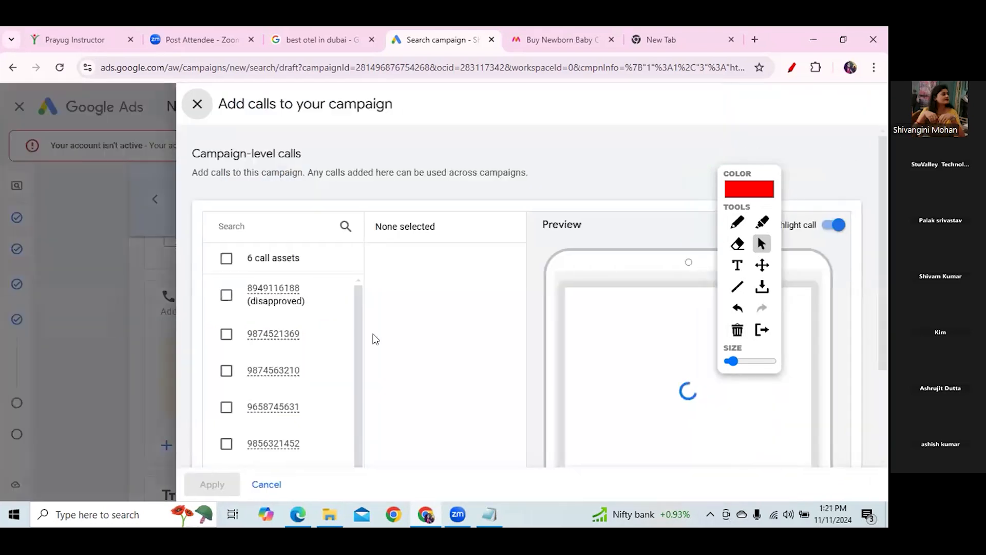
{"action": "mouse_move", "coordinate": [757, 170]}
{"action": "left_mouse_down"}
{"action": "mouse_move", "coordinate": [765, 163]}
{"action": "mouse_move", "coordinate": [714, 56]}
{"action": "mouse_move", "coordinate": [829, 30]}
{"action": "left_mouse_up"}
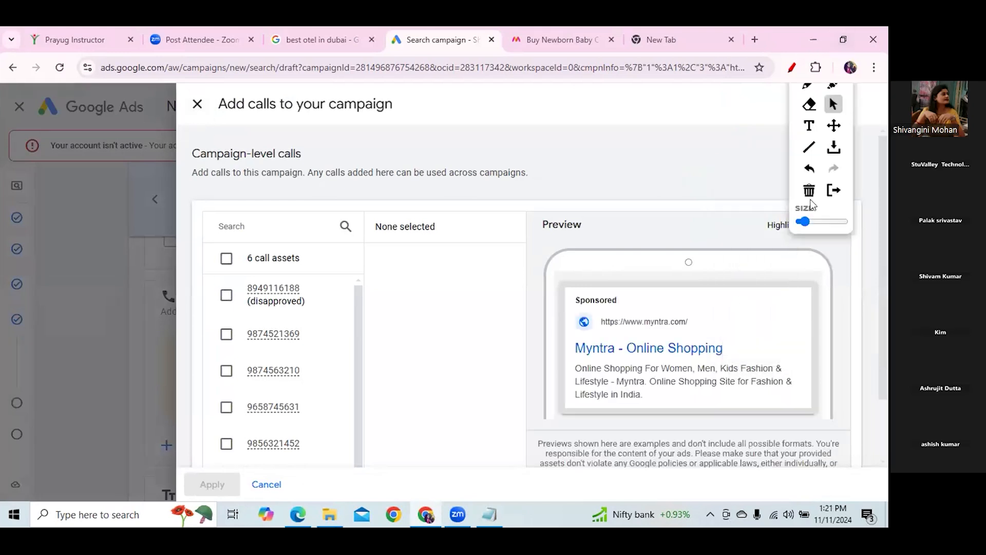
{"action": "left_click", "coordinate": [235, 414]}
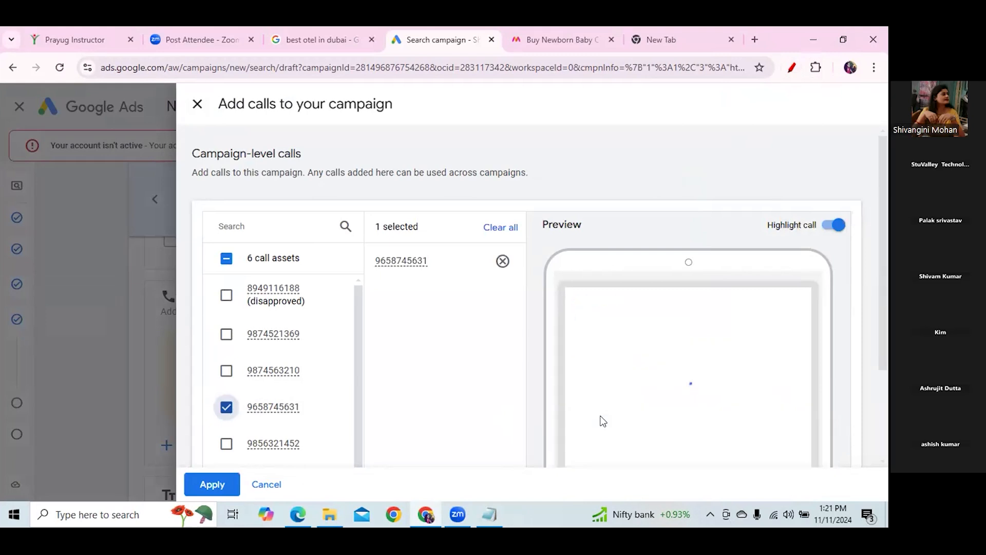
{"action": "scroll", "coordinate": [888, 353], "scroll_direction": "down", "scroll_amount": 1}
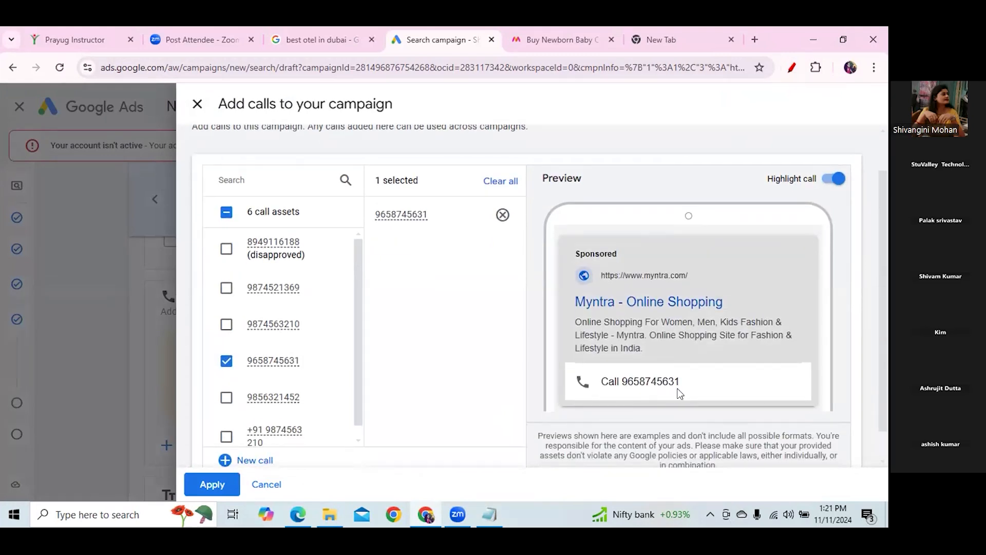
Return to the 'best otel in dubai' Google search results tab.
{"action": "left_click", "coordinate": [325, 39]}
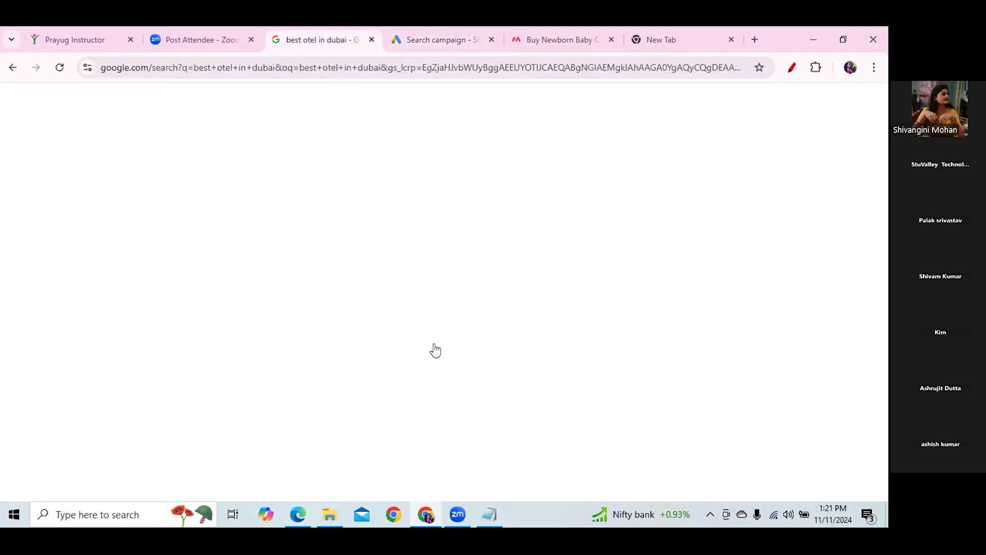
{"action": "left_click_drag", "start_coordinate": [881, 140], "coordinate": [886, 402]}
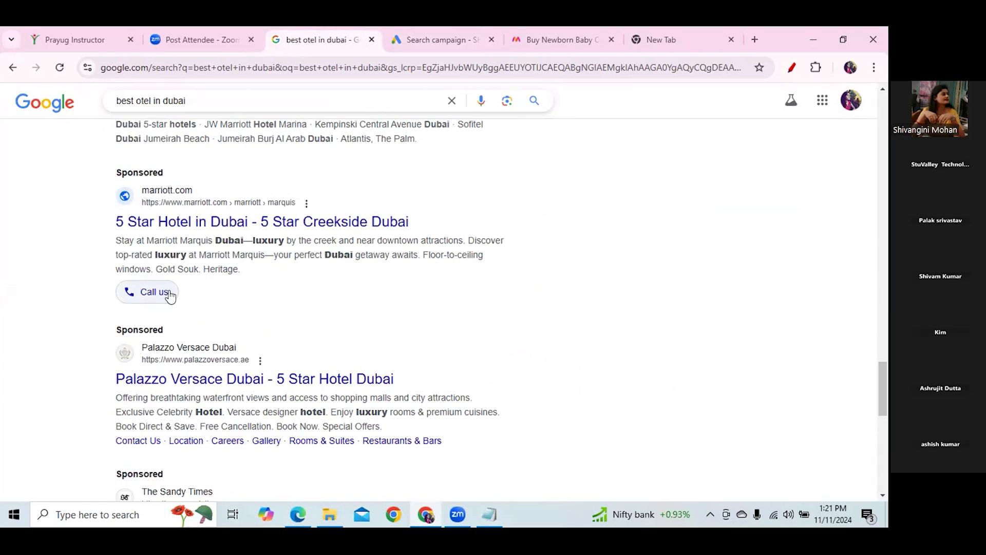
{"action": "left_click", "coordinate": [444, 37]}
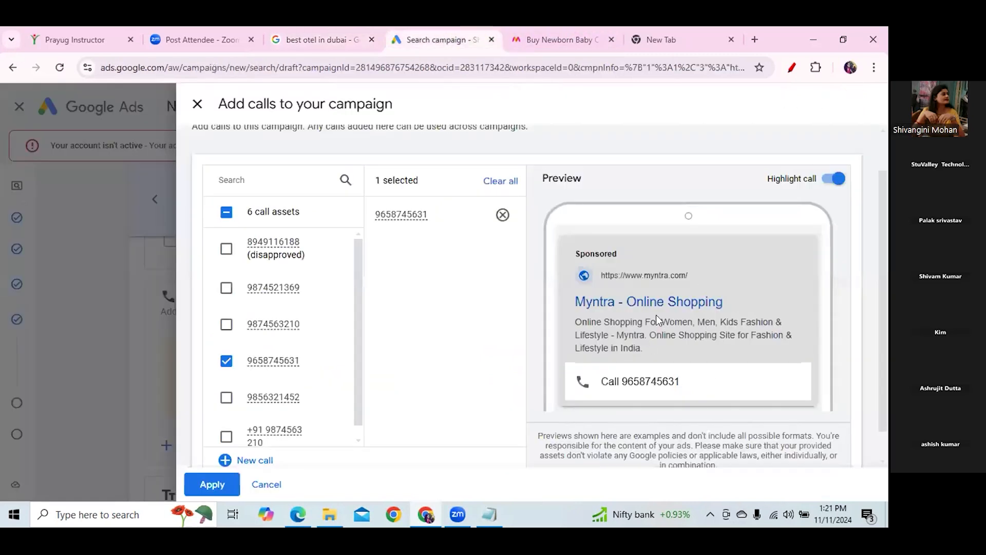
{"action": "left_click", "coordinate": [317, 30]}
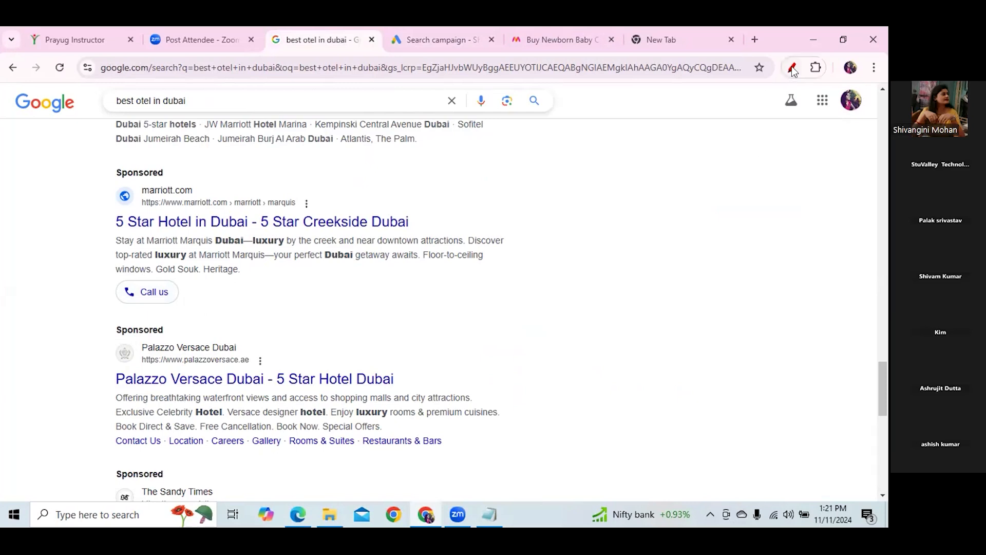
Underline the Palazzo Versace sitelinks, Free Cancellation, Book Now and Special Offers in red.
{"action": "mouse_move", "coordinate": [119, 452]}
{"action": "left_mouse_down"}
{"action": "mouse_move", "coordinate": [434, 454]}
{"action": "mouse_move", "coordinate": [439, 430]}
{"action": "mouse_move", "coordinate": [98, 418]}
{"action": "mouse_move", "coordinate": [134, 450]}
{"action": "left_mouse_up"}
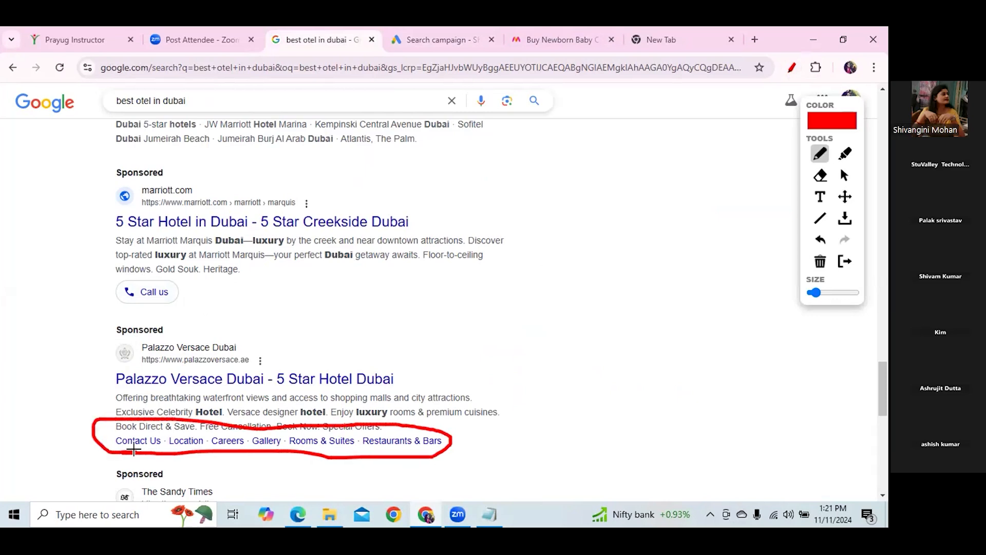
{"action": "left_click", "coordinate": [820, 261]}
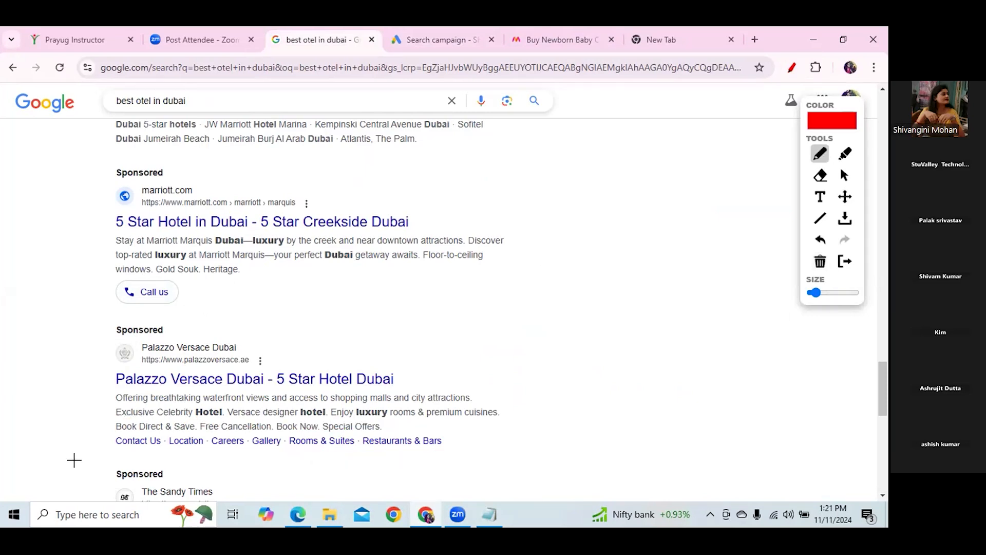
{"action": "mouse_move", "coordinate": [95, 438]}
{"action": "left_mouse_down"}
{"action": "mouse_move", "coordinate": [120, 443]}
{"action": "mouse_move", "coordinate": [111, 449]}
{"action": "mouse_move", "coordinate": [449, 452]}
{"action": "left_mouse_up"}
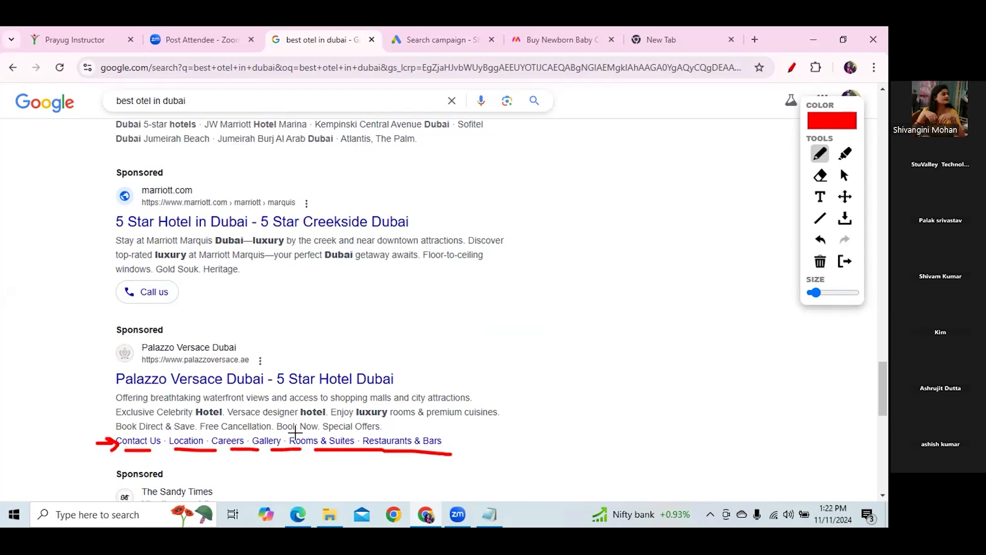
{"action": "left_click_drag", "start_coordinate": [204, 434], "coordinate": [365, 433]}
{"action": "left_click", "coordinate": [322, 435]}
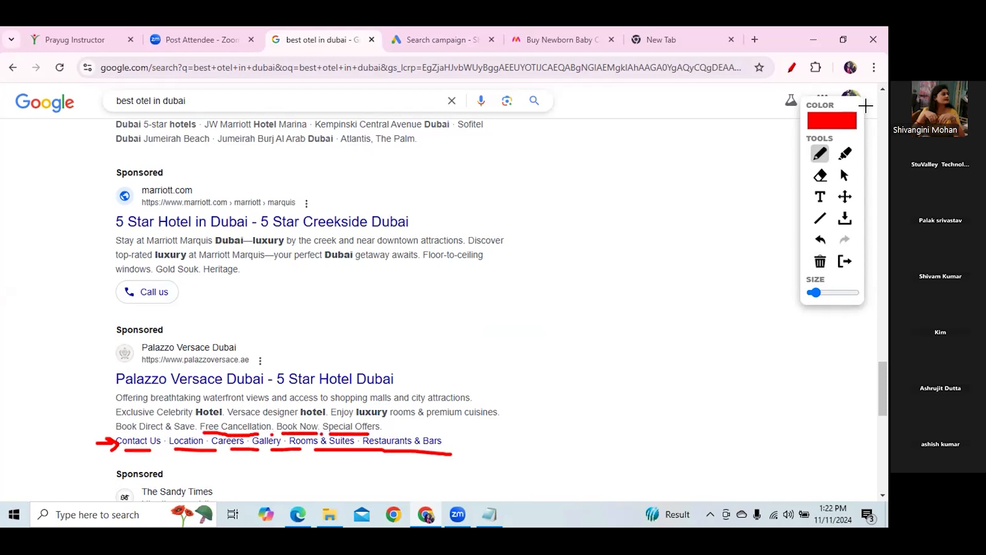
{"action": "left_click", "coordinate": [876, 69]}
Zoom the Google results page in to 250% and put away the annotation tools.
{"action": "left_click", "coordinate": [838, 331]}
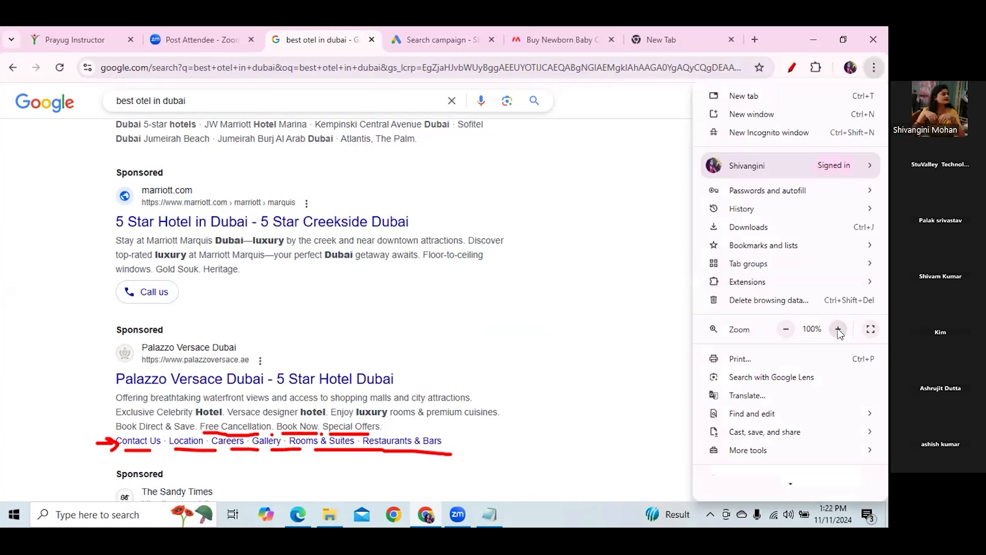
{"action": "left_click", "coordinate": [838, 329]}
{"action": "left_click", "coordinate": [838, 329]}
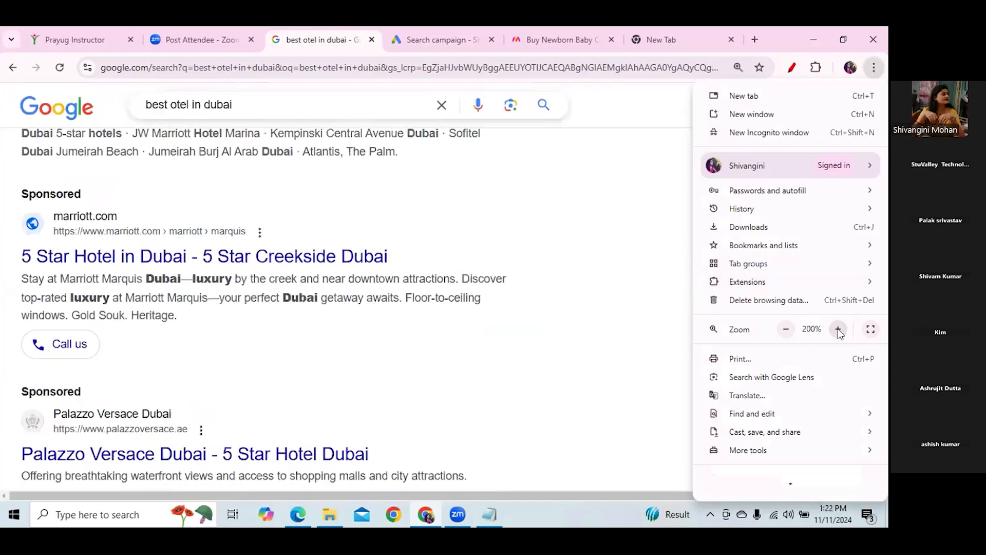
{"action": "left_click", "coordinate": [839, 331]}
{"action": "left_click", "coordinate": [875, 71]}
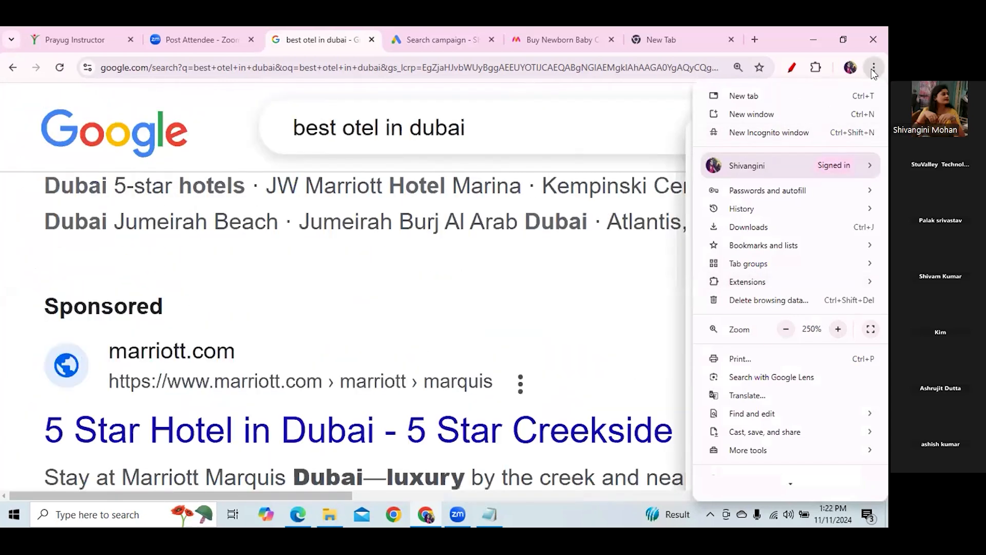
{"action": "left_click", "coordinate": [790, 75]}
Scroll to the Palazzo Versace ad and highlight its 'Free Cancellation' callout.
{"action": "left_click_drag", "start_coordinate": [881, 362], "coordinate": [885, 399]}
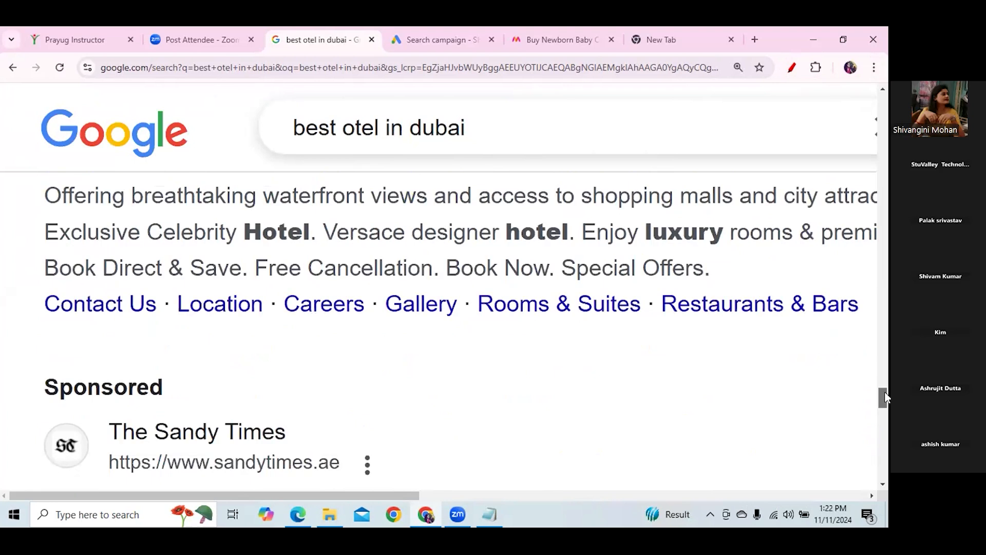
{"action": "left_click_drag", "start_coordinate": [256, 269], "coordinate": [556, 273]}
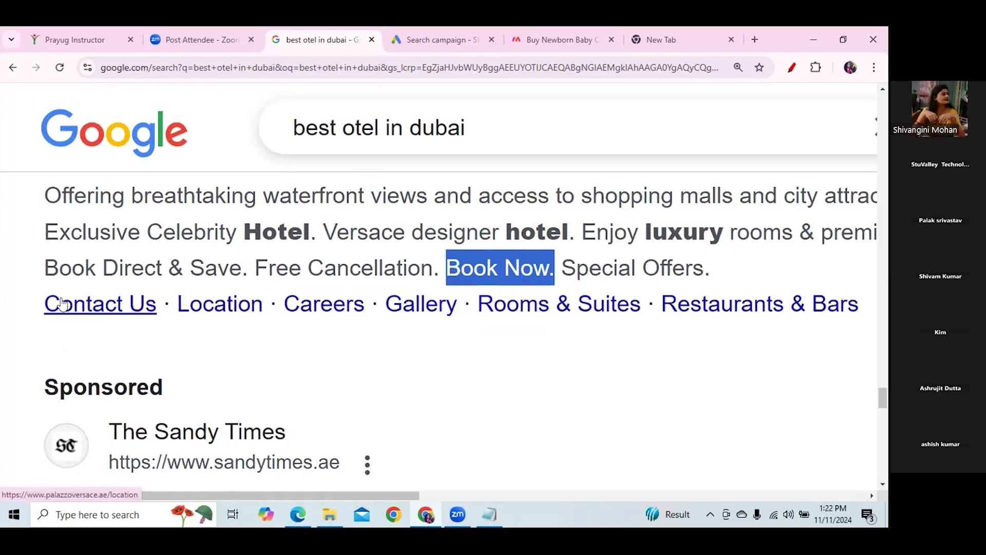
{"action": "left_click", "coordinate": [92, 320]}
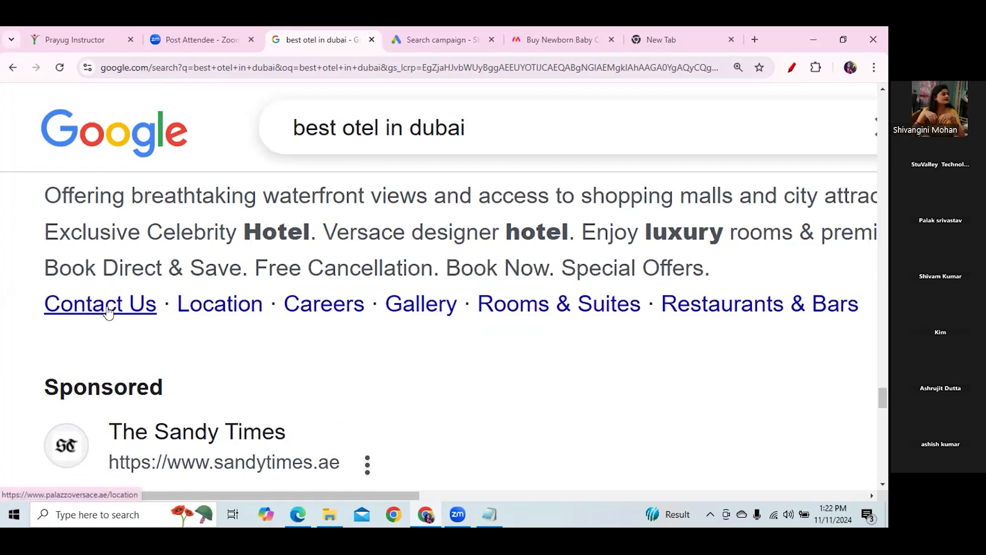
{"action": "left_click_drag", "start_coordinate": [249, 268], "coordinate": [447, 287]}
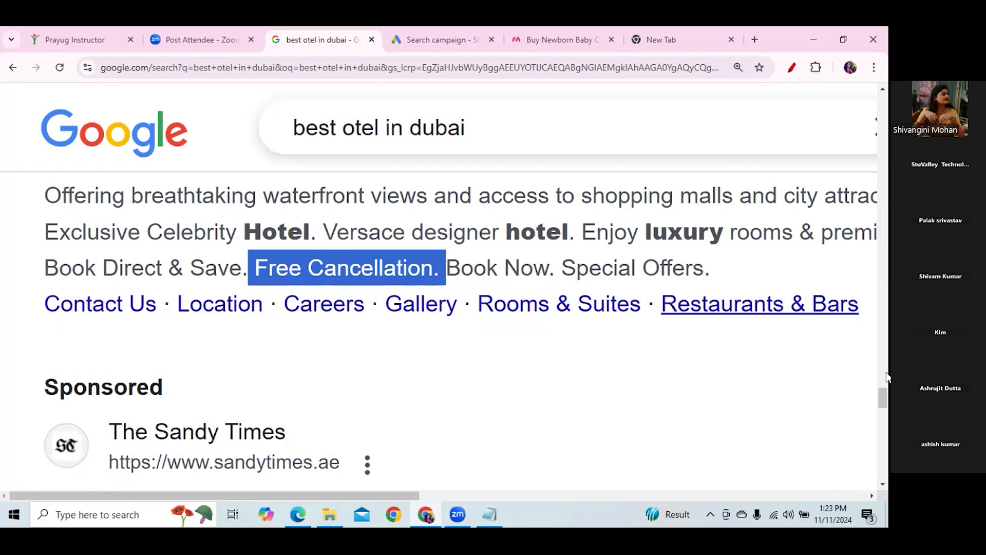
{"action": "left_click_drag", "start_coordinate": [884, 400], "coordinate": [883, 383]}
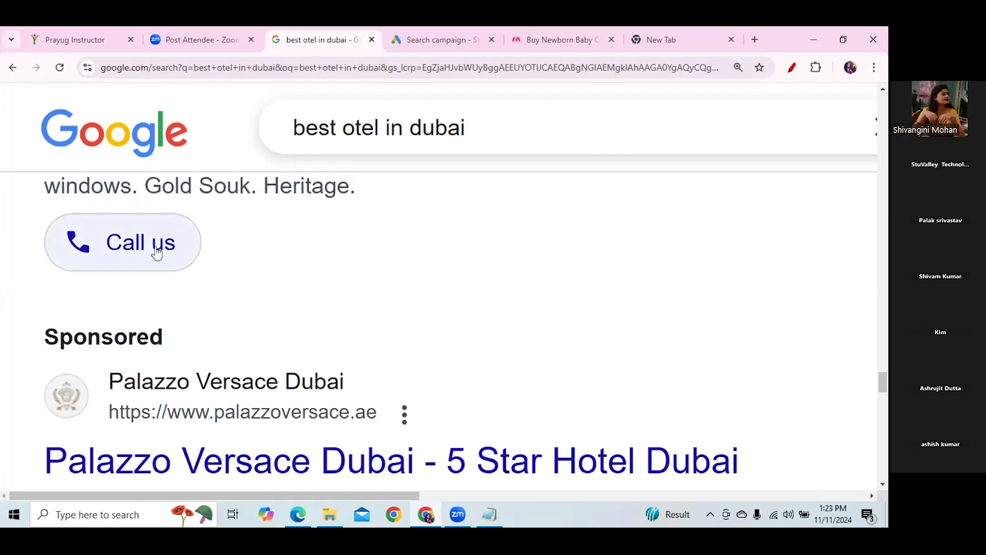
{"action": "left_click", "coordinate": [874, 67]}
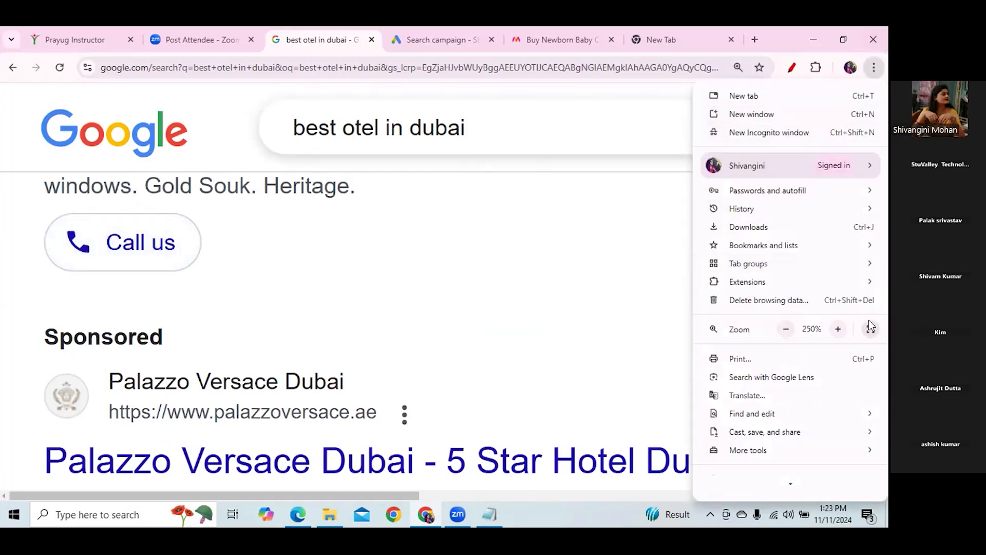
{"action": "left_click", "coordinate": [646, 289]}
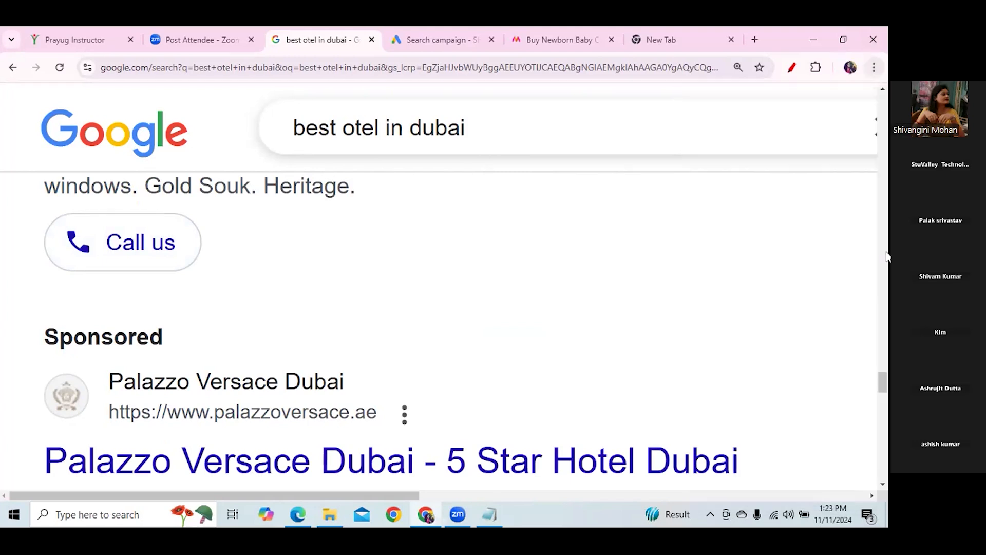
{"action": "left_click_drag", "start_coordinate": [882, 385], "coordinate": [882, 408]}
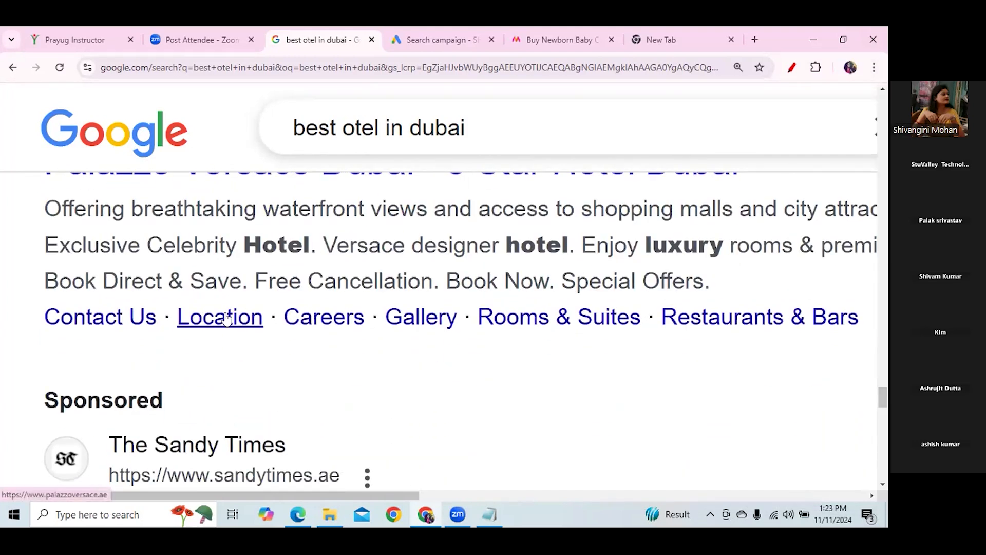
{"action": "left_click_drag", "start_coordinate": [255, 281], "coordinate": [424, 291]}
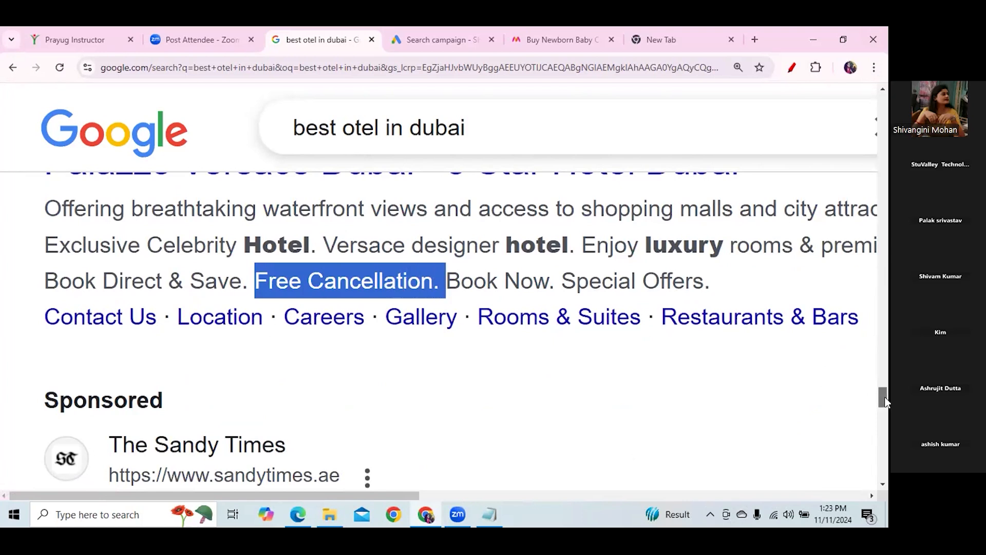
{"action": "scroll", "coordinate": [884, 398], "scroll_direction": "up", "scroll_amount": 1}
{"action": "scroll", "coordinate": [885, 399], "scroll_direction": "up", "scroll_amount": 1}
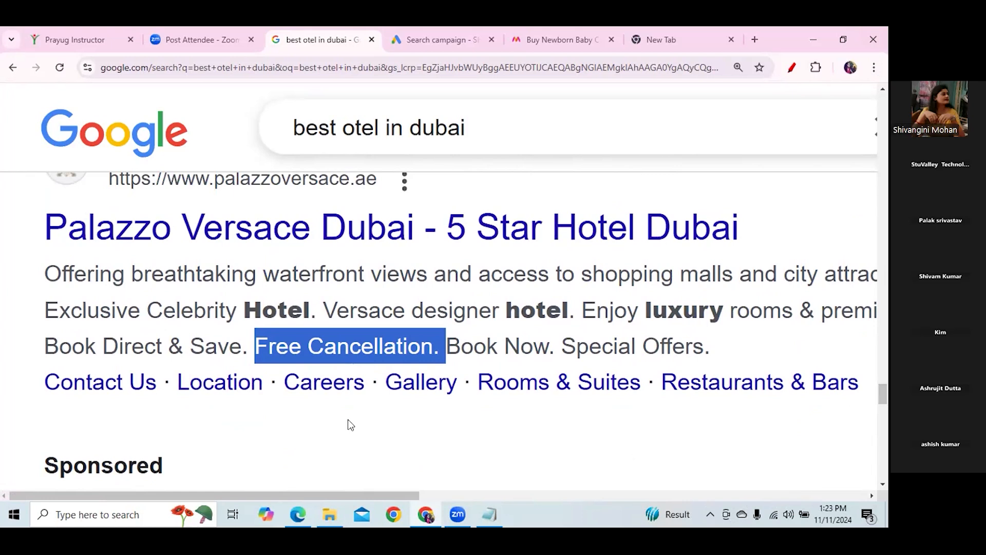
Clear the Free Cancellation highlight and return to the Google Ads campaign draft.
{"action": "left_click", "coordinate": [317, 157]}
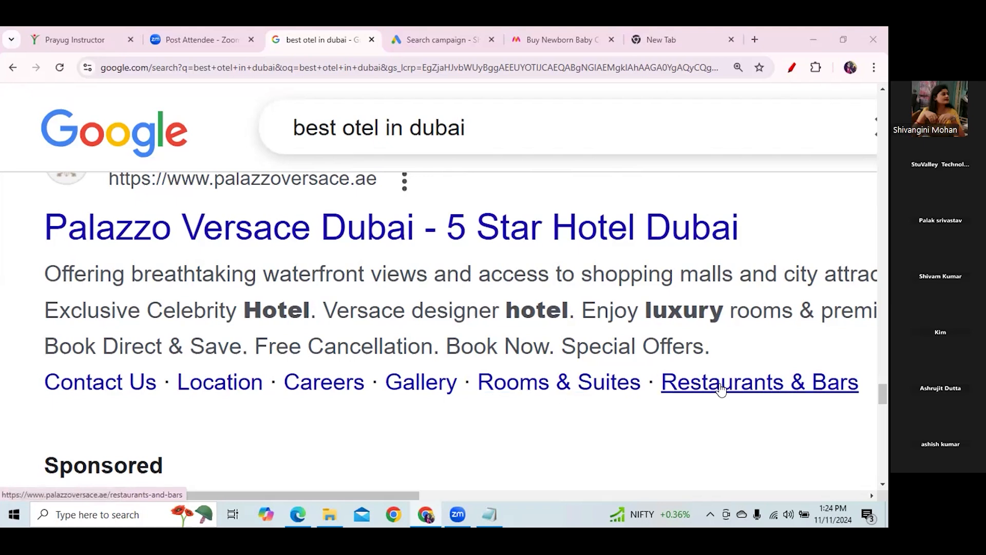
{"action": "left_click", "coordinate": [454, 36]}
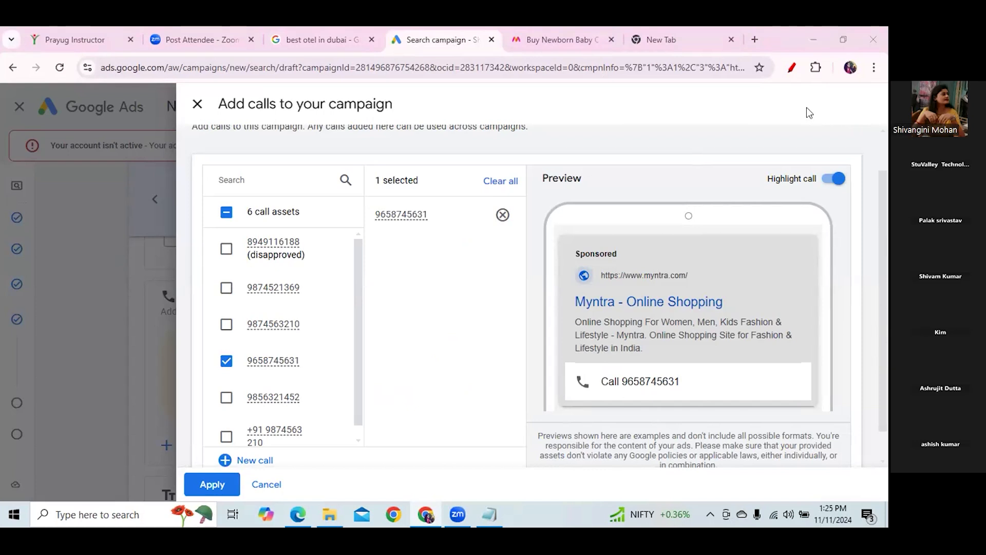
Close the Add calls panel choosing Don't save, then scroll the campaign page.
{"action": "left_click", "coordinate": [196, 104]}
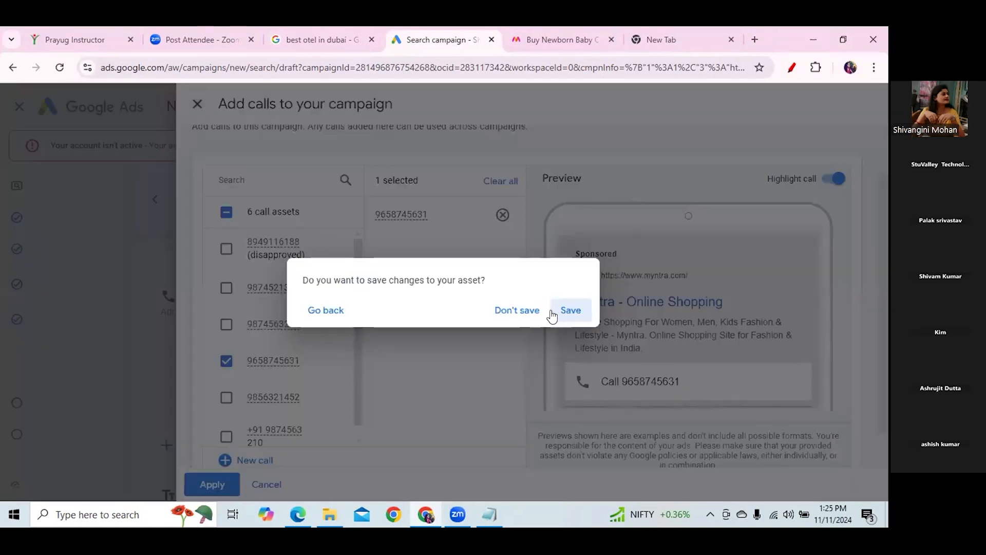
{"action": "left_click", "coordinate": [524, 310]}
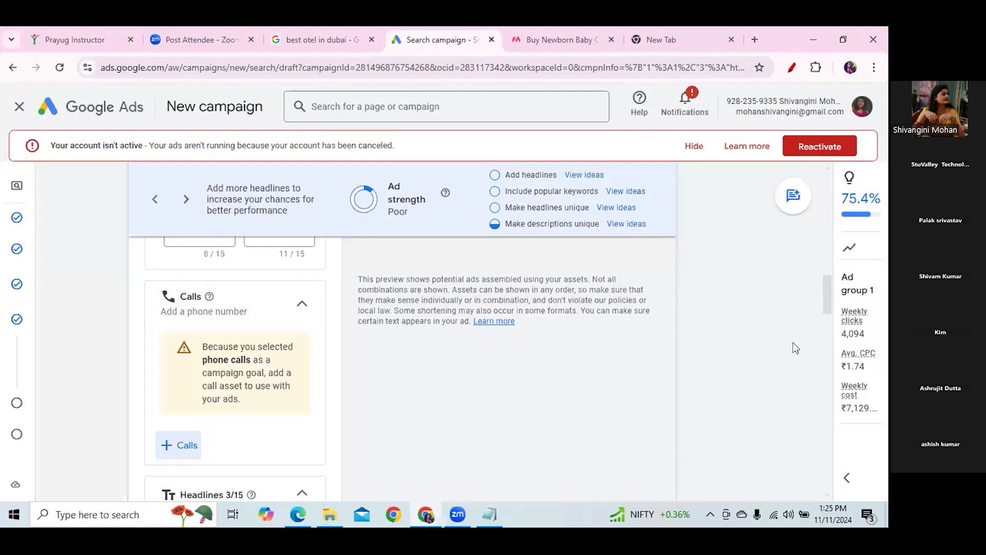
{"action": "left_click_drag", "start_coordinate": [826, 297], "coordinate": [824, 323]}
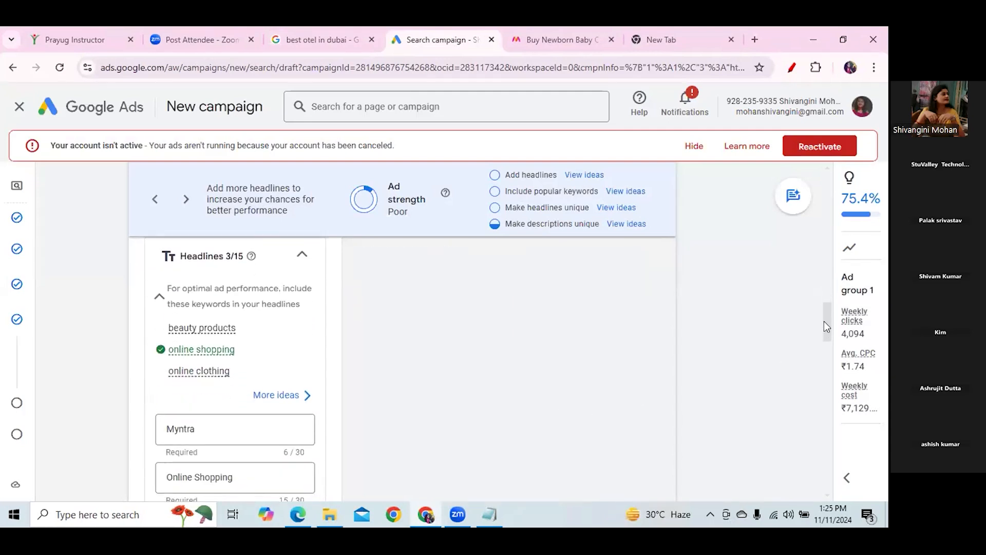
{"action": "mouse_move", "coordinate": [200, 350]}
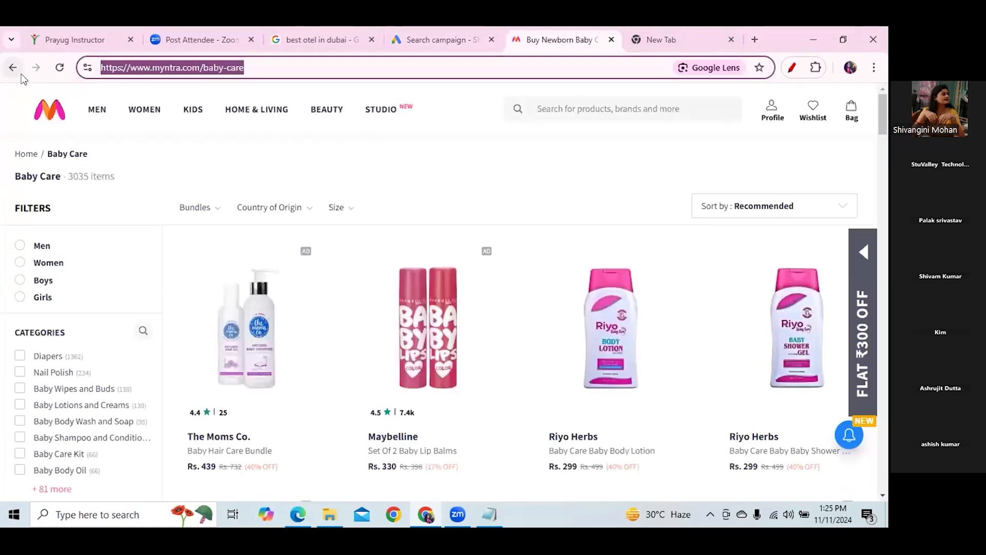
Reload the Myntra page and toggle the browser's full screen view on and off.
{"action": "key", "text": "Return"}
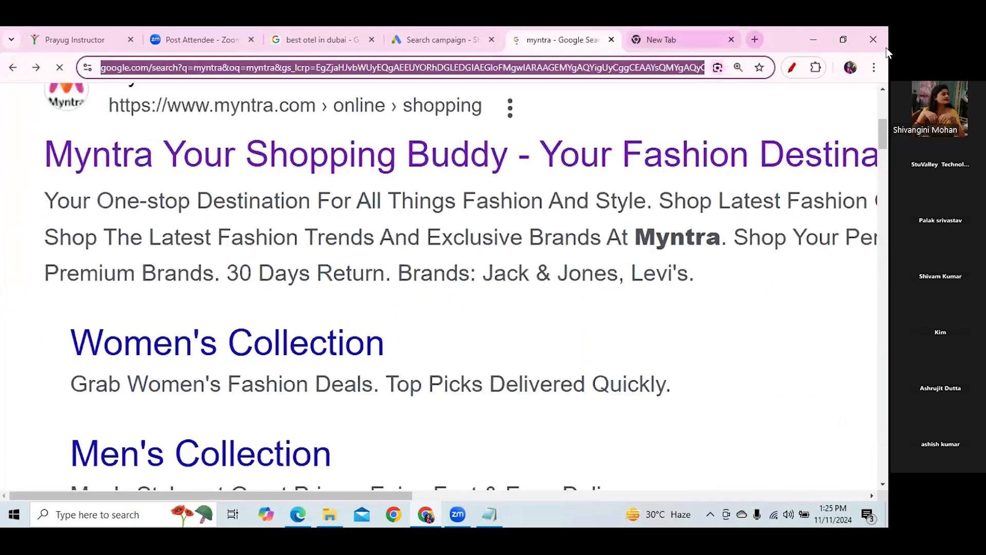
{"action": "left_click", "coordinate": [874, 75]}
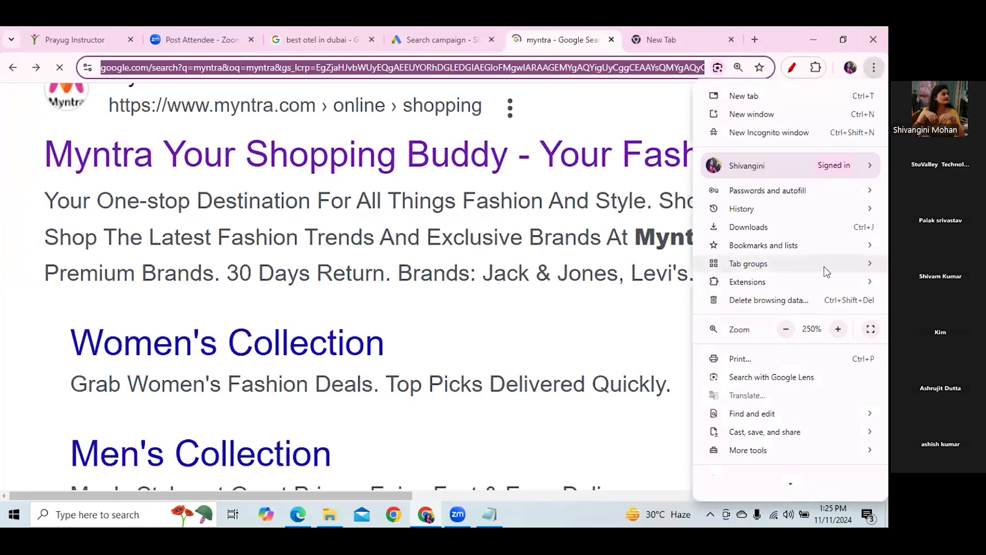
{"action": "left_click", "coordinate": [870, 329]}
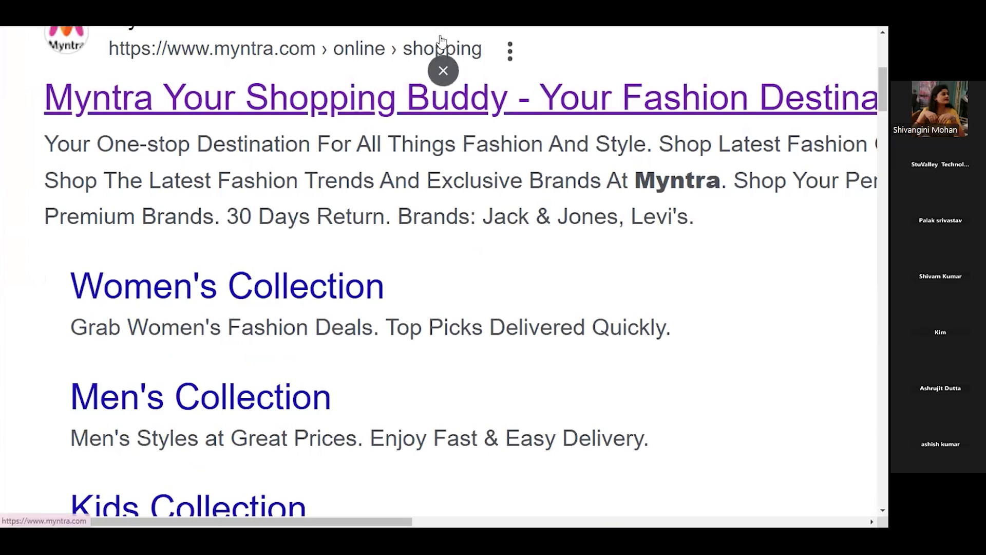
{"action": "key", "text": "Escape"}
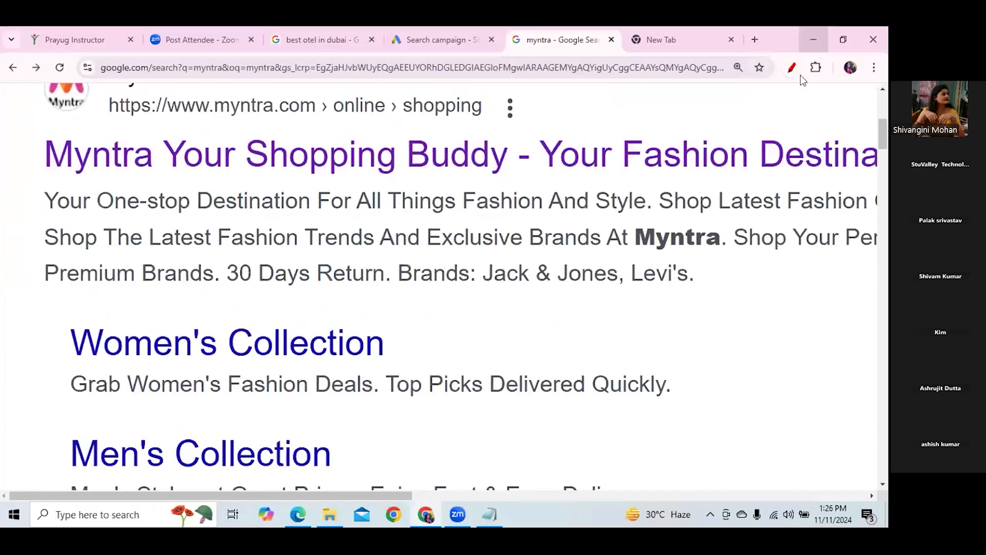
Zoom the Myntra results back to 100% and select the sponsored ad's description text.
{"action": "left_click", "coordinate": [874, 68]}
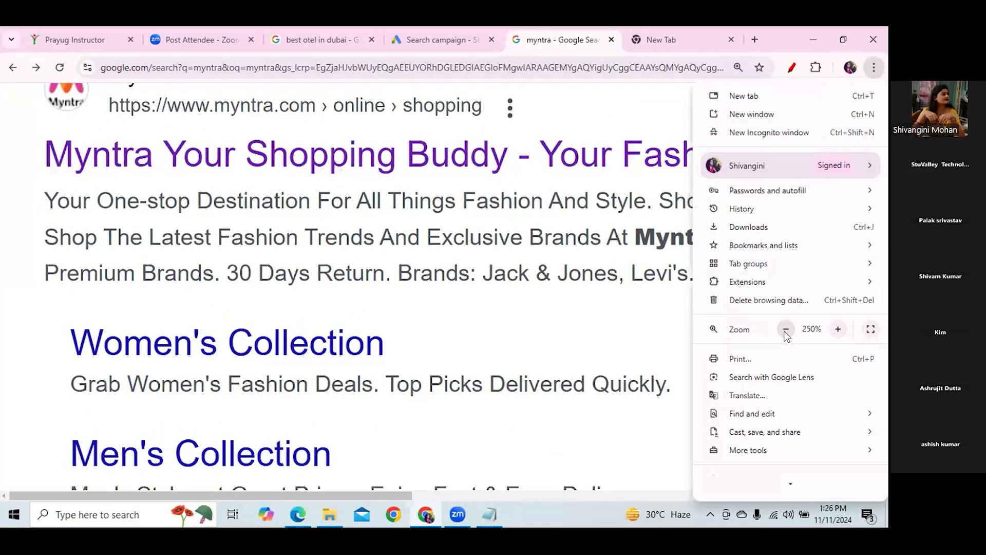
{"action": "left_click", "coordinate": [786, 329]}
{"action": "left_click", "coordinate": [786, 329]}
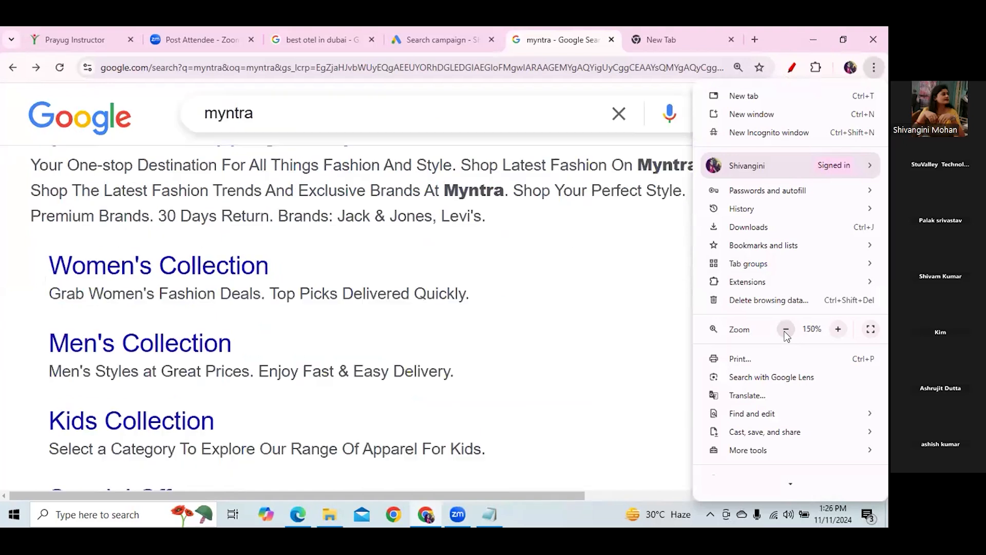
{"action": "left_click", "coordinate": [786, 329]}
{"action": "left_click", "coordinate": [527, 303]}
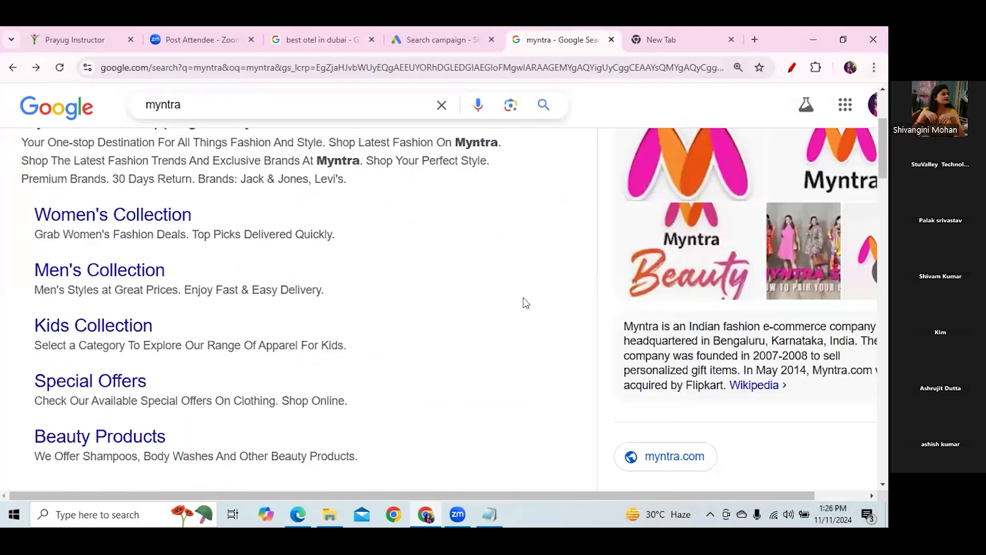
{"action": "left_click", "coordinate": [875, 67]}
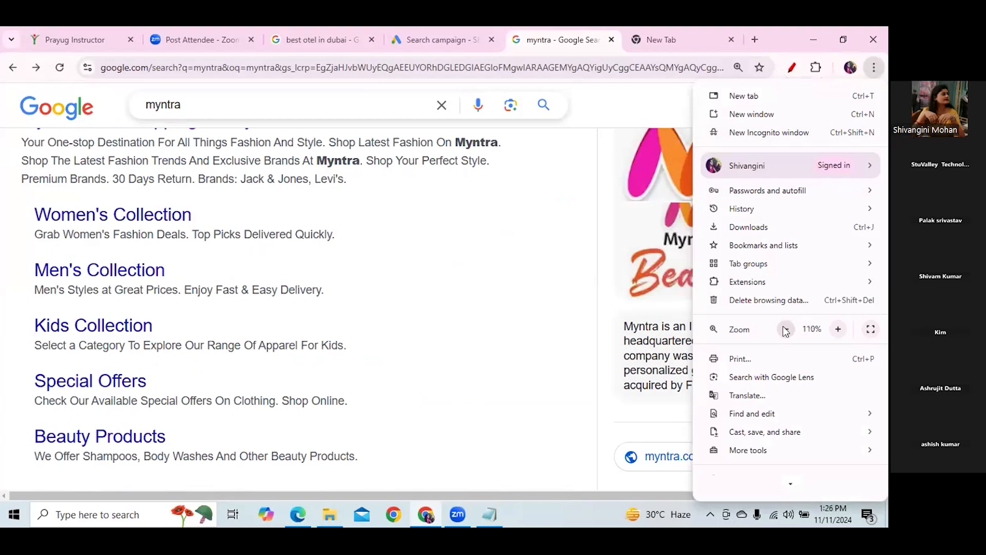
{"action": "left_click", "coordinate": [786, 329]}
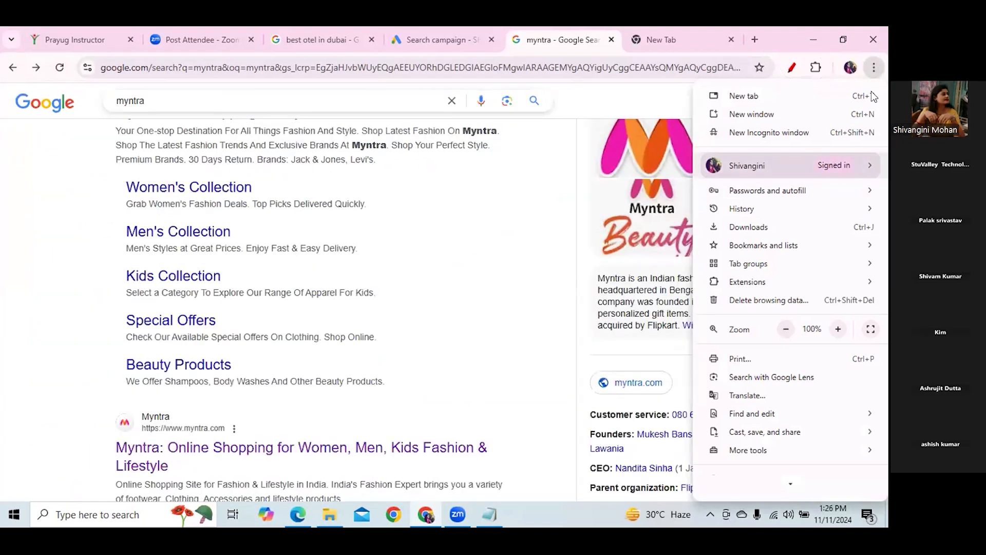
{"action": "left_click", "coordinate": [872, 73]}
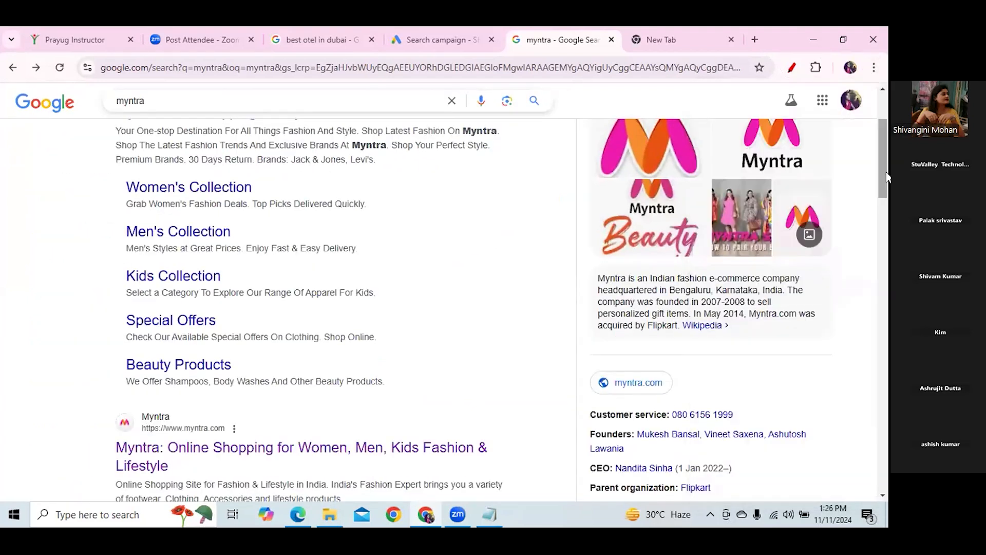
{"action": "left_click_drag", "start_coordinate": [886, 178], "coordinate": [886, 152]}
{"action": "left_click_drag", "start_coordinate": [119, 226], "coordinate": [358, 226]}
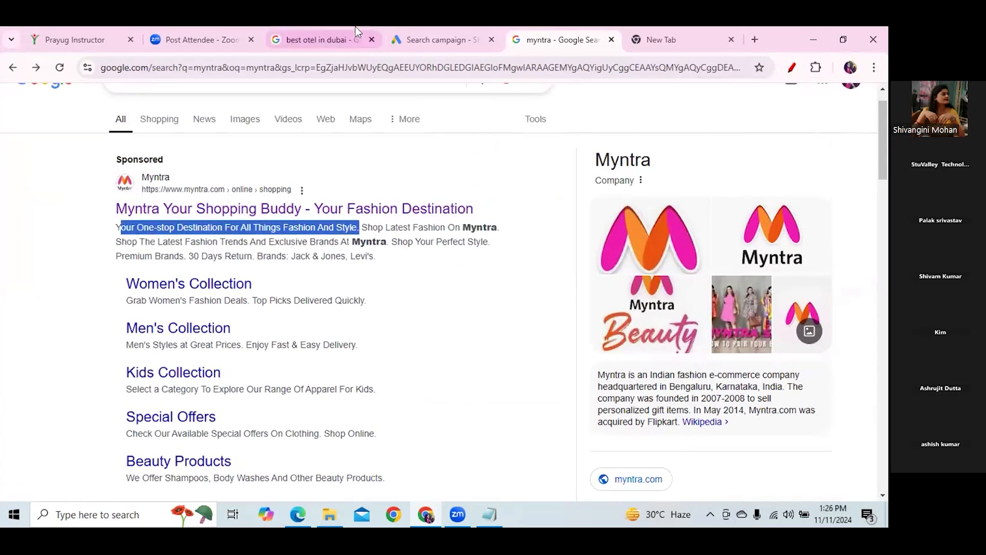
Paste the copied ad description over the 'Myntra' headline and trim the excess text.
{"action": "left_click", "coordinate": [441, 45]}
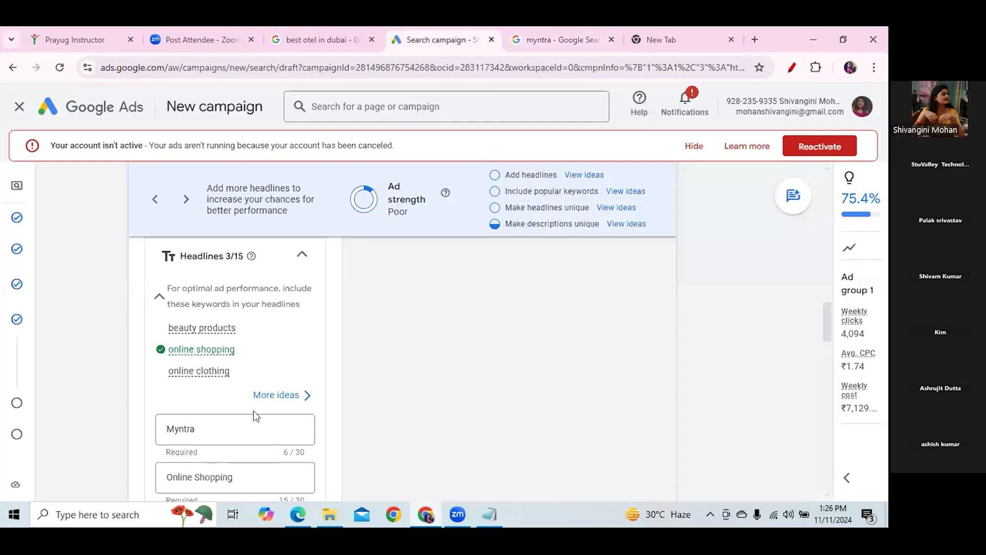
{"action": "left_click_drag", "start_coordinate": [206, 426], "coordinate": [152, 426]}
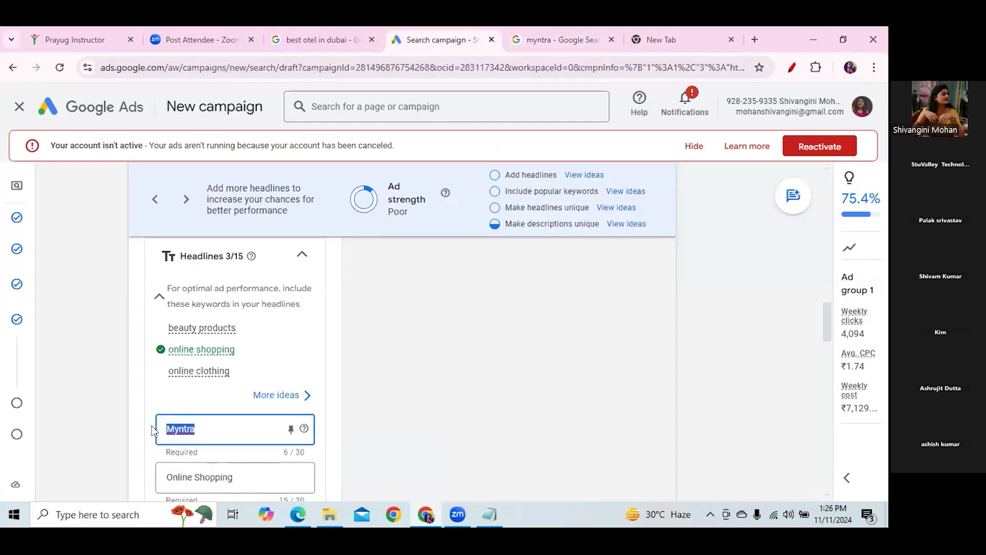
{"action": "key", "text": "ctrl+v"}
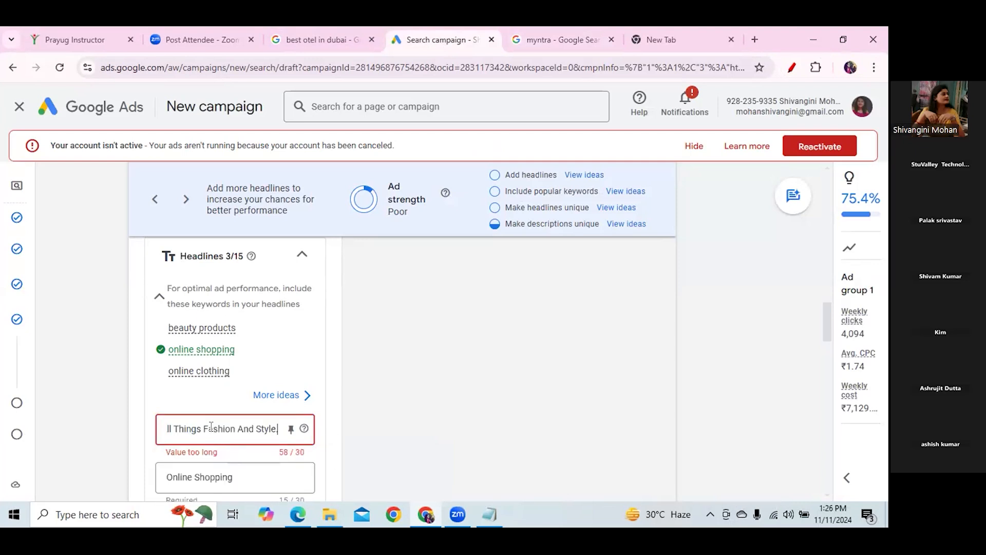
{"action": "left_click_drag", "start_coordinate": [278, 429], "coordinate": [190, 432]}
{"action": "key", "text": "BackSpace"}
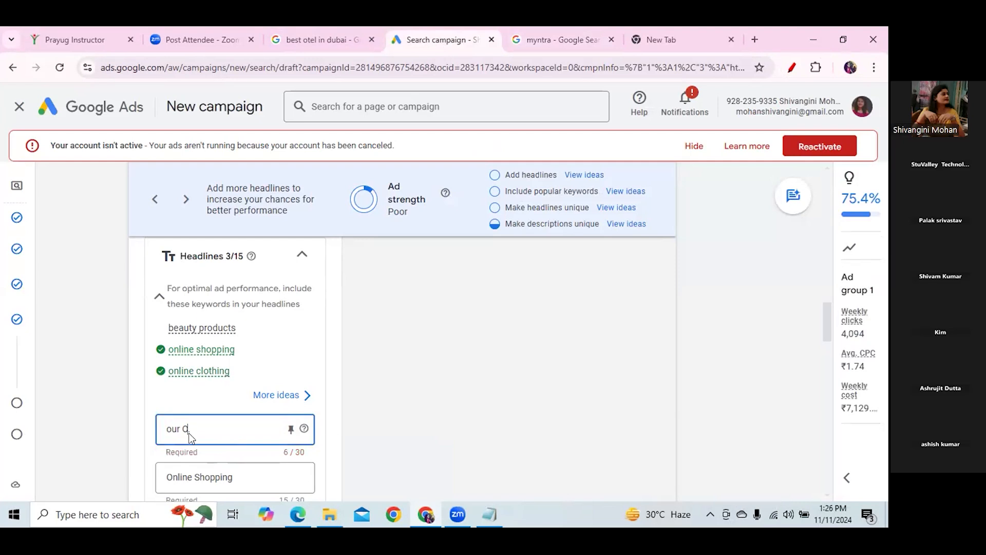
{"action": "key", "text": "BackSpace"}
{"action": "key", "text": "BackSpace"}
{"action": "key", "text": "BackSpace"}
{"action": "type", "text": "."}
{"action": "key", "text": "Left"}
{"action": "key", "text": "BackSpace"}
{"action": "key", "text": "BackSpace"}
{"action": "key", "text": "BackSpace"}
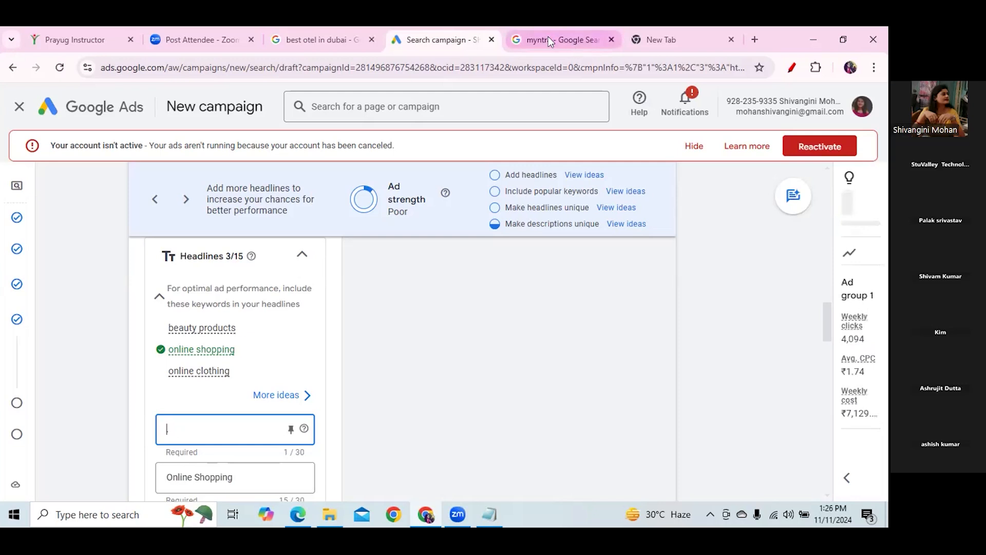
Copy 'Your One-stop Destination' from the Myntra ad and paste it as the first headline.
{"action": "left_click", "coordinate": [548, 37]}
{"action": "left_click", "coordinate": [168, 251]}
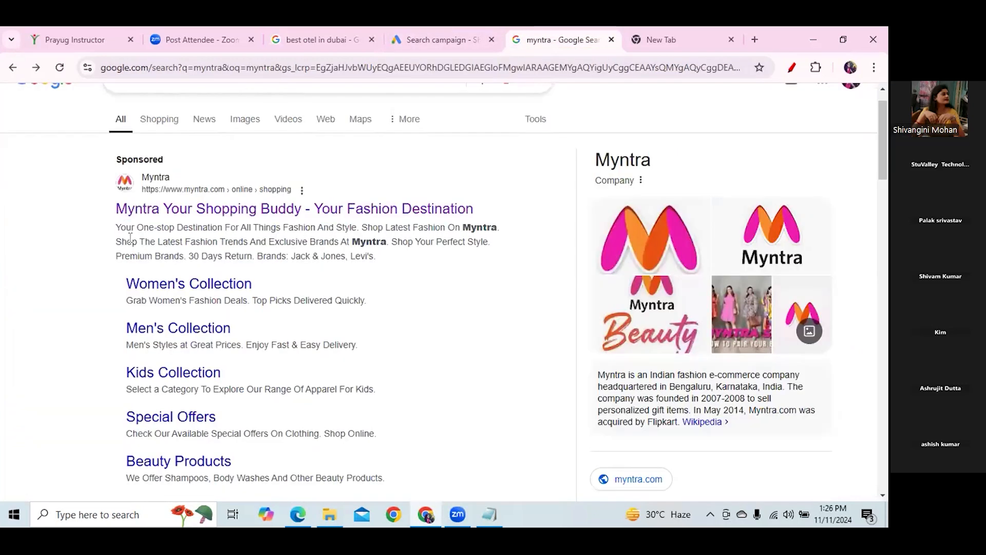
{"action": "left_click_drag", "start_coordinate": [118, 226], "coordinate": [223, 227]}
{"action": "key", "text": "ctrl+c"}
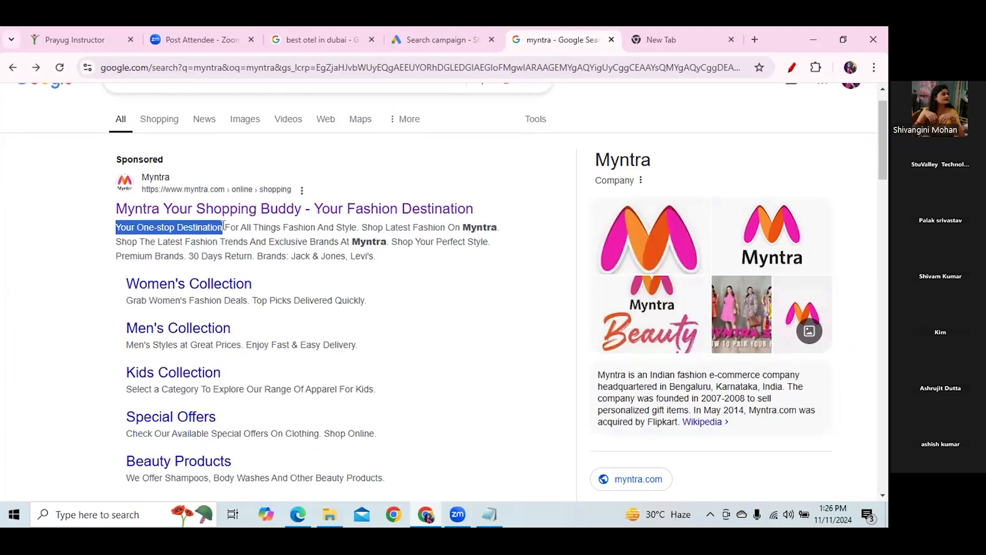
{"action": "mouse_move", "coordinate": [327, 37]}
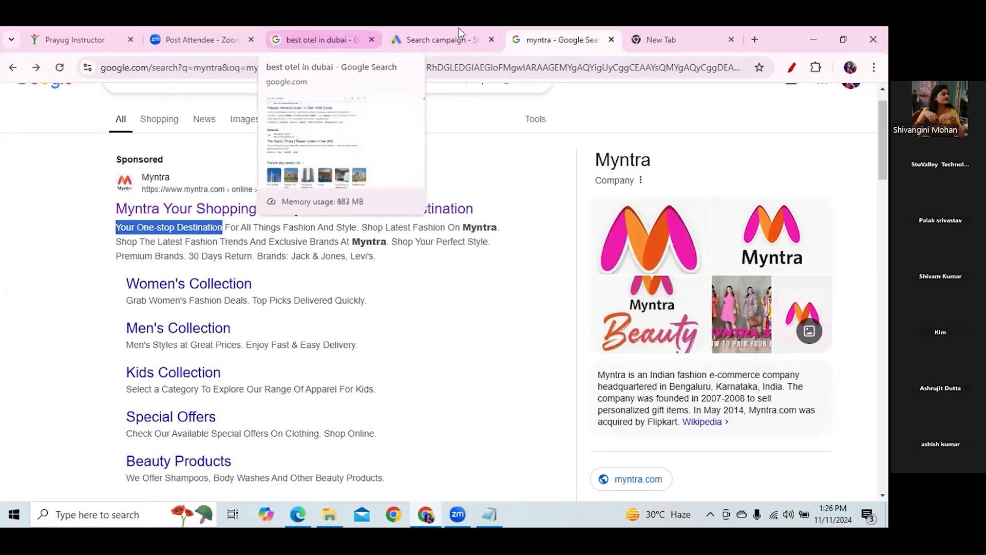
{"action": "left_click", "coordinate": [445, 38]}
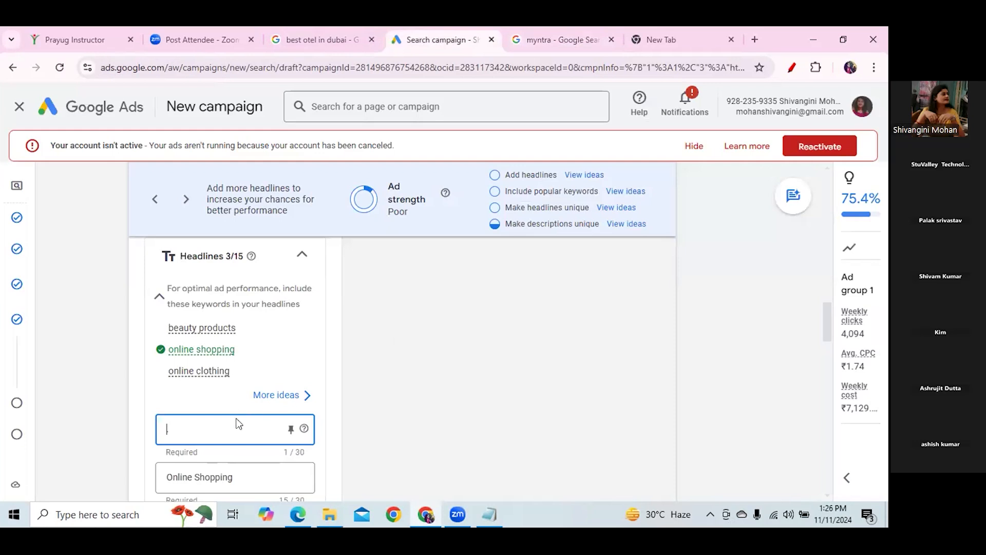
{"action": "key", "text": "BackSpace"}
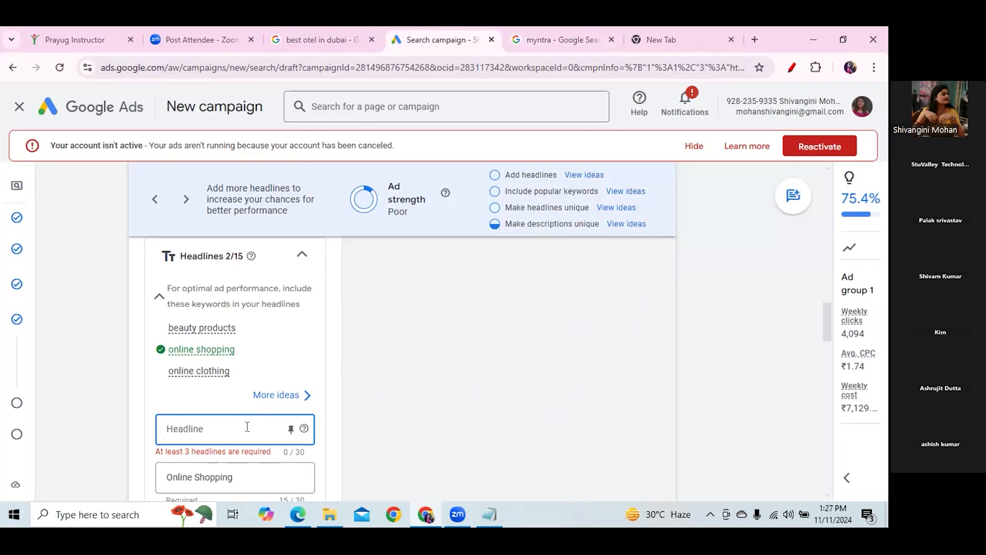
{"action": "key", "text": "ctrl+v"}
{"action": "double_click", "coordinate": [247, 428]}
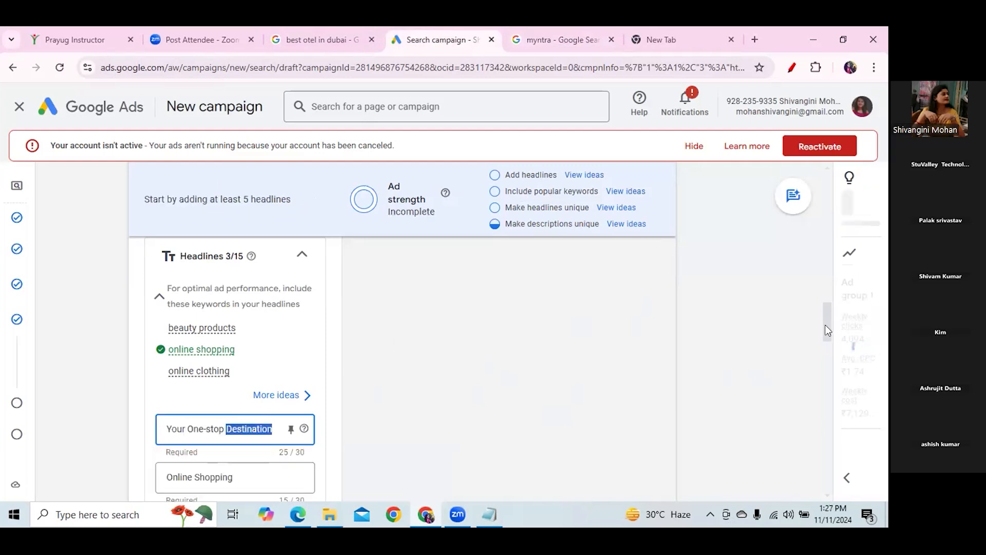
{"action": "scroll", "coordinate": [831, 342], "scroll_direction": "down", "scroll_amount": 3}
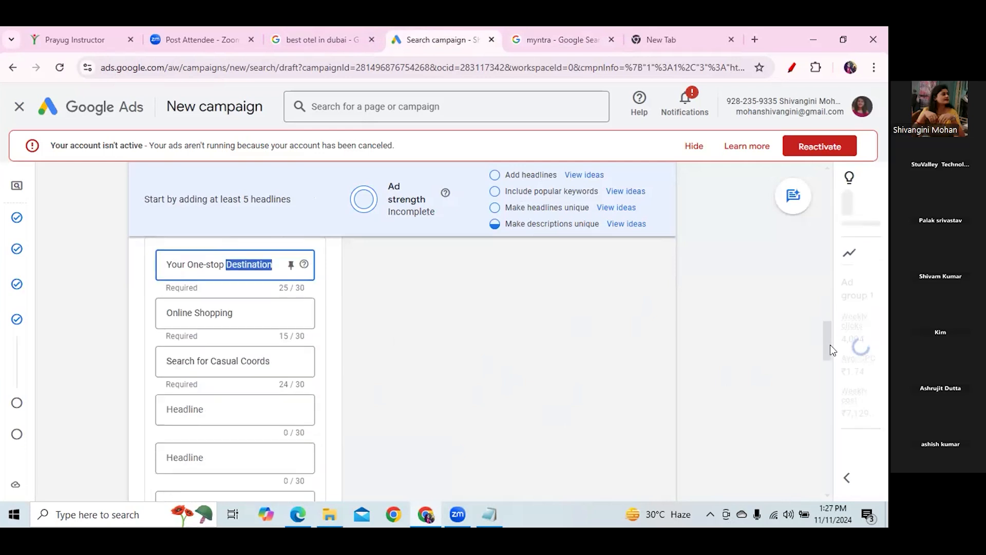
{"action": "left_click_drag", "start_coordinate": [236, 308], "coordinate": [168, 307]}
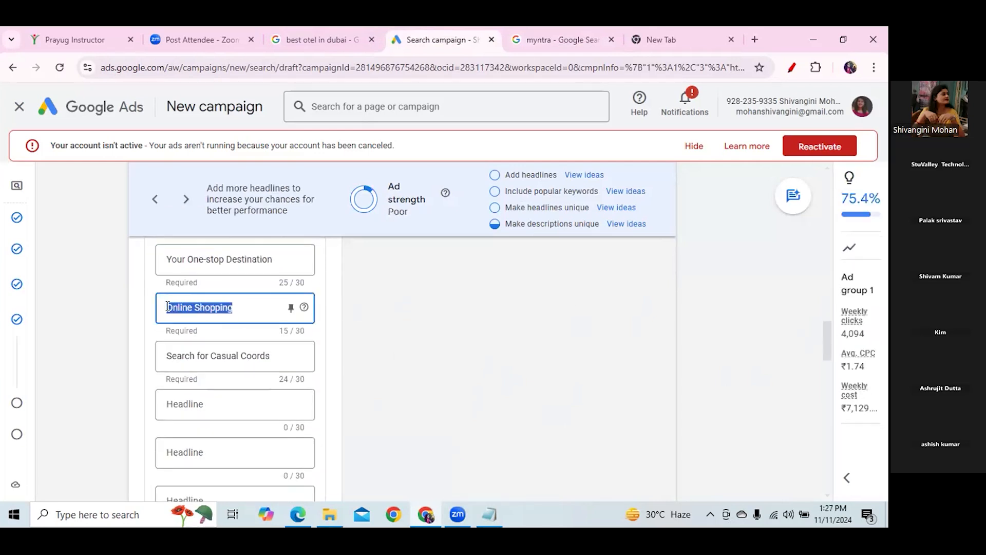
Replace the 'Online Shopping' headline with 'All Things Fashion And Style' copied from the Myntra ad.
{"action": "key", "text": "BackSpace"}
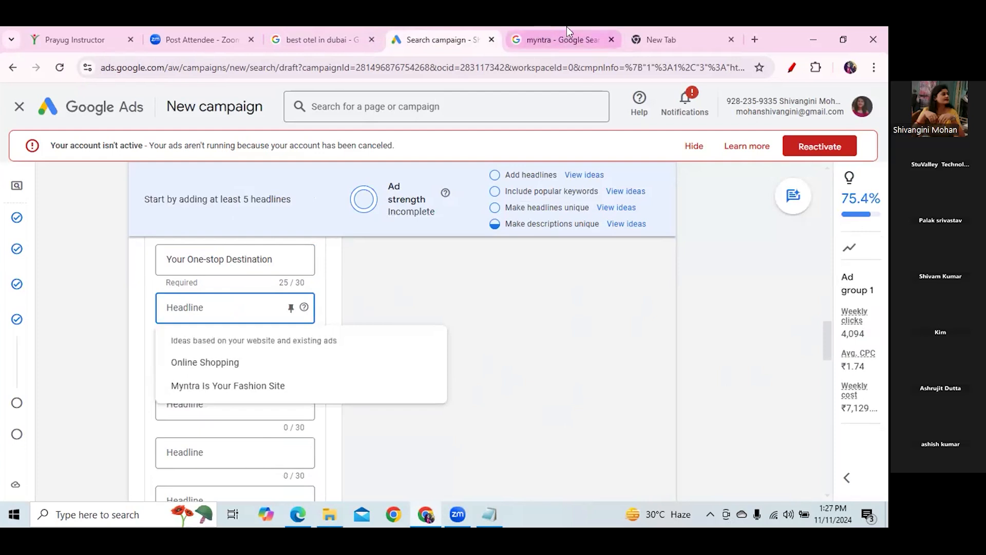
{"action": "left_click", "coordinate": [567, 39]}
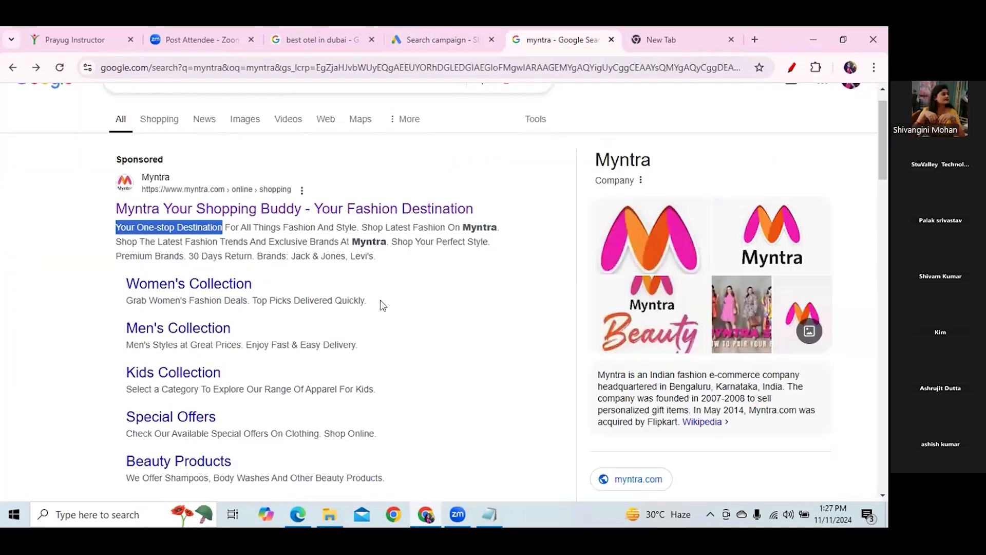
{"action": "left_click", "coordinate": [285, 281]}
{"action": "left_click_drag", "start_coordinate": [241, 227], "coordinate": [338, 228]}
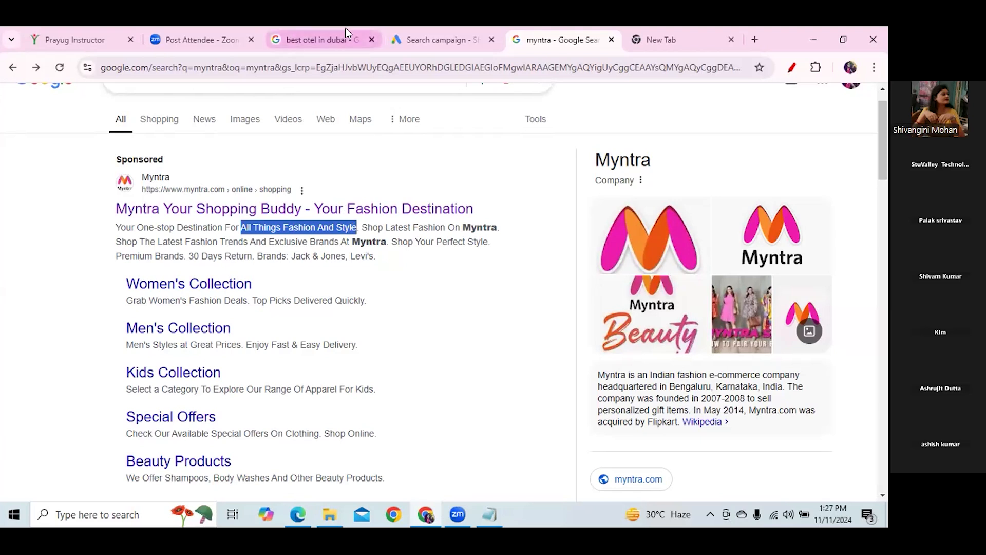
{"action": "left_click", "coordinate": [463, 41]}
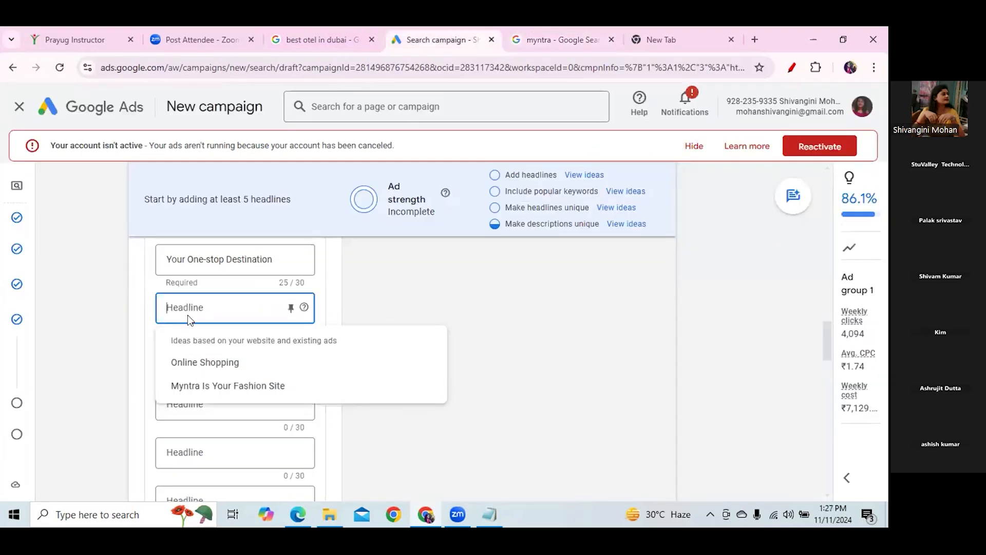
{"action": "type", "text": "All Things Fashion And Style"}
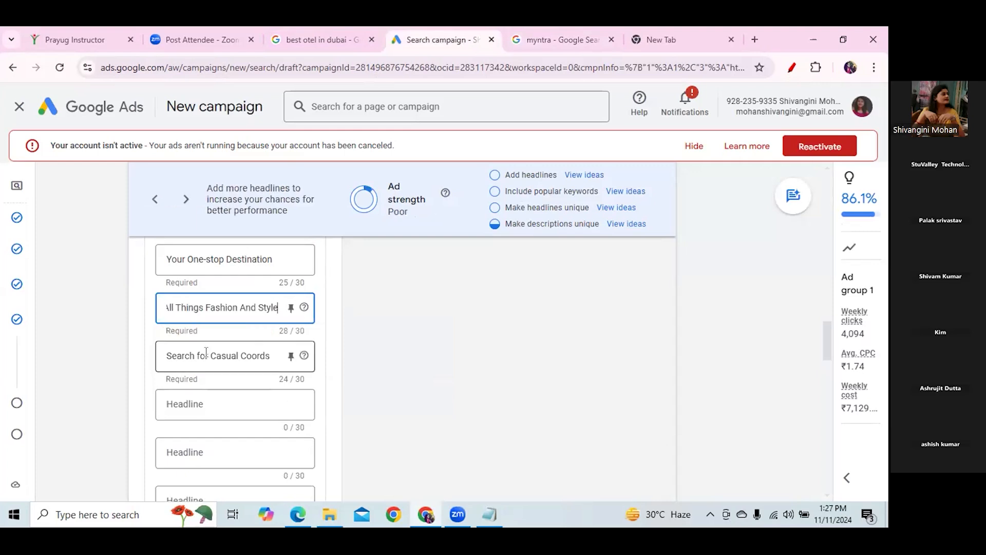
Replace 'Search for Casual Coords' with 'Shop Latest Fashion' as the third headline.
{"action": "left_click_drag", "start_coordinate": [269, 350], "coordinate": [168, 353]}
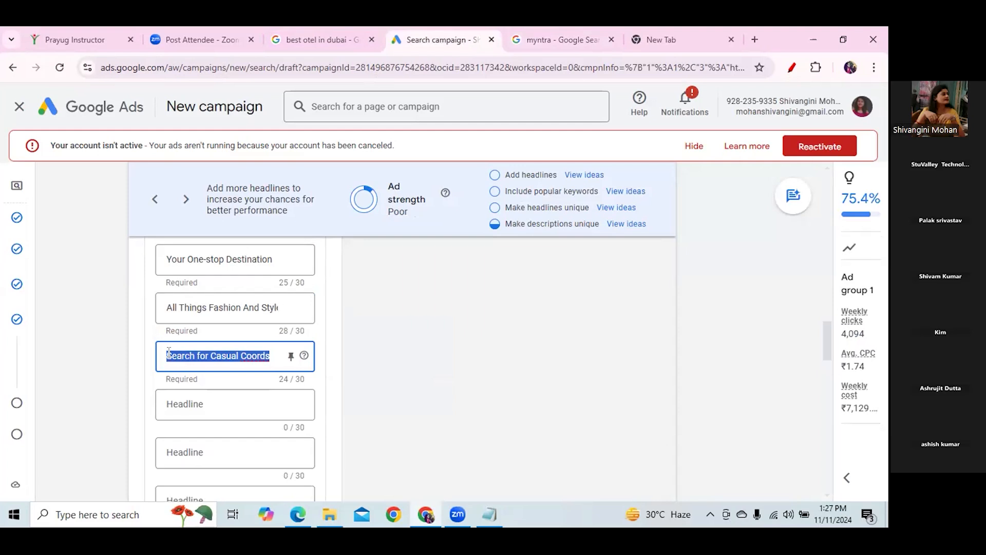
{"action": "key", "text": "BackSpace"}
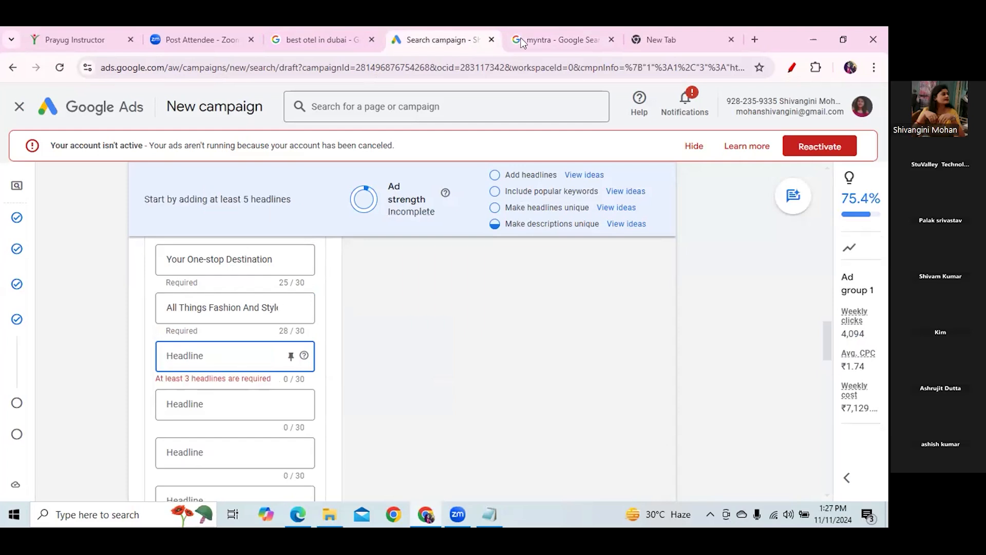
{"action": "left_click", "coordinate": [521, 42]}
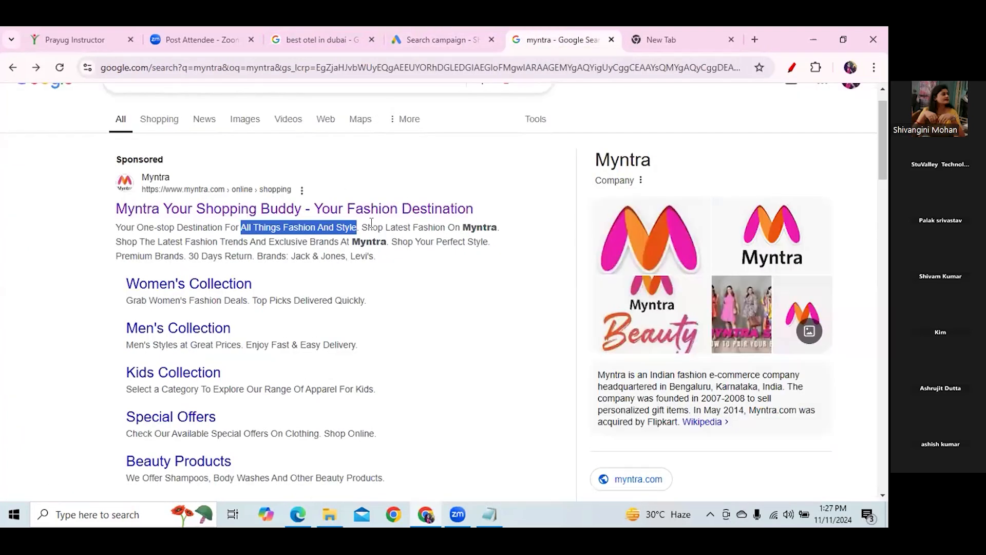
{"action": "left_click_drag", "start_coordinate": [364, 228], "coordinate": [445, 229]}
{"action": "key", "text": "ctrl+c"}
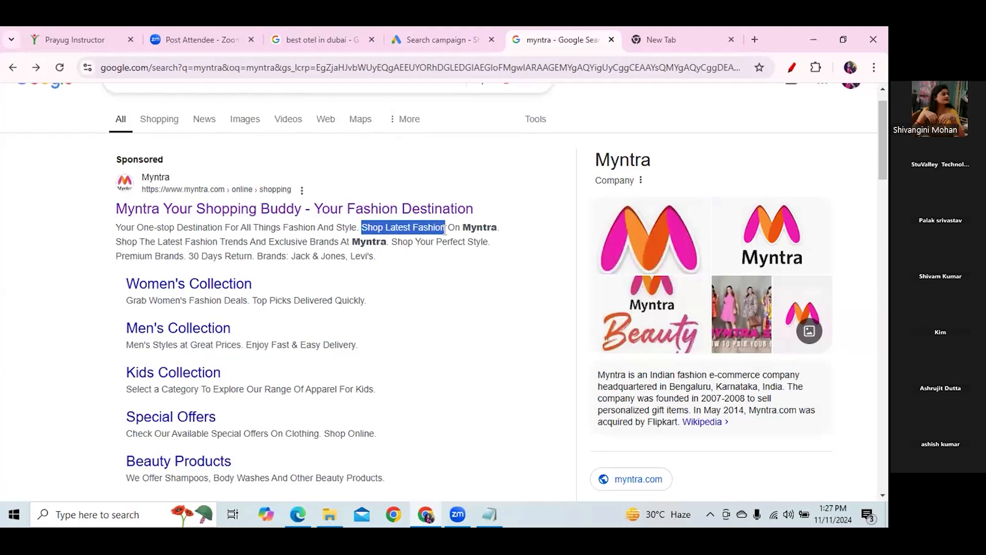
{"action": "left_click", "coordinate": [432, 37]}
{"action": "left_click", "coordinate": [226, 355]}
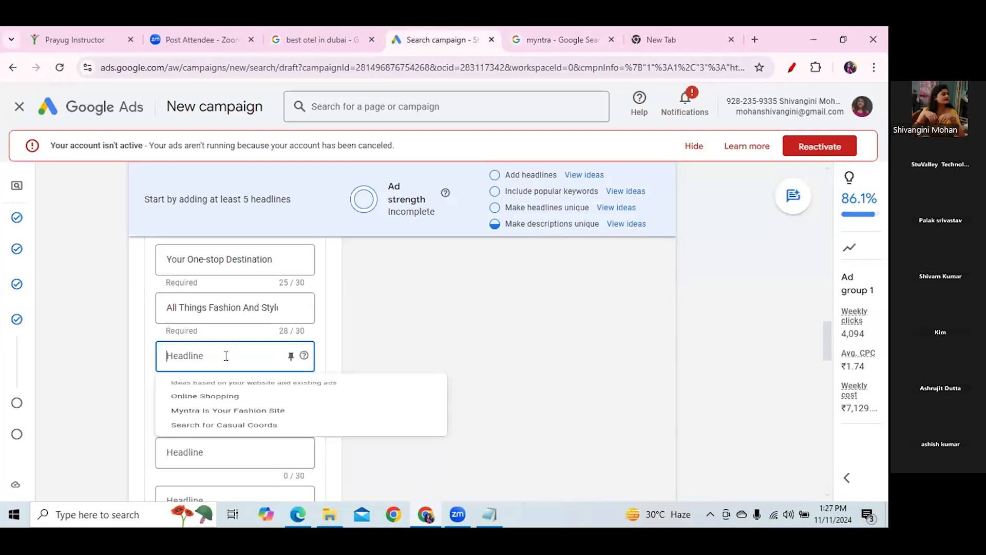
{"action": "key", "text": "ctrl+v"}
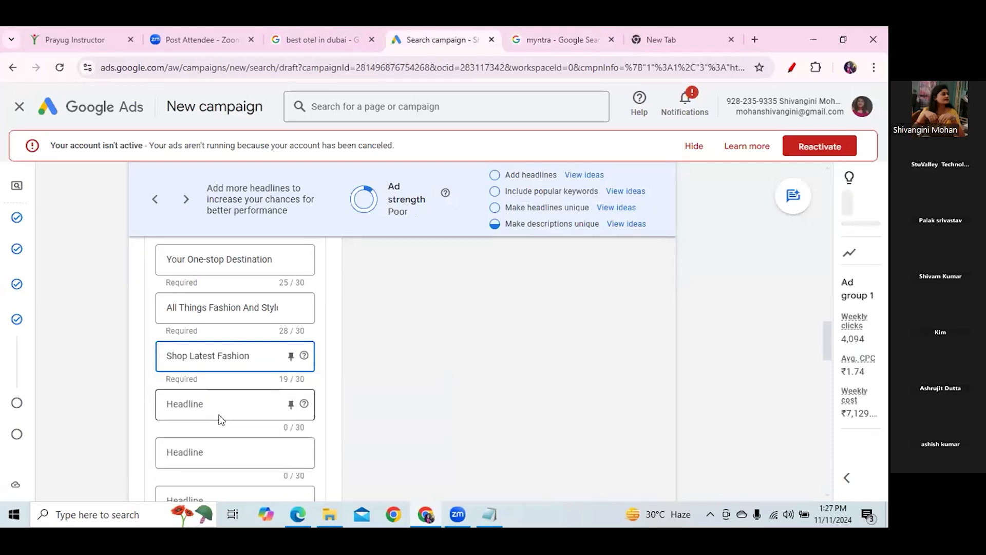
{"action": "key", "text": "Tab"}
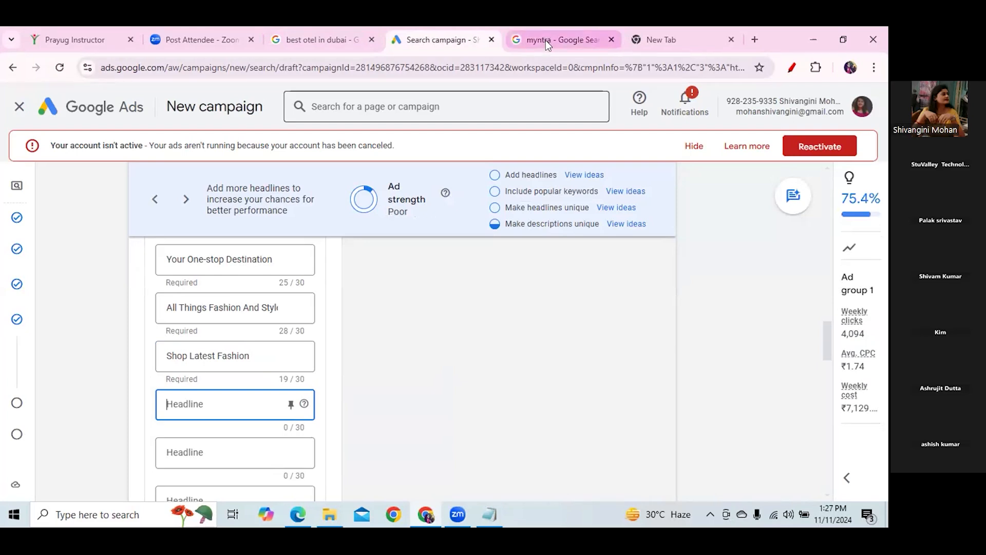
Copy 'The Latest Fashion Trends' from the Myntra ad into the fourth headline.
{"action": "left_click", "coordinate": [545, 40]}
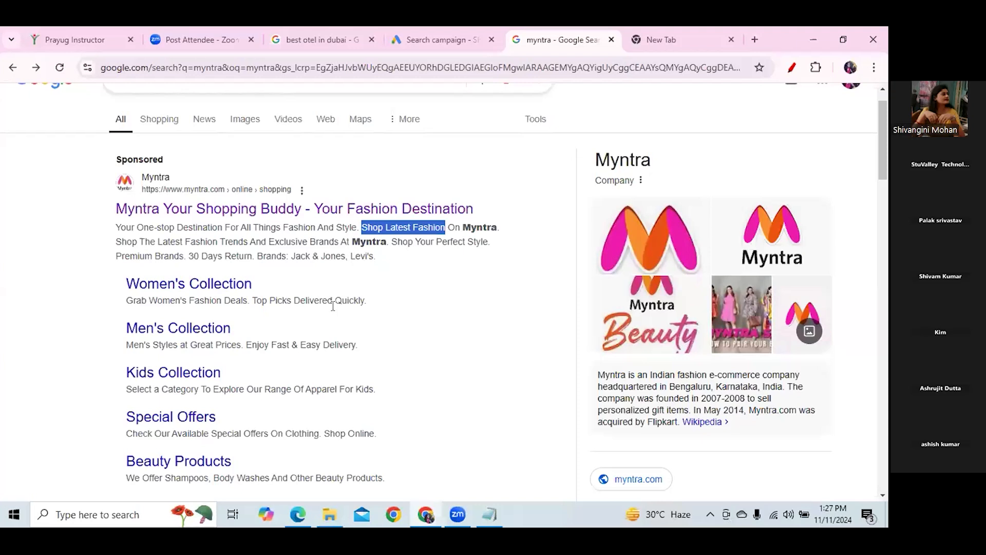
{"action": "left_click_drag", "start_coordinate": [139, 243], "coordinate": [248, 244]}
{"action": "key", "text": "ctrl+c"}
{"action": "left_click", "coordinate": [443, 40]}
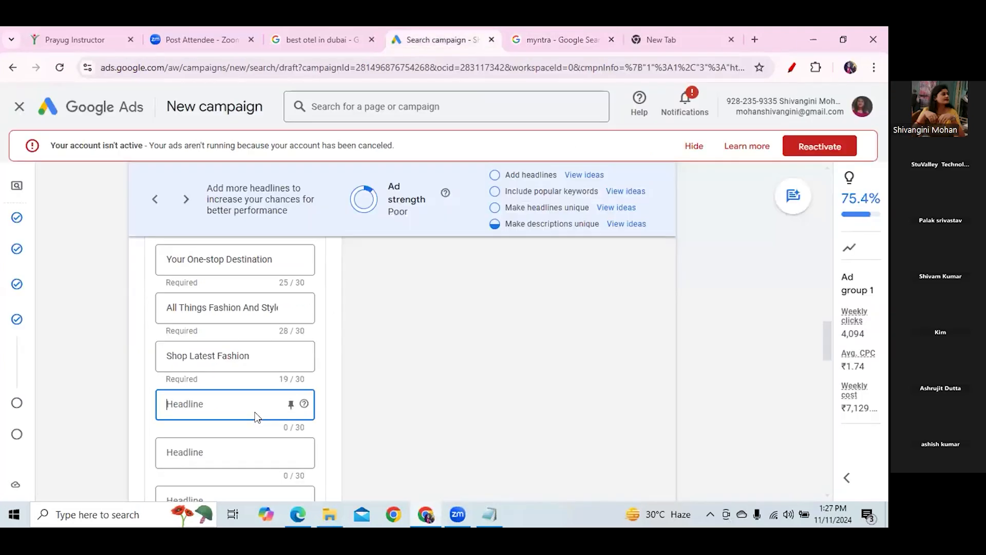
{"action": "key", "text": "ctrl+v"}
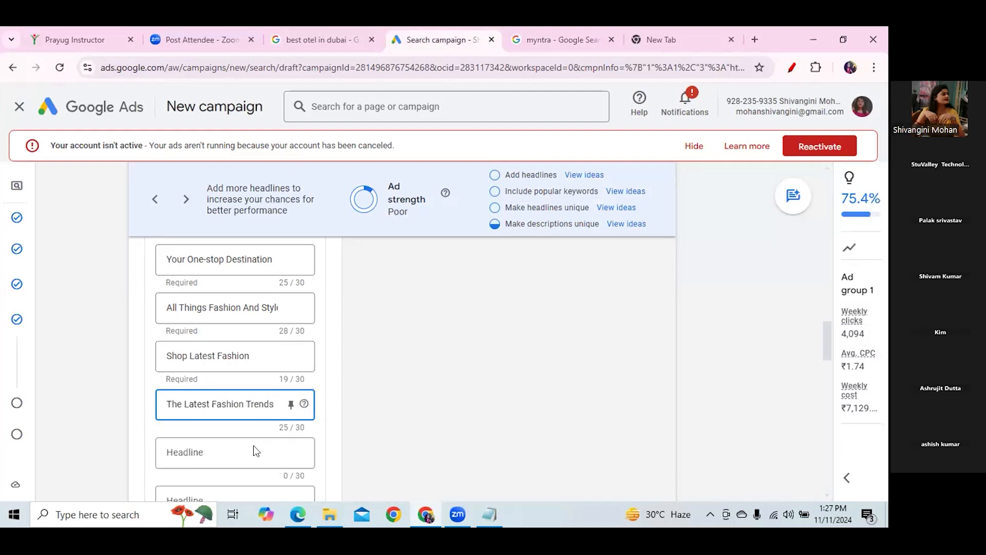
Start an empty headline and copy 'Exclusive Brands' from the Myntra ad.
{"action": "left_click", "coordinate": [254, 445]}
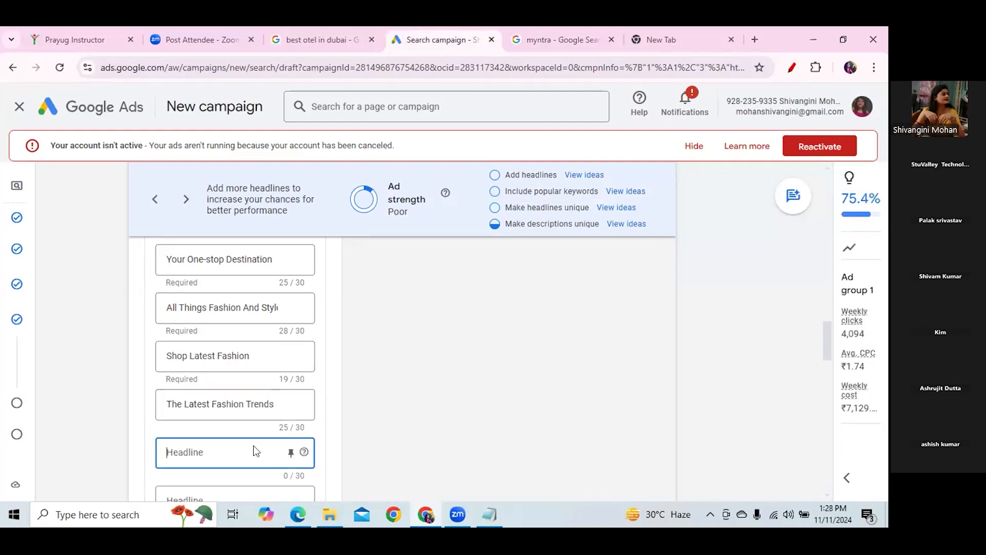
{"action": "left_click", "coordinate": [537, 31]}
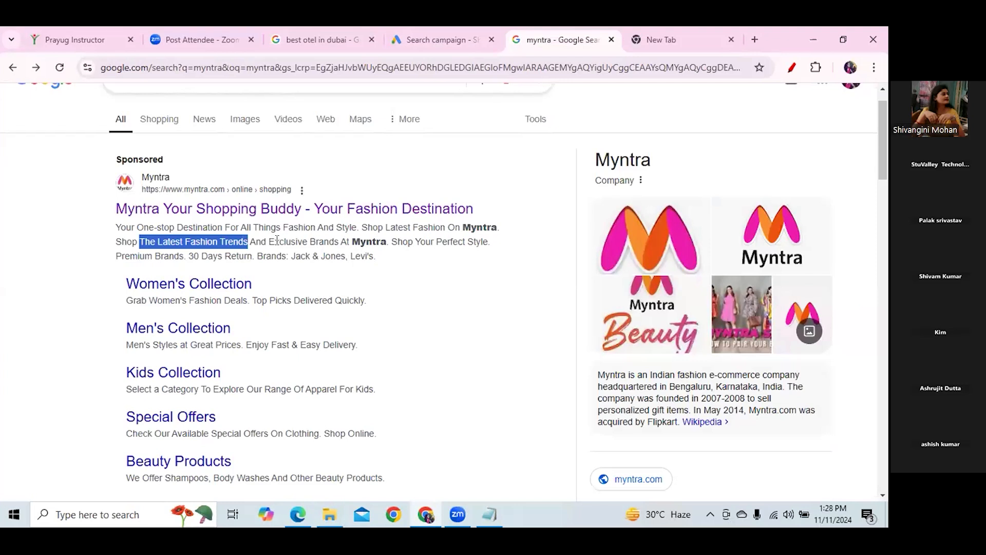
{"action": "left_click_drag", "start_coordinate": [267, 241], "coordinate": [341, 241]}
{"action": "key", "text": "ctrl+c"}
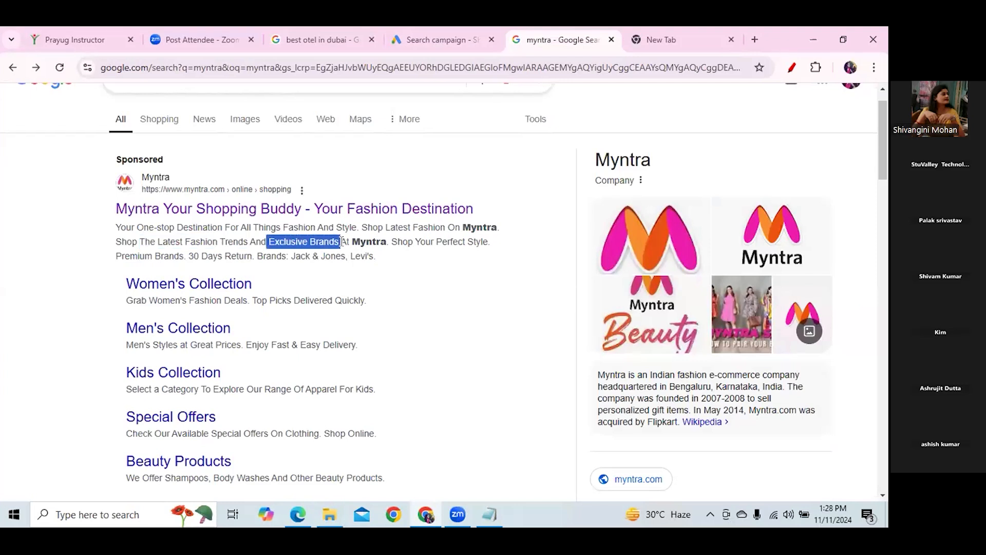
{"action": "left_click", "coordinate": [406, 39]}
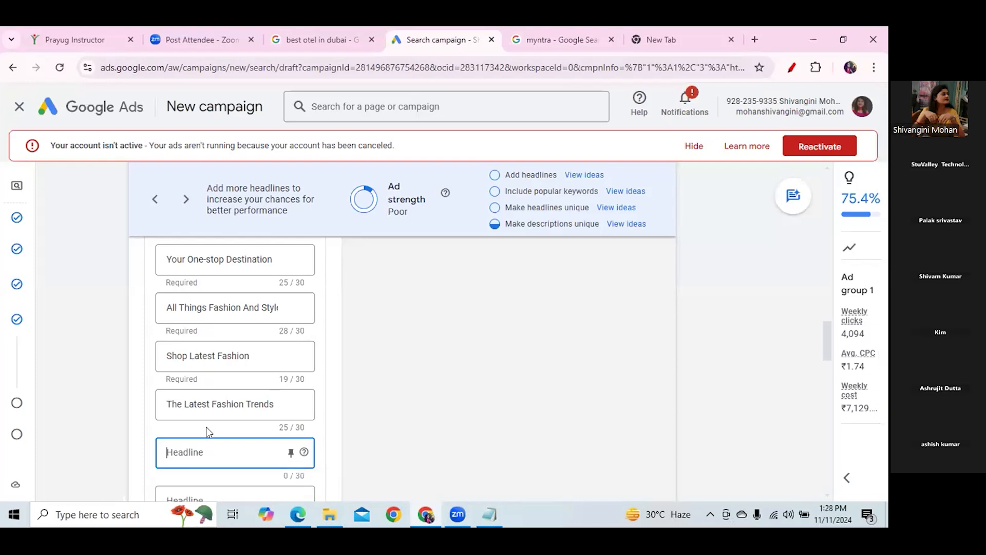
Paste 'Exclusive Brands' as a headline and add a 90-character Myntra description ending 'Shop Latest Fashion On Myntra'.
{"action": "key", "text": "ctrl+v"}
{"action": "left_click_drag", "start_coordinate": [825, 347], "coordinate": [829, 401]}
{"action": "left_click", "coordinate": [227, 352]}
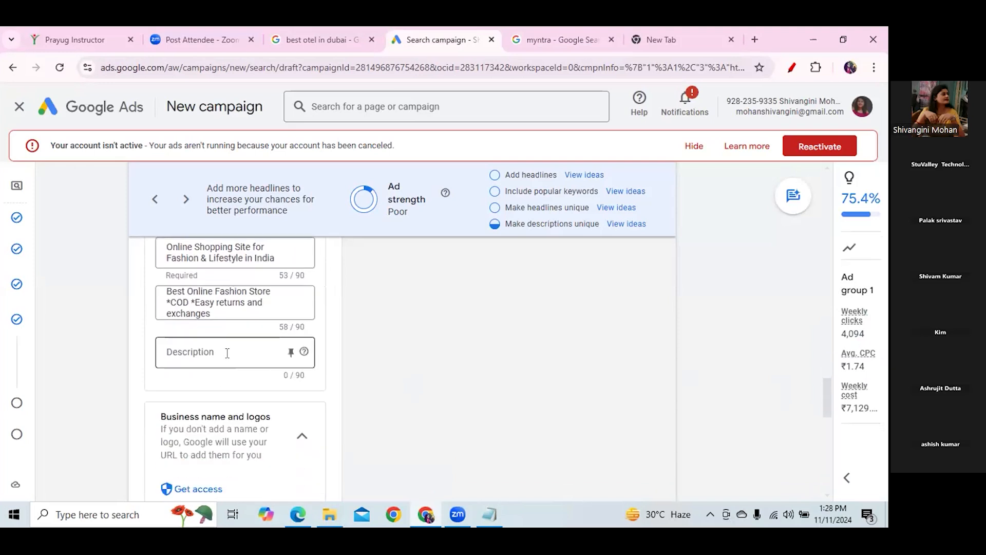
{"action": "left_click", "coordinate": [591, 39]}
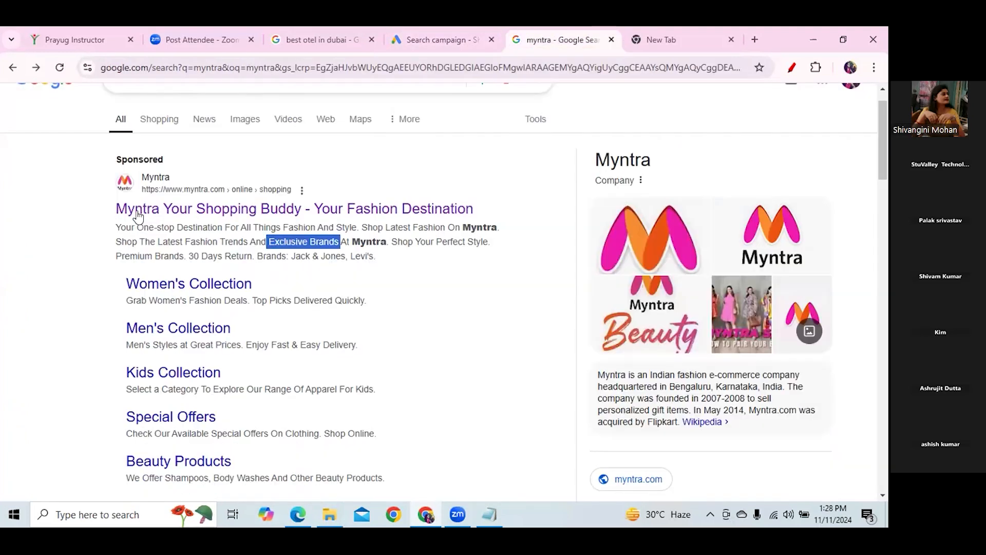
{"action": "left_click_drag", "start_coordinate": [116, 227], "coordinate": [387, 243]}
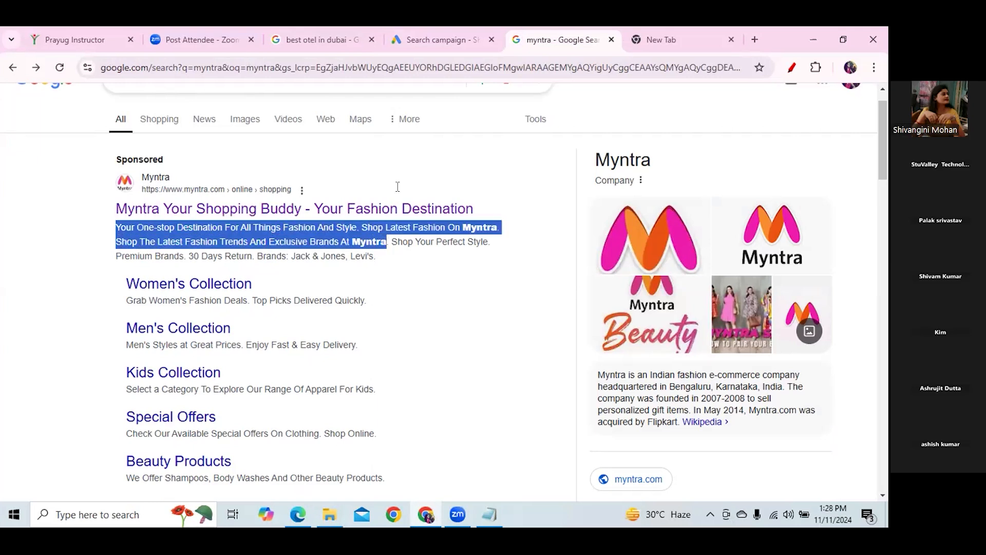
{"action": "left_click", "coordinate": [463, 41]}
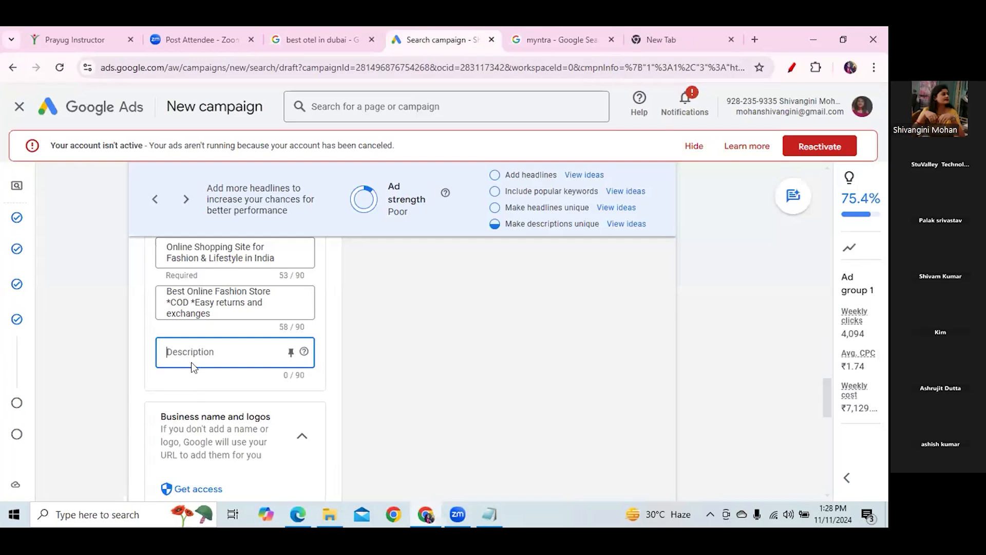
{"action": "key", "text": "ctrl+v"}
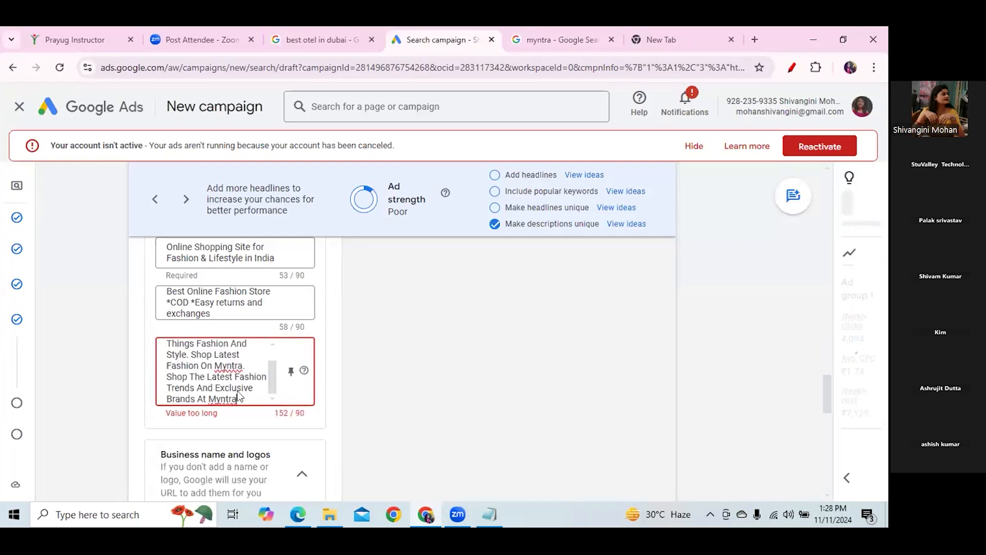
{"action": "left_click_drag", "start_coordinate": [167, 376], "coordinate": [235, 395]}
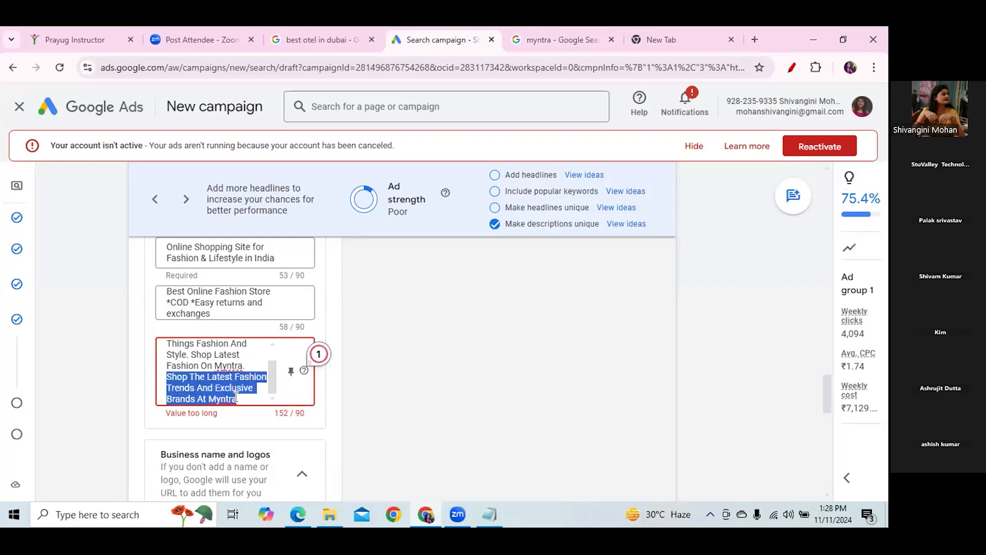
{"action": "key", "text": "BackSpace"}
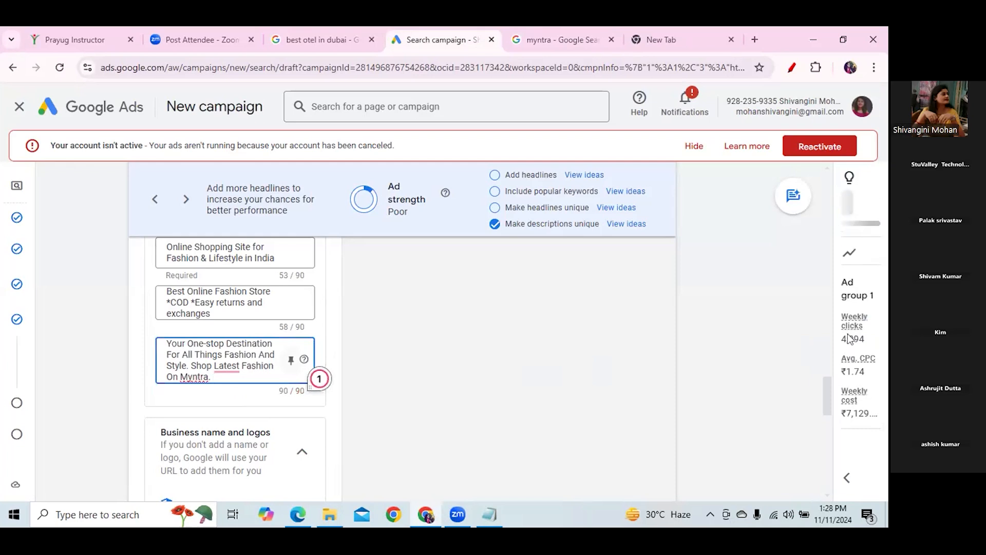
{"action": "left_click_drag", "start_coordinate": [825, 393], "coordinate": [824, 383]}
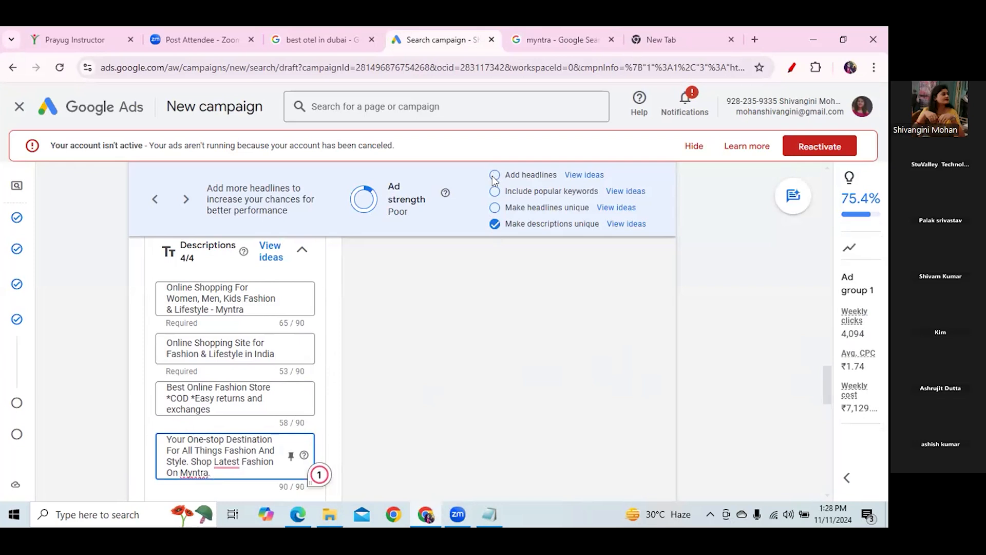
{"action": "left_click_drag", "start_coordinate": [827, 374], "coordinate": [827, 402]}
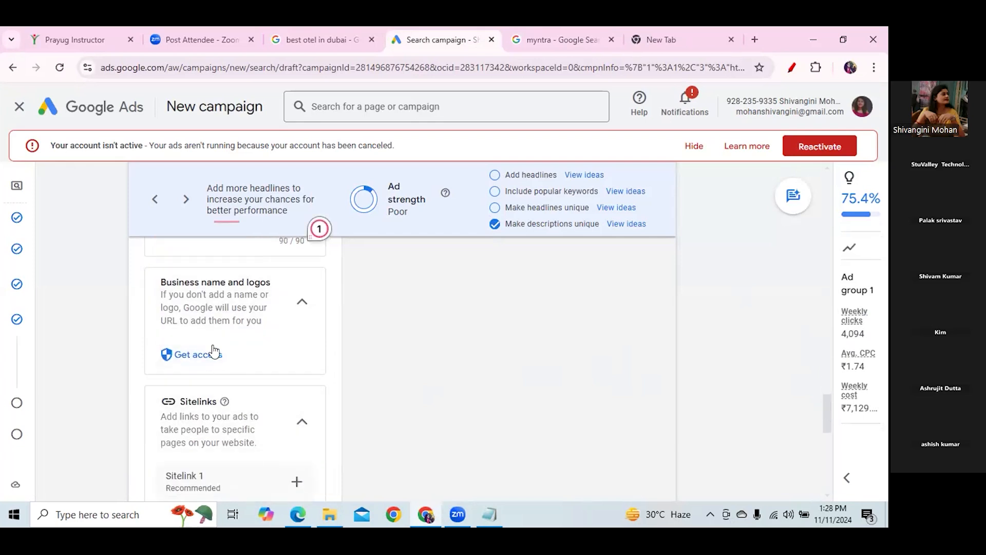
{"action": "left_click", "coordinate": [532, 40]}
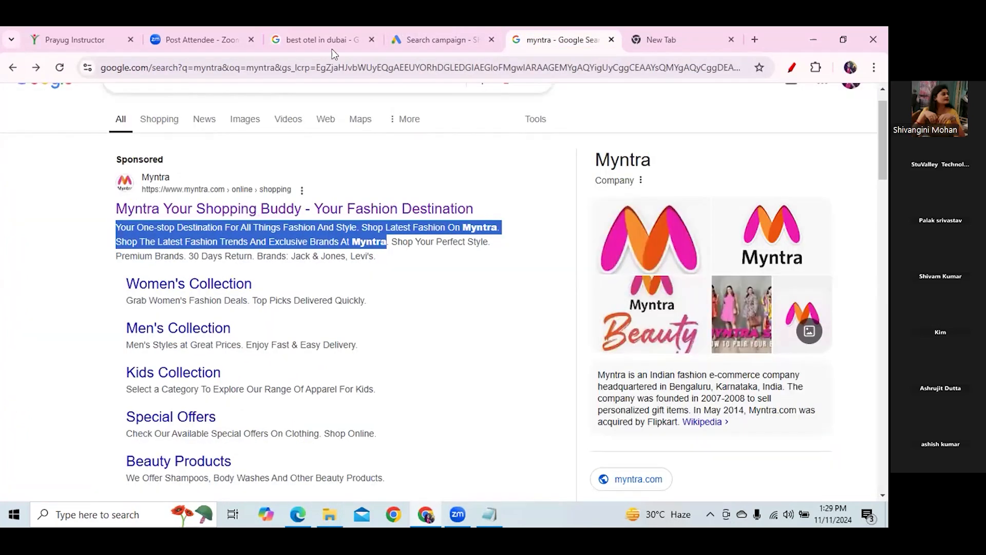
{"action": "left_click", "coordinate": [448, 40]}
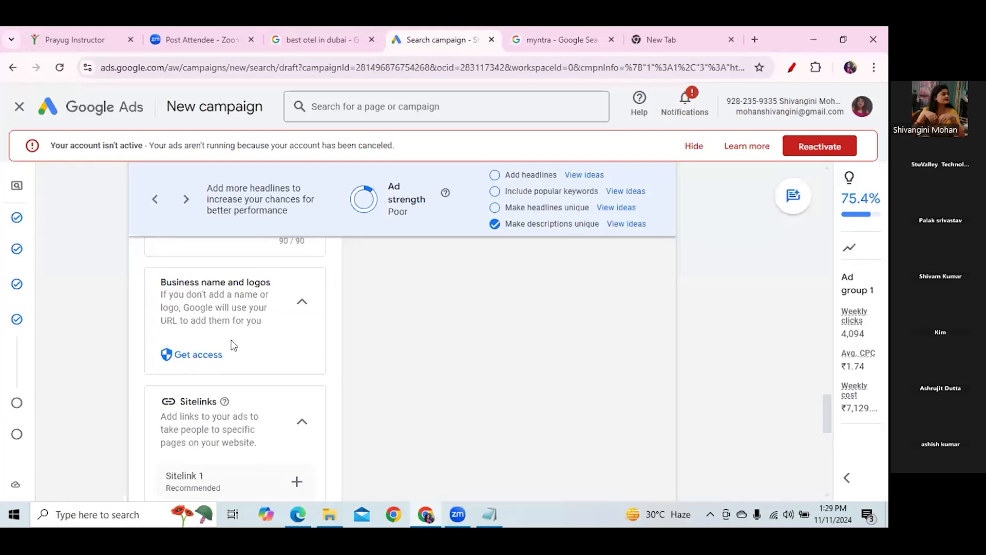
{"action": "left_click", "coordinate": [215, 353]}
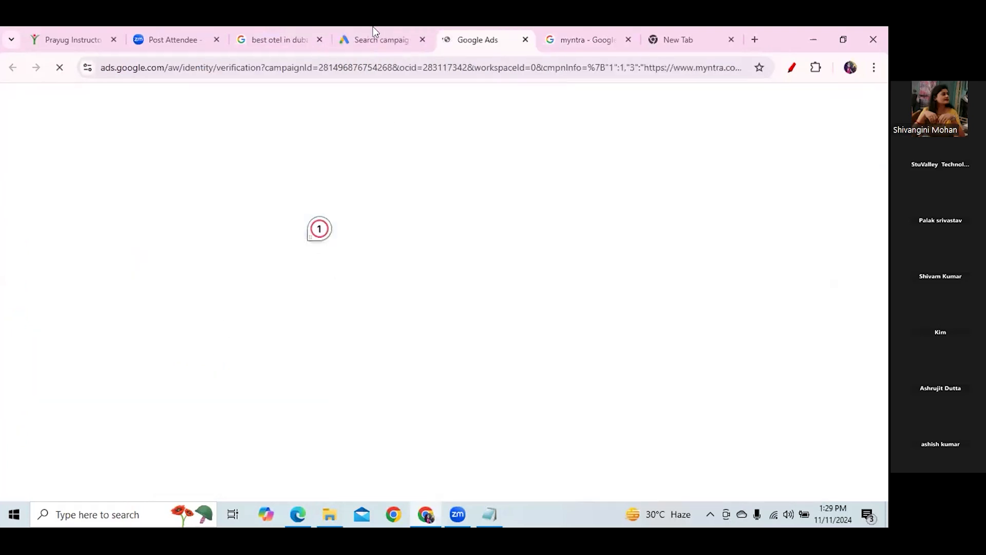
{"action": "left_click", "coordinate": [376, 41]}
{"action": "left_click", "coordinate": [515, 41]}
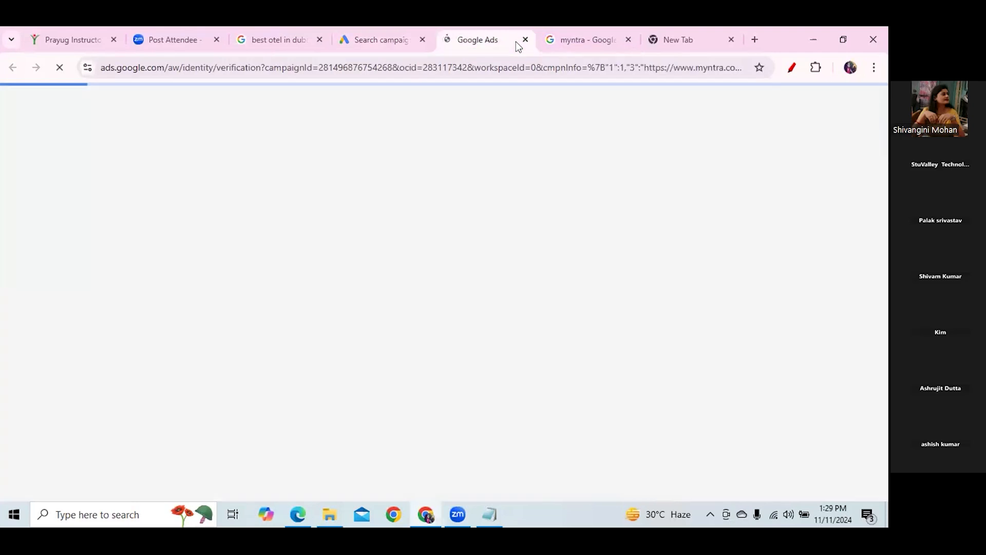
{"action": "left_click", "coordinate": [367, 40]}
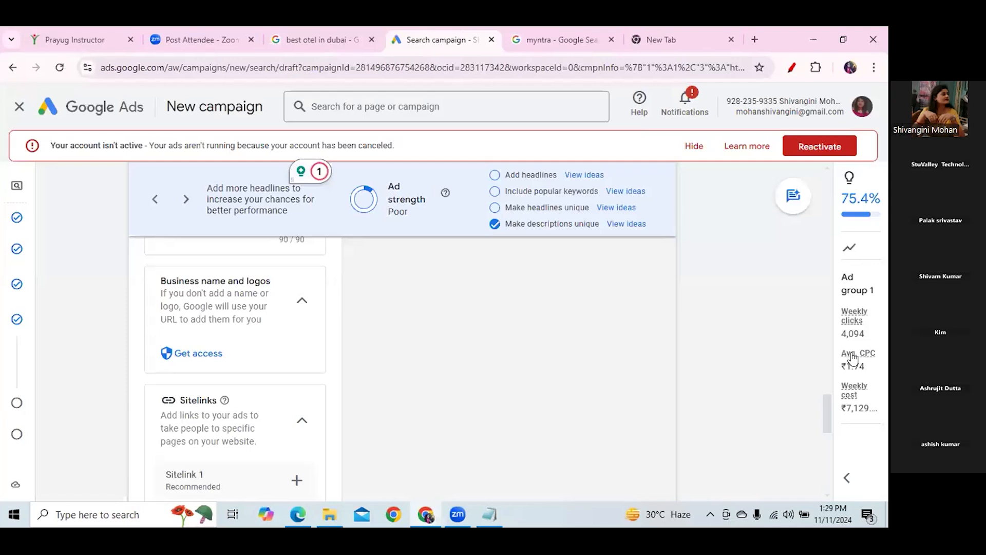
{"action": "scroll", "coordinate": [376, 324], "scroll_direction": "down", "scroll_amount": 3}
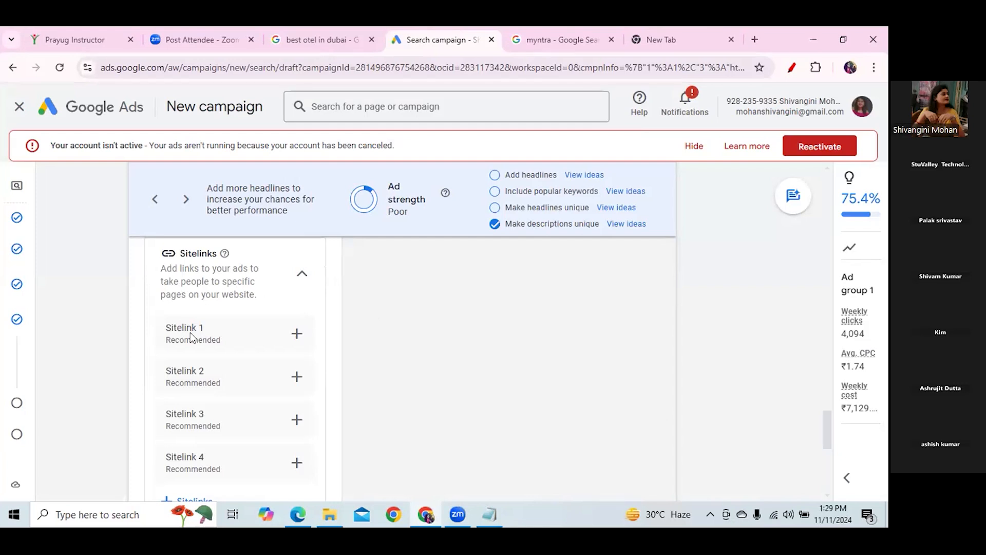
Create the first sitelink with the text 'womens collection'.
{"action": "left_click", "coordinate": [296, 334]}
{"action": "left_click", "coordinate": [280, 218]}
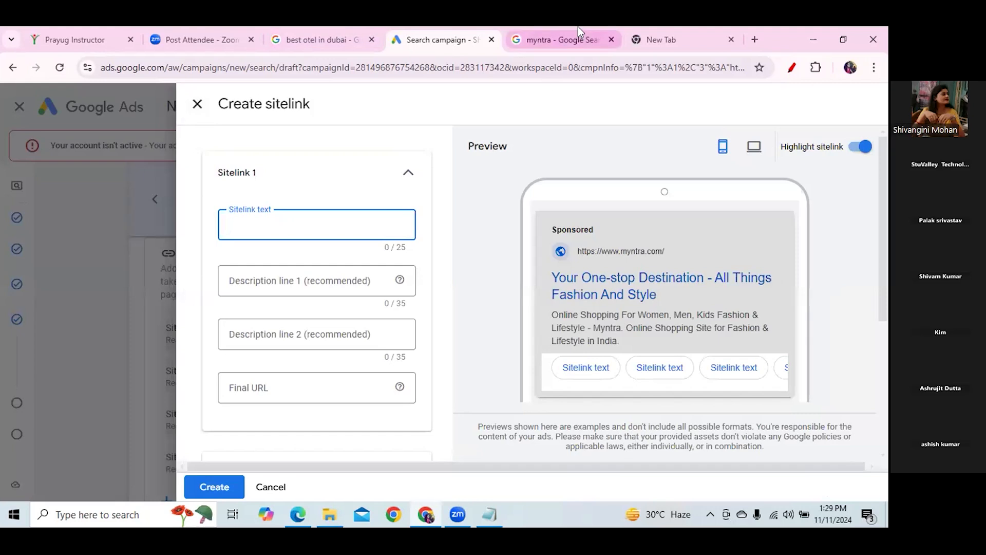
{"action": "left_click", "coordinate": [571, 38]}
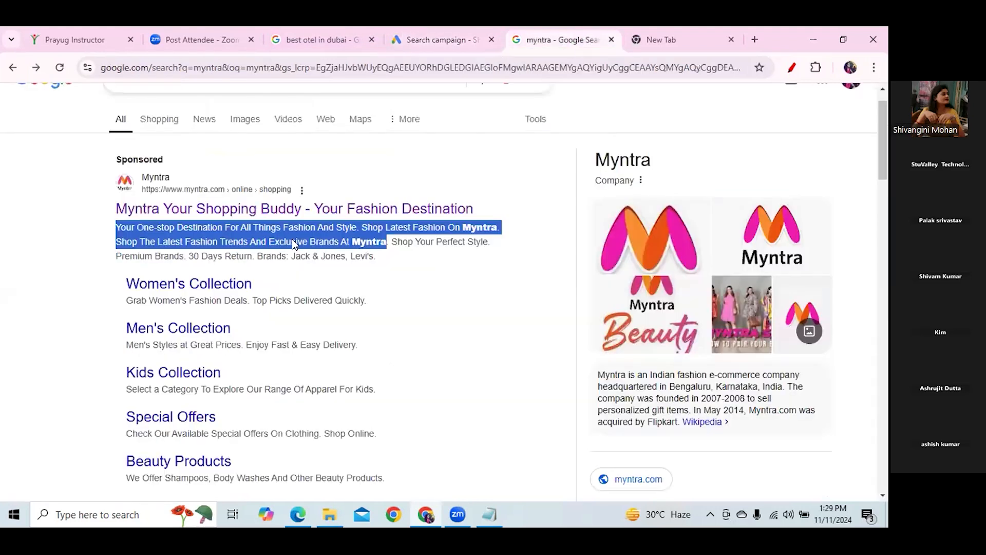
{"action": "left_click", "coordinate": [406, 39]}
{"action": "type", "text": "womens collectuo"}
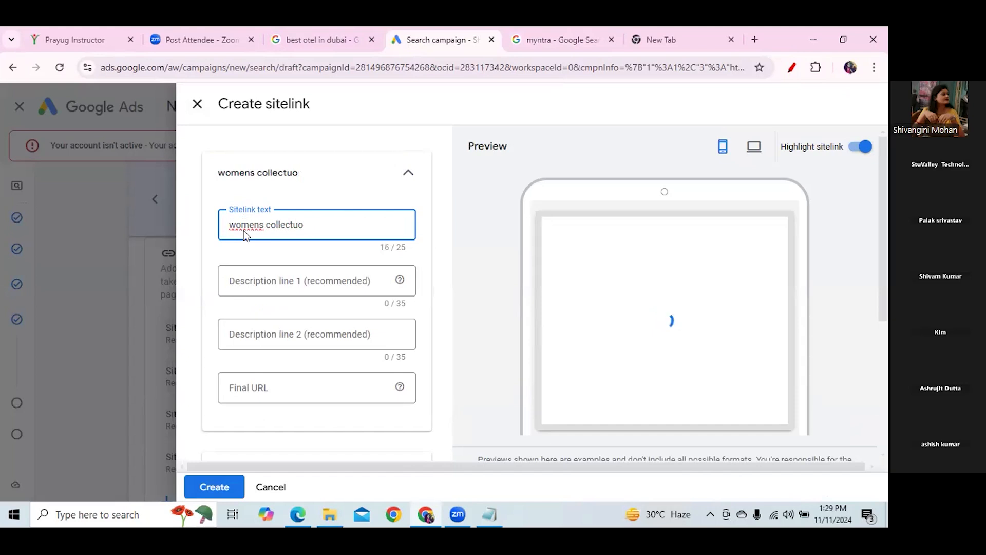
{"action": "key", "text": "BackSpace"}
{"action": "key", "text": "BackSpace"}
{"action": "type", "text": "ion"}
Give the sitelink descriptions 'Grab Women's Fashion Deals.' and 'Top Picks Delivered Quickly.' from the Myntra ad.
{"action": "left_click", "coordinate": [260, 280]}
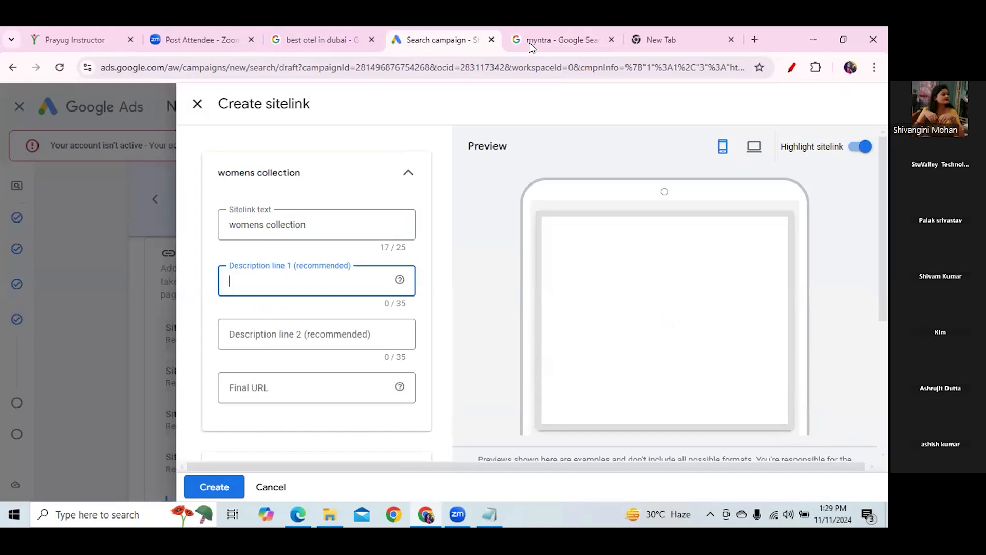
{"action": "key", "text": "ctrl+Tab"}
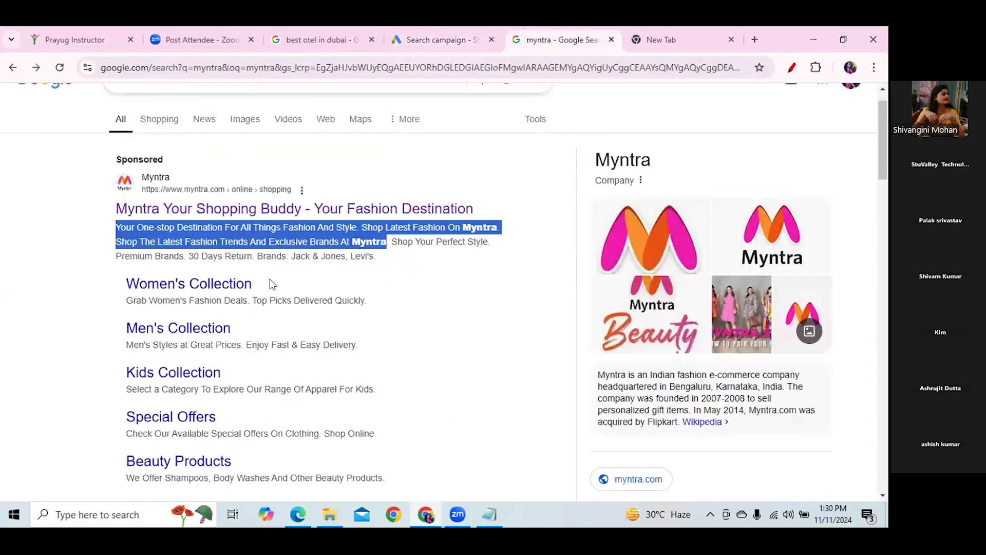
{"action": "left_click_drag", "start_coordinate": [127, 297], "coordinate": [249, 303]}
{"action": "key", "text": "ctrl+c"}
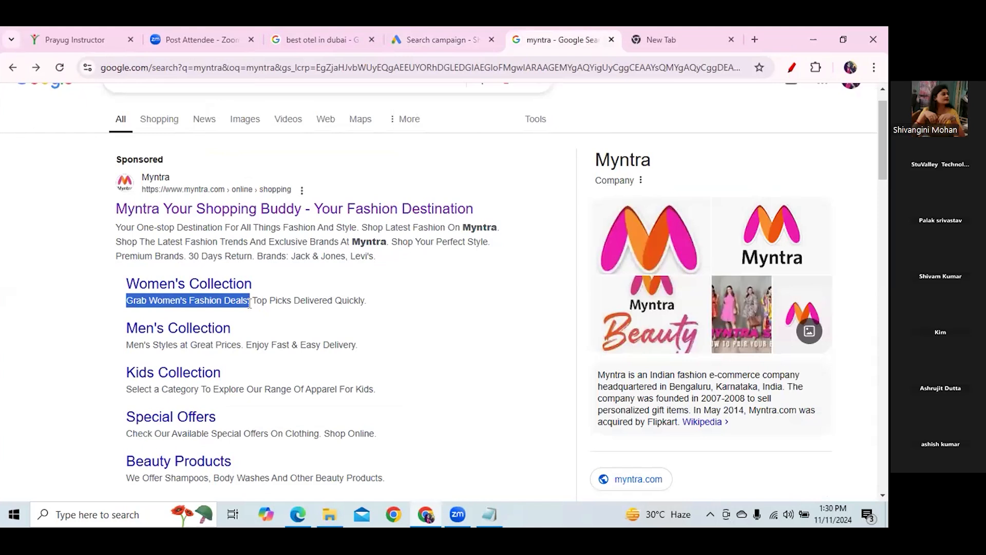
{"action": "left_click", "coordinate": [412, 45]}
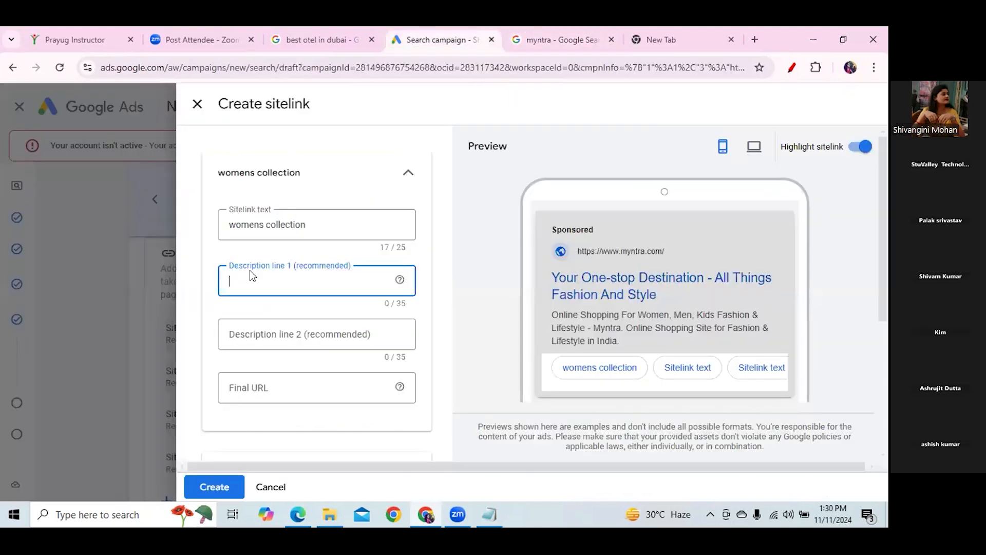
{"action": "key", "text": "ctrl+v"}
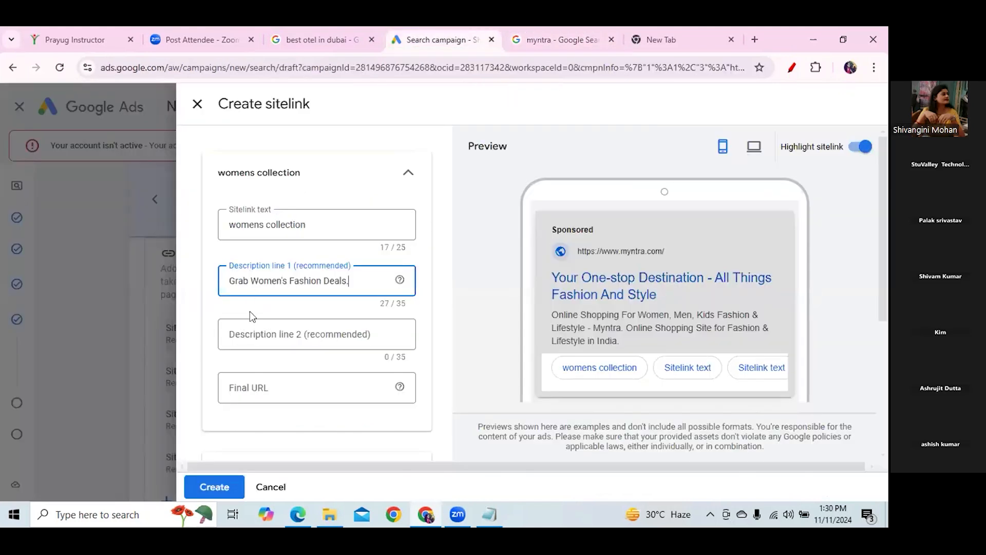
{"action": "left_click", "coordinate": [250, 332]}
{"action": "left_click", "coordinate": [529, 34]}
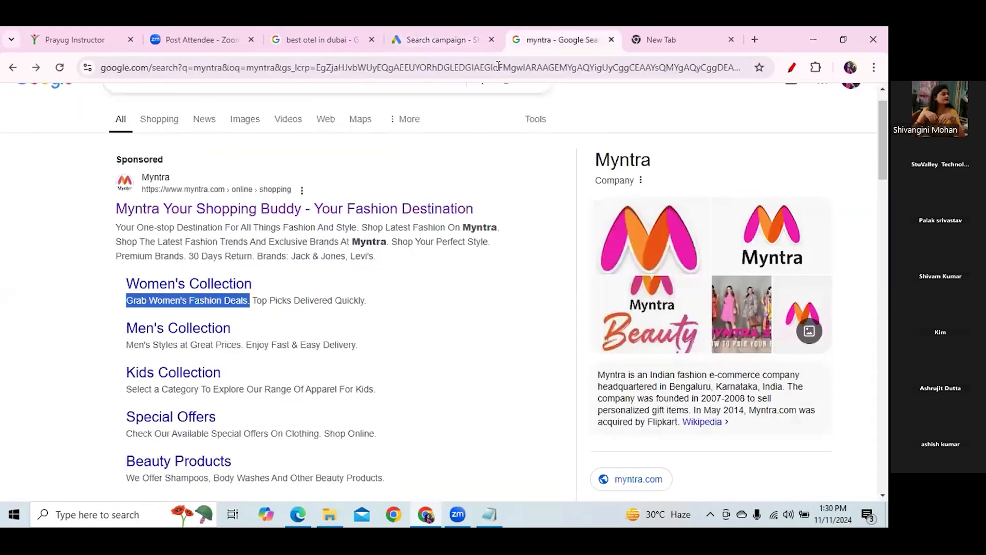
{"action": "left_click_drag", "start_coordinate": [255, 299], "coordinate": [381, 298]}
{"action": "key", "text": "ctrl+c"}
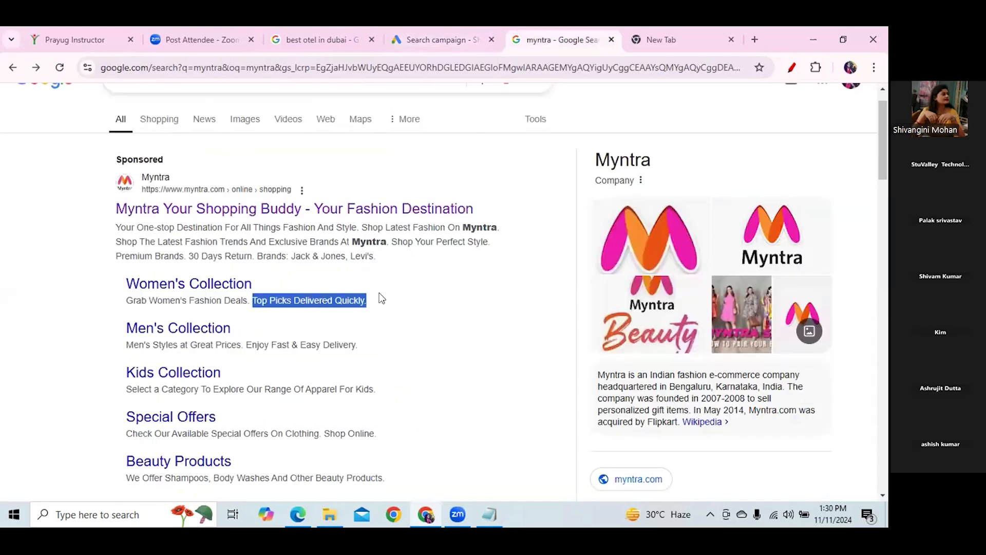
{"action": "left_click", "coordinate": [437, 39]}
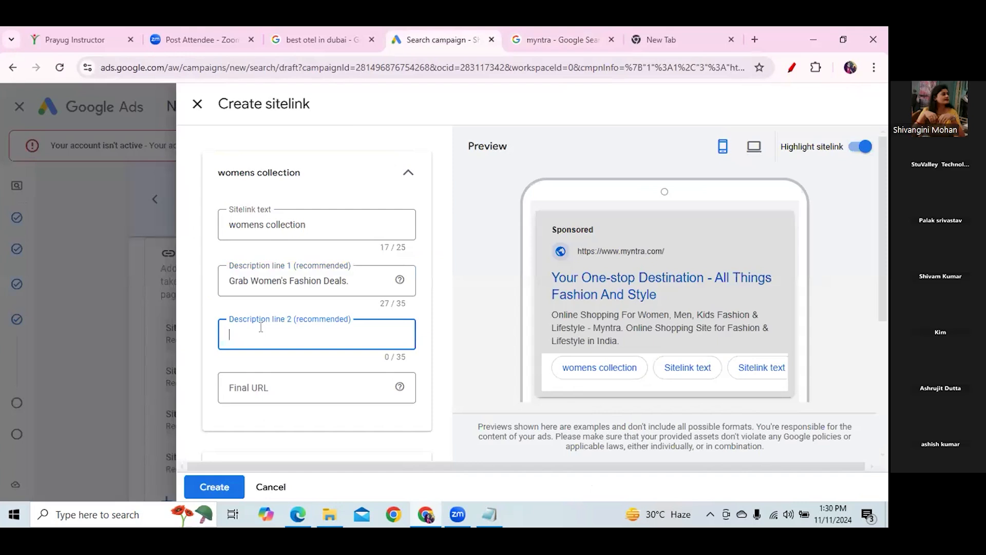
{"action": "key", "text": "ctrl+v"}
Copy the Myntra Women's Collection page address and paste it as the sitelink's final URL.
{"action": "left_click", "coordinate": [245, 386]}
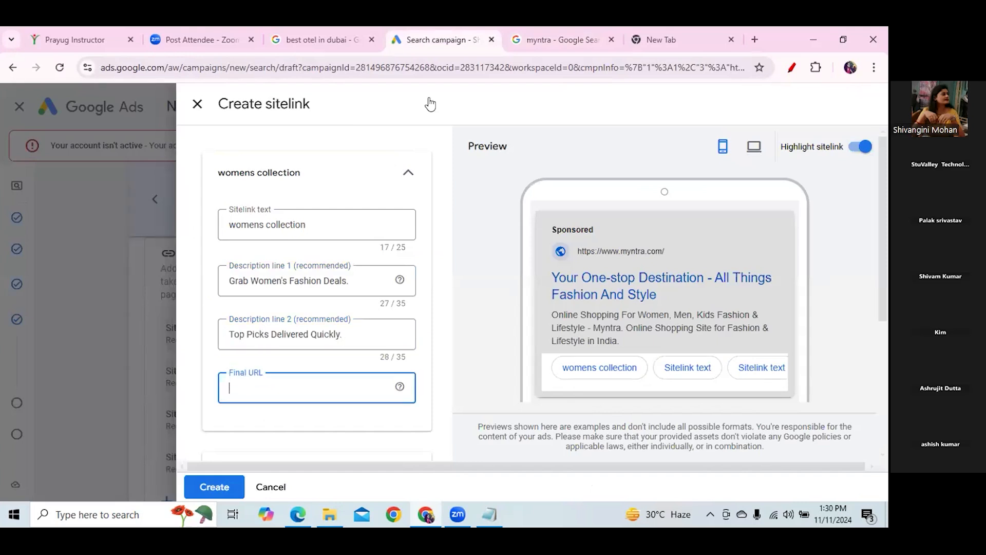
{"action": "left_click", "coordinate": [534, 39]}
{"action": "left_click", "coordinate": [220, 285]}
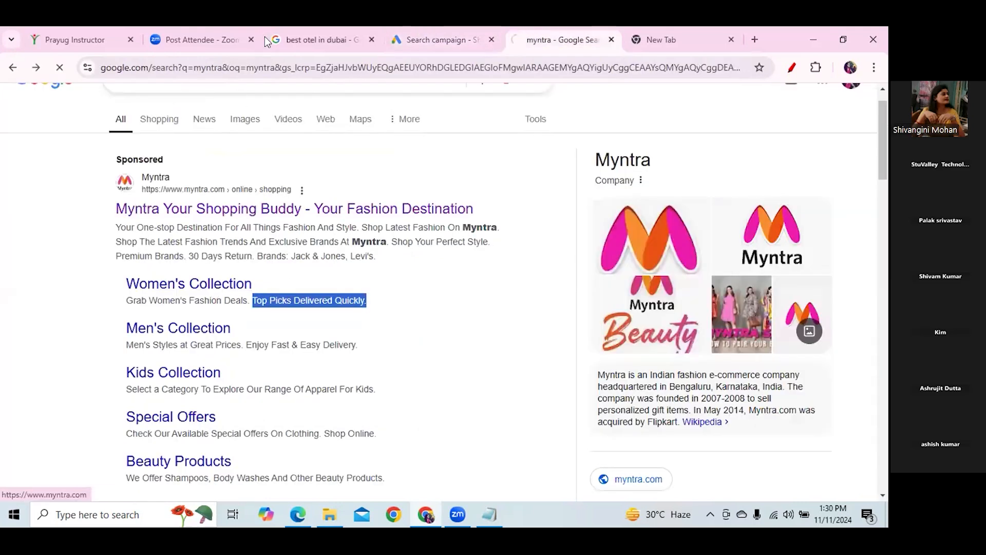
{"action": "double_click", "coordinate": [309, 71]}
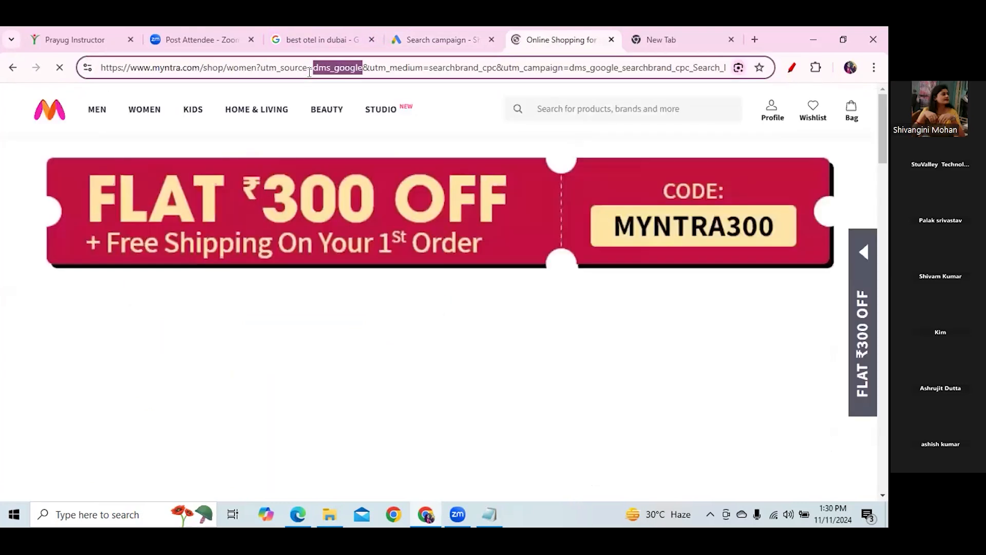
{"action": "key", "text": "ctrl+a"}
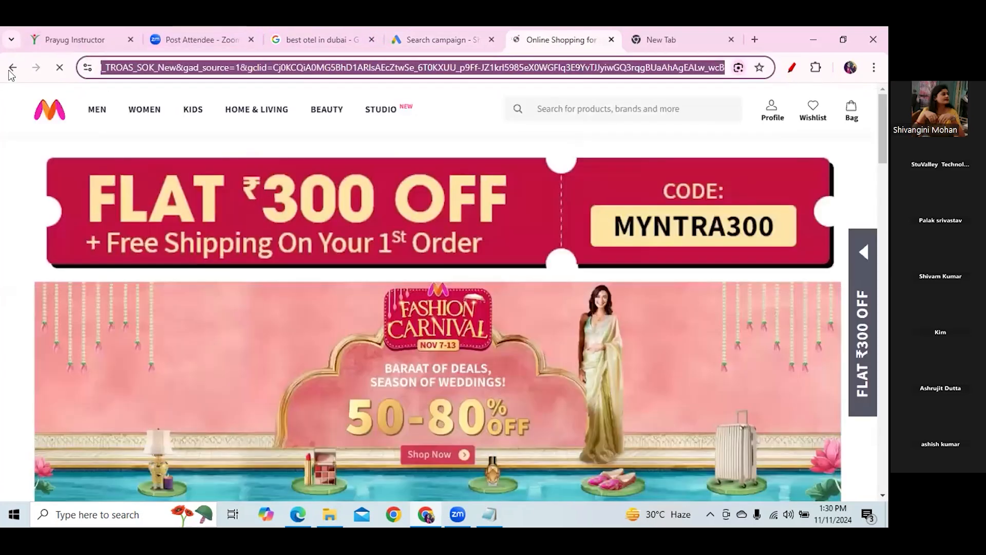
{"action": "left_click", "coordinate": [11, 70]}
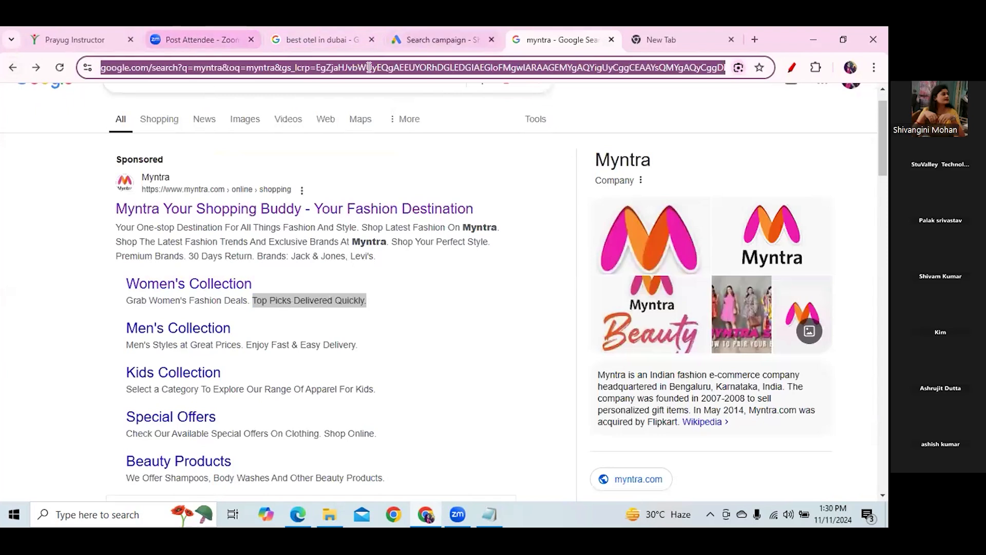
{"action": "left_click", "coordinate": [418, 40]}
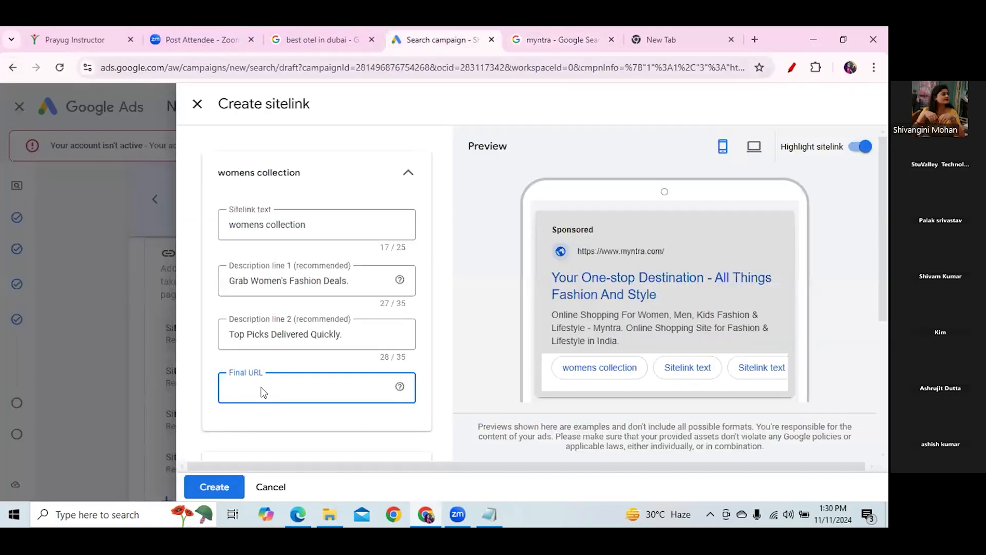
{"action": "type", "text": "https://www.myntra.com/shop/women?utm_source=dms_google&utm_medium=searchbrand_cpc&utm_campaign=dms_google_searchbrand_cpc_Search_Brand_Myntra_Brand_India_BM_TROAS_SOK_New&gad_source=1&gclid=Cj0KCQiA0MG5BhD1ARIsAEcZtwSe_6T0KXUU_p9Ff-JZ1krl5985eX0WGFIq3E9YvTJJyiwGQ3rqgBUaAhAgEALw_wcB"}
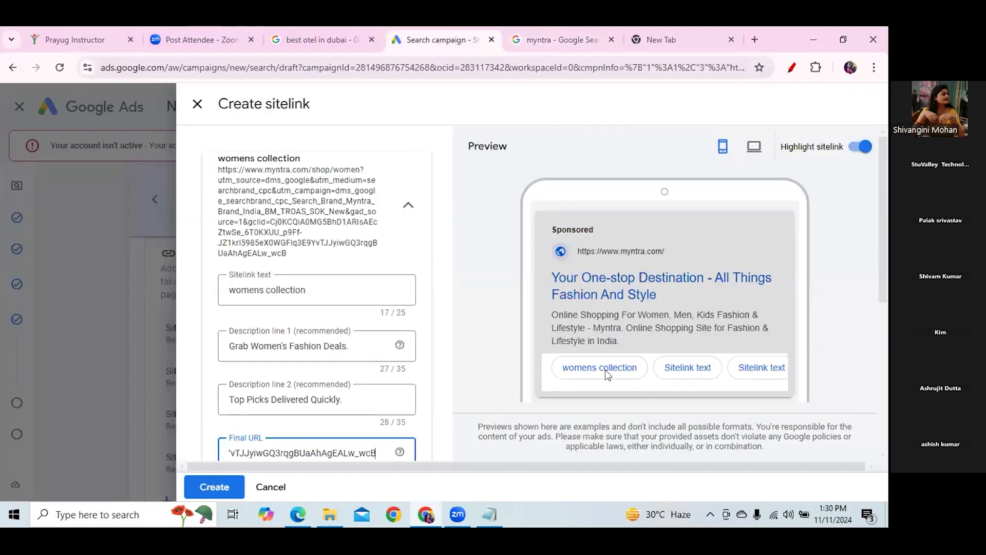
{"action": "left_click_drag", "start_coordinate": [884, 242], "coordinate": [886, 310]}
{"action": "left_click_drag", "start_coordinate": [885, 341], "coordinate": [888, 392]}
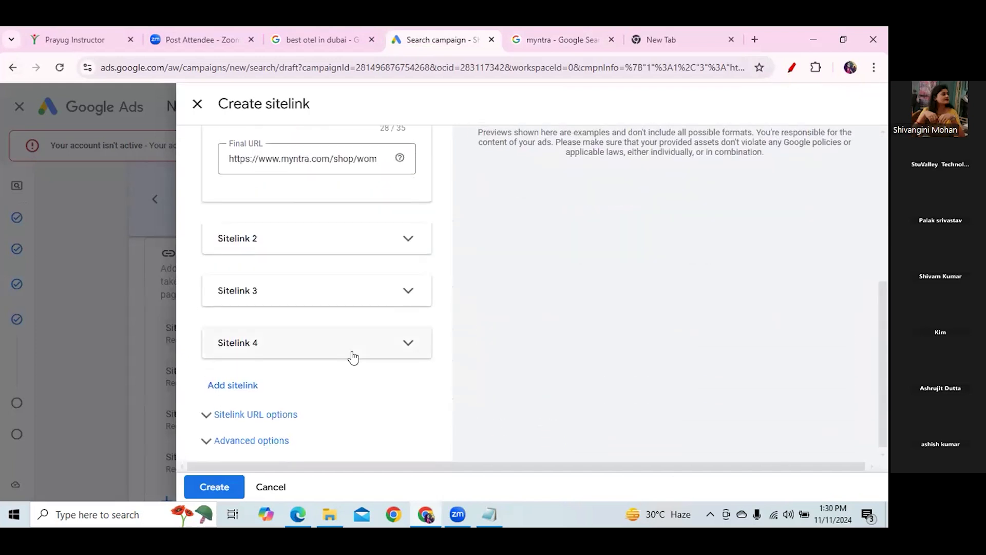
{"action": "left_click", "coordinate": [408, 240]}
Name the second sitelink 'kids collection' with first description 'Select a Category To Explore'.
{"action": "left_click", "coordinate": [303, 298]}
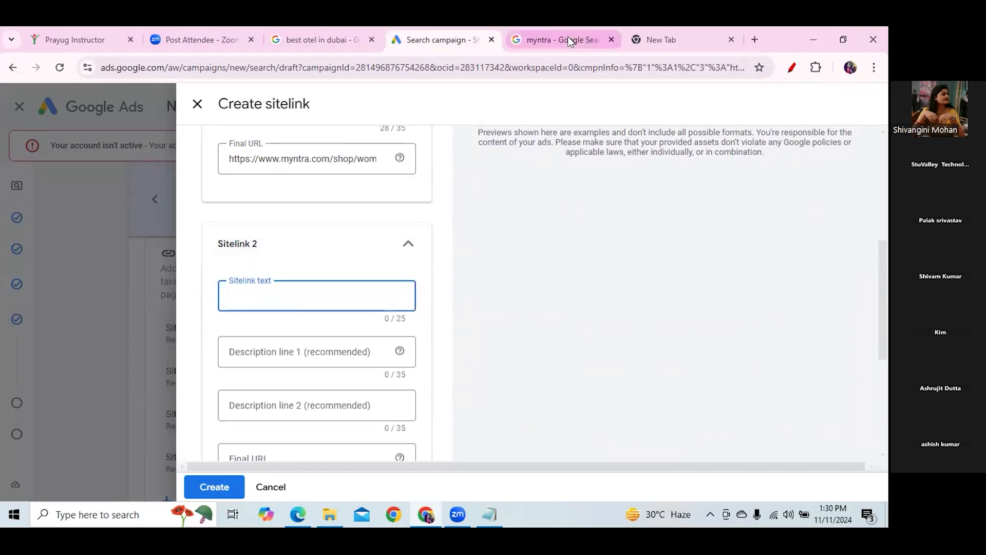
{"action": "left_click", "coordinate": [568, 37]}
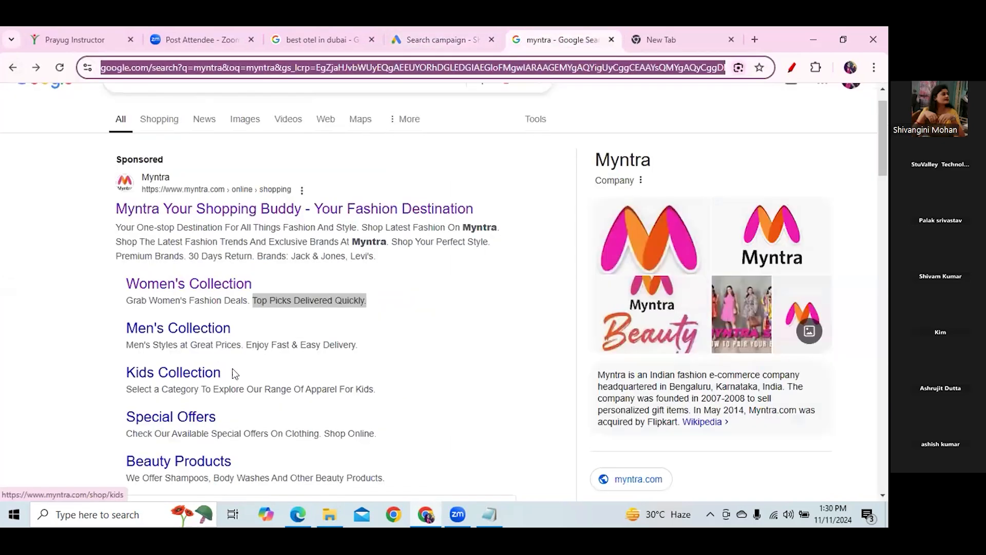
{"action": "double_click", "coordinate": [195, 389]}
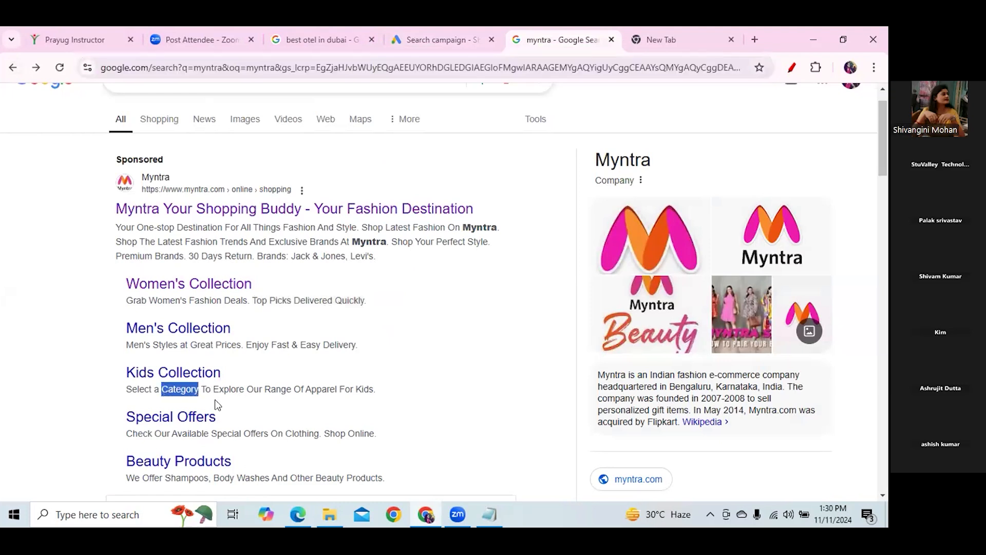
{"action": "left_click", "coordinate": [216, 404]}
{"action": "left_click_drag", "start_coordinate": [234, 391], "coordinate": [128, 390]}
{"action": "key", "text": "ctrl+c"}
{"action": "left_click", "coordinate": [130, 398]}
{"action": "left_click", "coordinate": [228, 410]}
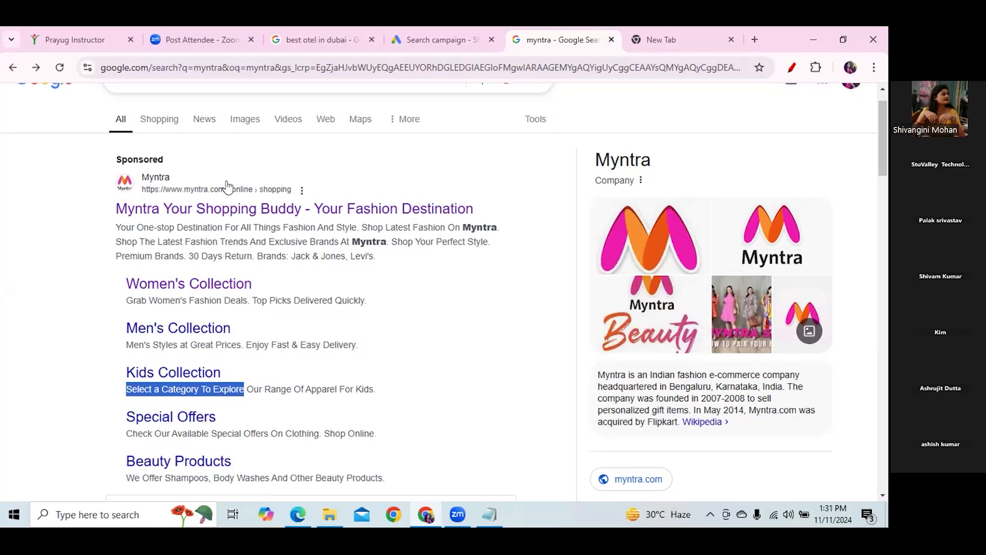
{"action": "left_click", "coordinate": [430, 37]}
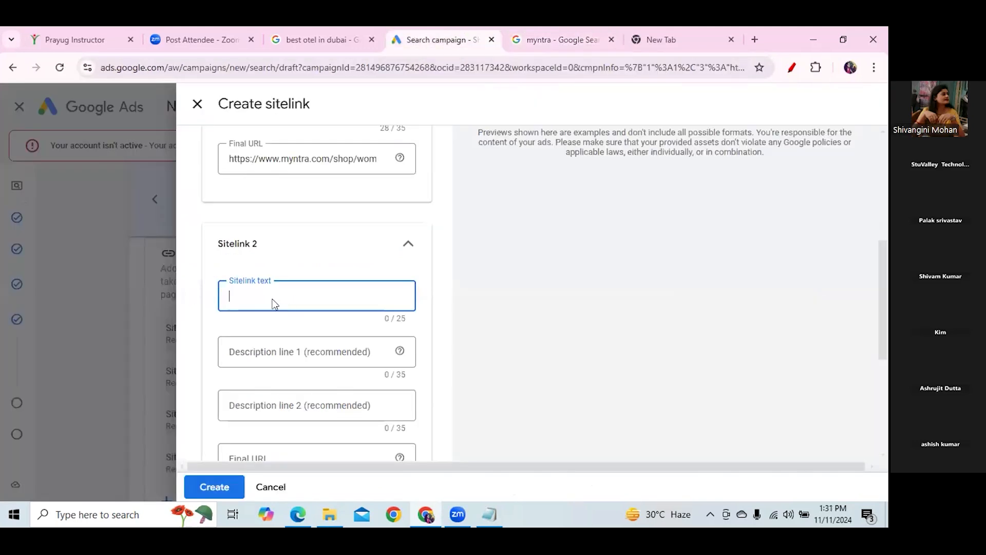
{"action": "type", "text": "kids ci"}
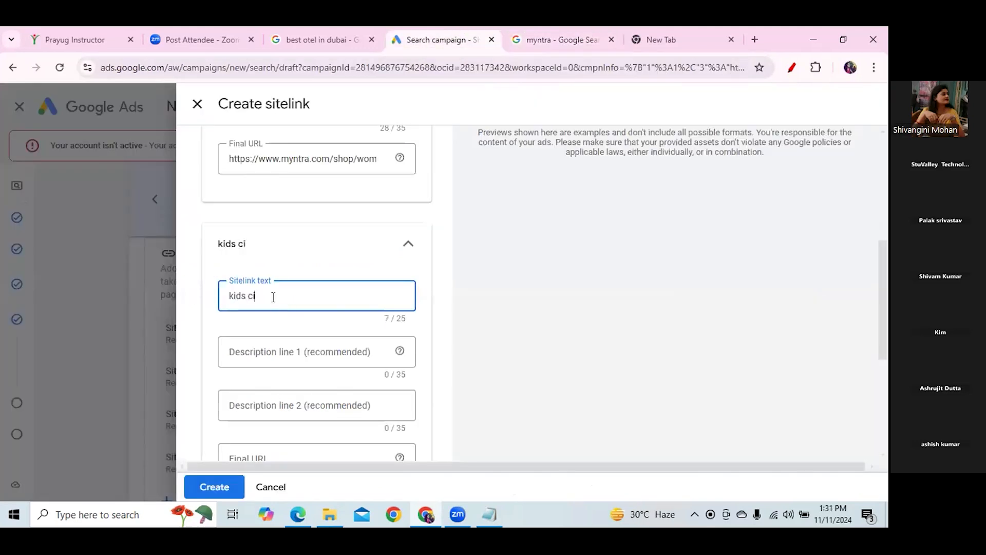
{"action": "key", "text": "BackSpace"}
{"action": "type", "text": "ollection"}
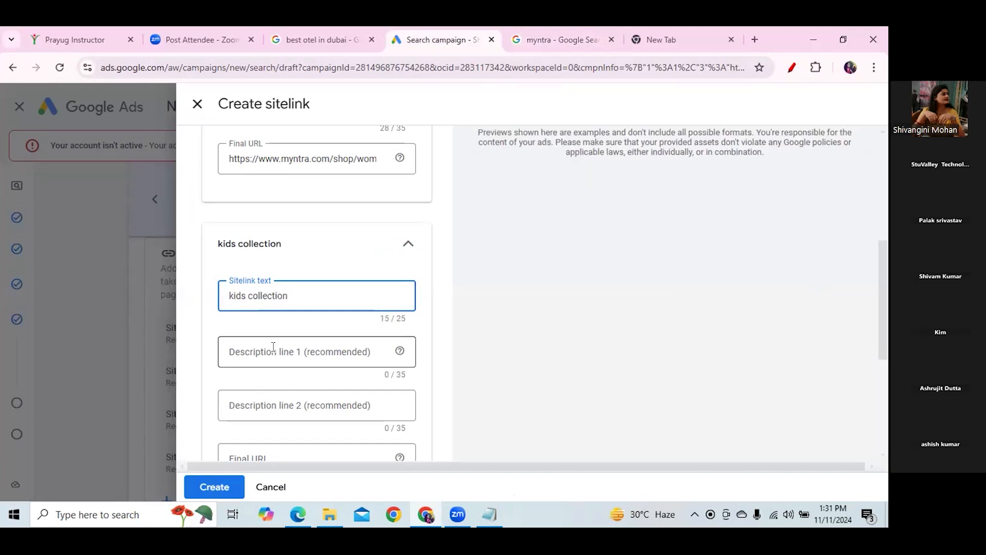
{"action": "left_click", "coordinate": [274, 345]}
{"action": "key", "text": "ctrl+v"}
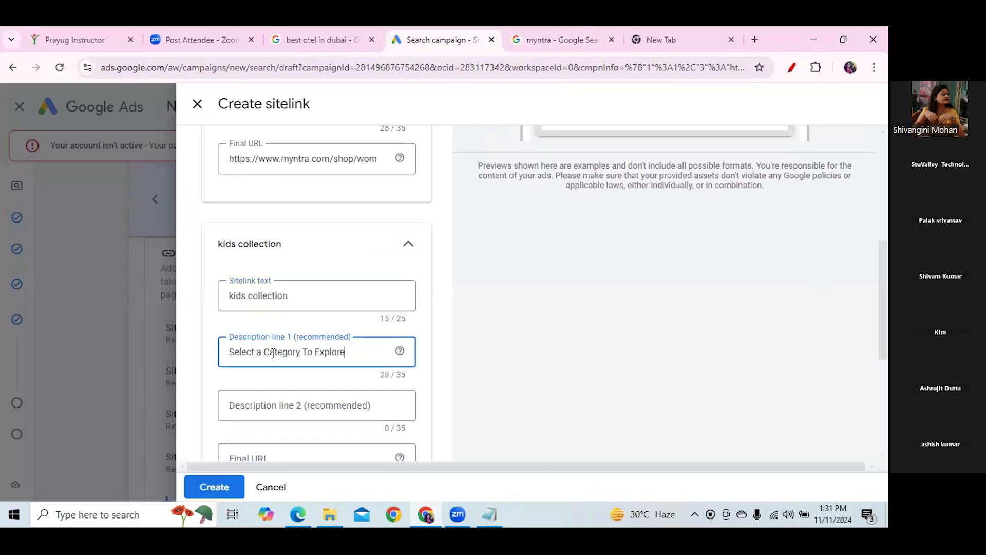
Paste 'Our Range Of Apparel For Kids.' as the second description line.
{"action": "left_click", "coordinate": [276, 399]}
{"action": "left_click", "coordinate": [577, 41]}
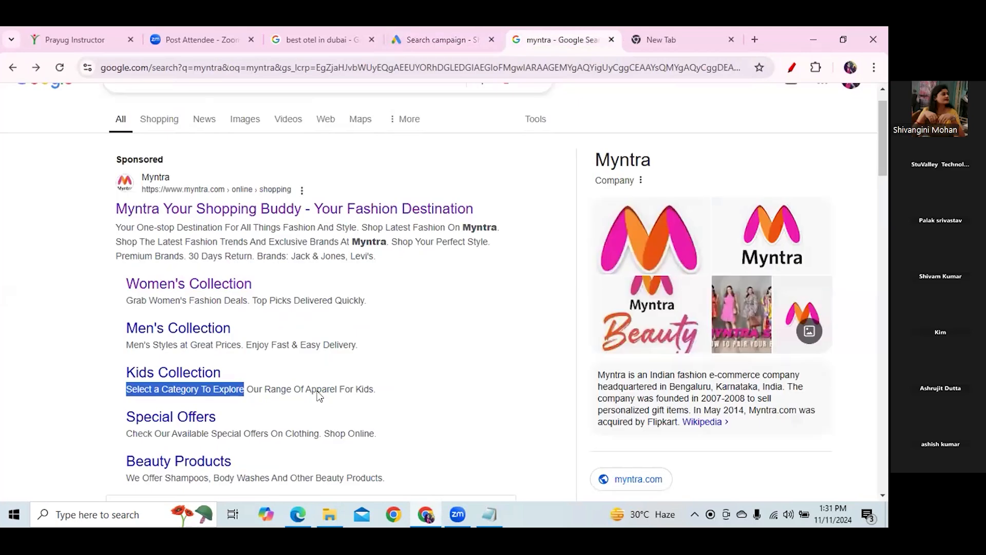
{"action": "left_click_drag", "start_coordinate": [248, 389], "coordinate": [377, 395]}
{"action": "key", "text": "ctrl+c"}
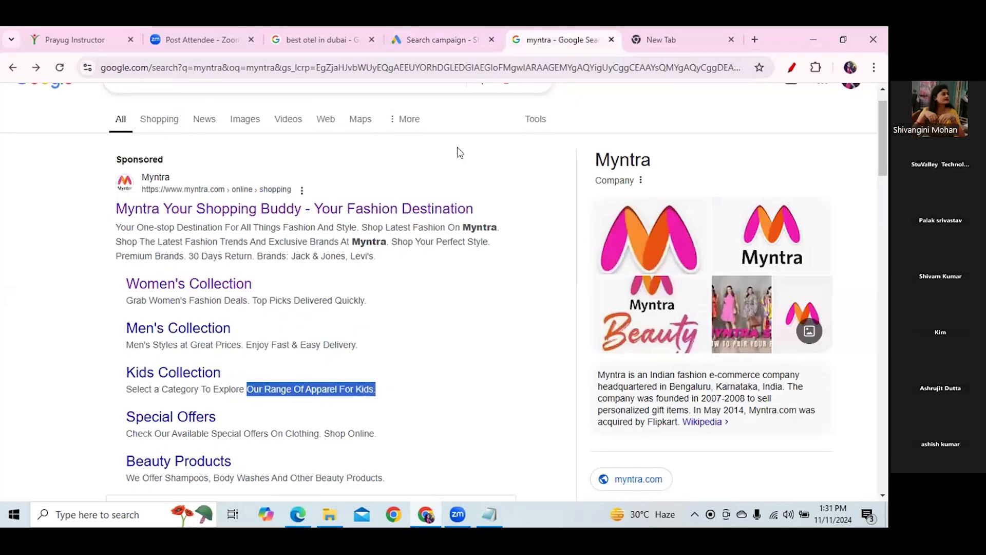
{"action": "left_click", "coordinate": [416, 39]}
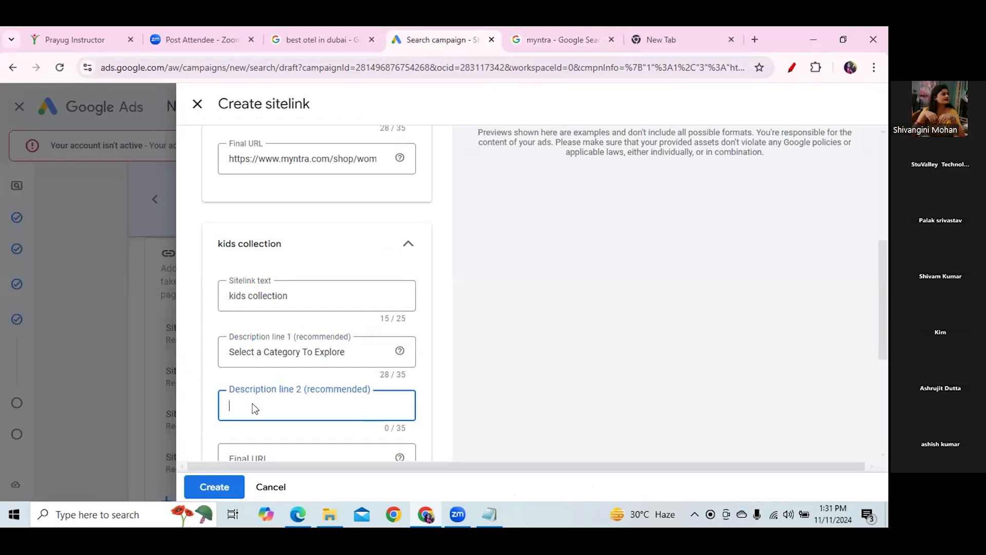
{"action": "key", "text": "ctrl+v"}
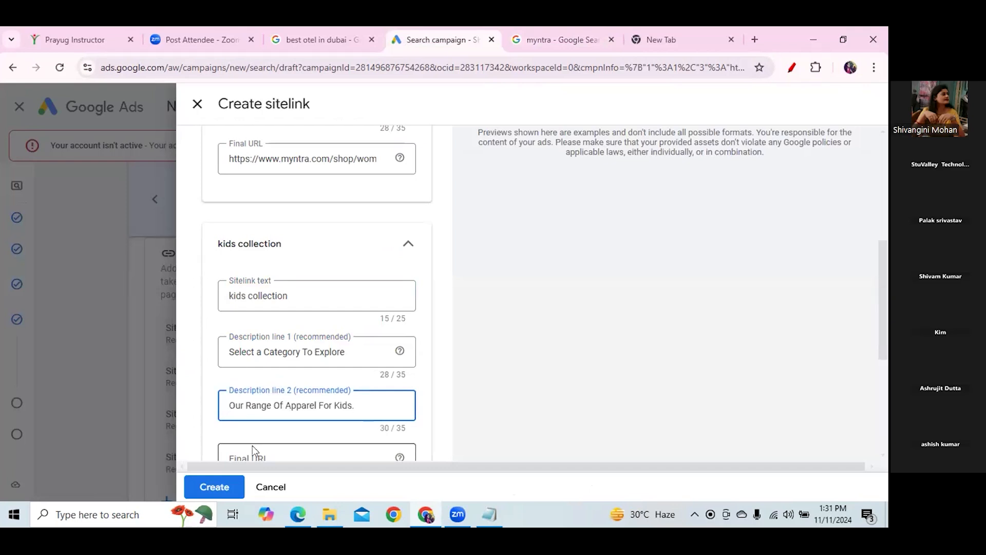
Open the Myntra Kids Collection page to get its address for the final URL.
{"action": "left_click", "coordinate": [252, 446]}
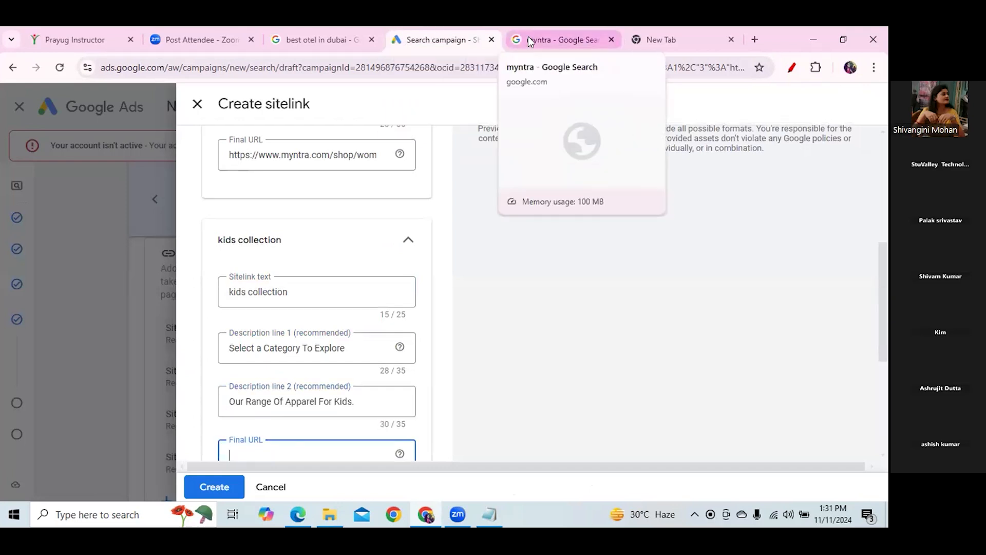
{"action": "left_click", "coordinate": [558, 39]}
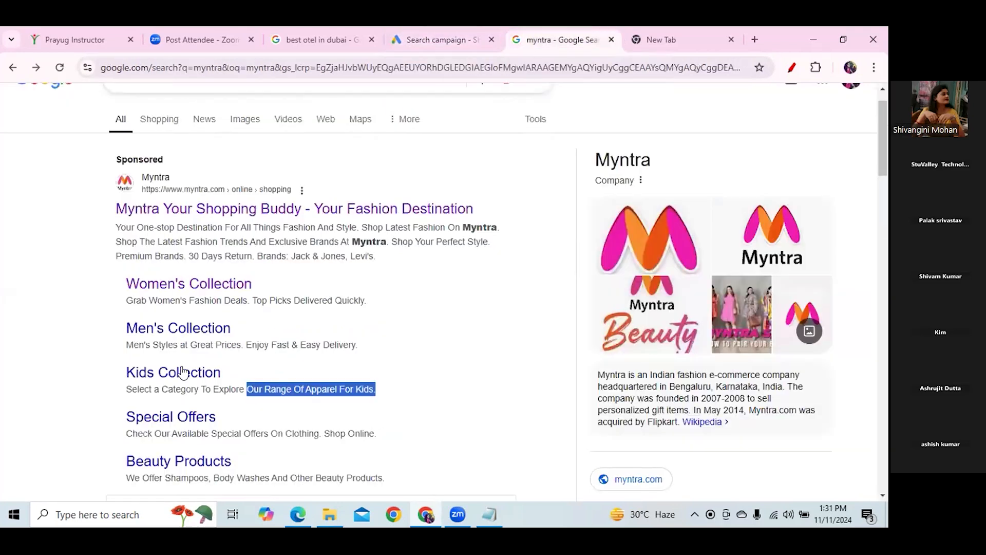
{"action": "left_click", "coordinate": [254, 68]}
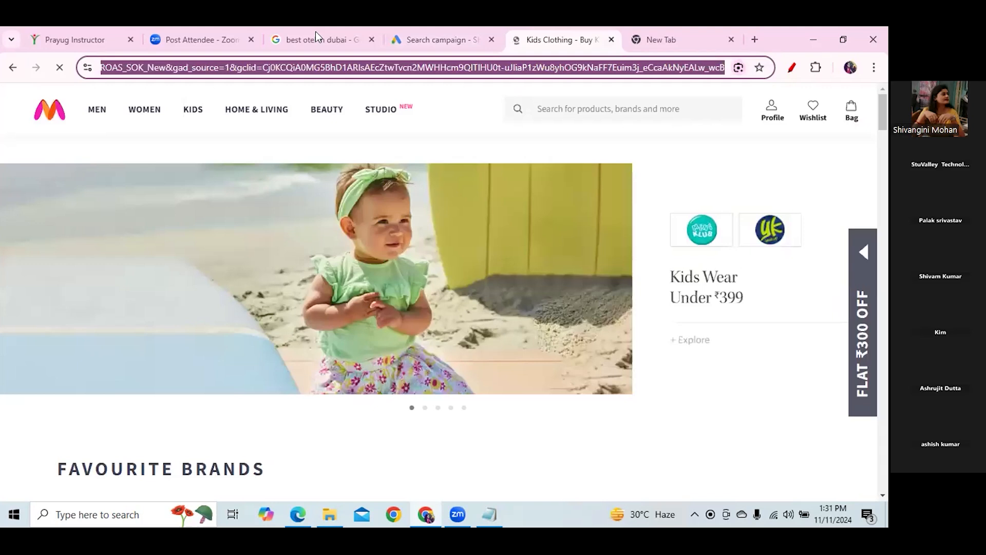
{"action": "left_click", "coordinate": [418, 38]}
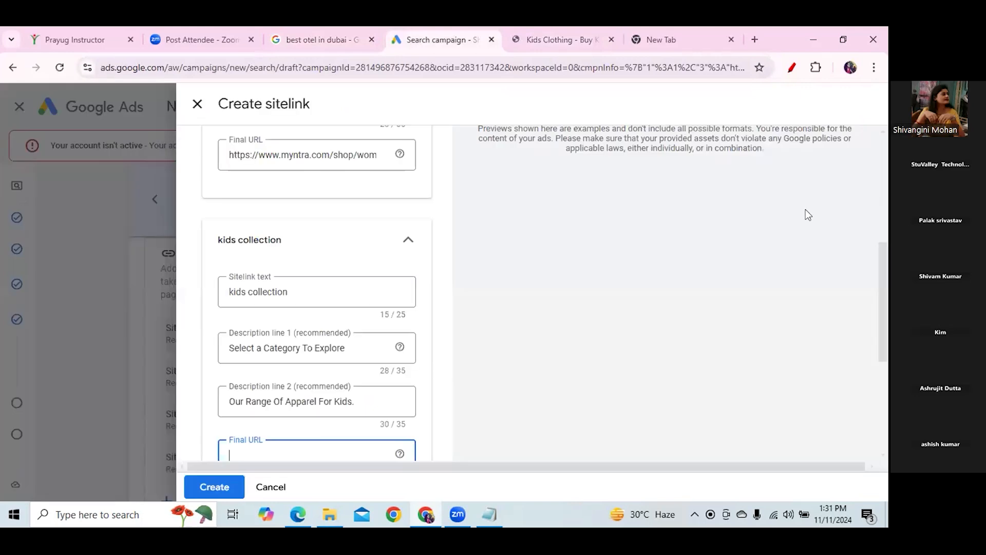
Paste Myntra's kids page address as the kids collection sitelink's final URL.
{"action": "key", "text": "ctrl+v"}
{"action": "scroll", "coordinate": [680, 262], "scroll_direction": "up", "scroll_amount": 4}
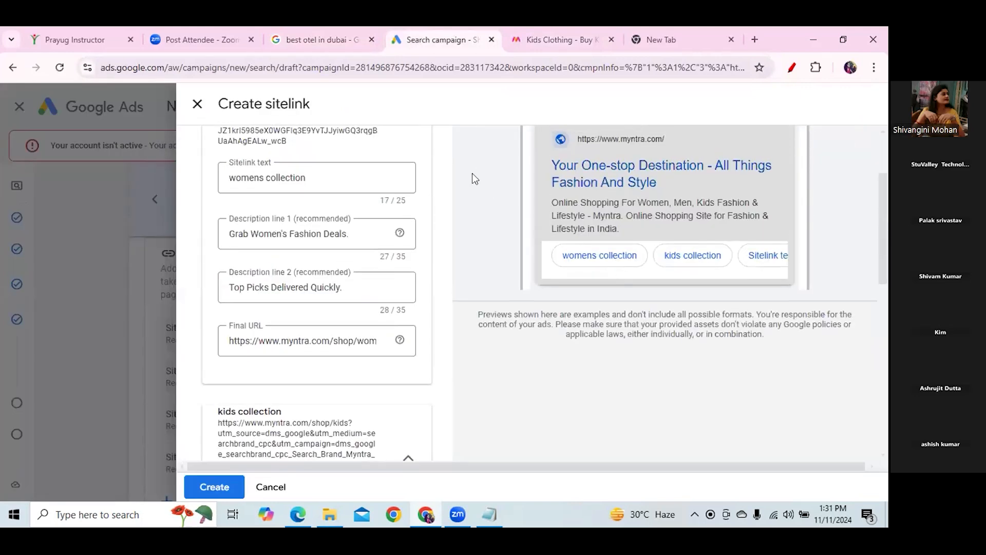
{"action": "left_click", "coordinate": [303, 36]}
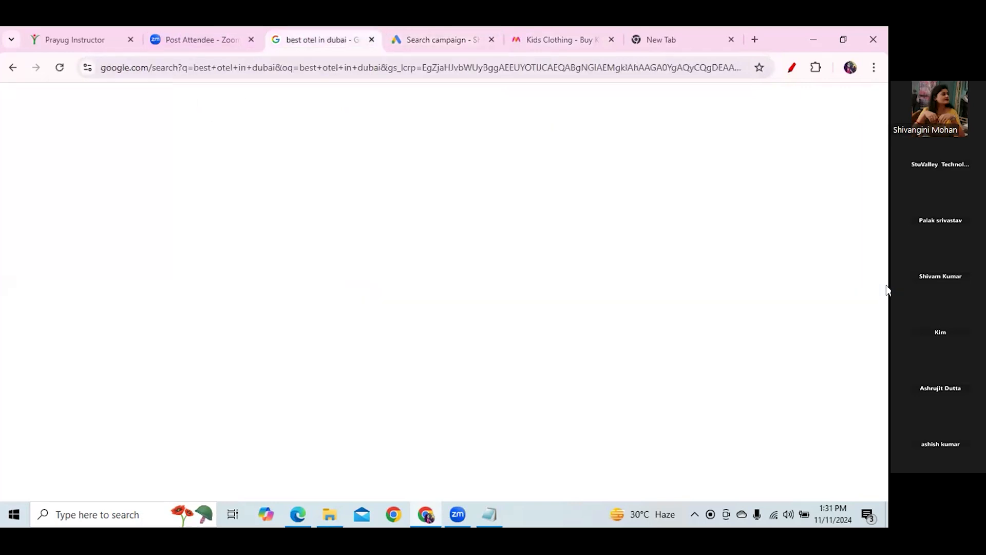
{"action": "scroll", "coordinate": [884, 426], "scroll_direction": "down", "scroll_amount": 5}
{"action": "scroll", "coordinate": [880, 412], "scroll_direction": "up", "scroll_amount": 7}
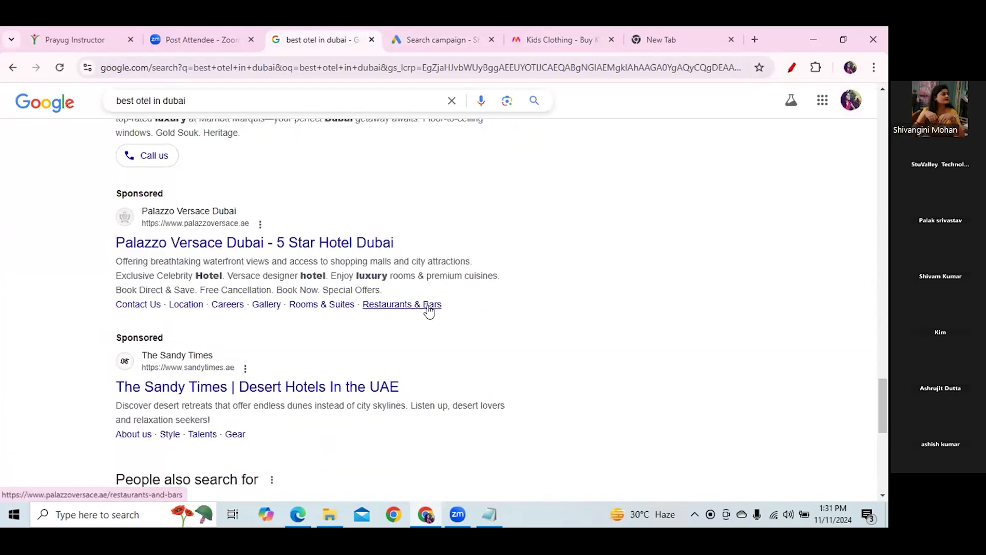
{"action": "left_click", "coordinate": [411, 39]}
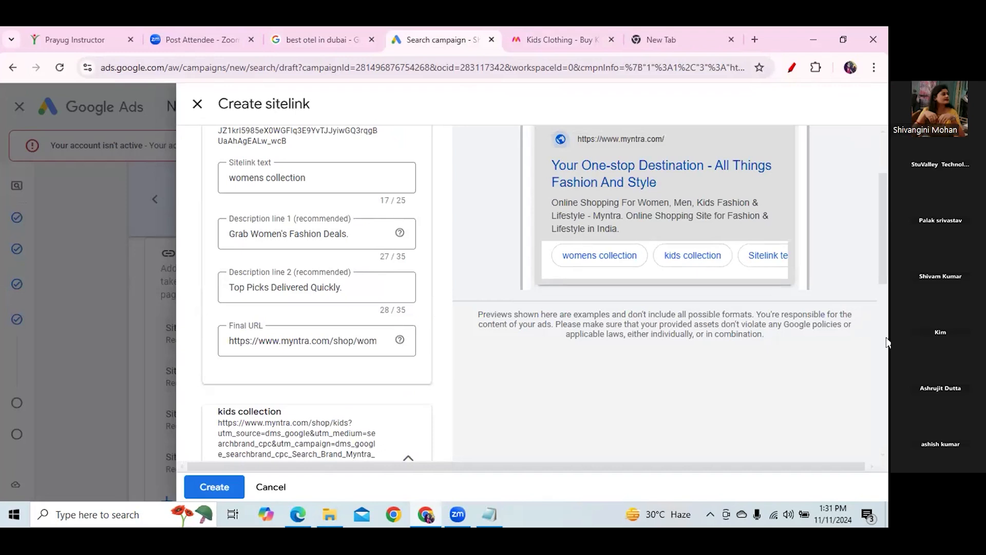
Save the kids and womens collection sitelinks, then scroll down to Callouts.
{"action": "scroll", "coordinate": [882, 293], "scroll_direction": "down", "scroll_amount": 10}
{"action": "left_click", "coordinate": [224, 480]}
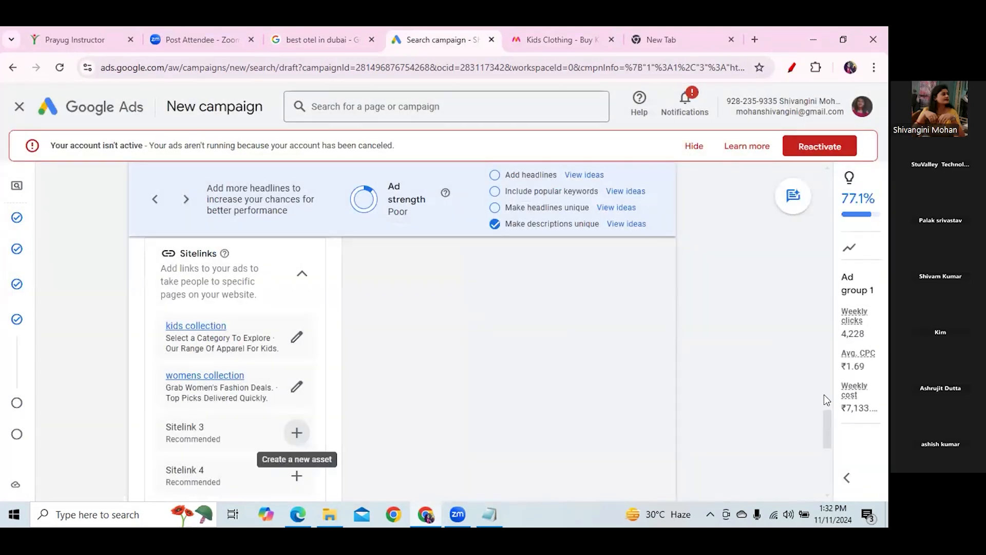
{"action": "scroll", "coordinate": [824, 394], "scroll_direction": "up", "scroll_amount": 10}
{"action": "scroll", "coordinate": [822, 277], "scroll_direction": "up", "scroll_amount": 8}
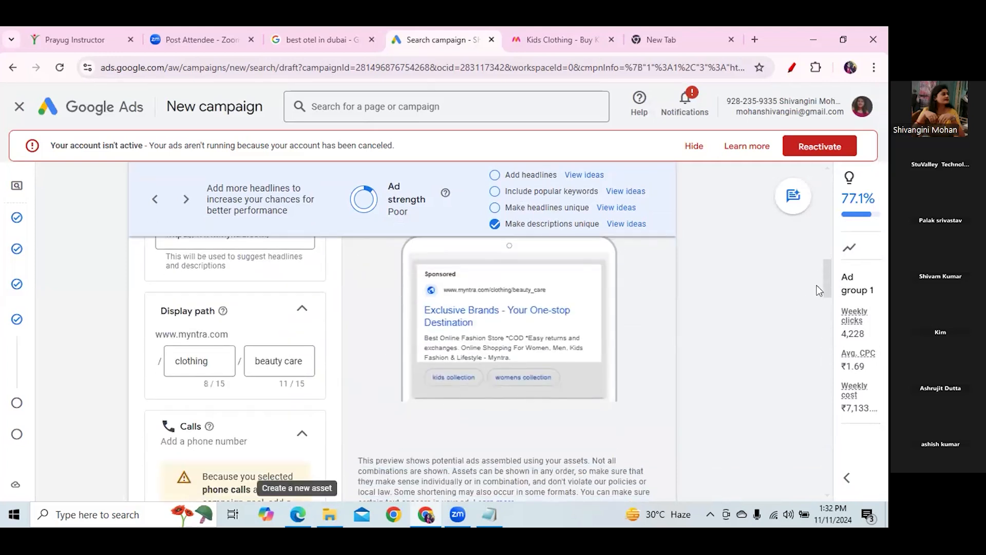
{"action": "left_click_drag", "start_coordinate": [829, 282], "coordinate": [856, 460]}
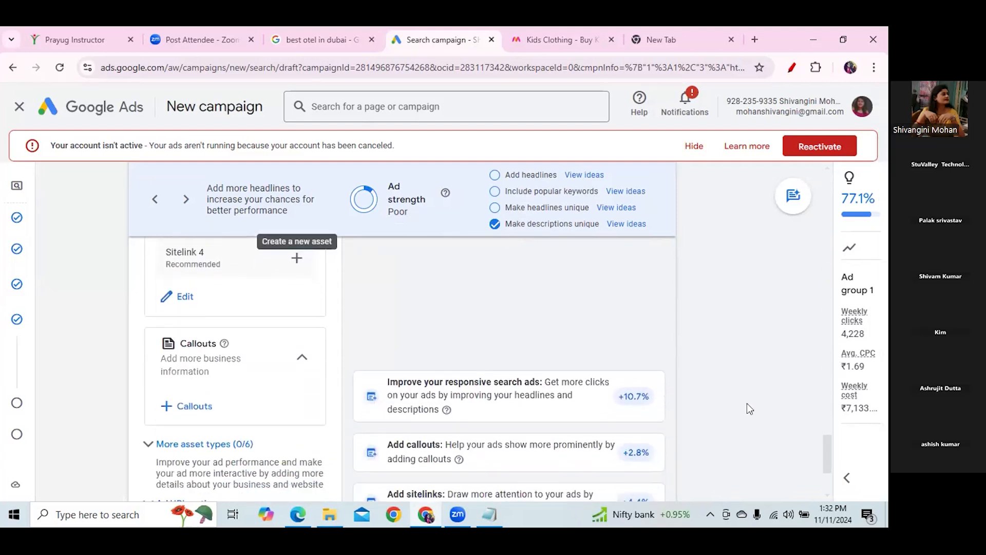
Open the callouts panel, checking a Google search for Myntra for reference.
{"action": "left_click", "coordinate": [197, 397]}
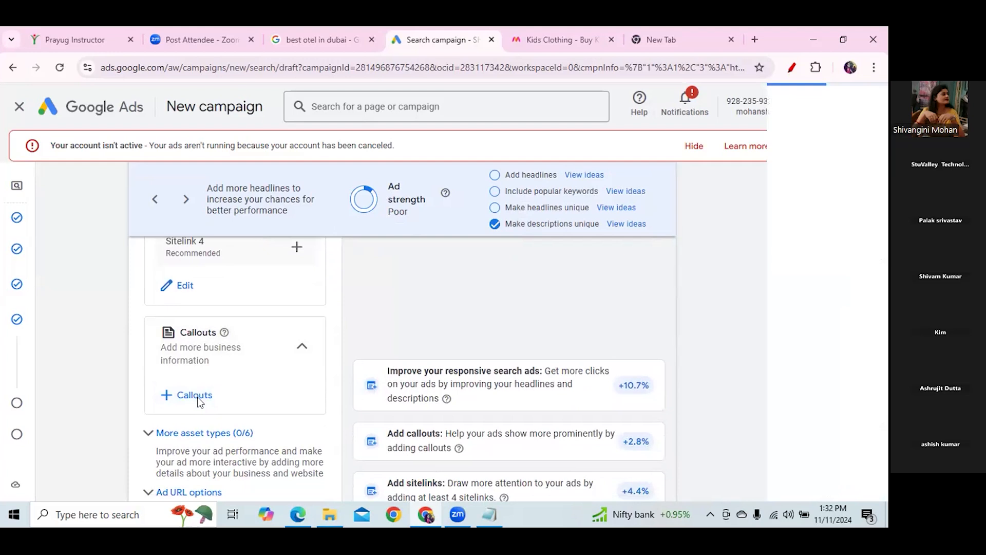
{"action": "left_click", "coordinate": [199, 398]}
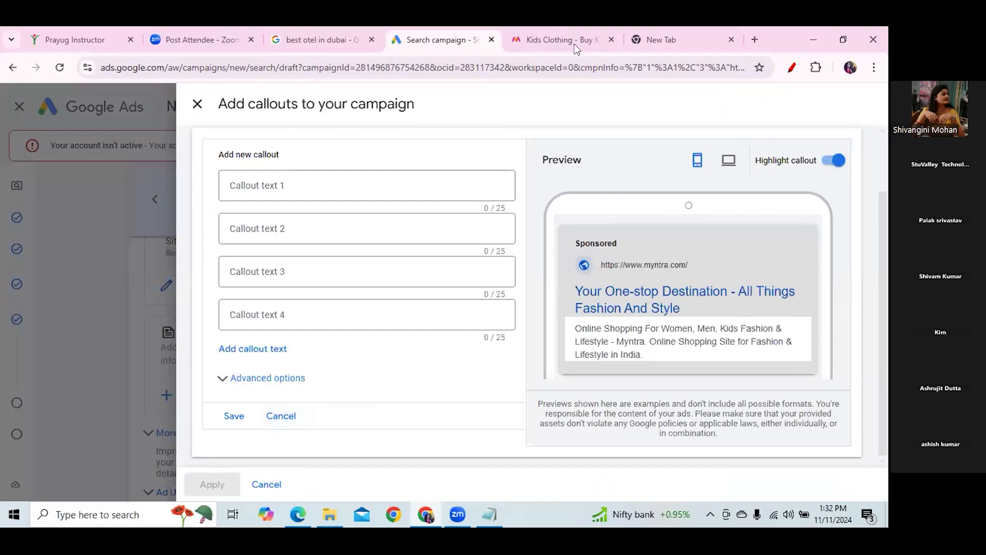
{"action": "left_click", "coordinate": [577, 49]}
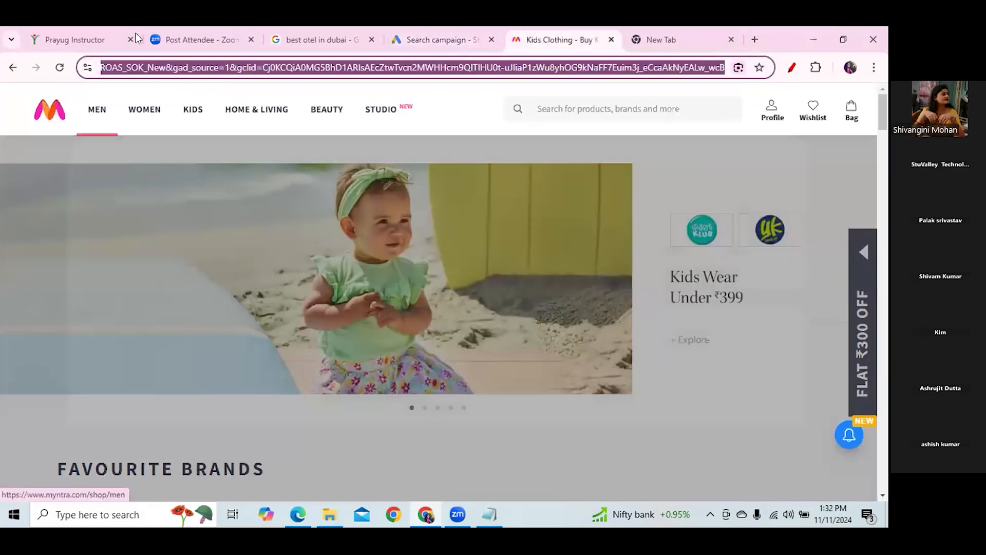
{"action": "left_click", "coordinate": [13, 67]}
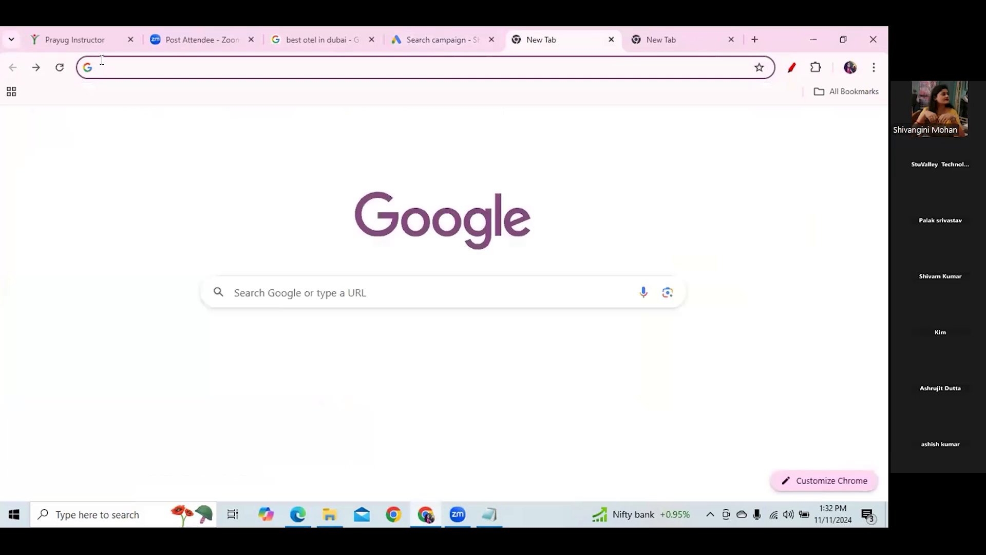
{"action": "left_click", "coordinate": [103, 67]}
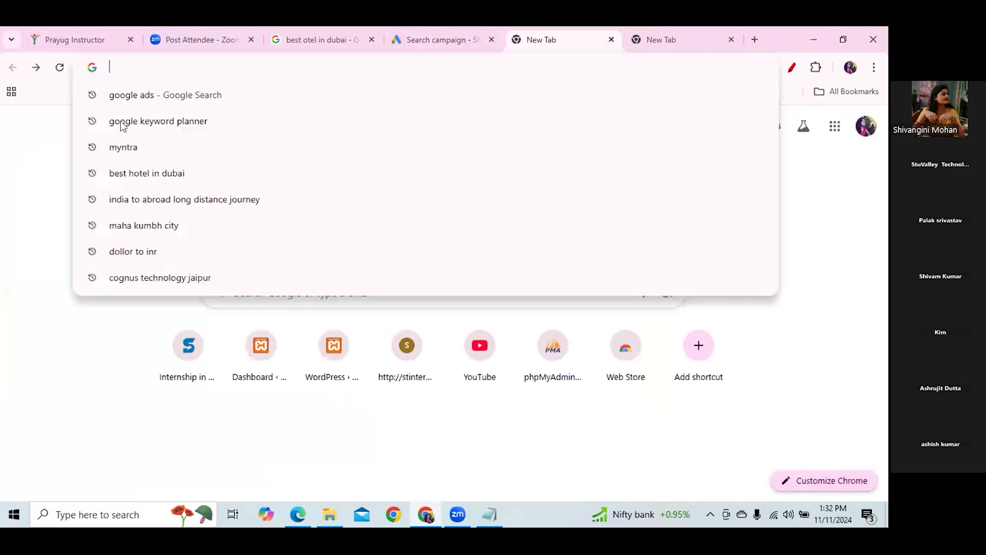
{"action": "left_click", "coordinate": [183, 150]}
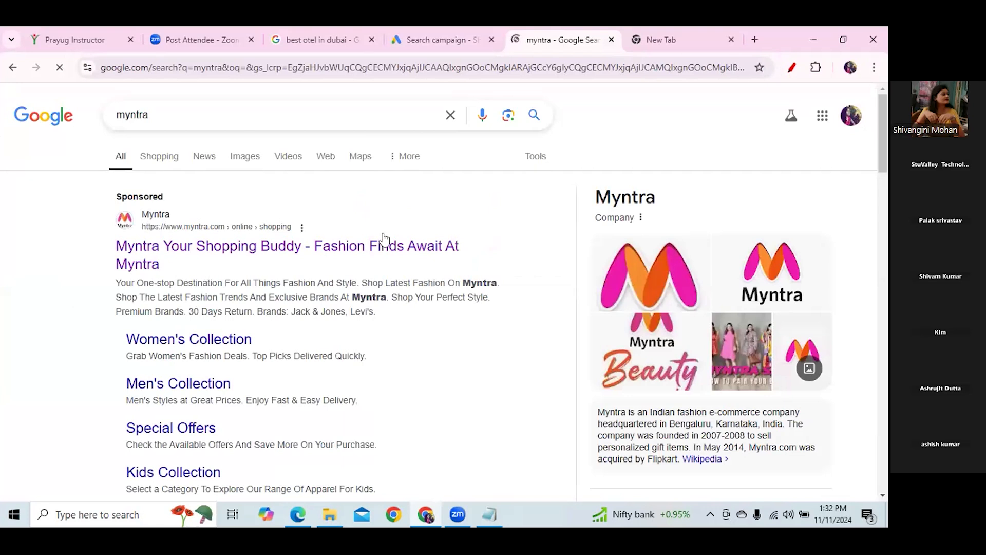
{"action": "left_click", "coordinate": [429, 39]}
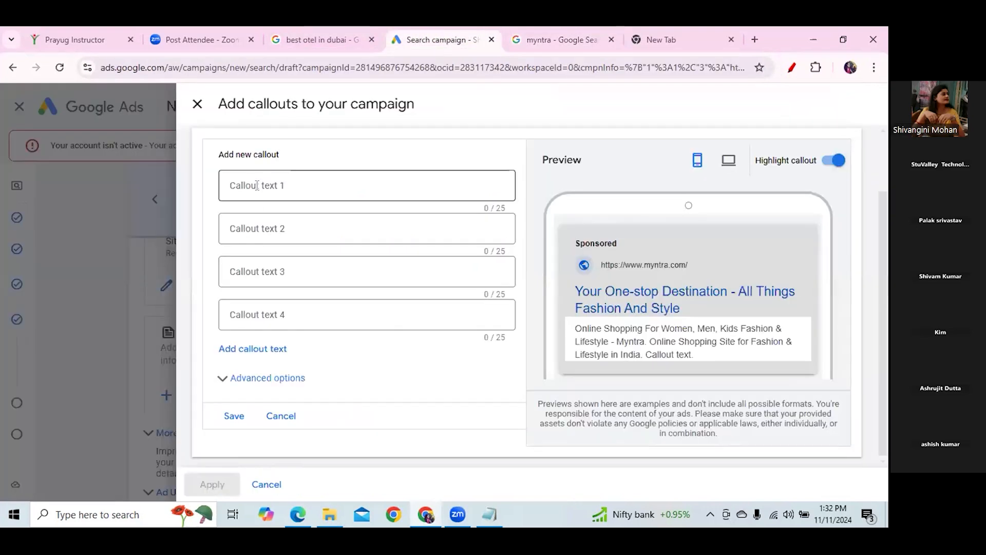
Enter the callouts COD, Online payment and Return & exchange.
{"action": "left_click", "coordinate": [257, 185]}
{"action": "type", "text": "co"}
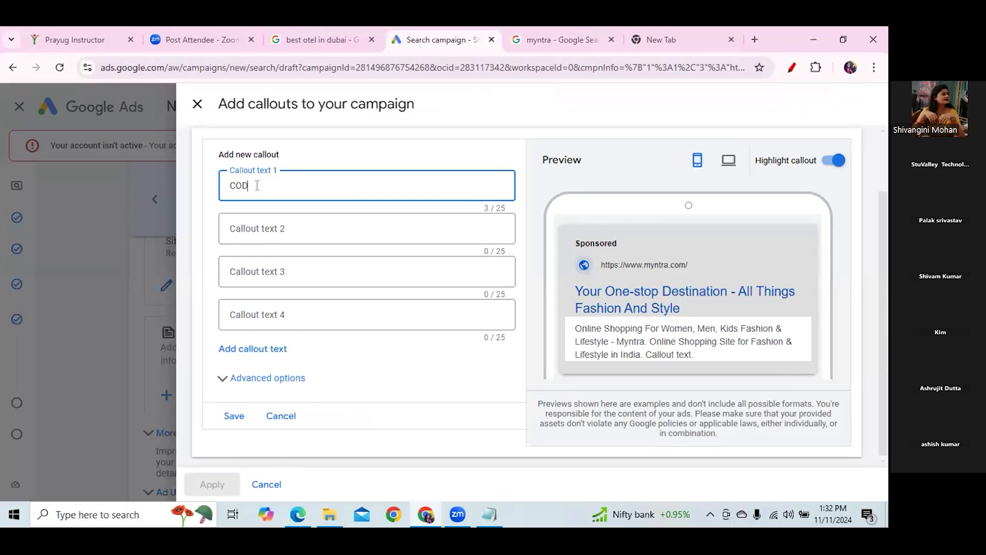
{"action": "left_click", "coordinate": [260, 226]}
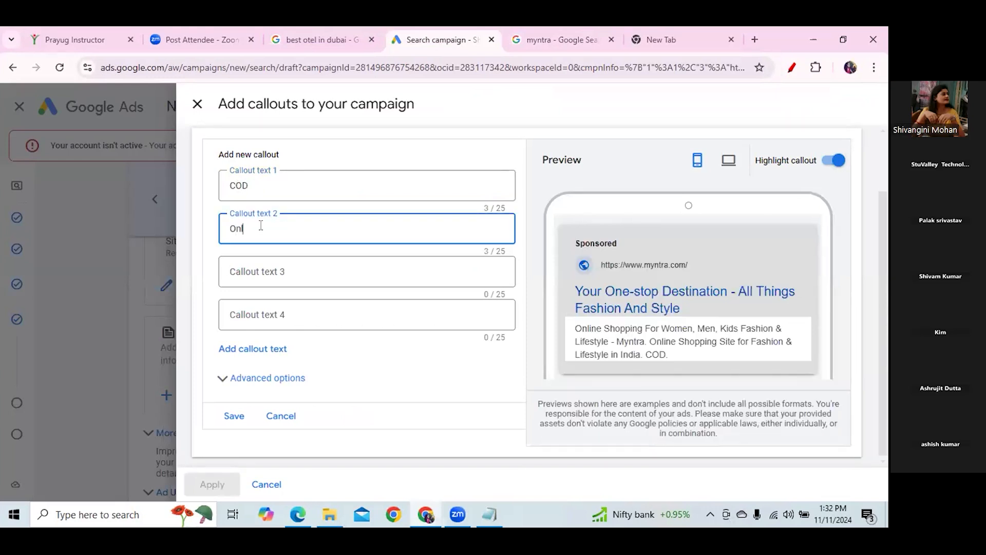
{"action": "type", "text": "Online payment"}
{"action": "left_click", "coordinate": [277, 269]}
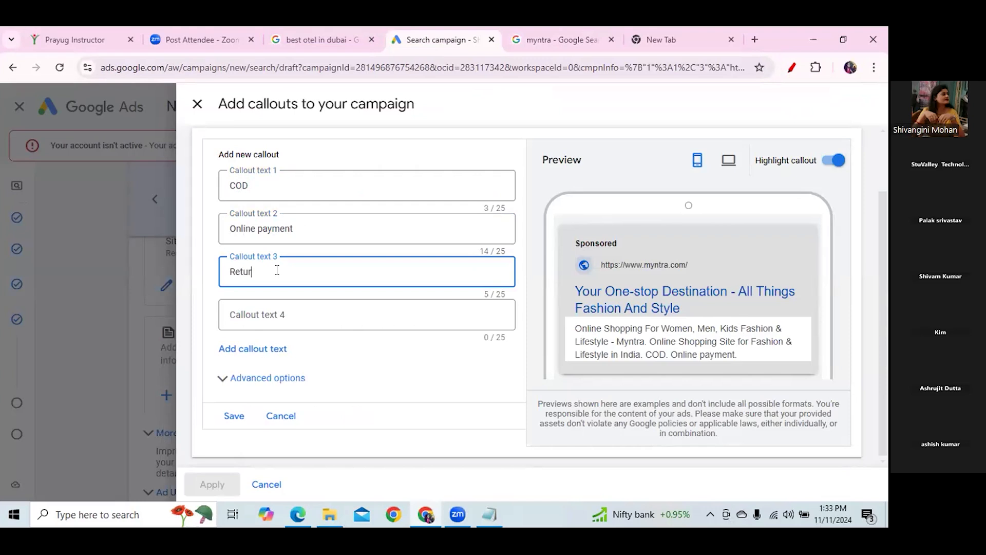
{"action": "type", "text": "Return policy"}
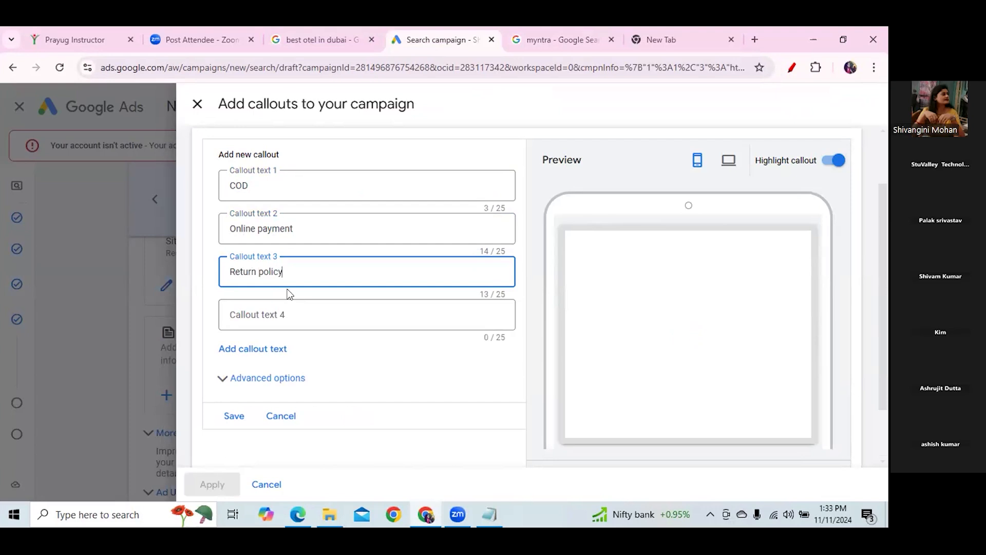
{"action": "key", "text": "BackSpace"}
{"action": "key", "text": "BackSpace"}
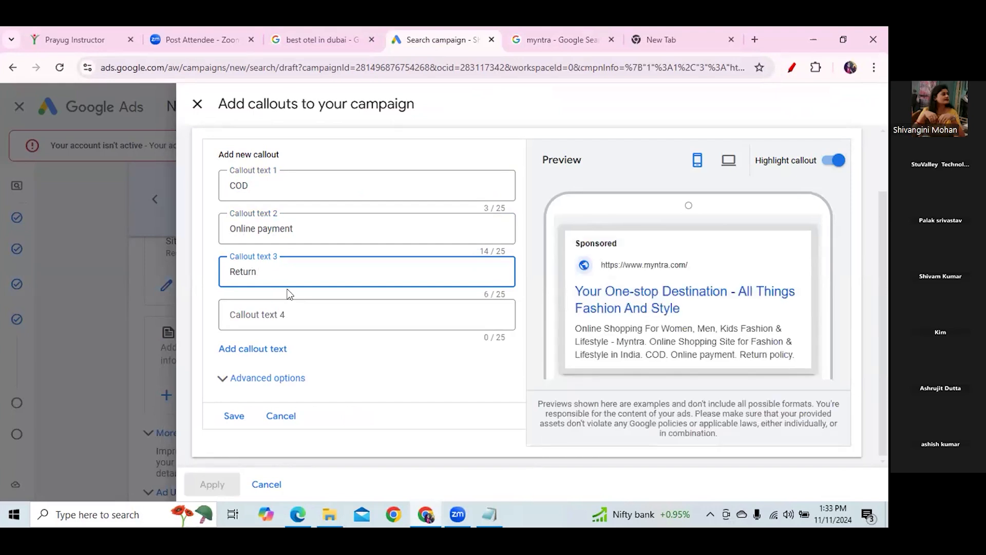
{"action": "type", "text": "&"}
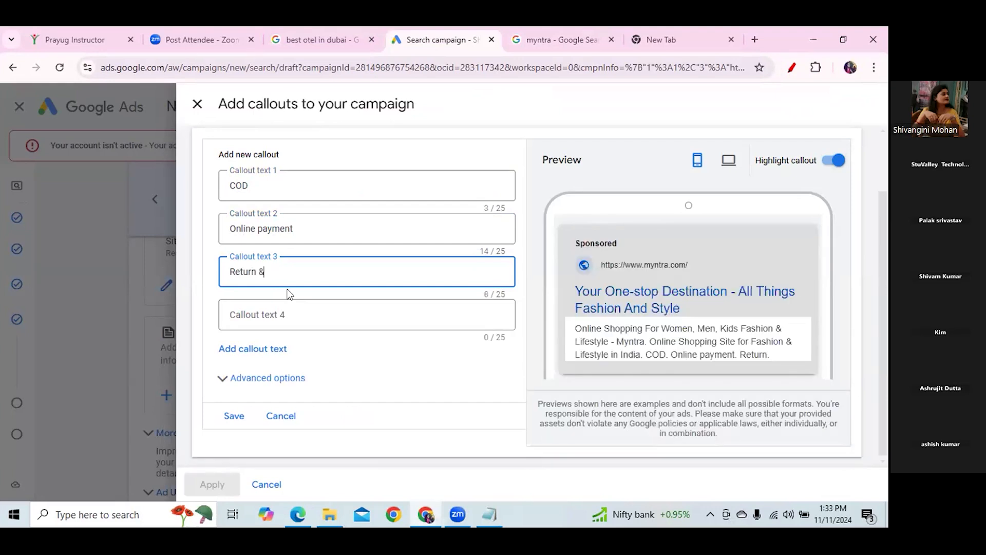
{"action": "type", "text": " exchange"}
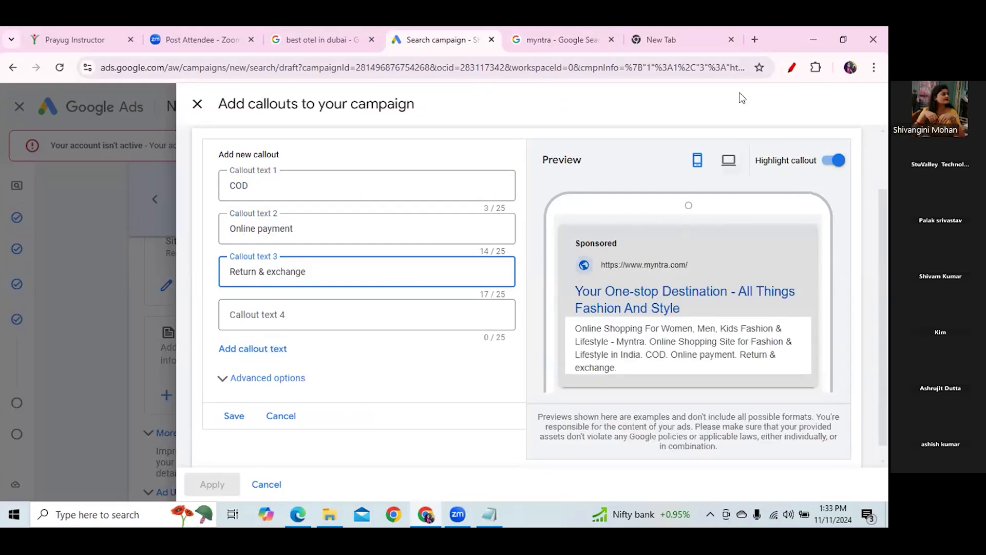
Underline the callouts in the ad preview in red, then save and apply them.
{"action": "left_click", "coordinate": [793, 72]}
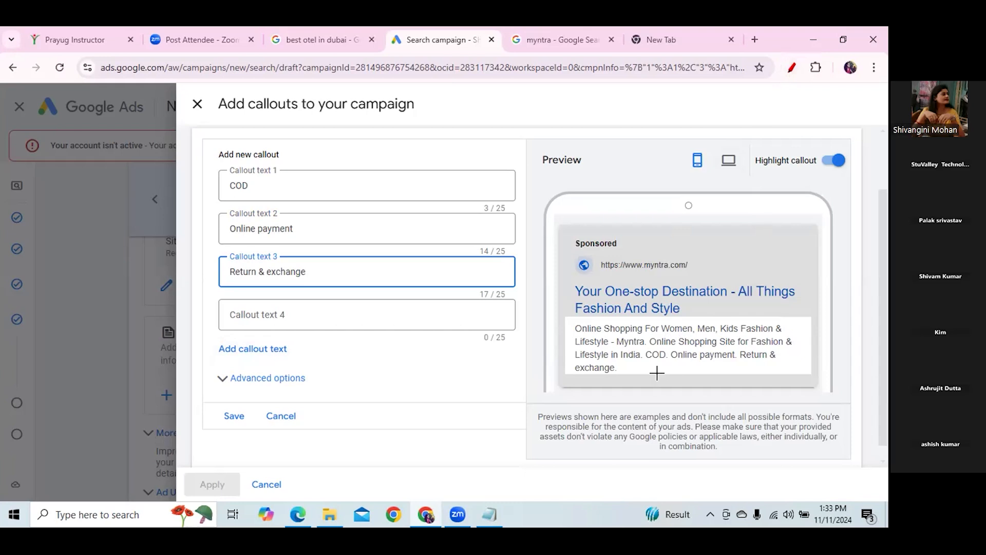
{"action": "left_click_drag", "start_coordinate": [648, 361], "coordinate": [785, 368]}
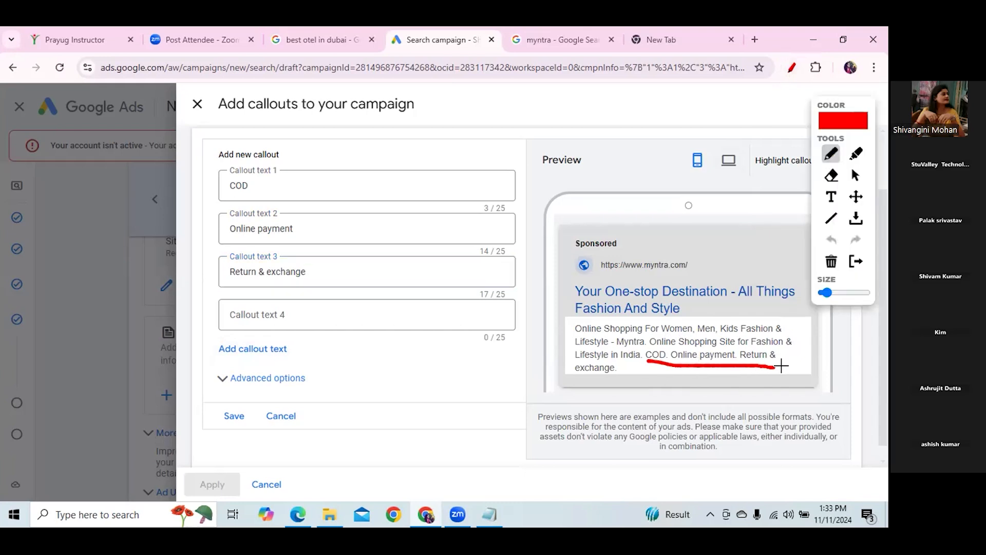
{"action": "left_click_drag", "start_coordinate": [573, 381], "coordinate": [629, 383]}
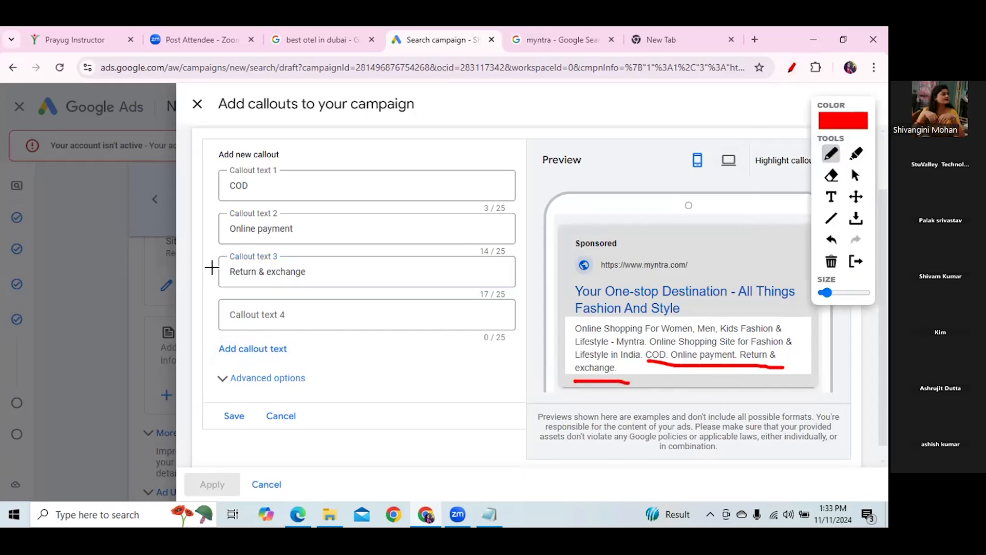
{"action": "left_click_drag", "start_coordinate": [216, 363], "coordinate": [299, 362]}
{"action": "left_click", "coordinate": [855, 176]}
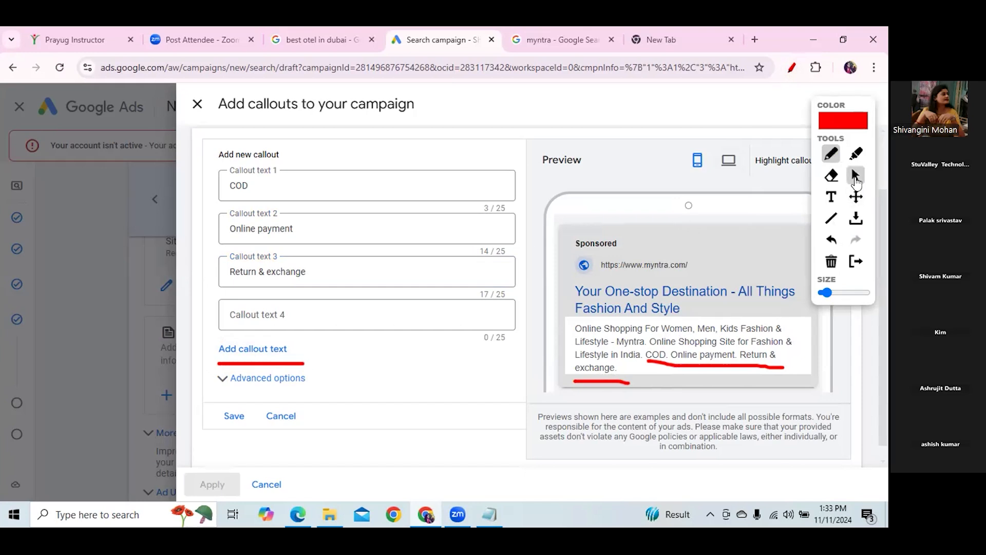
{"action": "left_click", "coordinate": [226, 416]}
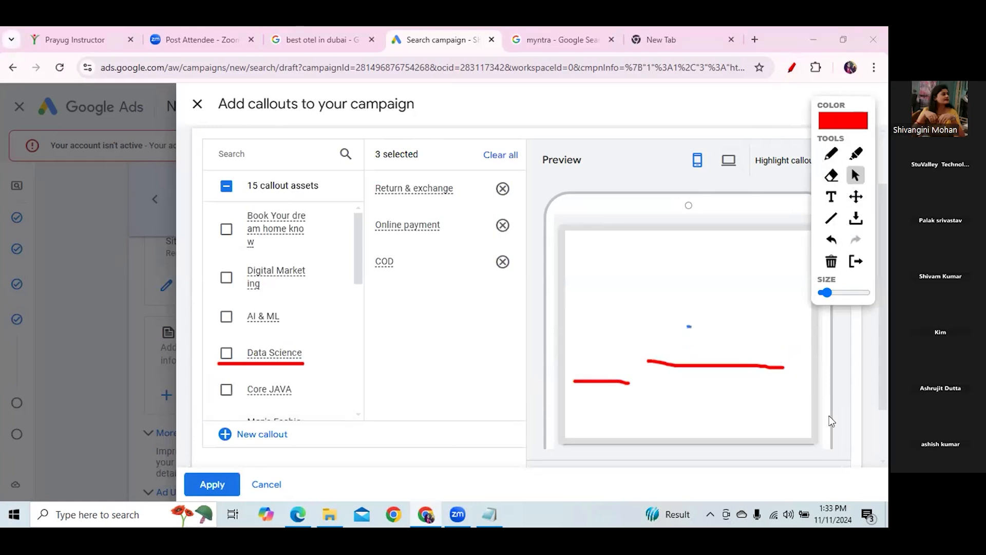
{"action": "left_click", "coordinate": [208, 483]}
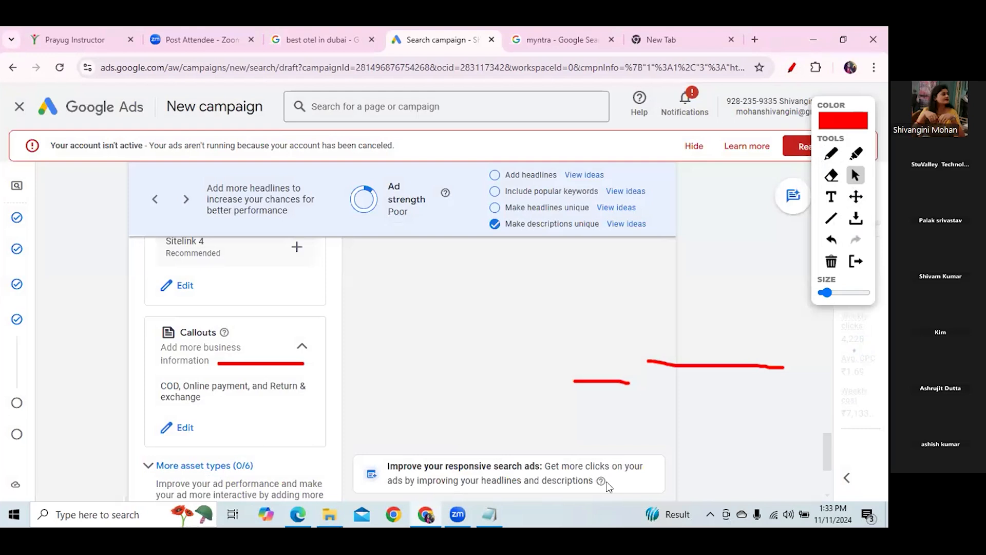
Clear the annotations and switch the ad preview to its desktop layout.
{"action": "left_click", "coordinate": [790, 68]}
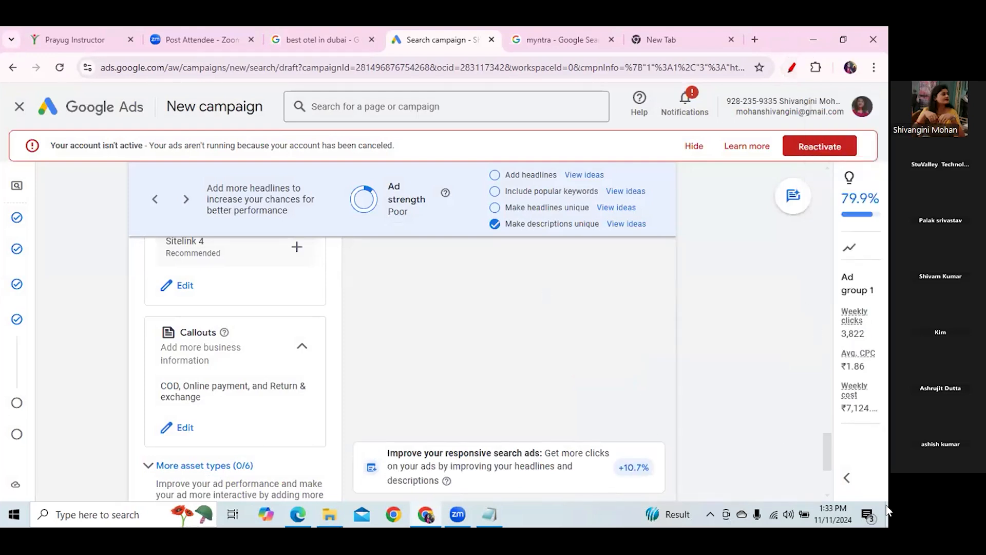
{"action": "left_click_drag", "start_coordinate": [824, 447], "coordinate": [811, 261]}
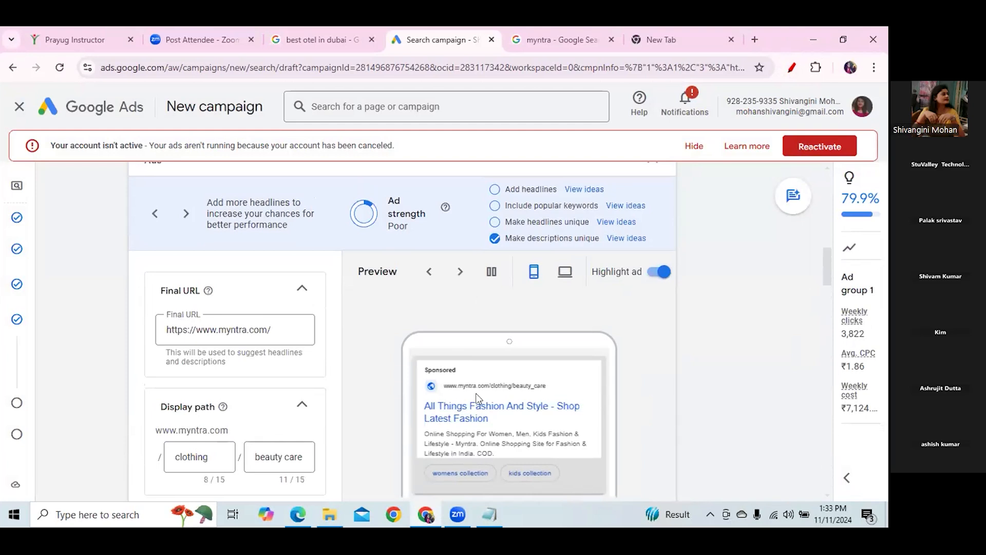
{"action": "left_click", "coordinate": [565, 272]}
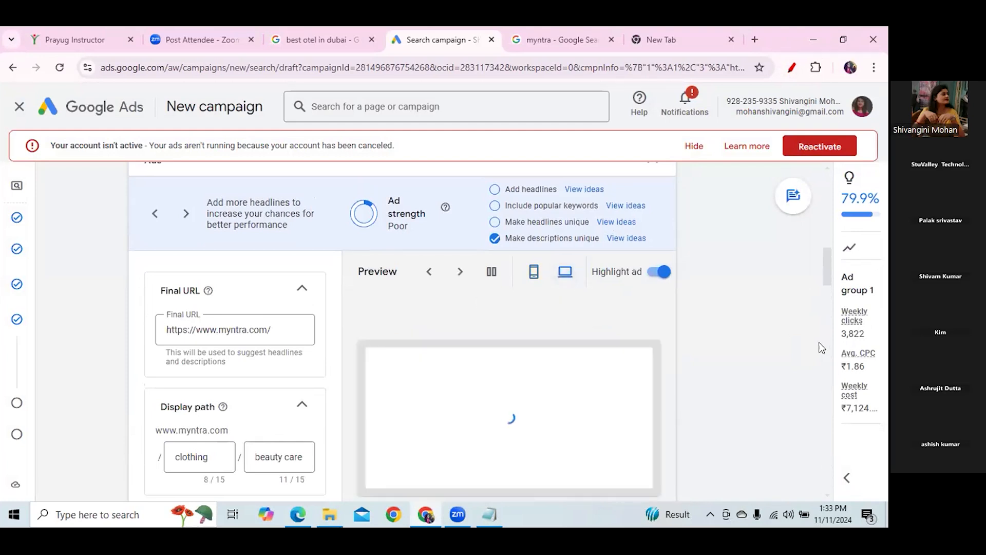
{"action": "left_click_drag", "start_coordinate": [827, 261], "coordinate": [827, 265]}
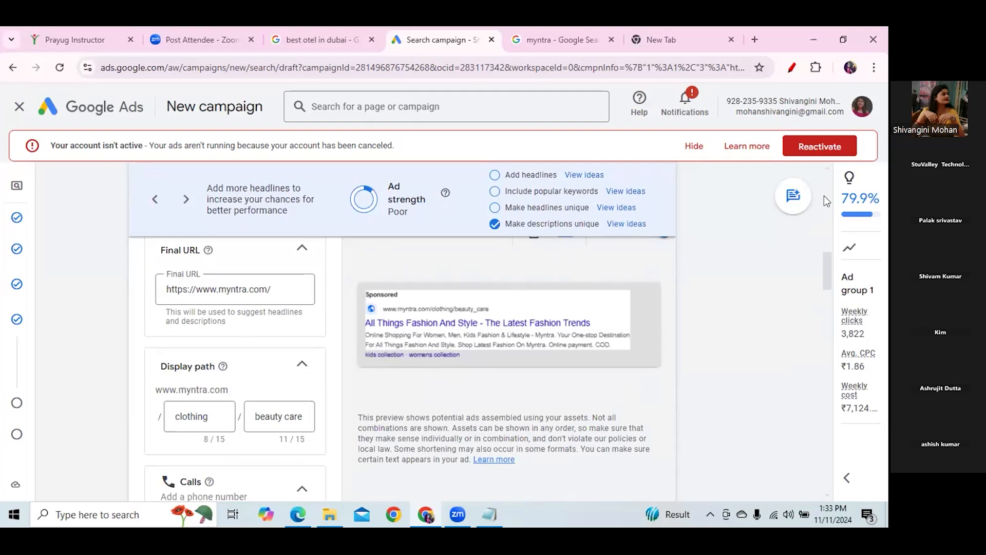
Zoom the browser page to 110% to read the desktop ad preview.
{"action": "left_click", "coordinate": [873, 67]}
{"action": "left_click", "coordinate": [838, 329]}
{"action": "left_click", "coordinate": [871, 65]}
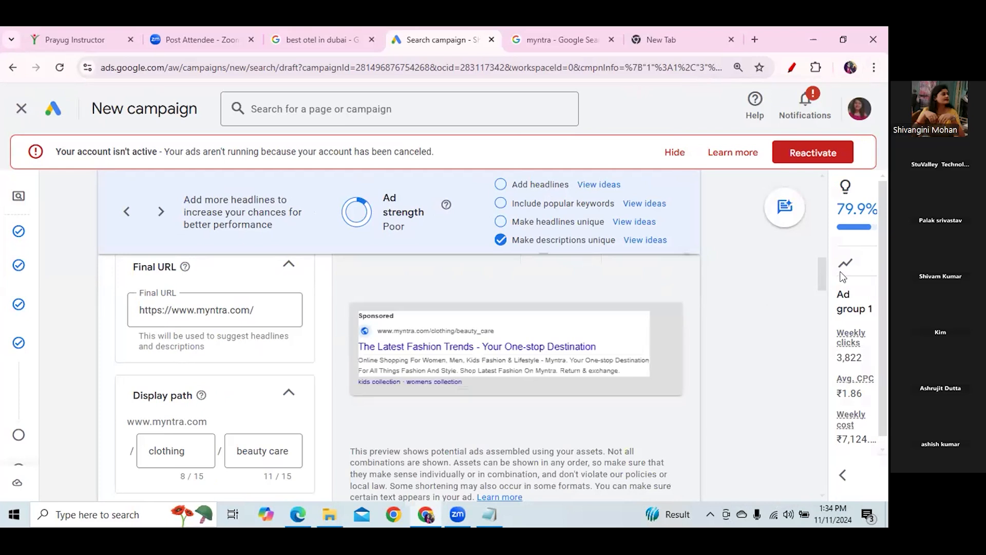
{"action": "left_click_drag", "start_coordinate": [818, 272], "coordinate": [823, 269]}
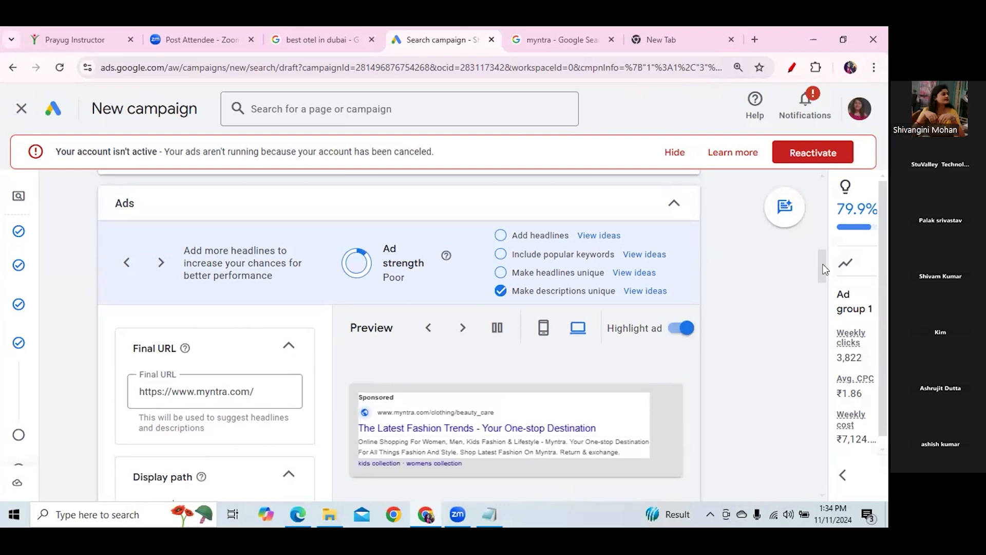
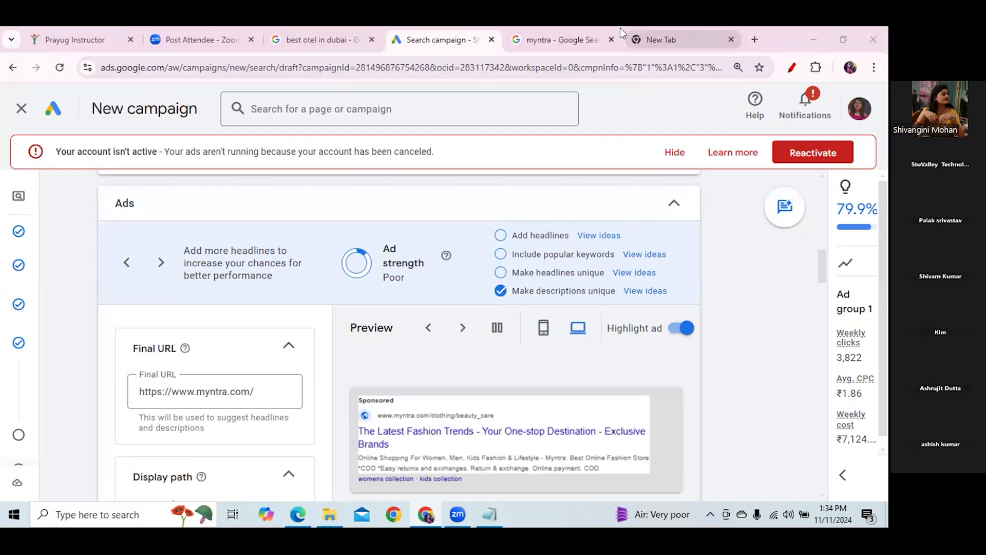
Mark up the organic Myntra search result and its sitelinks for comparison, then clear the drawings.
{"action": "left_click", "coordinate": [546, 35]}
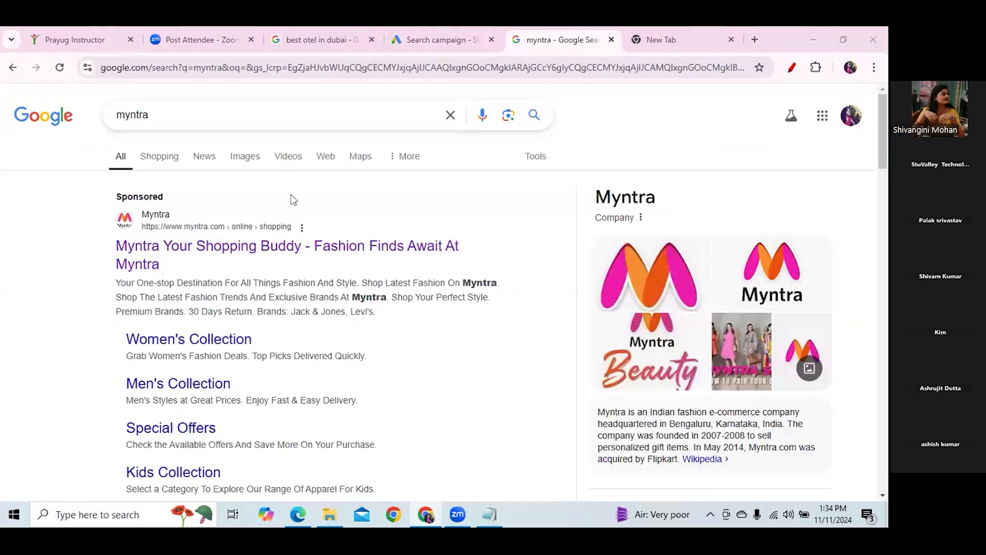
{"action": "left_click_drag", "start_coordinate": [882, 149], "coordinate": [887, 239]}
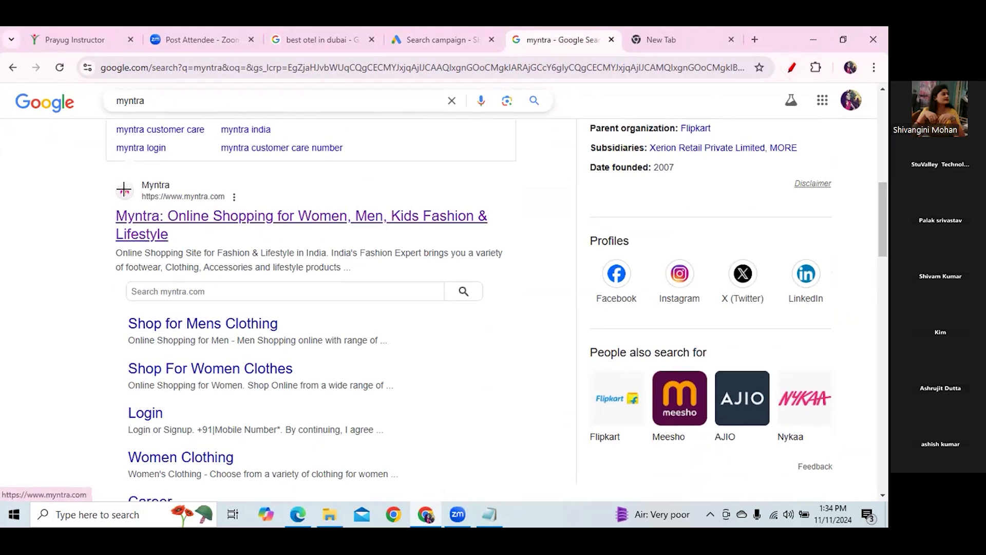
{"action": "left_click_drag", "start_coordinate": [99, 176], "coordinate": [198, 177]}
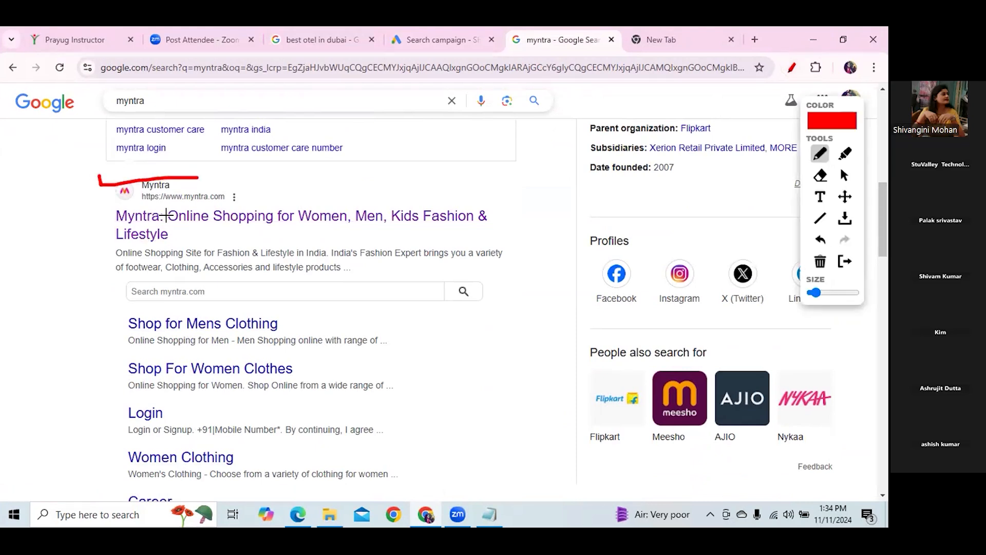
{"action": "mouse_move", "coordinate": [140, 306]}
{"action": "left_mouse_down"}
{"action": "mouse_move", "coordinate": [114, 307]}
{"action": "mouse_move", "coordinate": [113, 504]}
{"action": "left_mouse_up"}
{"action": "mouse_move", "coordinate": [358, 306]}
{"action": "left_mouse_down"}
{"action": "mouse_move", "coordinate": [415, 303]}
{"action": "mouse_move", "coordinate": [428, 510]}
{"action": "left_mouse_up"}
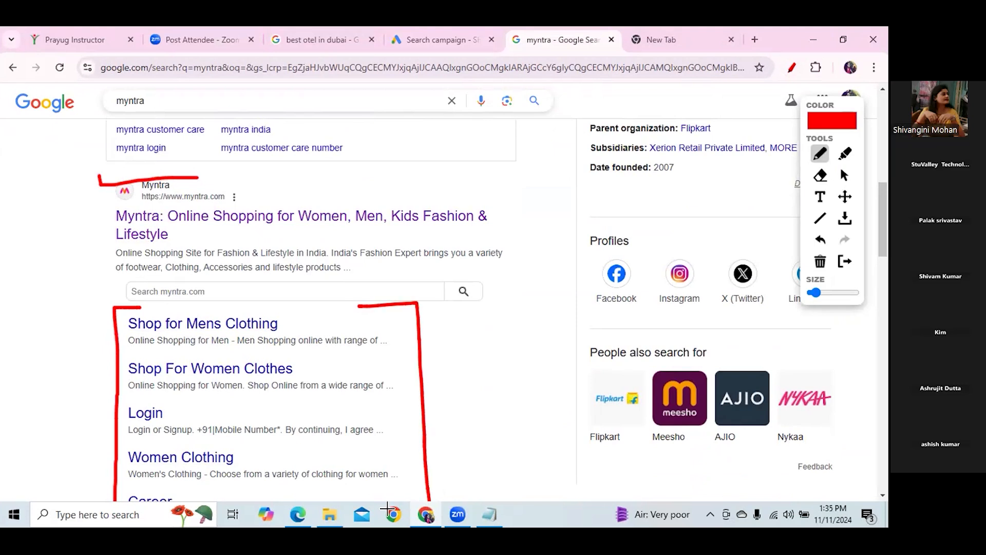
{"action": "left_click_drag", "start_coordinate": [78, 411], "coordinate": [92, 408]}
{"action": "left_click_drag", "start_coordinate": [131, 352], "coordinate": [140, 348]}
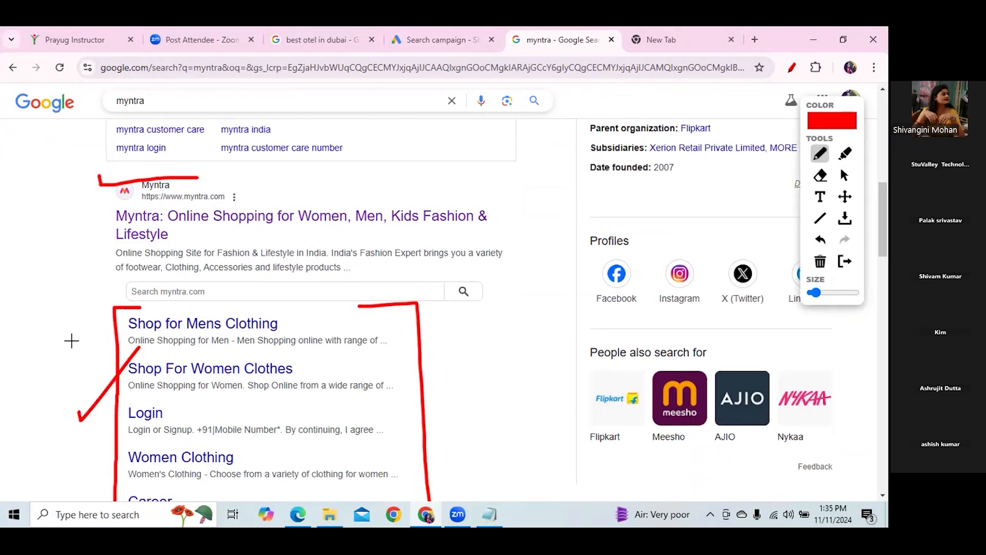
{"action": "left_click_drag", "start_coordinate": [70, 339], "coordinate": [149, 276]}
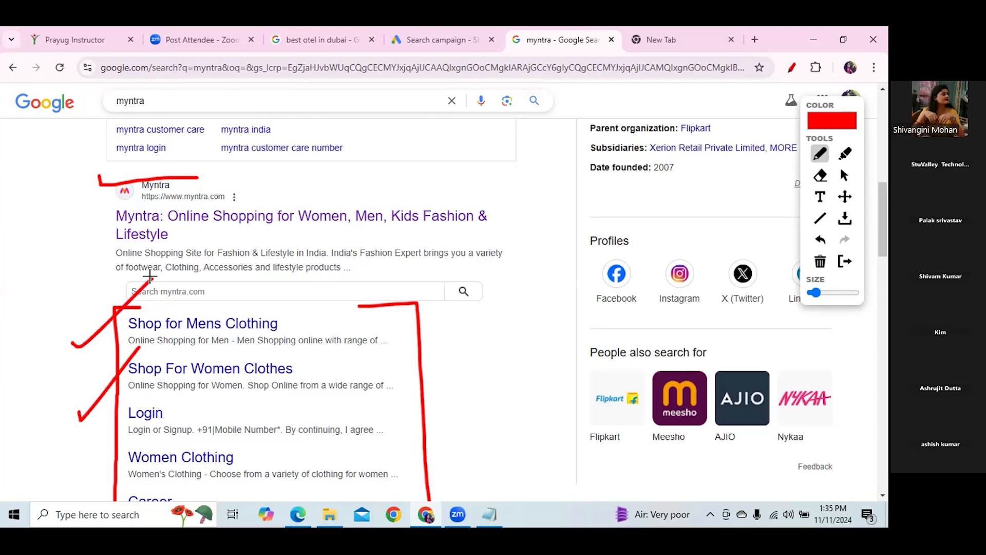
{"action": "left_click", "coordinate": [821, 261]}
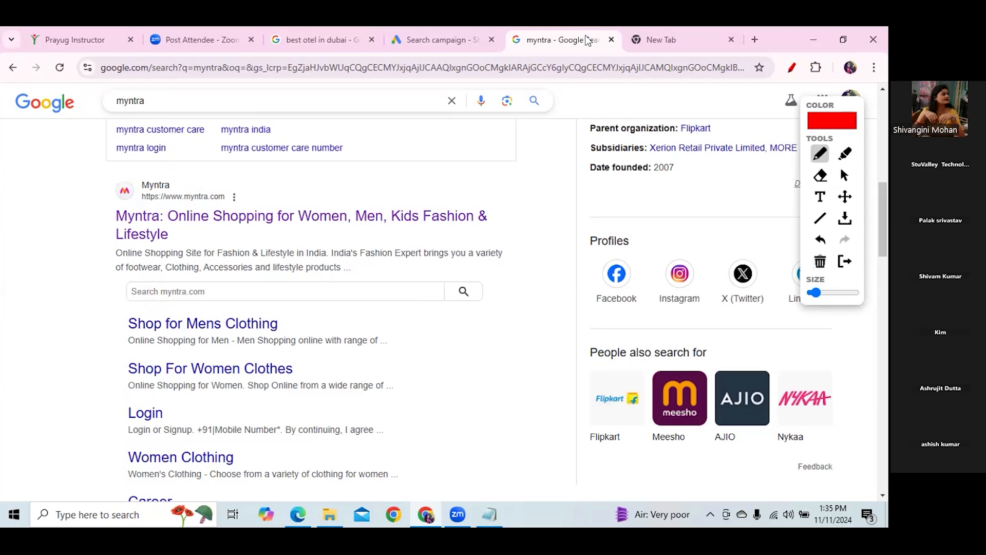
Circle the Palazzo Versace Dubai sponsored ad in the 'best otel in dubai' results.
{"action": "left_click", "coordinate": [460, 45]}
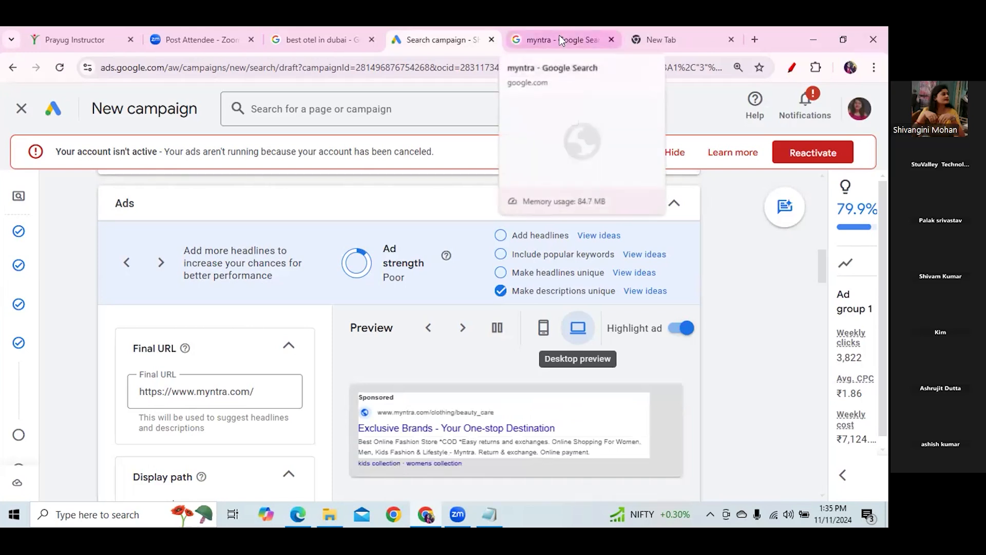
{"action": "mouse_move", "coordinate": [822, 285]}
{"action": "left_mouse_down"}
{"action": "mouse_move", "coordinate": [833, 433]}
{"action": "mouse_move", "coordinate": [836, 268]}
{"action": "mouse_move", "coordinate": [835, 277]}
{"action": "left_mouse_up"}
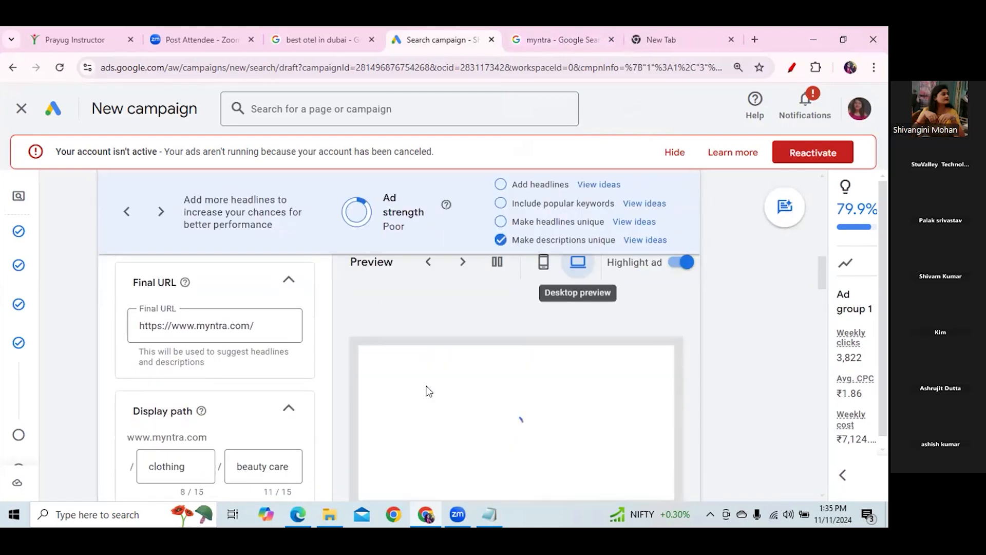
{"action": "left_click", "coordinate": [322, 44]}
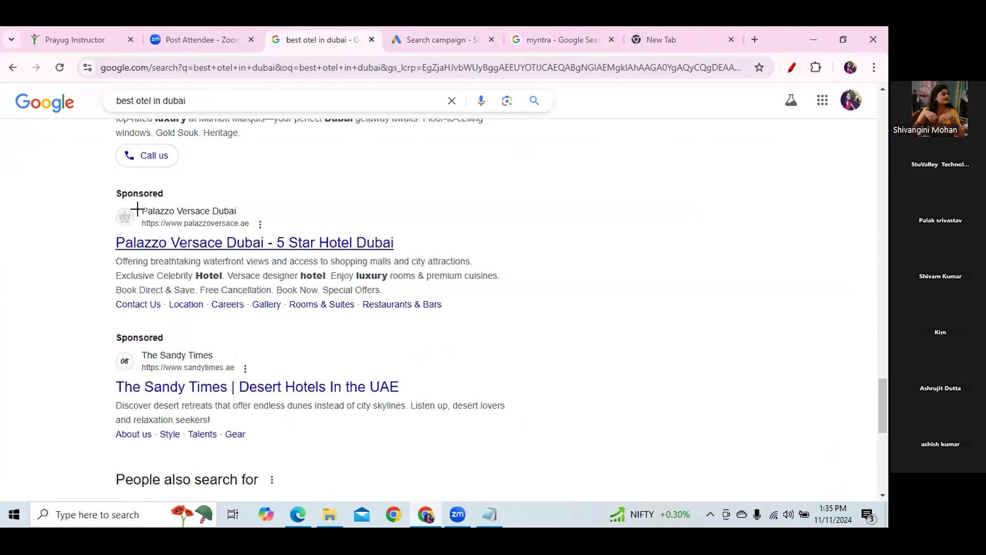
{"action": "mouse_move", "coordinate": [162, 182]}
{"action": "left_mouse_down"}
{"action": "mouse_move", "coordinate": [146, 181]}
{"action": "mouse_move", "coordinate": [99, 240]}
{"action": "mouse_move", "coordinate": [101, 306]}
{"action": "mouse_move", "coordinate": [479, 298]}
{"action": "mouse_move", "coordinate": [443, 210]}
{"action": "mouse_move", "coordinate": [137, 198]}
{"action": "left_mouse_up"}
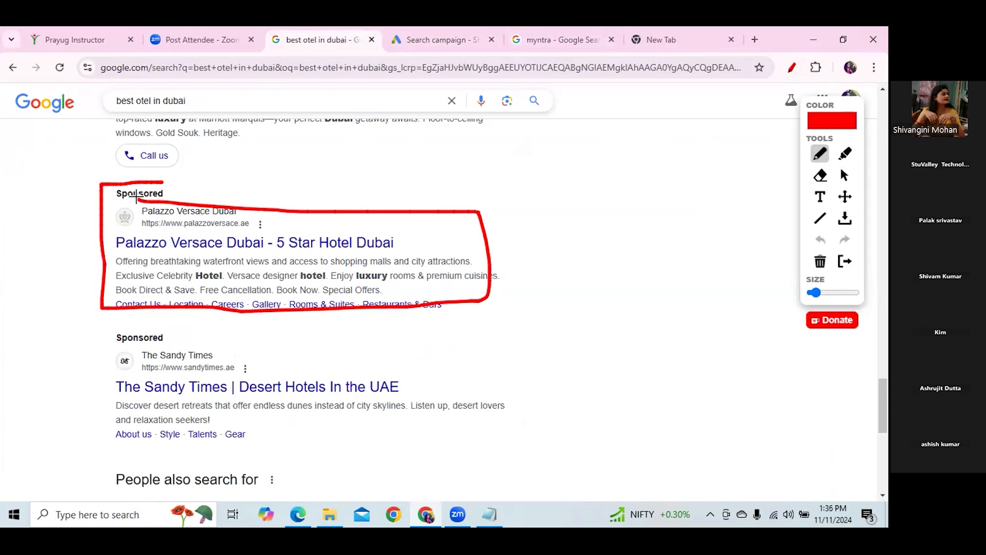
{"action": "left_click", "coordinate": [437, 39]}
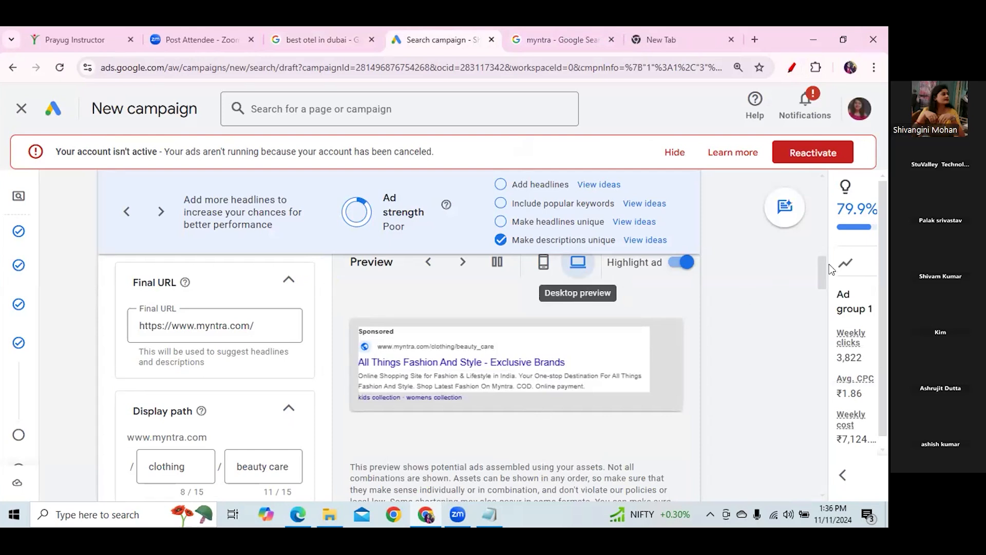
Finish editing the Myntra ad and move on to the budget step.
{"action": "left_click_drag", "start_coordinate": [823, 272], "coordinate": [838, 489]}
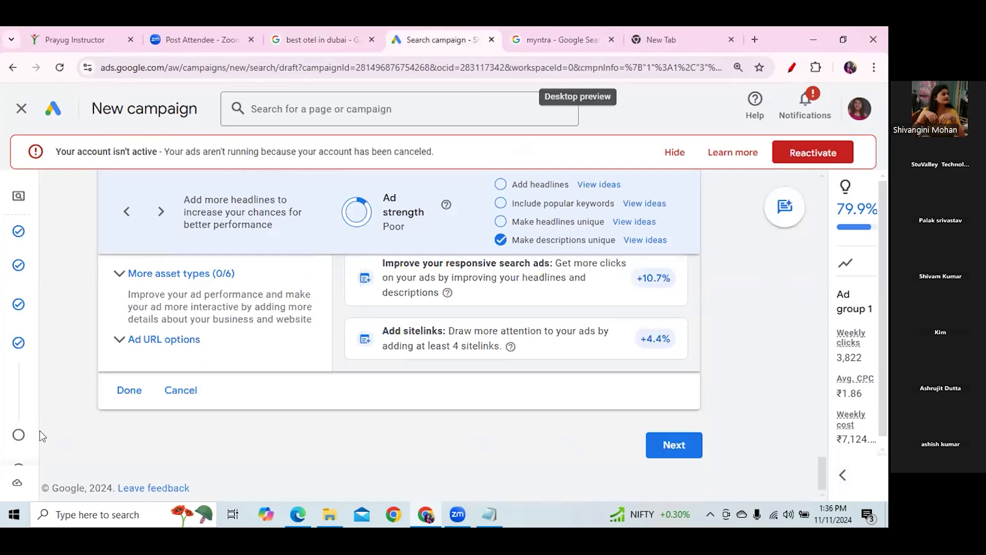
{"action": "left_click", "coordinate": [128, 391]}
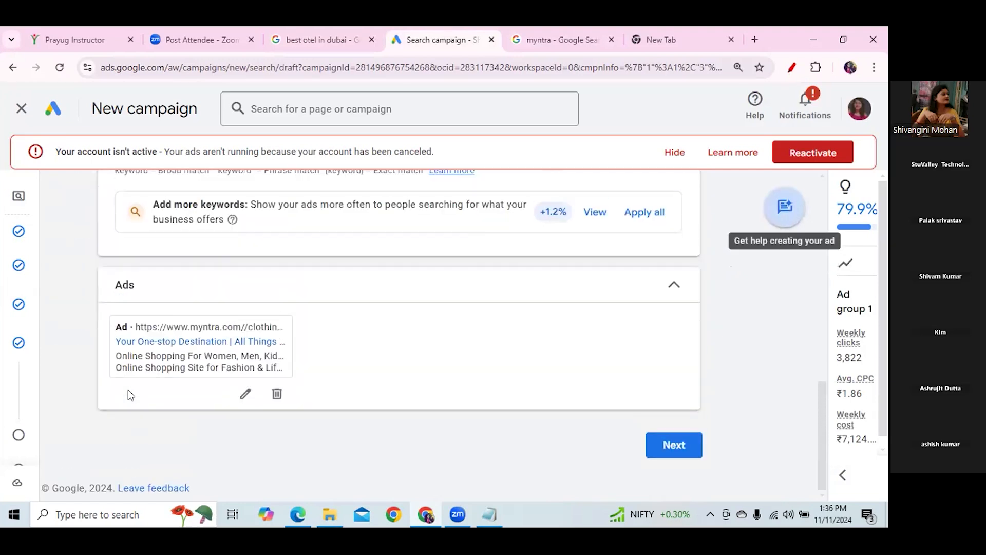
{"action": "left_click", "coordinate": [673, 445]}
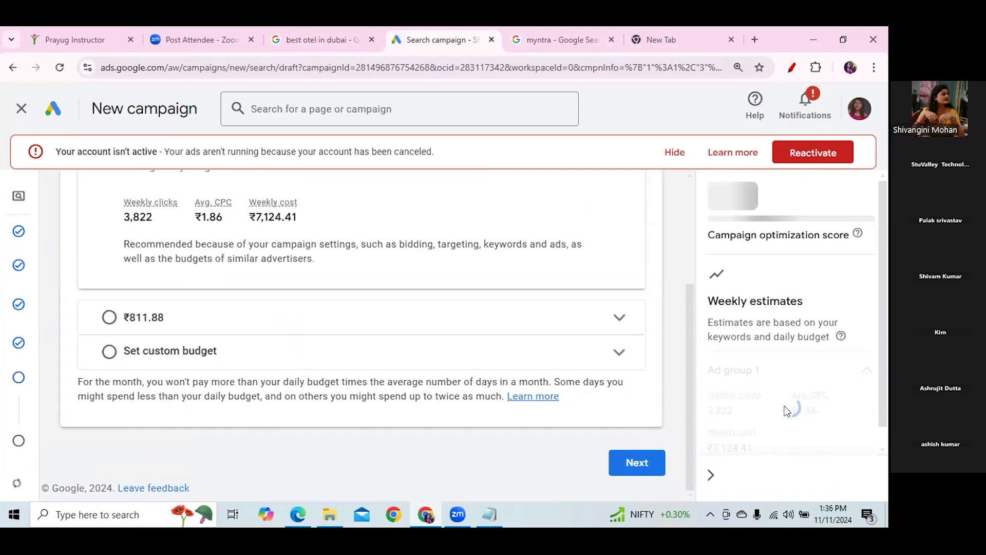
{"action": "left_click_drag", "start_coordinate": [689, 406], "coordinate": [688, 314]}
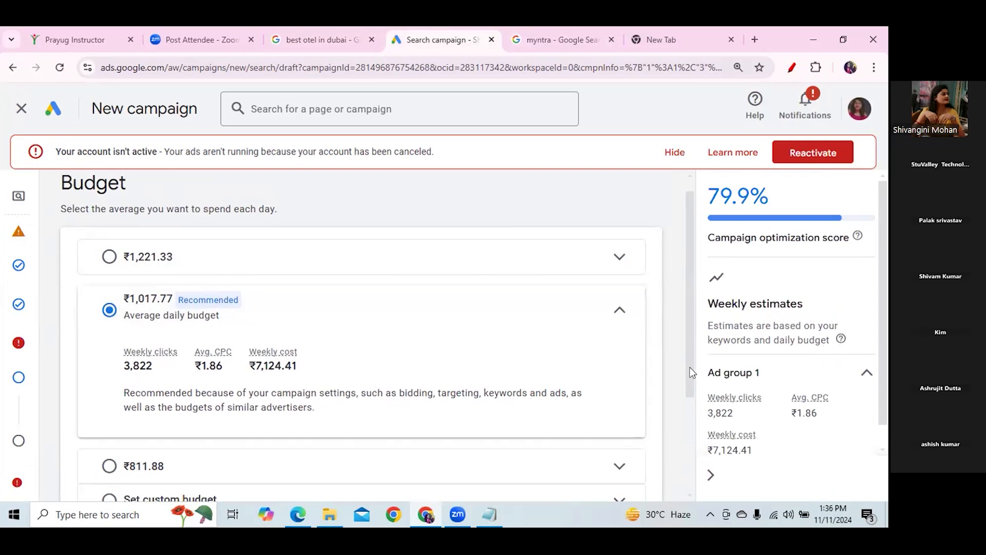
{"action": "left_click_drag", "start_coordinate": [693, 352], "coordinate": [693, 381]}
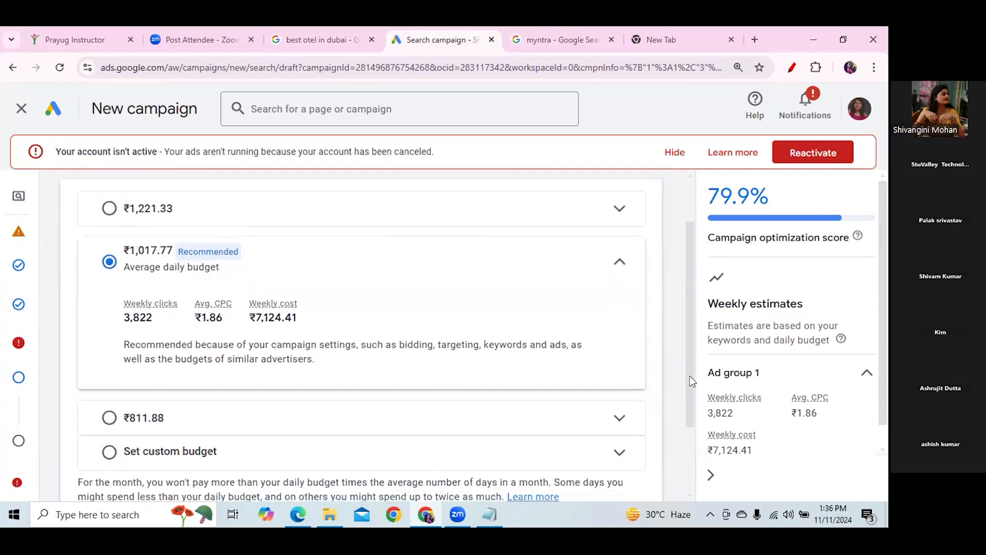
Set a custom ₹1,000 daily budget and highlight the weekly clicks, CPC and cost estimates.
{"action": "left_click", "coordinate": [108, 456]}
{"action": "left_click", "coordinate": [169, 389]}
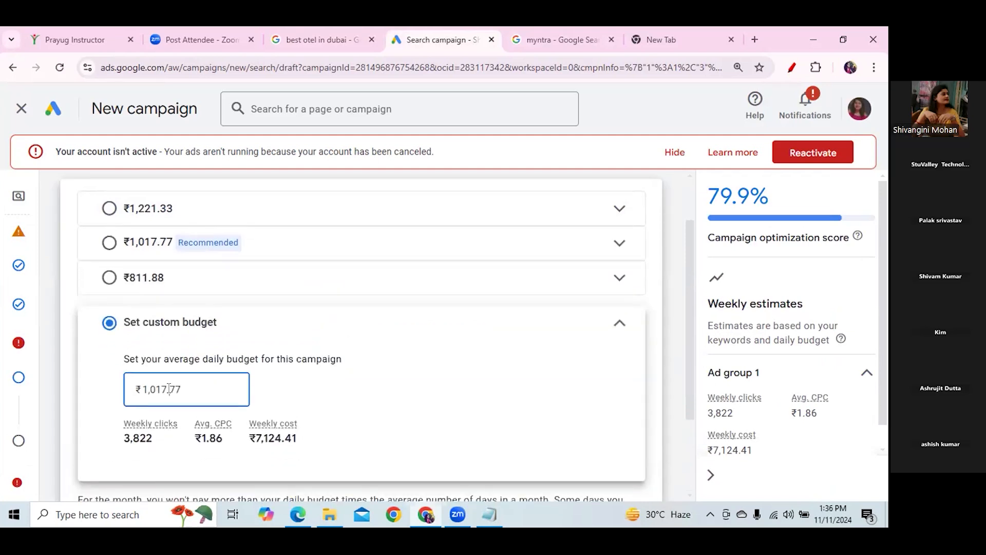
{"action": "type", "text": "100"}
{"action": "left_click_drag", "start_coordinate": [201, 388], "coordinate": [128, 388]}
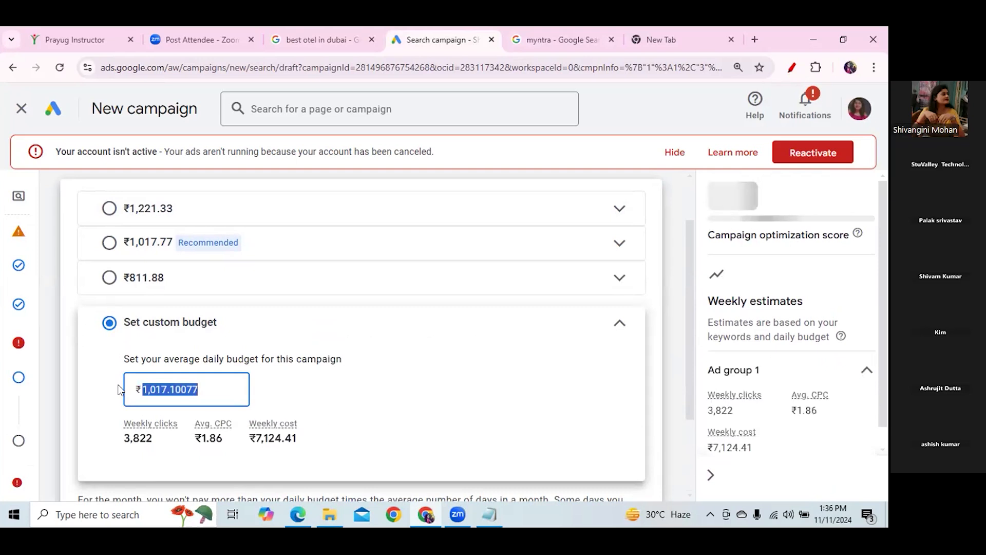
{"action": "key", "text": "BackSpace"}
{"action": "type", "text": "1000"}
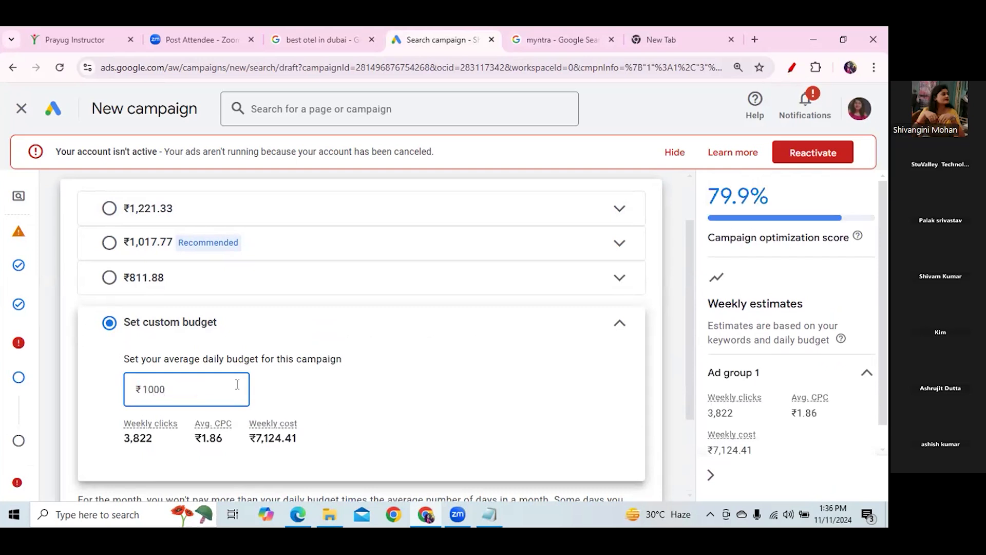
{"action": "left_click", "coordinate": [327, 395]}
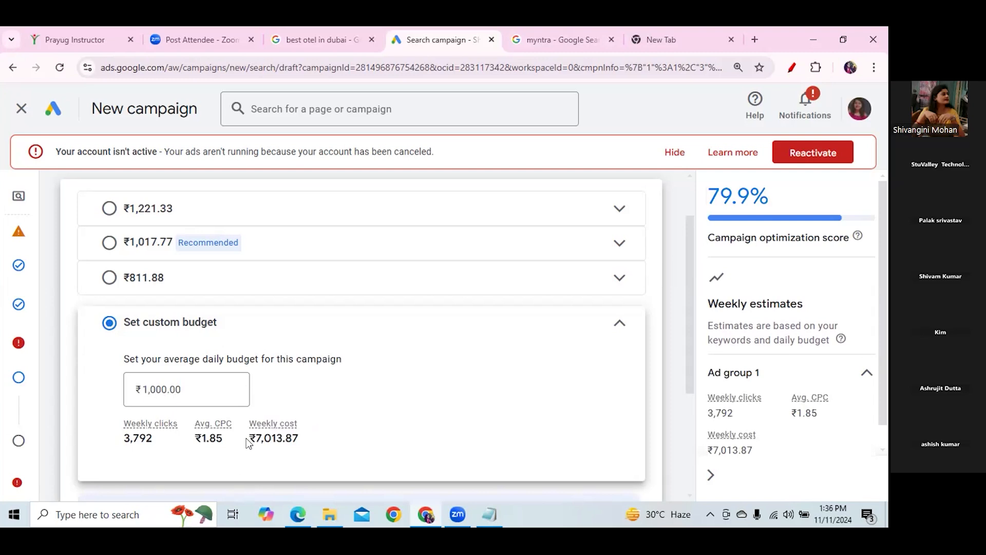
{"action": "left_click_drag", "start_coordinate": [247, 438], "coordinate": [314, 442]}
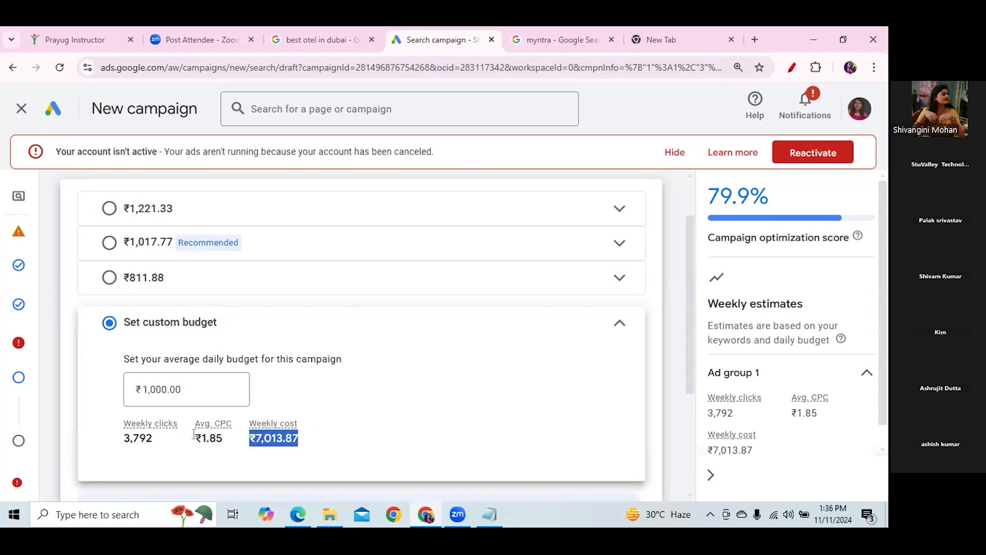
{"action": "left_click_drag", "start_coordinate": [193, 438], "coordinate": [228, 439]}
{"action": "left_click_drag", "start_coordinate": [123, 438], "coordinate": [159, 441]}
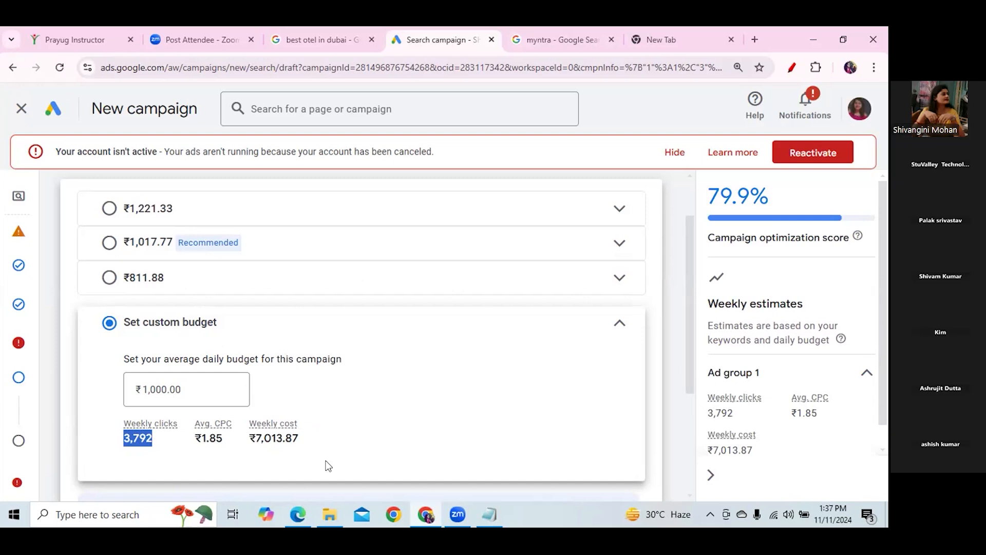
{"action": "scroll", "coordinate": [690, 315], "scroll_direction": "down", "scroll_amount": 4}
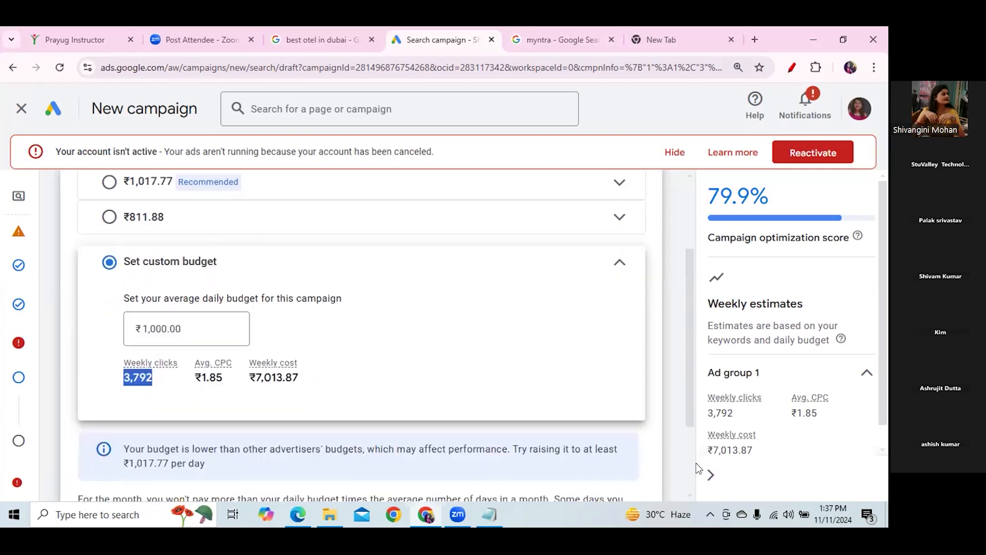
From the review page's keyword error, delete the badly spaced 'best clothing website' keyword.
{"action": "left_click", "coordinate": [650, 463]}
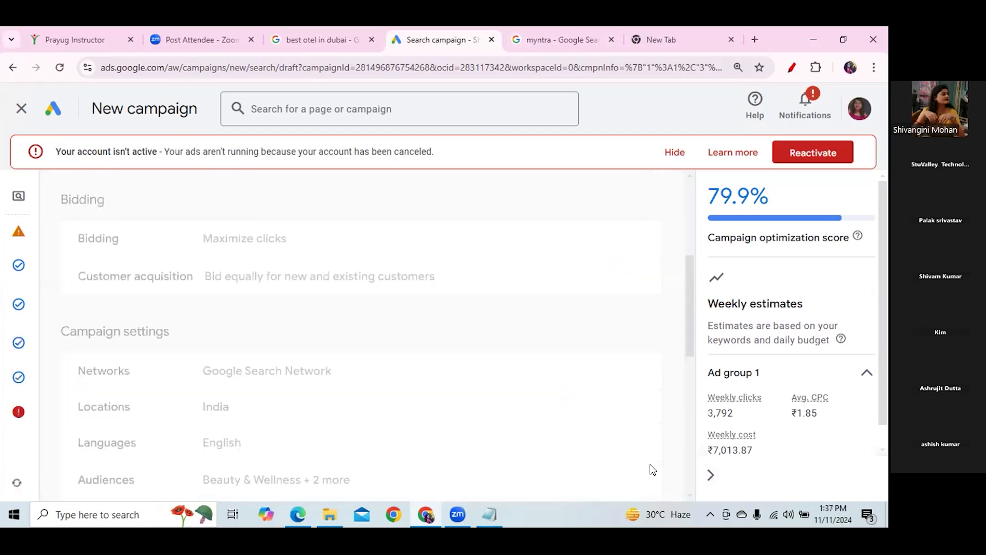
{"action": "left_click_drag", "start_coordinate": [690, 336], "coordinate": [702, 505]}
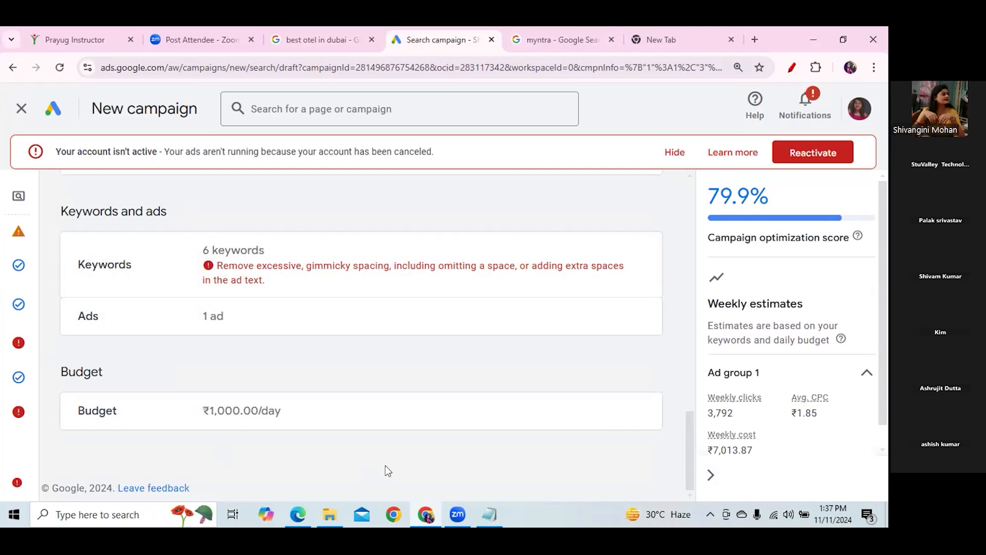
{"action": "left_click", "coordinate": [231, 278]}
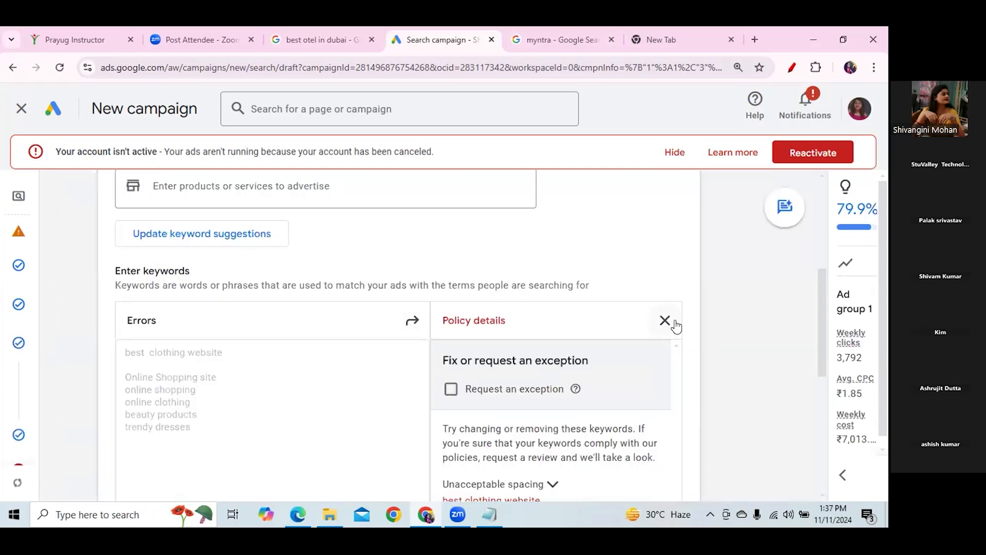
{"action": "left_click", "coordinate": [665, 321]}
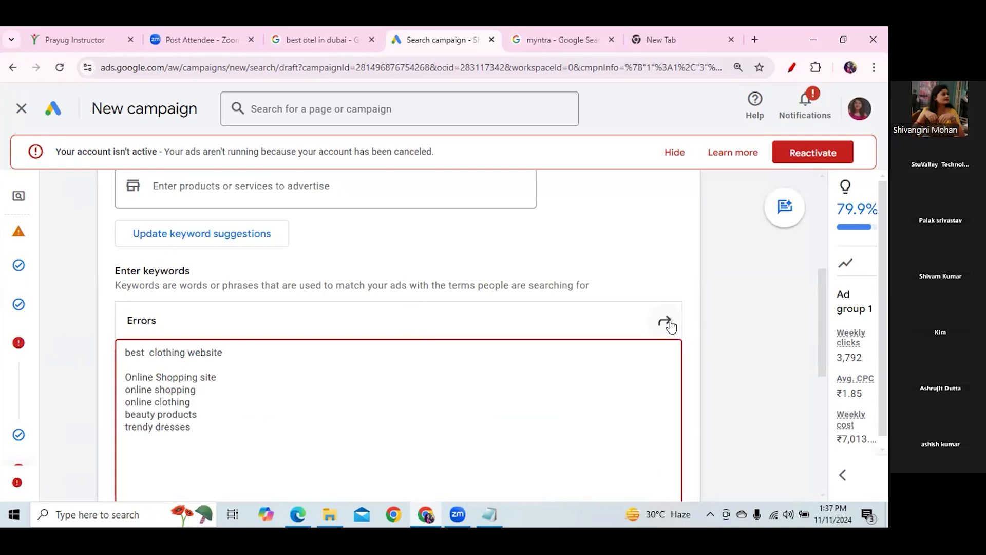
{"action": "left_click_drag", "start_coordinate": [229, 352], "coordinate": [109, 357]}
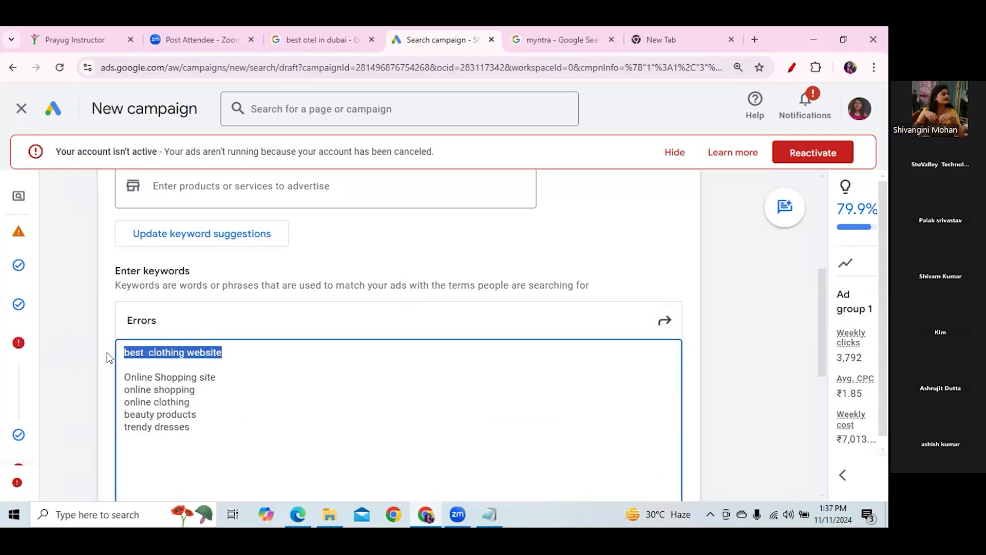
{"action": "key", "text": "BackSpace"}
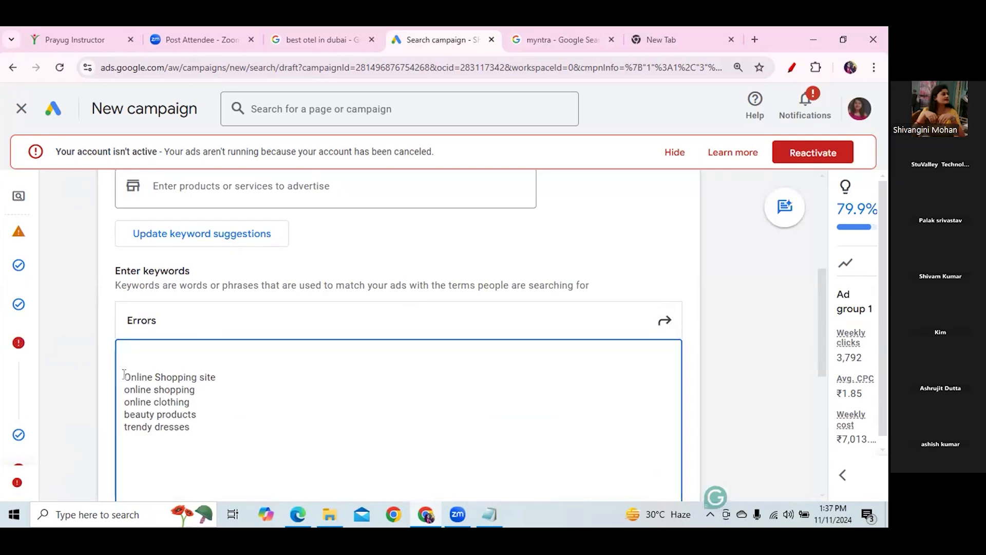
{"action": "left_click", "coordinate": [125, 376]}
{"action": "key", "text": "BackSpace"}
{"action": "key", "text": "BackSpace"}
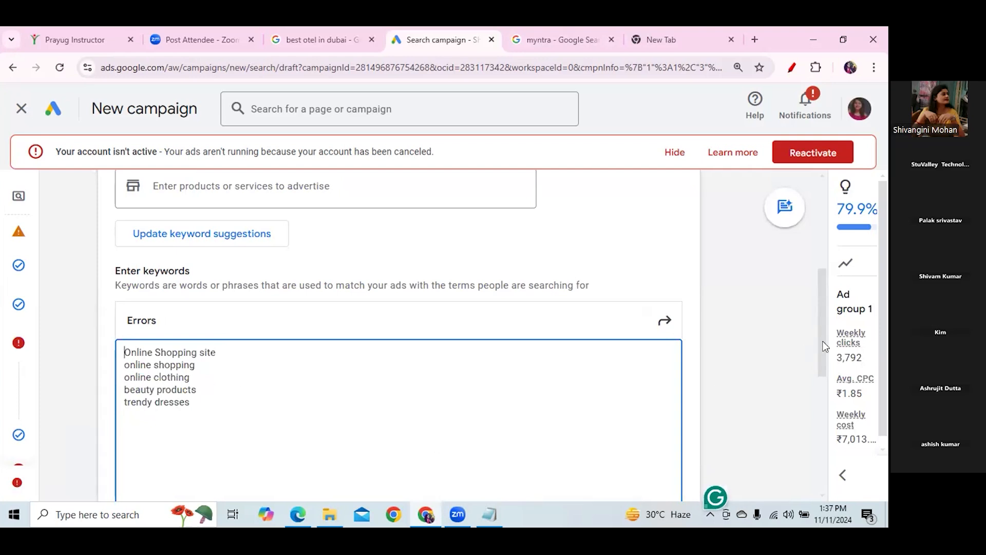
Select and delete all the remaining keywords, leaving the list empty.
{"action": "scroll", "coordinate": [824, 417], "scroll_direction": "down", "scroll_amount": 2}
{"action": "scroll", "coordinate": [824, 416], "scroll_direction": "down", "scroll_amount": 2}
{"action": "scroll", "coordinate": [807, 319], "scroll_direction": "up", "scroll_amount": 6}
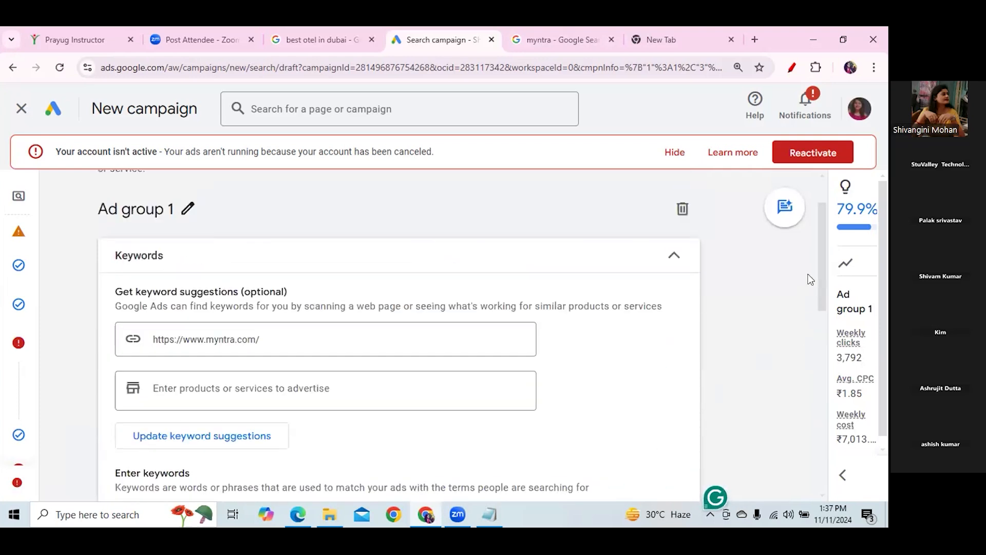
{"action": "left_click_drag", "start_coordinate": [827, 271], "coordinate": [825, 341]}
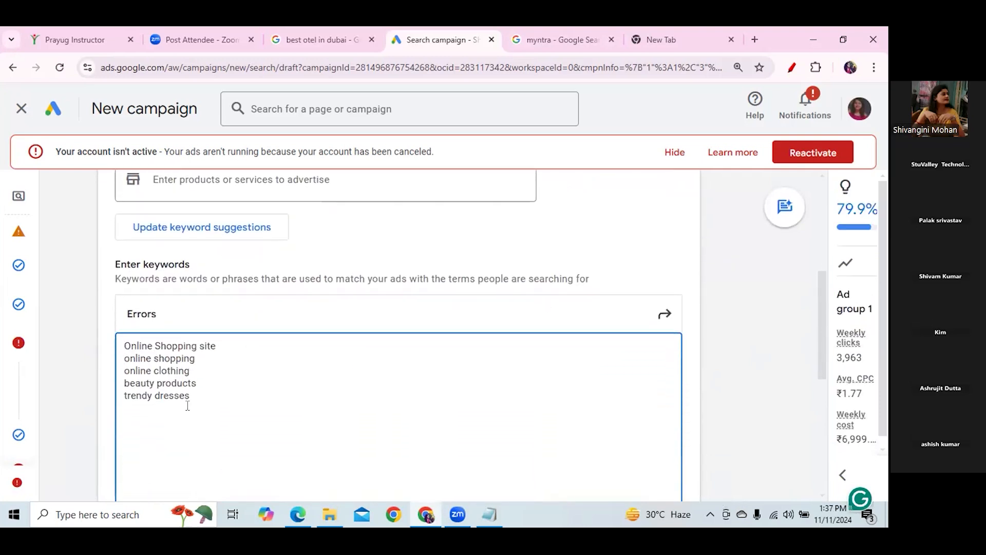
{"action": "left_click_drag", "start_coordinate": [195, 398], "coordinate": [120, 343]}
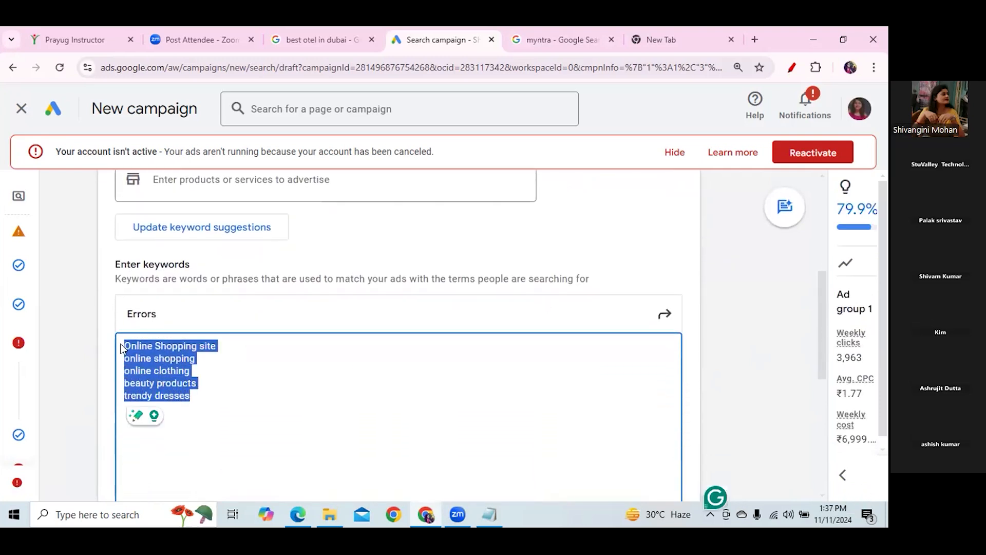
{"action": "key", "text": "BackSpace"}
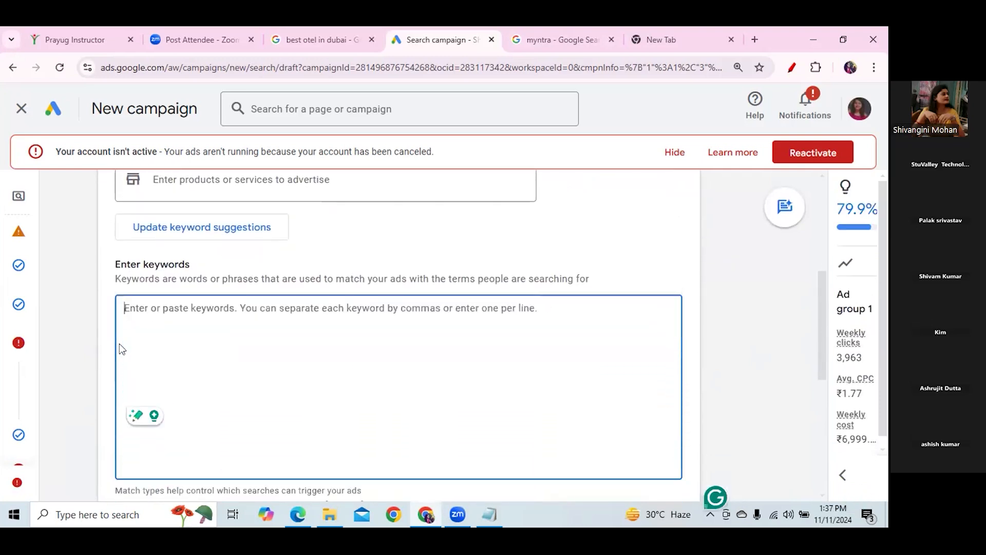
Cut the nine Myntra keywords from Notepad, discard the notes, and paste them into the keyword list.
{"action": "left_click", "coordinate": [491, 507]}
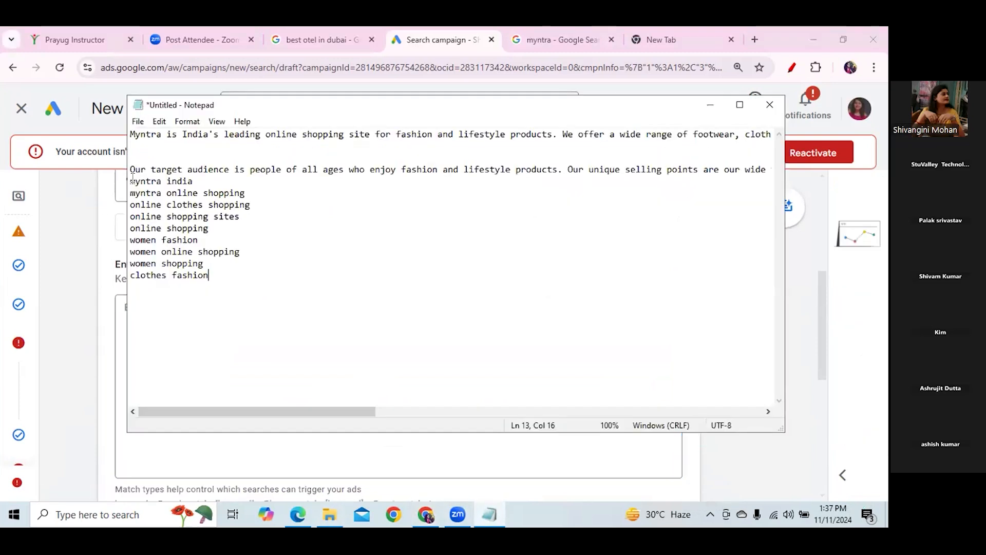
{"action": "left_click_drag", "start_coordinate": [128, 182], "coordinate": [211, 280]}
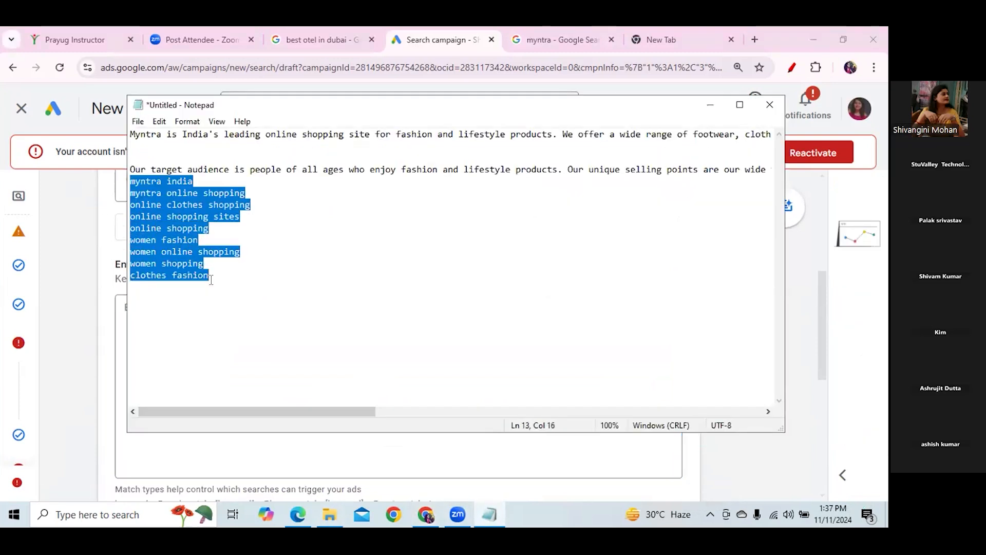
{"action": "key", "text": "ctrl+x"}
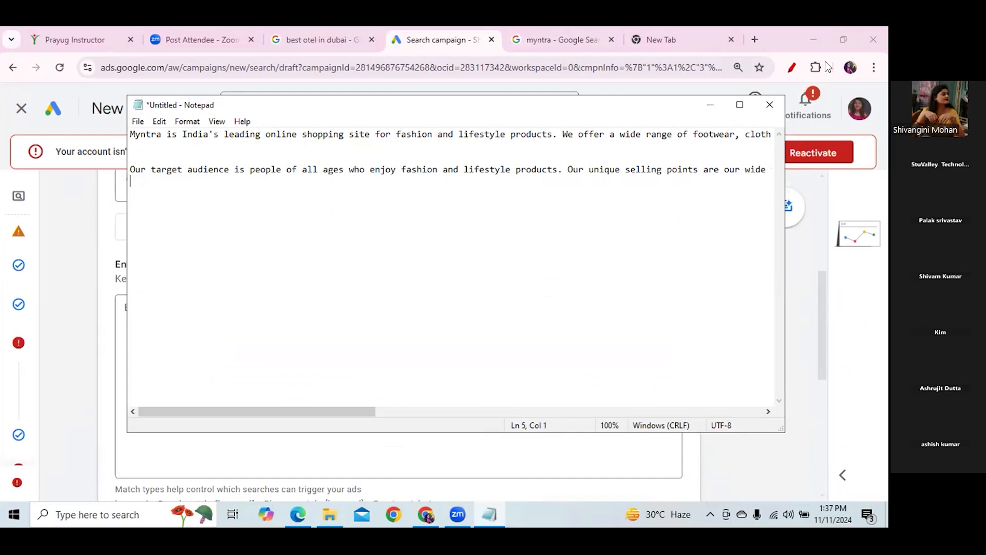
{"action": "left_click", "coordinate": [781, 76]}
{"action": "left_click", "coordinate": [770, 105]}
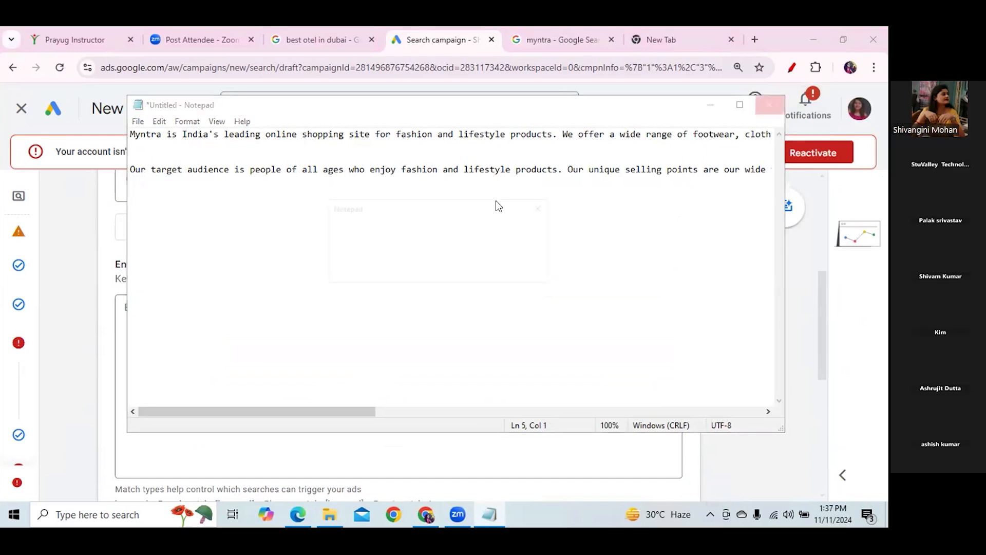
{"action": "left_click", "coordinate": [458, 271]}
{"action": "left_click", "coordinate": [133, 303]}
{"action": "key", "text": "ctrl+v"}
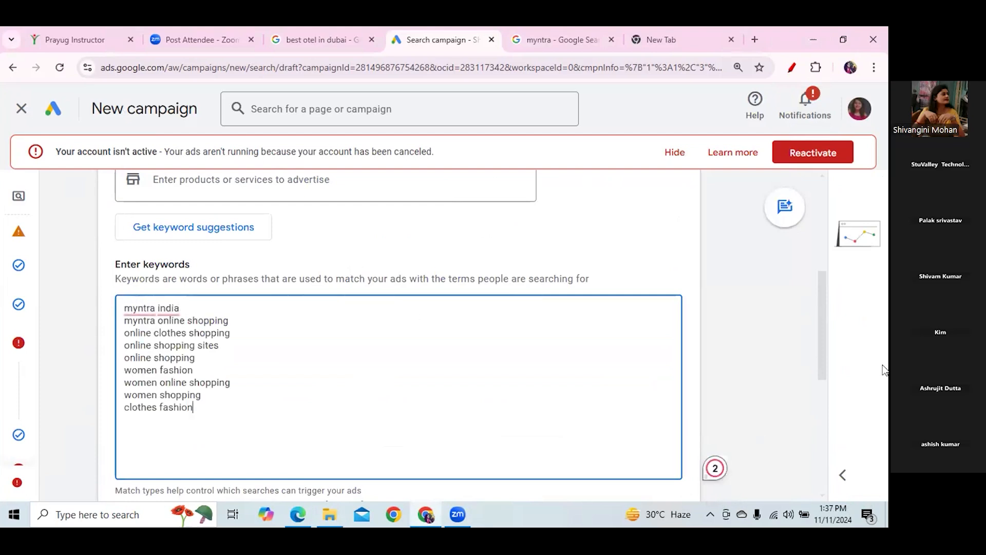
Commit the 9 keywords, reach the review page and publish the campaign past the missing-information warning.
{"action": "scroll", "coordinate": [832, 434], "scroll_direction": "down", "scroll_amount": 5}
{"action": "scroll", "coordinate": [836, 434], "scroll_direction": "down", "scroll_amount": 2}
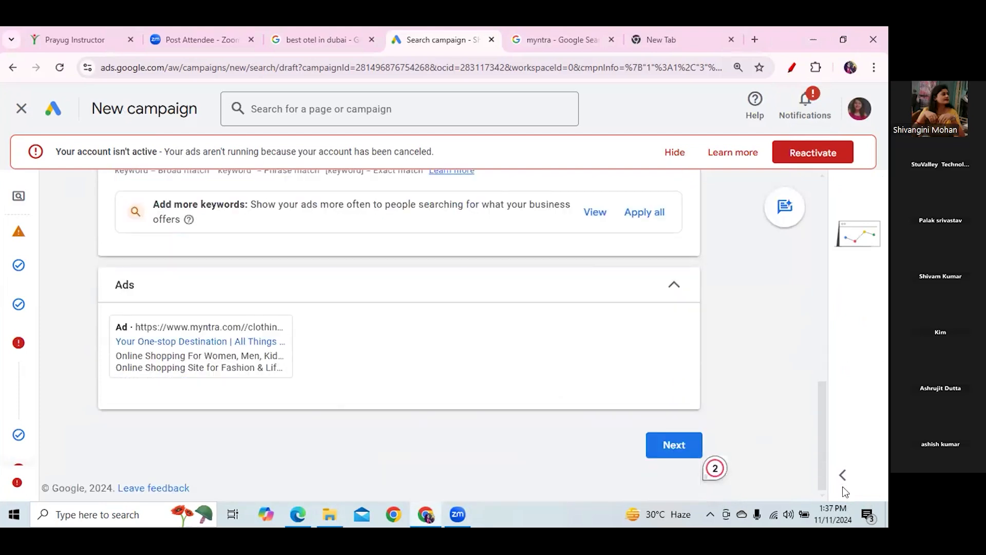
{"action": "left_click", "coordinate": [670, 446]}
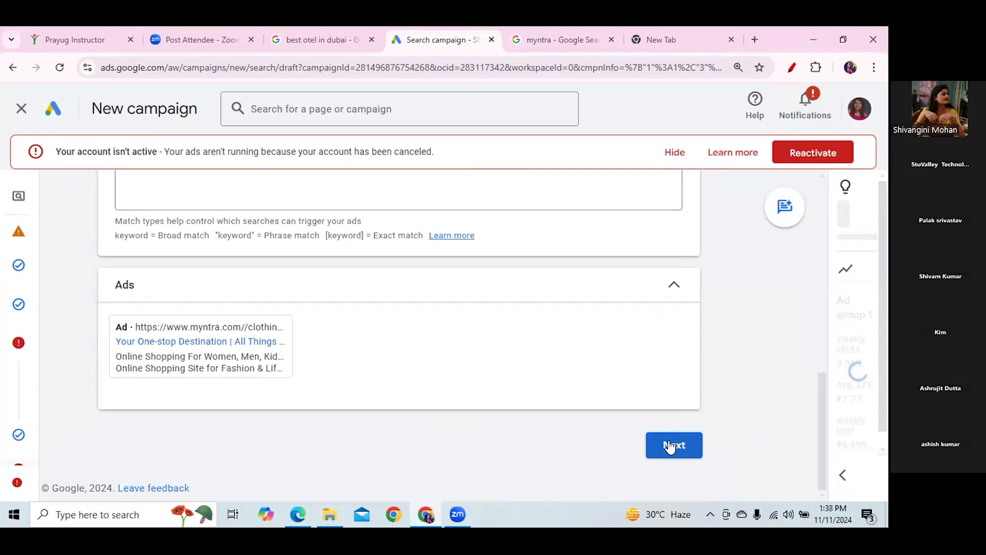
{"action": "left_click", "coordinate": [670, 447]}
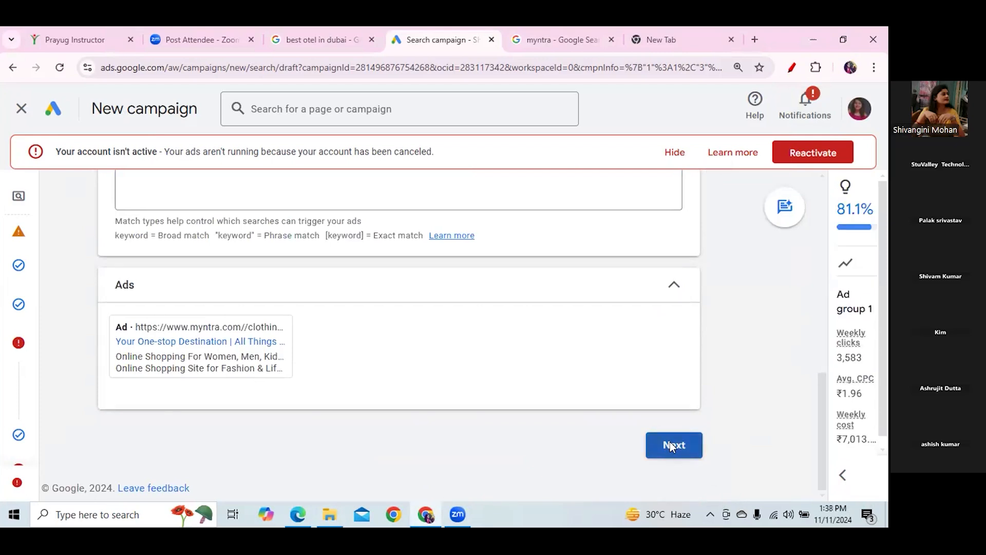
{"action": "left_click", "coordinate": [656, 464]}
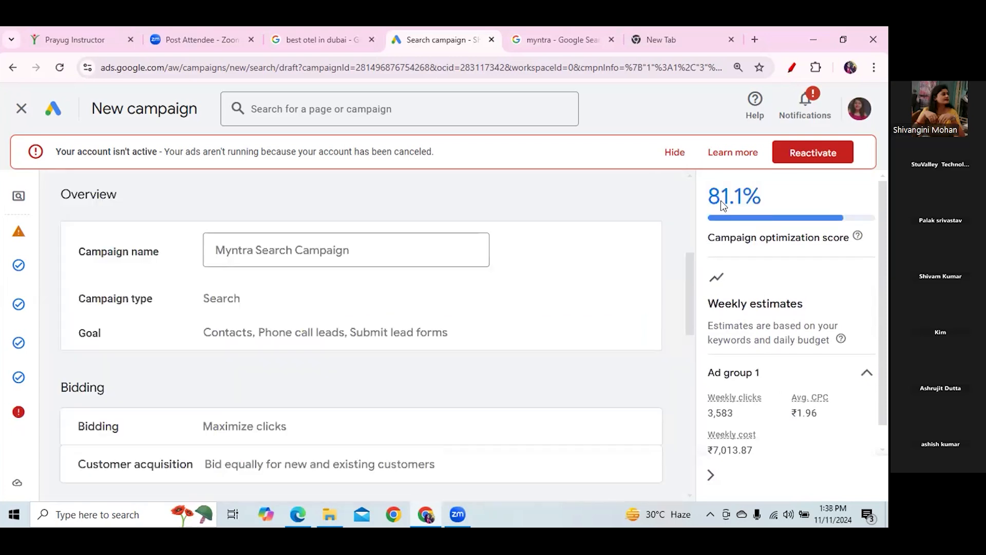
{"action": "left_click_drag", "start_coordinate": [688, 308], "coordinate": [692, 502]}
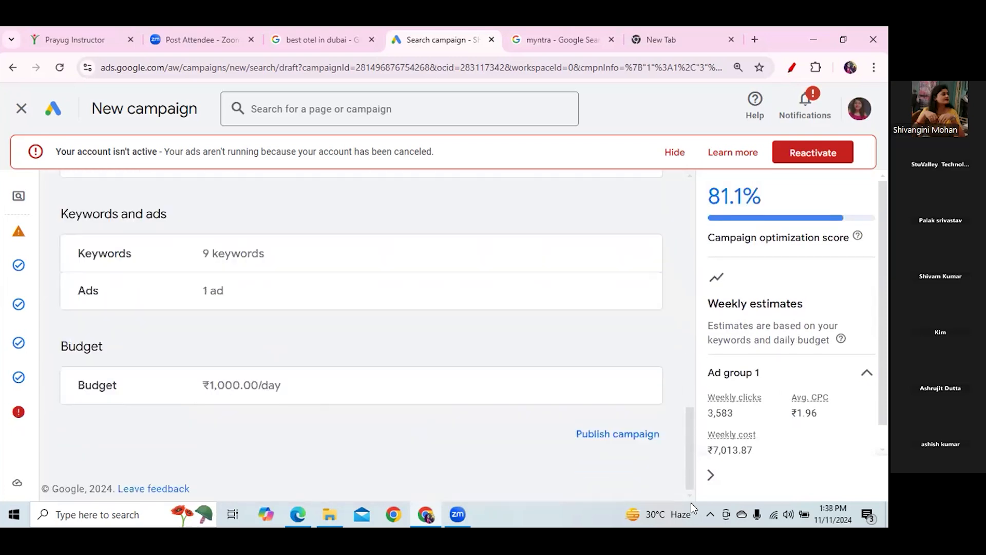
{"action": "left_click", "coordinate": [628, 435]}
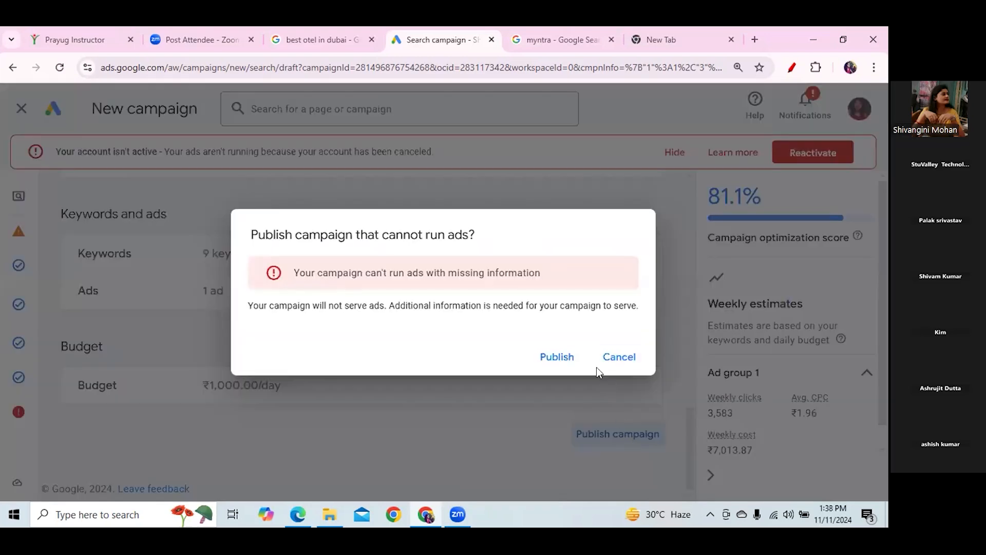
{"action": "left_click", "coordinate": [559, 358]}
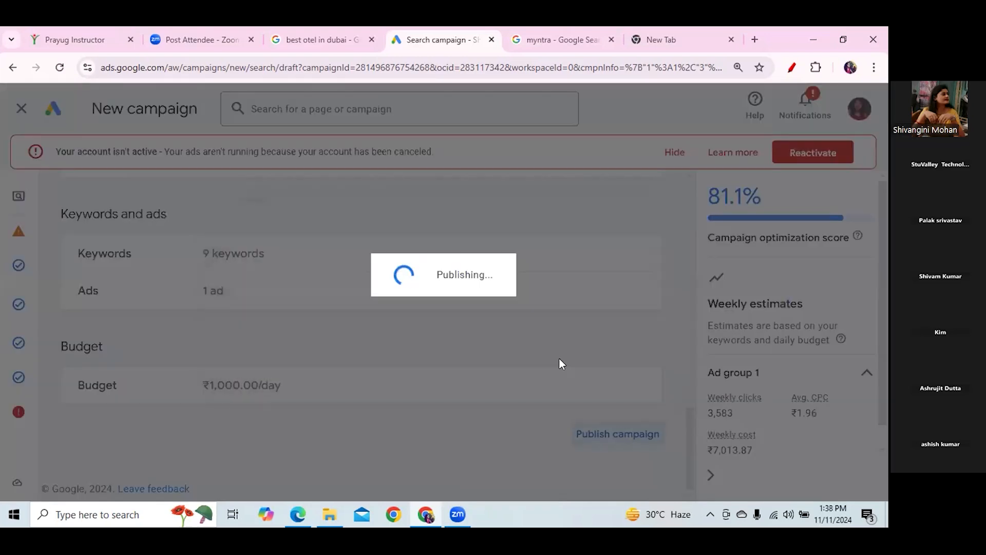